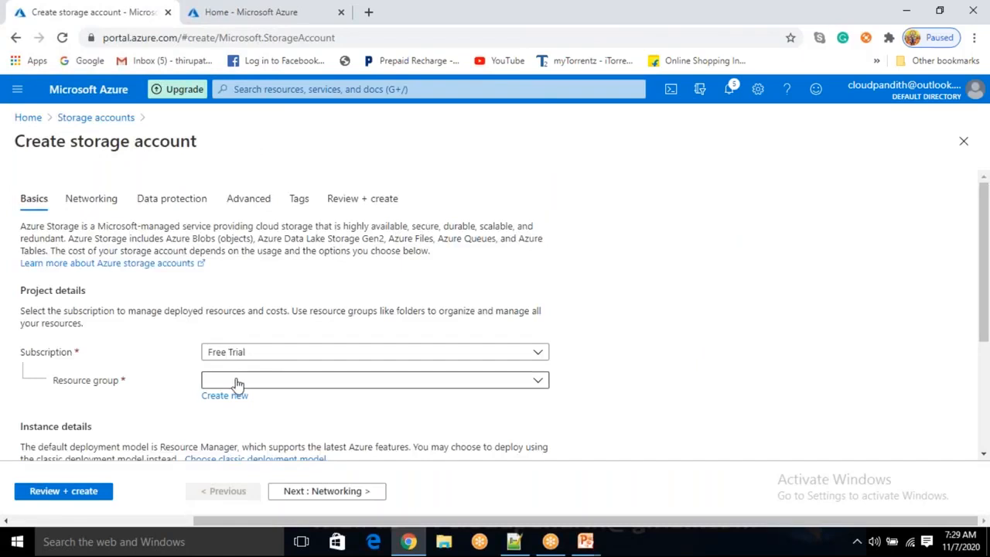
Create a new resource group named cloudpandith-BI-Master-Program for the storage account
{"action": "scroll", "coordinate": [237, 385], "scroll_direction": "down", "scroll_amount": 2}
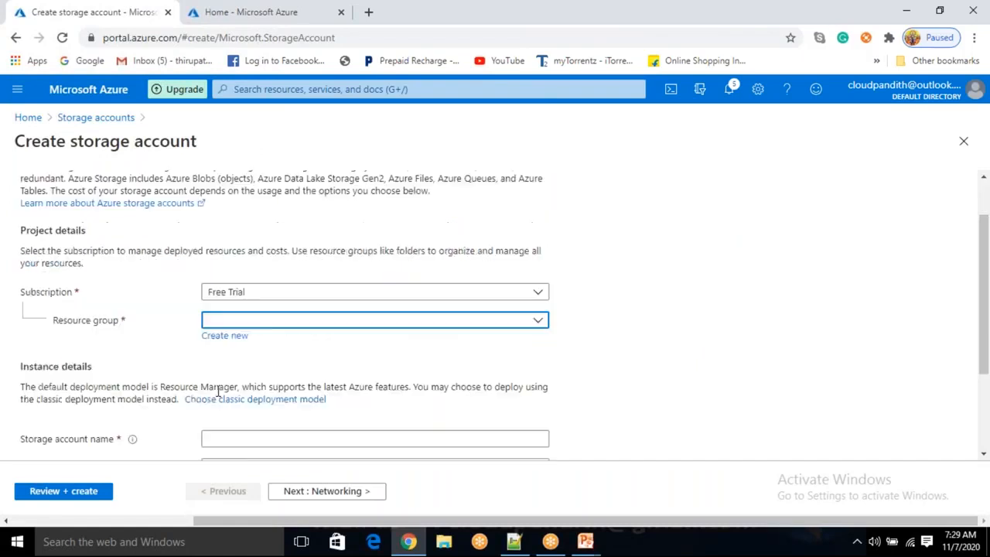
{"action": "left_click", "coordinate": [242, 326]}
{"action": "type", "text": "cloudpandith"}
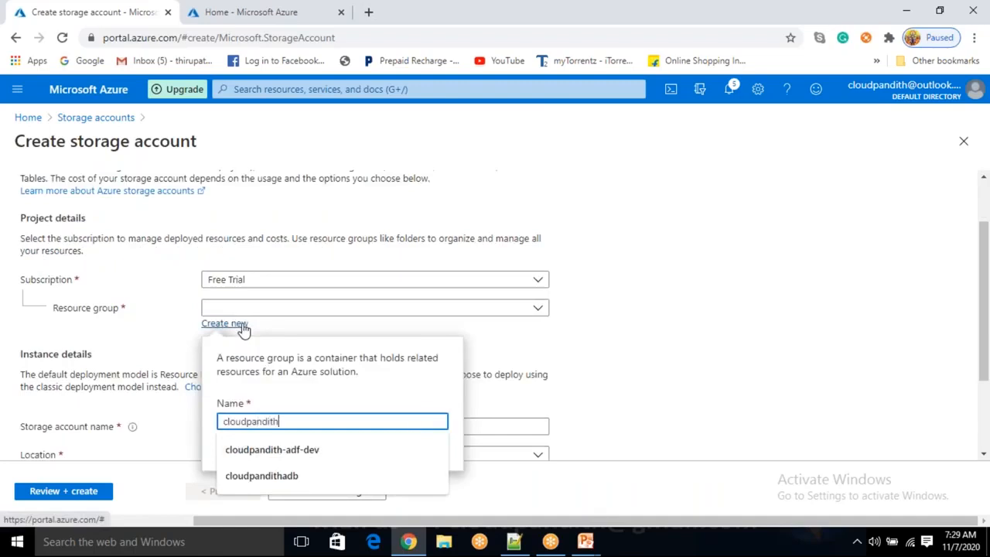
{"action": "type", "text": "-BI-M"}
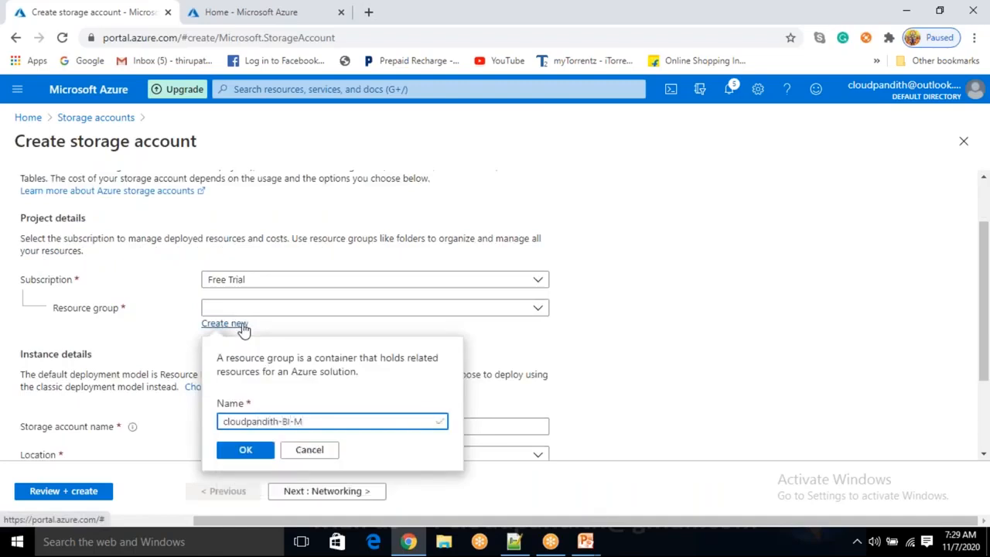
{"action": "type", "text": "aster-Program"}
{"action": "key", "text": "Return"}
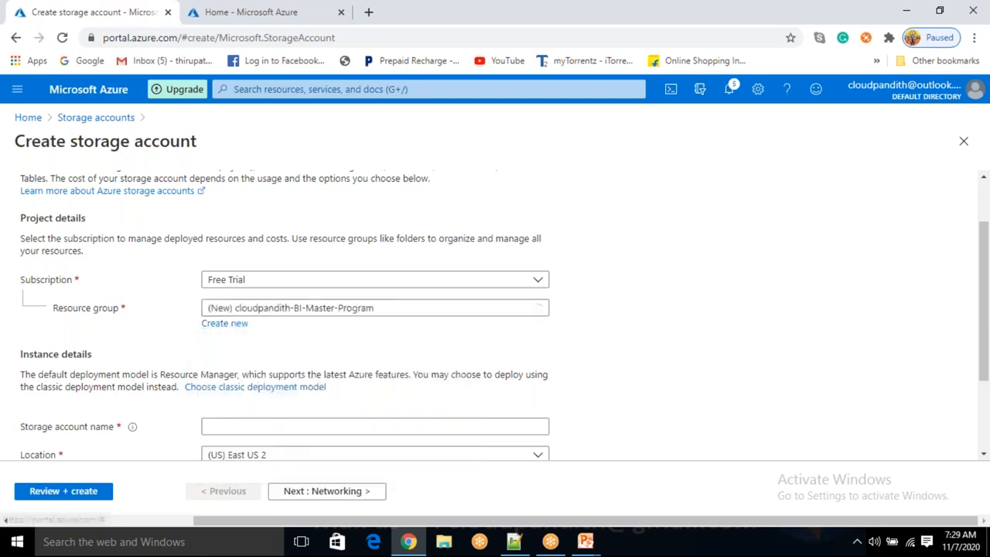
Name the storage account cloudpandithcust
{"action": "scroll", "coordinate": [495, 348], "scroll_direction": "down", "scroll_amount": 1}
{"action": "left_click", "coordinate": [253, 305]}
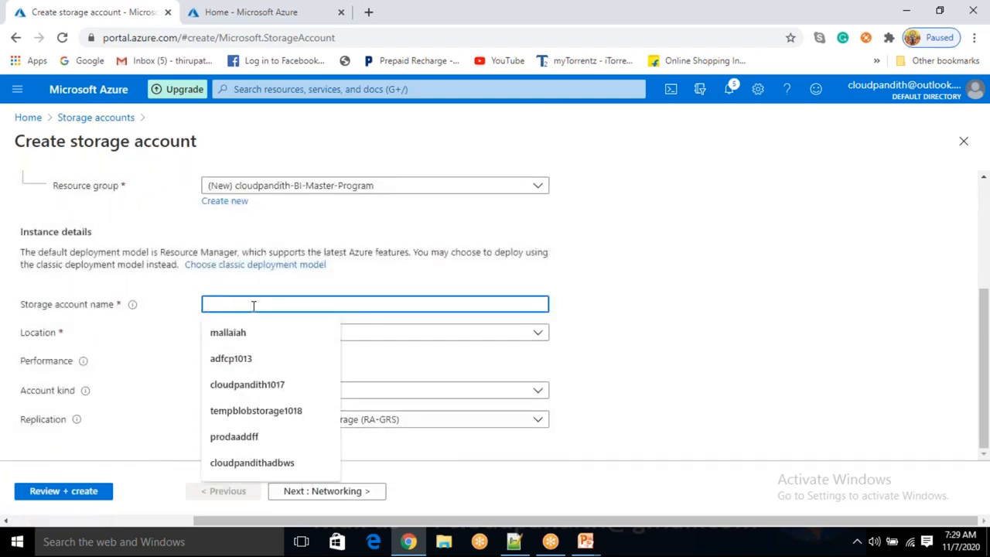
{"action": "type", "text": "cloudpandithcust"}
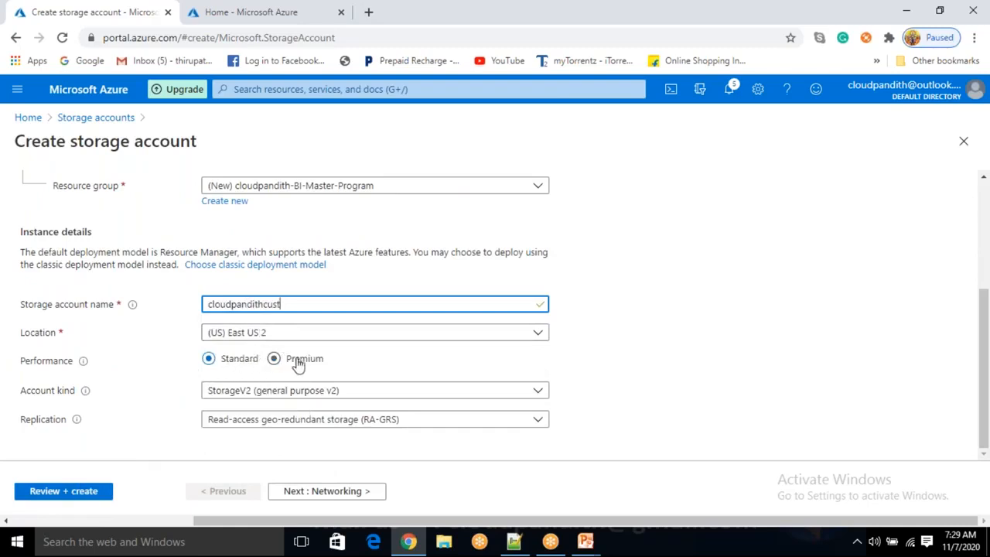
Set the account kind to BlobStorage and review the replication options
{"action": "left_click", "coordinate": [260, 391]}
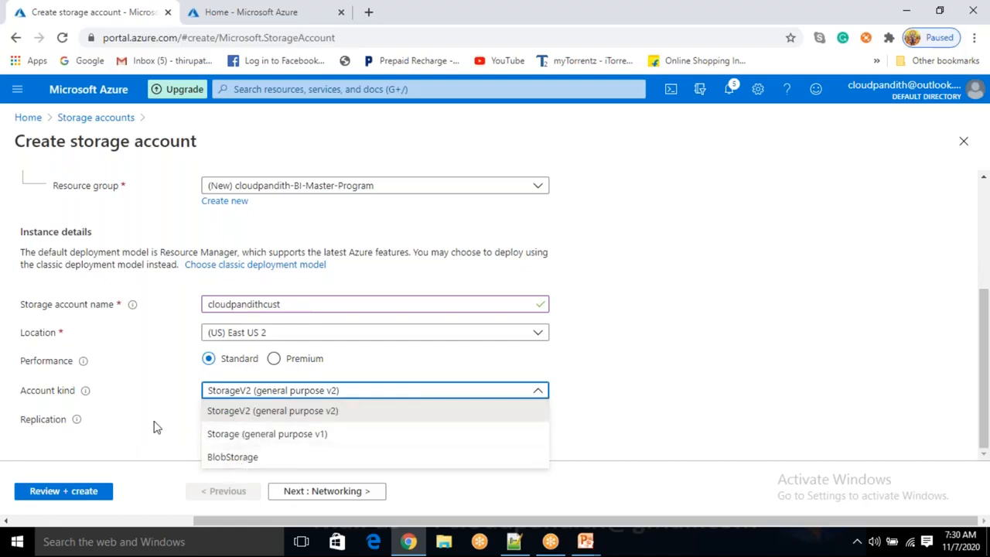
{"action": "left_click", "coordinate": [224, 457]}
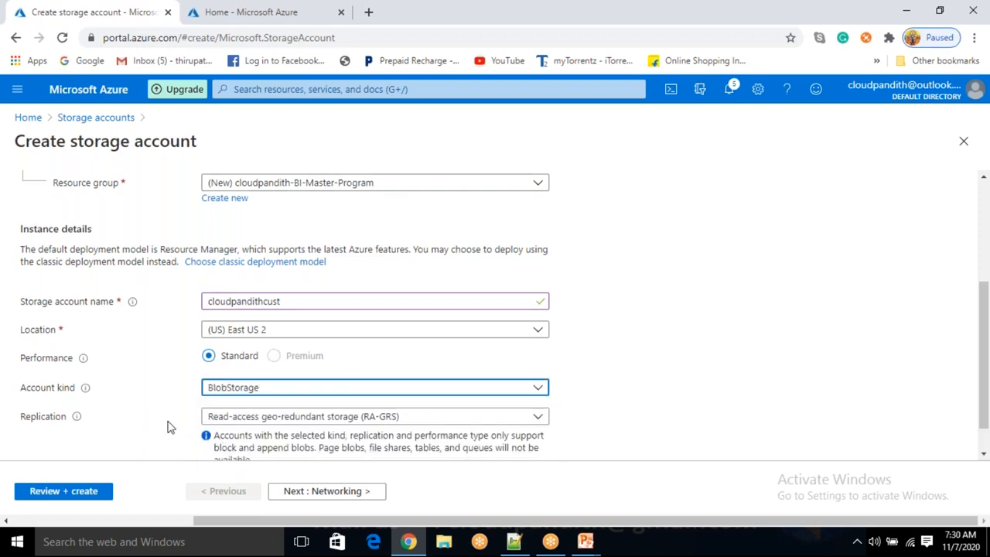
{"action": "scroll", "coordinate": [167, 426], "scroll_direction": "down", "scroll_amount": 1}
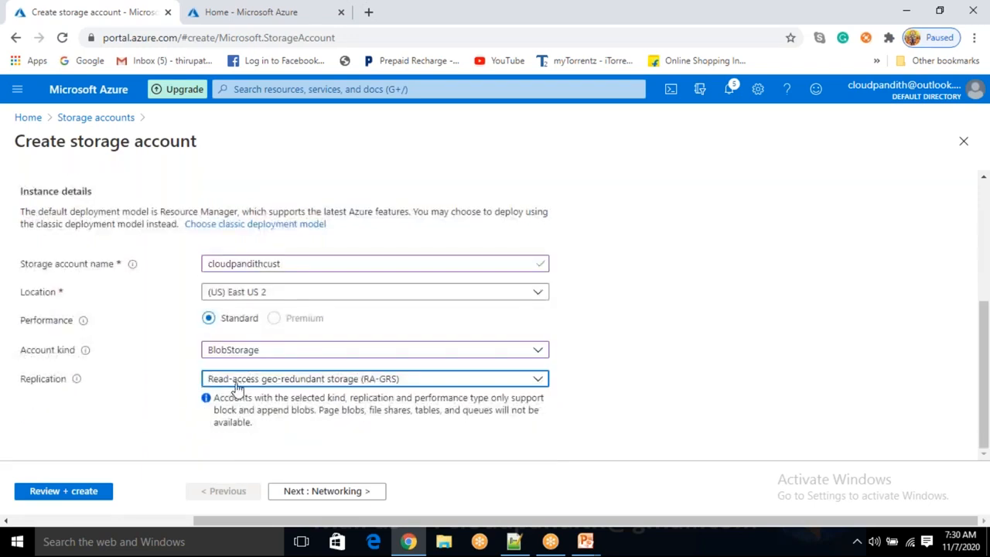
{"action": "left_click", "coordinate": [237, 387]}
{"action": "left_click", "coordinate": [237, 387]}
{"action": "left_click", "coordinate": [236, 387]}
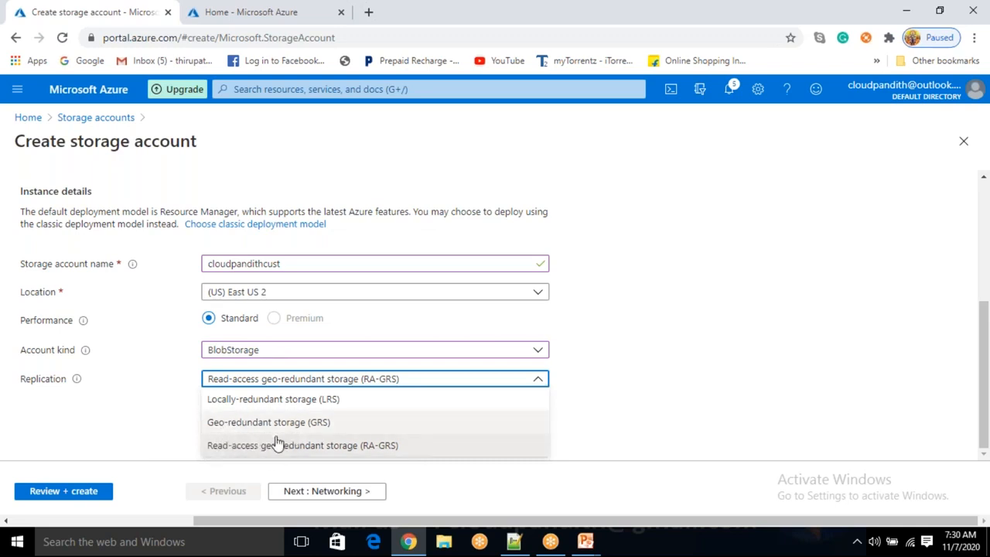
{"action": "left_click", "coordinate": [160, 420]}
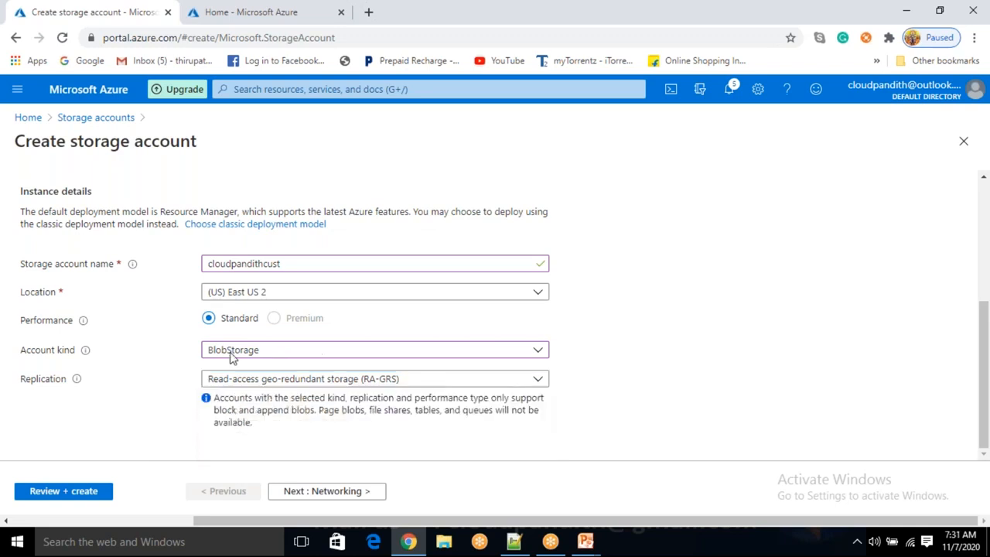
Review and create the storage account
{"action": "left_click", "coordinate": [65, 492]}
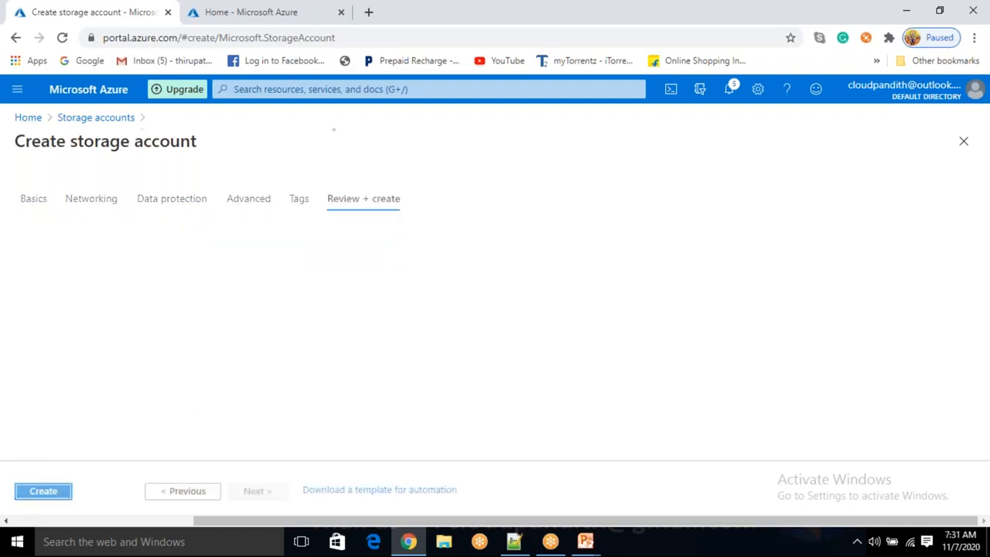
{"action": "left_click", "coordinate": [45, 492]}
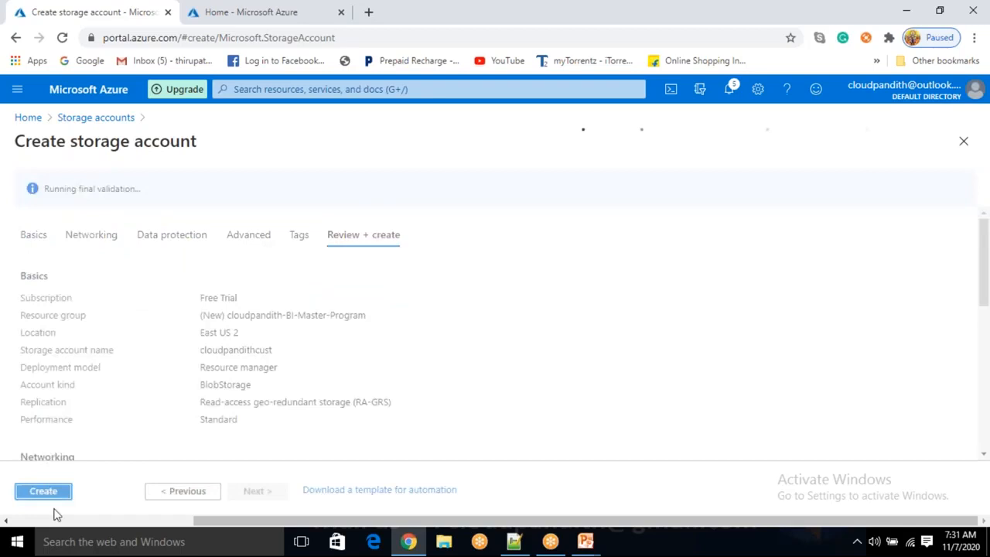
{"action": "left_click_drag", "start_coordinate": [72, 188], "coordinate": [44, 503]}
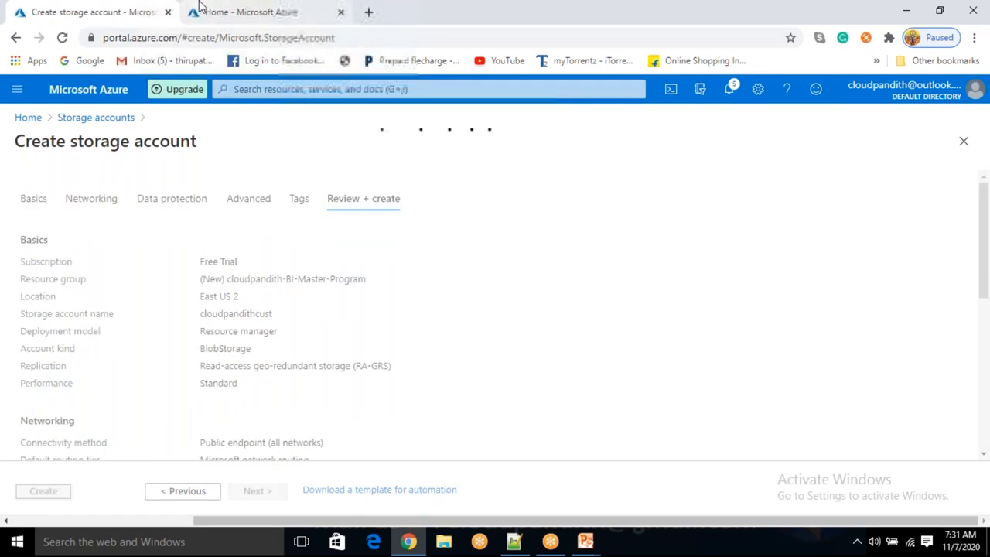
In the other tab, start adding a data factory in resource group cloudpandith-BI-Master-Program
{"action": "left_click", "coordinate": [232, 12]}
{"action": "left_click", "coordinate": [448, 172]}
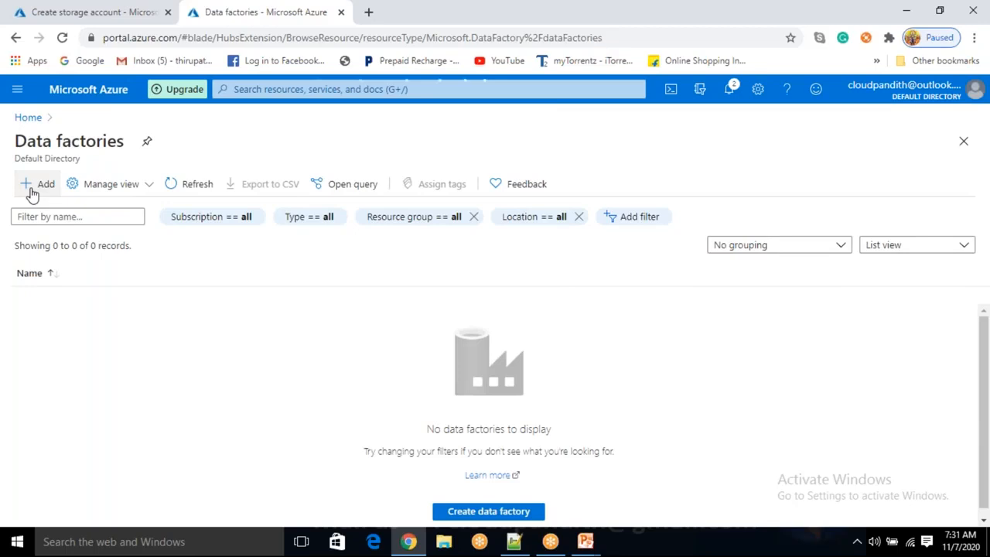
{"action": "left_click", "coordinate": [37, 185]}
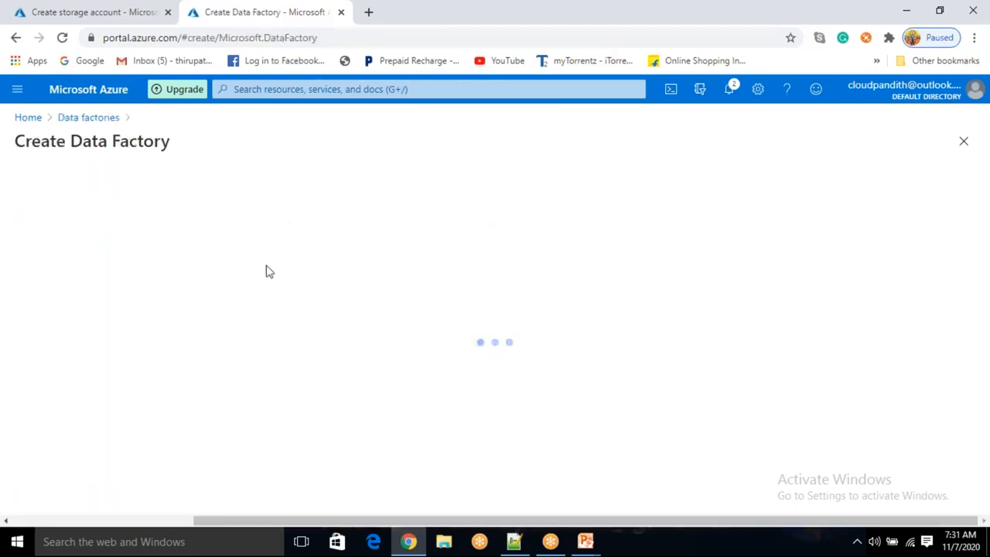
{"action": "left_click", "coordinate": [230, 319]}
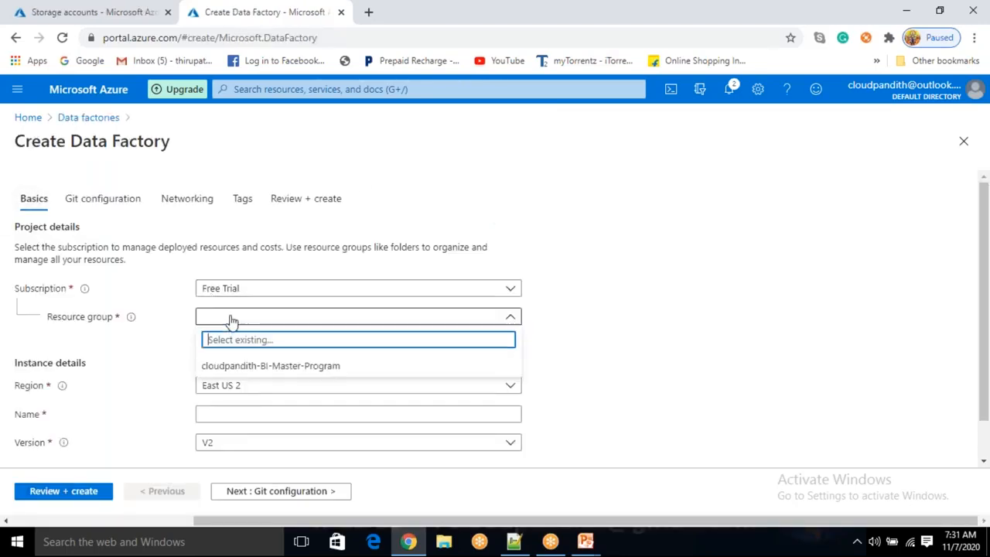
{"action": "left_click", "coordinate": [250, 365]}
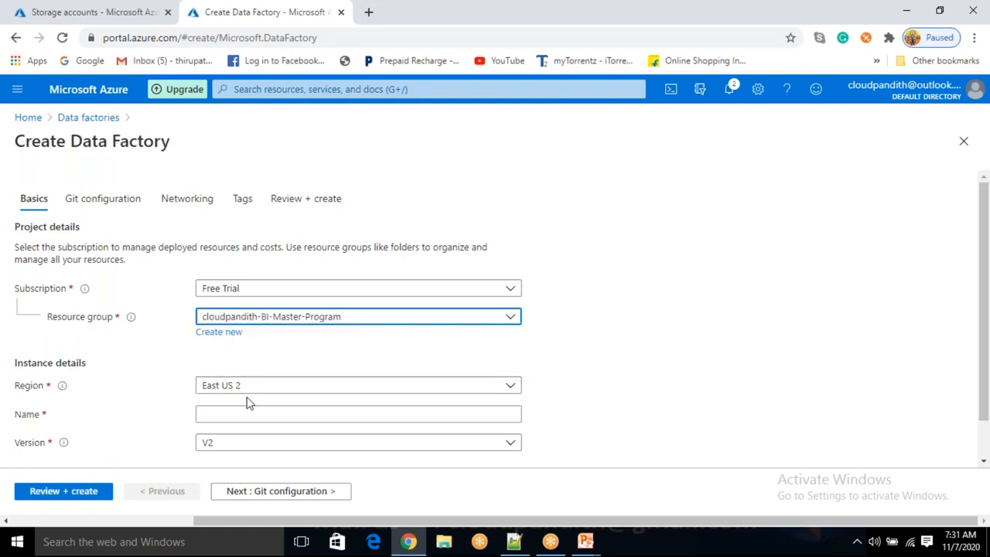
Name the data factory cloudpandithadfv2
{"action": "left_click", "coordinate": [243, 410]}
{"action": "scroll", "coordinate": [244, 406], "scroll_direction": "down", "scroll_amount": 1}
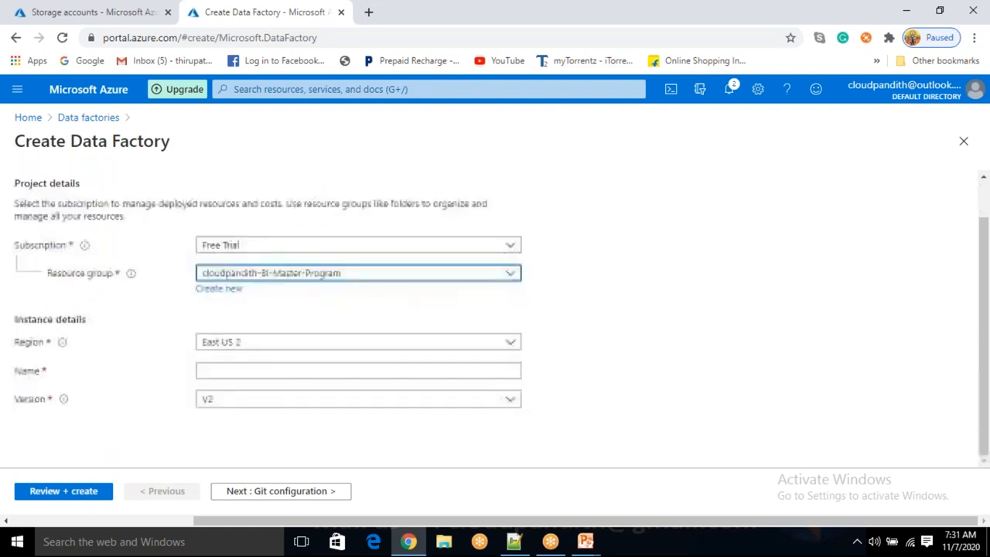
{"action": "type", "text": "cloudpandithadfv2"}
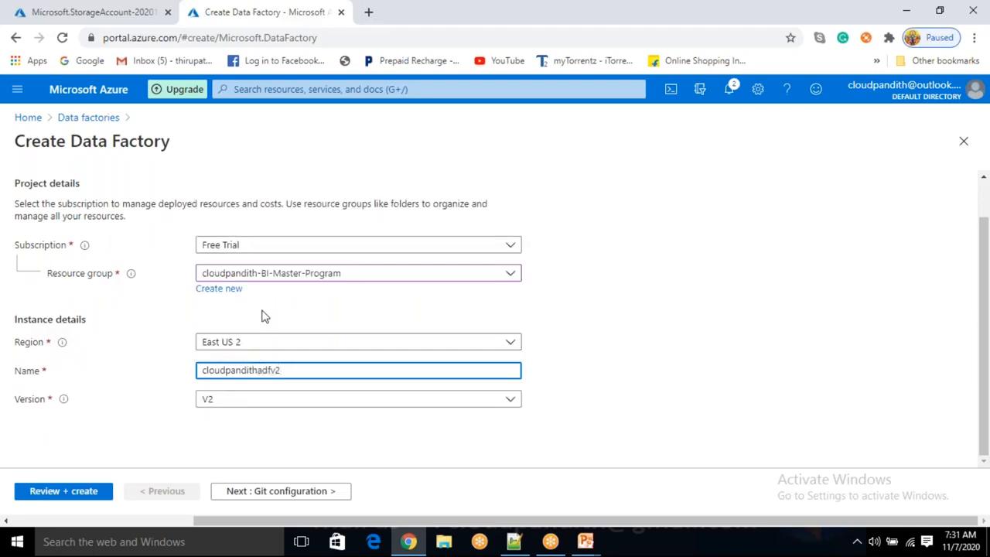
{"action": "left_click", "coordinate": [304, 447]}
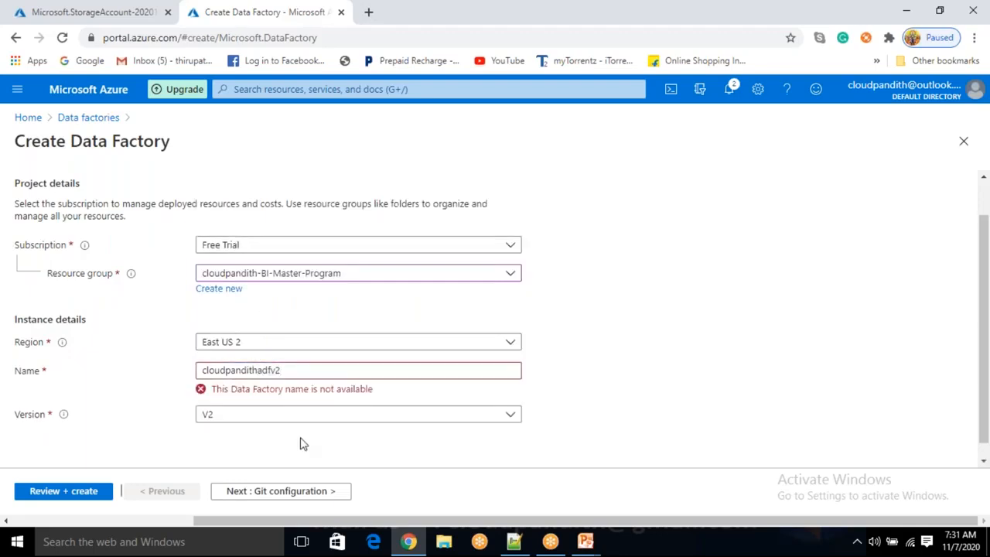
Choose to configure Git later for the data factory
{"action": "left_click", "coordinate": [283, 489]}
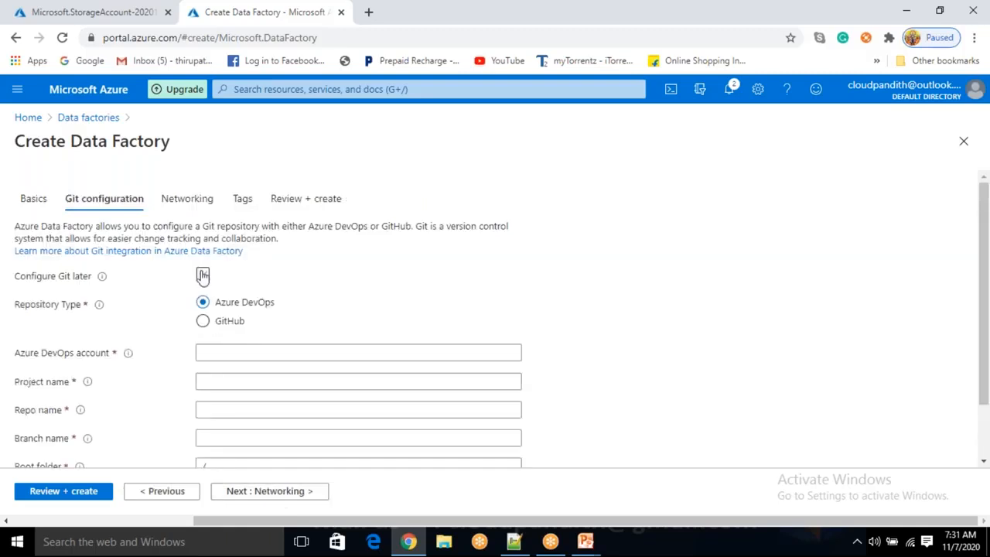
{"action": "left_click", "coordinate": [203, 276]}
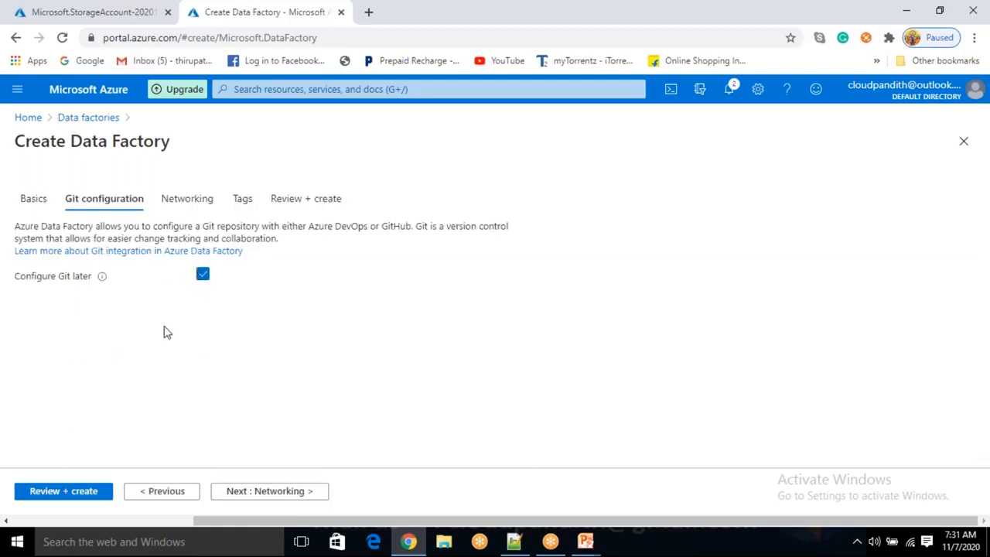
Skip the networking and tag settings and create the data factory
{"action": "left_click", "coordinate": [293, 498]}
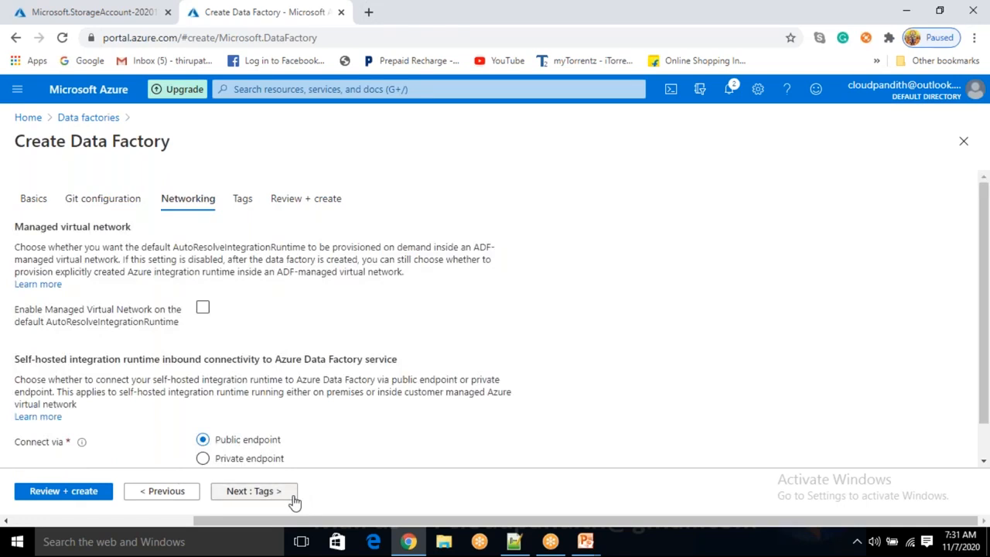
{"action": "left_click", "coordinate": [293, 498]}
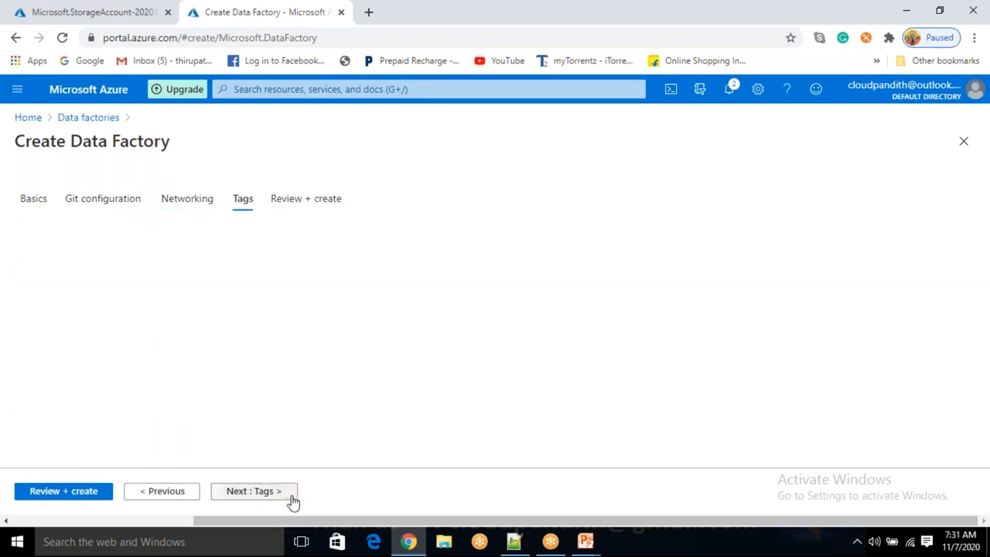
{"action": "left_click", "coordinate": [293, 499]}
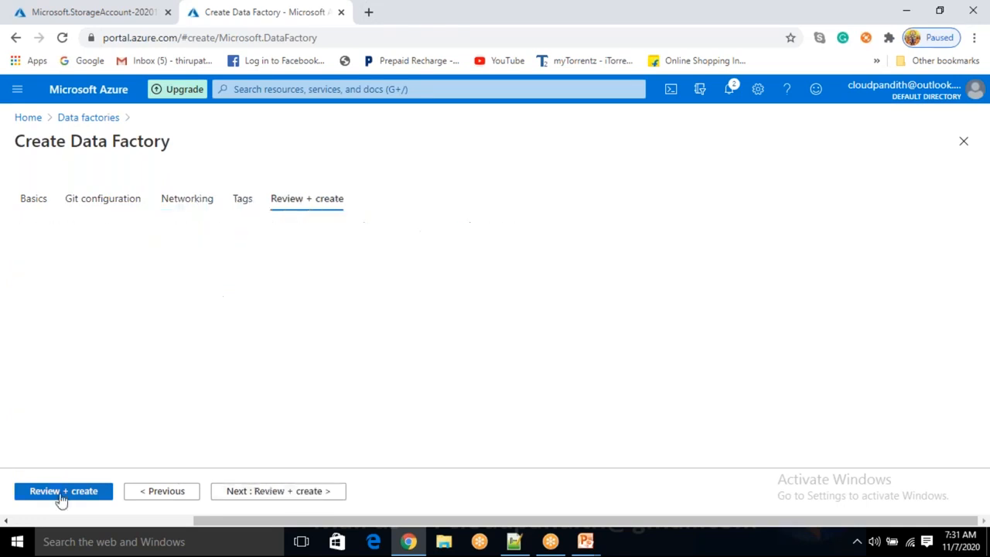
{"action": "left_click_drag", "start_coordinate": [57, 188], "coordinate": [171, 180]}
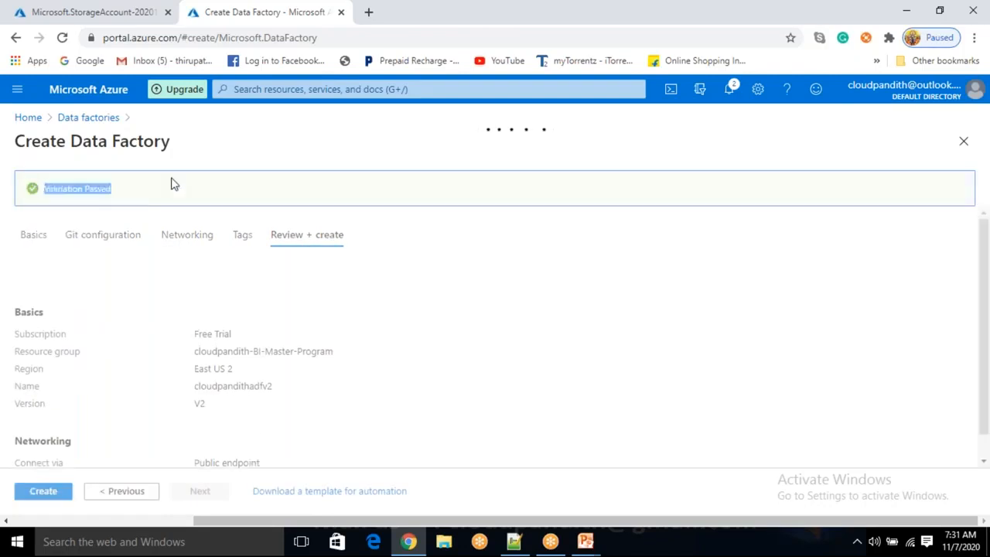
{"action": "left_click", "coordinate": [252, 132]}
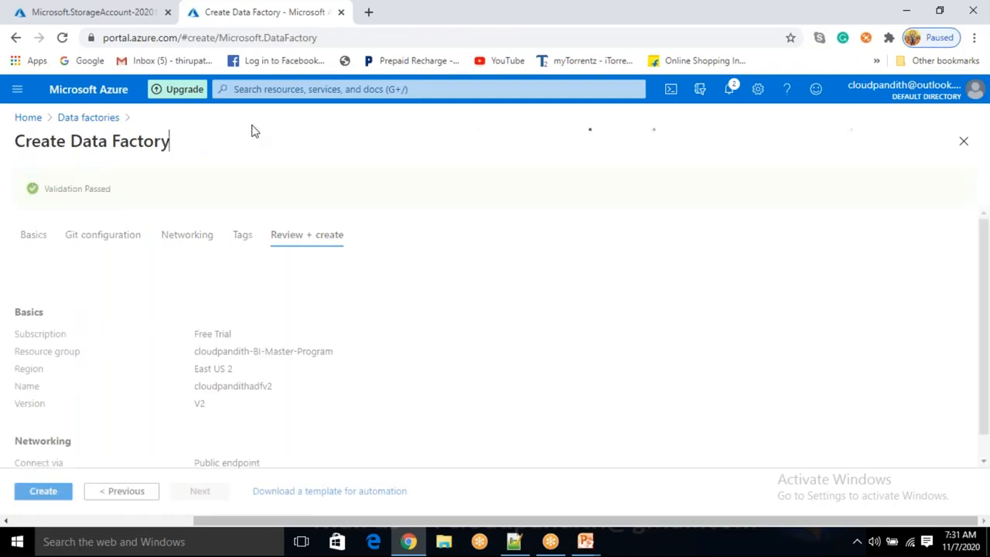
{"action": "left_click", "coordinate": [44, 491]}
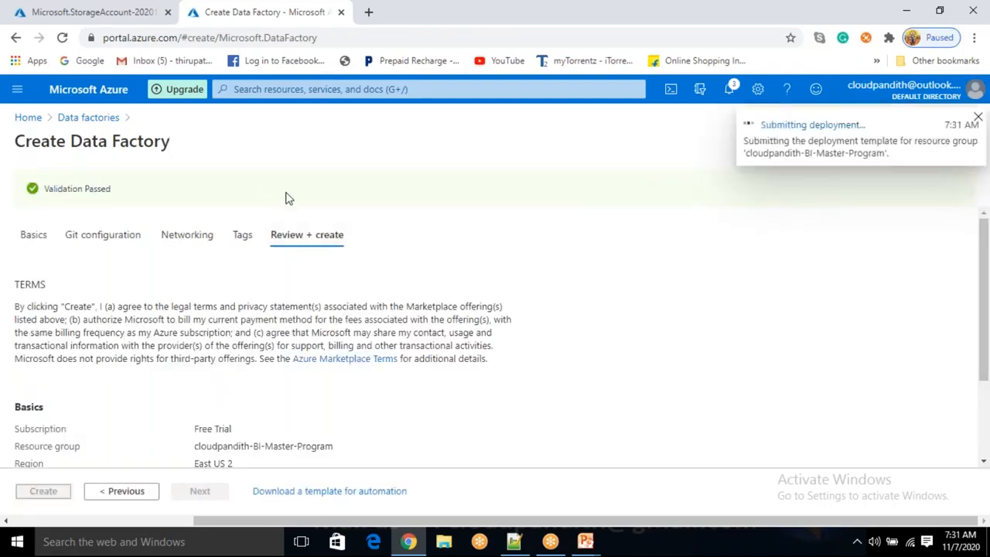
Go to the new cloudpandithcust storage account and open its containers
{"action": "left_click", "coordinate": [64, 8]}
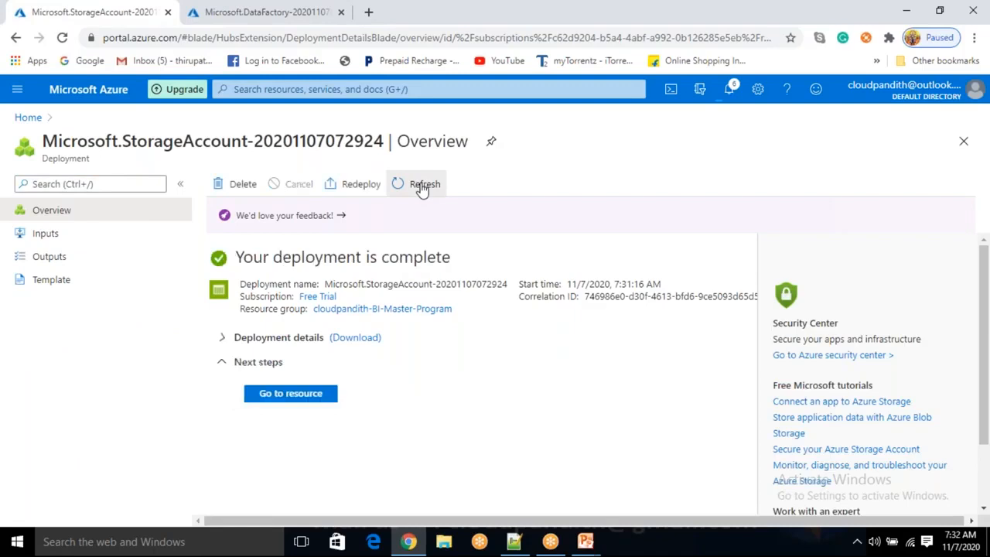
{"action": "left_click", "coordinate": [290, 393]}
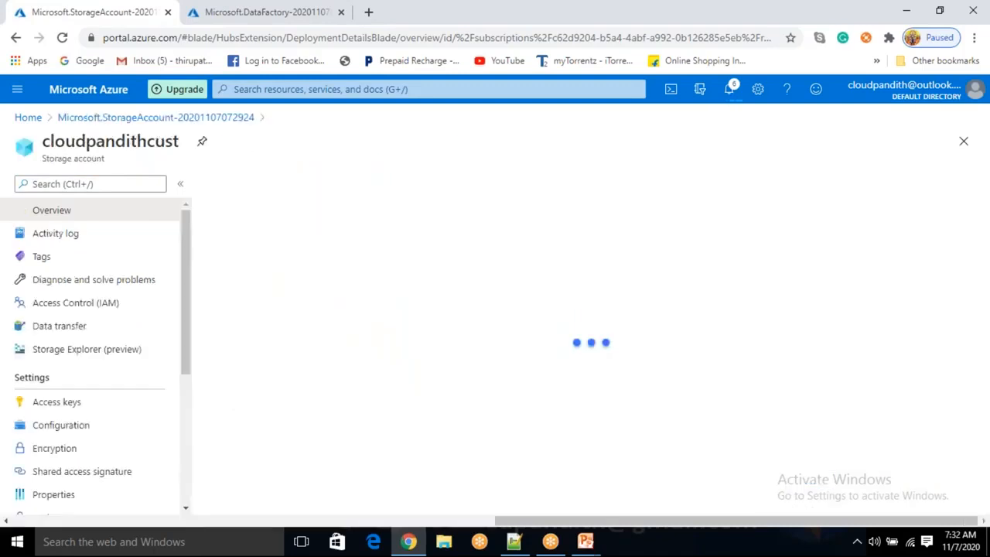
{"action": "left_click", "coordinate": [280, 438]}
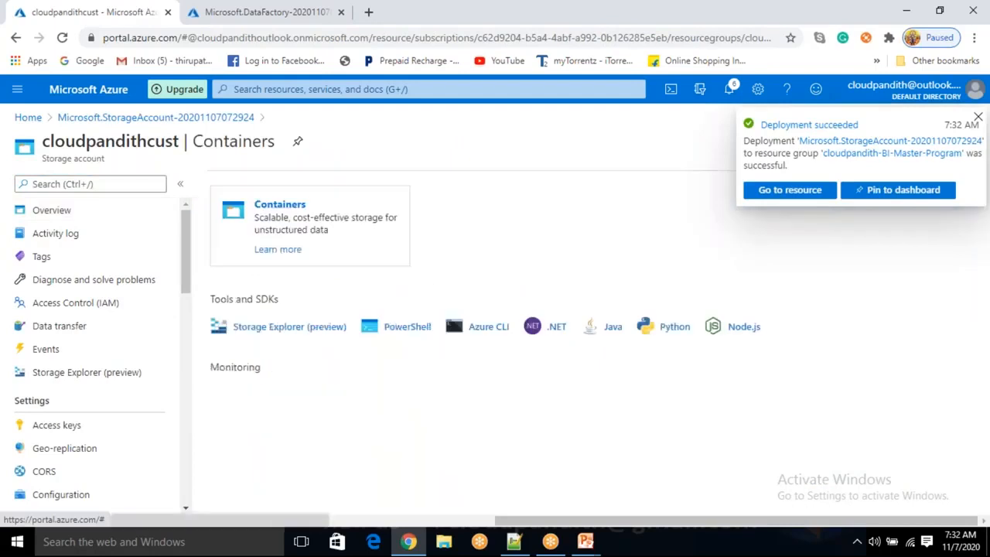
{"action": "left_click", "coordinate": [288, 118]}
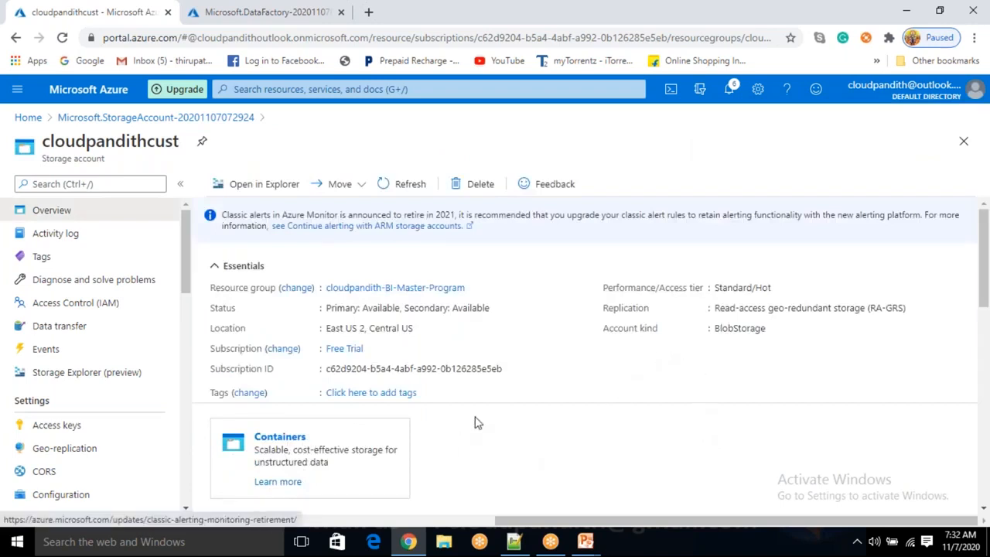
{"action": "left_click", "coordinate": [297, 447]}
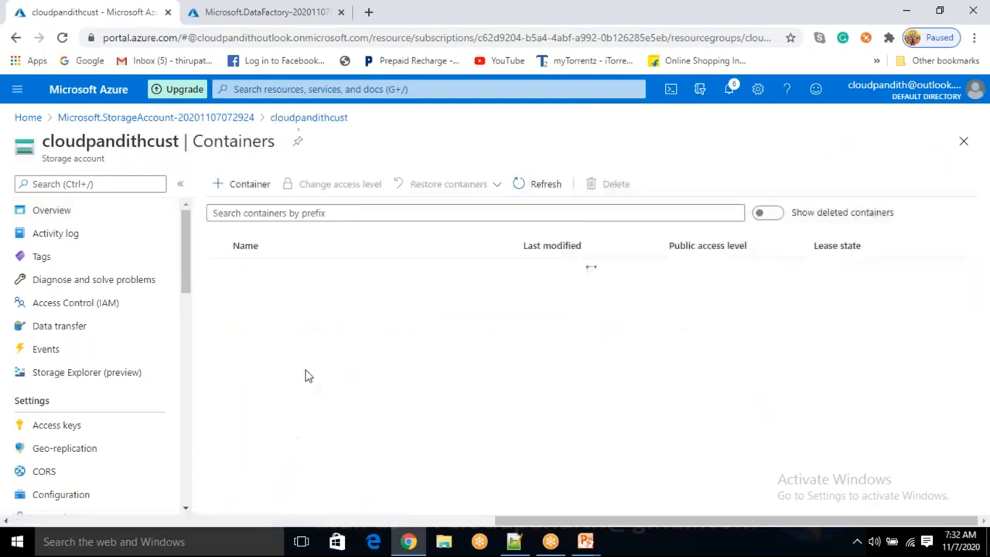
Create a new container named input in the cloudpandithcust storage account
{"action": "left_click", "coordinate": [260, 185]}
{"action": "type", "text": "input"}
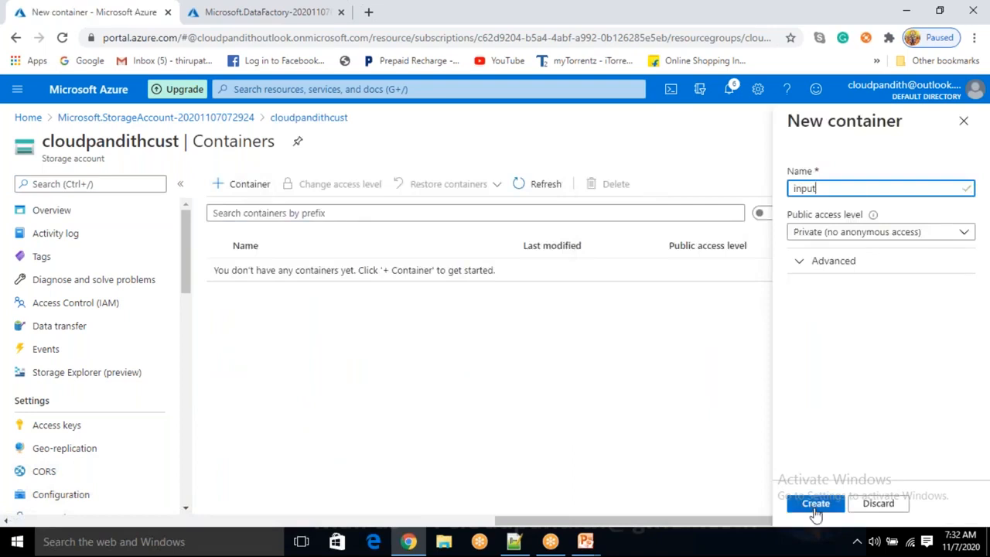
{"action": "left_click", "coordinate": [814, 504]}
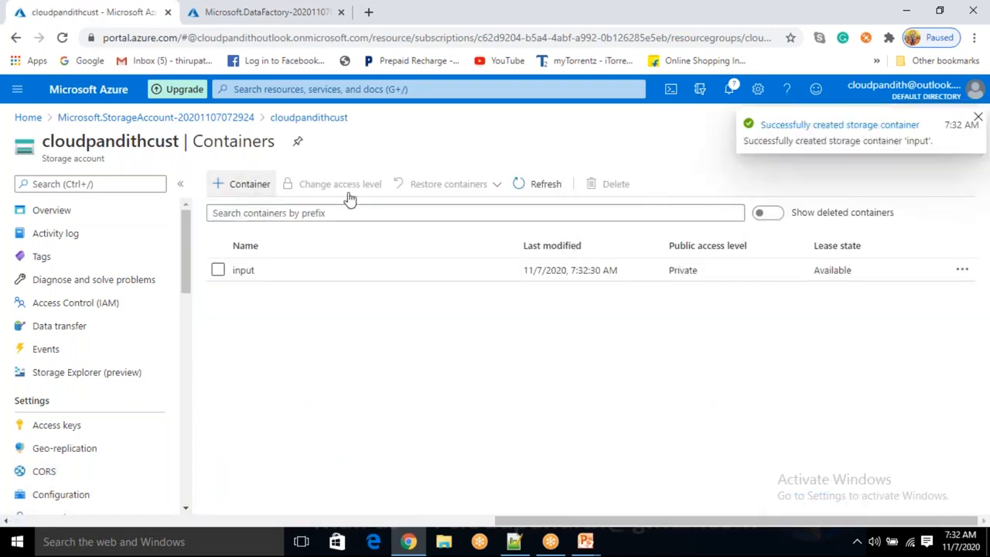
Create a second container named output in the same storage account
{"action": "type", "text": "outpu"}
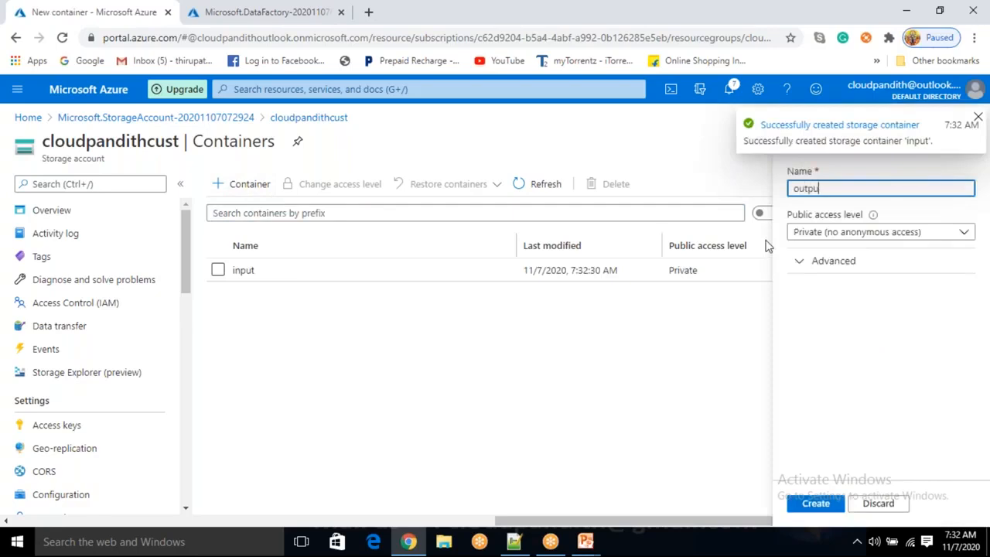
{"action": "type", "text": "t"}
{"action": "left_click", "coordinate": [817, 503]}
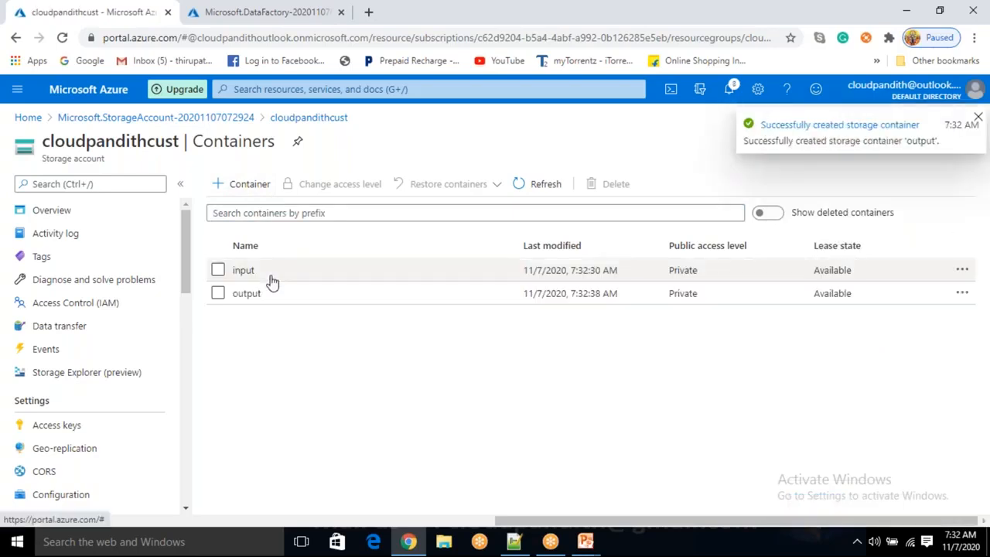
Open the input container, start an upload and browse to the desktop cloudpandith-datasets set-json folder
{"action": "left_click", "coordinate": [271, 277]}
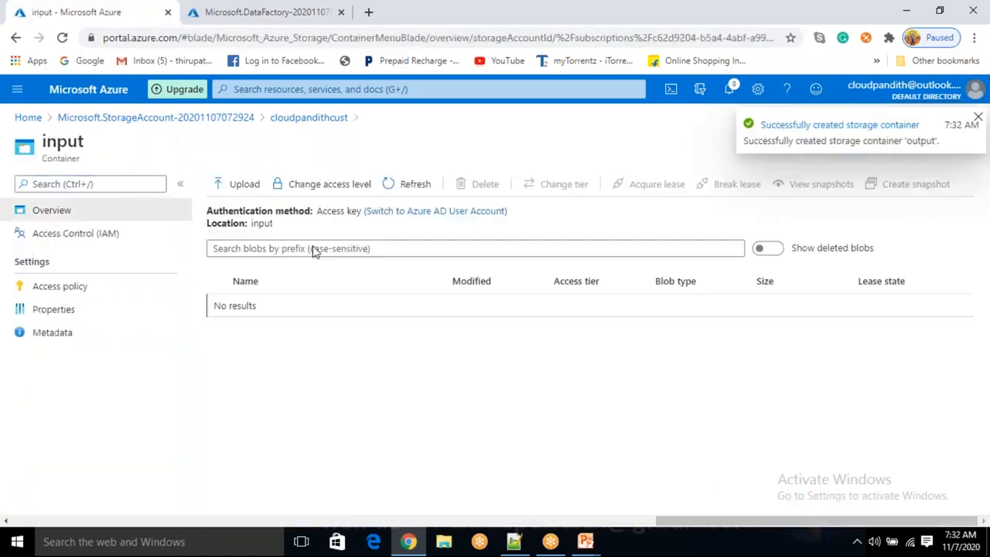
{"action": "left_click", "coordinate": [245, 183]}
{"action": "left_click", "coordinate": [813, 182]}
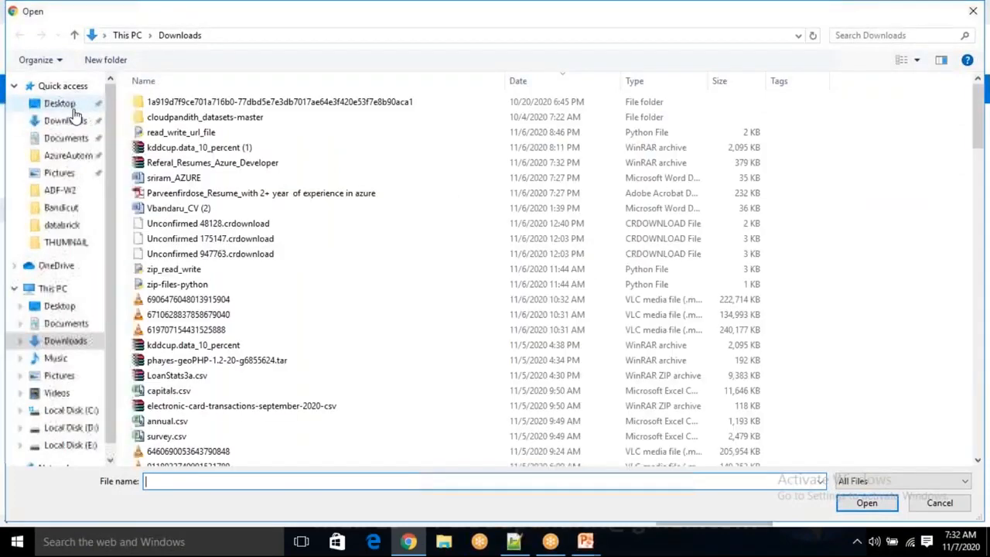
{"action": "left_click", "coordinate": [62, 103]}
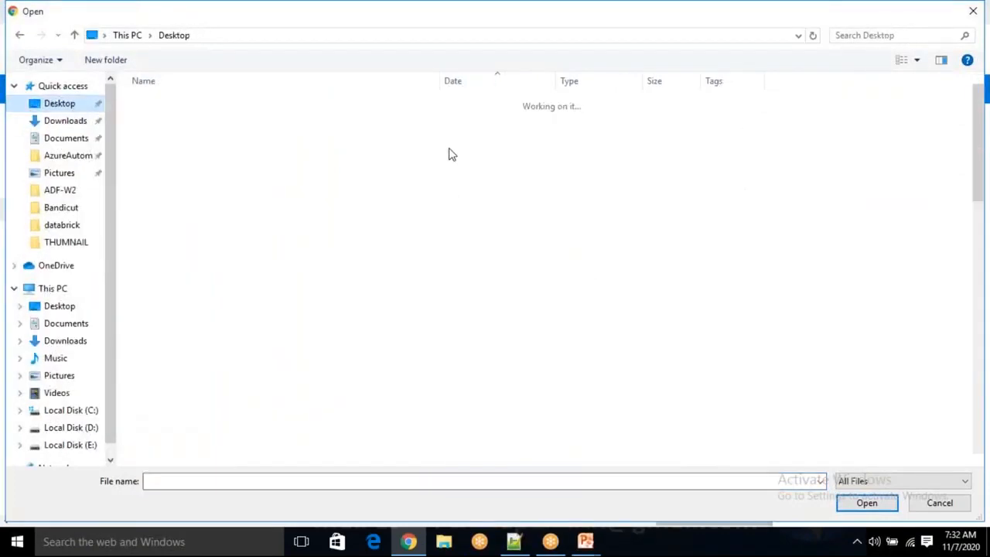
{"action": "double_click", "coordinate": [252, 172]}
{"action": "double_click", "coordinate": [171, 163]}
{"action": "left_click", "coordinate": [180, 117]}
{"action": "left_click", "coordinate": [177, 134], "text": "ctrl"}
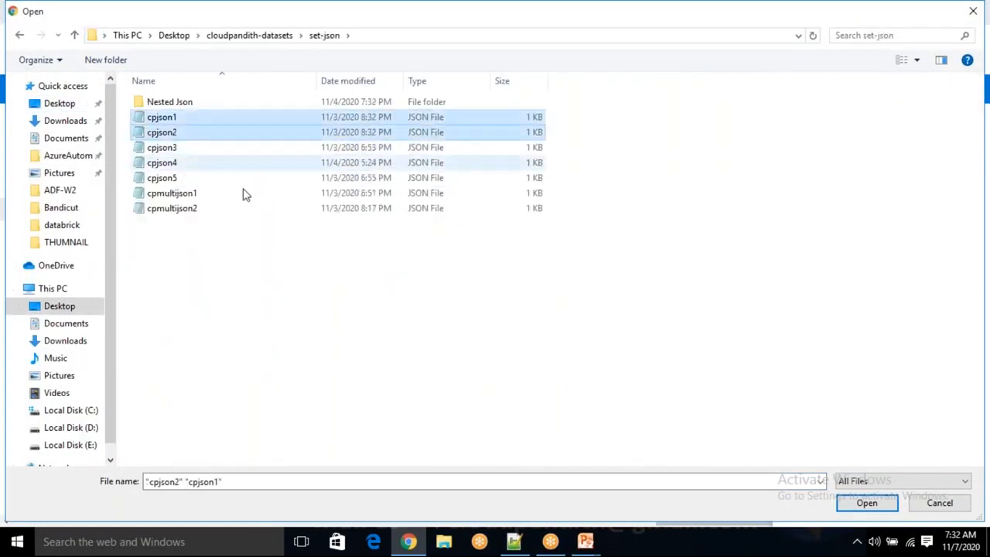
{"action": "left_click", "coordinate": [869, 506]}
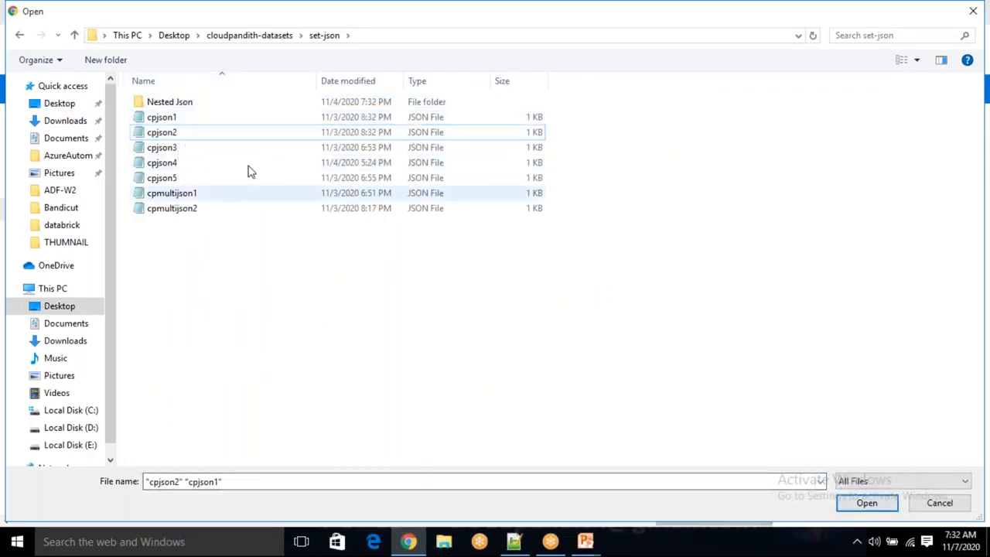
Rename the cpjson1 file to sales in the file browser
{"action": "left_click", "coordinate": [209, 124]}
{"action": "right_click", "coordinate": [209, 123]}
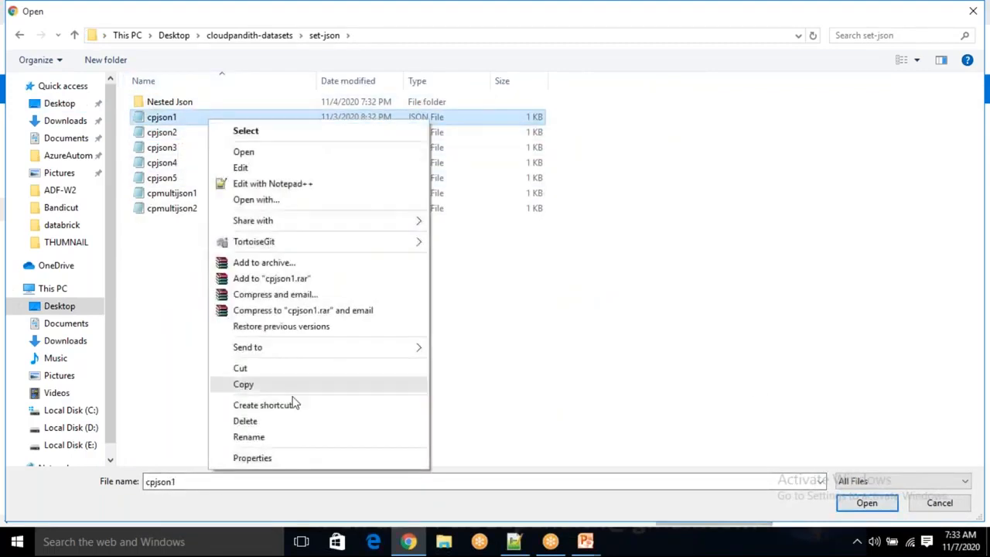
{"action": "left_click", "coordinate": [274, 437]}
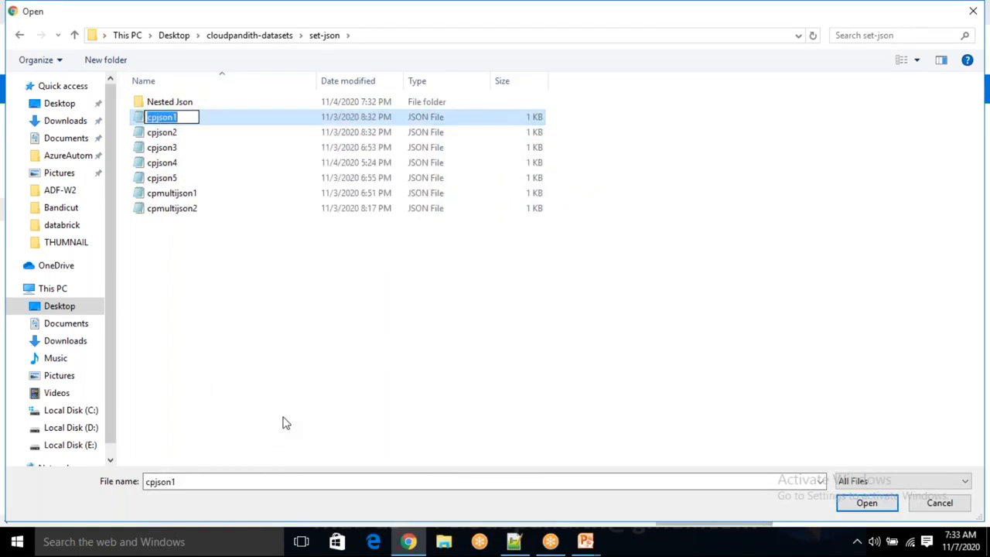
{"action": "type", "text": "sales"}
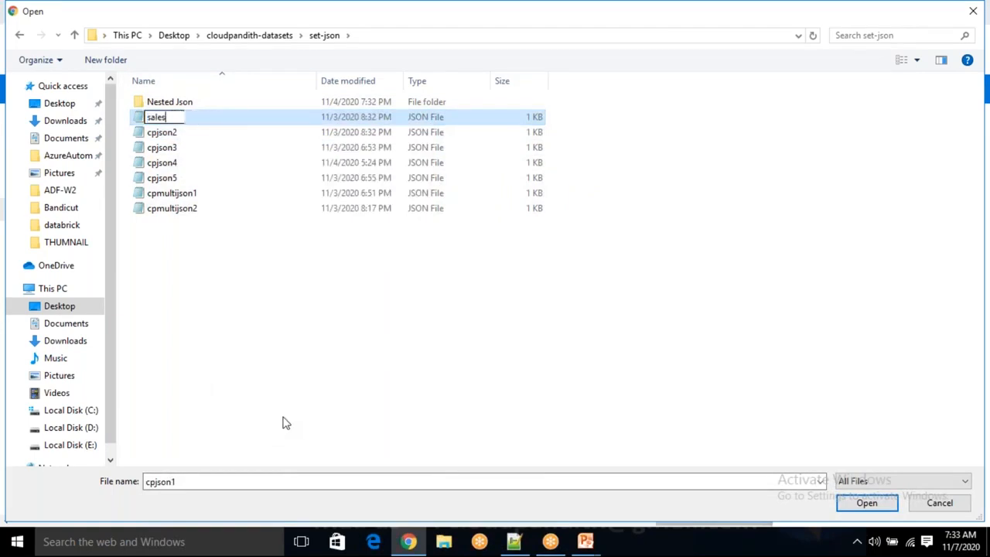
{"action": "left_click", "coordinate": [335, 388]}
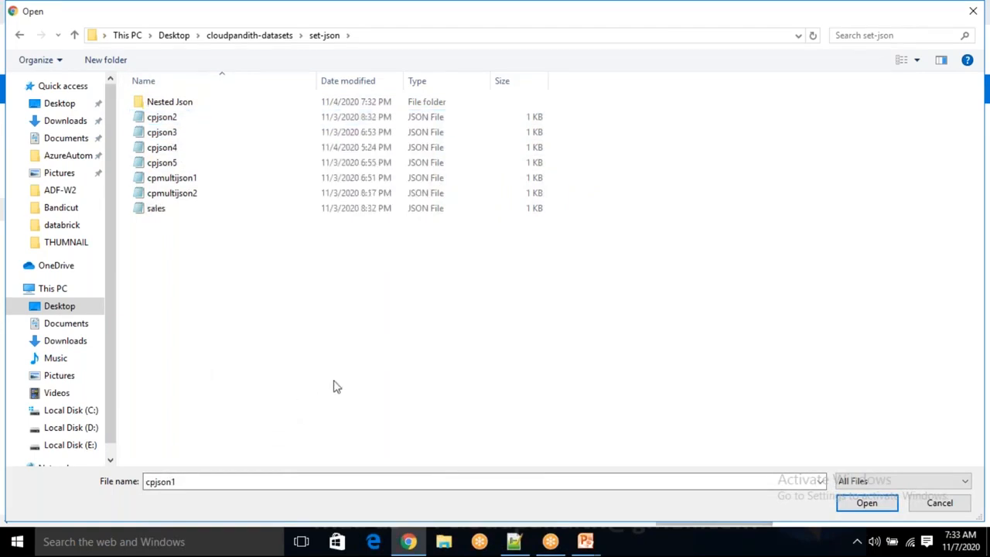
Rename the cpjson2 file to orders in the file browser
{"action": "left_click", "coordinate": [178, 121]}
{"action": "right_click", "coordinate": [178, 121]}
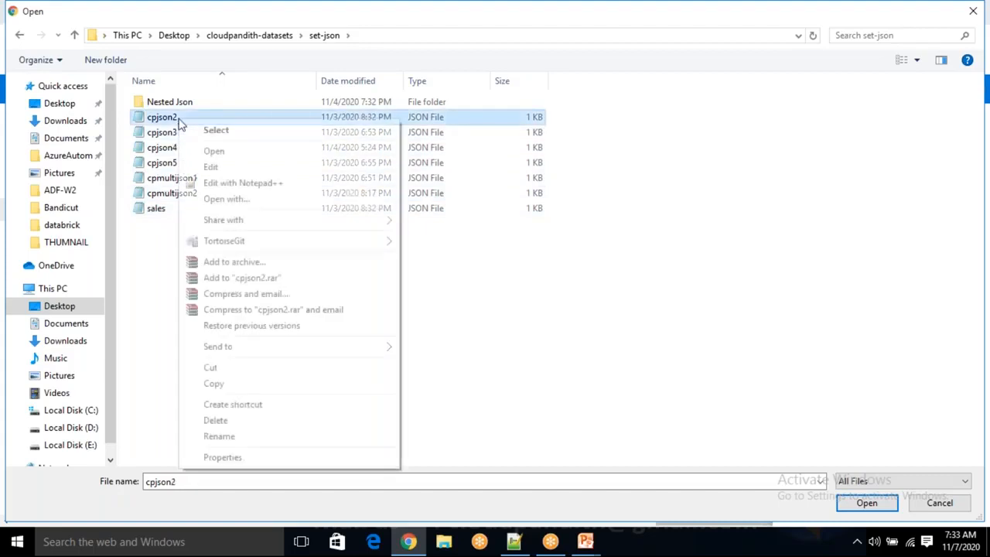
{"action": "left_click", "coordinate": [273, 438]}
{"action": "type", "text": "orders"}
{"action": "left_click", "coordinate": [287, 400]}
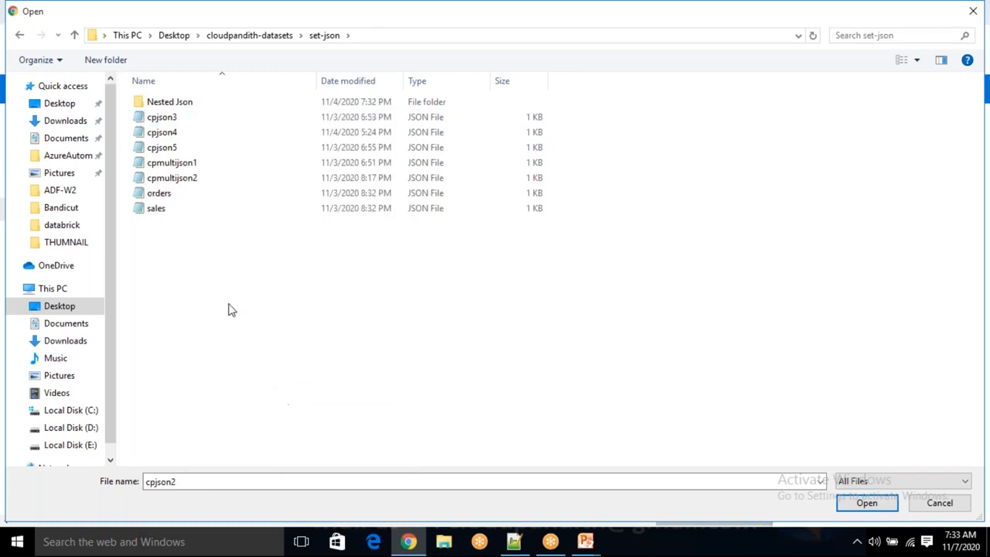
Upload the orders and sales JSON files to the input container and dismiss the notifications
{"action": "left_click", "coordinate": [192, 195]}
{"action": "left_click", "coordinate": [193, 208], "text": "ctrl"}
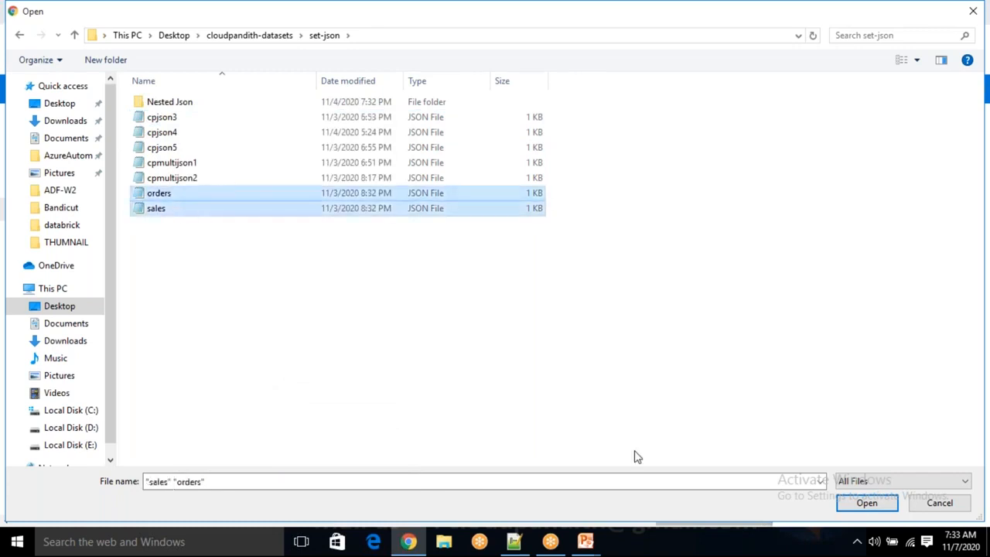
{"action": "left_click", "coordinate": [882, 505]}
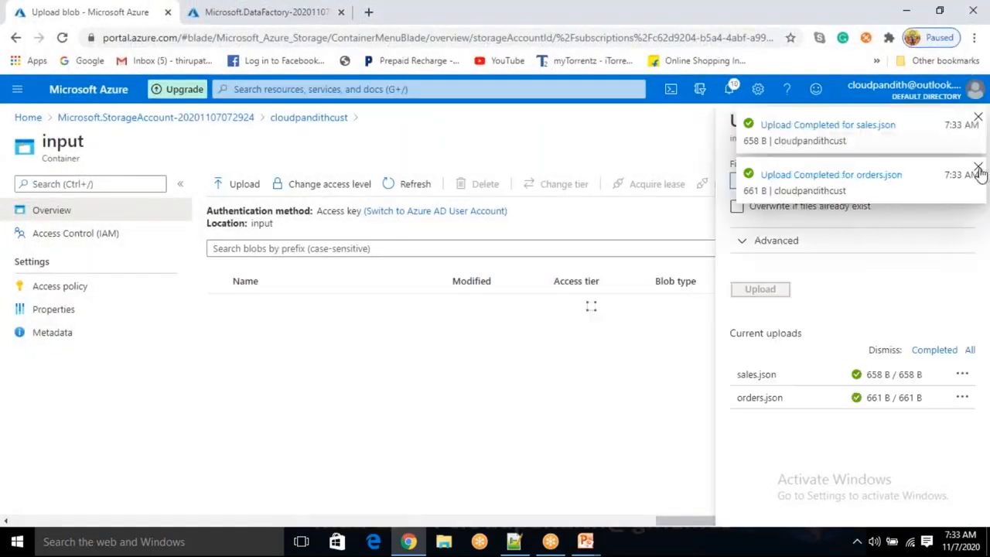
{"action": "left_click", "coordinate": [978, 167]}
{"action": "left_click", "coordinate": [978, 118]}
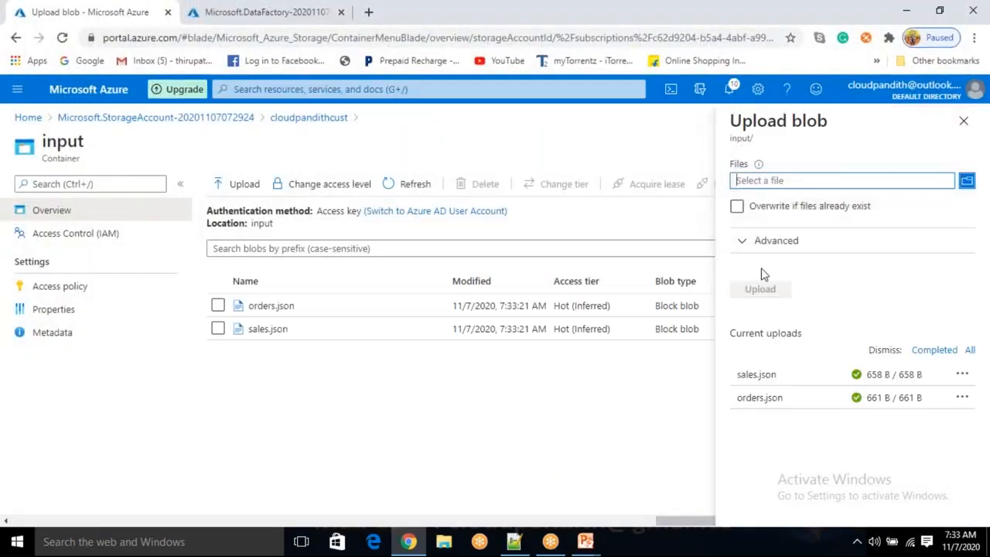
Upload the cust and emp CSV files from the set-comma folder to the input container
{"action": "left_click", "coordinate": [967, 182]}
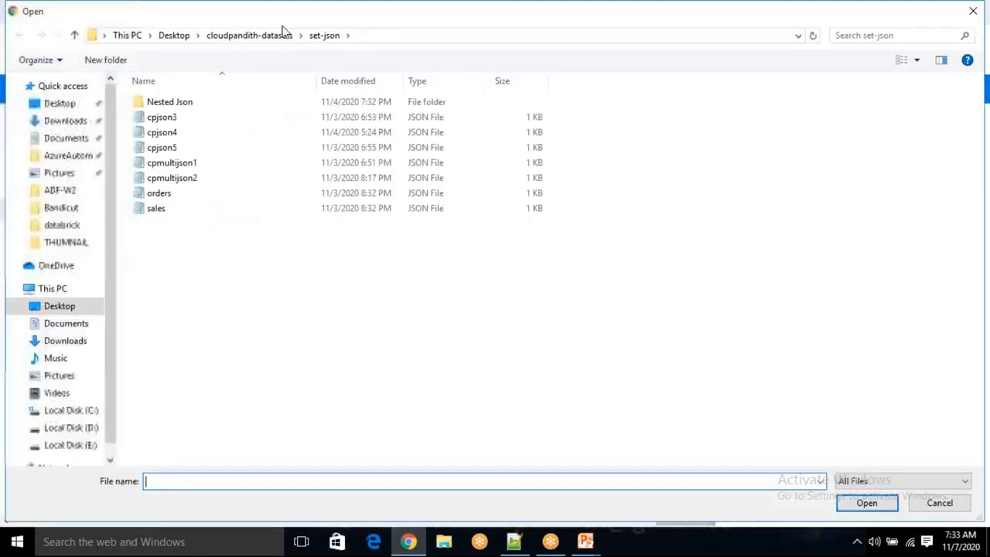
{"action": "left_click", "coordinate": [274, 35]}
{"action": "left_click", "coordinate": [207, 121]}
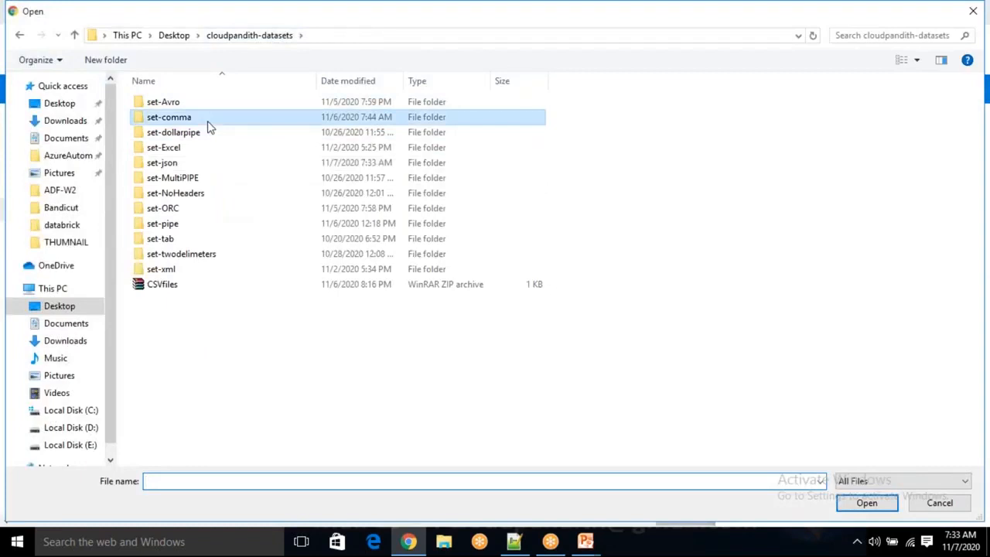
{"action": "double_click", "coordinate": [207, 124]}
{"action": "key", "text": "ctrl+a"}
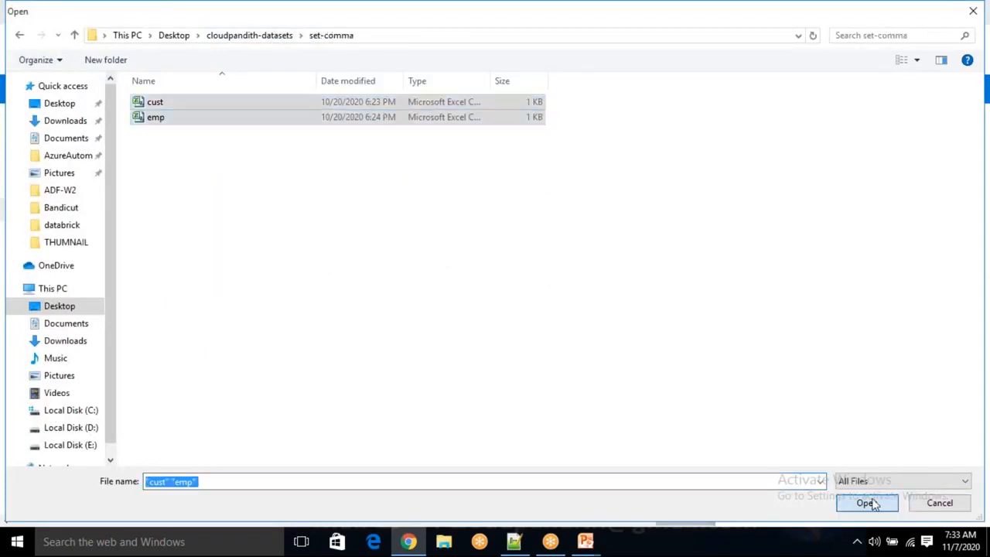
{"action": "left_click", "coordinate": [867, 504]}
{"action": "key", "text": "Return"}
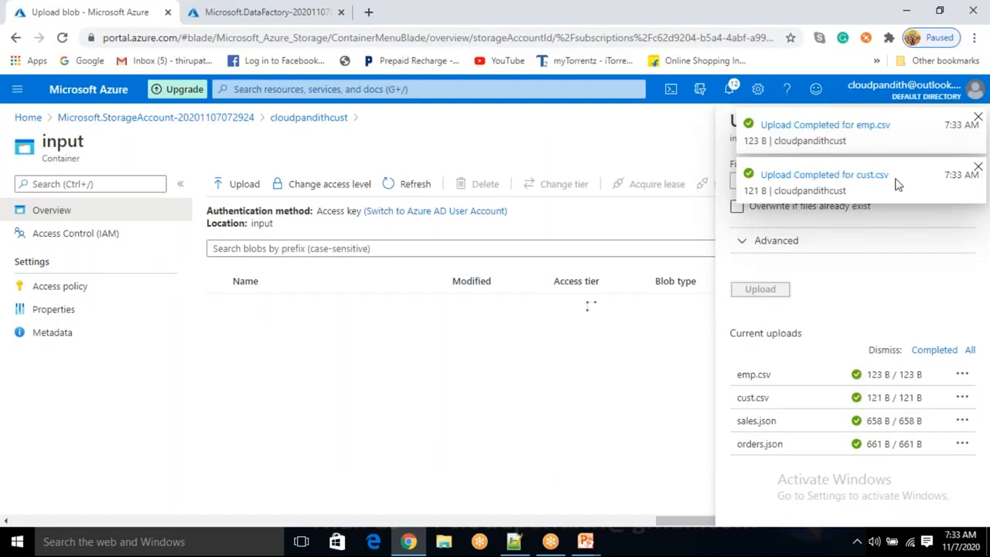
{"action": "left_click", "coordinate": [979, 172]}
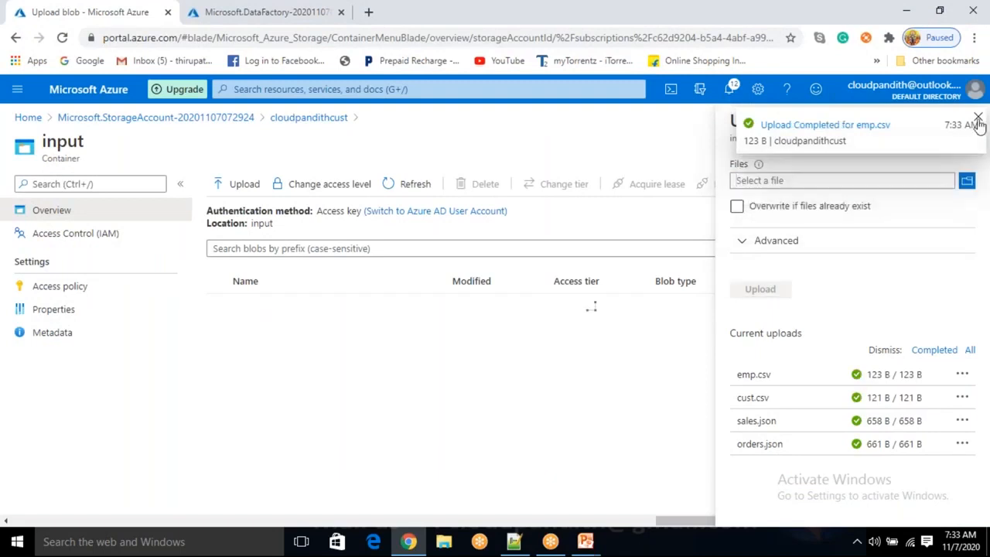
{"action": "left_click", "coordinate": [977, 120]}
{"action": "left_click", "coordinate": [977, 120]}
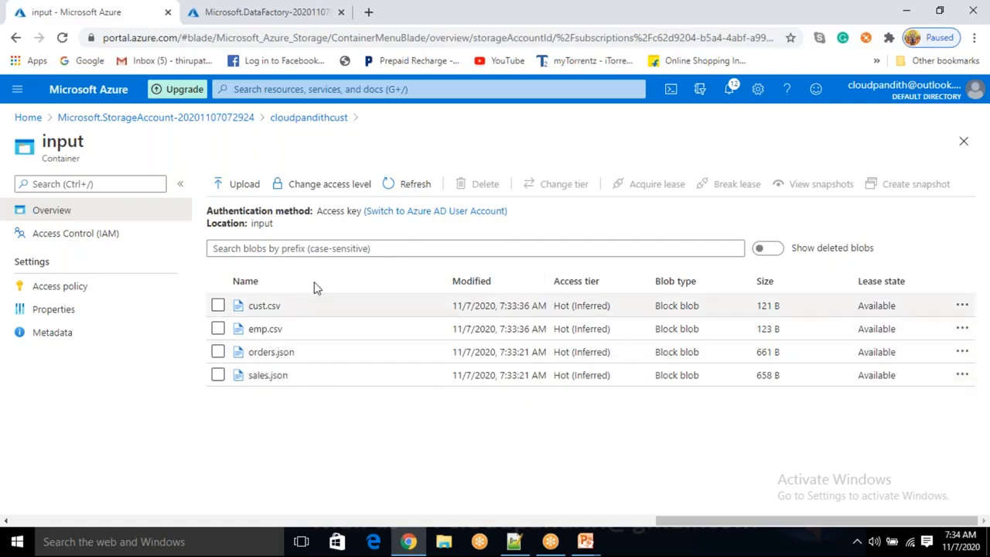
Open the cloudpandithadfv2 data factory studio and review its integration runtimes and linked services
{"action": "left_click", "coordinate": [254, 15]}
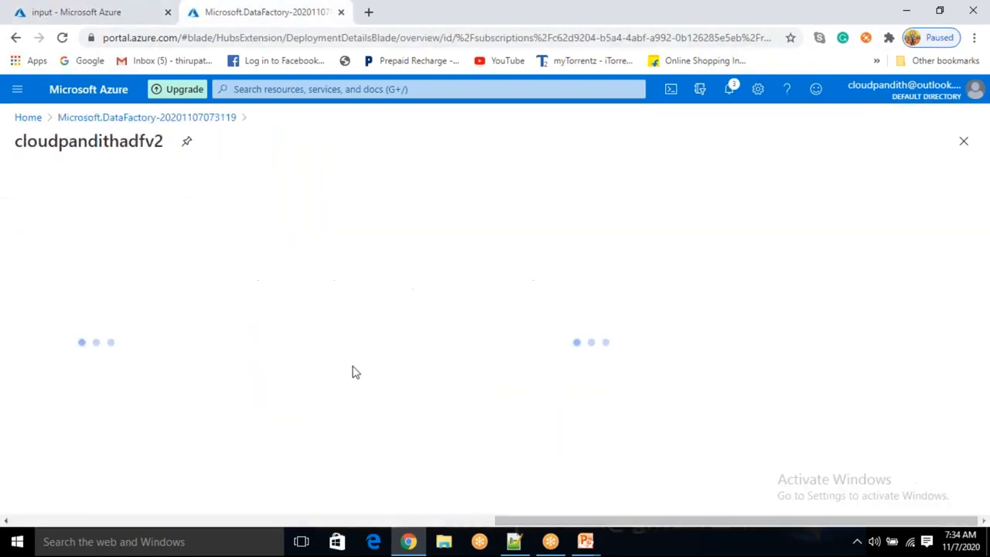
{"action": "left_click", "coordinate": [560, 397]}
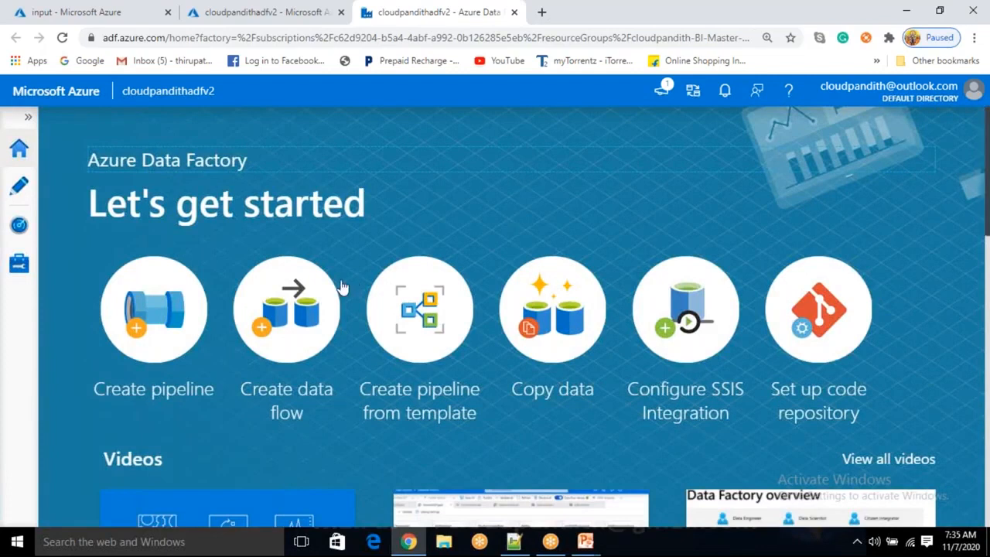
{"action": "left_click", "coordinate": [17, 268]}
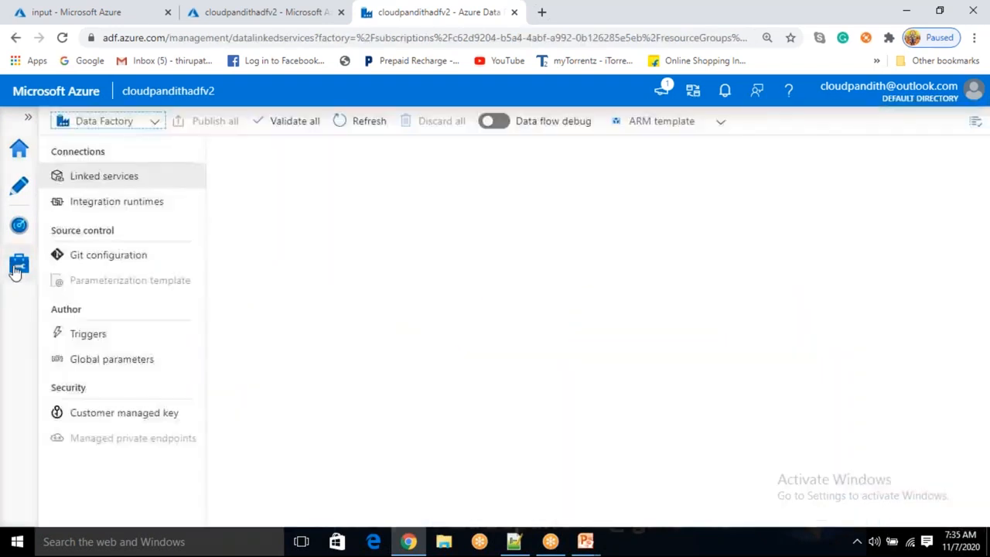
{"action": "left_click", "coordinate": [108, 205]}
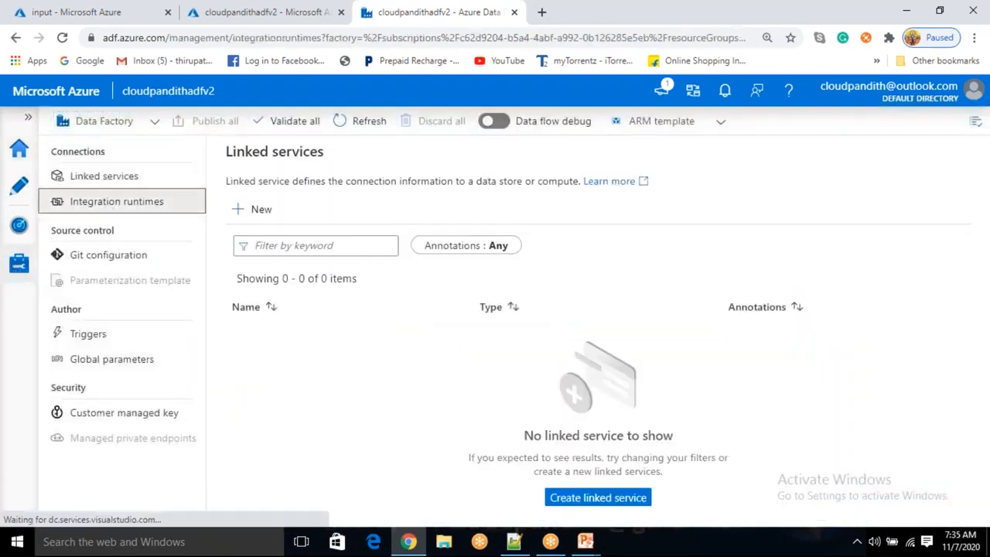
{"action": "left_click", "coordinate": [96, 176]}
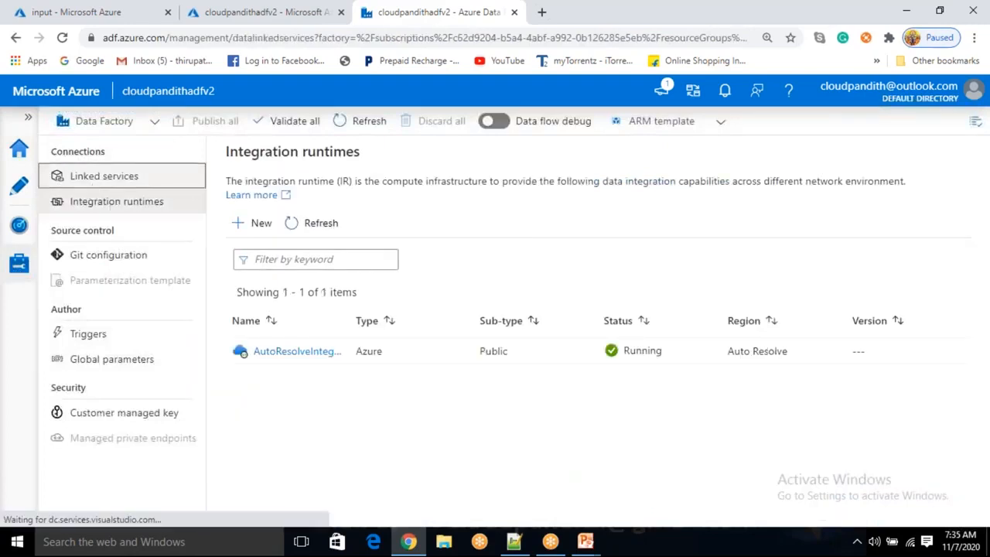
Start a new Azure Blob Storage linked service and name it LS_ABS
{"action": "left_click", "coordinate": [275, 216]}
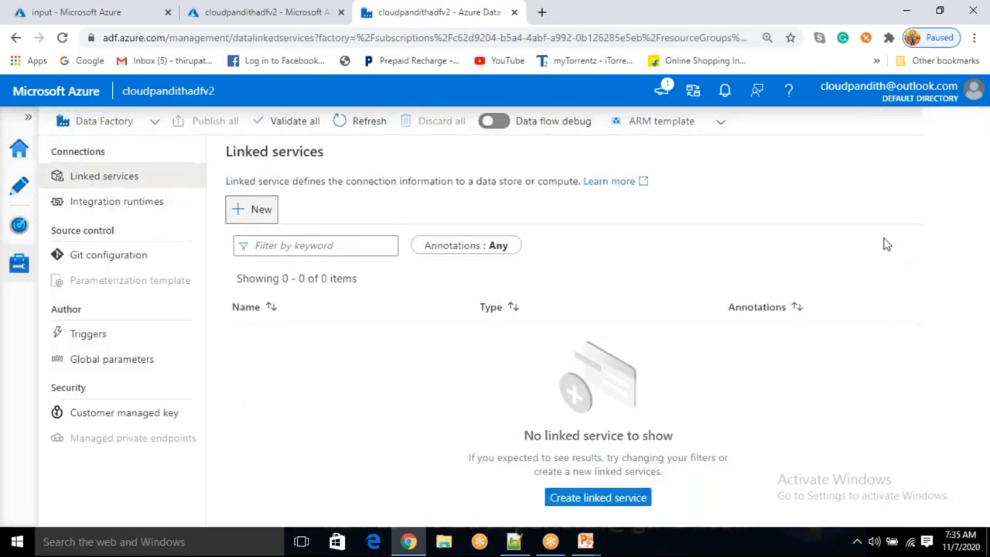
{"action": "left_click", "coordinate": [706, 459]}
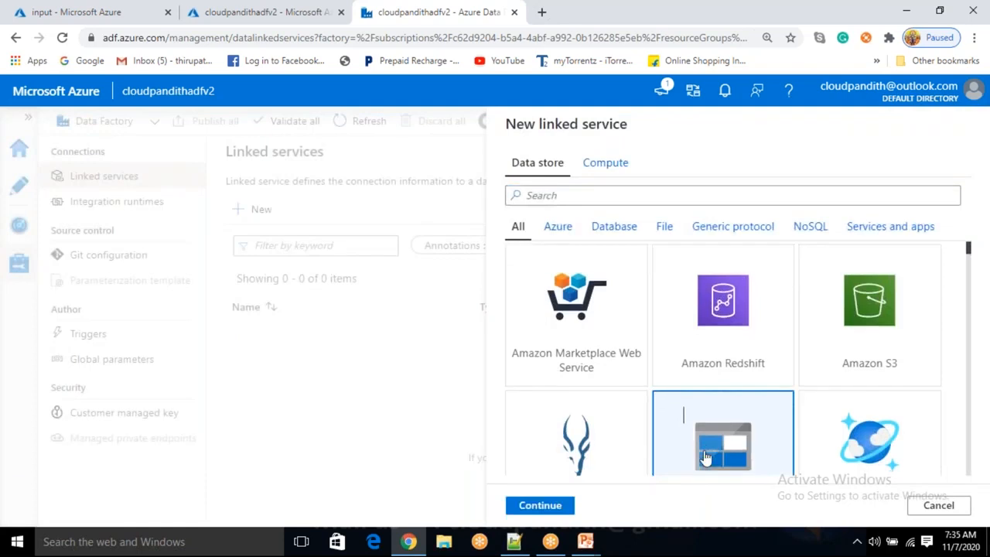
{"action": "scroll", "coordinate": [706, 458], "scroll_direction": "down", "scroll_amount": 1}
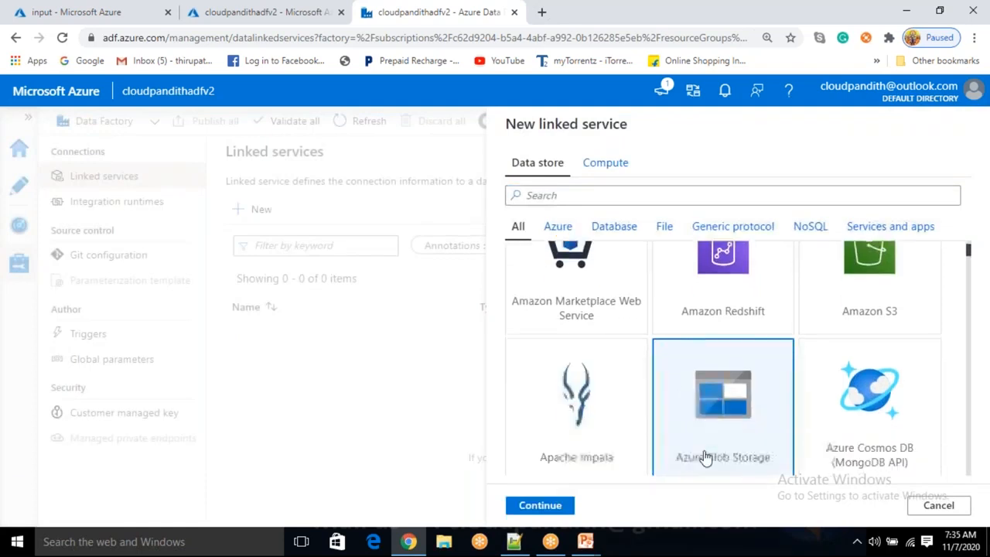
{"action": "double_click", "coordinate": [705, 458]}
{"action": "type", "text": "LS_"}
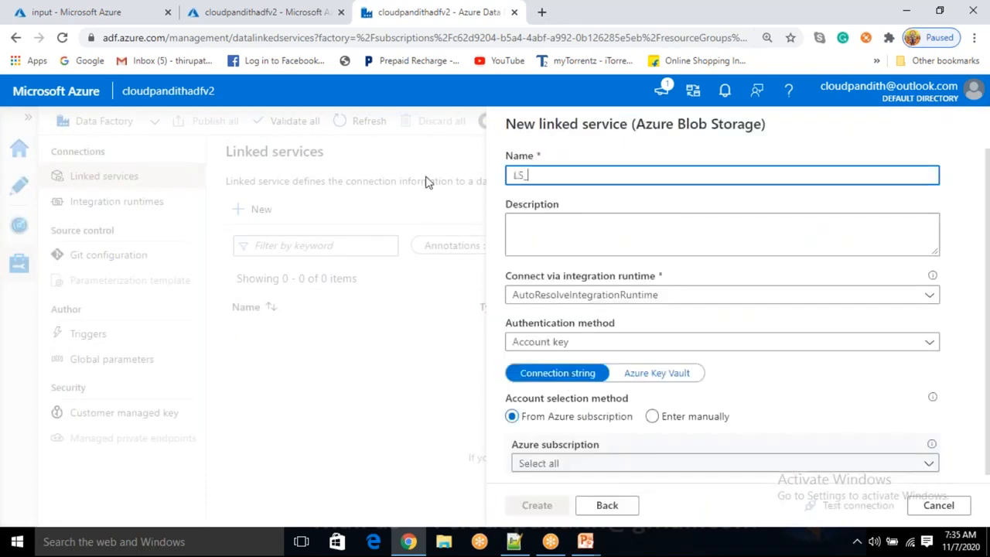
{"action": "type", "text": "ABS"}
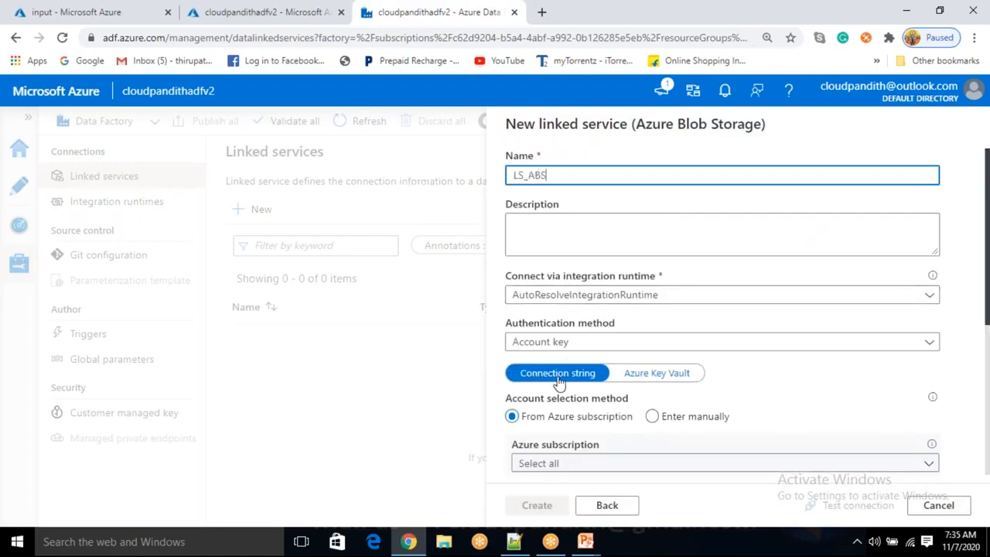
Choose the Free Trial subscription with storage account cloudpandithcust and create the linked service
{"action": "scroll", "coordinate": [557, 382], "scroll_direction": "down", "scroll_amount": 1}
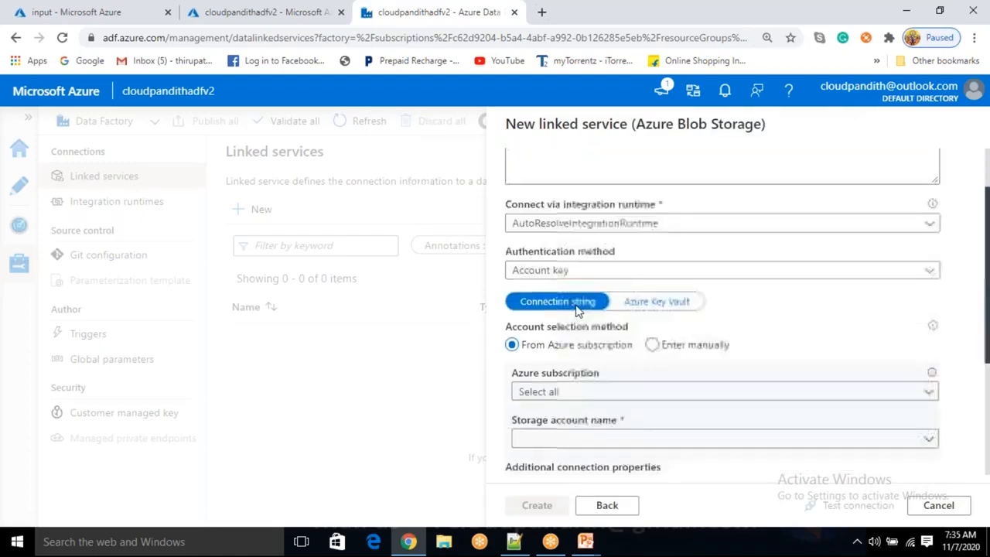
{"action": "scroll", "coordinate": [577, 310], "scroll_direction": "down", "scroll_amount": 1}
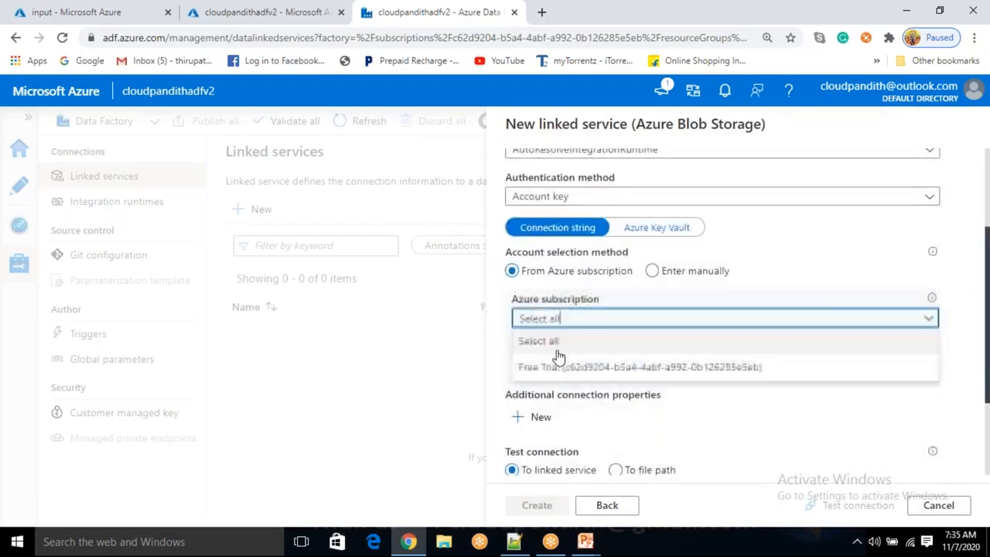
{"action": "left_click", "coordinate": [614, 365]}
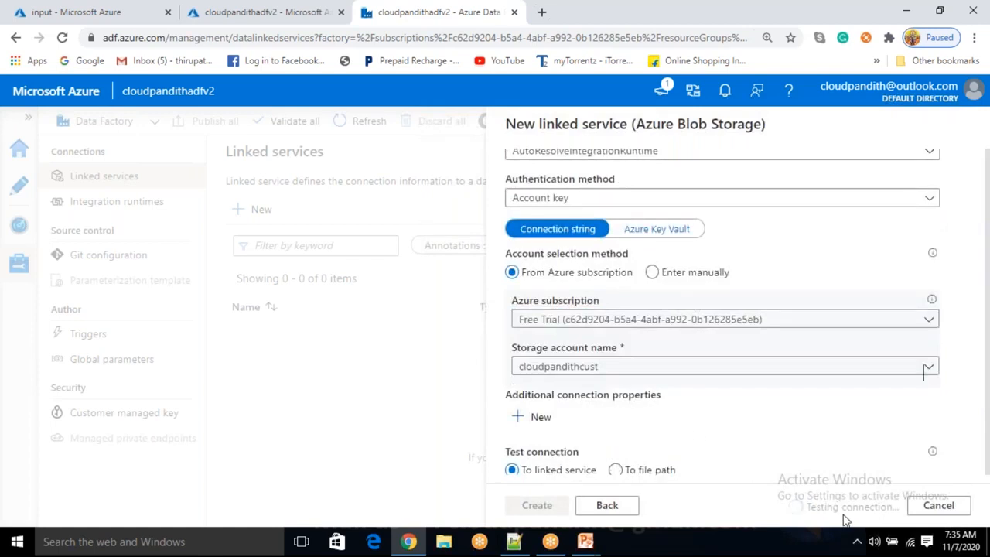
{"action": "left_click", "coordinate": [534, 508]}
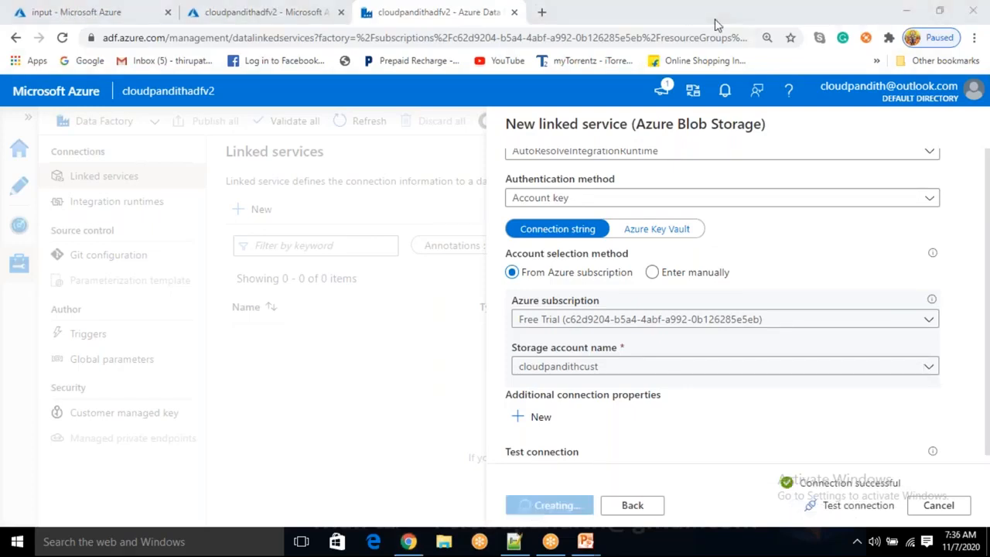
{"action": "left_click", "coordinate": [21, 193]}
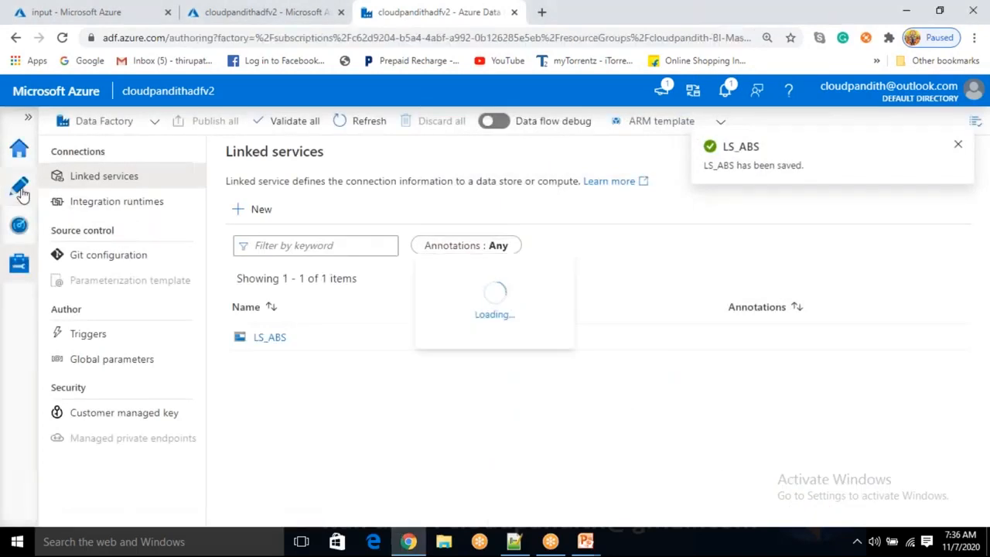
{"action": "left_click", "coordinate": [255, 237]}
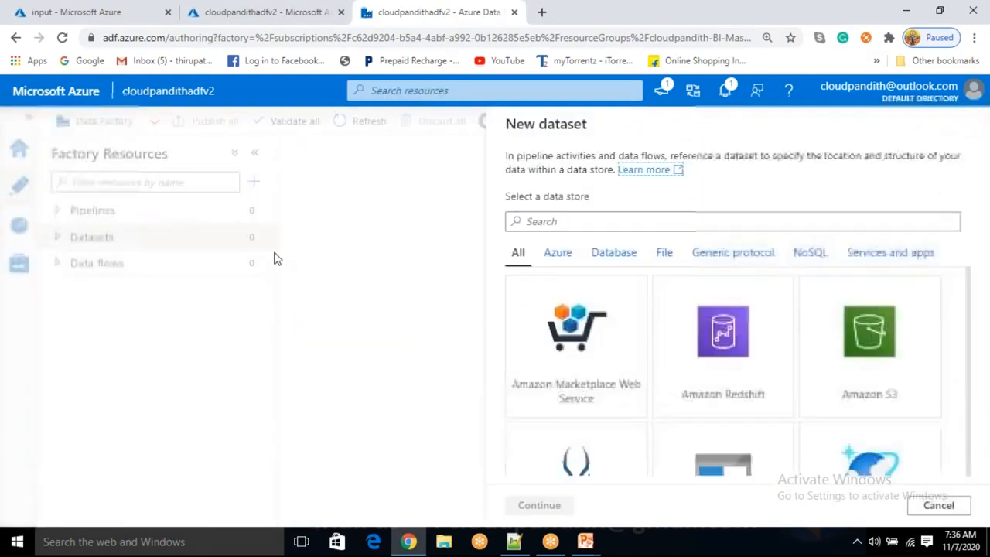
{"action": "left_click", "coordinate": [464, 321]}
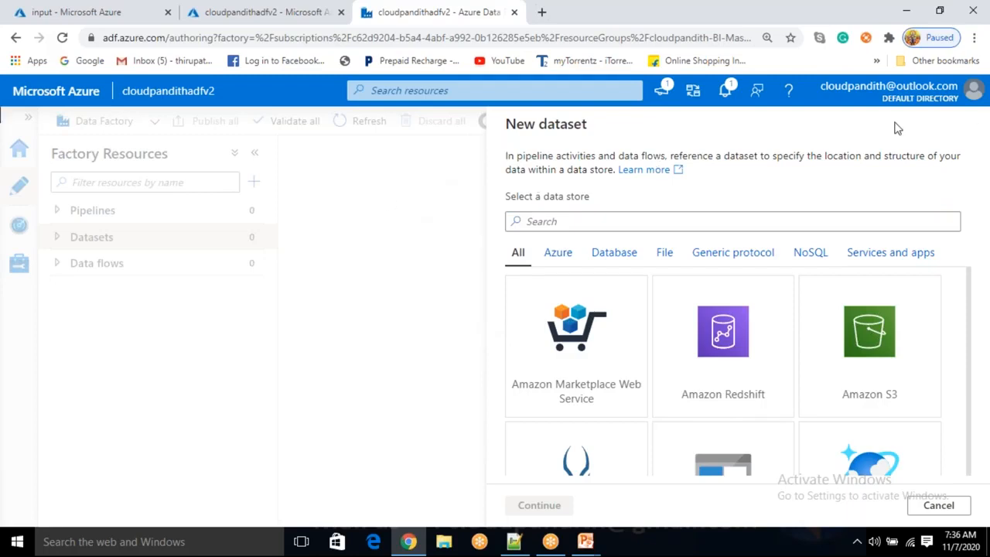
{"action": "left_click", "coordinate": [972, 91]}
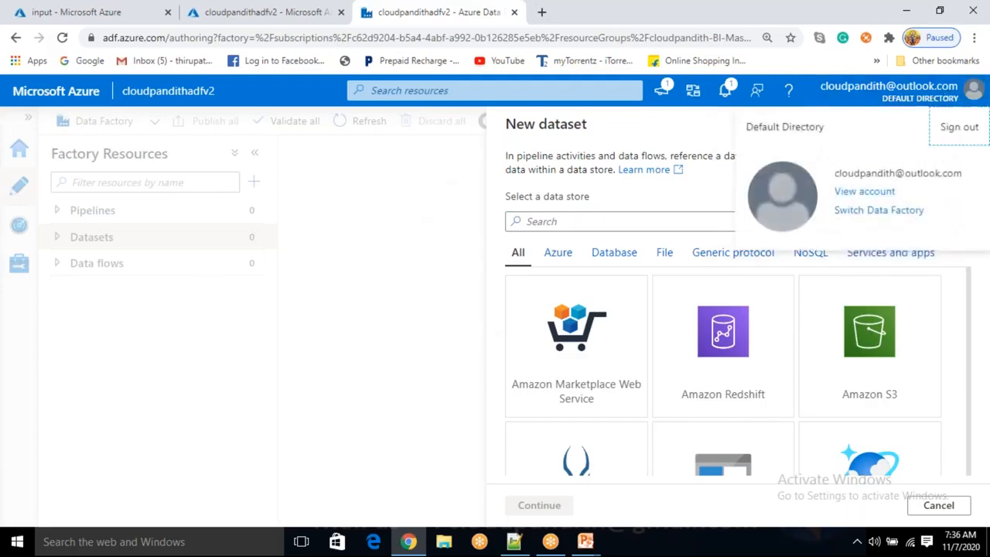
{"action": "left_click", "coordinate": [122, 317]}
{"action": "left_click", "coordinate": [533, 222]}
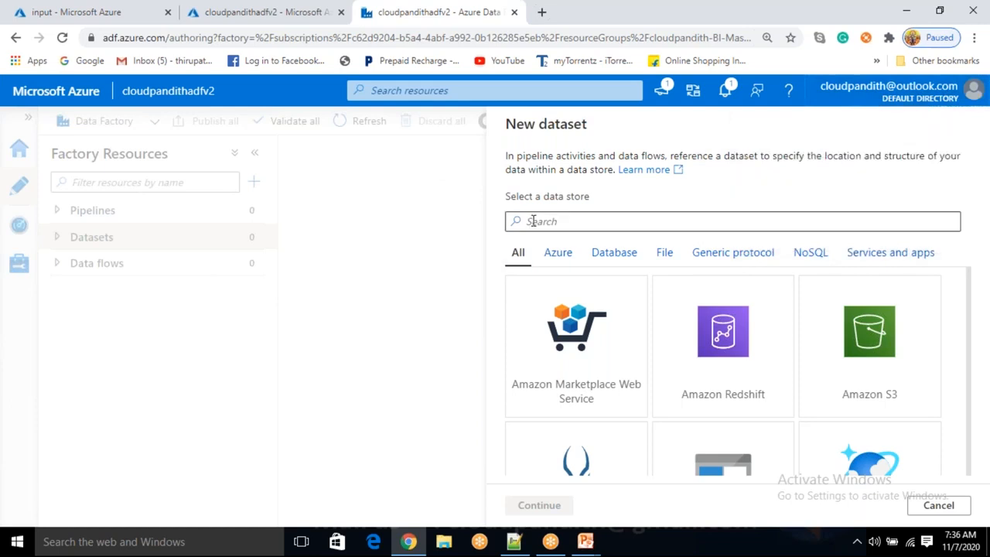
{"action": "left_click", "coordinate": [940, 506]}
Start a new Azure Blob Storage dataset in DelimitedText format
{"action": "left_click", "coordinate": [252, 236]}
{"action": "left_click", "coordinate": [275, 267]}
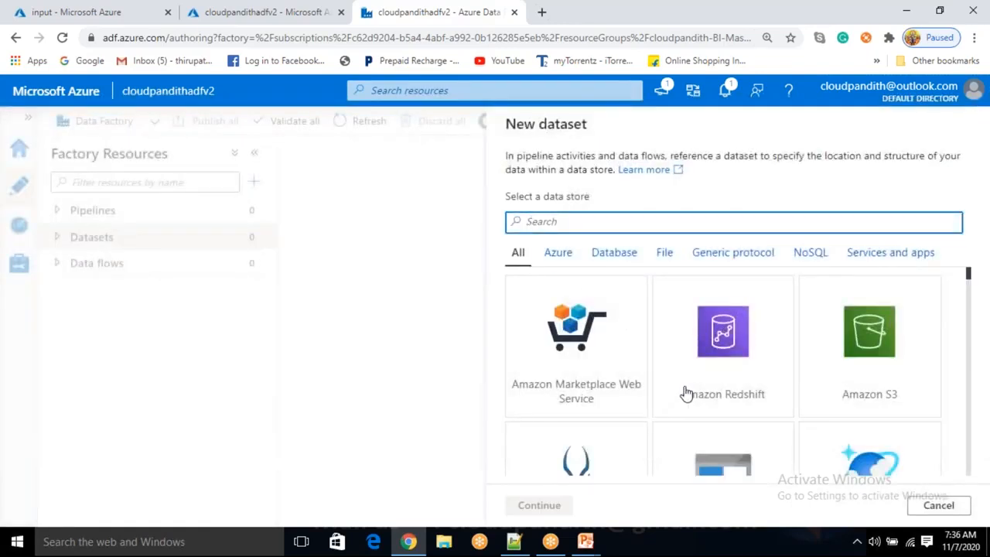
{"action": "scroll", "coordinate": [687, 398], "scroll_direction": "down", "scroll_amount": 1}
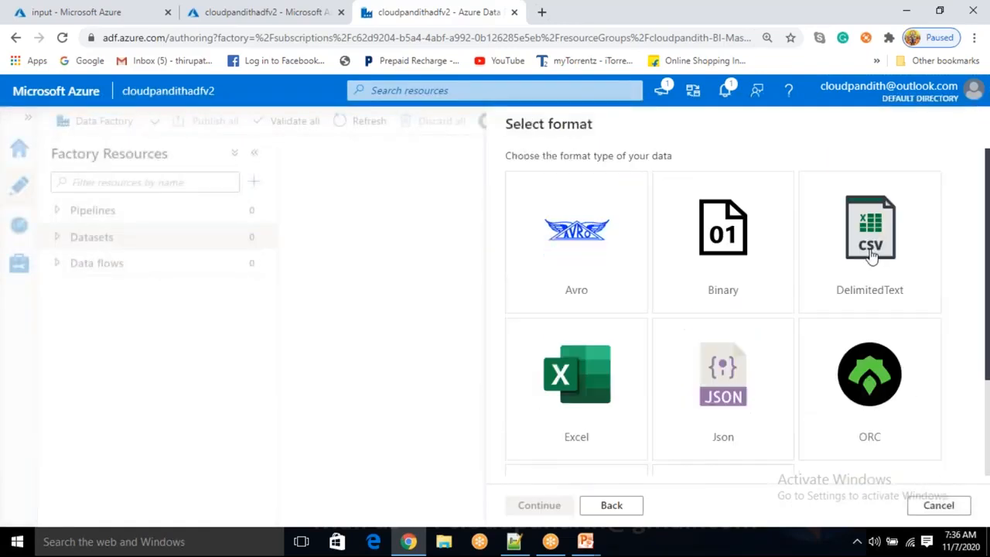
{"action": "left_click", "coordinate": [871, 252]}
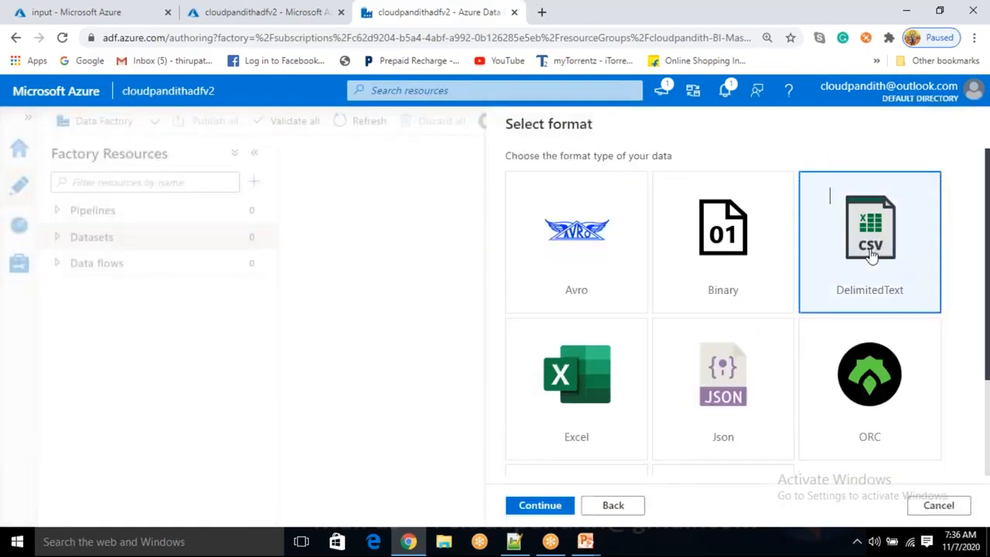
{"action": "left_click", "coordinate": [563, 506]}
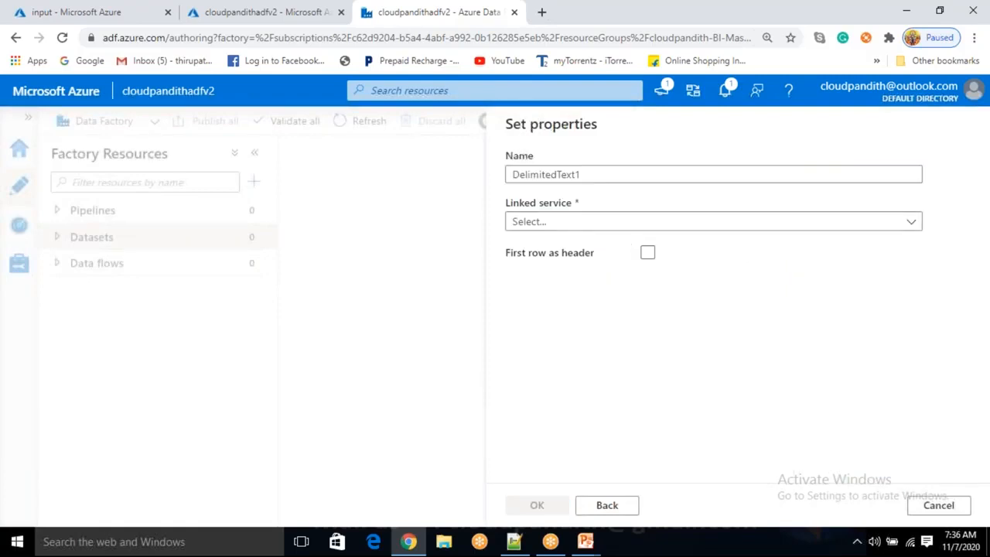
Name the dataset DS_ABS_Sourcecsv
{"action": "left_click", "coordinate": [604, 175]}
{"action": "key", "text": "ctrl+a"}
{"action": "key", "text": "BackSpace"}
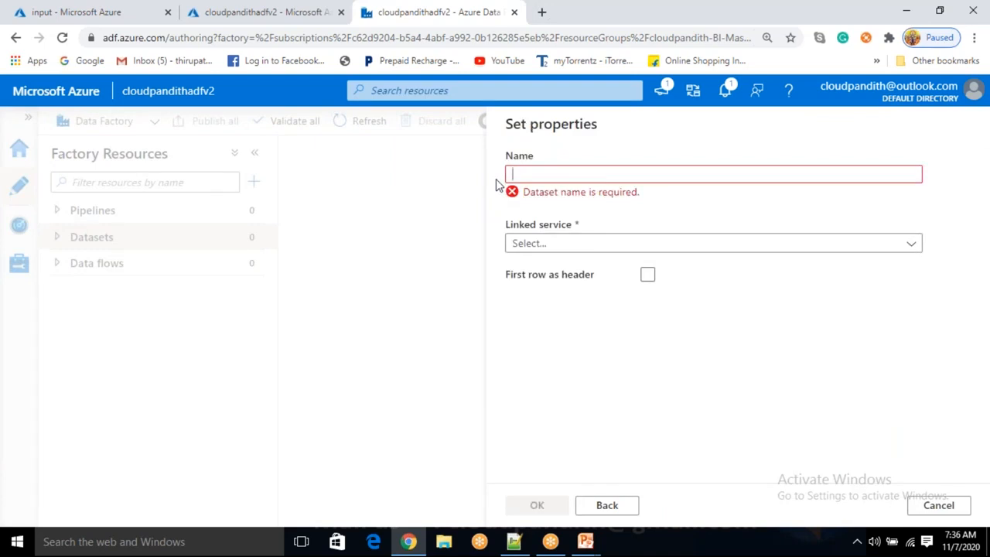
{"action": "type", "text": "C"}
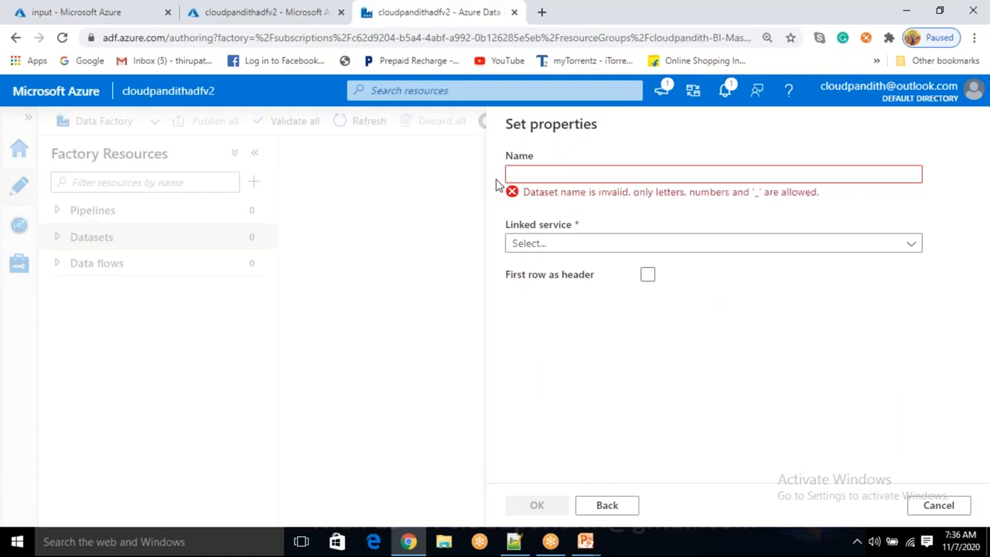
{"action": "key", "text": "BackSpace"}
{"action": "type", "text": "DS_A"}
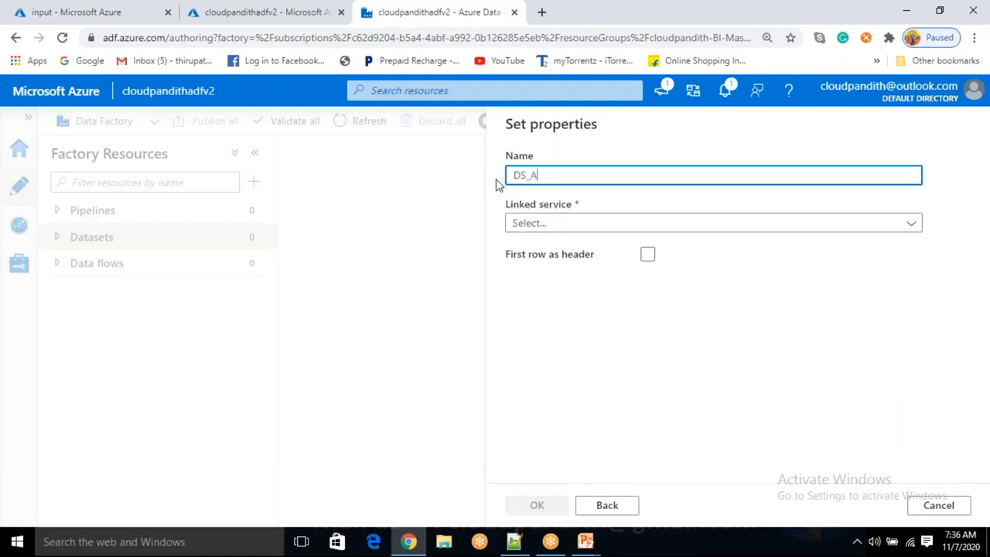
{"action": "type", "text": "BS_Sourcecsv"}
{"action": "key", "text": "ctrl+a"}
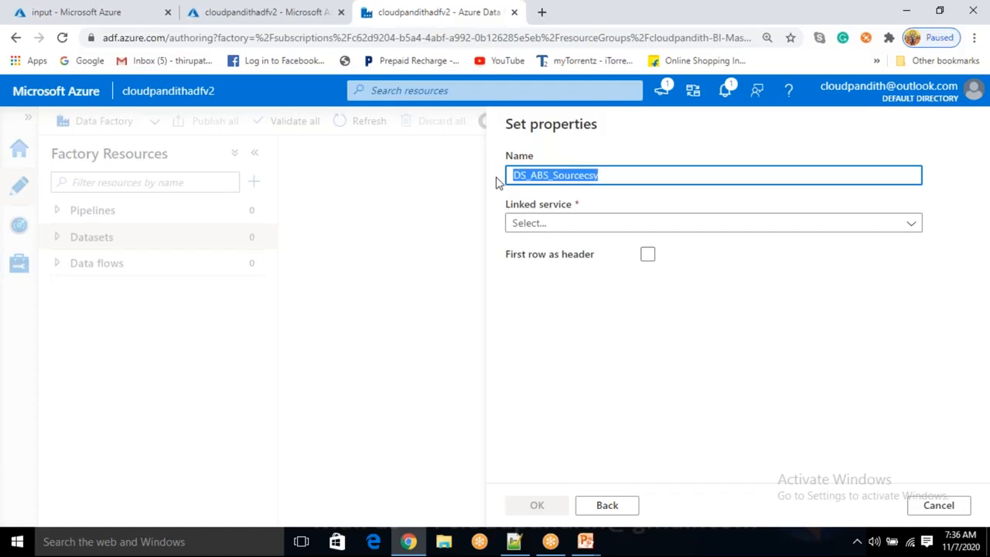
Link the dataset to LS_ABS and browse to the input container as its file path
{"action": "left_click", "coordinate": [551, 224]}
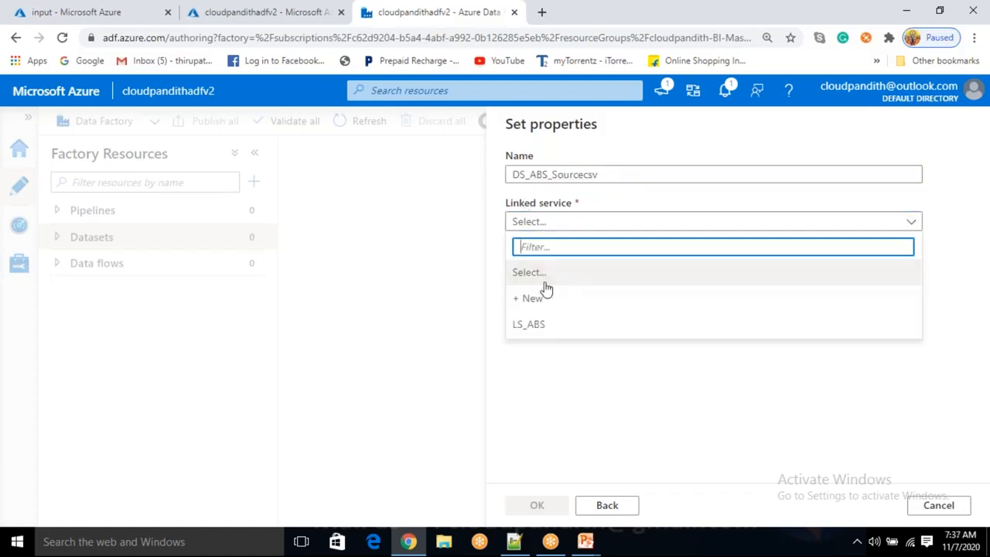
{"action": "left_click", "coordinate": [531, 324]}
{"action": "left_click_drag", "start_coordinate": [612, 178], "coordinate": [513, 192]}
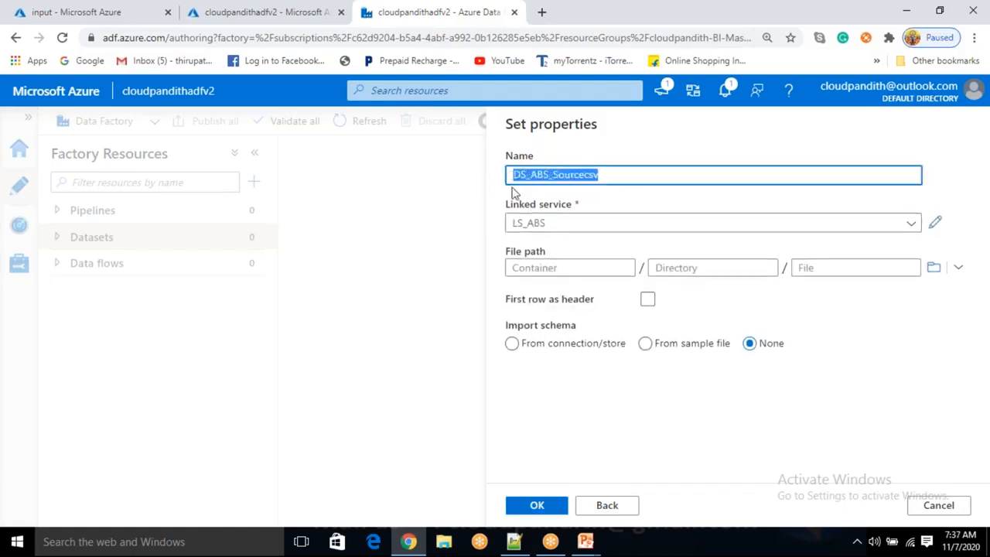
{"action": "left_click", "coordinate": [549, 224]}
{"action": "left_click", "coordinate": [567, 222]}
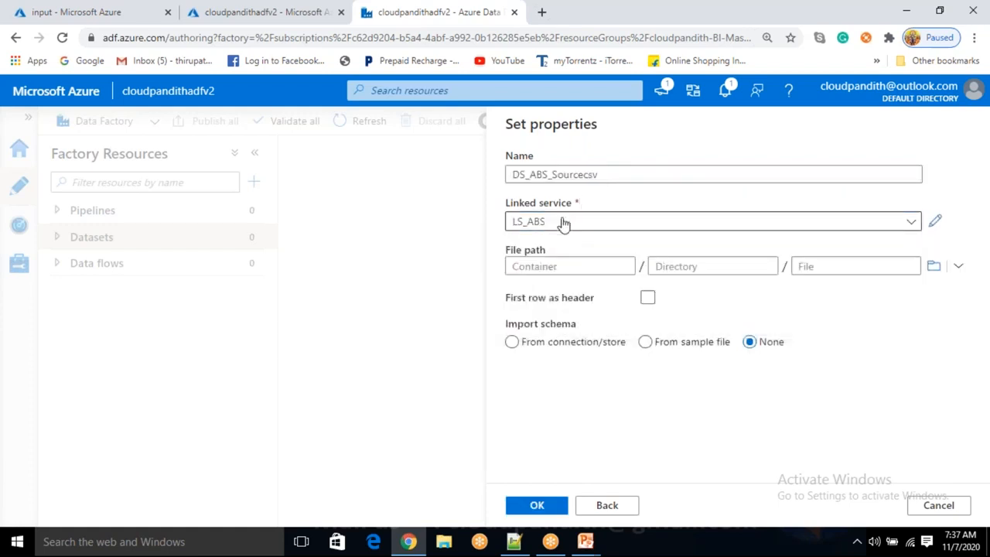
{"action": "left_click", "coordinate": [934, 266]}
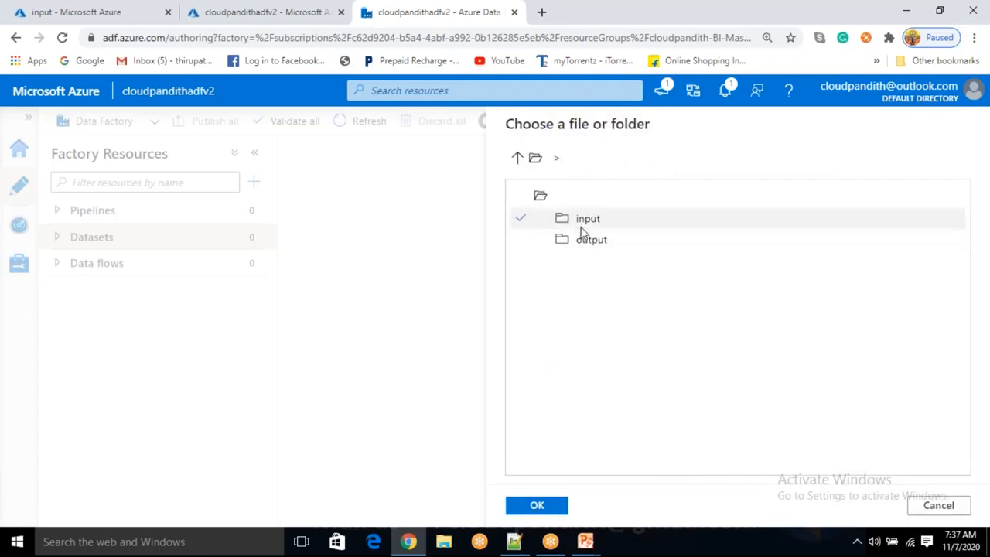
{"action": "left_click", "coordinate": [582, 224]}
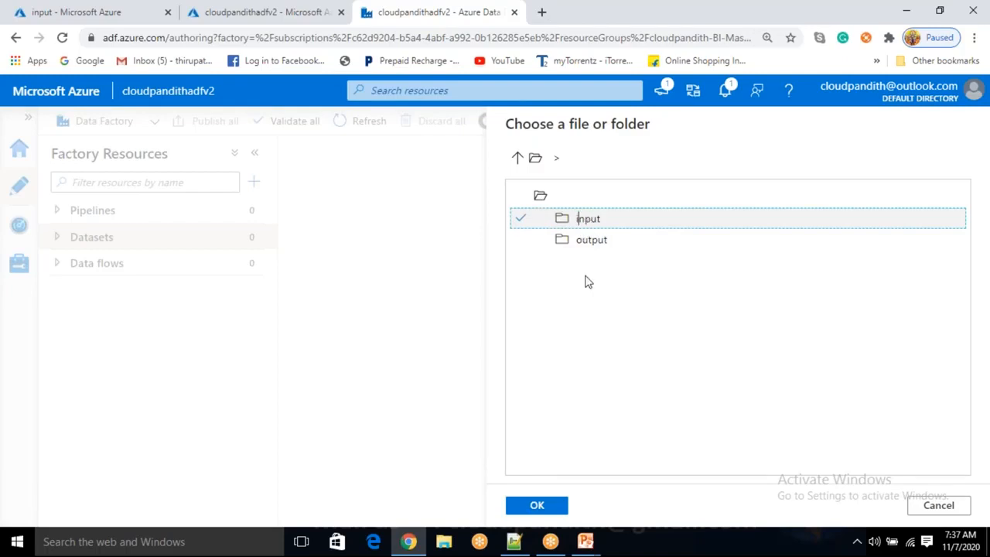
{"action": "left_click", "coordinate": [546, 505]}
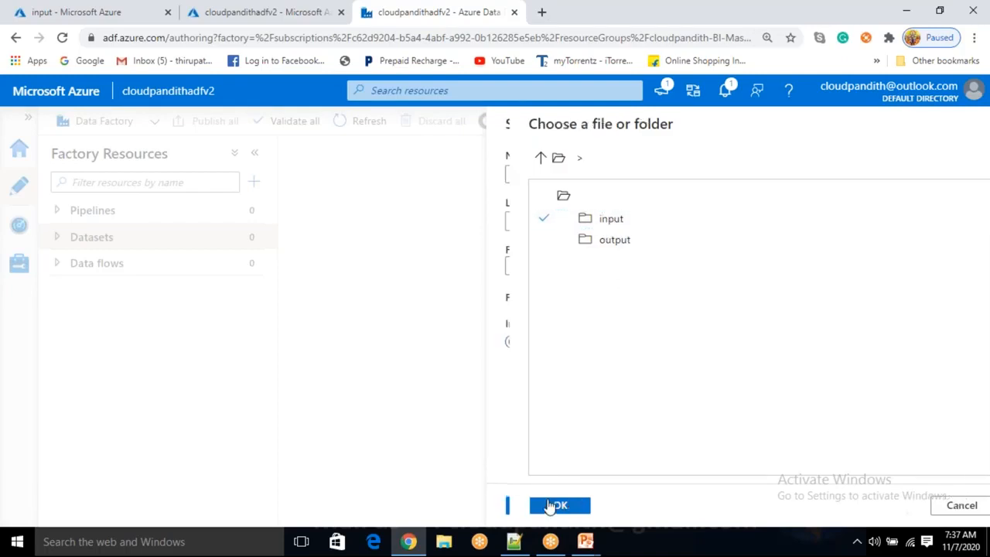
Enable first row as header and confirm the new dataset
{"action": "left_click", "coordinate": [649, 300]}
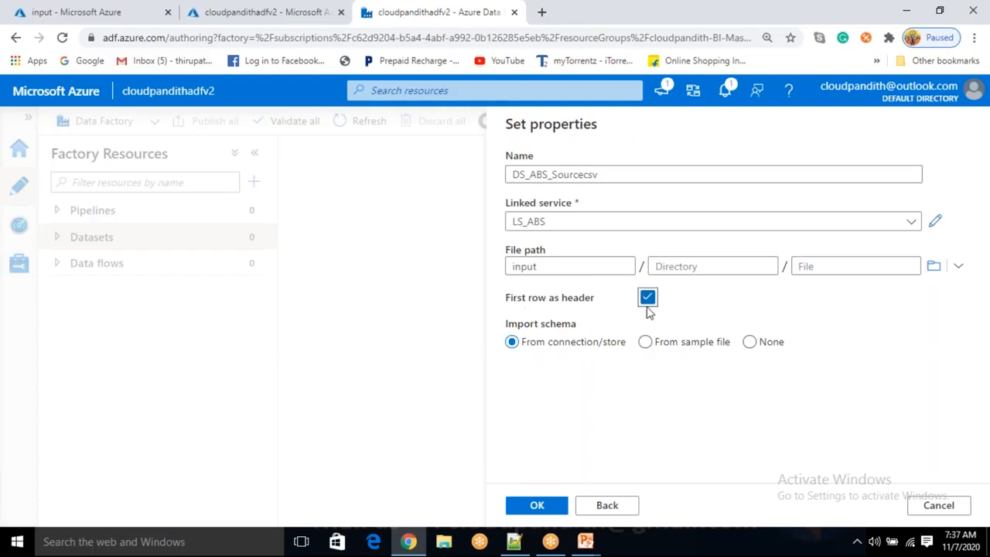
{"action": "double_click", "coordinate": [543, 266]}
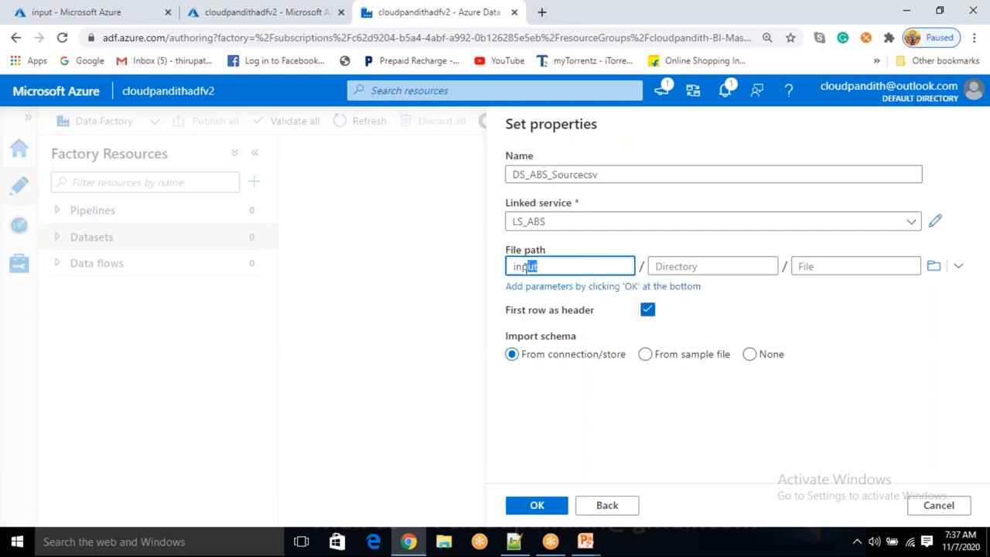
{"action": "left_click", "coordinate": [825, 267]}
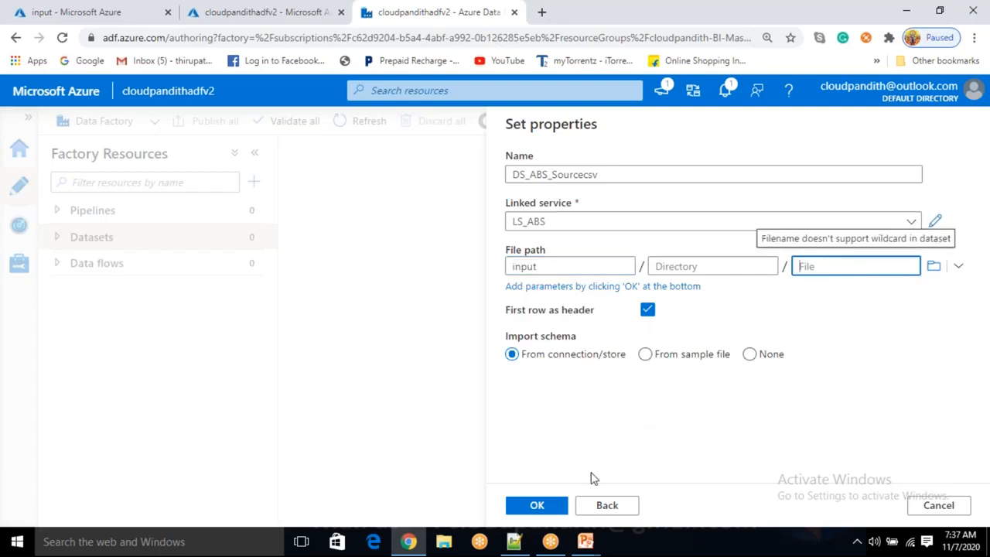
{"action": "left_click", "coordinate": [547, 513]}
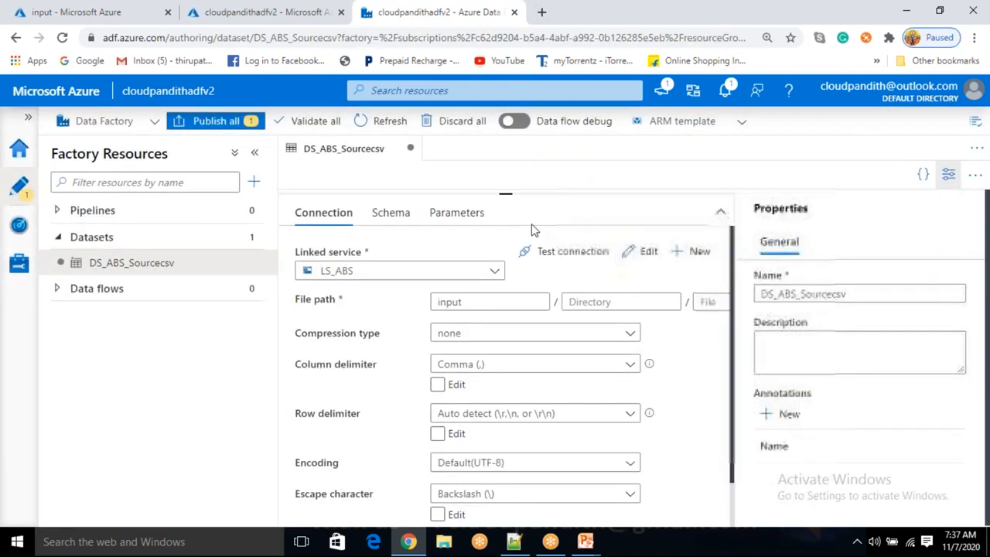
Start another Azure Blob Storage dataset in DelimitedText format
{"action": "left_click", "coordinate": [251, 237]}
{"action": "left_click", "coordinate": [283, 263]}
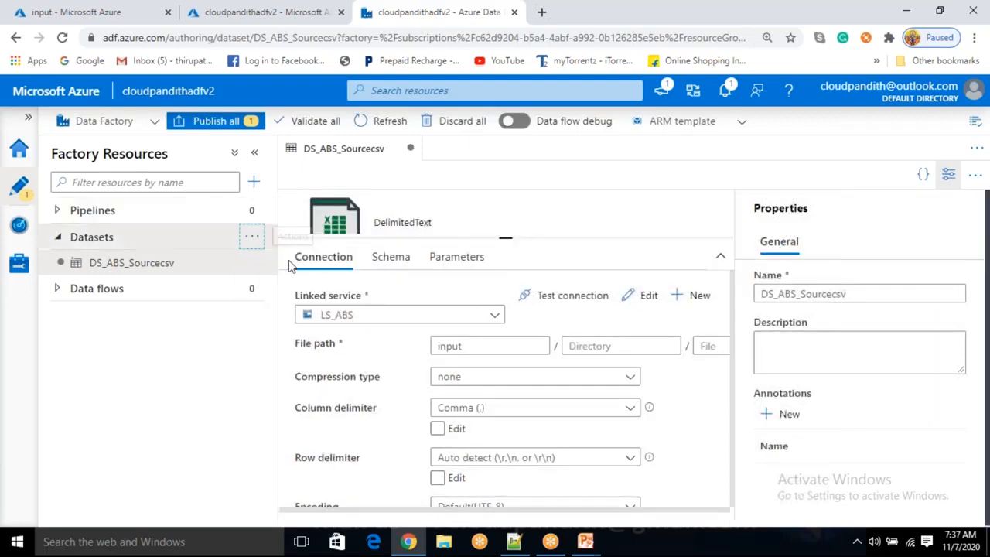
{"action": "scroll", "coordinate": [716, 426], "scroll_direction": "down", "scroll_amount": 1}
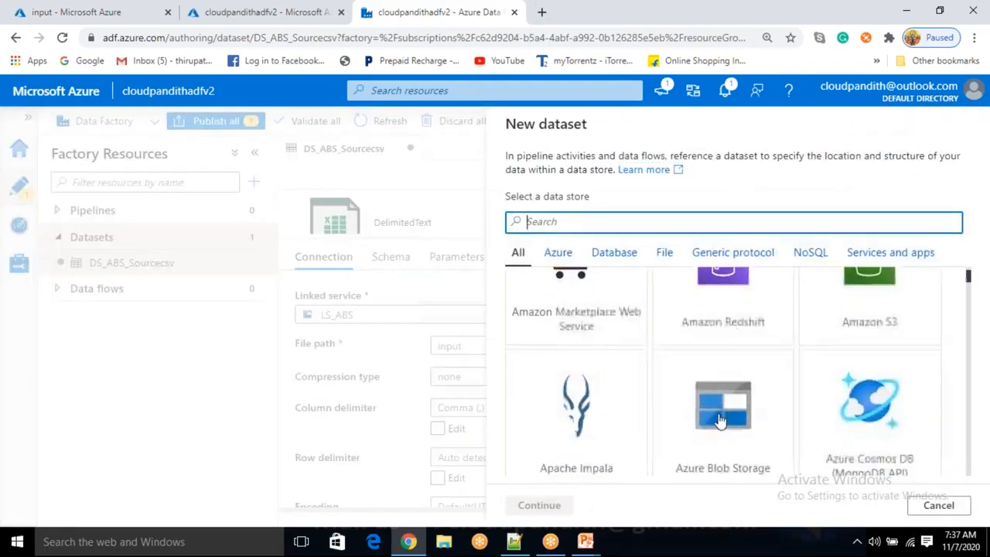
{"action": "double_click", "coordinate": [720, 421]}
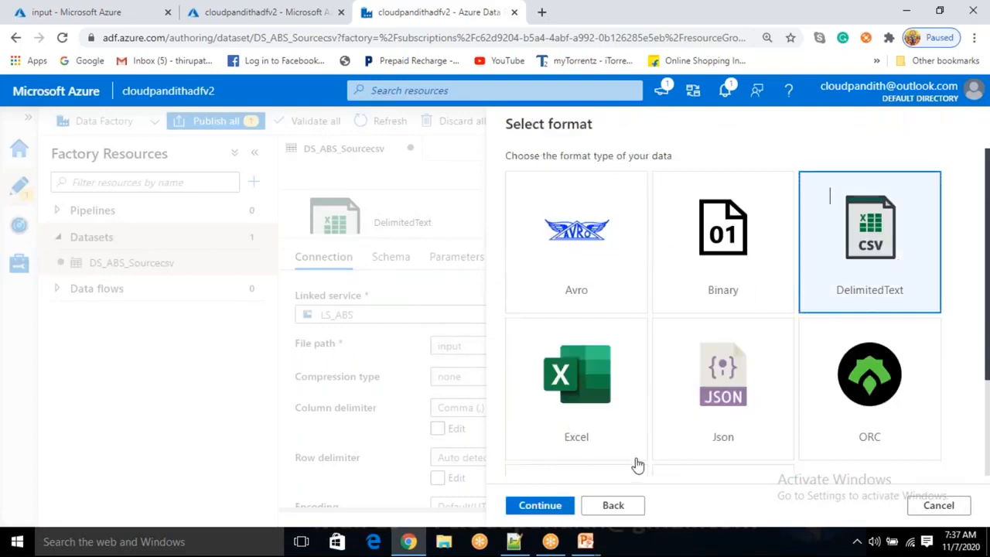
{"action": "left_click", "coordinate": [541, 505]}
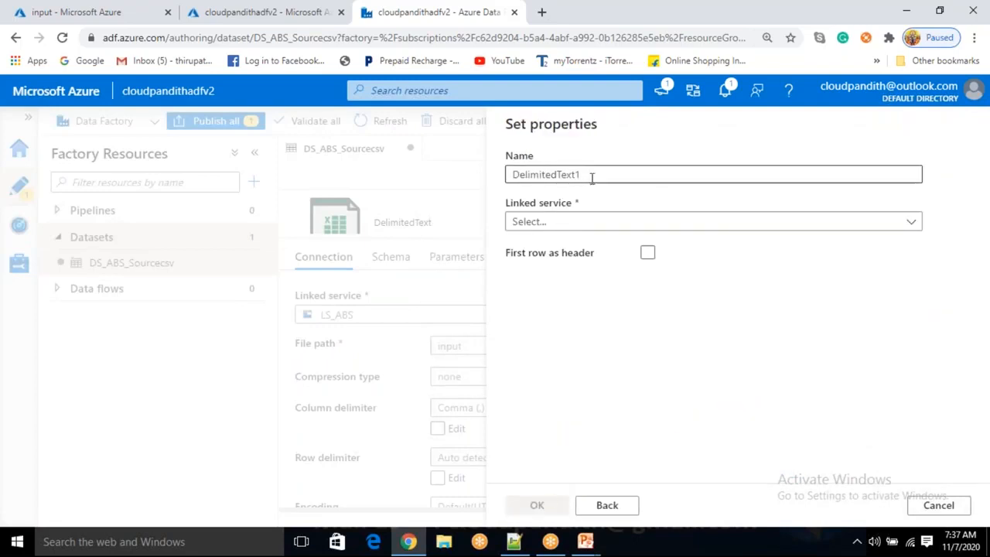
Name the new dataset DS_ABS_Sinkcsv
{"action": "key", "text": "BackSpace"}
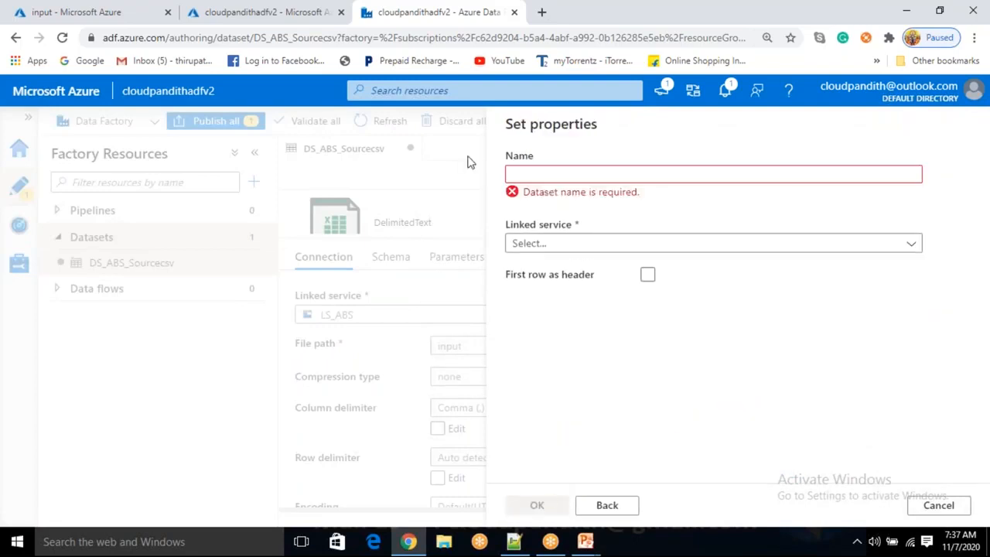
{"action": "type", "text": "DS_"}
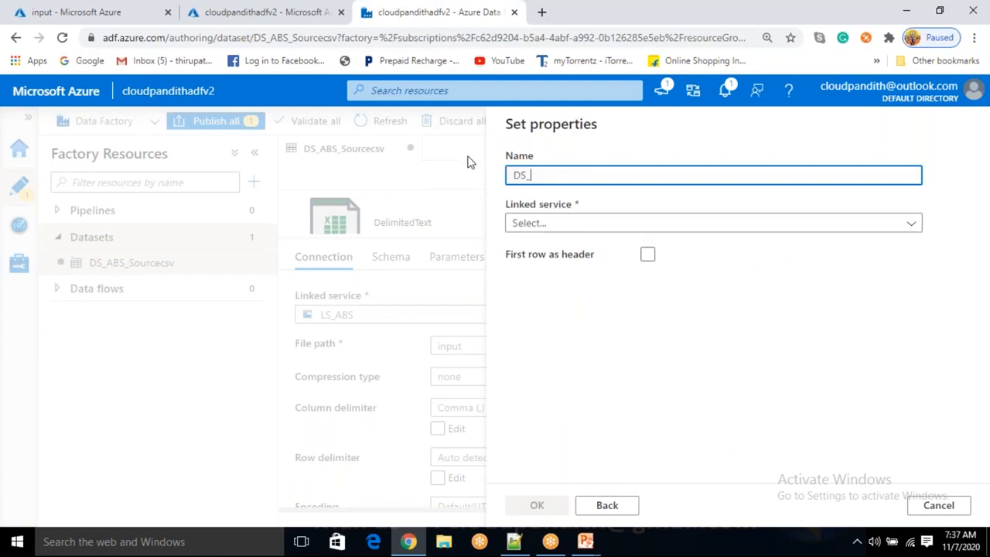
{"action": "type", "text": "ABS_Sinkcsv"}
Link the dataset to LS_ABS and browse to the output container as its file path
{"action": "left_click", "coordinate": [575, 223]}
{"action": "left_click", "coordinate": [527, 325]}
{"action": "left_click", "coordinate": [934, 266]}
{"action": "left_click", "coordinate": [647, 243]}
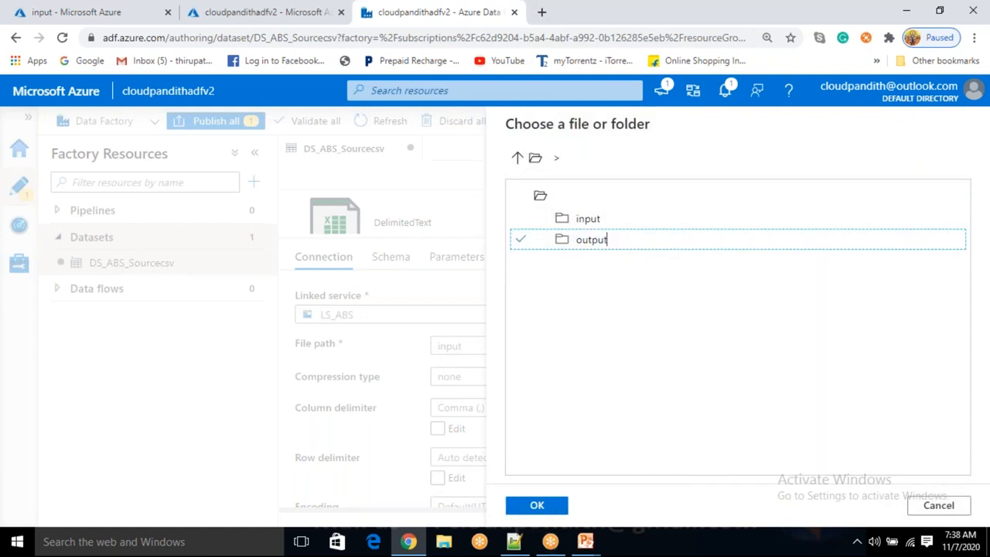
{"action": "left_click", "coordinate": [550, 506]}
Enable first row as header and confirm the new sink dataset
{"action": "left_click", "coordinate": [649, 299]}
{"action": "left_click", "coordinate": [548, 507]}
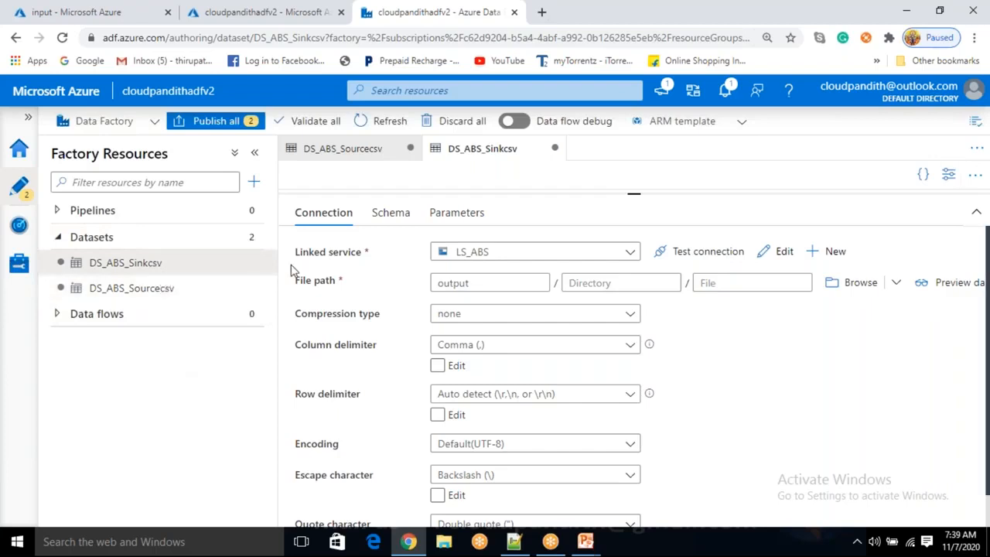
Add a String parameter named sourcecsvfile to the DS_ABS_Sourcecsv dataset
{"action": "left_click_drag", "start_coordinate": [634, 194], "coordinate": [643, 306]}
{"action": "left_click", "coordinate": [200, 294]}
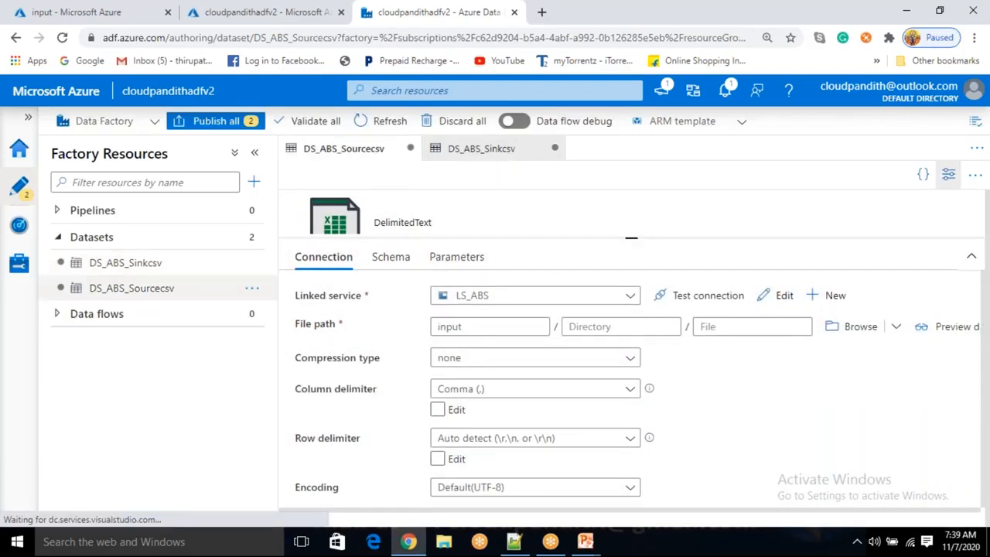
{"action": "left_click", "coordinate": [455, 257]}
{"action": "left_click", "coordinate": [332, 295]}
{"action": "left_click", "coordinate": [365, 358]}
{"action": "type", "text": "sourcecsvfile"}
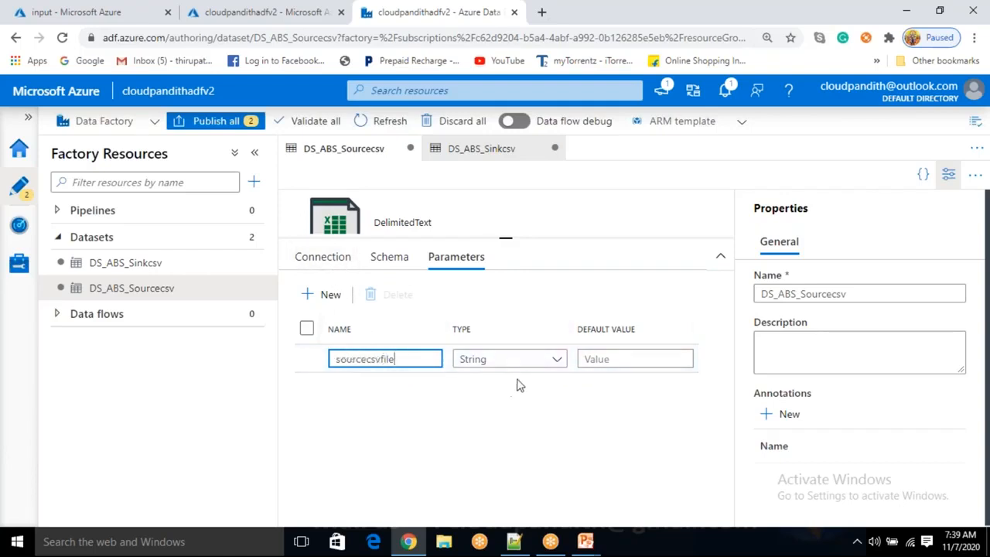
{"action": "left_click", "coordinate": [322, 263]}
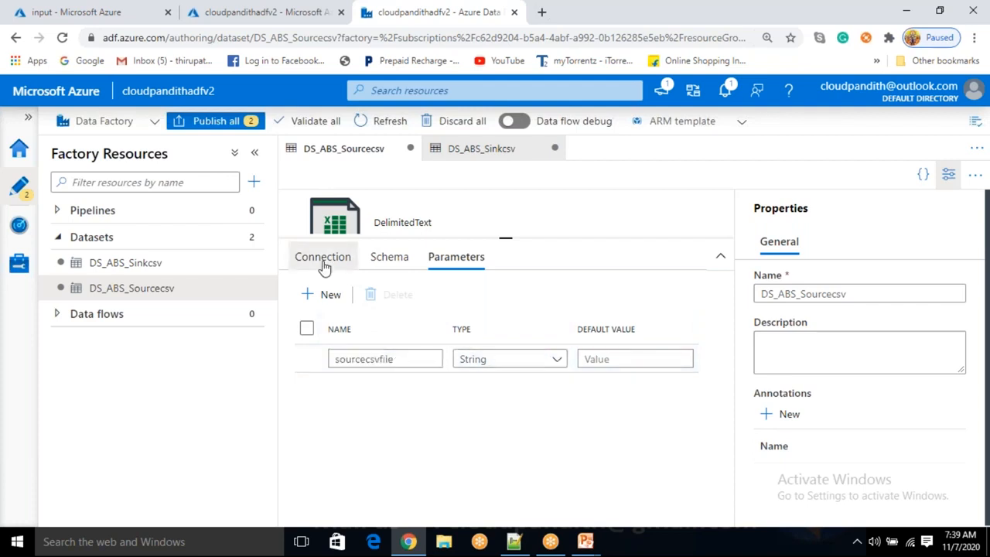
{"action": "left_click", "coordinate": [945, 180]}
{"action": "left_click", "coordinate": [729, 327]}
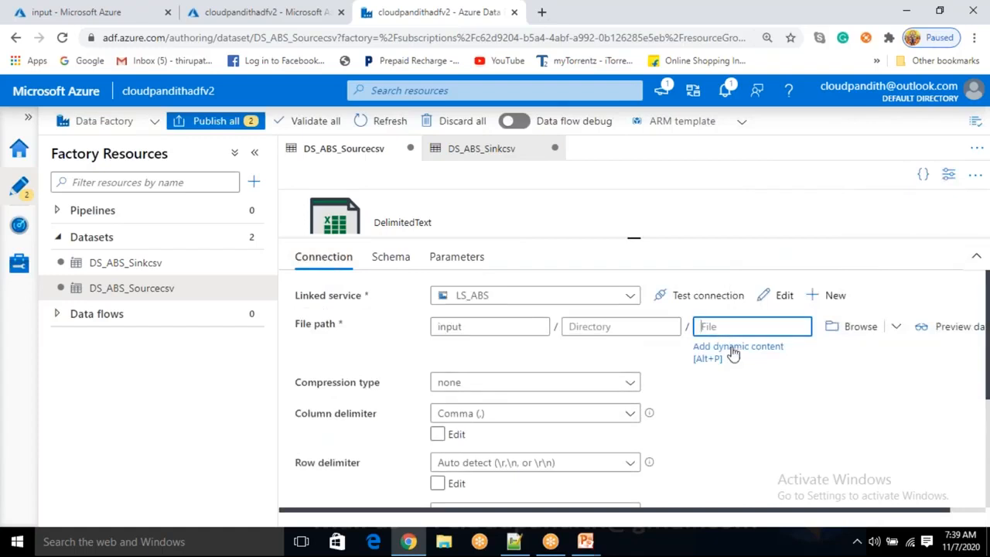
{"action": "left_click", "coordinate": [732, 351]}
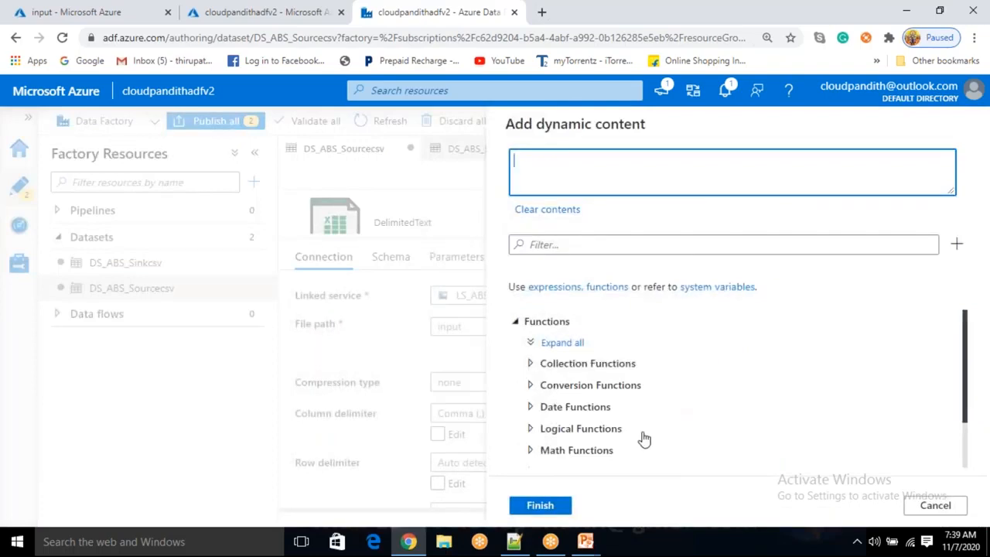
{"action": "scroll", "coordinate": [643, 440], "scroll_direction": "down", "scroll_amount": 2}
{"action": "left_click", "coordinate": [570, 456]}
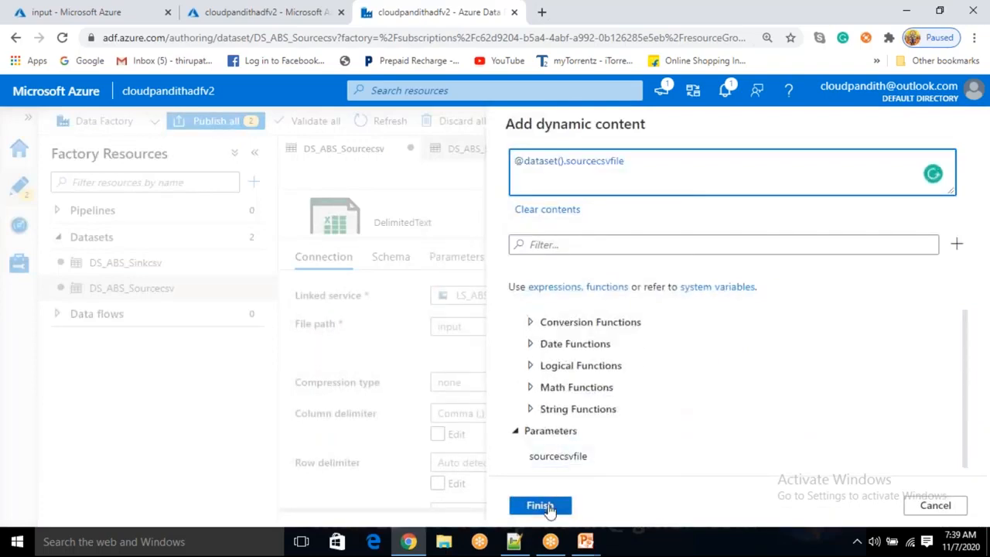
{"action": "left_click", "coordinate": [541, 506]}
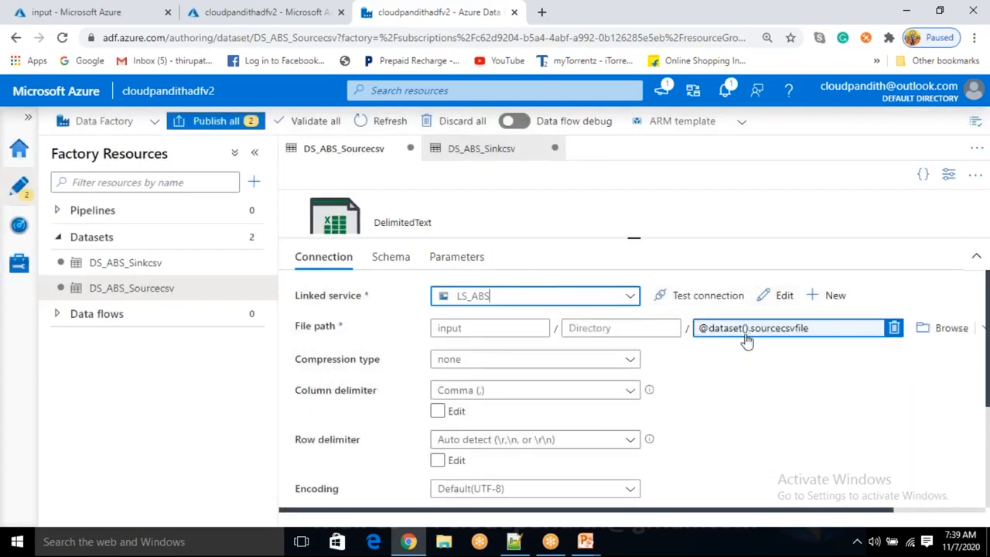
Add a String parameter named sinkcsvfile to the DS_ABS_Sinkcsv dataset
{"action": "left_click", "coordinate": [159, 269]}
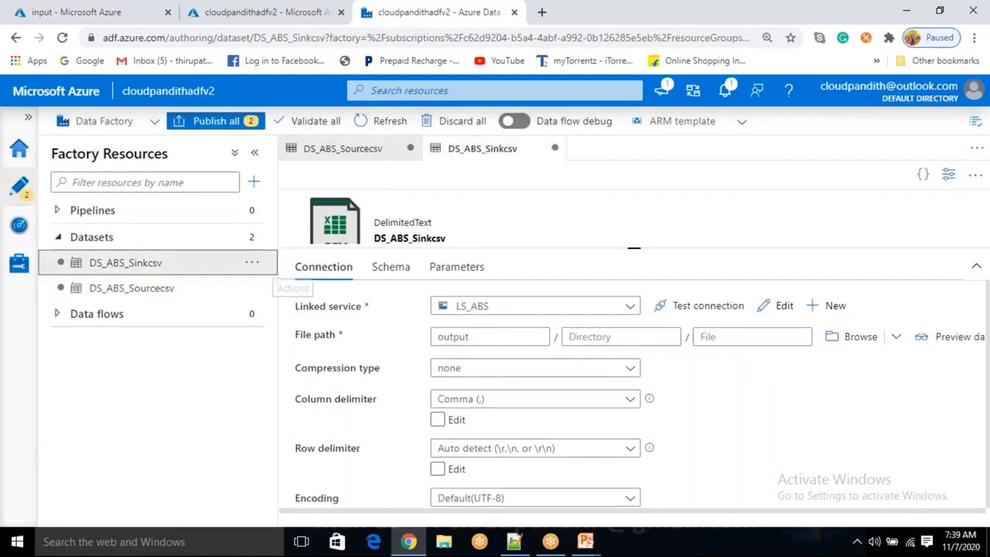
{"action": "left_click", "coordinate": [462, 277]}
{"action": "left_click", "coordinate": [369, 365]}
{"action": "type", "text": "sinkc"}
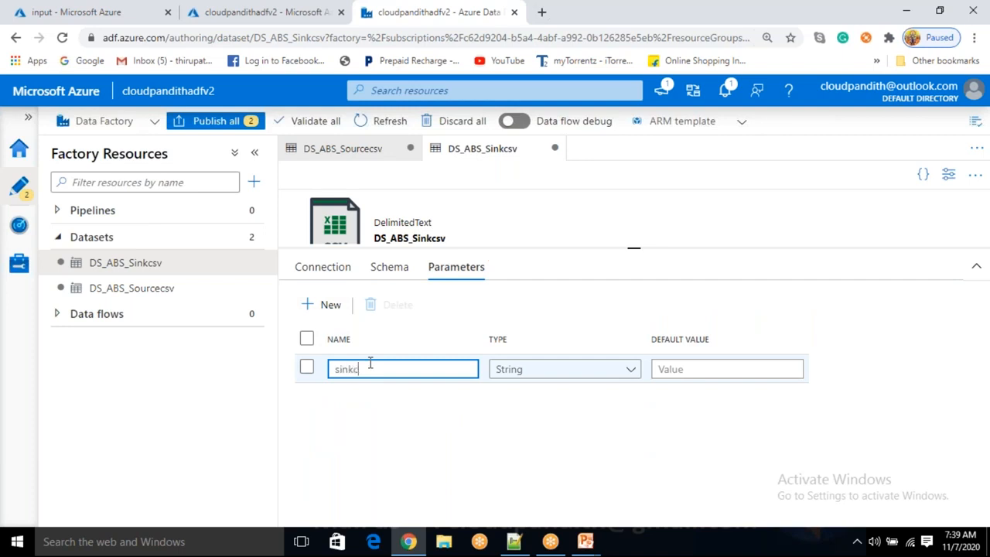
{"action": "type", "text": "svfile"}
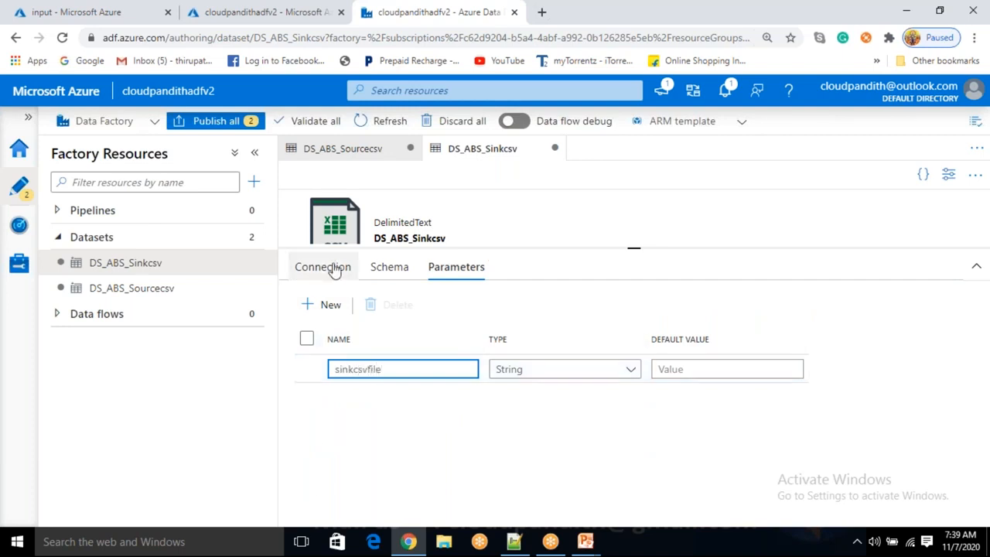
{"action": "left_click", "coordinate": [323, 266]}
{"action": "left_click", "coordinate": [732, 336]}
{"action": "left_click", "coordinate": [713, 362]}
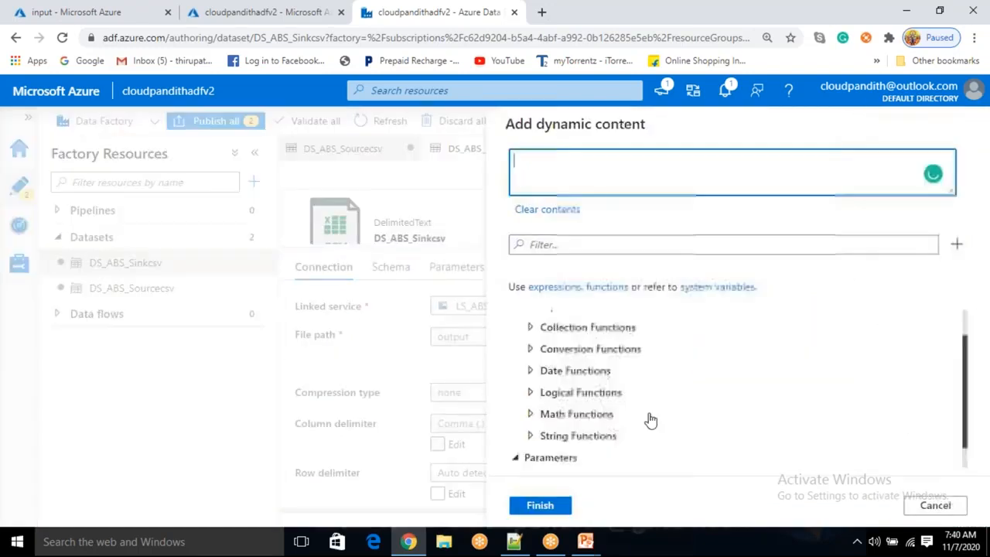
{"action": "scroll", "coordinate": [651, 420], "scroll_direction": "down", "scroll_amount": 1}
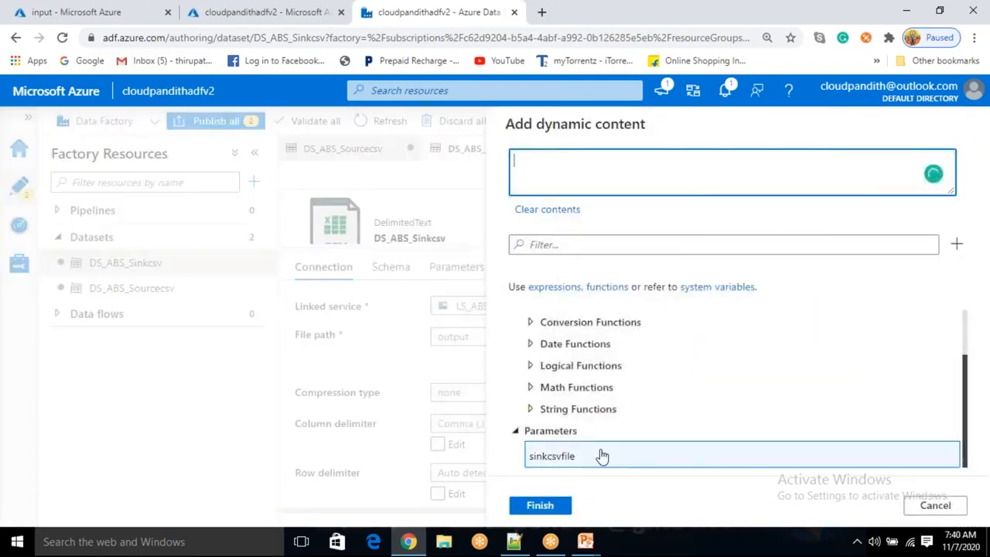
{"action": "left_click", "coordinate": [601, 457]}
{"action": "left_click", "coordinate": [542, 508]}
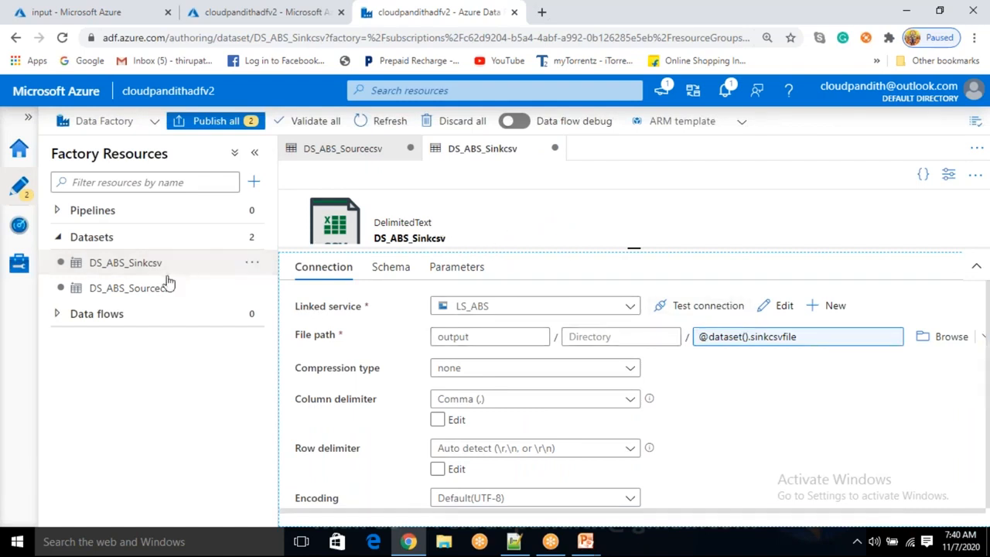
Create a new pipeline and name it PL_Data_DS_ABS_Sourcecsv_to_DS_ABS_Sinkcsv
{"action": "left_click", "coordinate": [254, 181]}
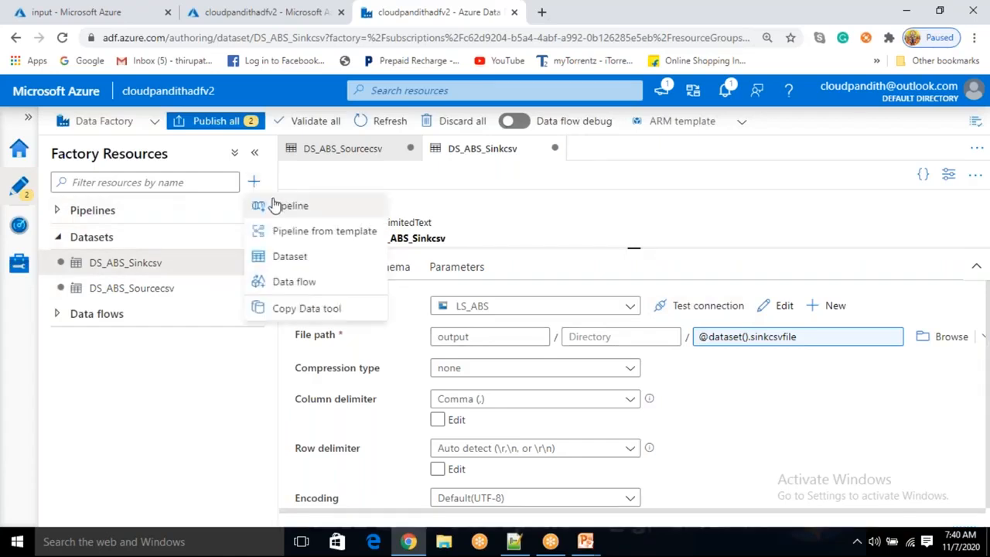
{"action": "left_click", "coordinate": [279, 206]}
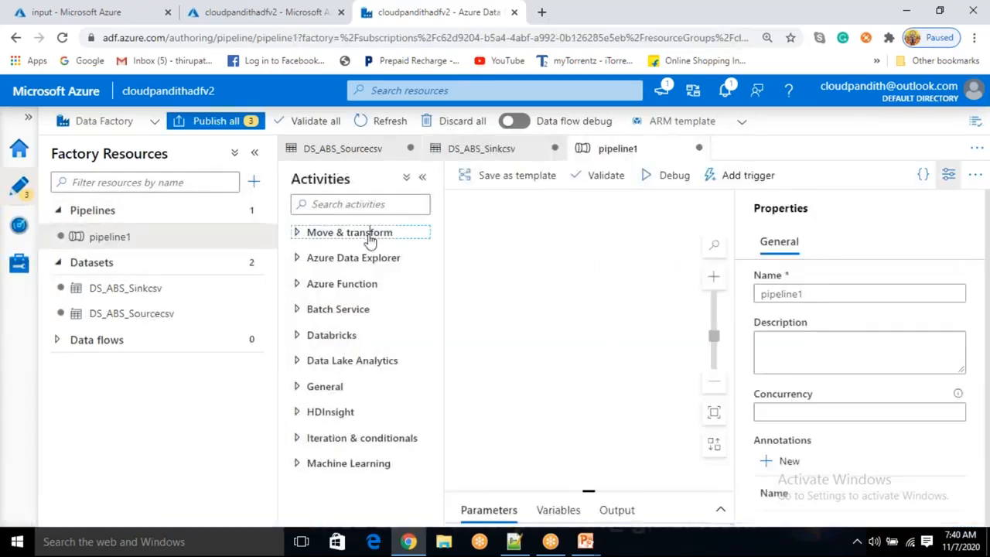
{"action": "double_click", "coordinate": [859, 294]}
{"action": "key", "text": "BackSpace"}
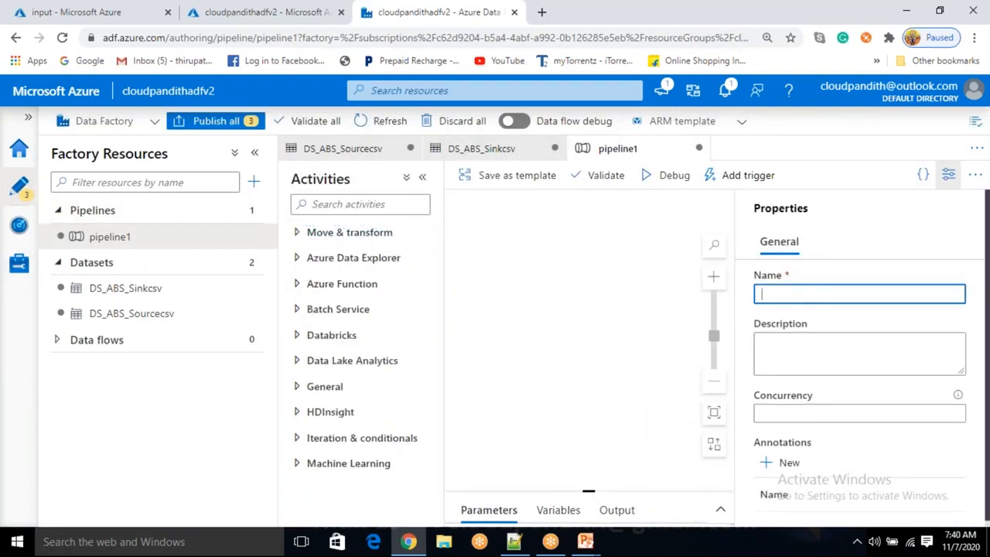
{"action": "type", "text": "PL_D"}
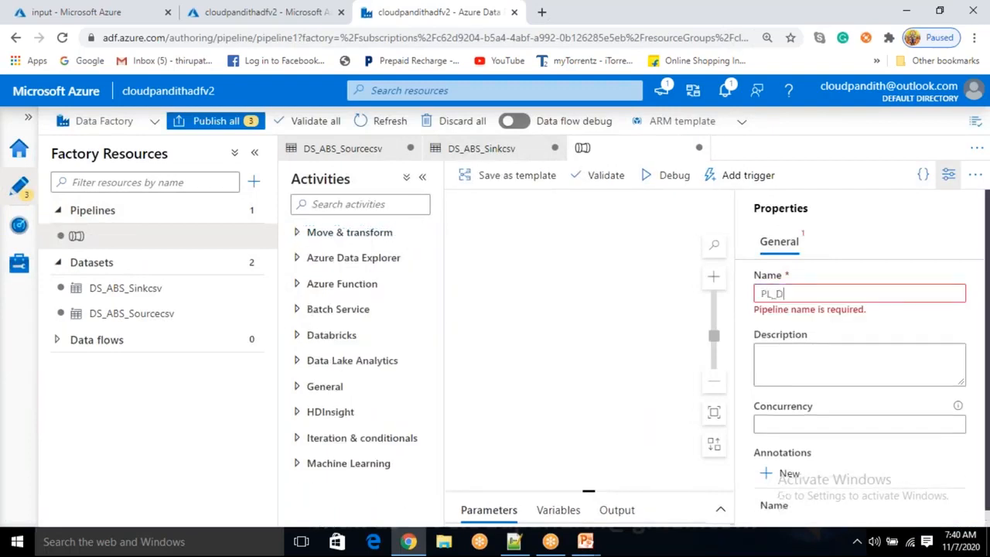
{"action": "type", "text": "ata"}
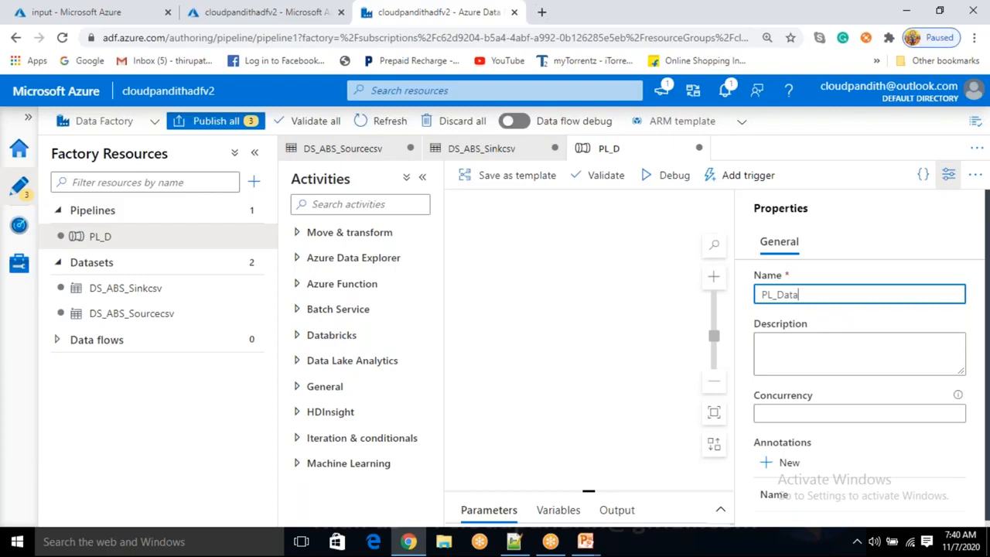
{"action": "type", "text": "_DS_ABS_Sourcecsv"}
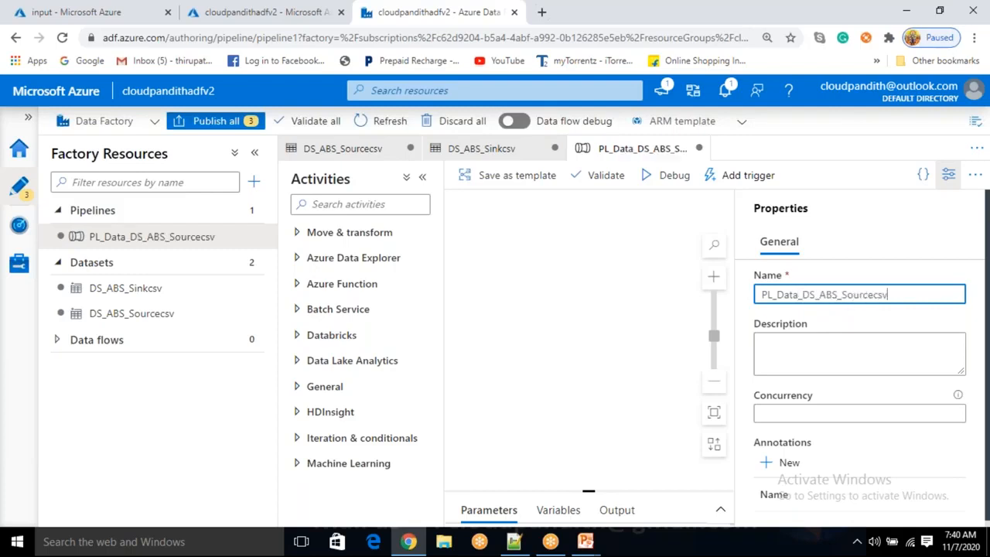
{"action": "type", "text": "_to_"}
{"action": "type", "text": "DS_ABS_Sourcecsv"}
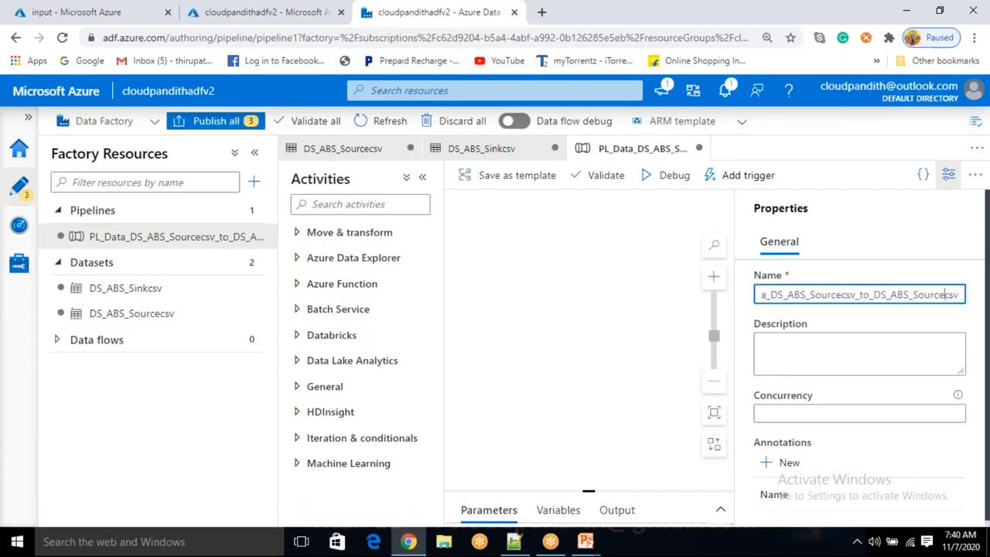
{"action": "key", "text": "BackSpace"}
{"action": "key", "text": "BackSpace"}
{"action": "key", "text": "BackSpace"}
{"action": "key", "text": "BackSpace"}
{"action": "key", "text": "BackSpace"}
{"action": "key", "text": "BackSpace"}
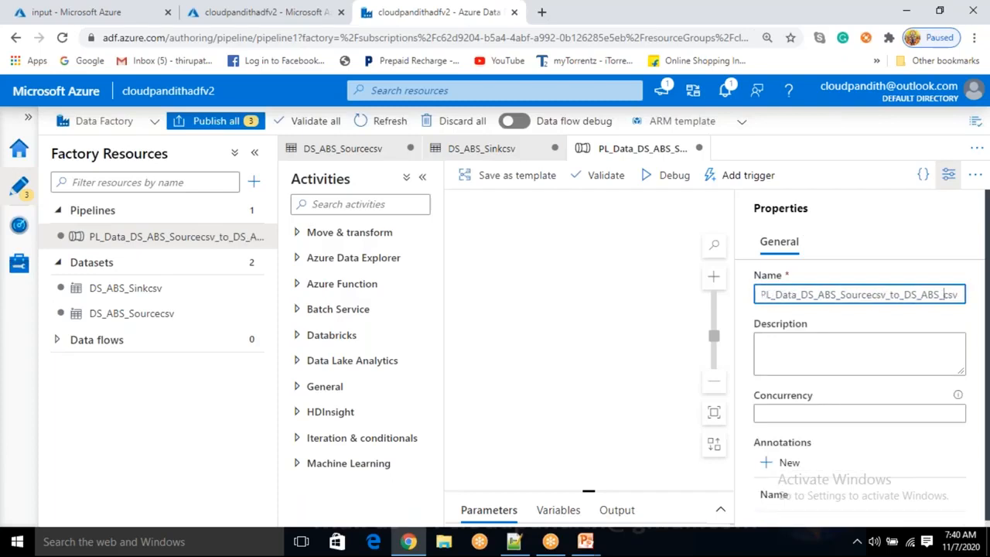
{"action": "type", "text": "Sik"}
{"action": "key", "text": "Left"}
{"action": "type", "text": "n"}
{"action": "key", "text": "Right"}
{"action": "key", "text": "Right"}
{"action": "key", "text": "Right"}
{"action": "key", "text": "Right"}
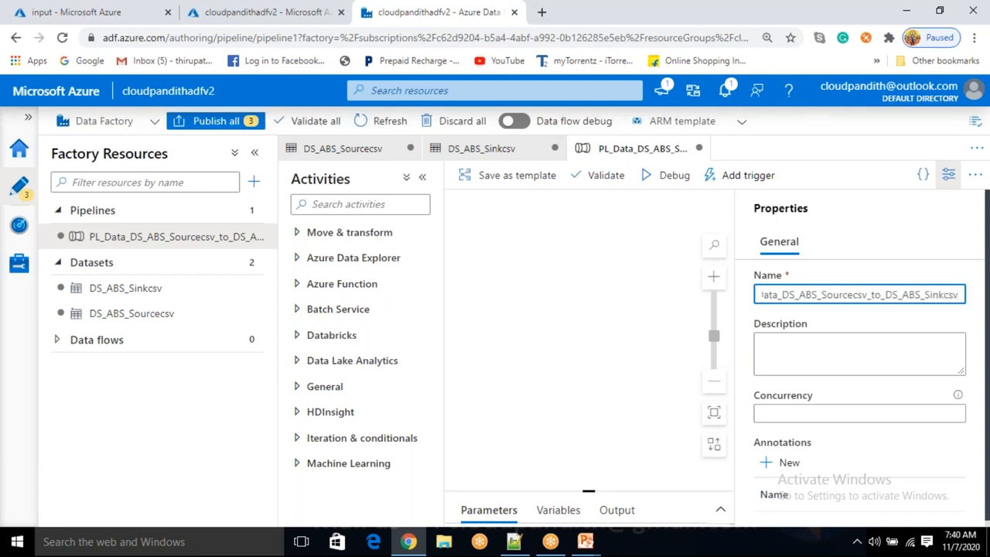
Add a Copy data activity from Move & transform to the pipeline canvas
{"action": "left_click", "coordinate": [948, 175]}
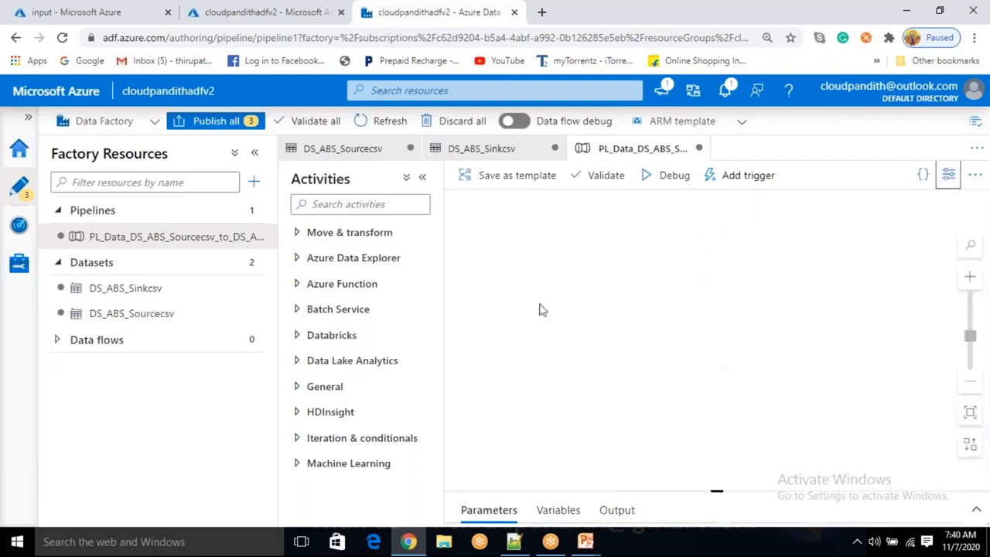
{"action": "left_click", "coordinate": [297, 232]}
{"action": "left_click_drag", "start_coordinate": [329, 262], "coordinate": [588, 243]}
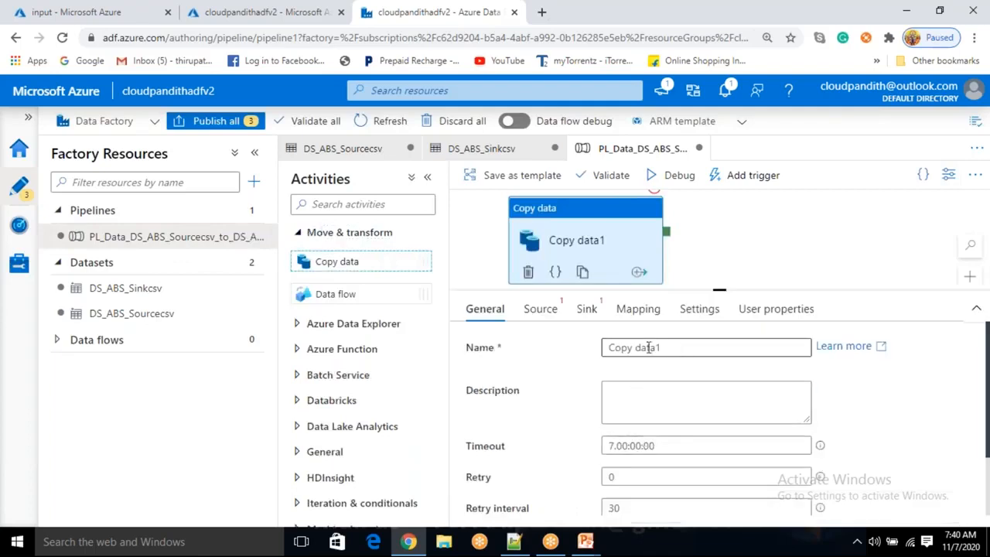
Rename the Copy data activity Copy_DS_ABS_Sourcecsv_to_DS_ABS_Sinkcsv
{"action": "left_click_drag", "start_coordinate": [676, 348], "coordinate": [594, 352]}
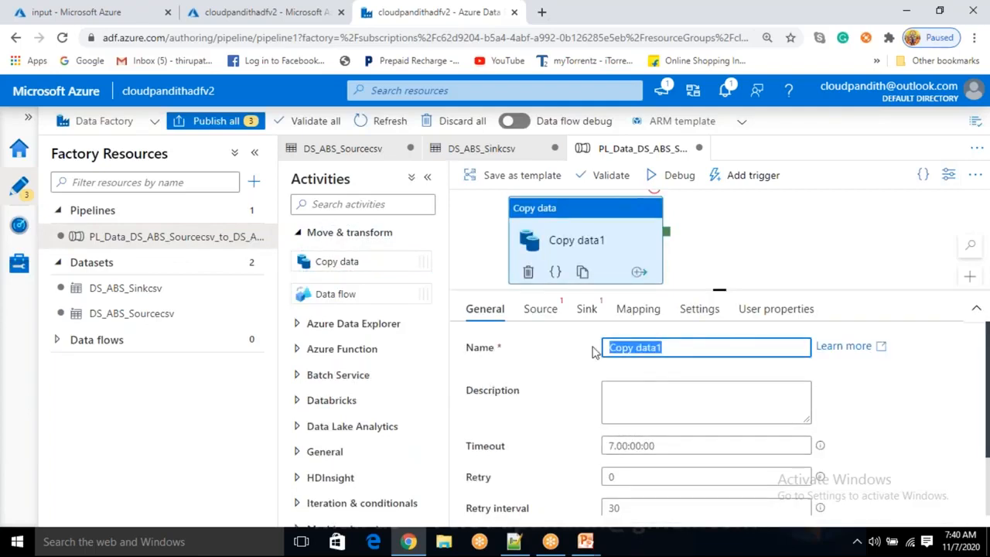
{"action": "key", "text": "BackSpace"}
{"action": "type", "text": "Copy"}
{"action": "key", "text": "BackSpace"}
{"action": "type", "text": "y_"}
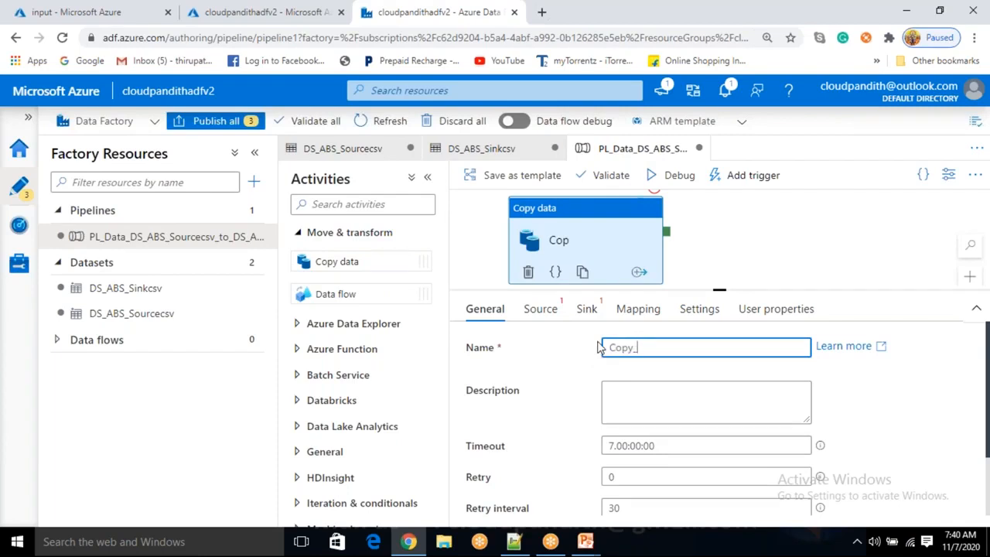
{"action": "key", "text": "ctrl+v"}
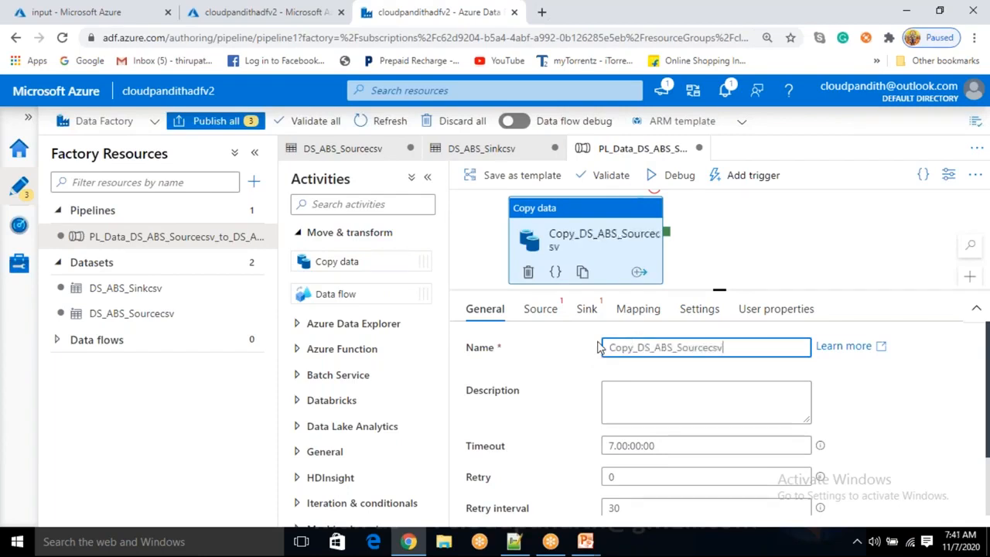
{"action": "type", "text": "_to_"}
{"action": "key", "text": "ctrl+v"}
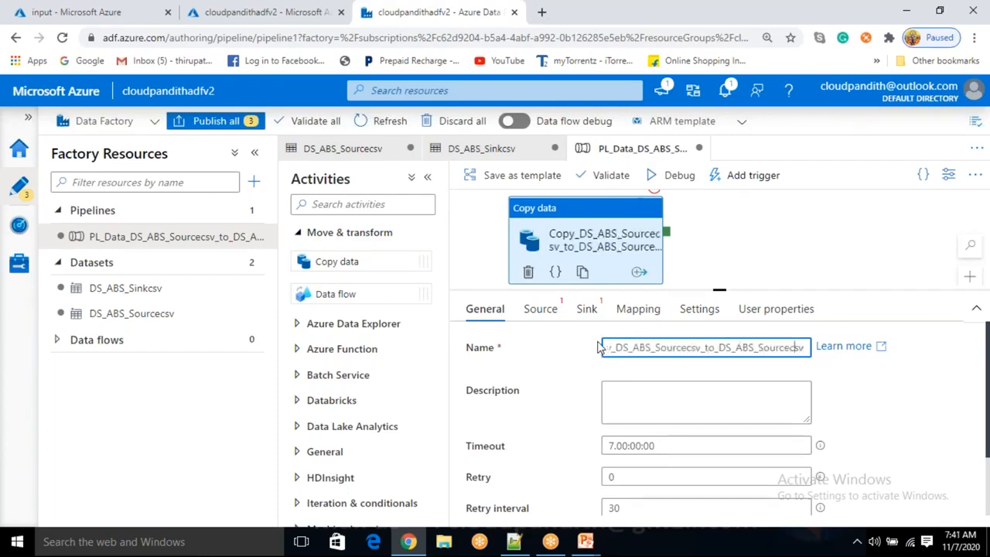
{"action": "key", "text": "BackSpace"}
{"action": "key", "text": "BackSpace"}
{"action": "key", "text": "BackSpace"}
{"action": "key", "text": "BackSpace"}
{"action": "key", "text": "BackSpace"}
{"action": "key", "text": "BackSpace"}
{"action": "type", "text": "Sink"}
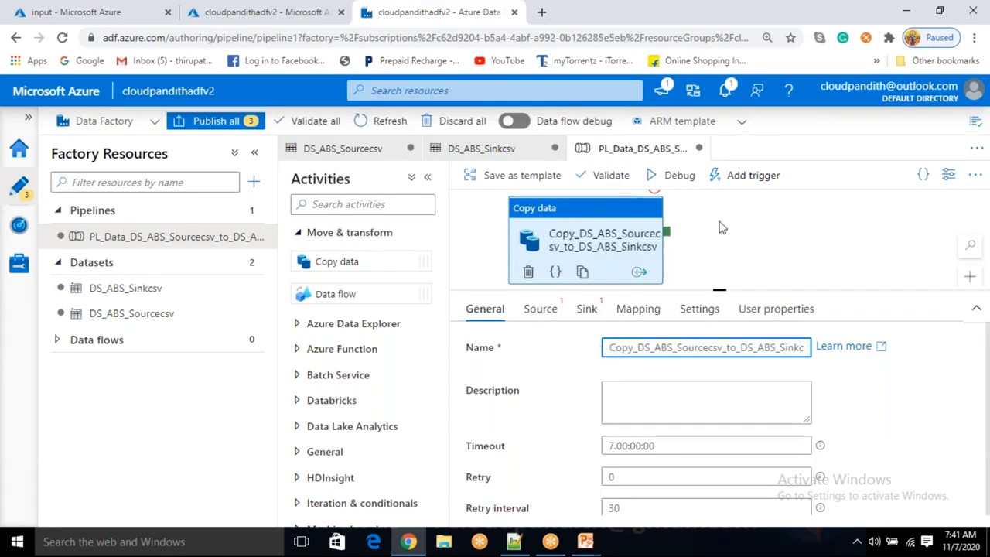
Set the copy activity's source dataset to DS_ABS_Sourcecsv
{"action": "left_click", "coordinate": [783, 233]}
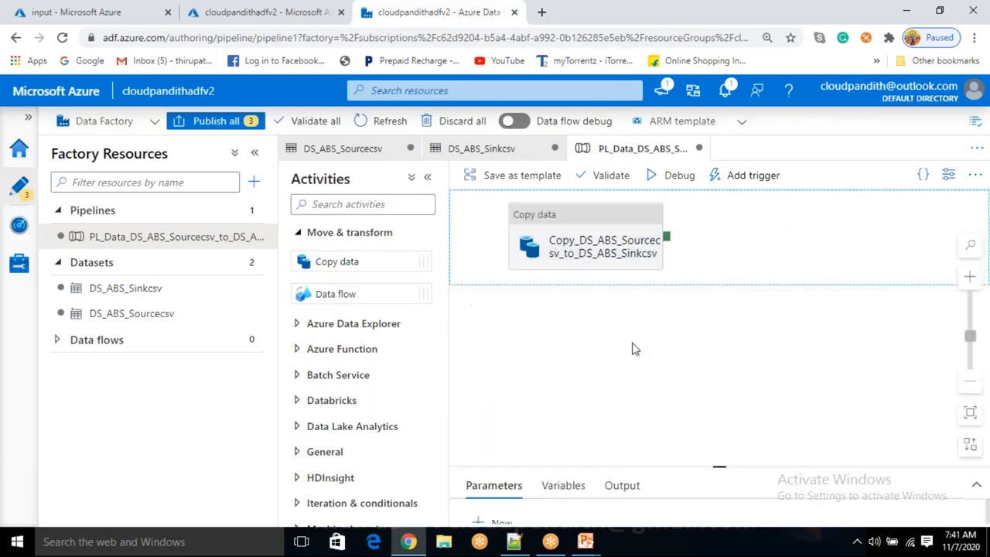
{"action": "left_click", "coordinate": [598, 232]}
{"action": "left_click", "coordinate": [552, 314]}
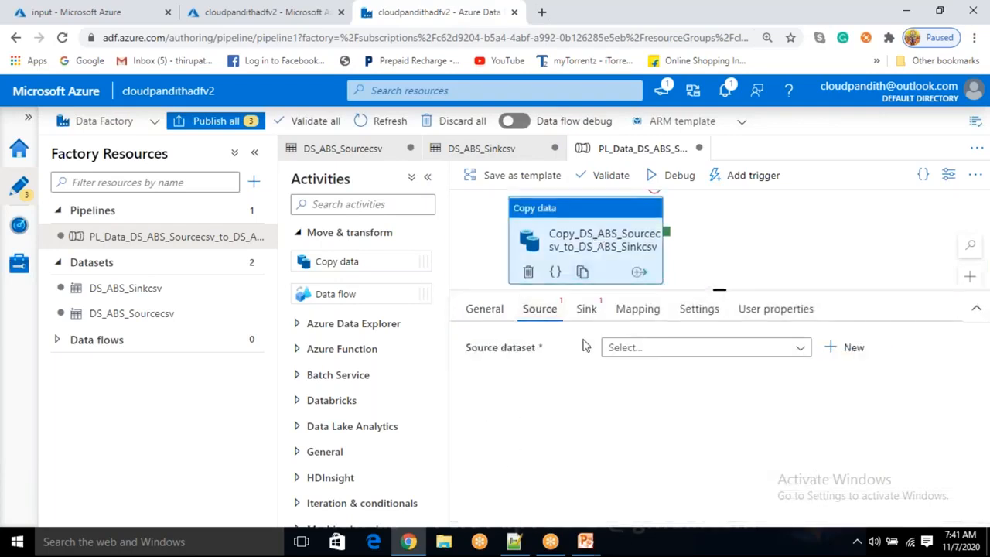
{"action": "left_click", "coordinate": [620, 356]}
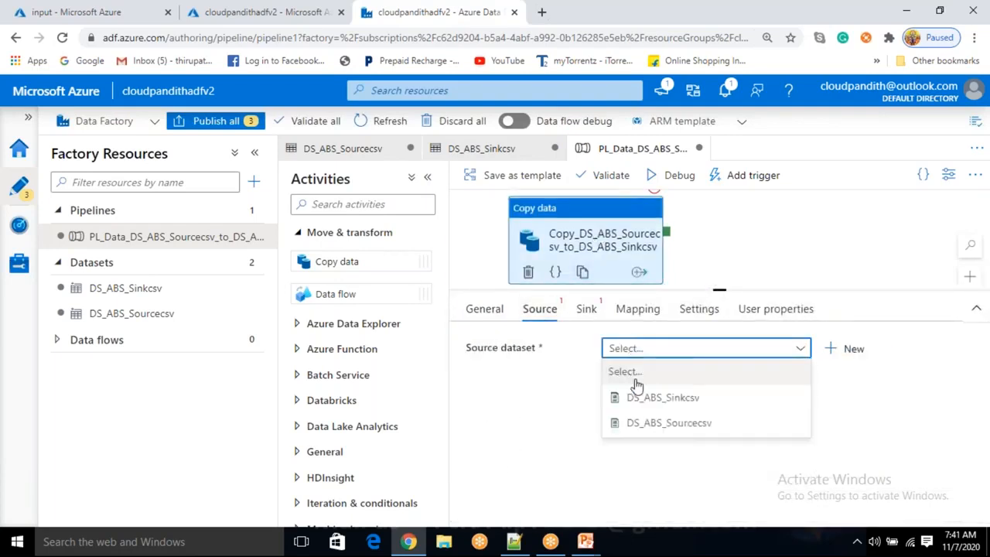
{"action": "left_click", "coordinate": [657, 423]}
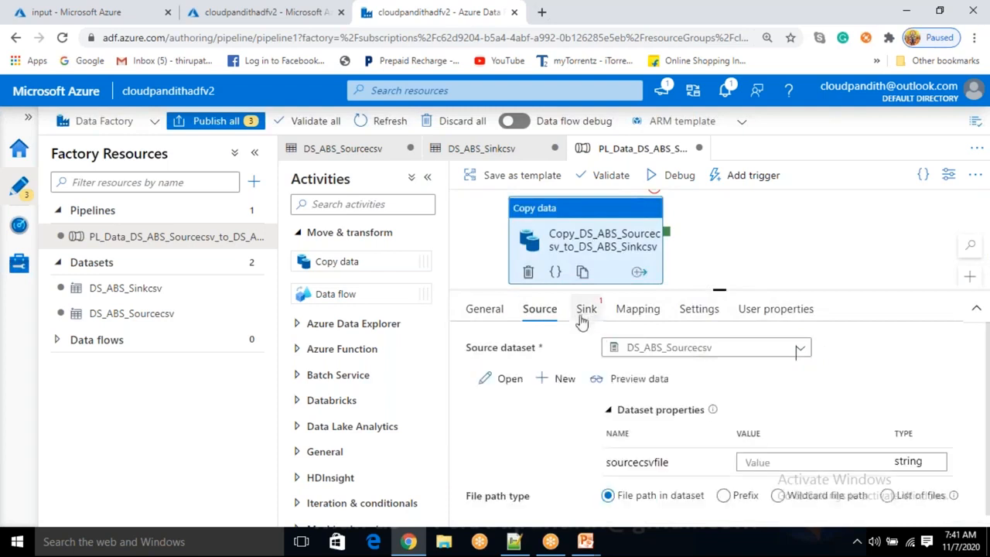
Set the copy activity's sink dataset to DS_ABS_Sinkcsv
{"action": "left_click", "coordinate": [587, 313]}
{"action": "left_click", "coordinate": [636, 352]}
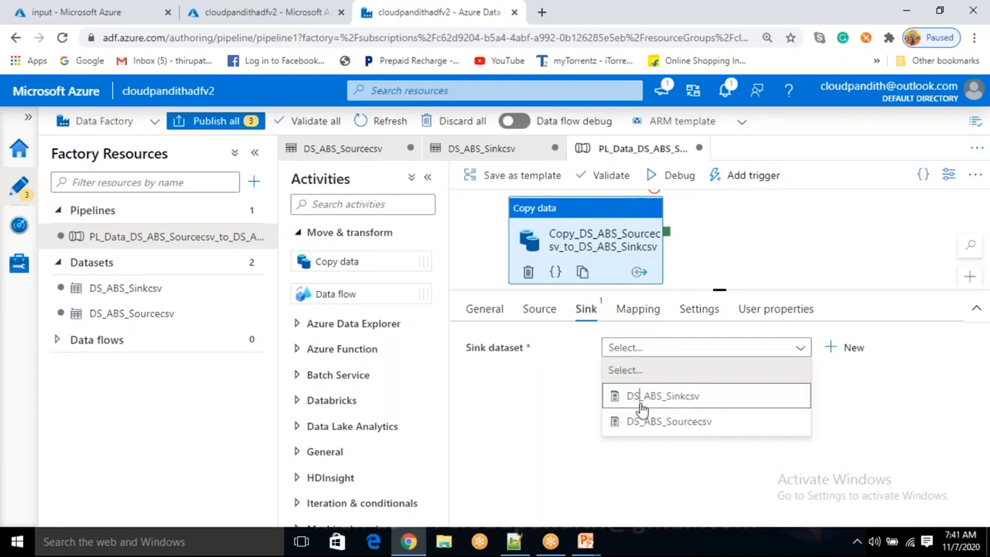
{"action": "left_click", "coordinate": [643, 399]}
Set the source dataset property sourcecsvfile to cust.csv
{"action": "left_click", "coordinate": [539, 310]}
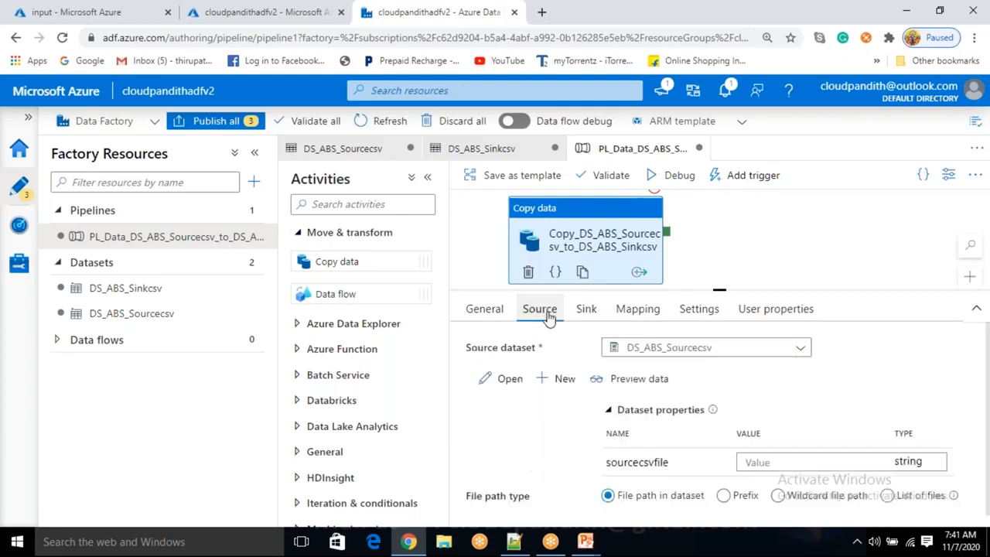
{"action": "left_click", "coordinate": [787, 462]}
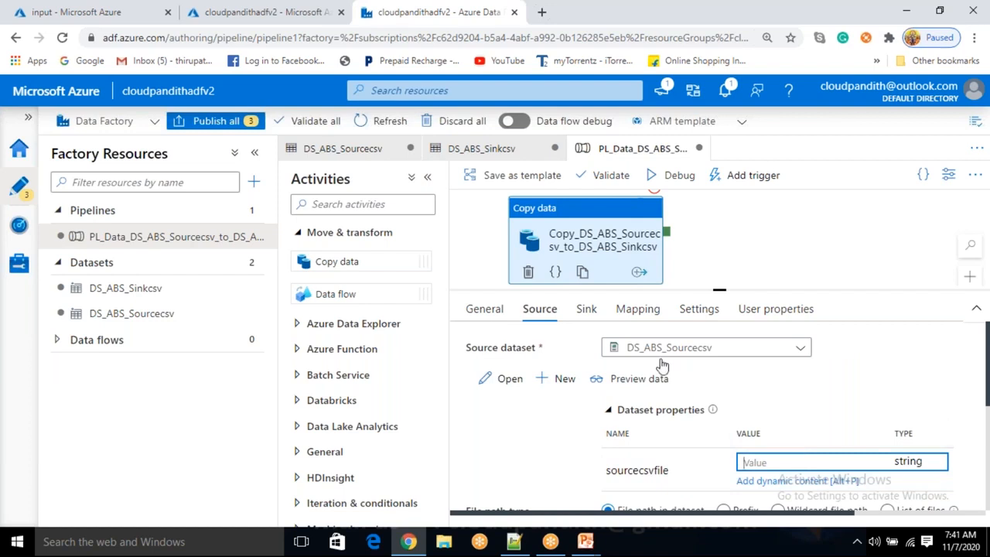
{"action": "left_click", "coordinate": [587, 309]}
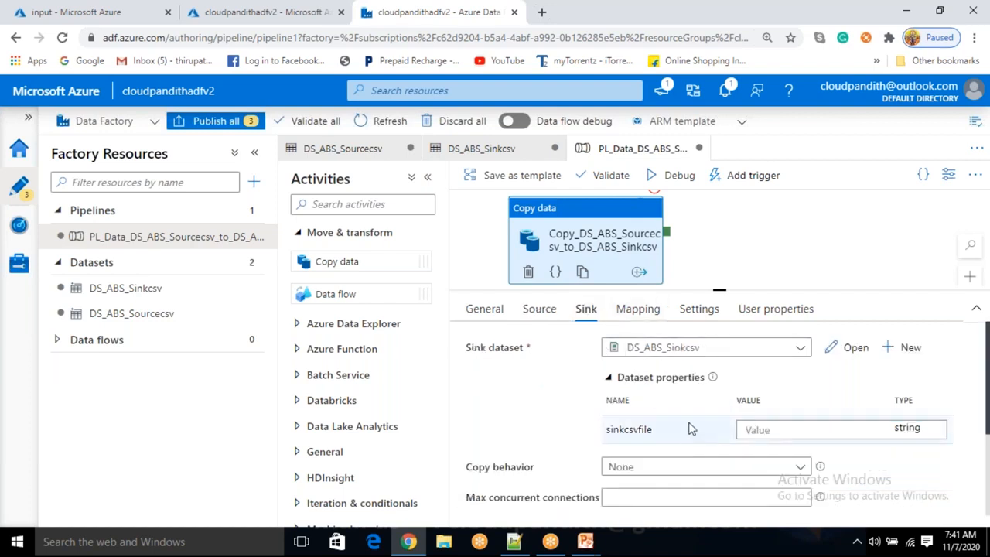
{"action": "left_click", "coordinate": [549, 317]}
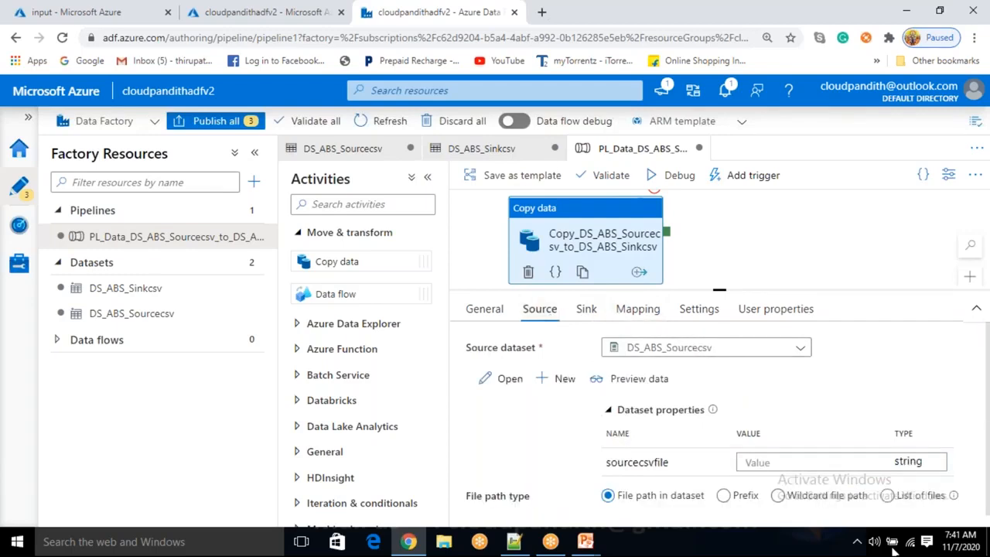
{"action": "left_click", "coordinate": [781, 463]}
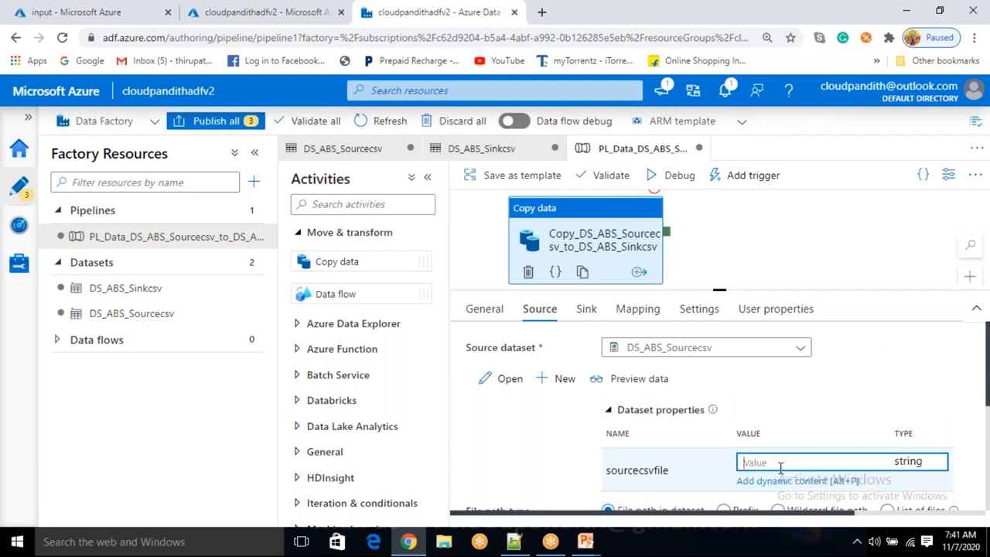
{"action": "key", "text": "ctrl+v"}
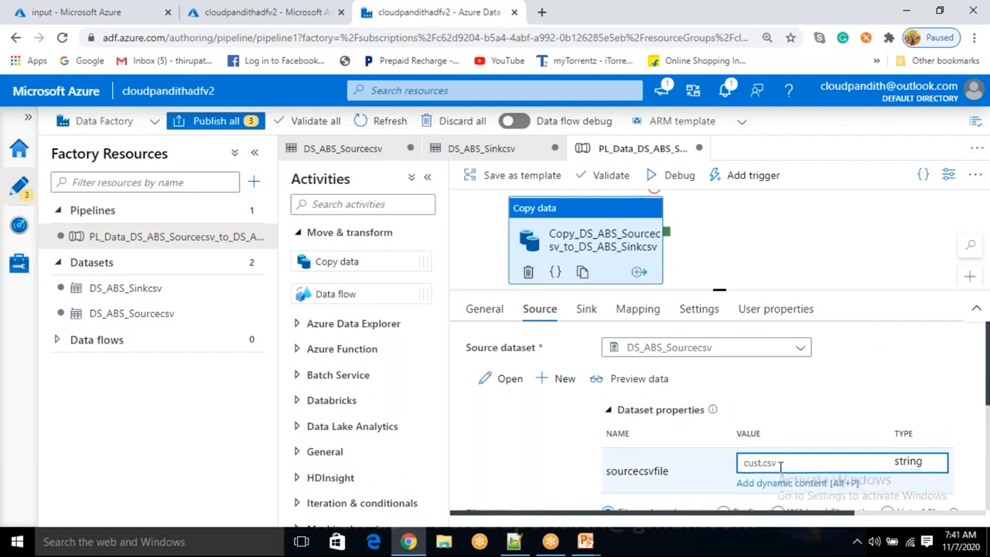
Set the sink dataset property sinkcsvfile to cust.csv
{"action": "left_click_drag", "start_coordinate": [776, 464], "coordinate": [731, 470]}
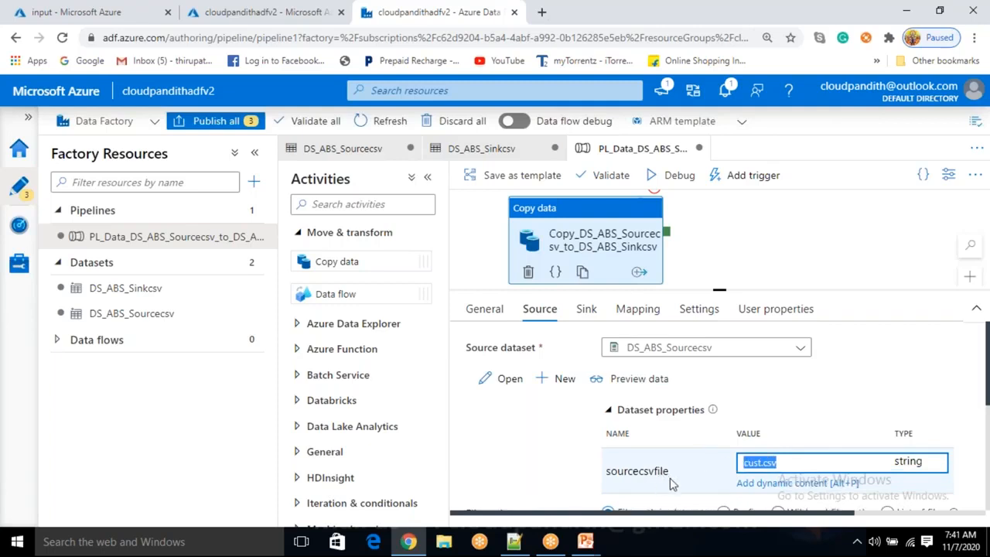
{"action": "left_click", "coordinate": [587, 309]}
{"action": "left_click", "coordinate": [751, 431]}
{"action": "key", "text": "ctrl+v"}
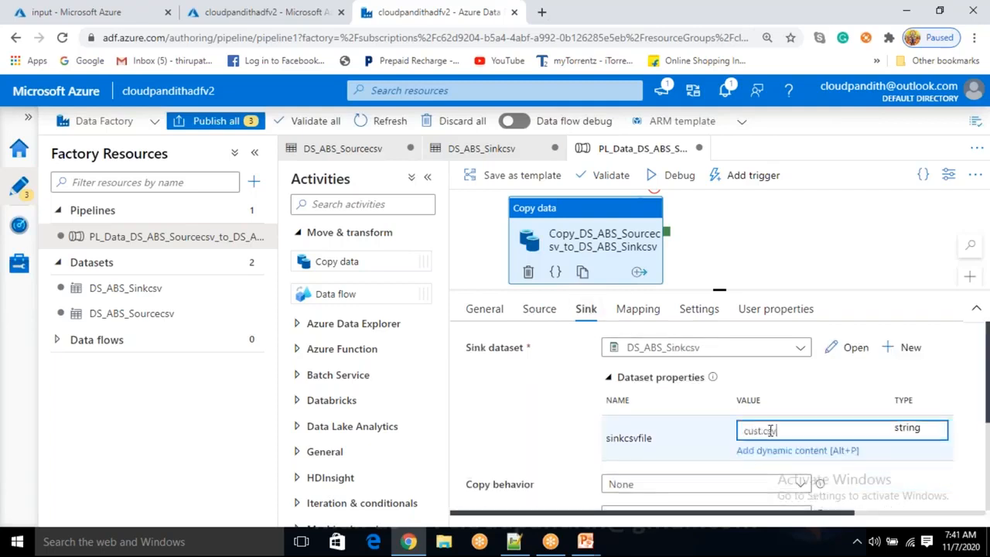
{"action": "left_click", "coordinate": [551, 413]}
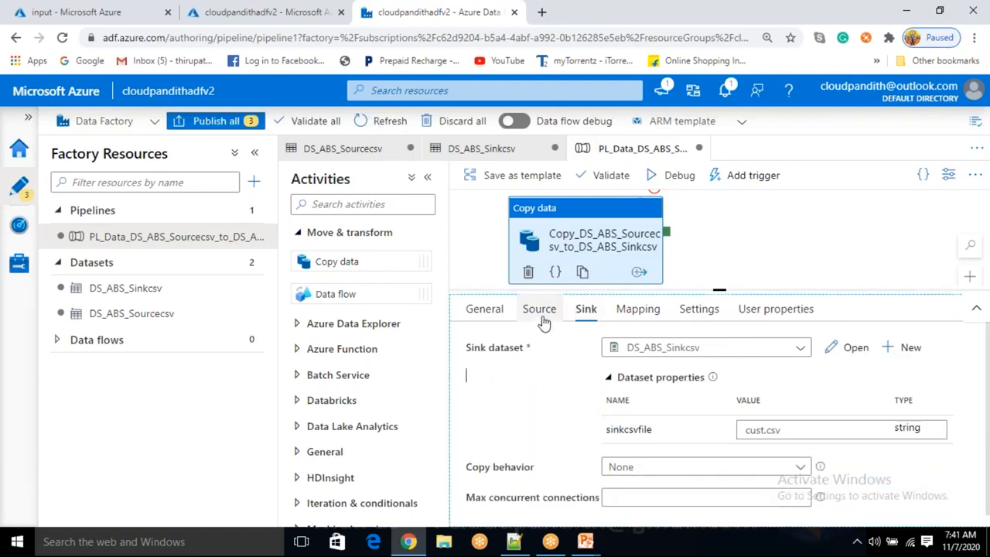
Review the source and sink file name values set on the copy activity
{"action": "left_click", "coordinate": [540, 311]}
{"action": "left_click", "coordinate": [585, 308]}
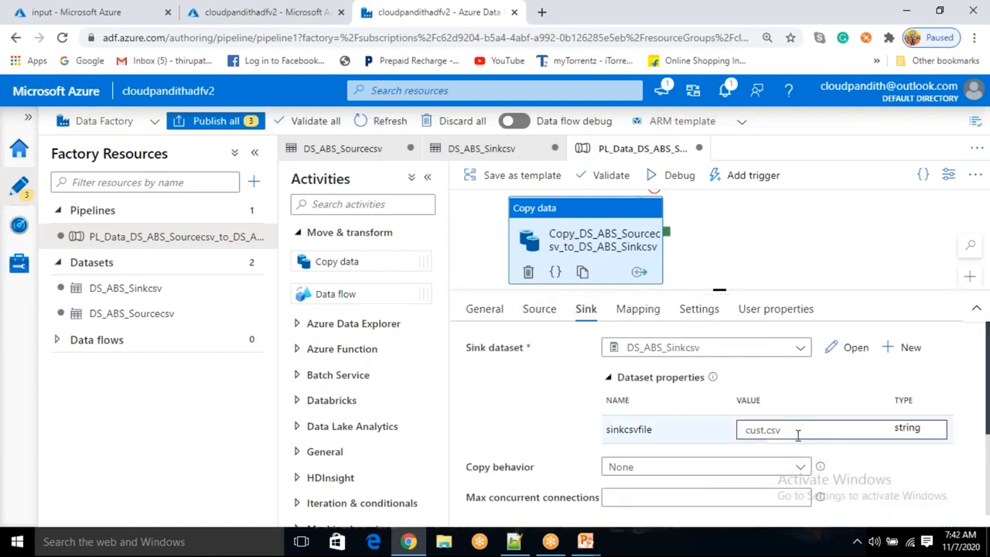
{"action": "left_click", "coordinate": [741, 424]}
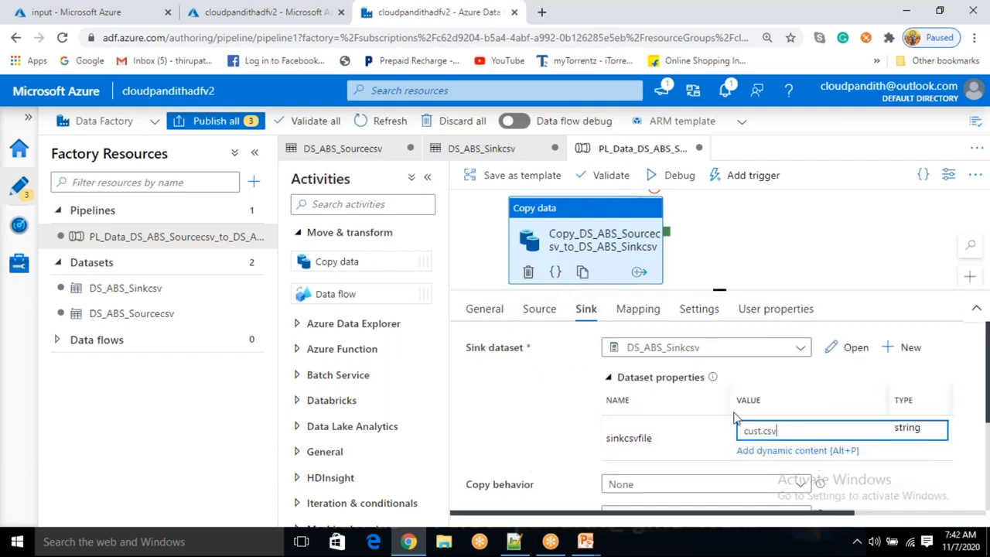
{"action": "left_click", "coordinate": [542, 309]}
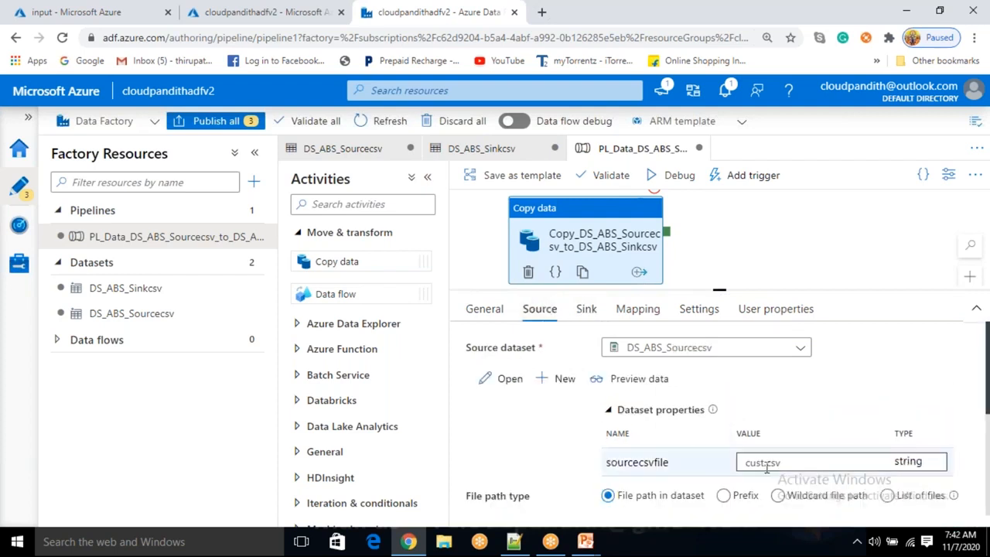
{"action": "left_click_drag", "start_coordinate": [786, 464], "coordinate": [743, 463]}
{"action": "left_click", "coordinate": [586, 309]}
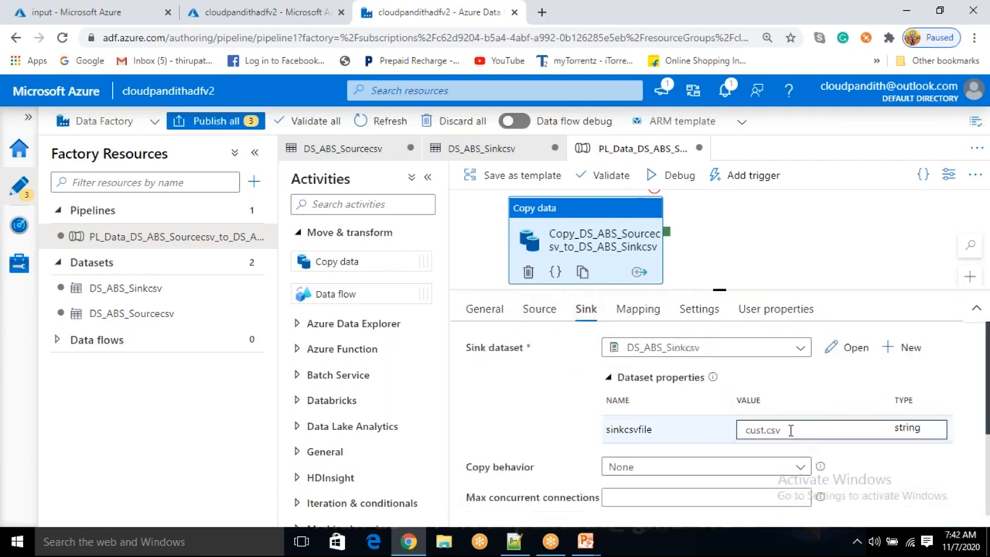
{"action": "left_click", "coordinate": [741, 424]}
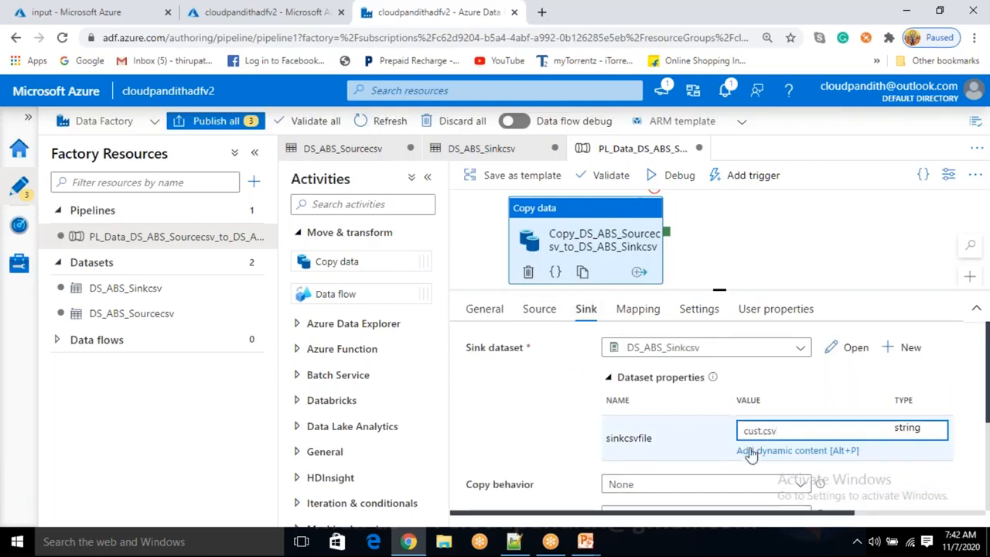
Check the output container's contents in the Azure portal storage account tab
{"action": "left_click_drag", "start_coordinate": [719, 291], "coordinate": [725, 338]}
{"action": "left_click_drag", "start_coordinate": [637, 240], "coordinate": [654, 261]}
{"action": "left_click", "coordinate": [85, 16]}
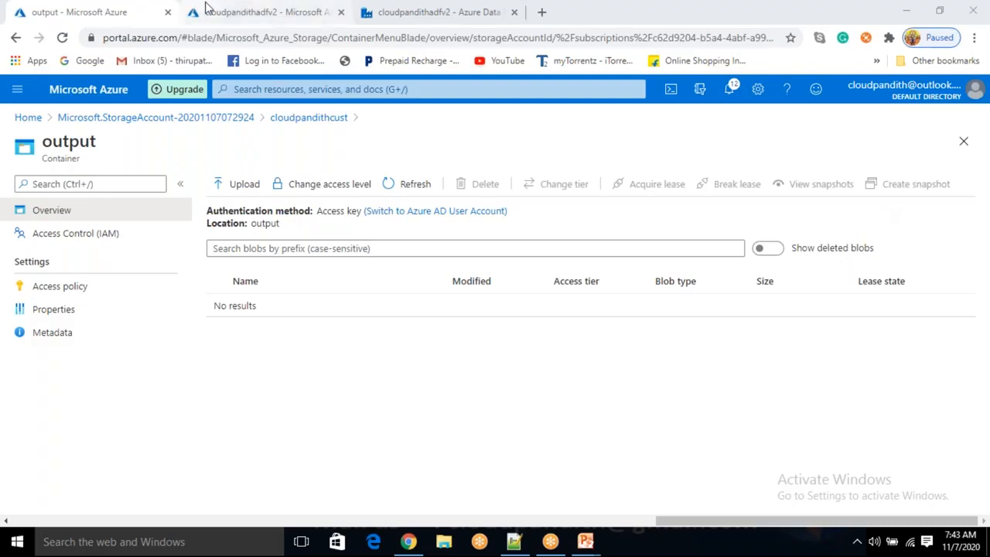
{"action": "left_click", "coordinate": [246, 15]}
{"action": "left_click", "coordinate": [433, 12]}
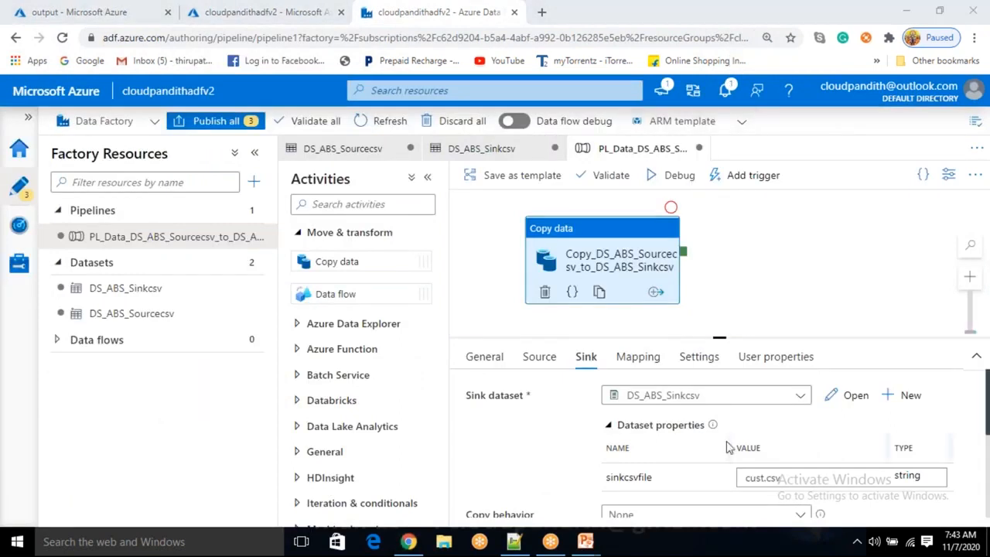
Open the source dataset to inspect its file path container and file name expression
{"action": "left_click", "coordinate": [763, 477]}
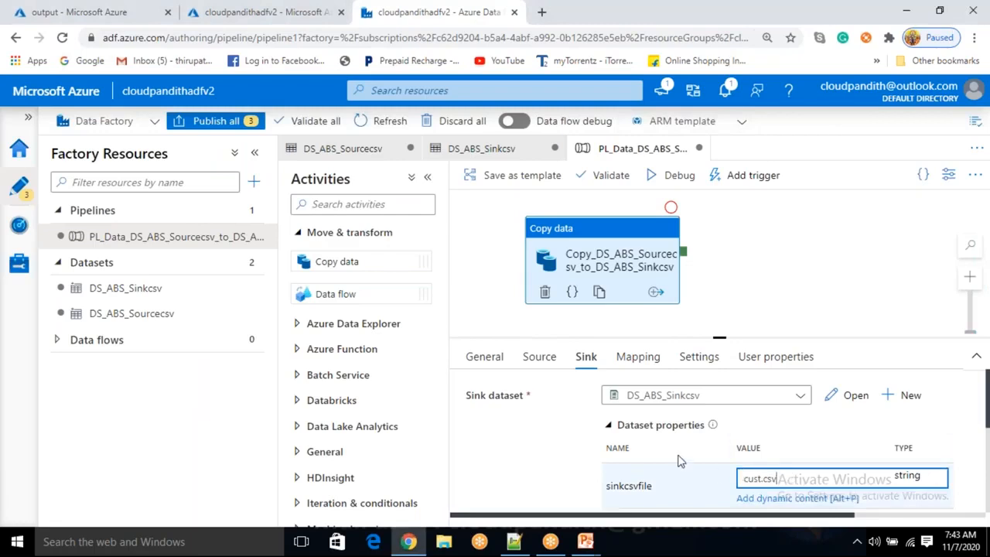
{"action": "left_click", "coordinate": [546, 361]}
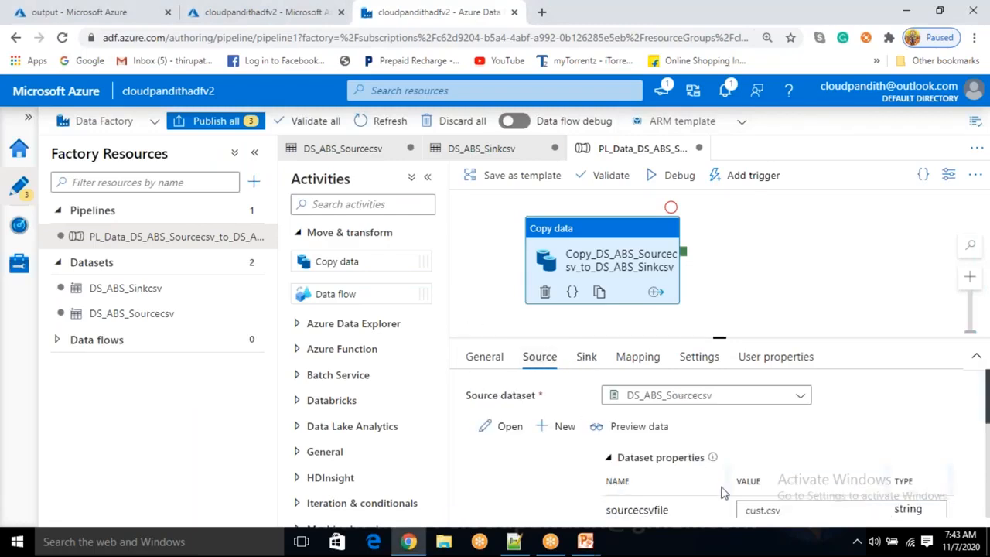
{"action": "left_click_drag", "start_coordinate": [783, 510], "coordinate": [667, 501]}
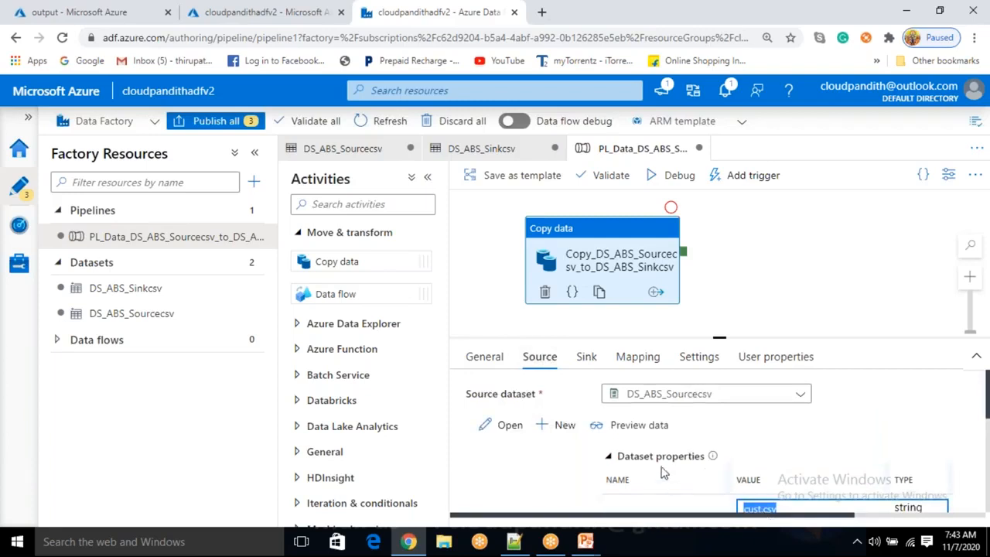
{"action": "left_click", "coordinate": [520, 431]}
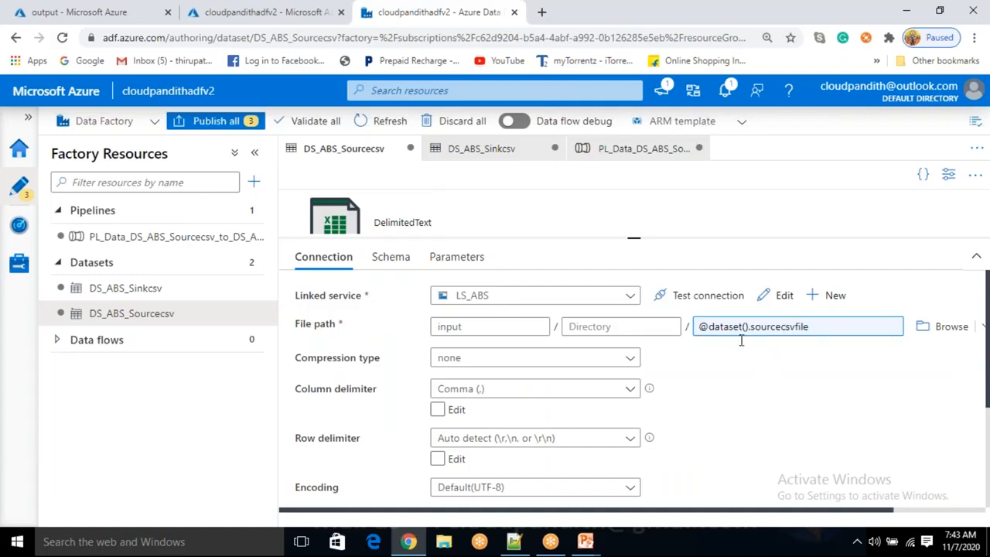
{"action": "left_click", "coordinate": [748, 330]}
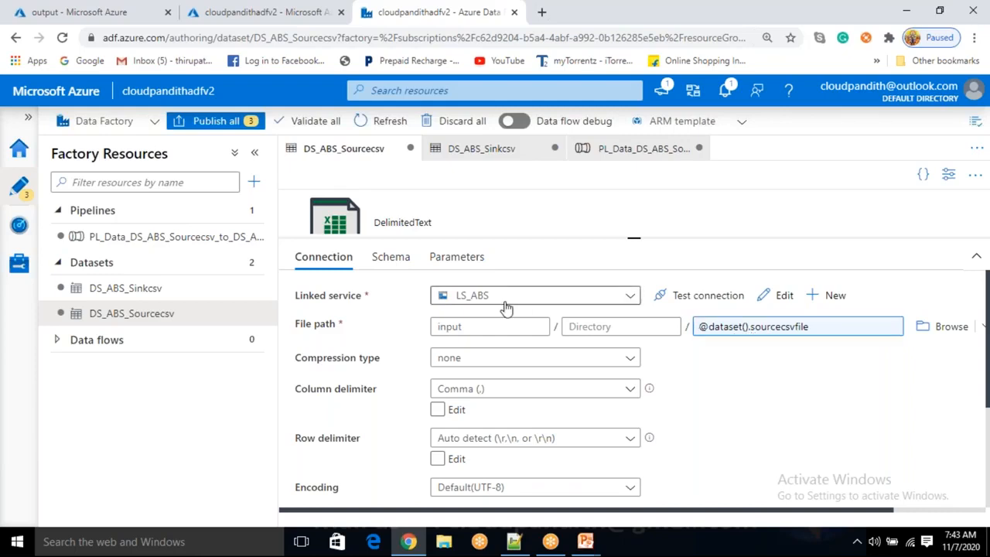
{"action": "left_click", "coordinate": [473, 325]}
{"action": "double_click", "coordinate": [465, 326]}
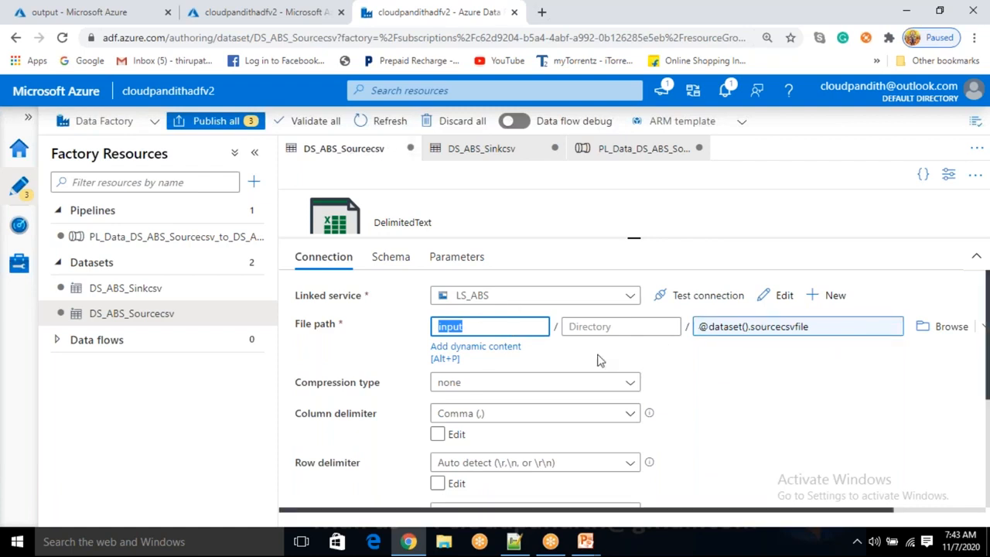
{"action": "left_click", "coordinate": [631, 148]}
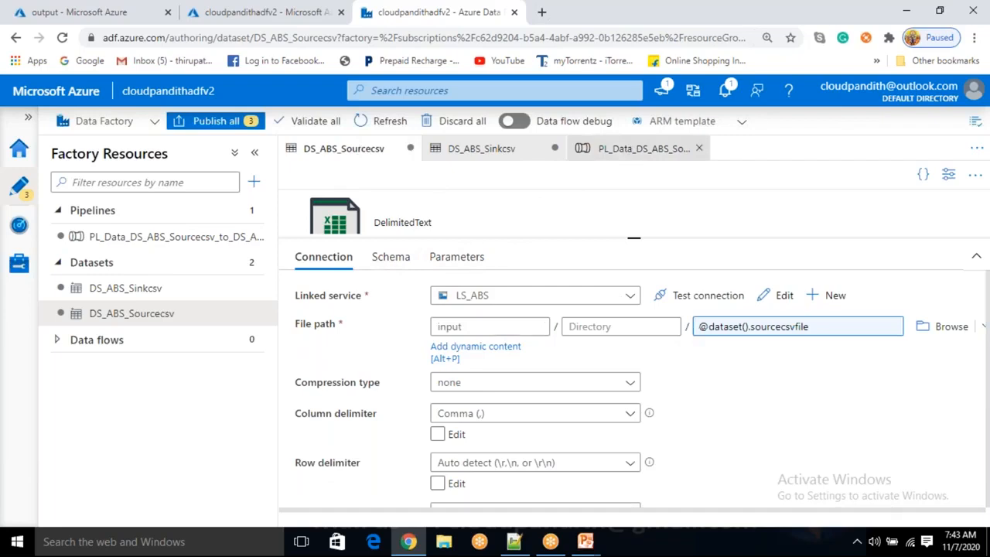
Open the sink dataset to inspect its file path container and file name expression
{"action": "left_click", "coordinate": [586, 357]}
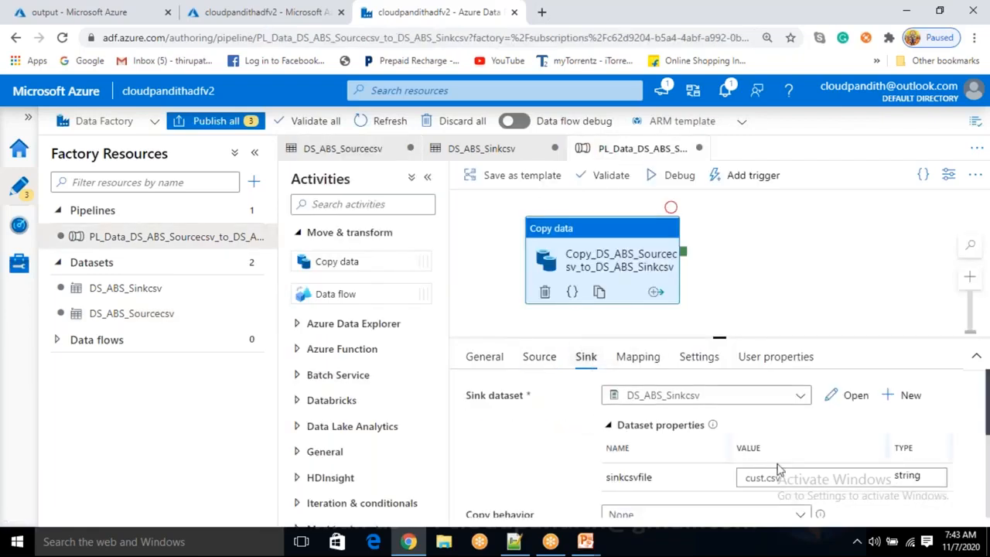
{"action": "left_click", "coordinate": [749, 480]}
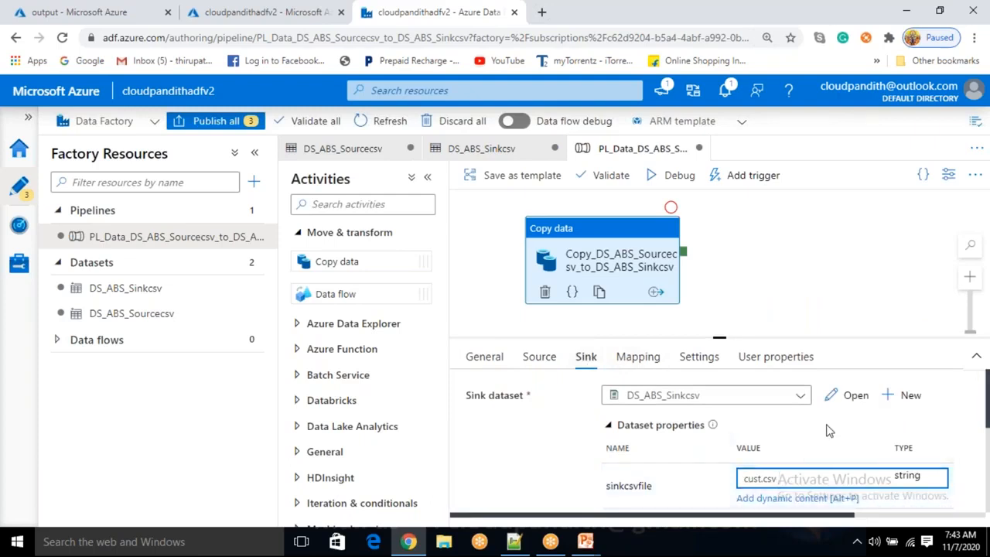
{"action": "left_click", "coordinate": [848, 397]}
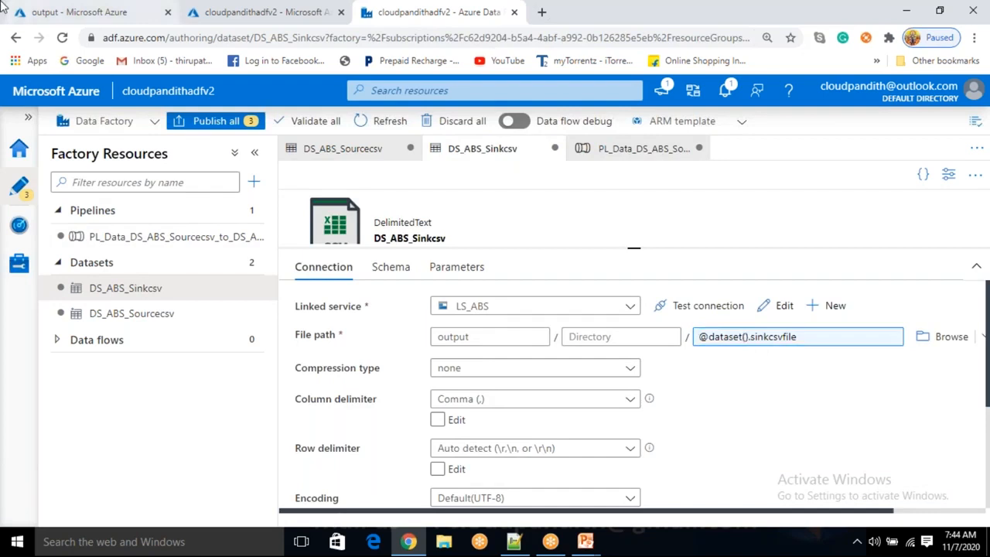
{"action": "double_click", "coordinate": [462, 338]}
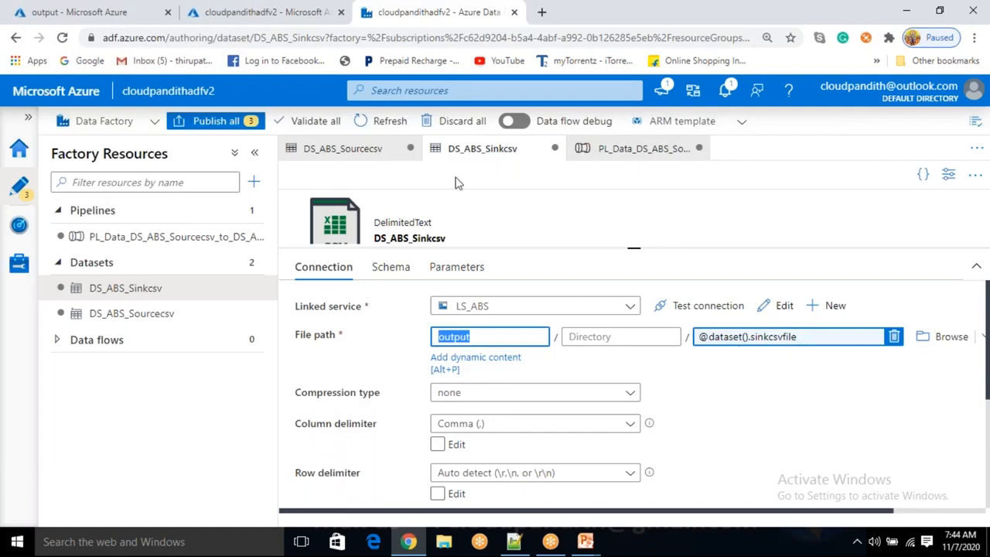
{"action": "left_click", "coordinate": [631, 149]}
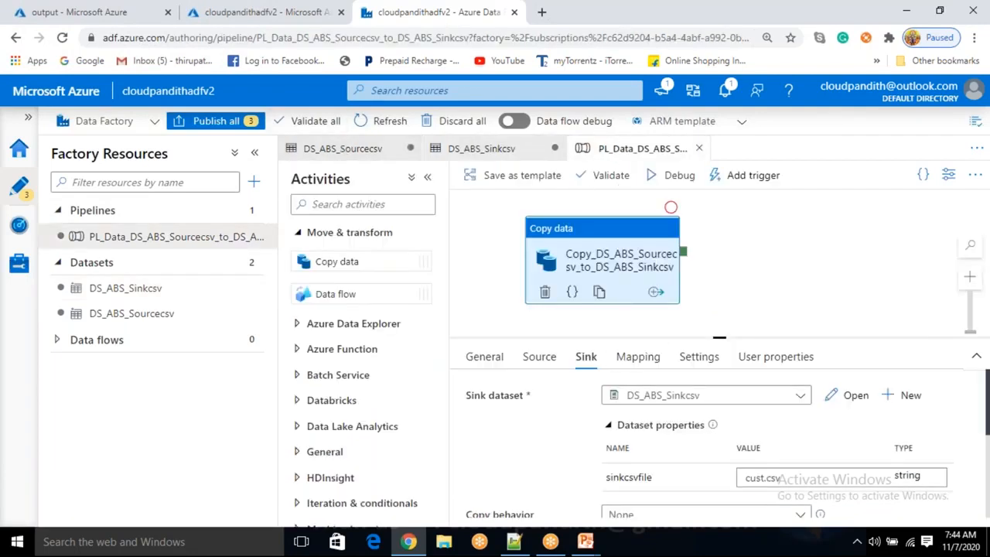
Run the pipeline in debug mode
{"action": "left_click", "coordinate": [680, 182]}
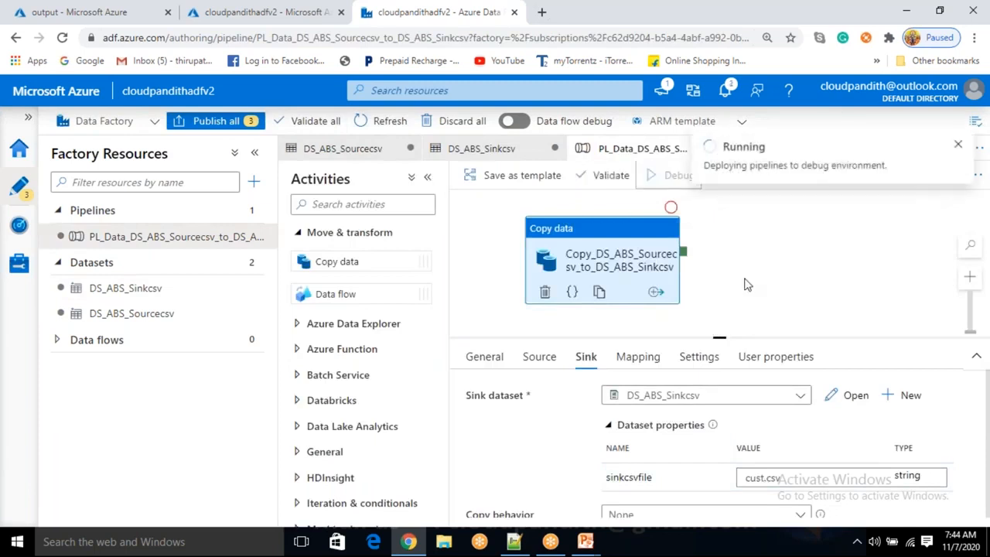
{"action": "left_click", "coordinate": [701, 280]}
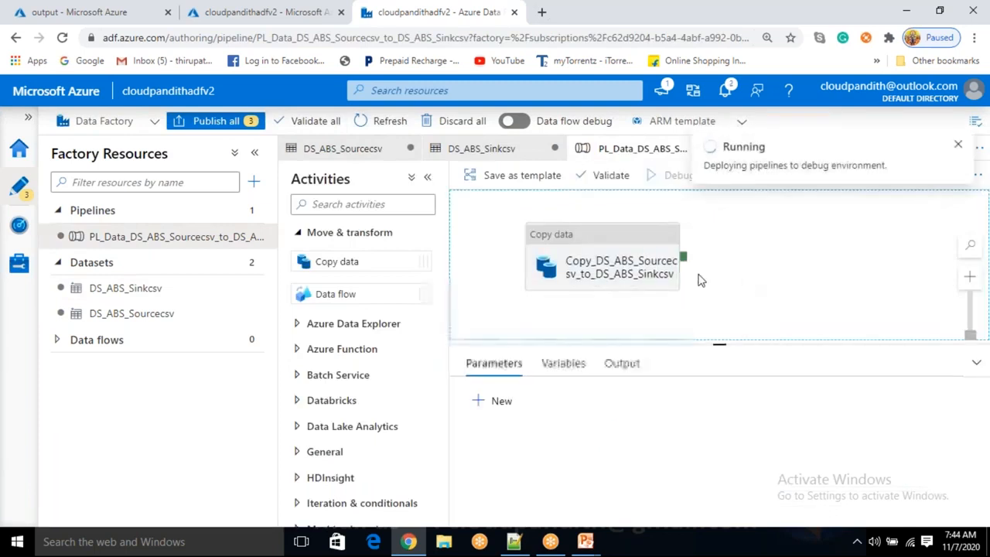
Check the output container for copied files and refresh the debug run's status in the pipeline output
{"action": "left_click", "coordinate": [93, 9]}
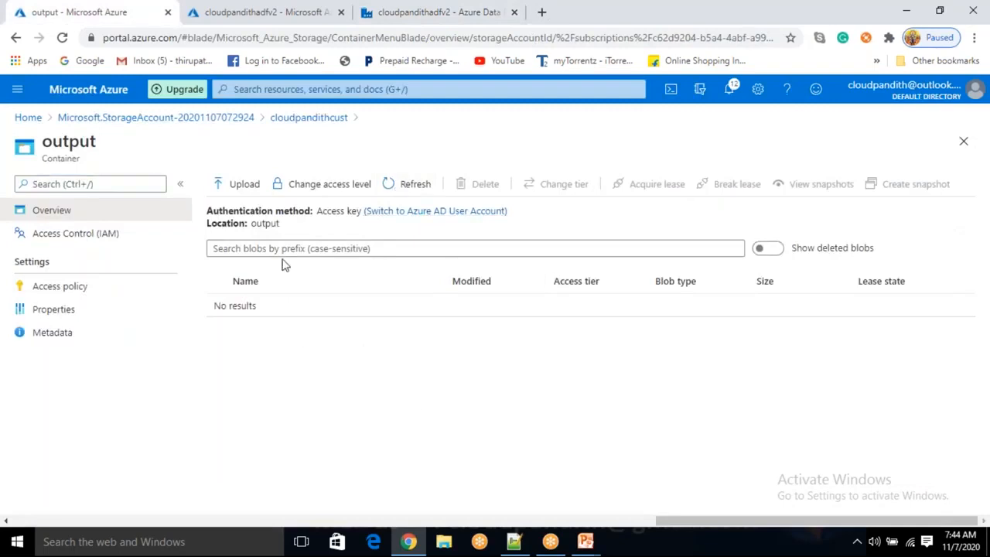
{"action": "left_click", "coordinate": [428, 23]}
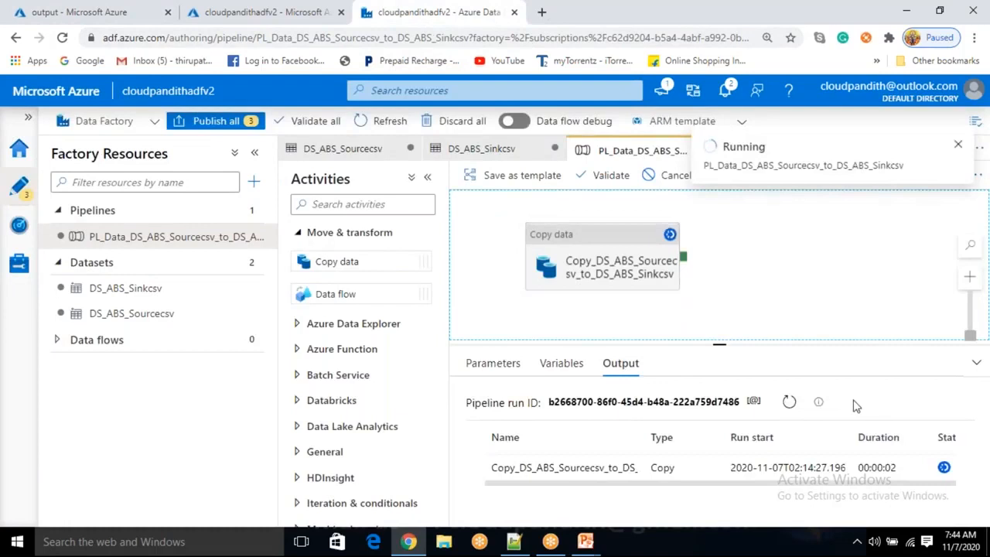
{"action": "left_click", "coordinate": [790, 402]}
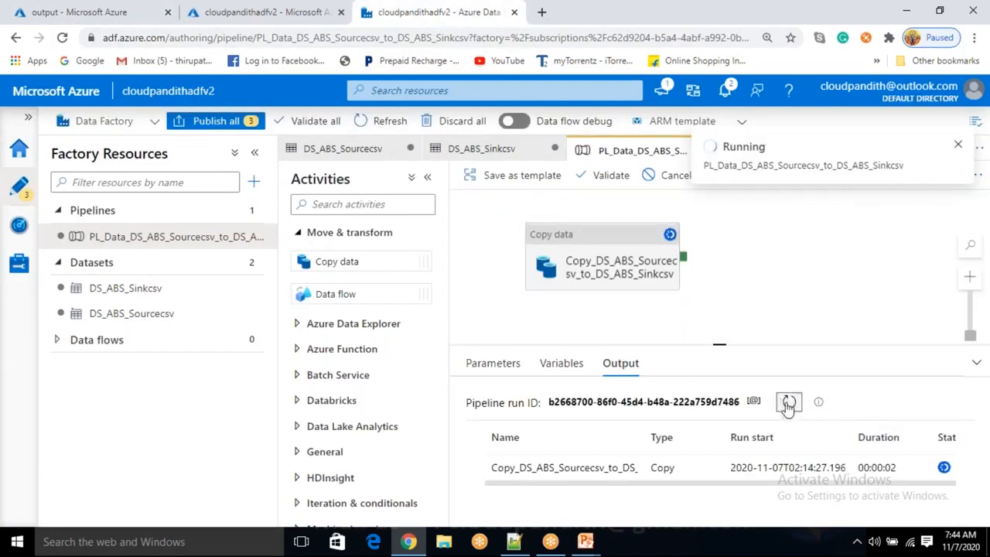
{"action": "left_click", "coordinate": [113, 9]}
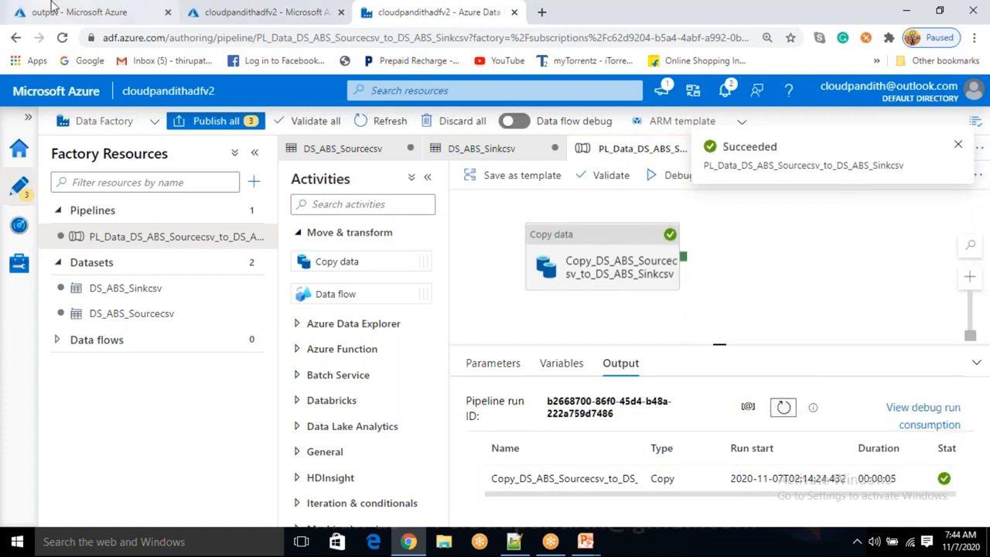
Open the cust.csv blob in the output container and view its contents in the editor
{"action": "left_click", "coordinate": [267, 306]}
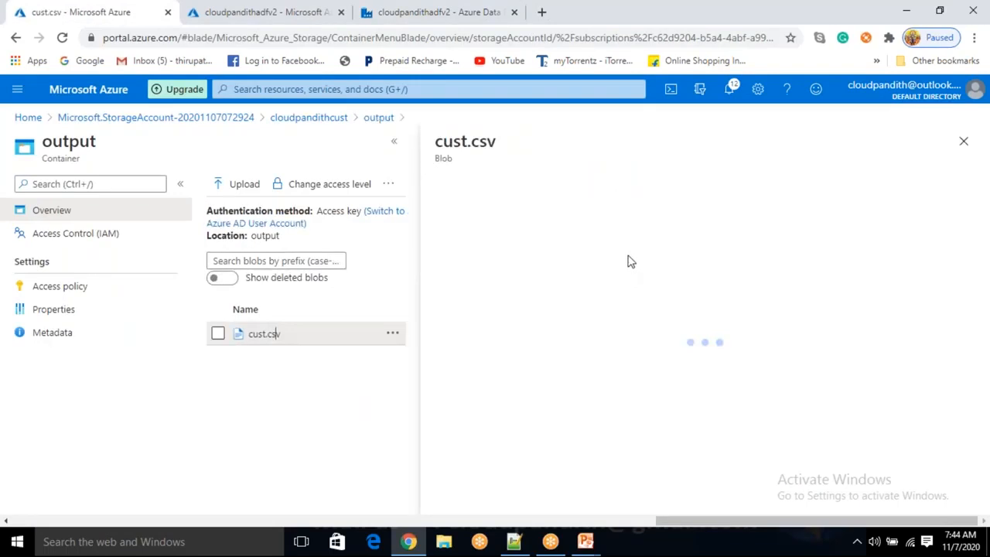
{"action": "left_click", "coordinate": [630, 224]}
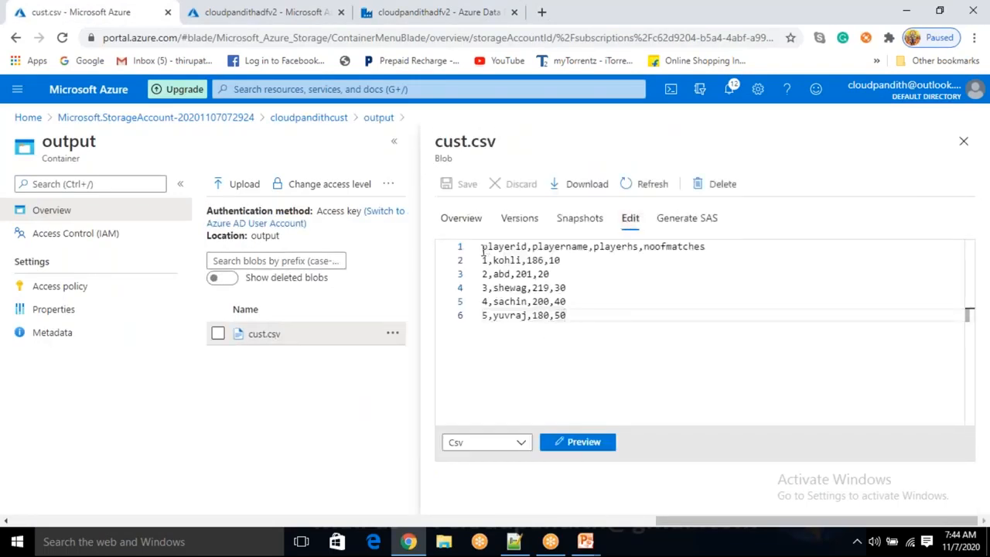
{"action": "left_click_drag", "start_coordinate": [483, 250], "coordinate": [495, 271]}
{"action": "left_click_drag", "start_coordinate": [567, 316], "coordinate": [482, 246]}
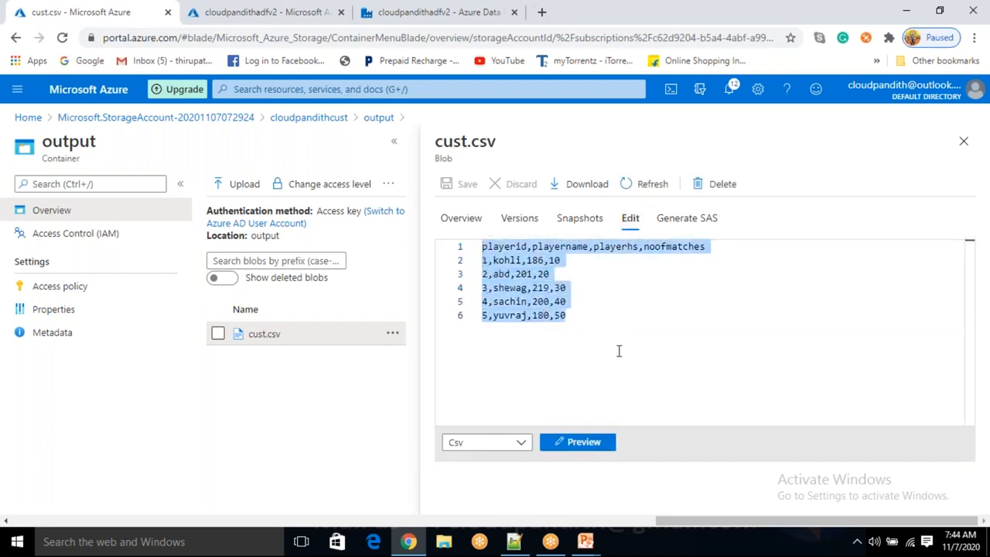
{"action": "left_click", "coordinate": [619, 351]}
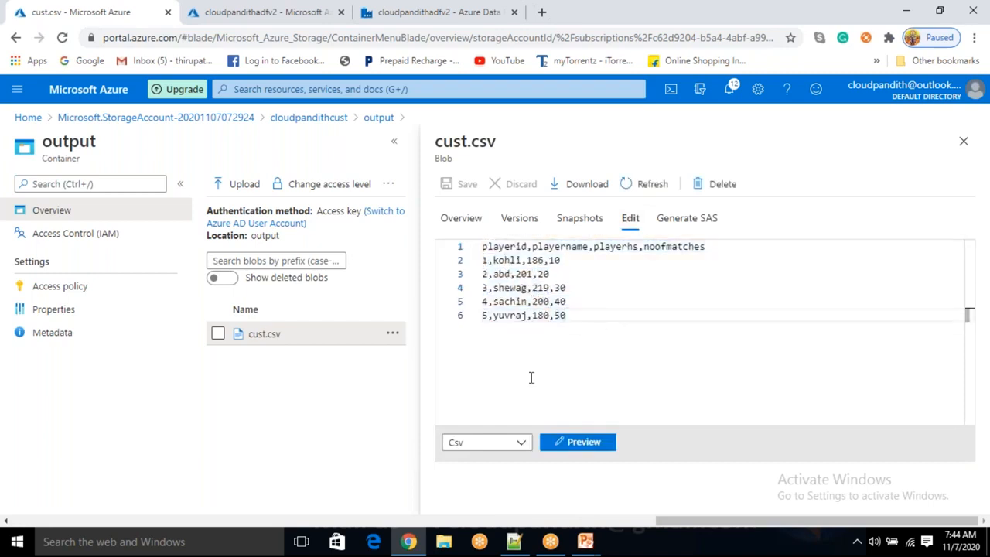
{"action": "left_click", "coordinate": [968, 144]}
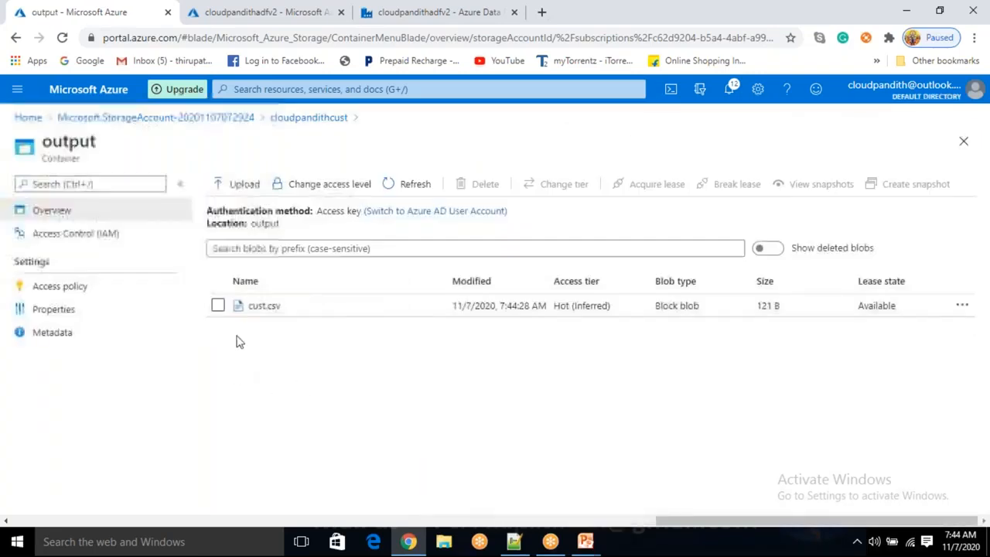
{"action": "left_click", "coordinate": [963, 142]}
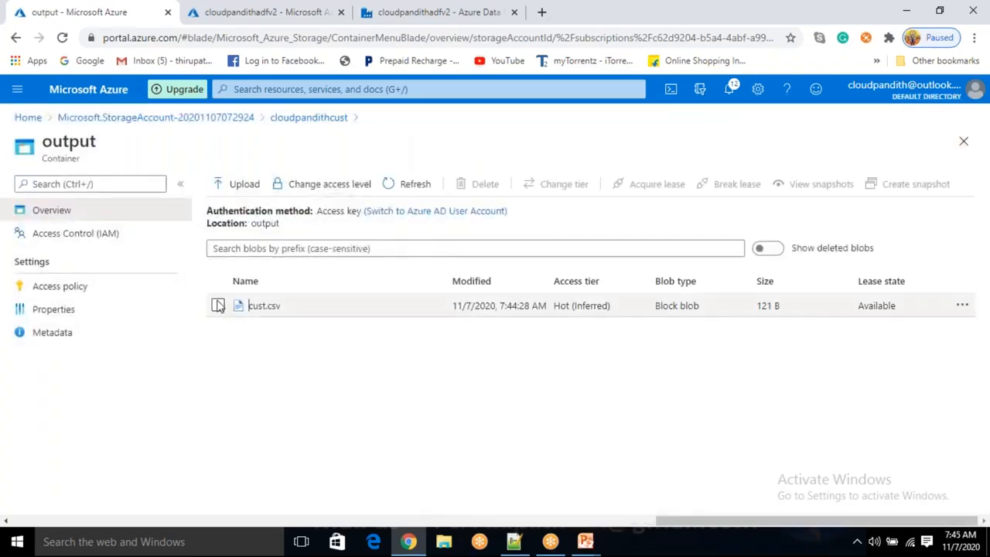
Delete cust.csv from the output container
{"action": "left_click", "coordinate": [218, 305]}
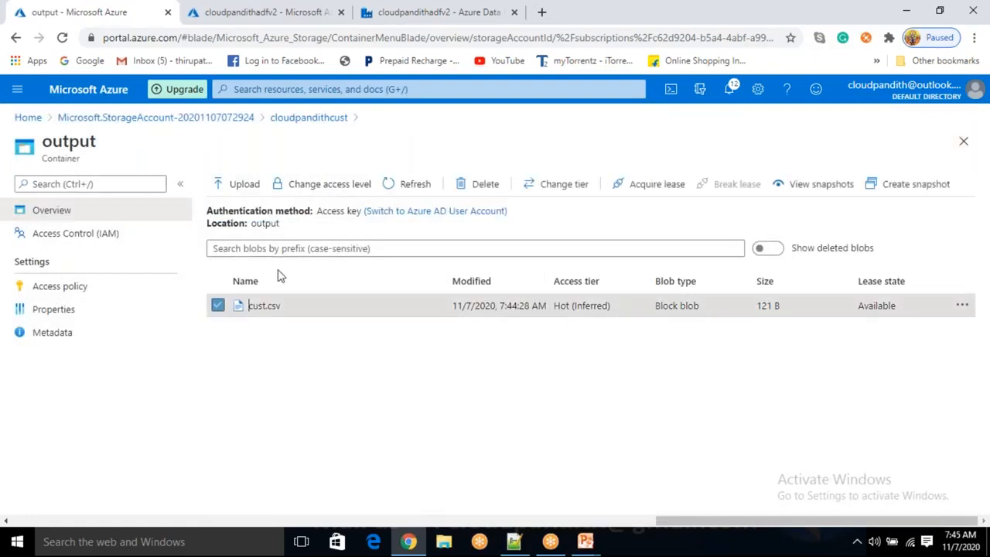
{"action": "left_click", "coordinate": [480, 184]}
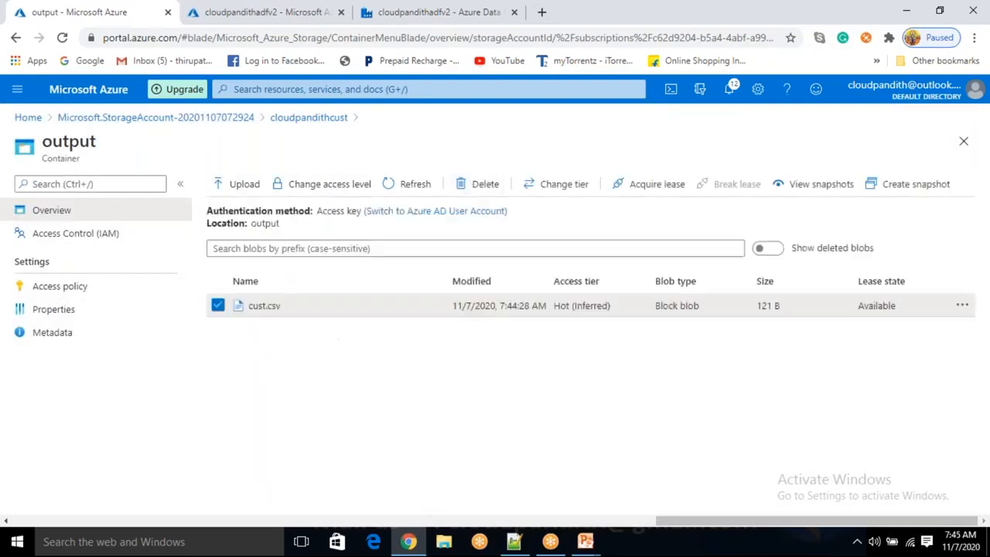
Open cust.csv in the input container to view its contents, then return to the output container
{"action": "left_click", "coordinate": [328, 124]}
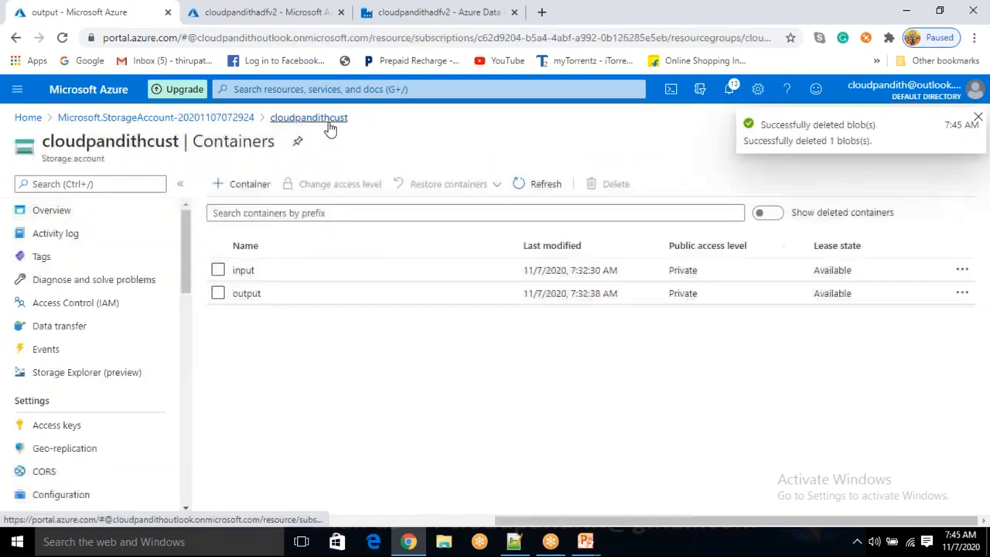
{"action": "left_click", "coordinate": [246, 270]}
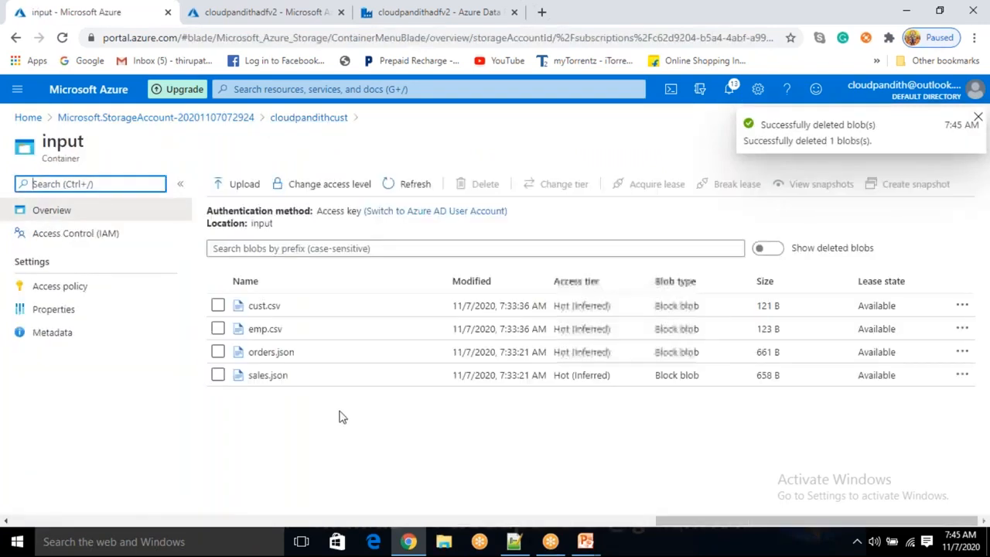
{"action": "left_click", "coordinate": [278, 327]}
{"action": "left_click", "coordinate": [377, 123]}
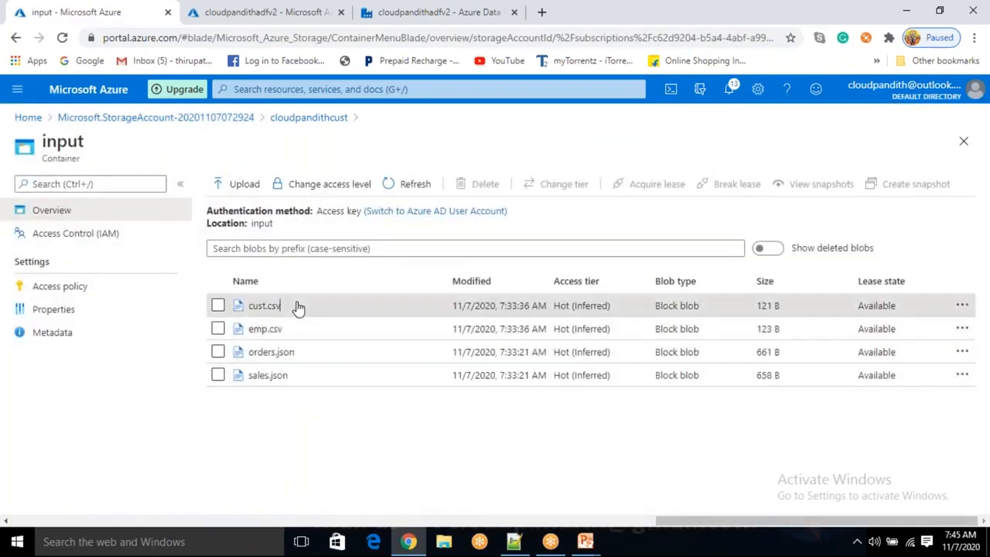
{"action": "left_click", "coordinate": [298, 308]}
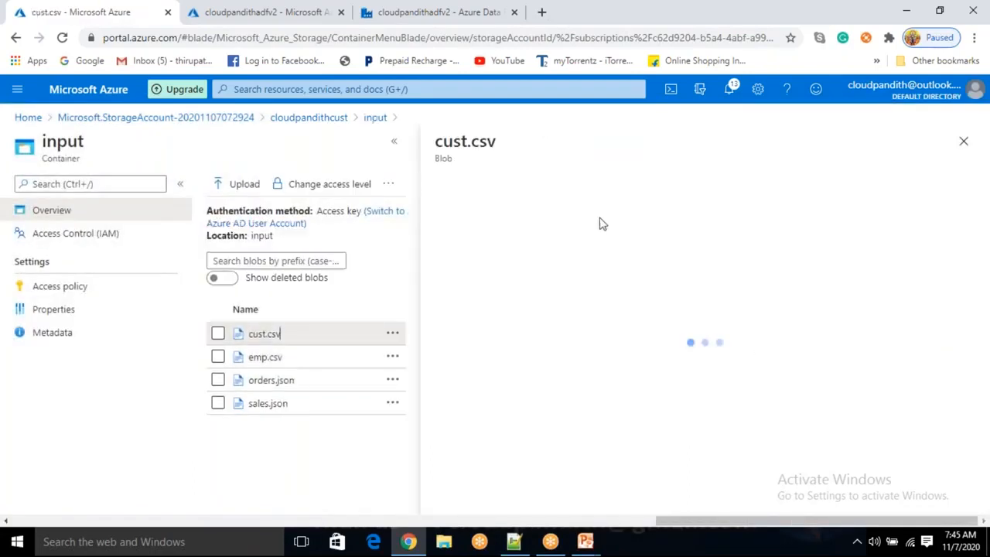
{"action": "left_click", "coordinate": [581, 220]}
{"action": "left_click", "coordinate": [629, 220]}
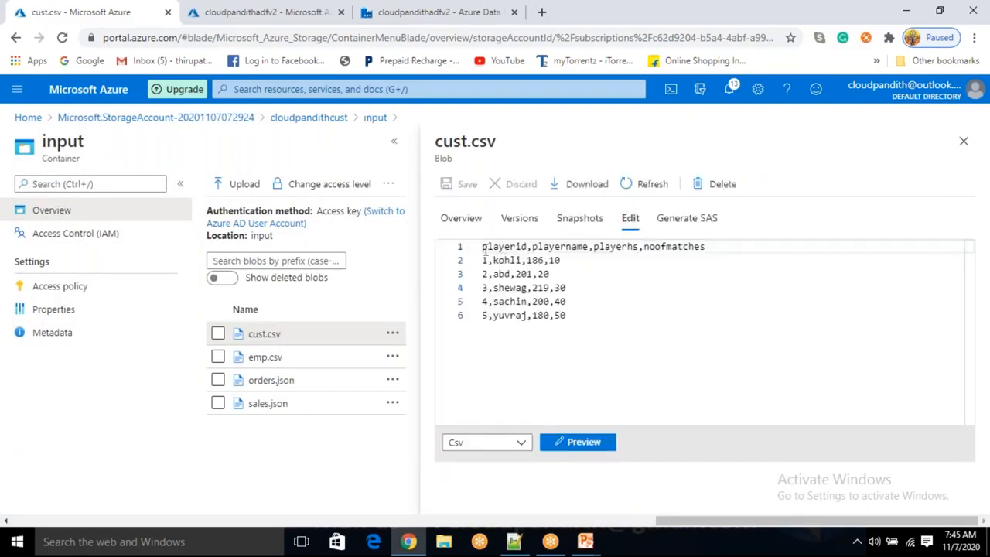
{"action": "left_click_drag", "start_coordinate": [485, 248], "coordinate": [568, 315]}
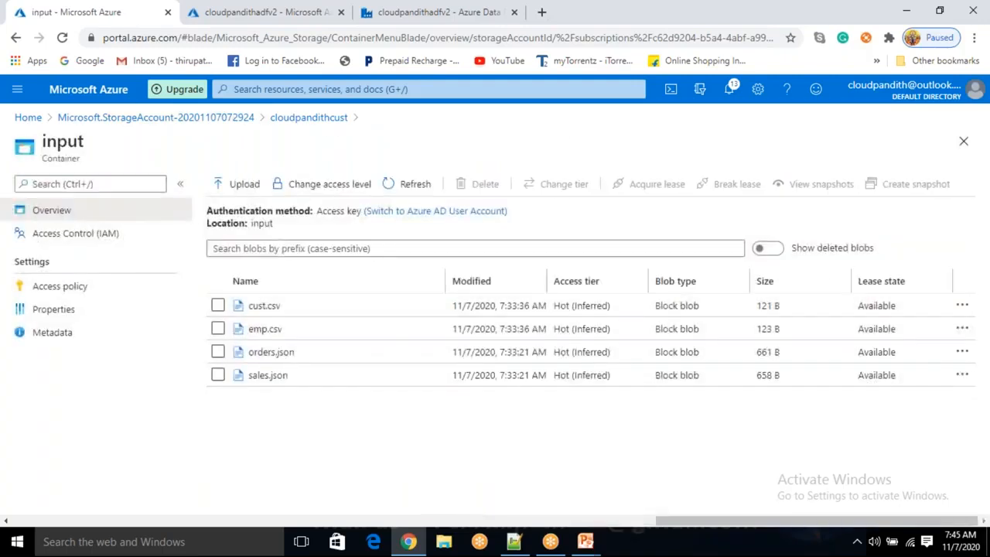
{"action": "left_click", "coordinate": [329, 124]}
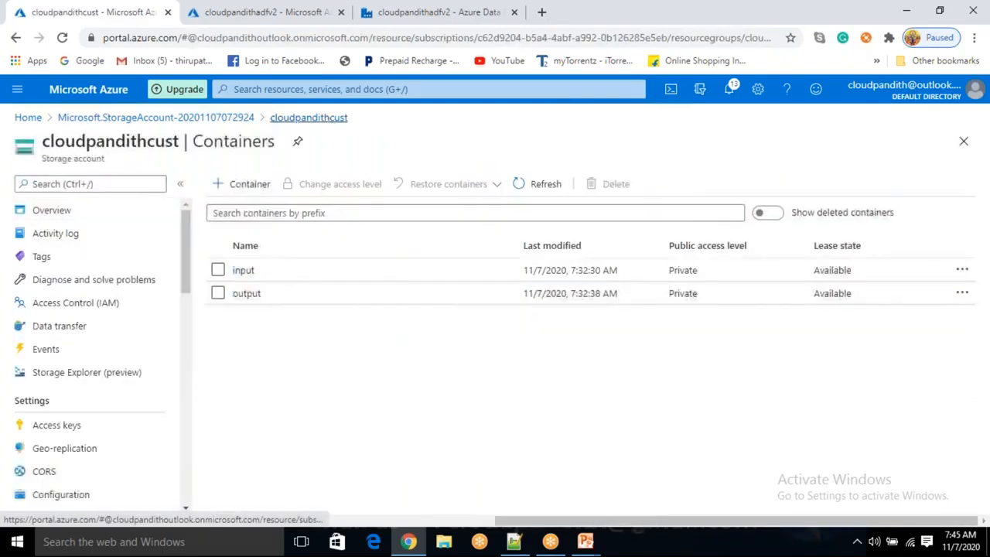
{"action": "left_click", "coordinate": [387, 293]}
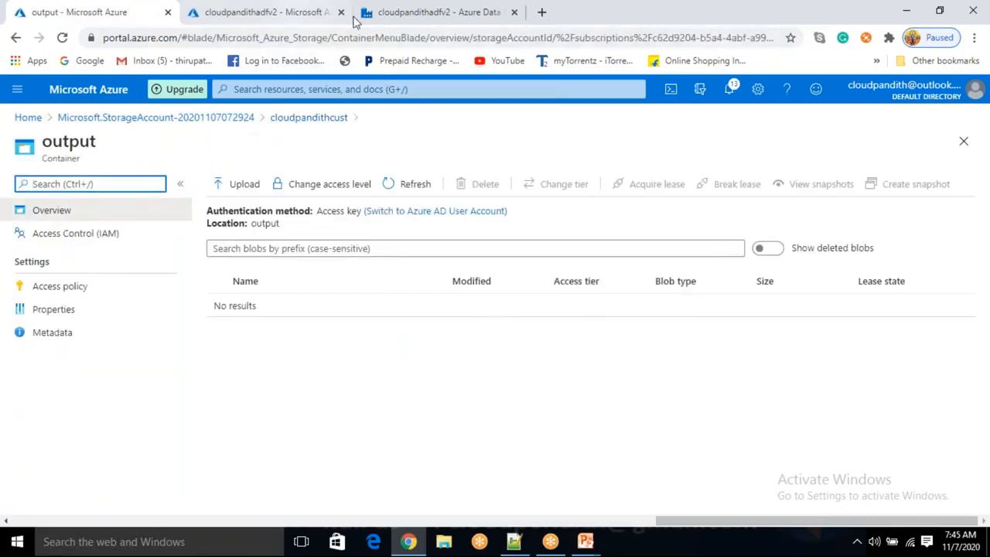
Select the copy activity and inspect the sink dataset's sinkcsvfile parameter value
{"action": "left_click", "coordinate": [435, 16]}
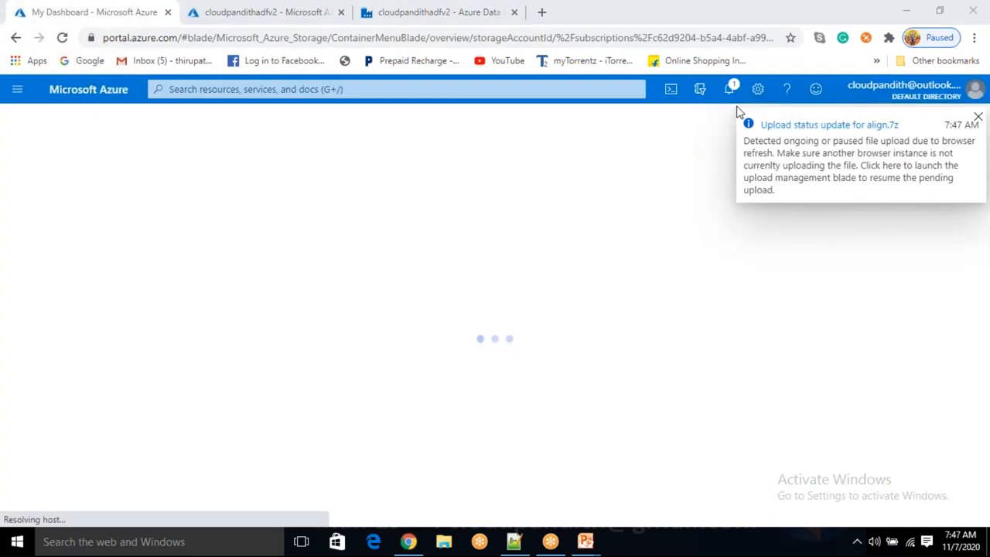
{"action": "left_click", "coordinate": [400, 21]}
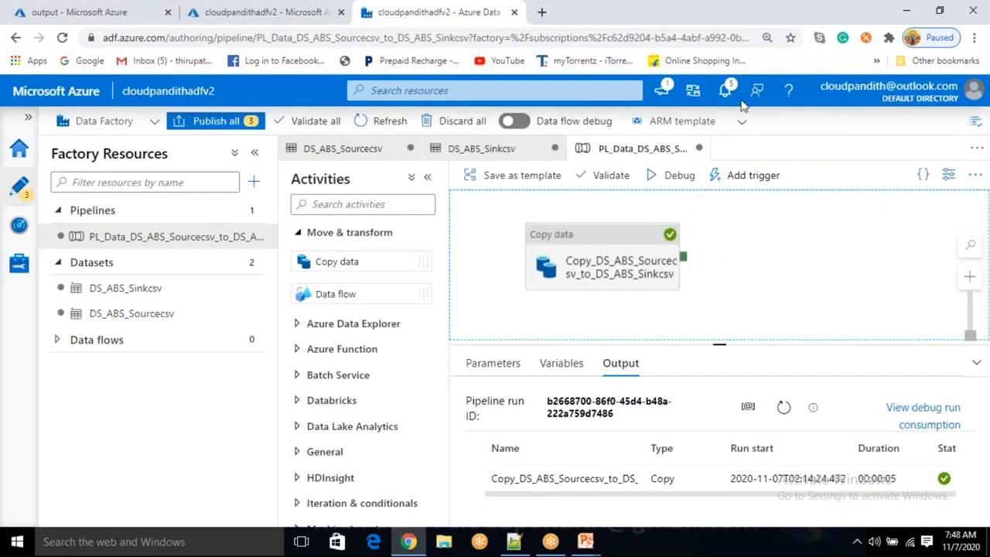
{"action": "key", "text": "alt+Tab"}
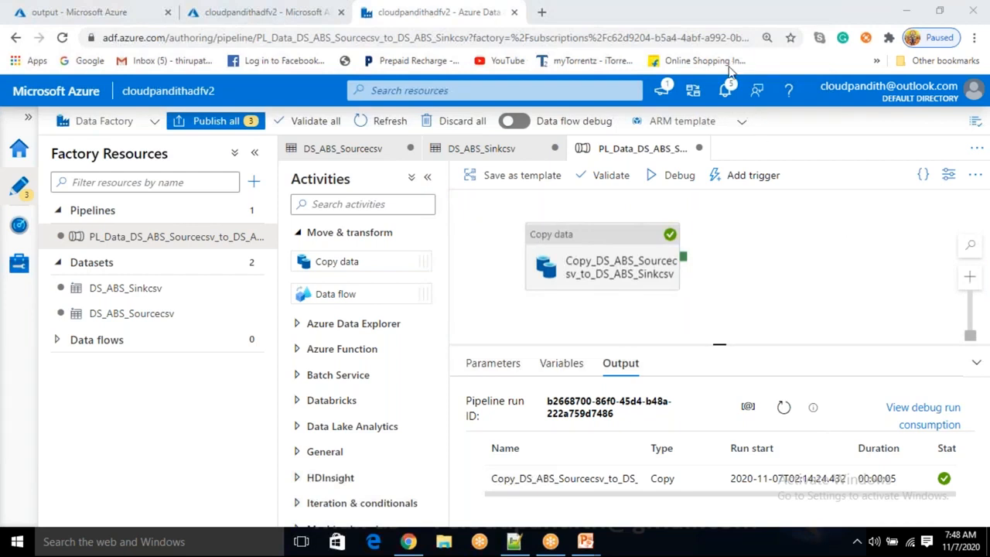
{"action": "left_click", "coordinate": [612, 263]}
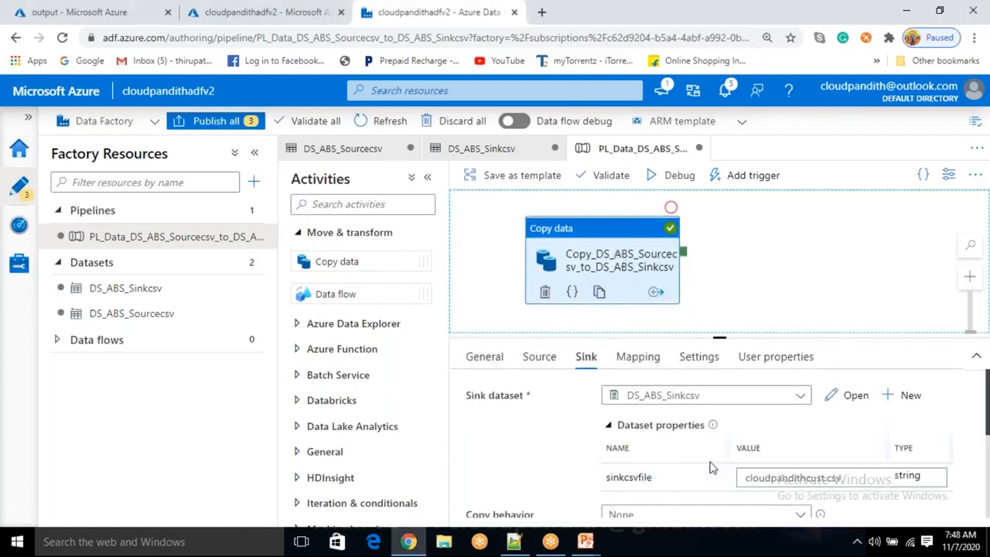
{"action": "left_click_drag", "start_coordinate": [585, 262], "coordinate": [595, 263]}
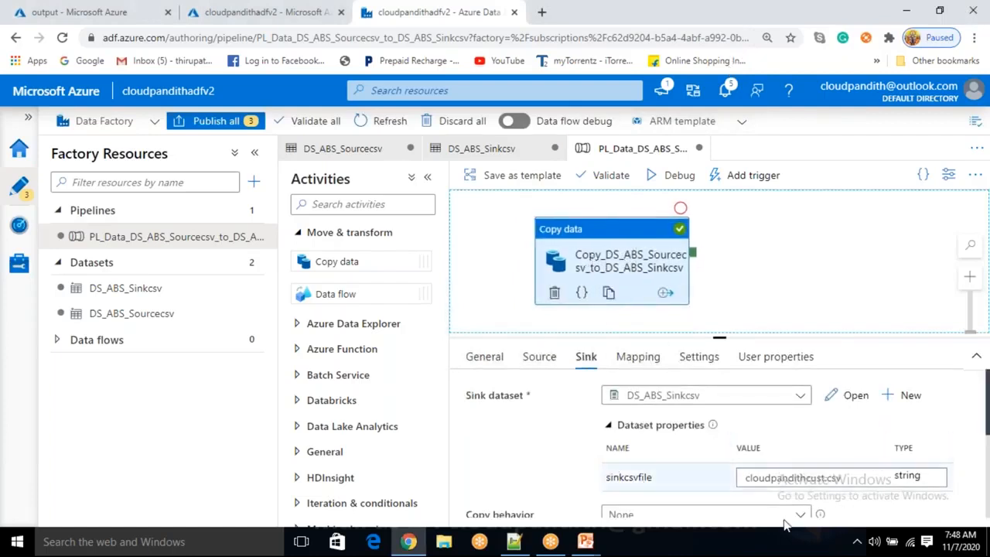
{"action": "left_click", "coordinate": [757, 480]}
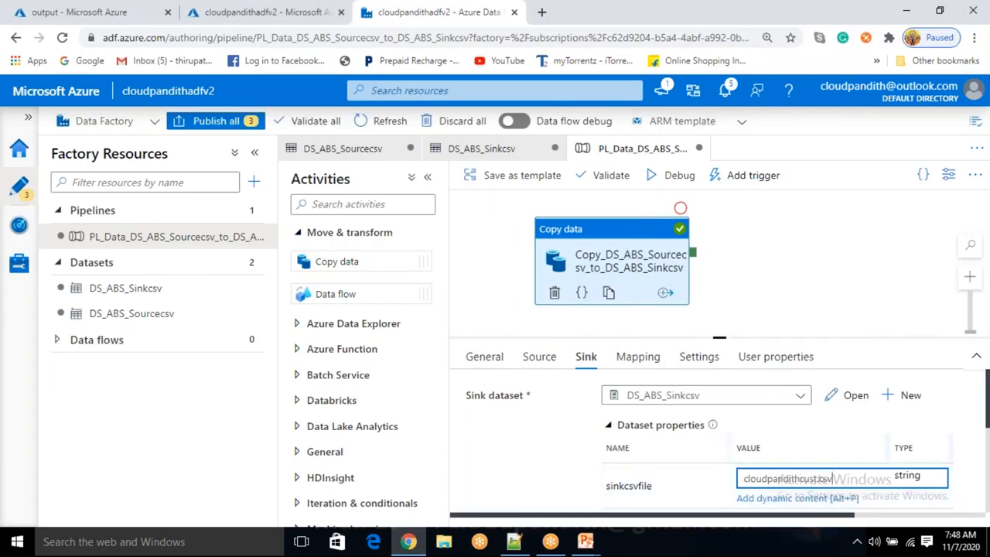
Refresh the output container, then run the pipeline in debug mode and refresh its run status
{"action": "left_click", "coordinate": [51, 11]}
{"action": "left_click", "coordinate": [408, 184]}
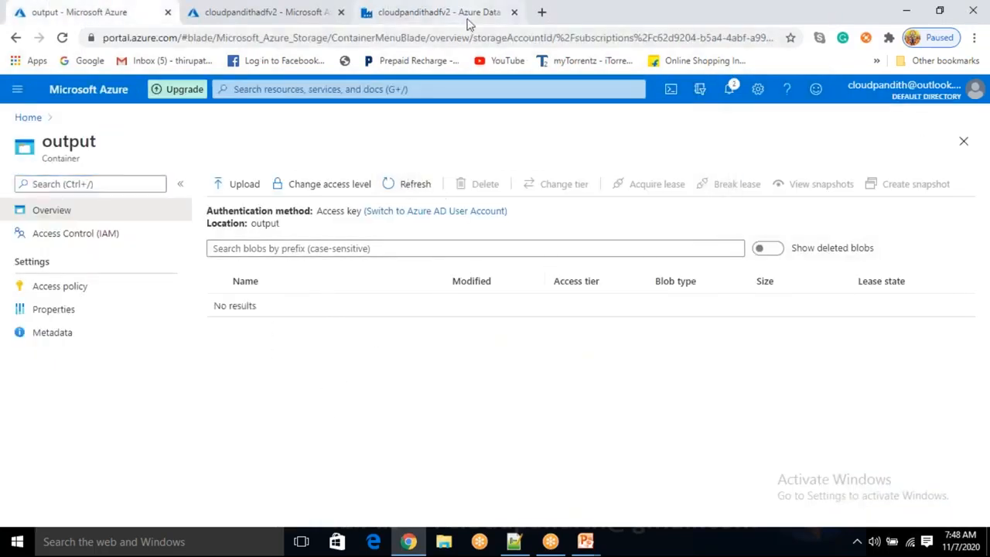
{"action": "left_click", "coordinate": [467, 22]}
{"action": "left_click", "coordinate": [668, 177]}
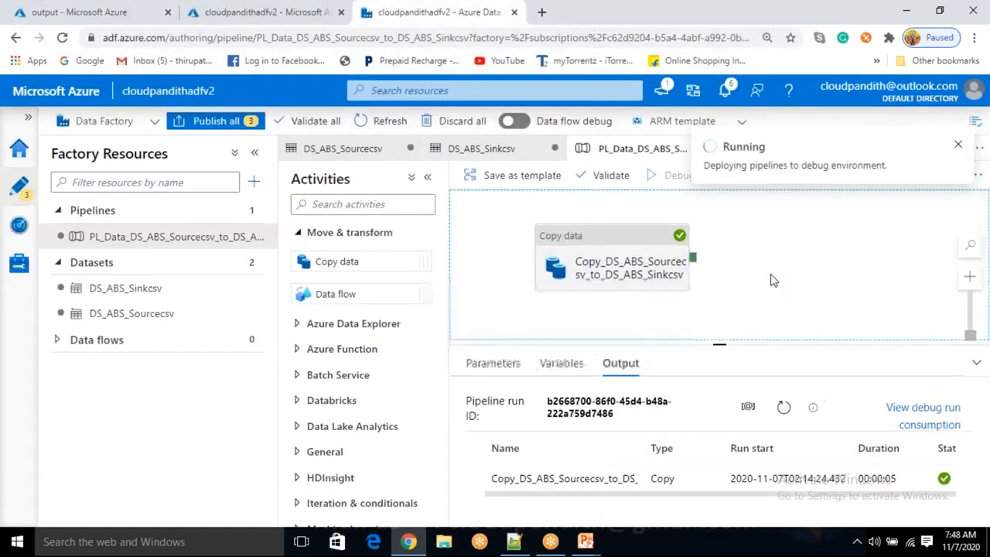
{"action": "left_click", "coordinate": [786, 403]}
{"action": "left_click", "coordinate": [786, 404]}
{"action": "left_click", "coordinate": [786, 405]}
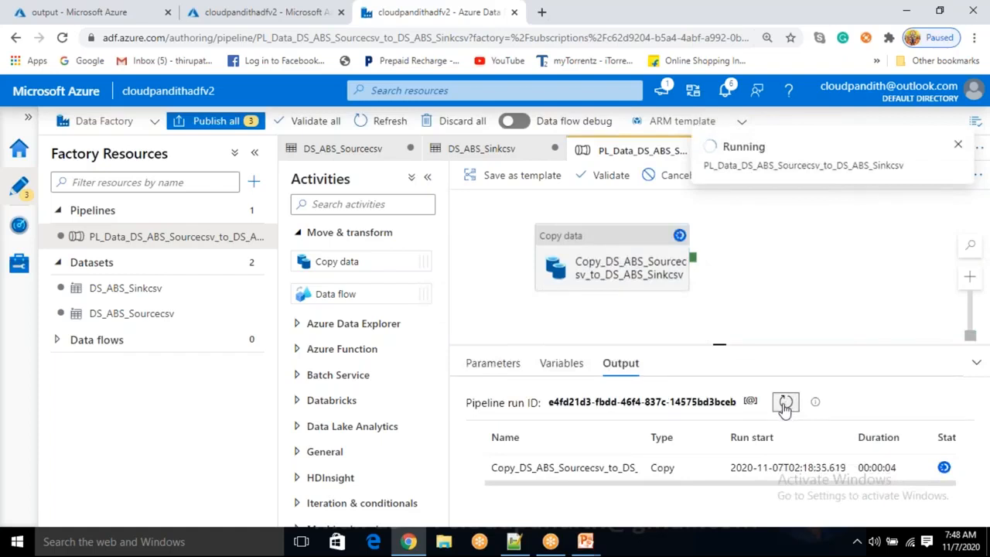
Refresh the output container and open cloudpandithcust.csv to view its contents, then return to the data factory
{"action": "left_click", "coordinate": [114, 13]}
{"action": "left_click", "coordinate": [411, 184]}
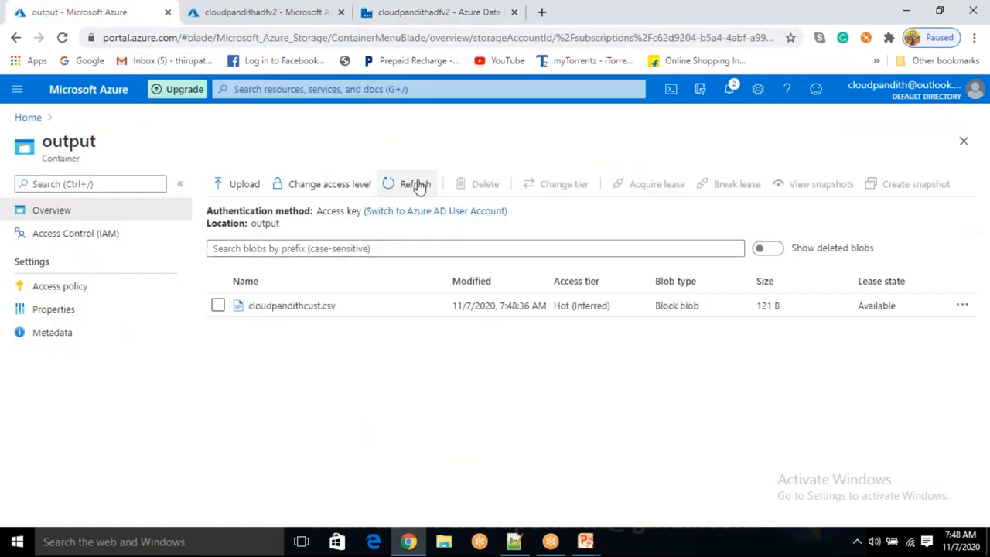
{"action": "left_click", "coordinate": [326, 312]}
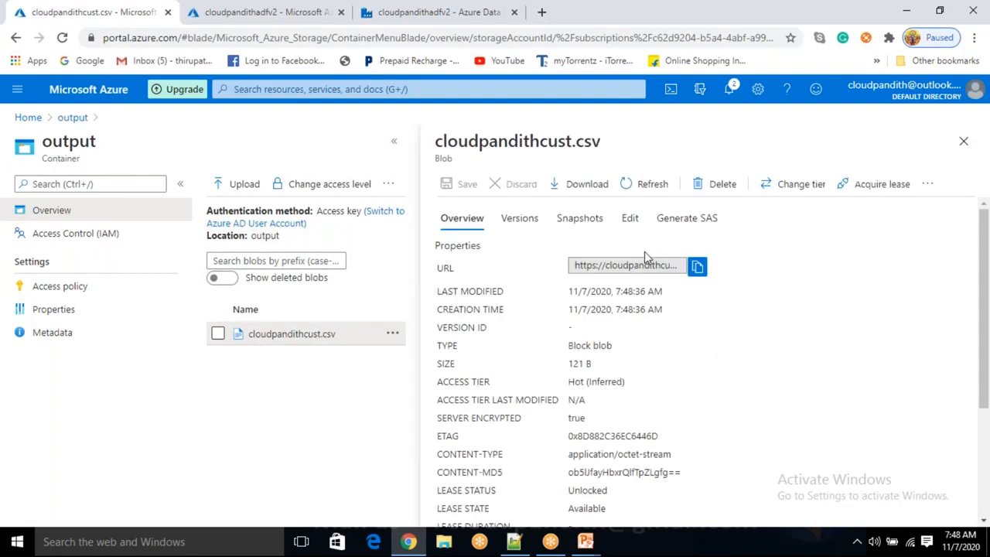
{"action": "left_click", "coordinate": [631, 220]}
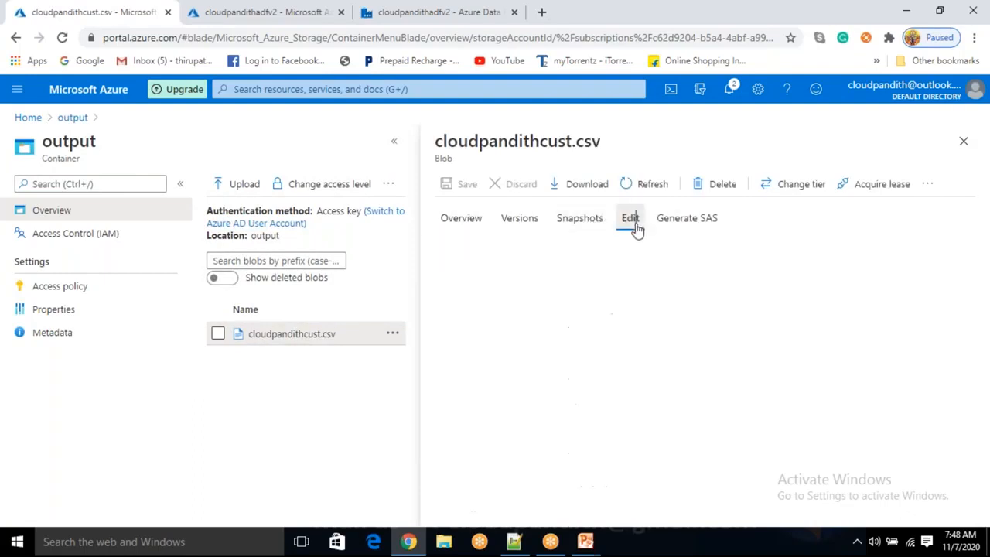
{"action": "left_click", "coordinate": [583, 320]}
{"action": "left_click", "coordinate": [482, 246], "text": "shift"}
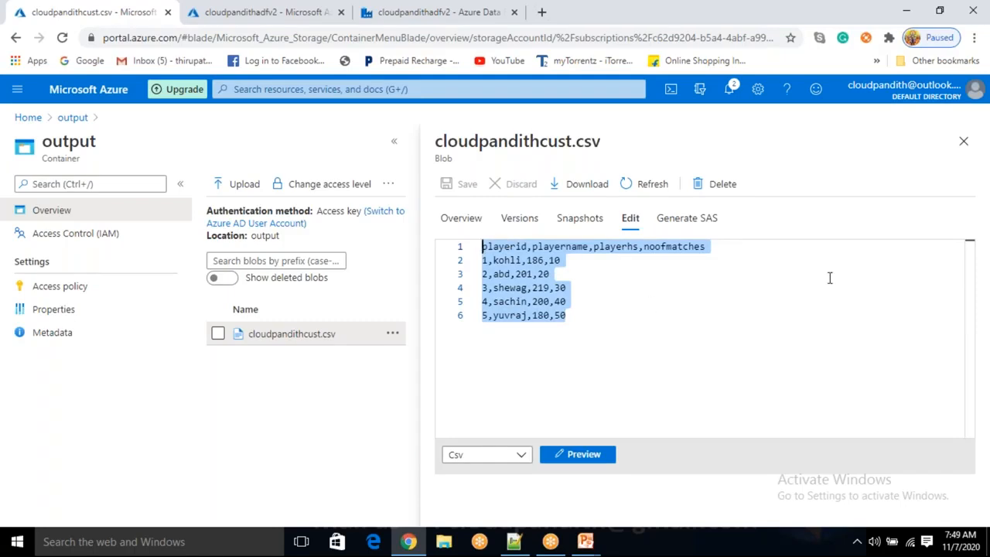
{"action": "left_click", "coordinate": [965, 142]}
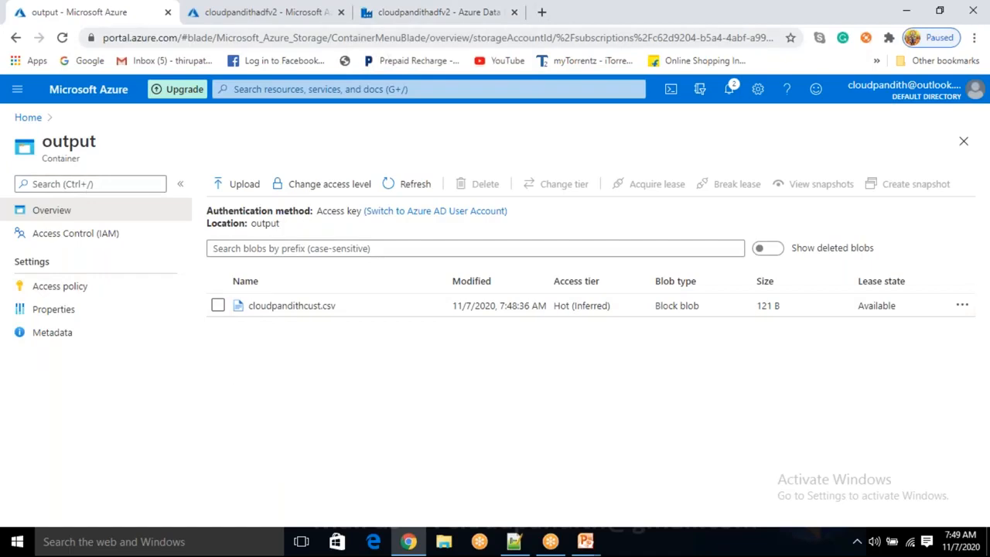
{"action": "left_click", "coordinate": [402, 23]}
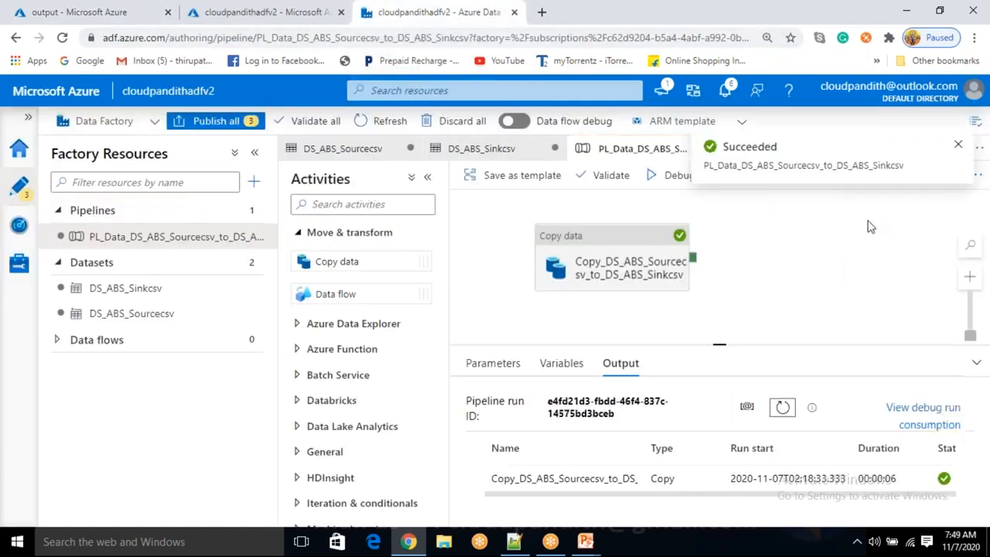
{"action": "left_click", "coordinate": [959, 147]}
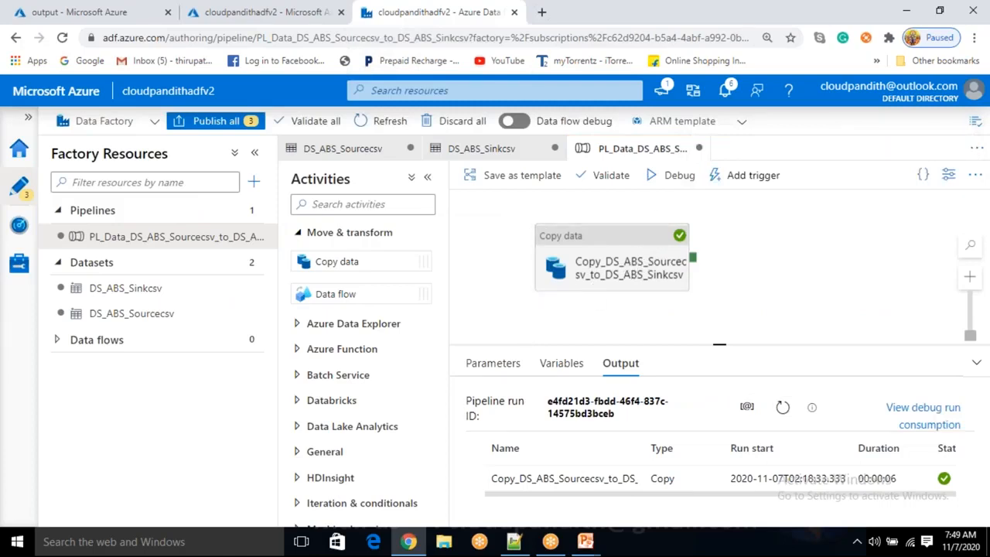
{"action": "left_click", "coordinate": [648, 267]}
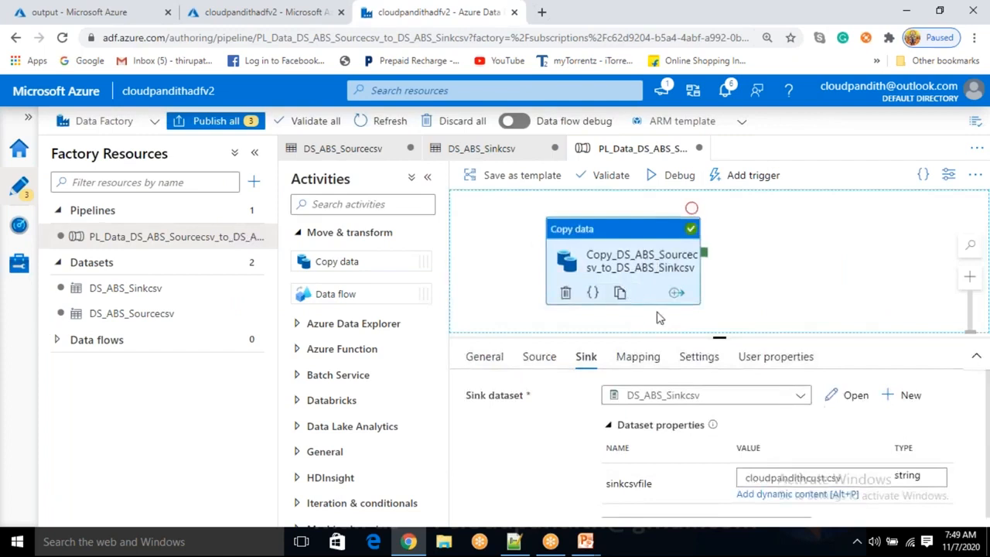
{"action": "left_click", "coordinate": [760, 283]}
{"action": "left_click", "coordinate": [611, 273]}
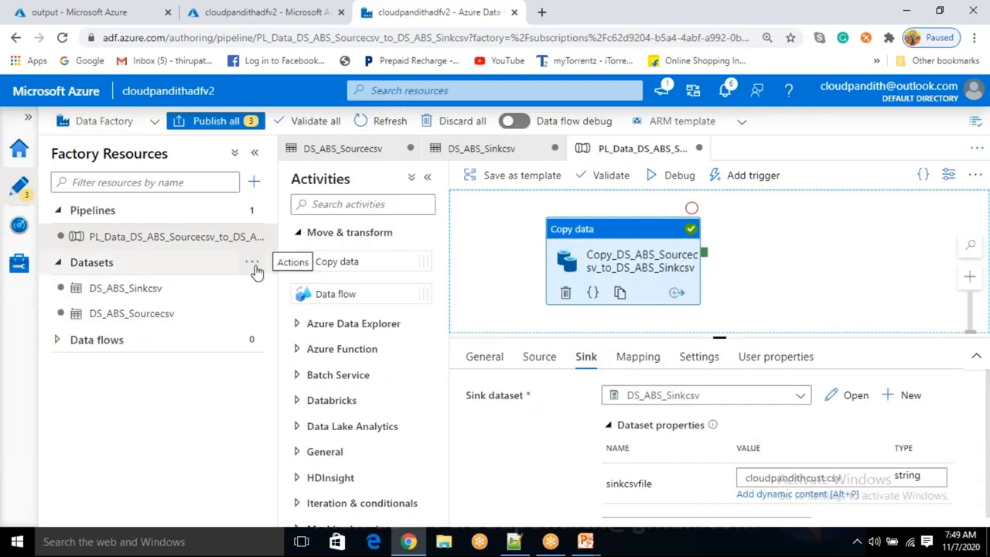
Start a new dataset on Azure Blob Storage with the Json format
{"action": "left_click", "coordinate": [253, 265]}
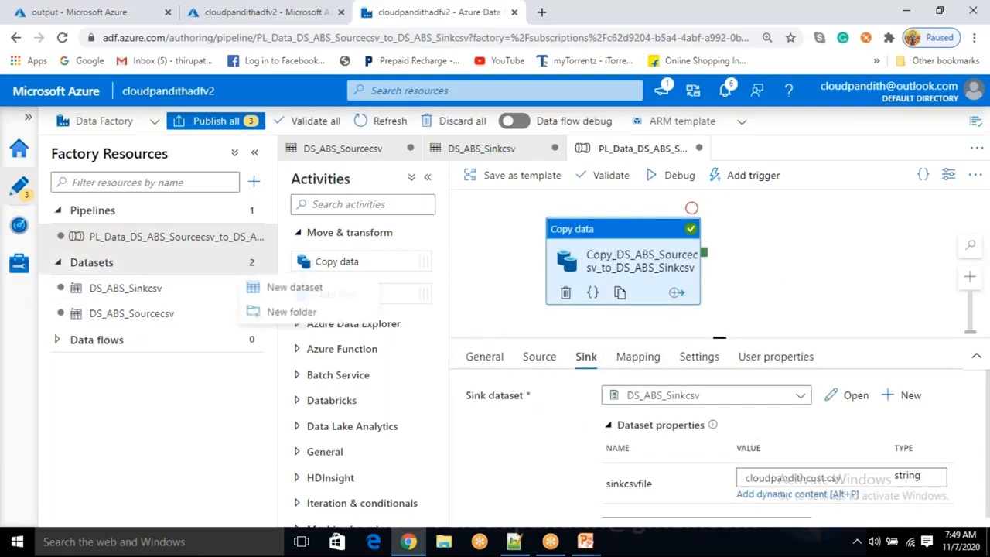
{"action": "left_click", "coordinate": [293, 289]}
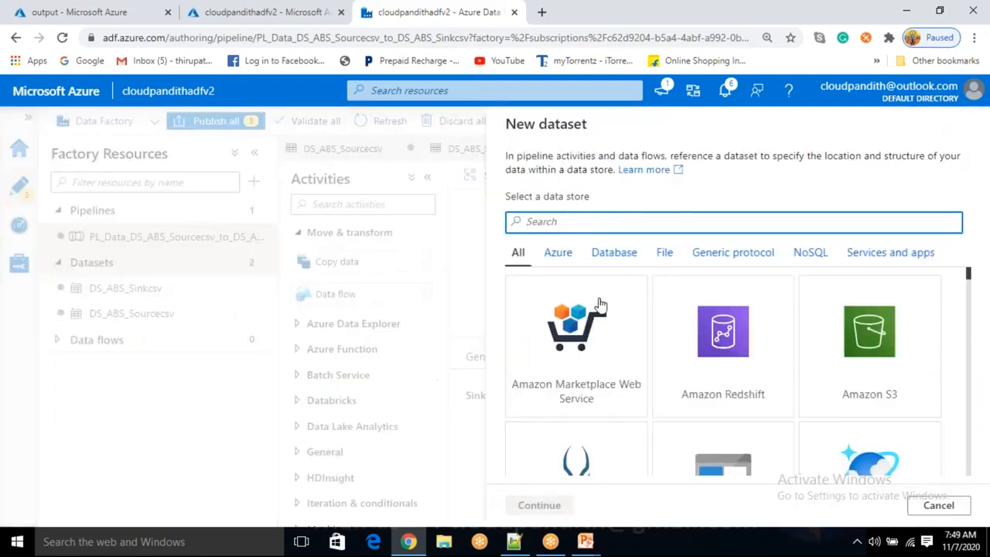
{"action": "scroll", "coordinate": [747, 420], "scroll_direction": "down", "scroll_amount": 3}
{"action": "left_click", "coordinate": [727, 374]}
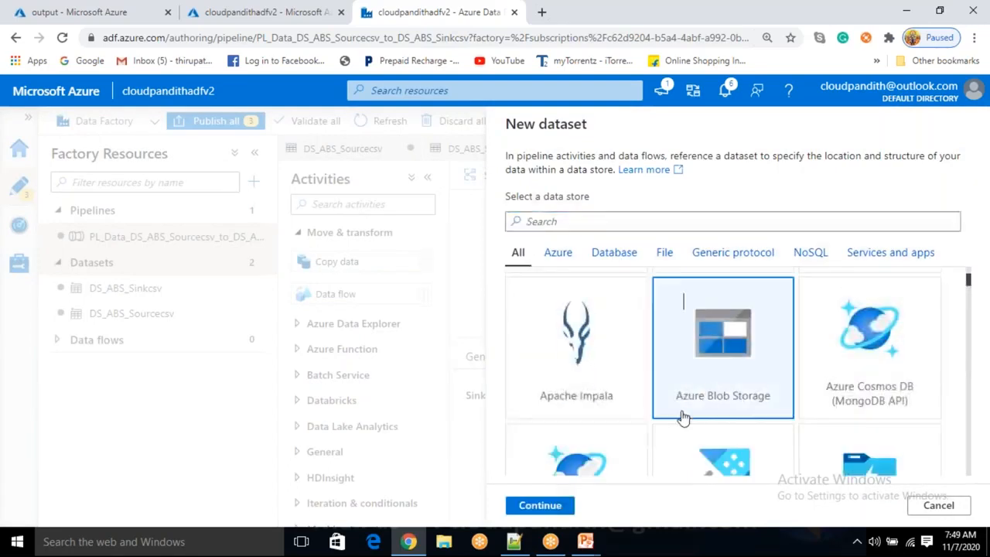
{"action": "left_click", "coordinate": [551, 511]}
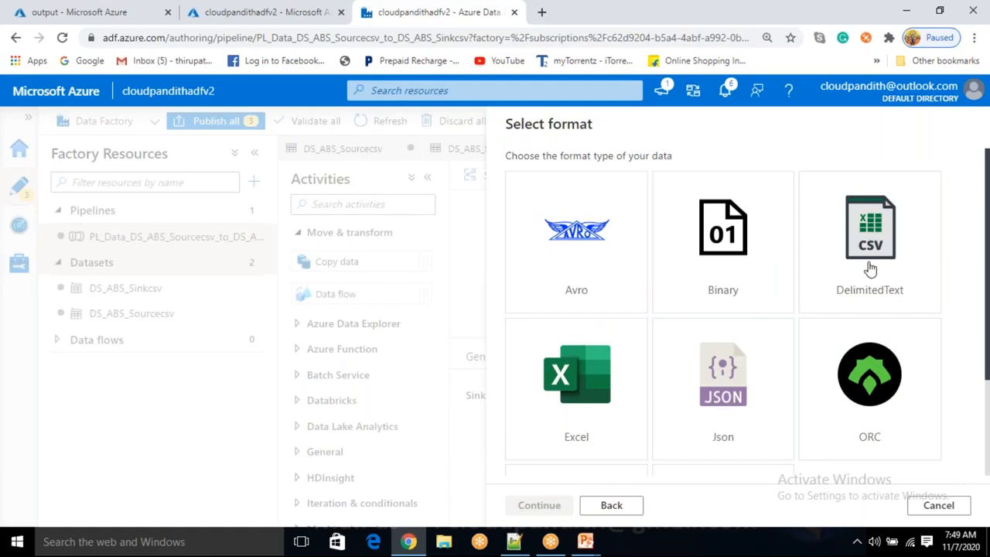
{"action": "left_click", "coordinate": [734, 386]}
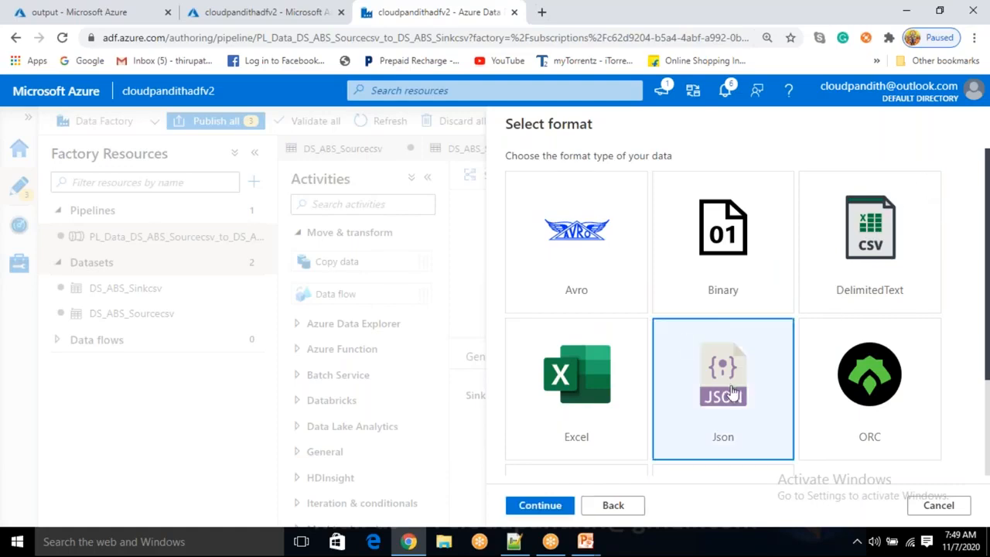
{"action": "scroll", "coordinate": [736, 384], "scroll_direction": "down", "scroll_amount": 1}
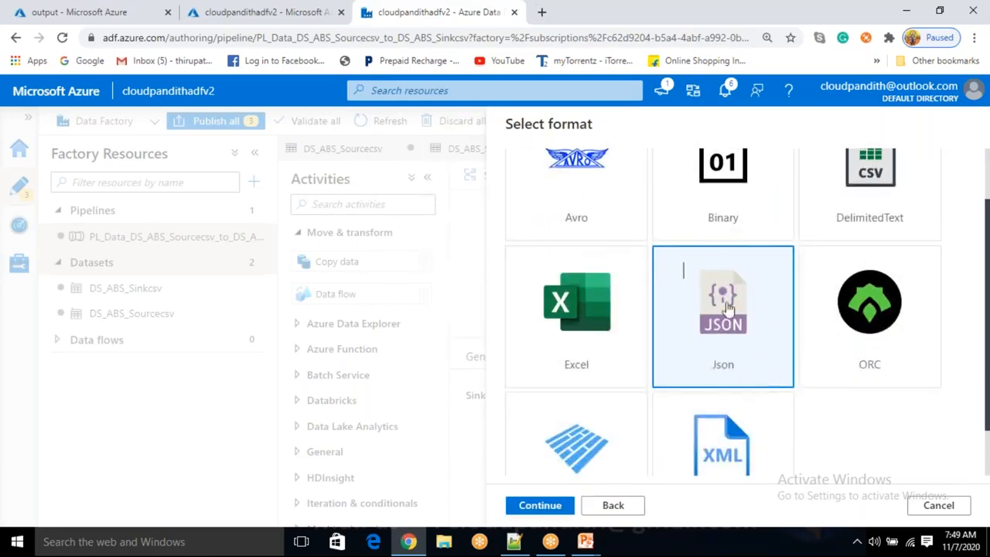
{"action": "left_click", "coordinate": [547, 509]}
Name the new dataset DS_ABS_Sourcejson and link it to the LS_ABS linked service
{"action": "key", "text": "BackSpace"}
{"action": "type", "text": "DS_ABS"}
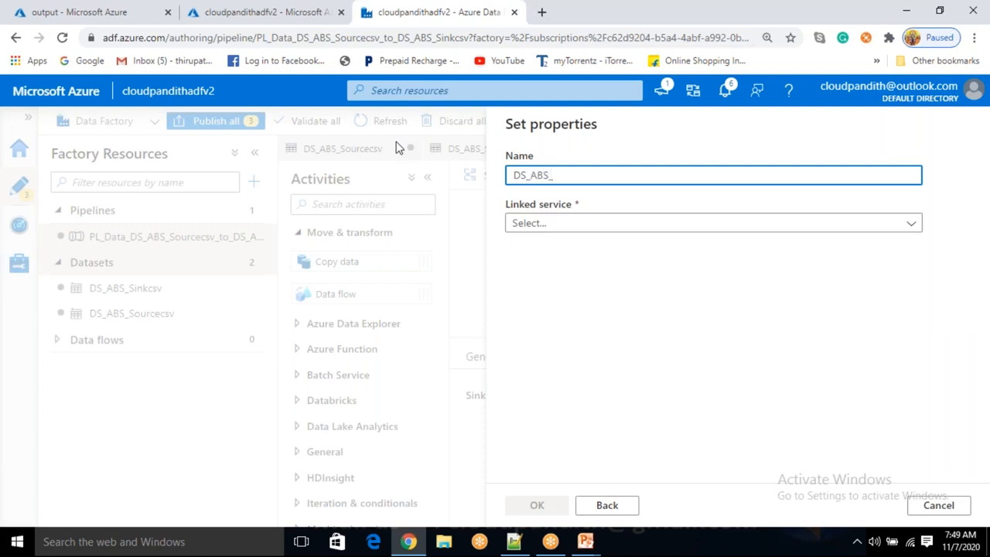
{"action": "type", "text": "_Sourcejson"}
{"action": "left_click", "coordinate": [574, 234]}
{"action": "left_click", "coordinate": [536, 325]}
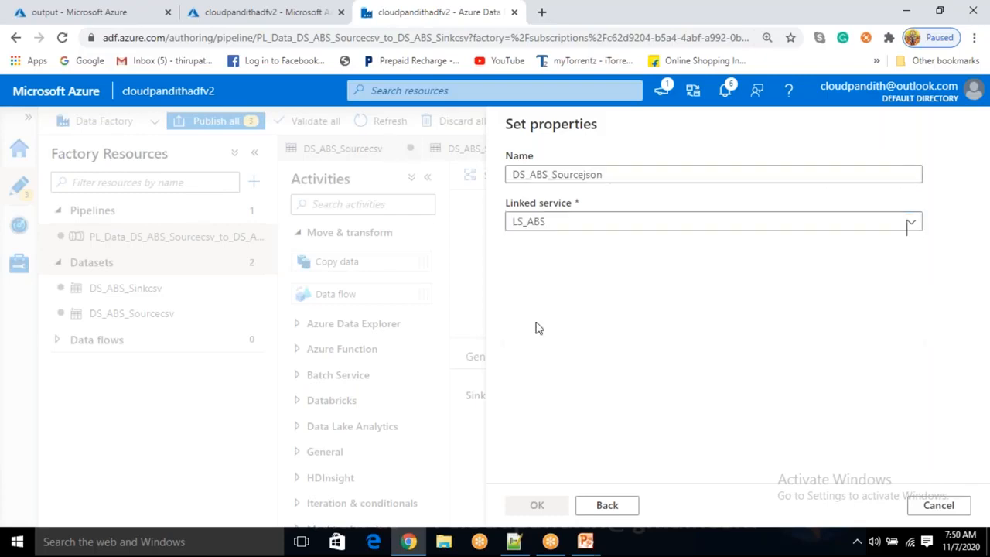
Set the dataset's file path container to input by browsing storage, then create the dataset
{"action": "left_click", "coordinate": [568, 266]}
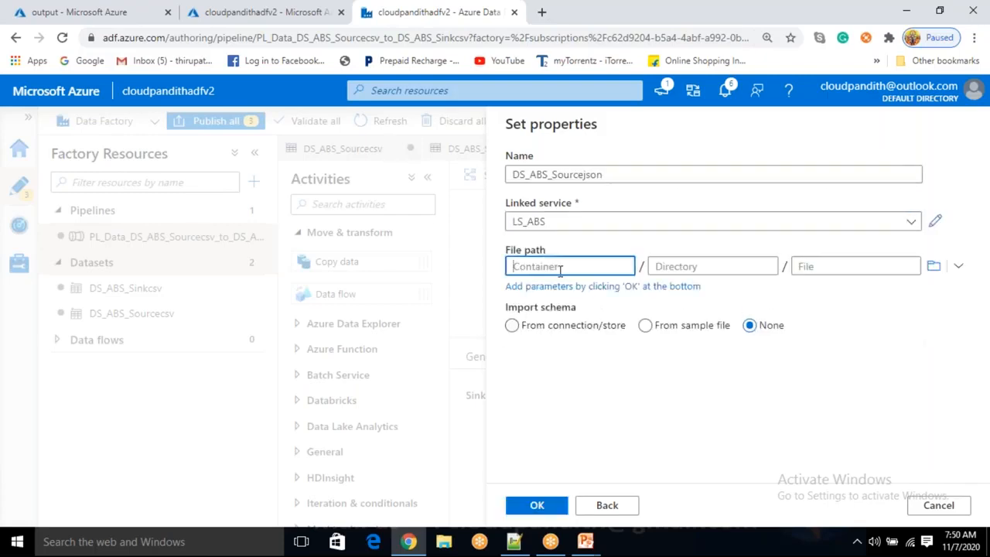
{"action": "left_click", "coordinate": [934, 266]}
{"action": "left_click", "coordinate": [658, 222]}
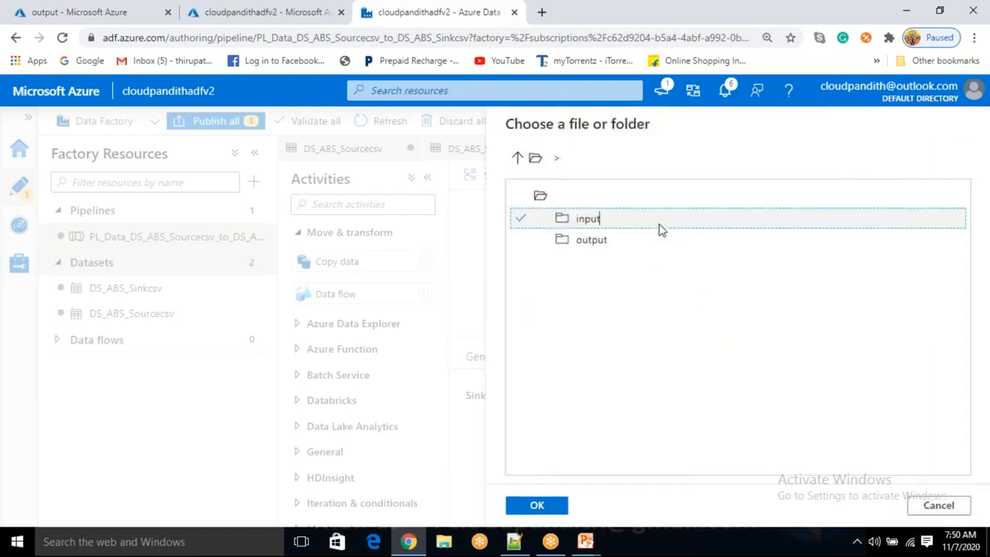
{"action": "left_click", "coordinate": [529, 507]}
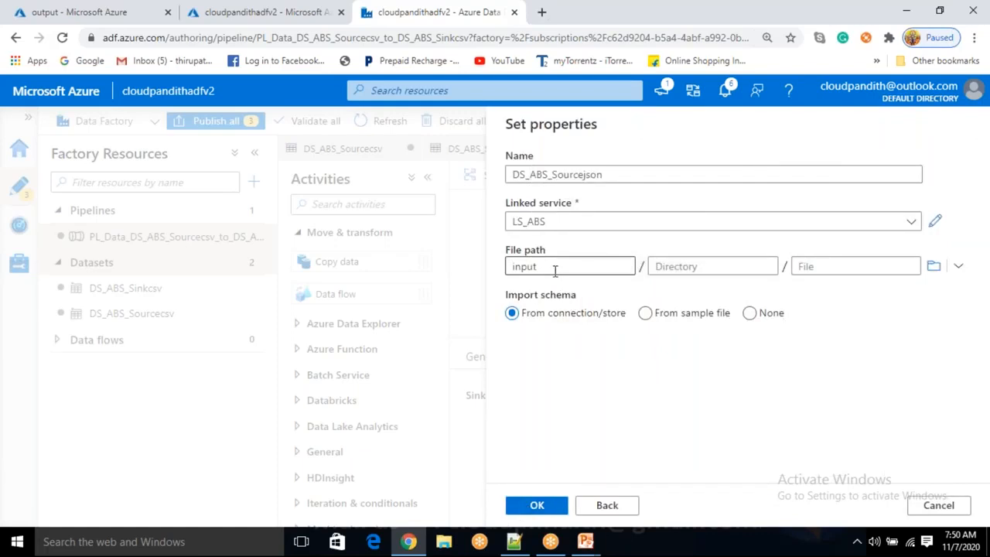
{"action": "left_click", "coordinate": [822, 266]}
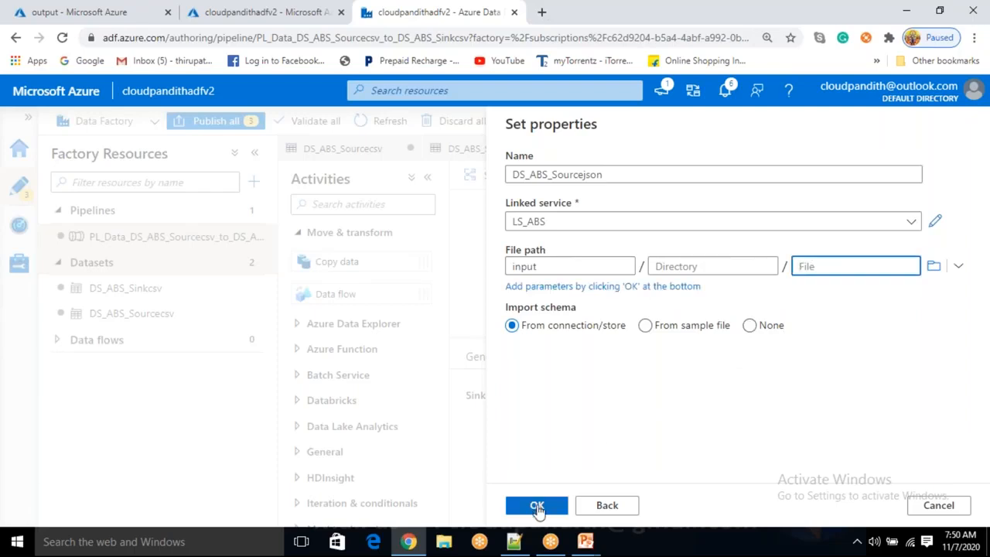
{"action": "left_click", "coordinate": [538, 505]}
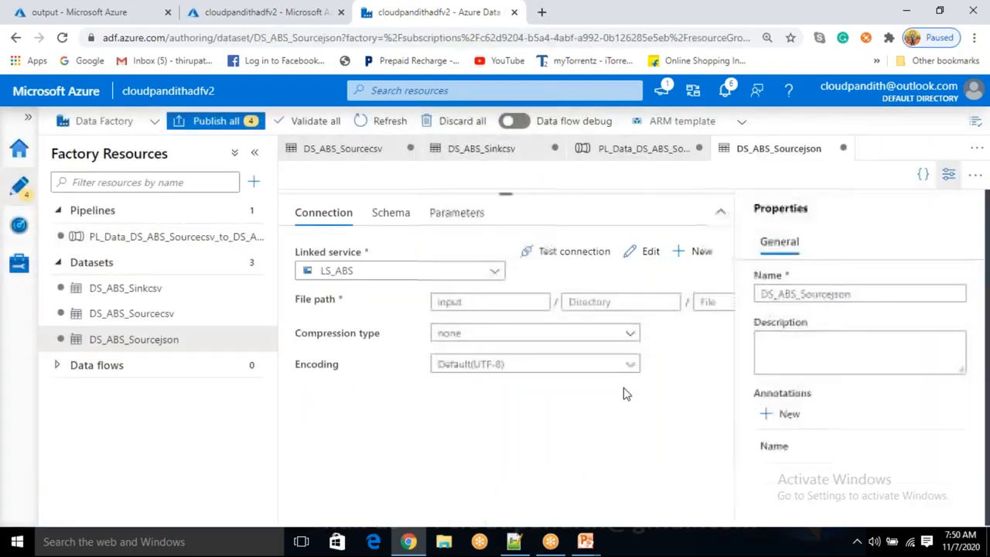
Close the dataset's properties pane and enlarge the dataset editor area
{"action": "left_click", "coordinate": [950, 185]}
{"action": "left_click_drag", "start_coordinate": [635, 195], "coordinate": [588, 359]}
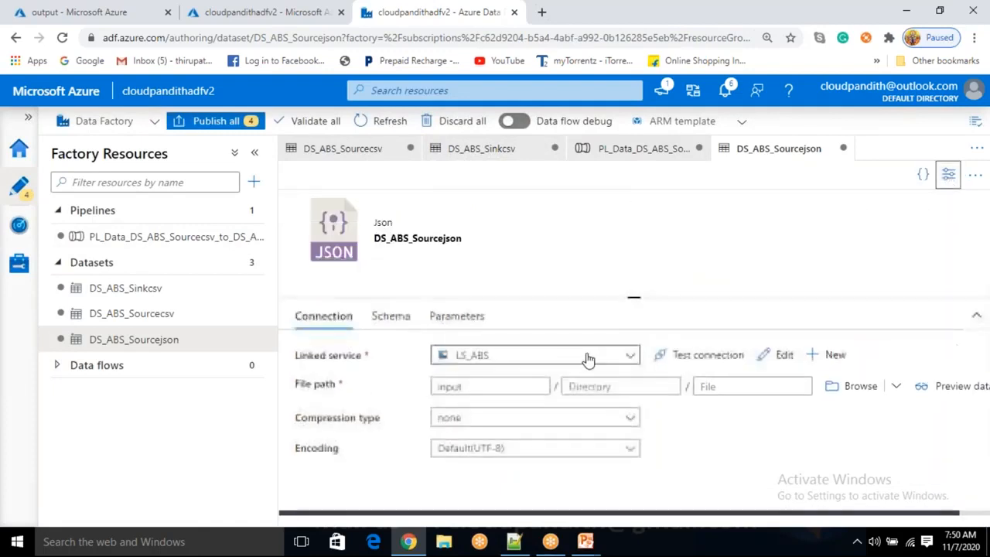
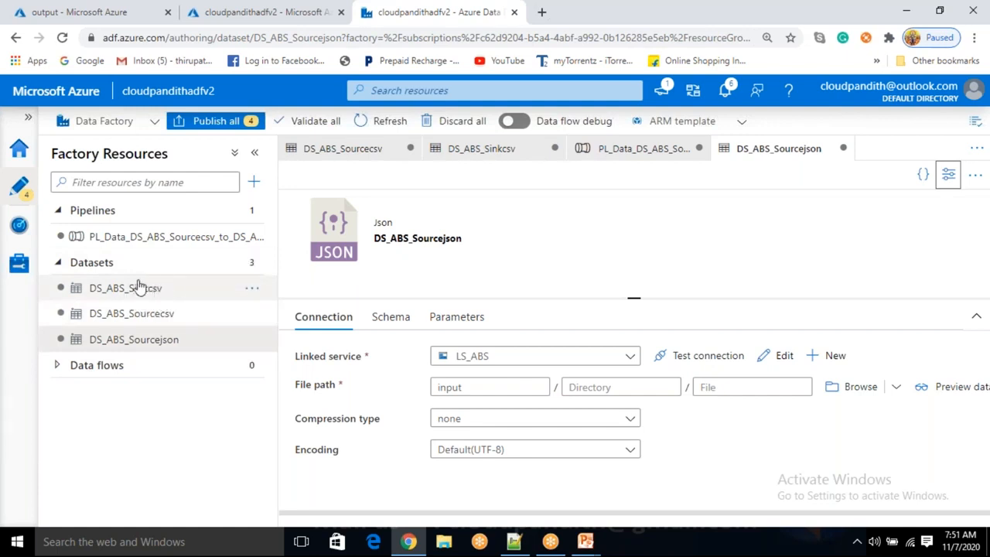
Create a new pipeline and add a Copy data activity to its canvas
{"action": "left_click", "coordinate": [255, 183]}
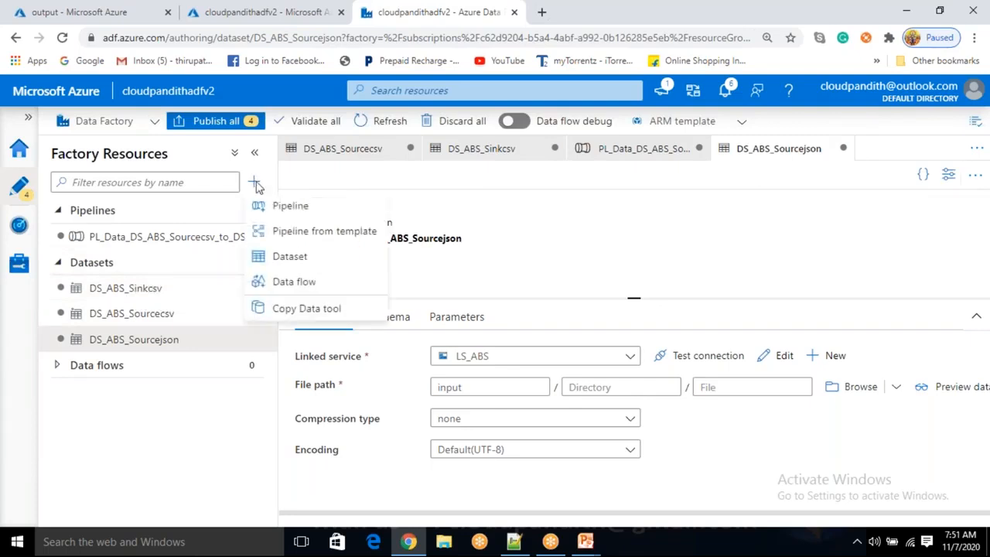
{"action": "left_click", "coordinate": [280, 207]}
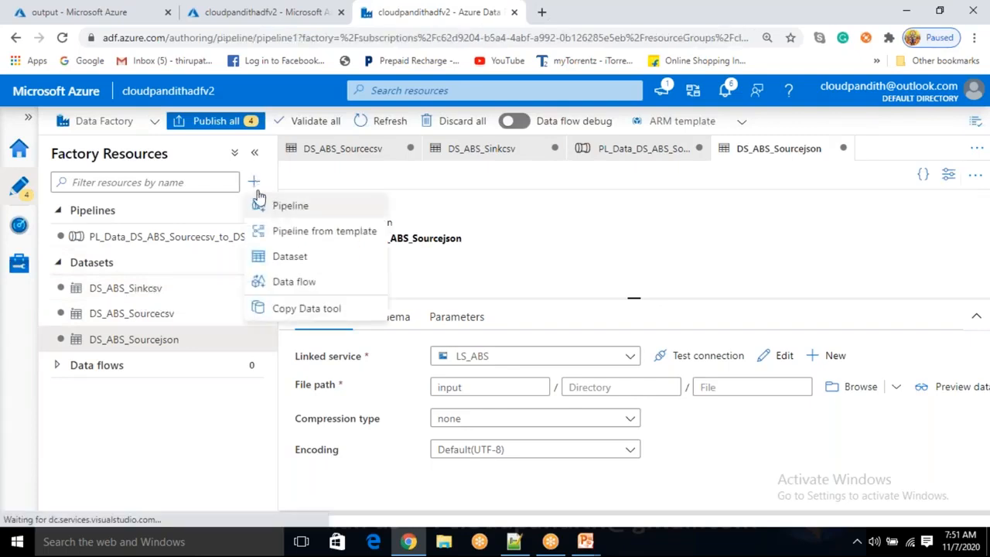
{"action": "left_click", "coordinate": [302, 232]}
{"action": "left_click_drag", "start_coordinate": [343, 260], "coordinate": [541, 274]}
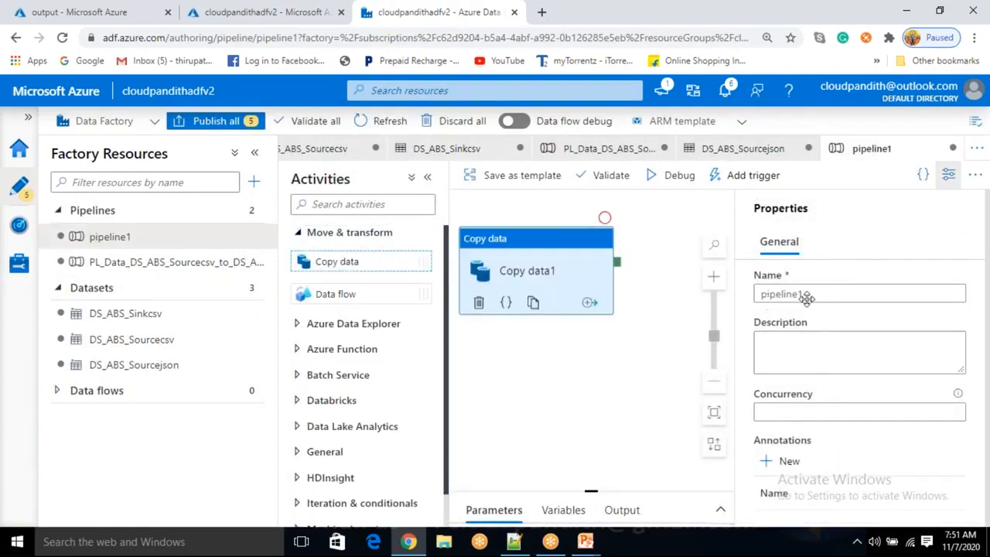
Rename the pipeline PL_Data_DS_ABS_Sourcejson_to_DS_ABS_Sinkcsv
{"action": "left_click_drag", "start_coordinate": [834, 294], "coordinate": [748, 319]}
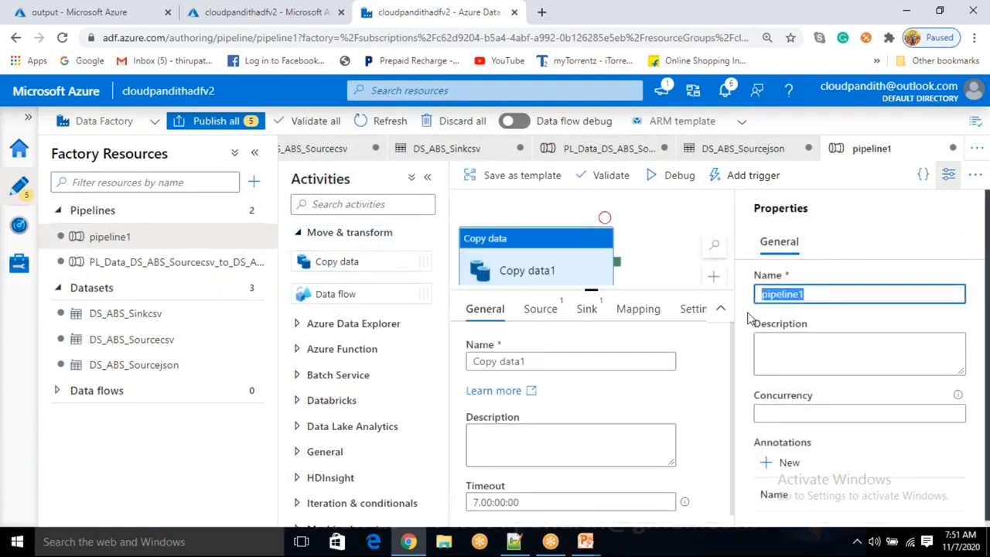
{"action": "type", "text": "cust.csv"}
{"action": "key", "text": "ctrl+a"}
{"action": "key", "text": "BackSpace"}
{"action": "type", "text": "PL_Data"}
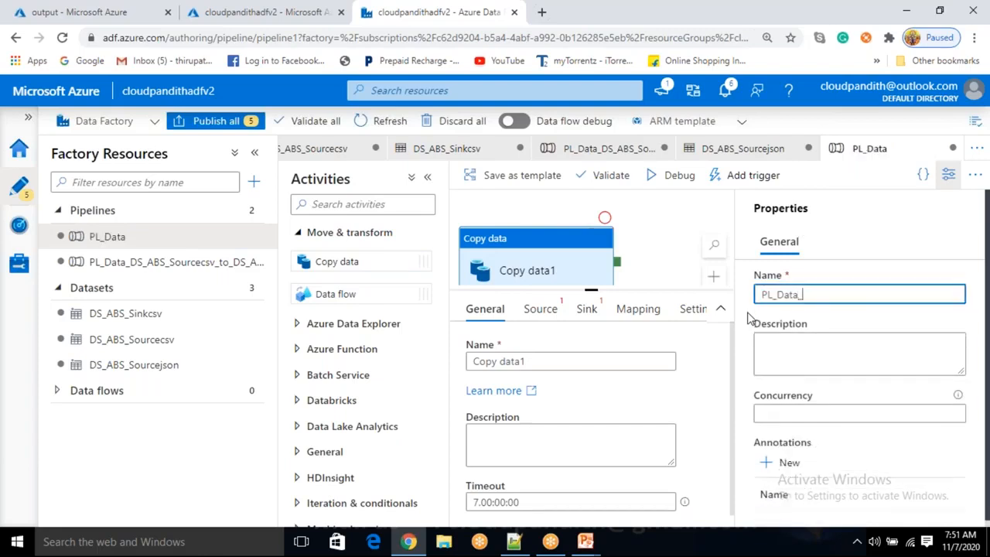
{"action": "type", "text": "_DS_ABS"}
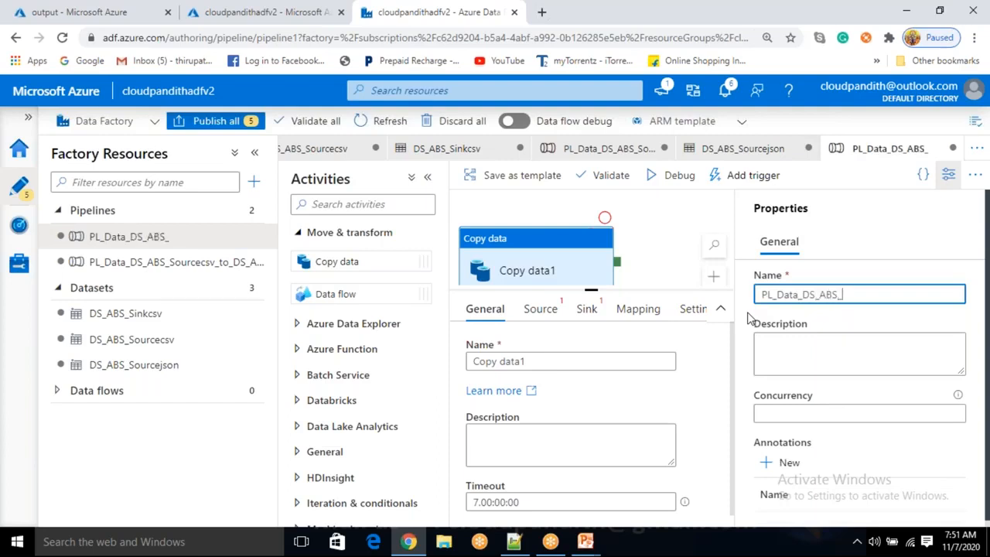
{"action": "type", "text": "_Sourcejons"}
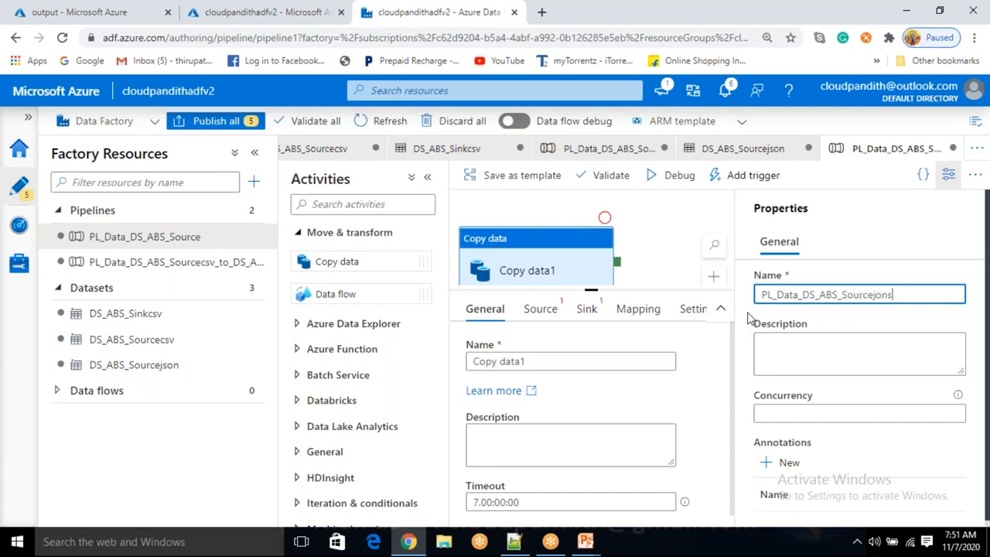
{"action": "key", "text": "BackSpace"}
{"action": "key", "text": "BackSpace"}
{"action": "key", "text": "BackSpace"}
{"action": "type", "text": "son_to_DS_ABS"}
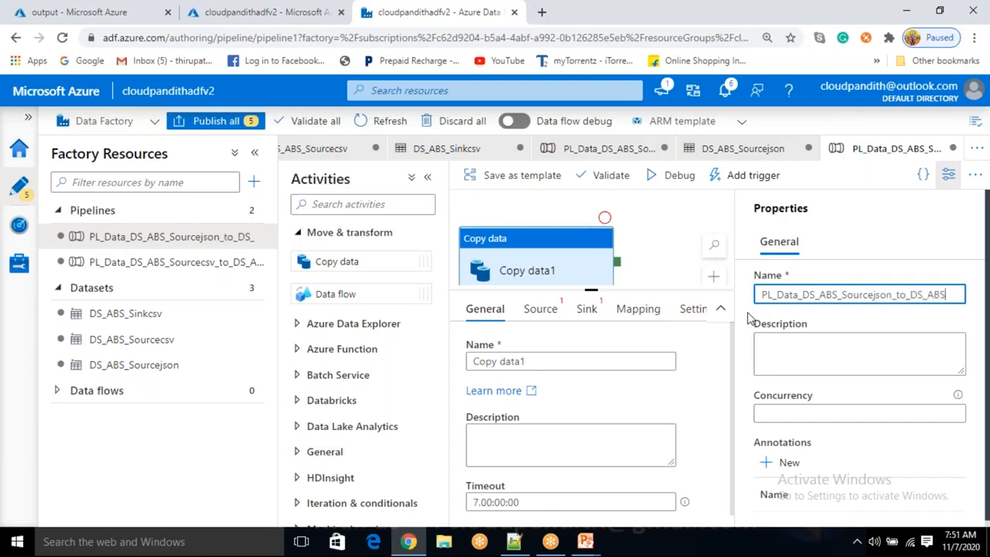
{"action": "type", "text": "_sINK"}
{"action": "key", "text": "BackSpace"}
{"action": "key", "text": "BackSpace"}
{"action": "type", "text": "nkCsv"}
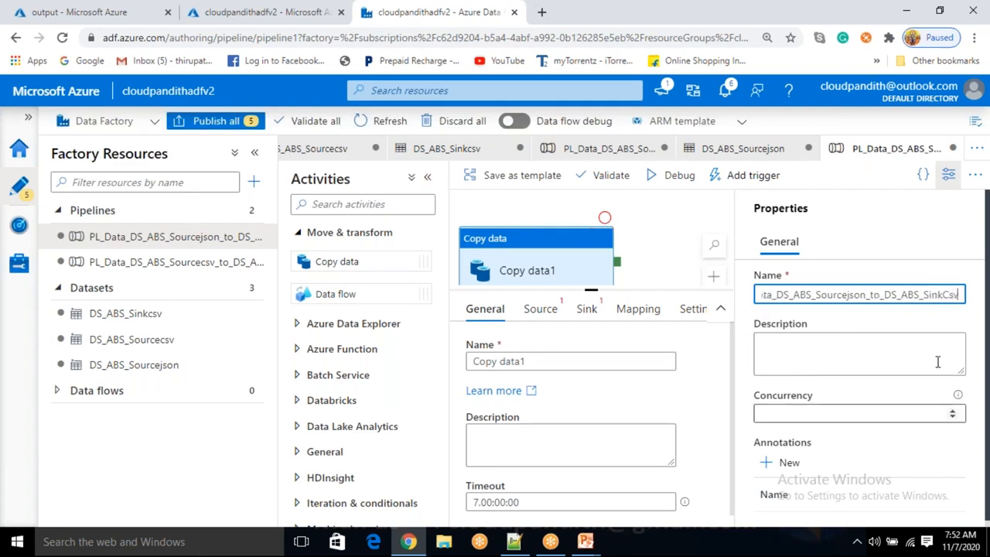
{"action": "left_click", "coordinate": [946, 293]}
{"action": "key", "text": "BackSpace"}
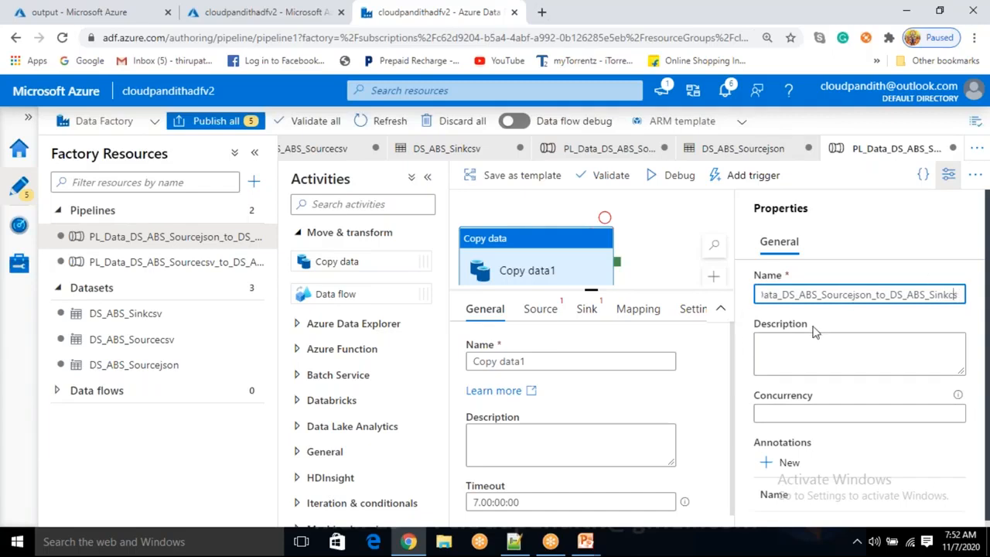
{"action": "type", "text": "v"}
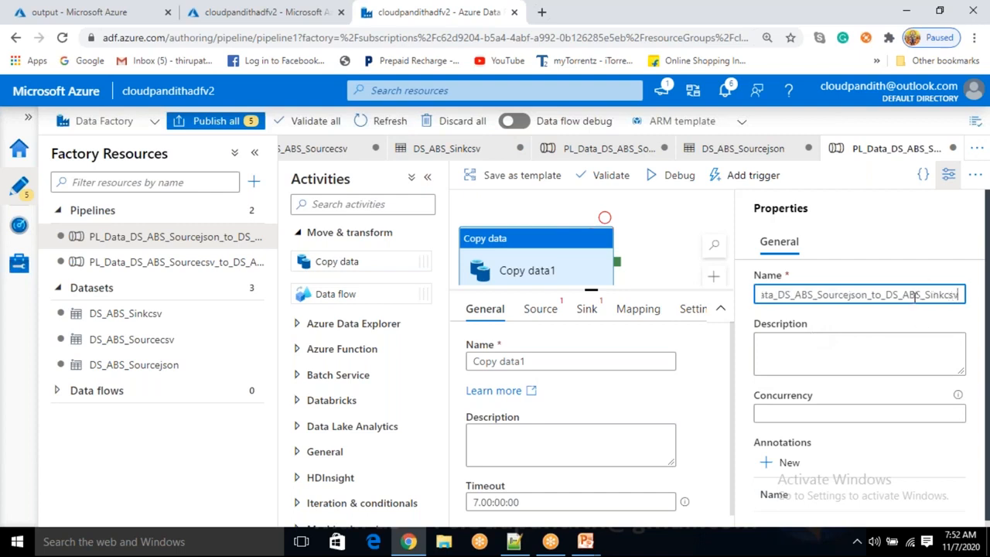
{"action": "left_click_drag", "start_coordinate": [884, 296], "coordinate": [926, 297]}
Close the pipeline properties pane and reposition the Copy data activity on the canvas
{"action": "left_click", "coordinate": [942, 190]}
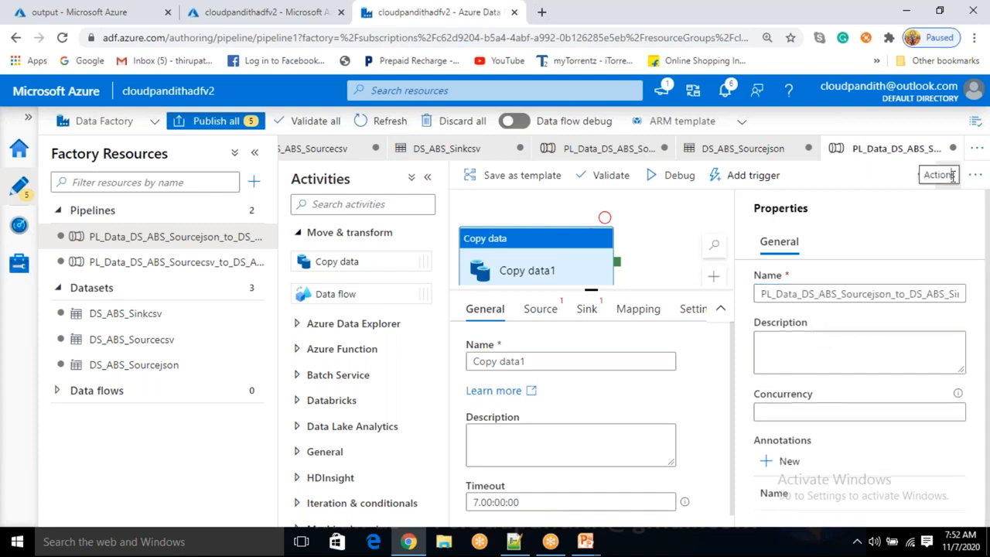
{"action": "left_click", "coordinate": [949, 175]}
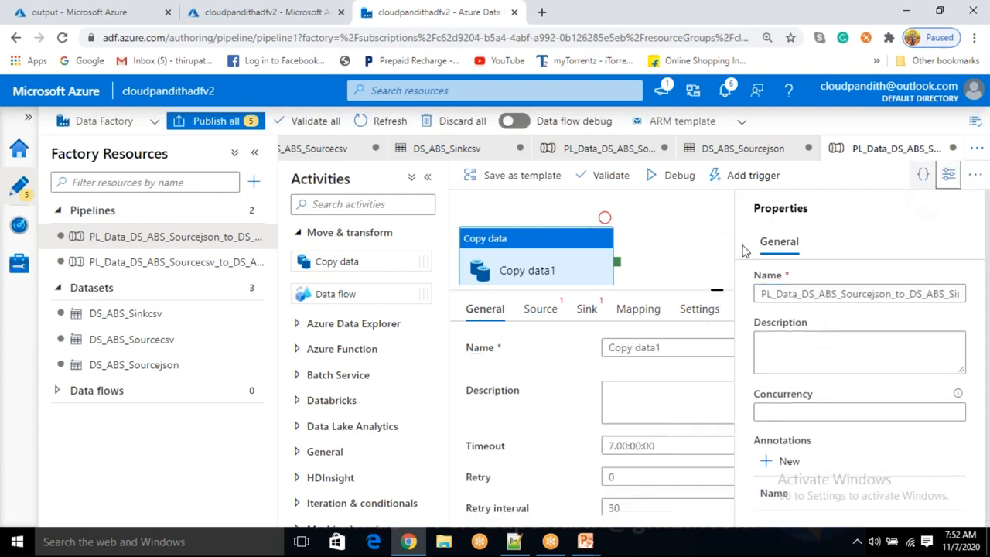
{"action": "left_click_drag", "start_coordinate": [542, 267], "coordinate": [663, 248]}
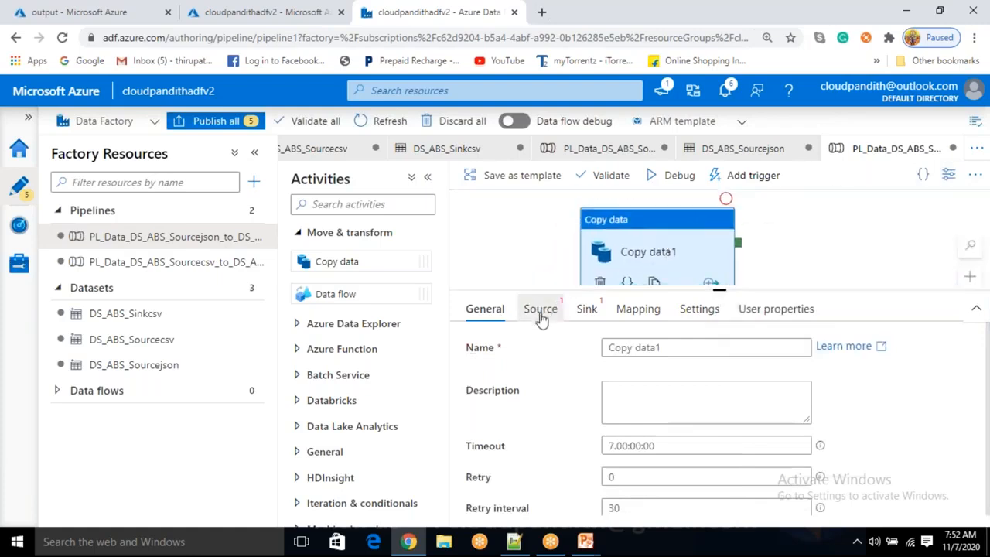
Set the copy activity's source dataset to DS_ABS_Sourcejson
{"action": "left_click", "coordinate": [540, 309]}
{"action": "left_click", "coordinate": [669, 348]}
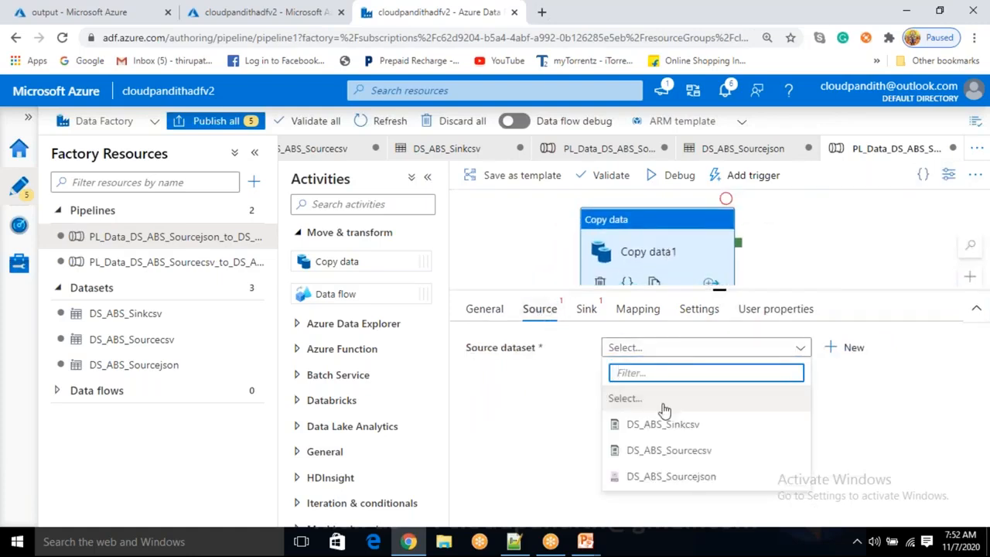
{"action": "left_click", "coordinate": [663, 476]}
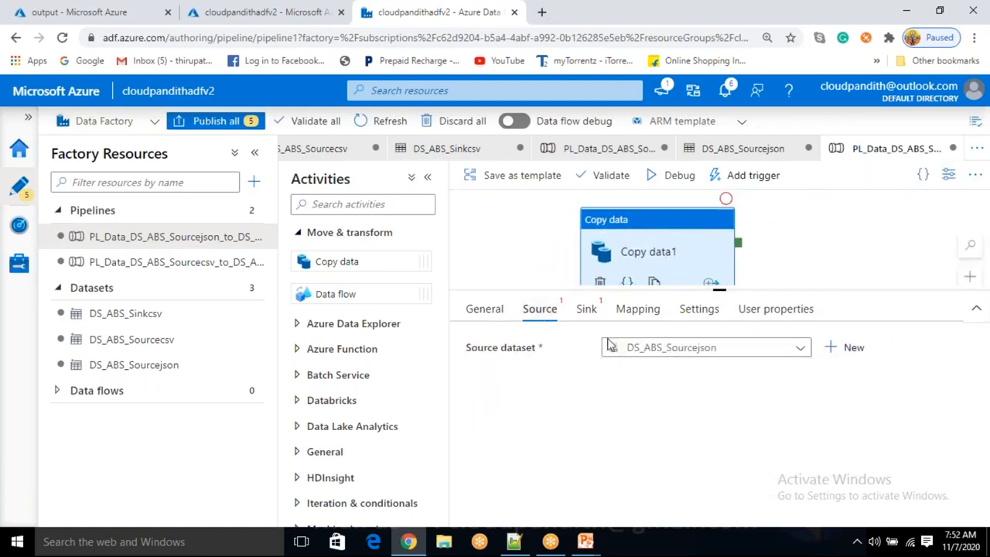
Set the copy activity's sink dataset to DS_ABS_Sinkcsv
{"action": "left_click", "coordinate": [587, 311]}
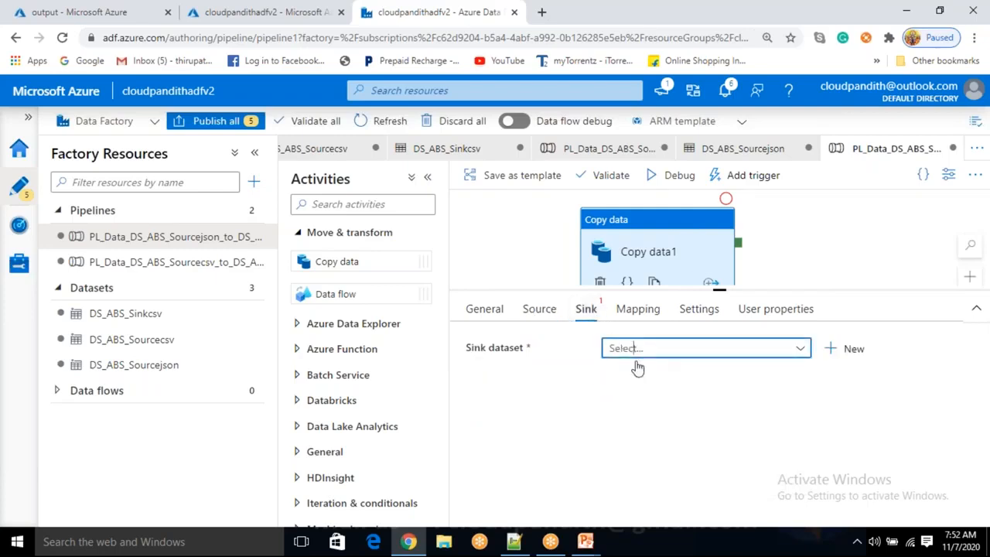
{"action": "left_click", "coordinate": [635, 350]}
{"action": "left_click", "coordinate": [649, 426]}
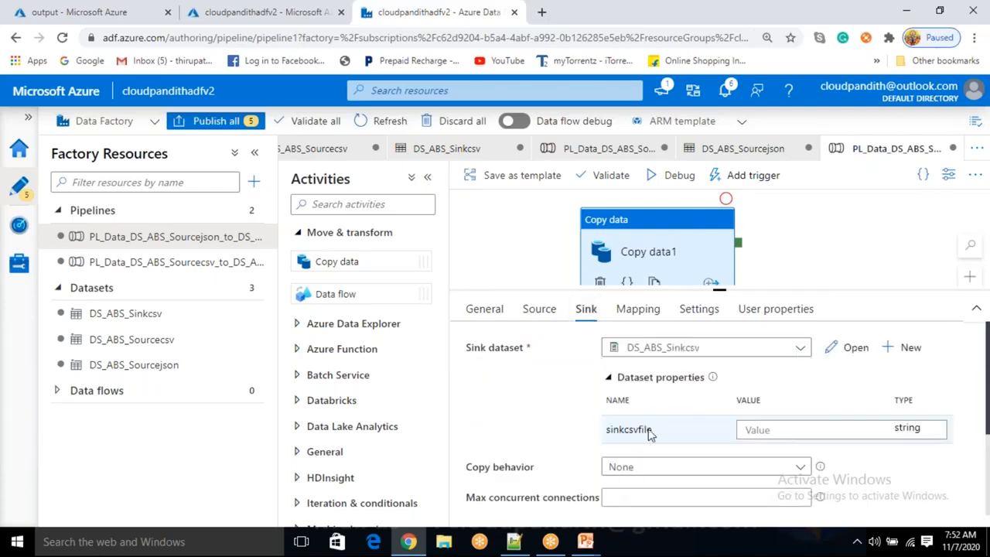
{"action": "left_click", "coordinate": [756, 431]}
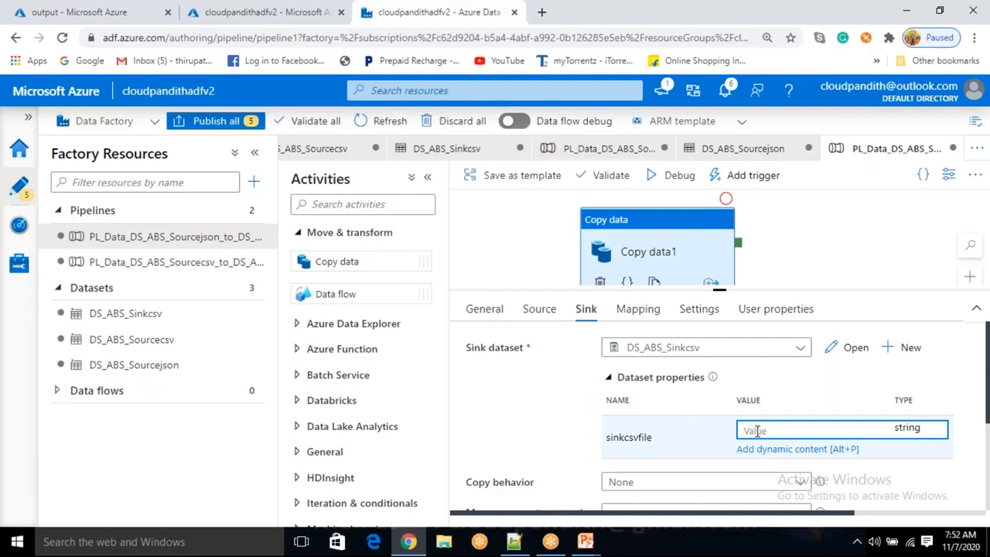
Open the DS_ABS_Sourcejson dataset and add a string parameter named sourcejsonfile
{"action": "left_click", "coordinate": [539, 309]}
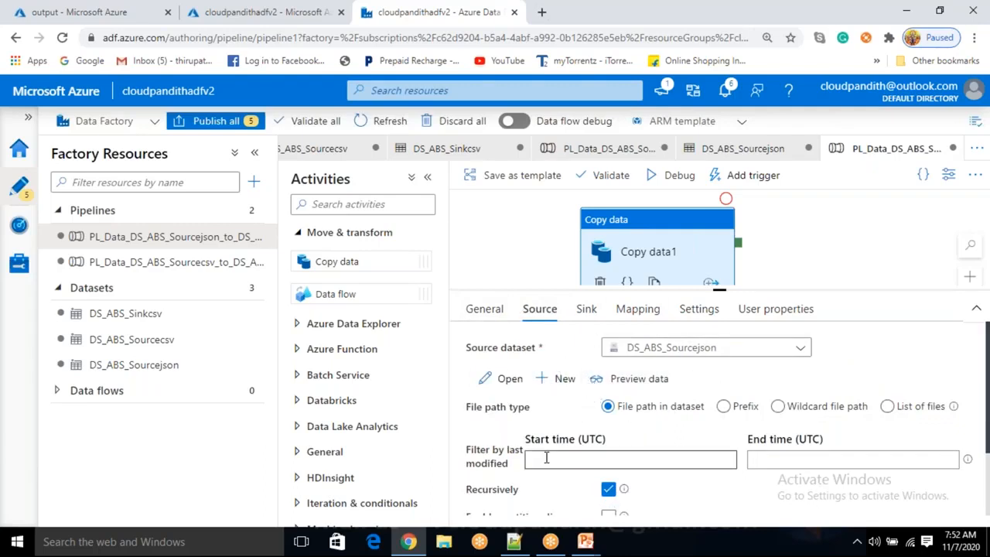
{"action": "left_click", "coordinate": [161, 368]}
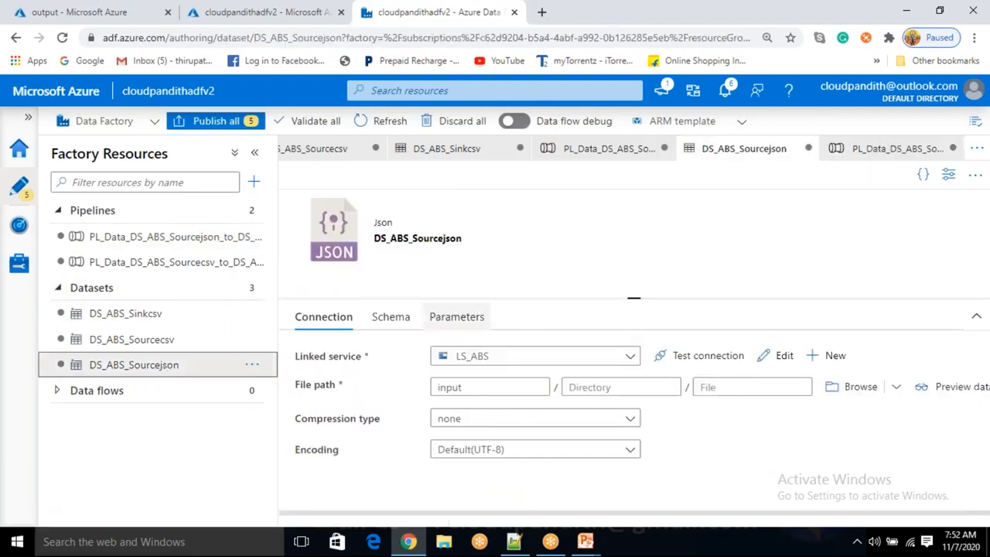
{"action": "left_click", "coordinate": [464, 316]}
{"action": "left_click", "coordinate": [329, 365]}
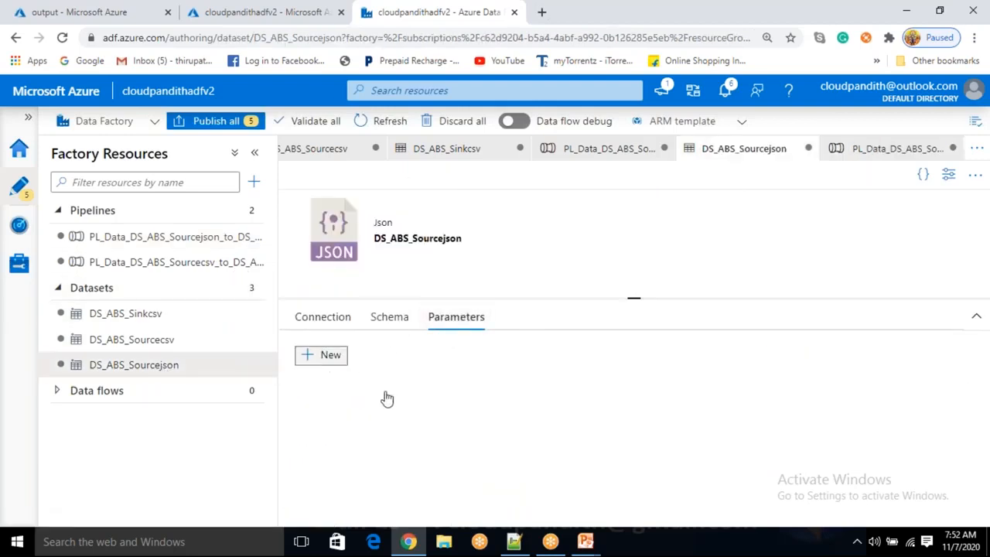
{"action": "left_click", "coordinate": [382, 417]}
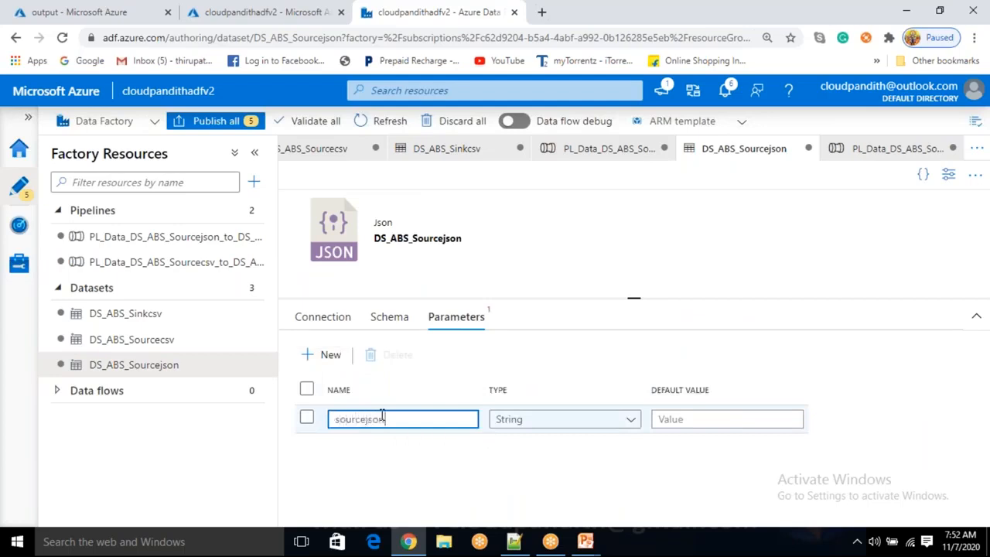
{"action": "type", "text": "sourcejsonfile"}
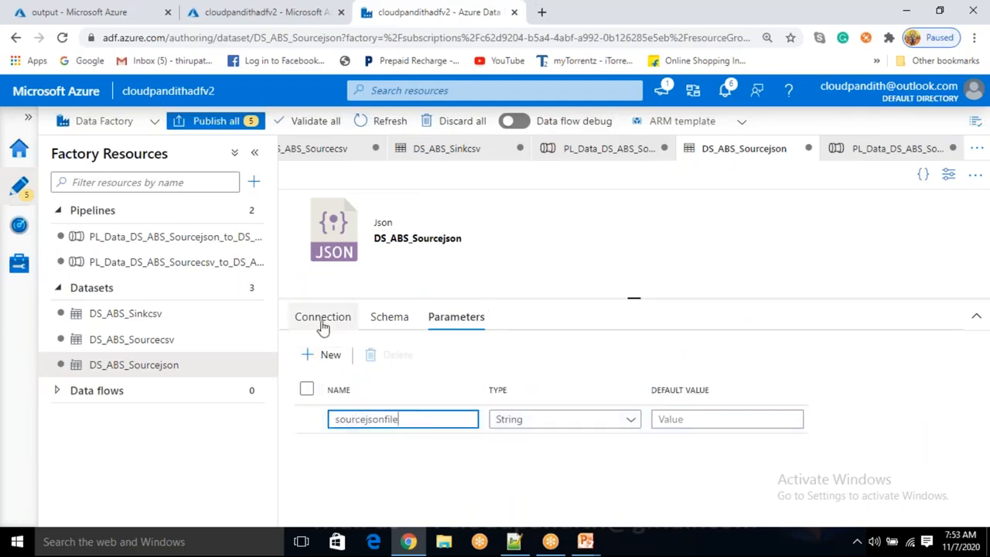
Set the dataset's file name to the sourcejsonfile parameter using dynamic content
{"action": "left_click", "coordinate": [323, 316]}
{"action": "left_click", "coordinate": [703, 390]}
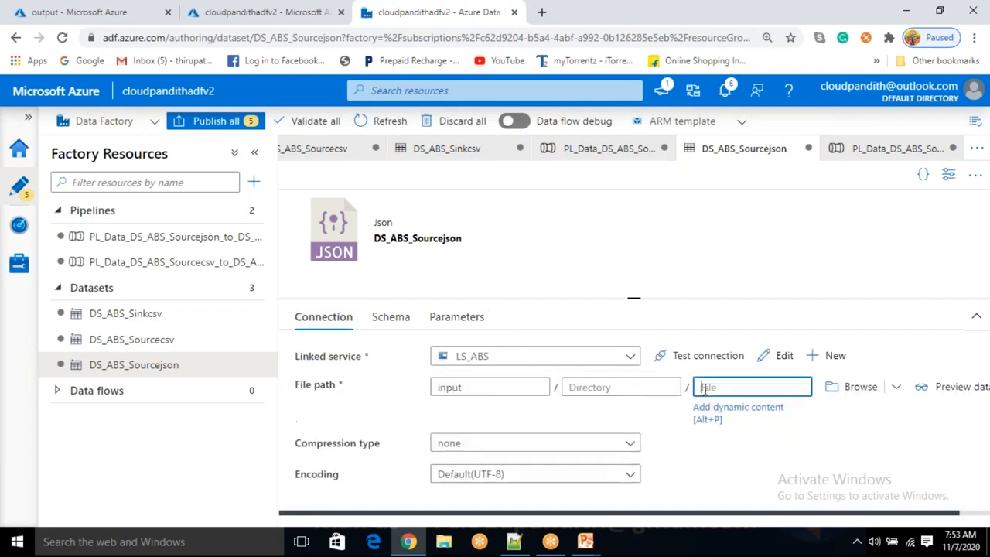
{"action": "left_click", "coordinate": [707, 410]}
{"action": "scroll", "coordinate": [676, 407], "scroll_direction": "down", "scroll_amount": 2}
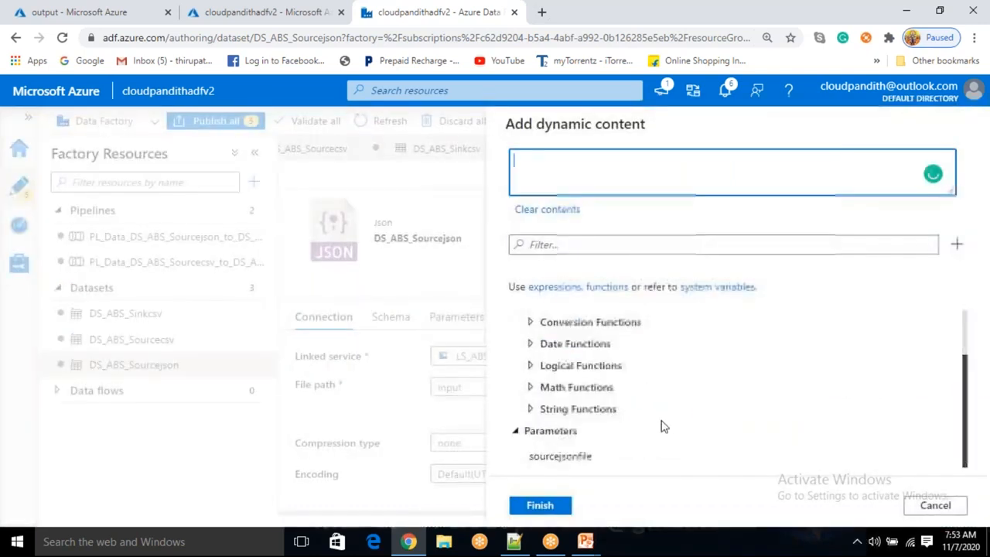
{"action": "left_click", "coordinate": [599, 460]}
{"action": "left_click", "coordinate": [540, 505]}
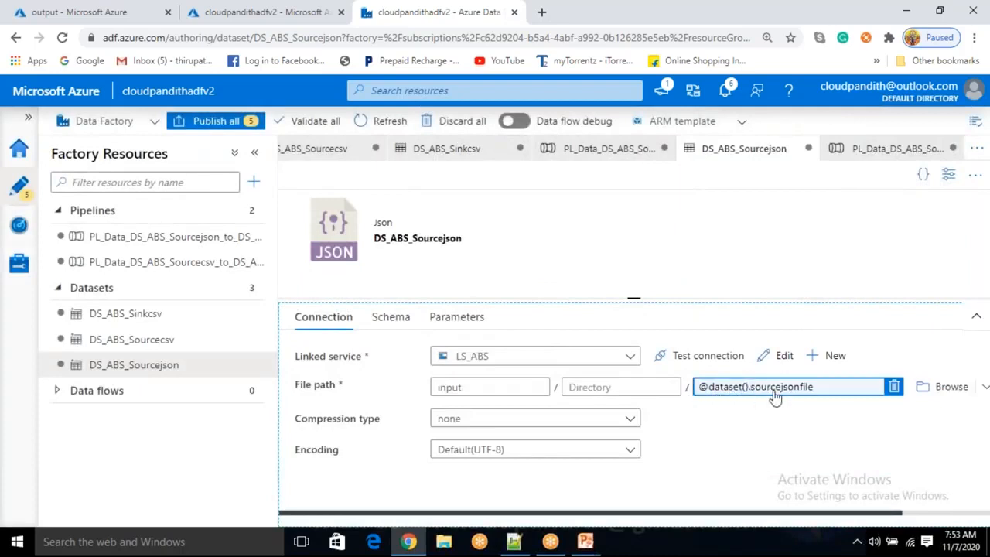
Return to the new pipeline and open the source's sourcejsonfile value field
{"action": "left_click", "coordinate": [203, 245]}
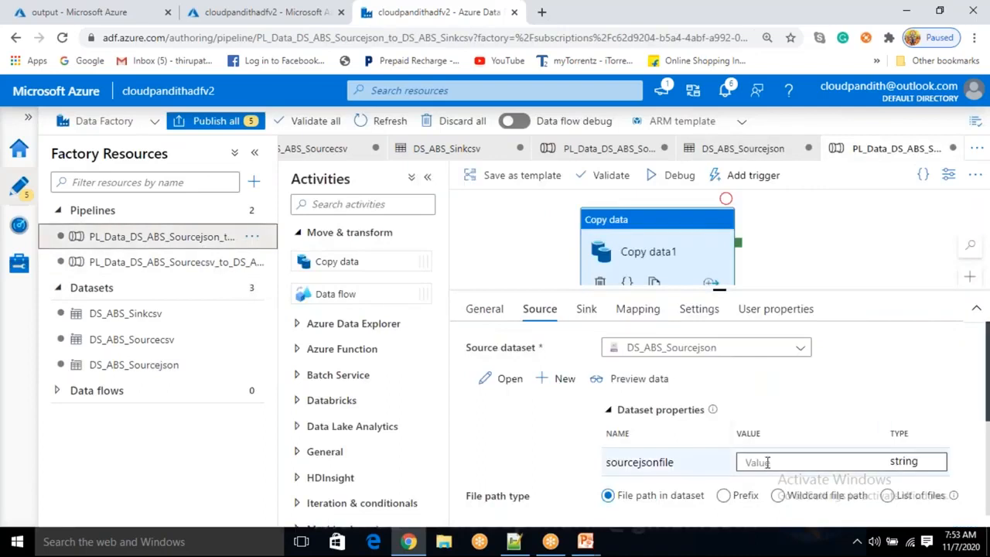
{"action": "left_click", "coordinate": [768, 462]}
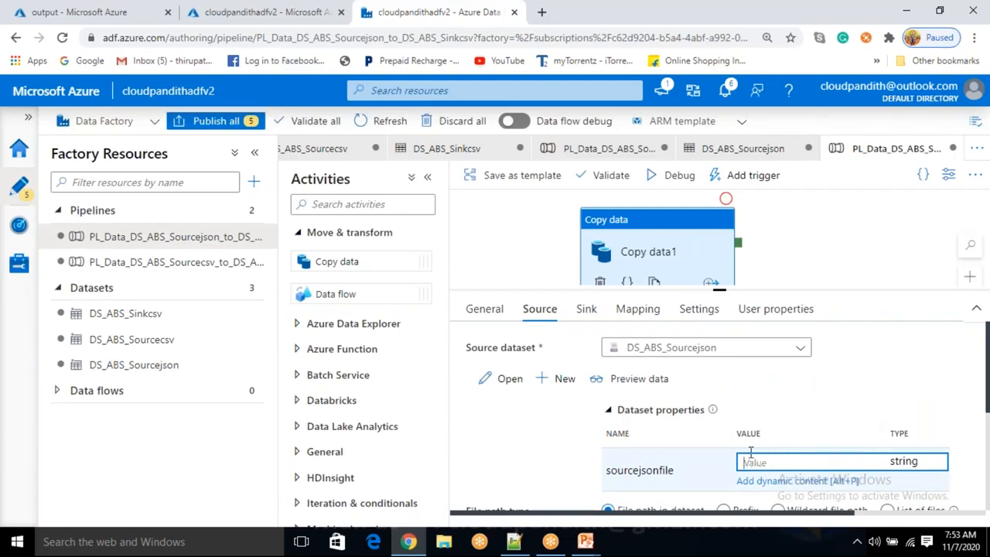
Delete the cloudpandithcust.csv blob from the output container in the Azure portal
{"action": "left_click", "coordinate": [91, 12]}
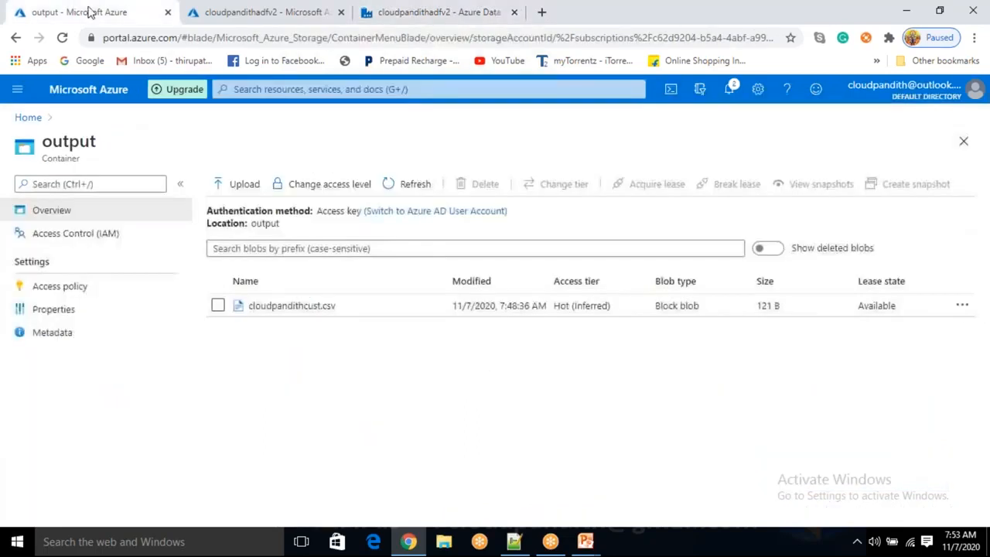
{"action": "left_click", "coordinate": [218, 306]}
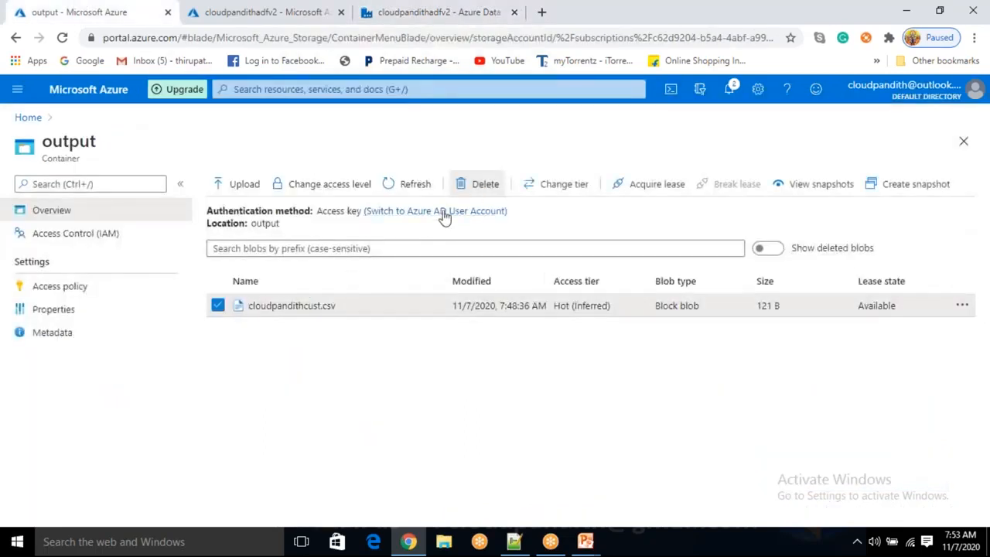
{"action": "left_click", "coordinate": [485, 183]}
{"action": "left_click", "coordinate": [239, 381]}
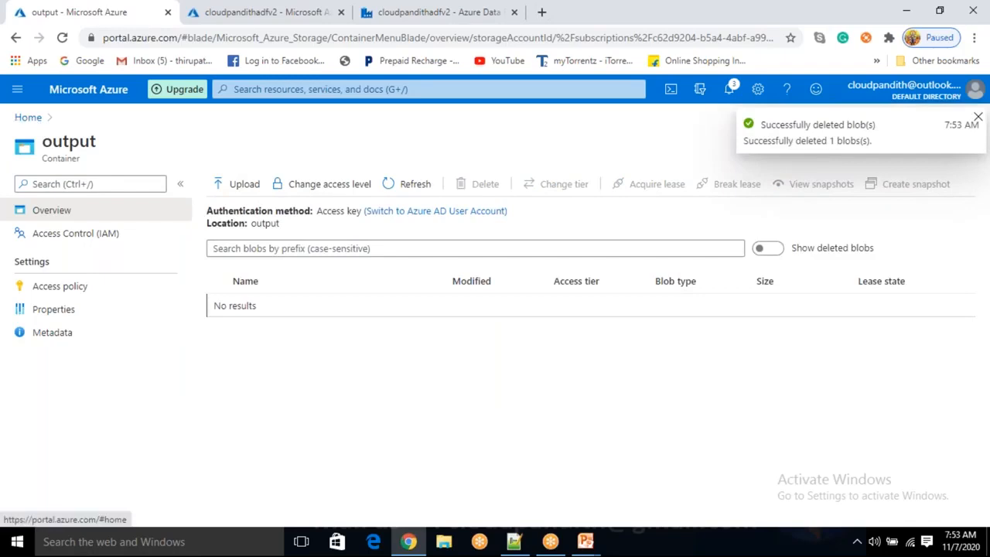
Open the cloudpandithcust storage account from the portal's storage accounts list
{"action": "left_click", "coordinate": [28, 117]}
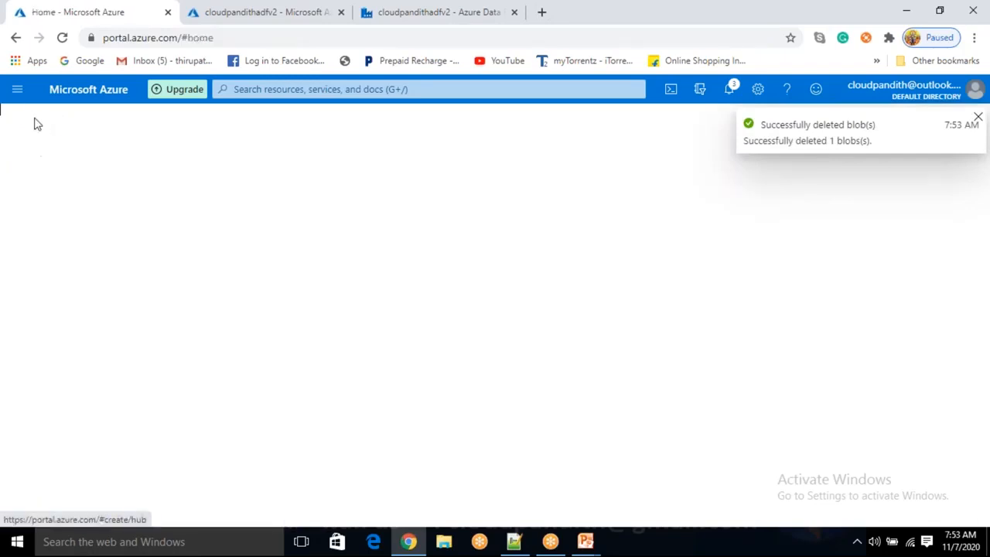
{"action": "left_click", "coordinate": [453, 194]}
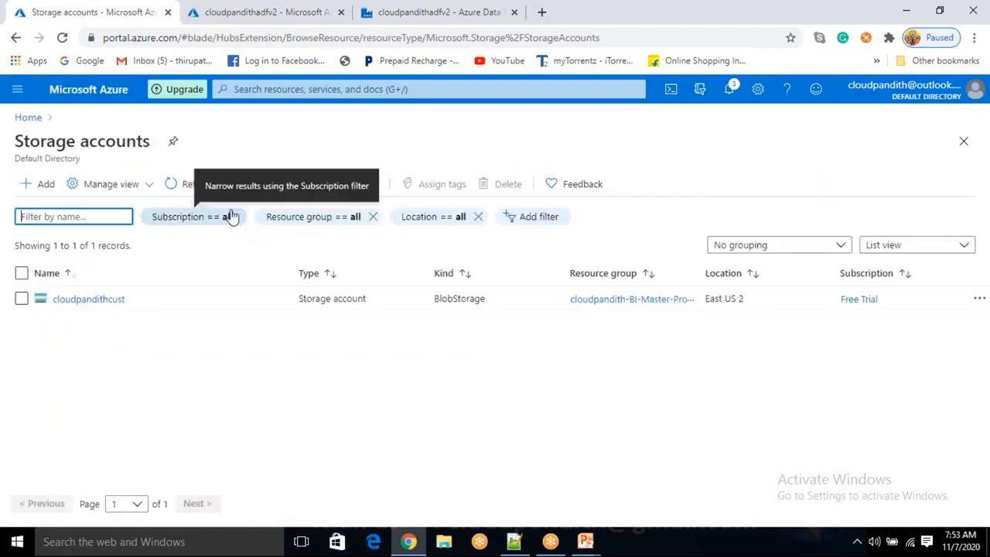
{"action": "left_click", "coordinate": [98, 299]}
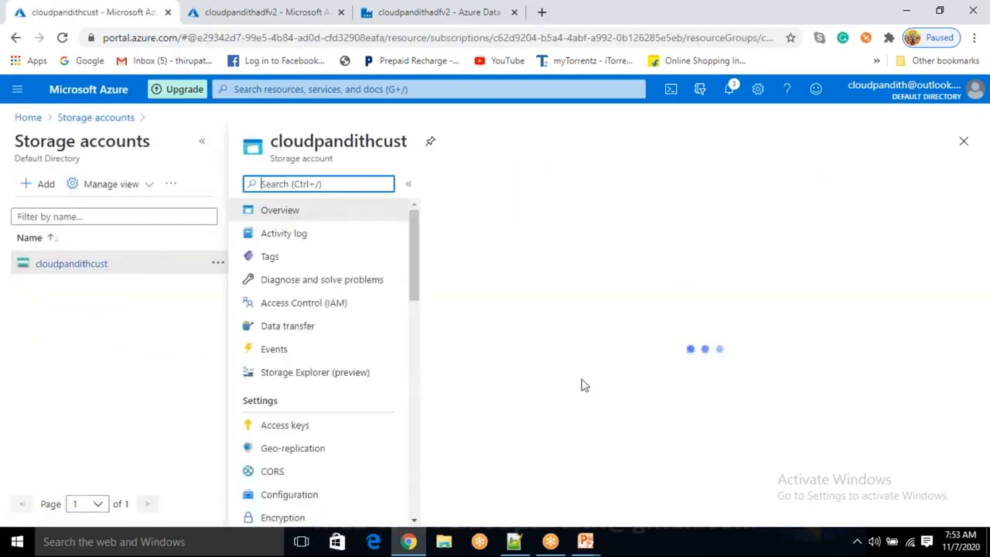
Check the input container's files, then set the source's sourcejsonfile parameter to sales.json in the pipeline
{"action": "left_click", "coordinate": [508, 508]}
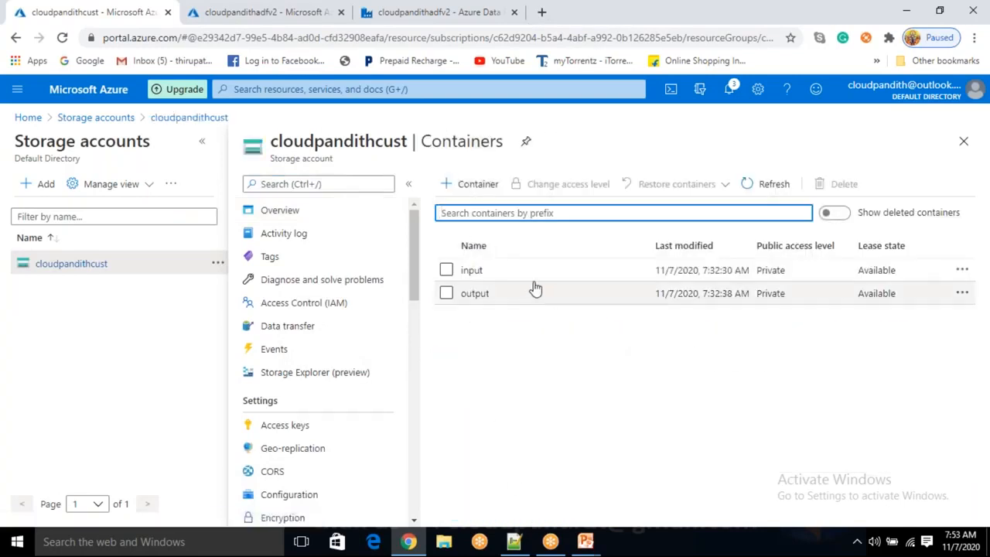
{"action": "left_click", "coordinate": [531, 273]}
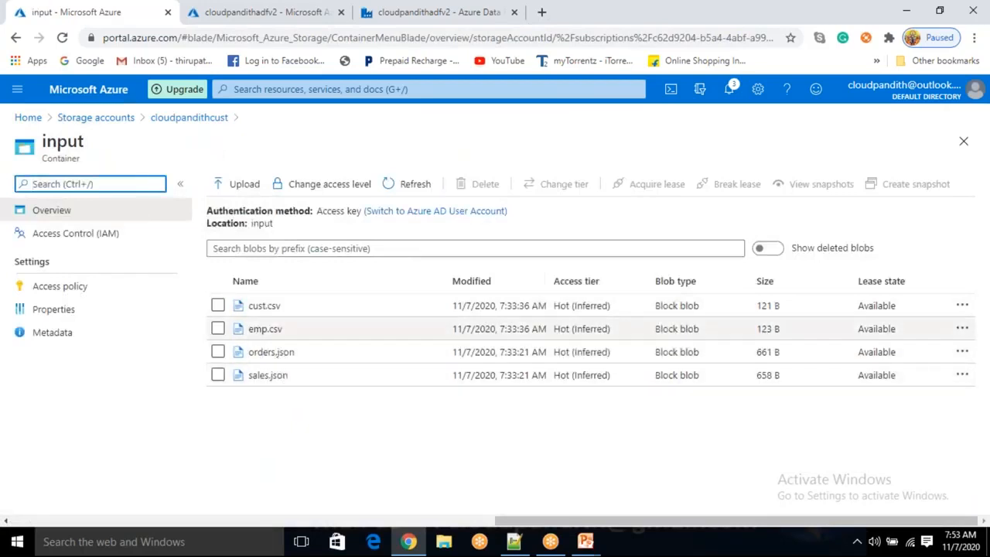
{"action": "left_click", "coordinate": [392, 21]}
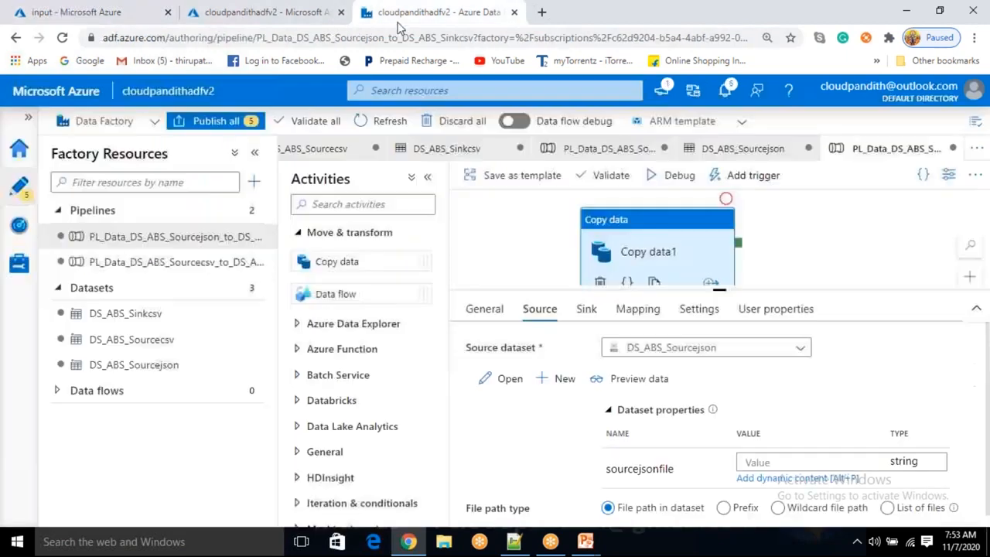
{"action": "left_click", "coordinate": [770, 462]}
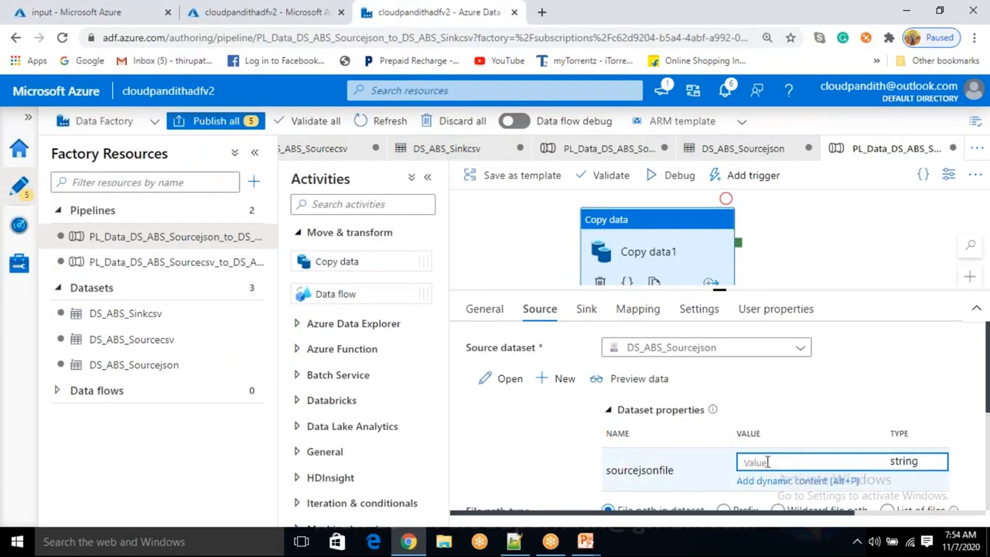
{"action": "type", "text": "sales.json"}
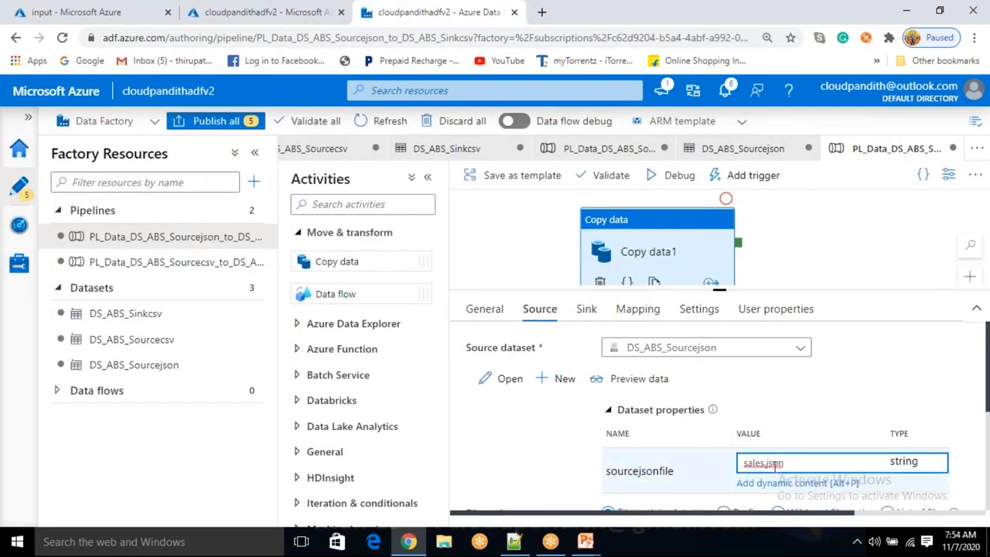
Set the sink's sinkcsvfile parameter to cloudpandithsales.csv
{"action": "left_click", "coordinate": [589, 309]}
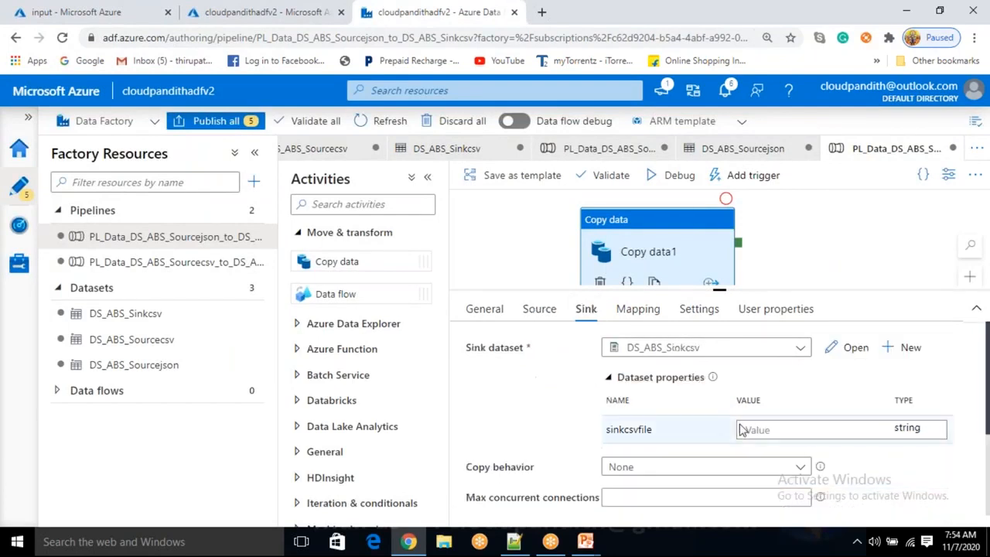
{"action": "left_click", "coordinate": [776, 429]}
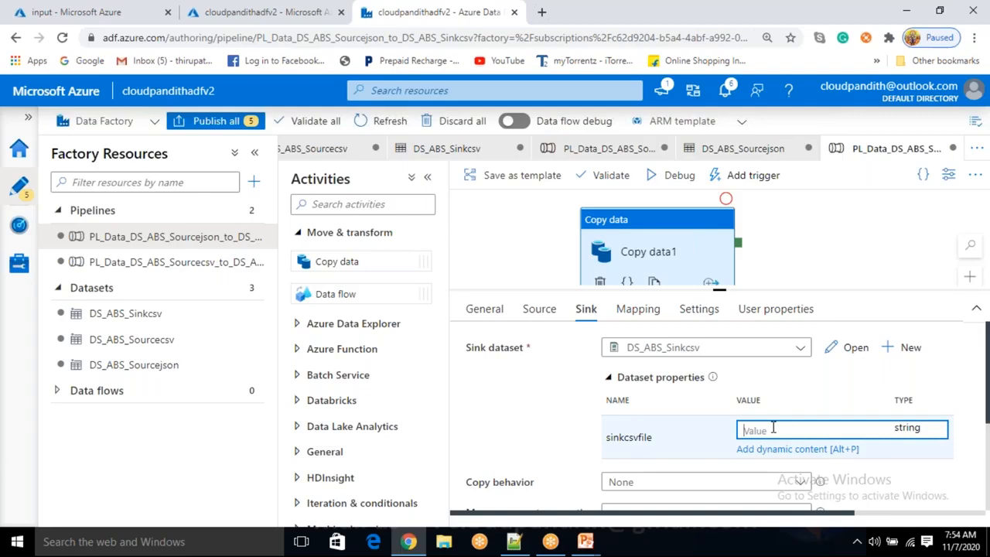
{"action": "type", "text": "sales.csv"}
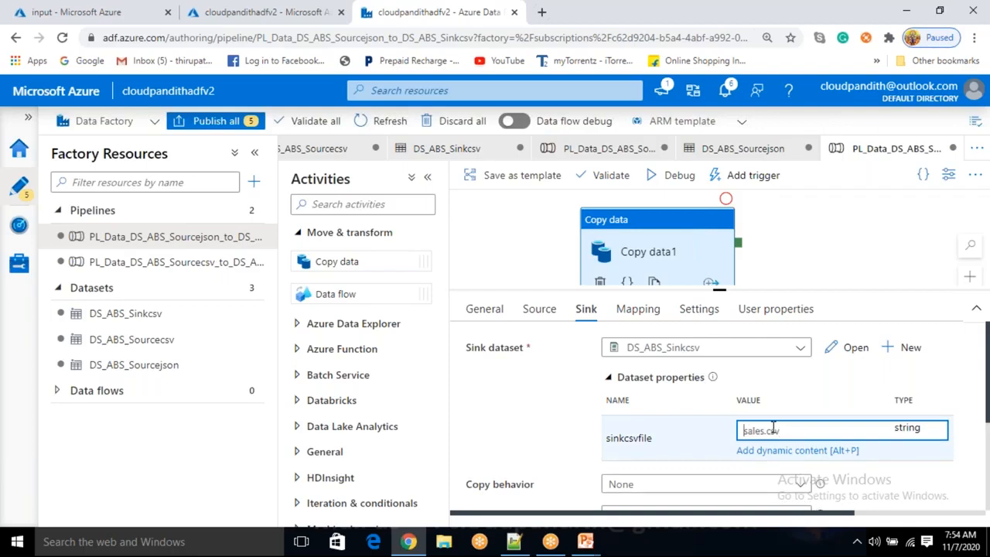
{"action": "type", "text": "cloudpandioth"}
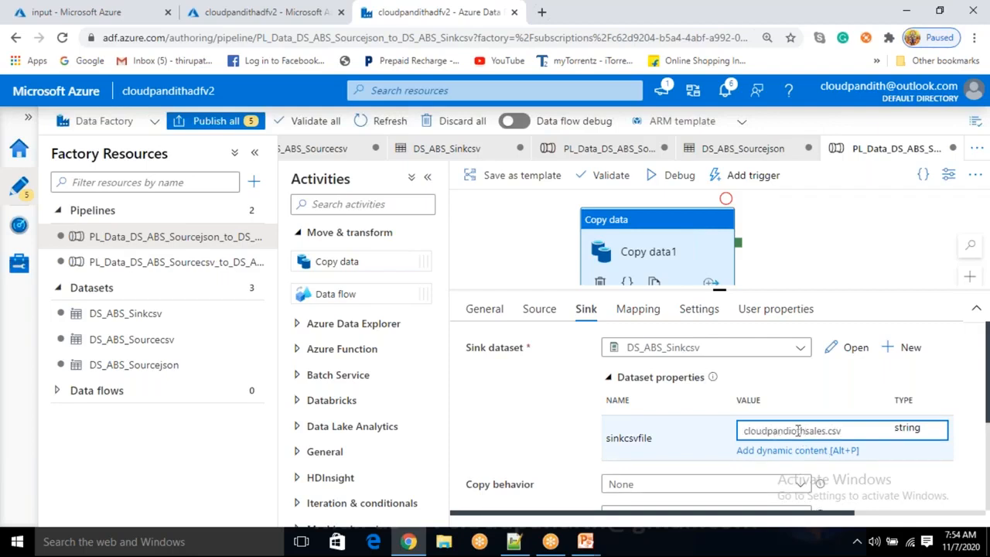
{"action": "key", "text": "BackSpace"}
{"action": "left_click", "coordinate": [944, 375]}
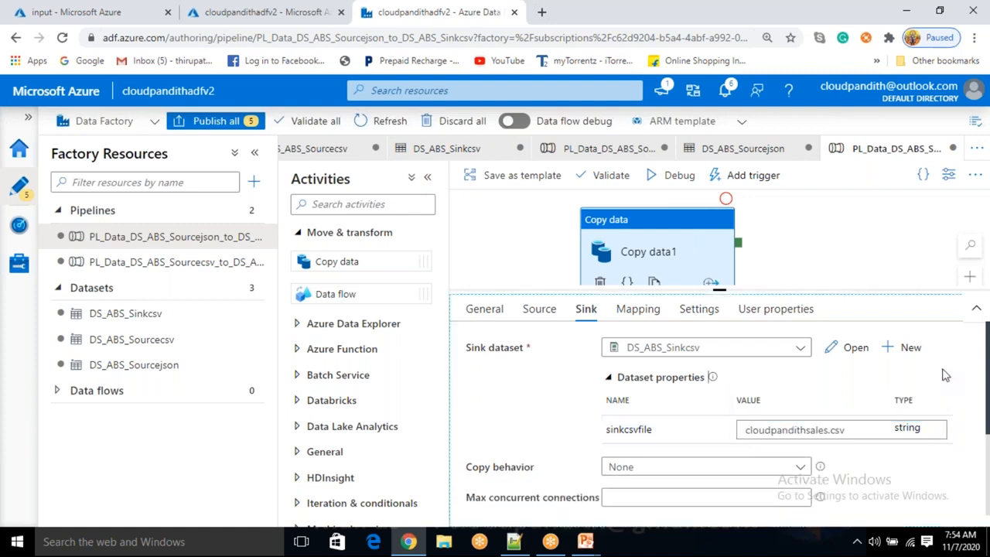
Debug the pipeline and select the sinkcsvfile value text in the copy activity's sink settings
{"action": "left_click", "coordinate": [674, 176]}
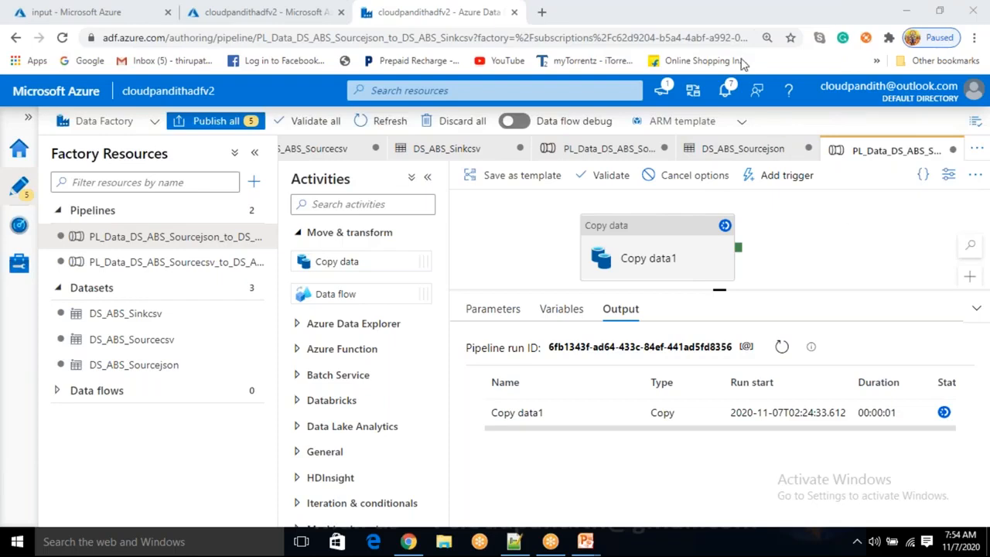
{"action": "left_click", "coordinate": [681, 239]}
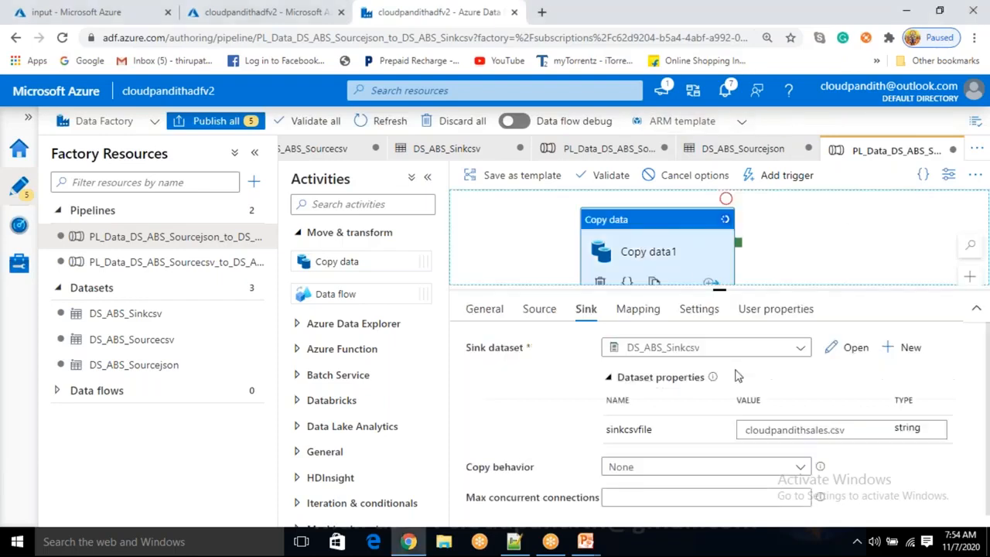
{"action": "left_click", "coordinate": [759, 428]}
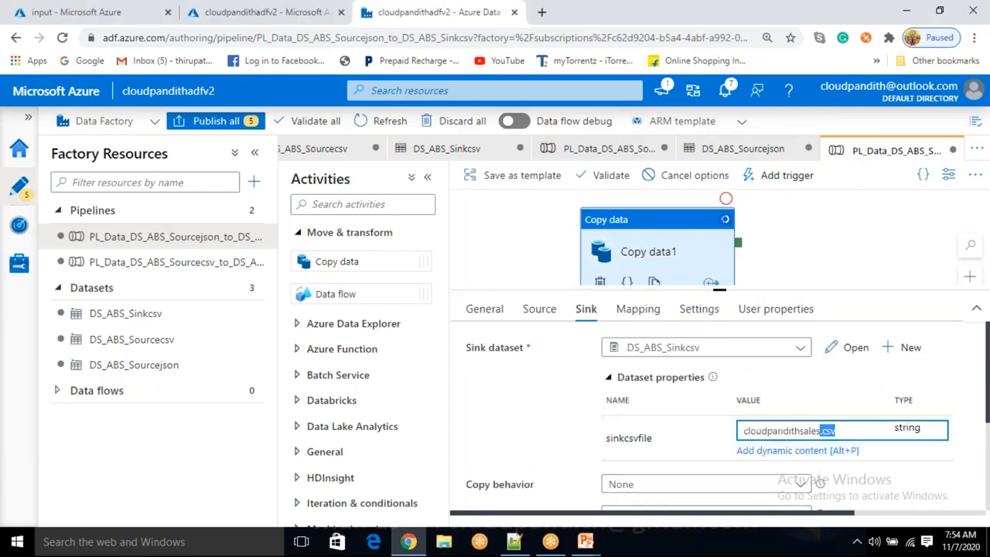
{"action": "double_click", "coordinate": [798, 434]}
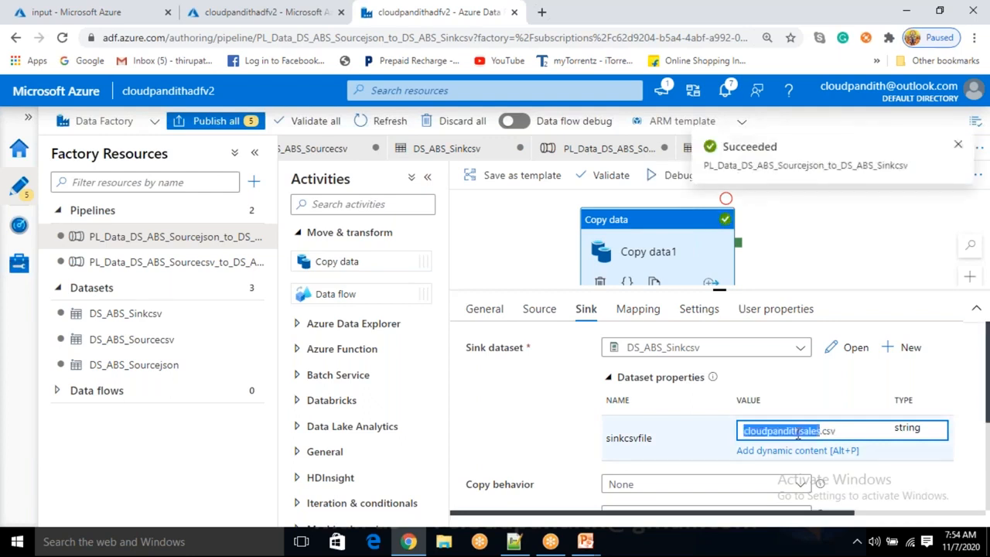
{"action": "left_click_drag", "start_coordinate": [837, 431], "coordinate": [743, 431]}
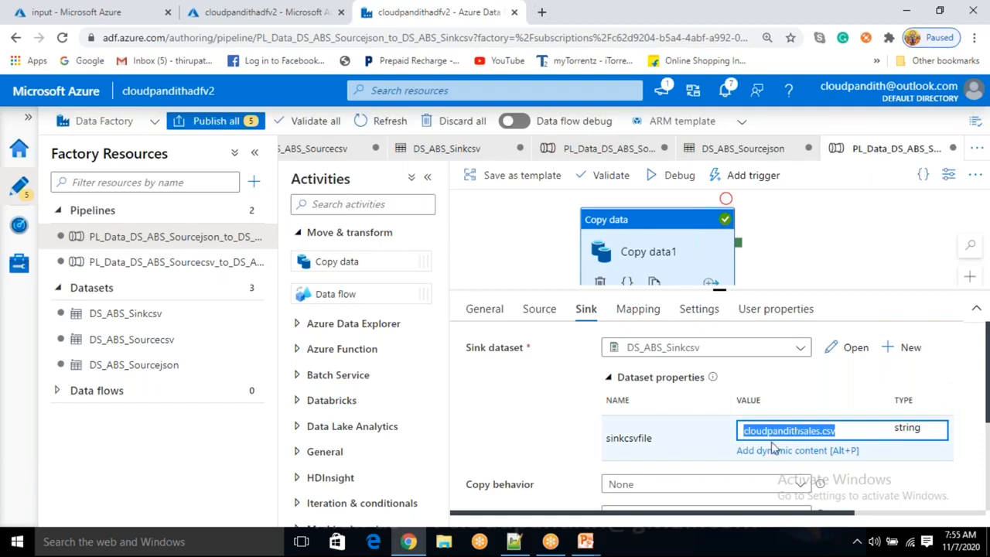
{"action": "left_click", "coordinate": [798, 265]}
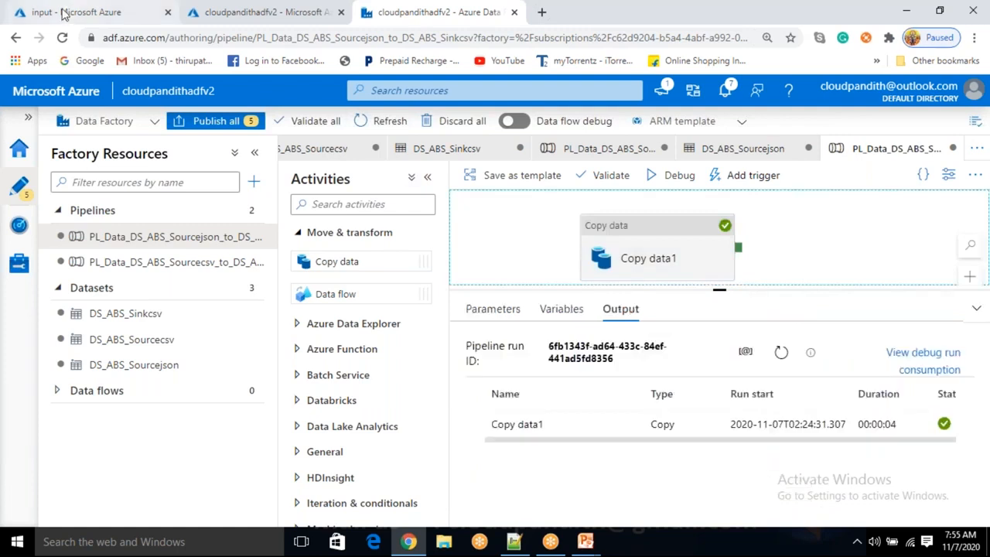
Open the cloudpandithsales.csv blob in the output container and view its contents in the editor
{"action": "left_click", "coordinate": [72, 12]}
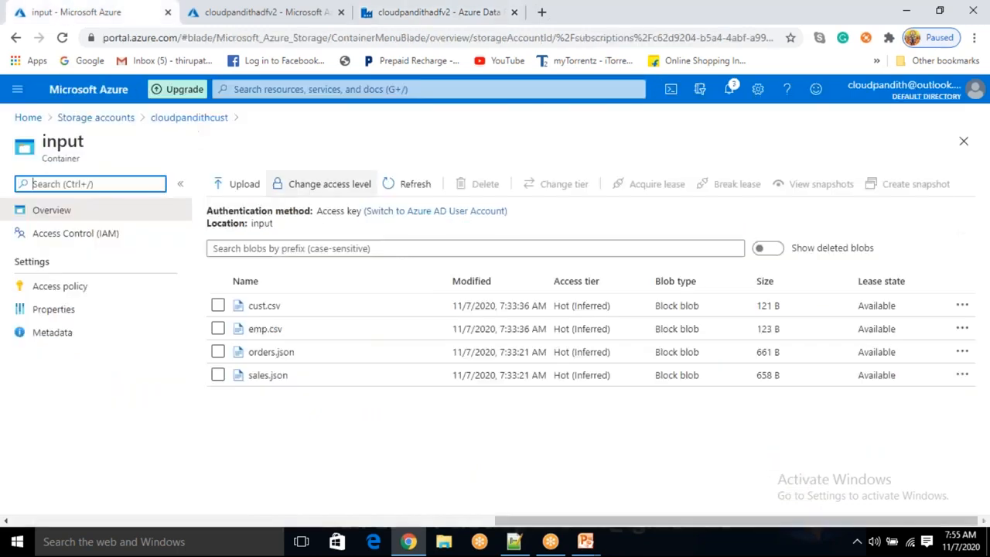
{"action": "left_click", "coordinate": [210, 120]}
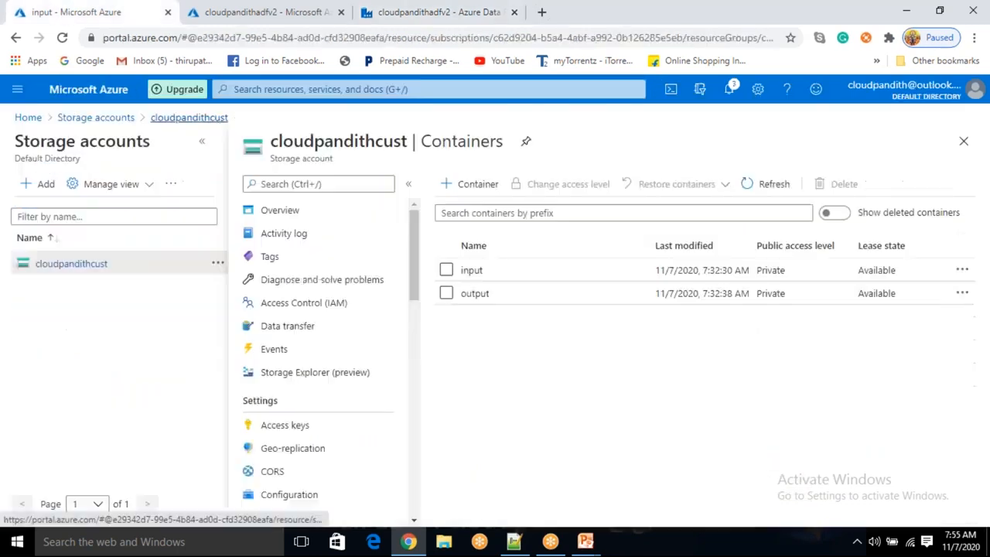
{"action": "left_click", "coordinate": [481, 295]}
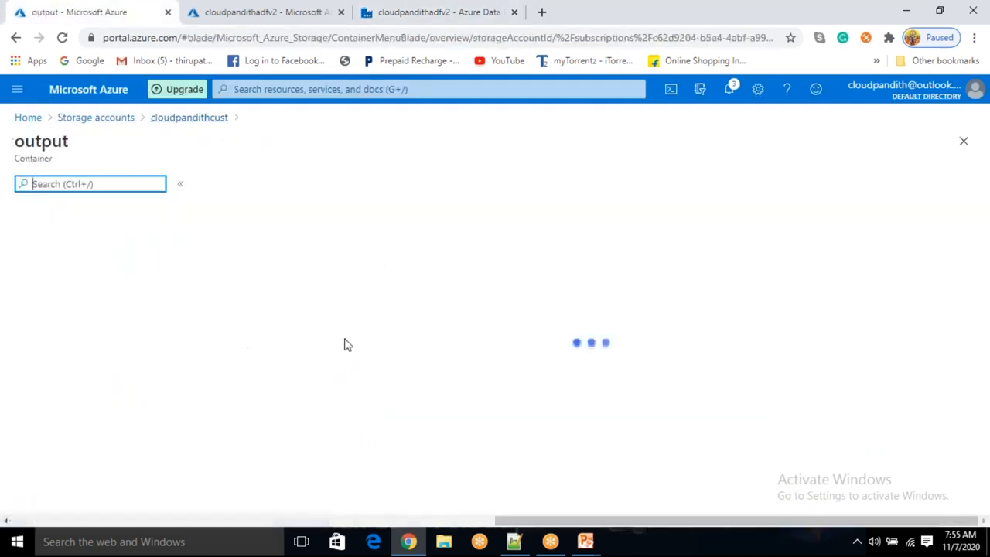
{"action": "left_click", "coordinate": [334, 308]}
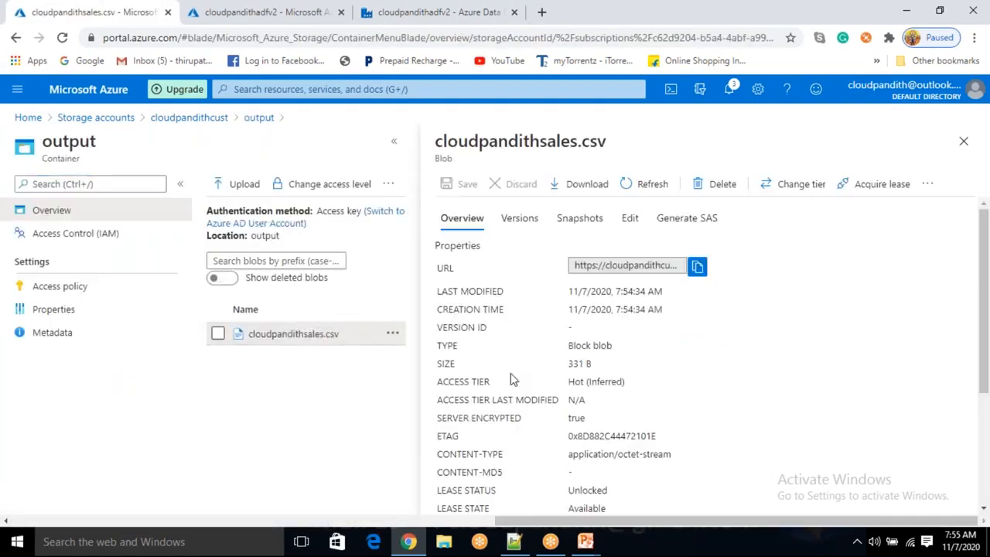
{"action": "left_click", "coordinate": [632, 220]}
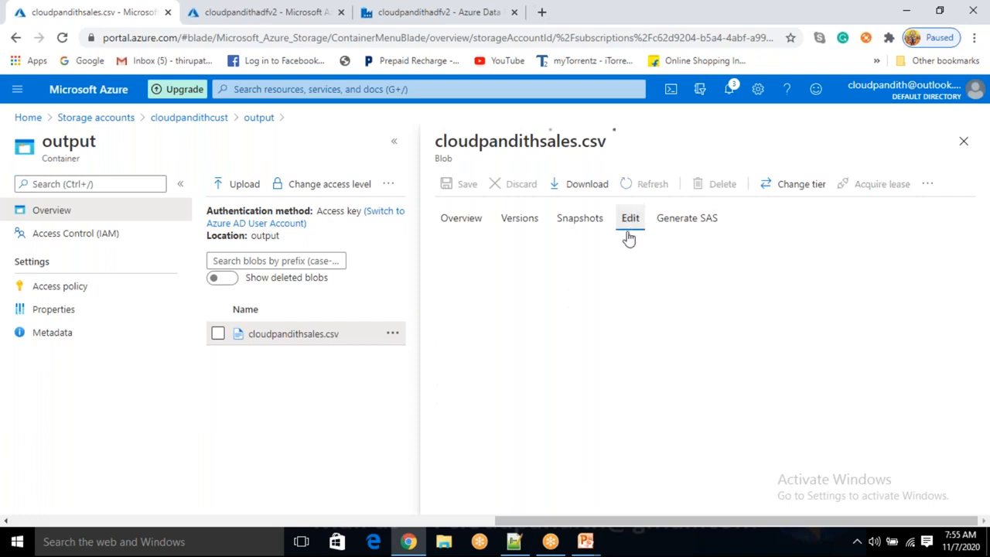
{"action": "left_click_drag", "start_coordinate": [741, 331], "coordinate": [482, 246]}
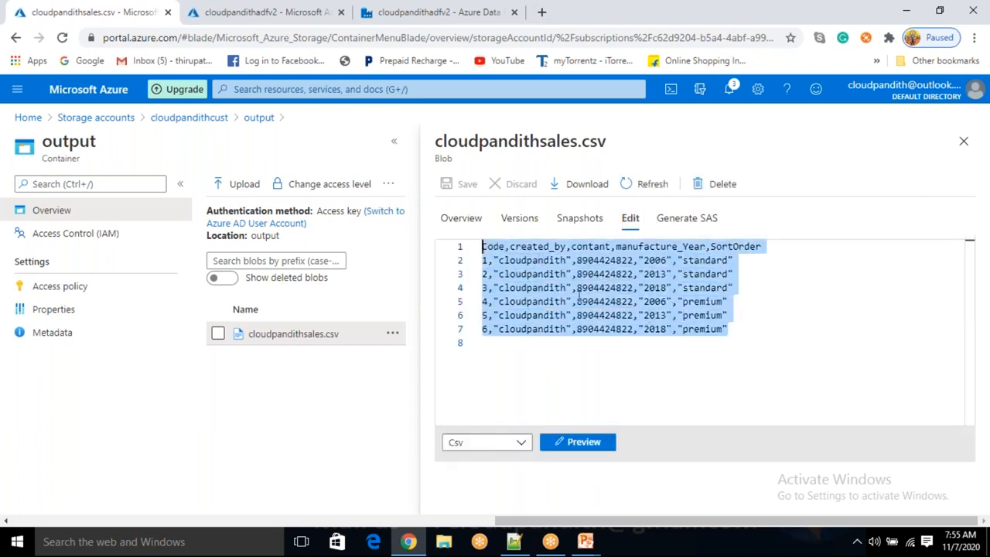
{"action": "left_click", "coordinate": [656, 350]}
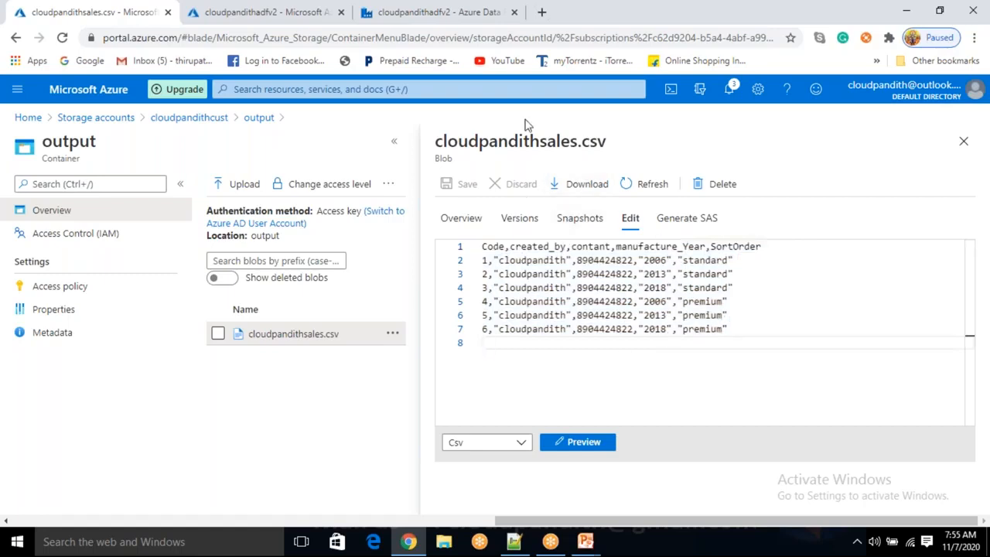
{"action": "left_click_drag", "start_coordinate": [496, 137], "coordinate": [606, 130]}
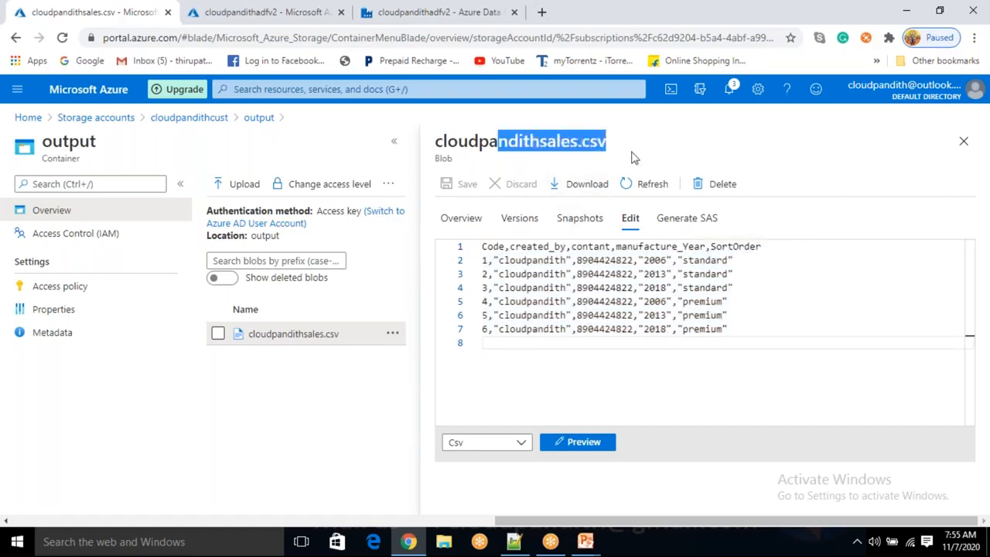
{"action": "mouse_move", "coordinate": [482, 247]}
{"action": "left_mouse_down"}
{"action": "mouse_move", "coordinate": [675, 317]}
{"action": "mouse_move", "coordinate": [728, 331]}
{"action": "mouse_move", "coordinate": [780, 327]}
{"action": "mouse_move", "coordinate": [541, 313]}
{"action": "mouse_move", "coordinate": [477, 259]}
{"action": "left_mouse_up"}
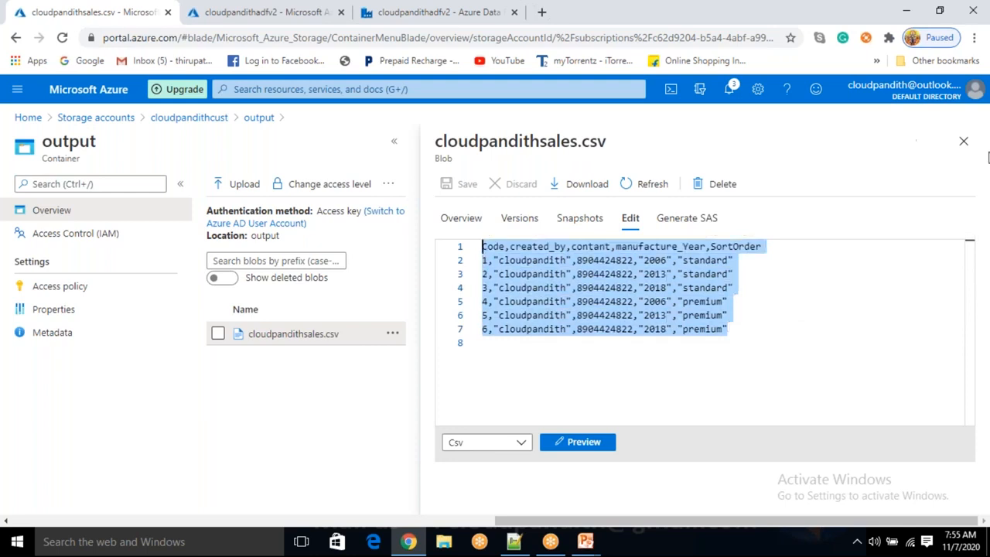
{"action": "left_click", "coordinate": [963, 143]}
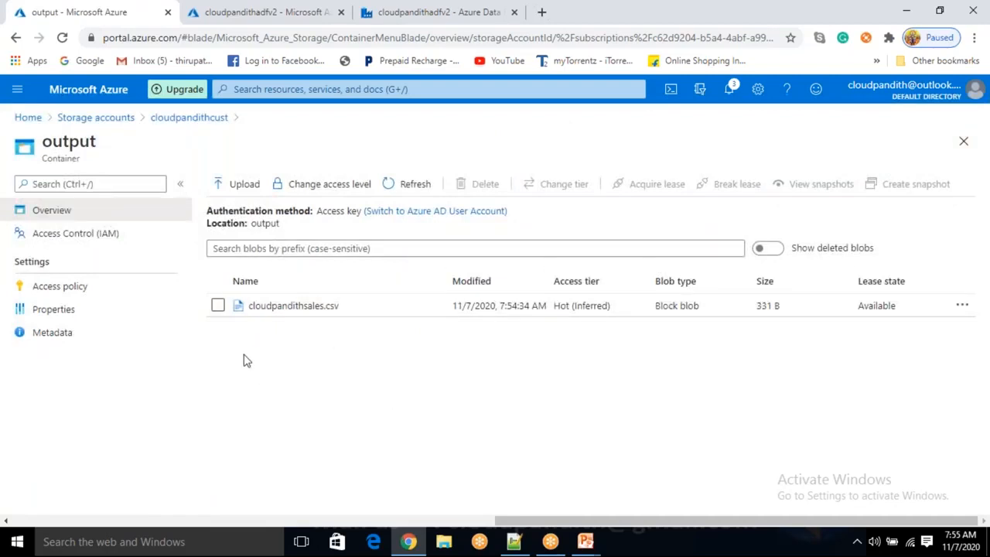
Delete the cloudpandithsales.csv blob from the output container
{"action": "left_click", "coordinate": [218, 306]}
{"action": "left_click", "coordinate": [468, 189]}
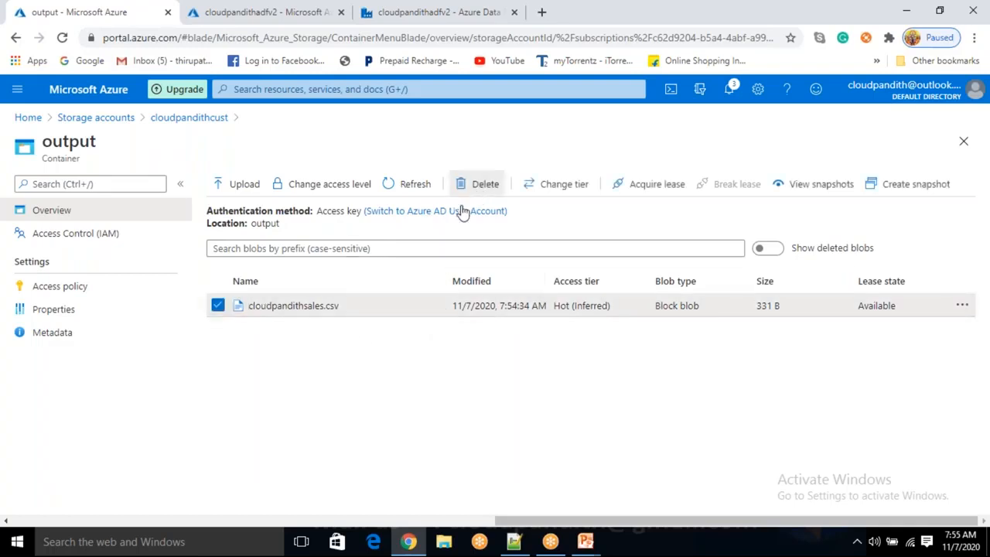
{"action": "left_click", "coordinate": [237, 379]}
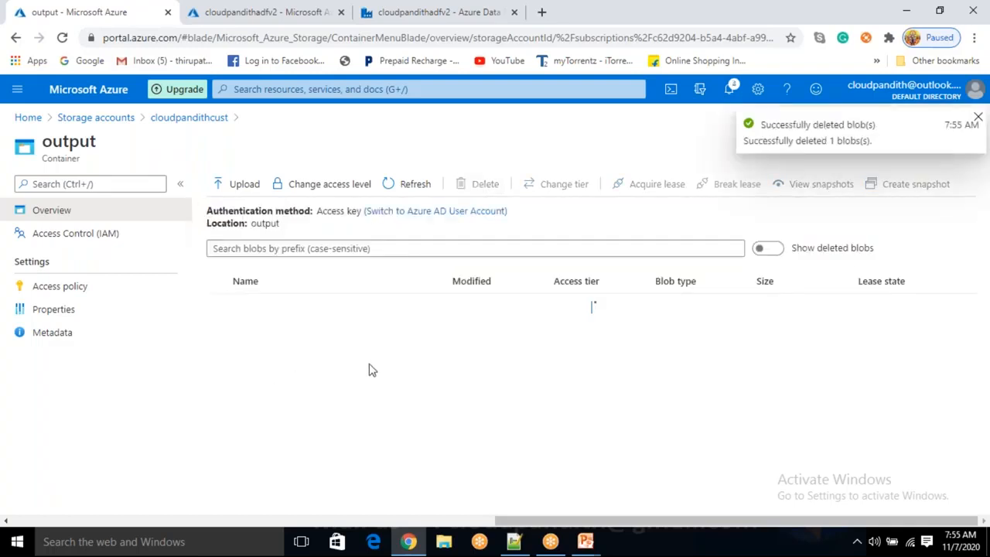
Return to the pipeline and reopen the copy activity's sink settings
{"action": "left_click", "coordinate": [443, 13]}
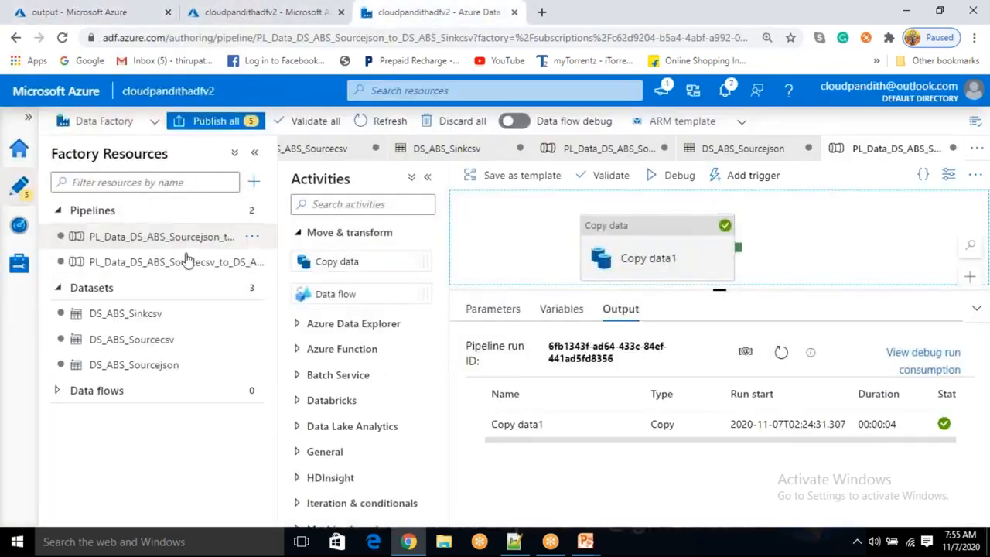
{"action": "left_click_drag", "start_coordinate": [719, 295], "coordinate": [719, 341]}
{"action": "left_click", "coordinate": [708, 247]}
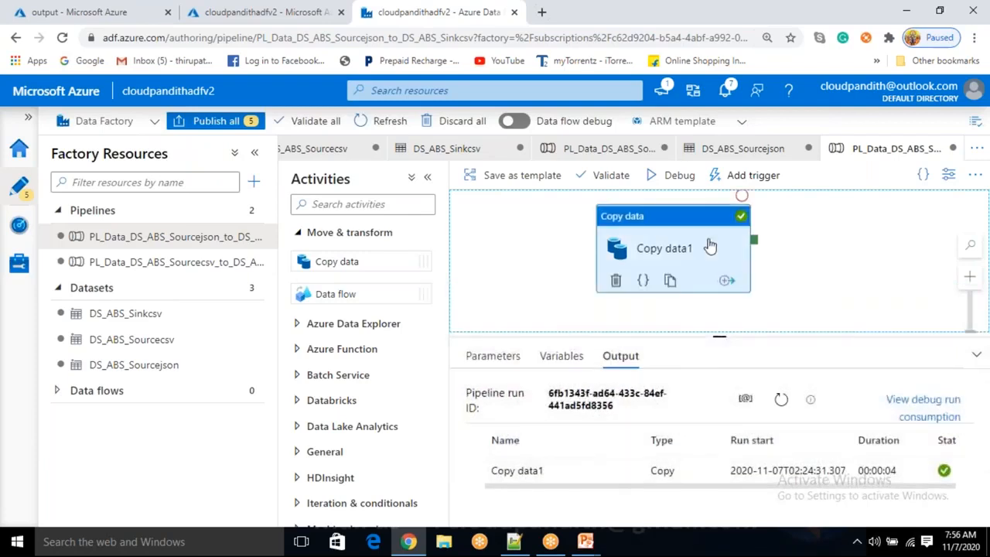
{"action": "left_click", "coordinate": [753, 257]}
{"action": "left_click", "coordinate": [677, 245]}
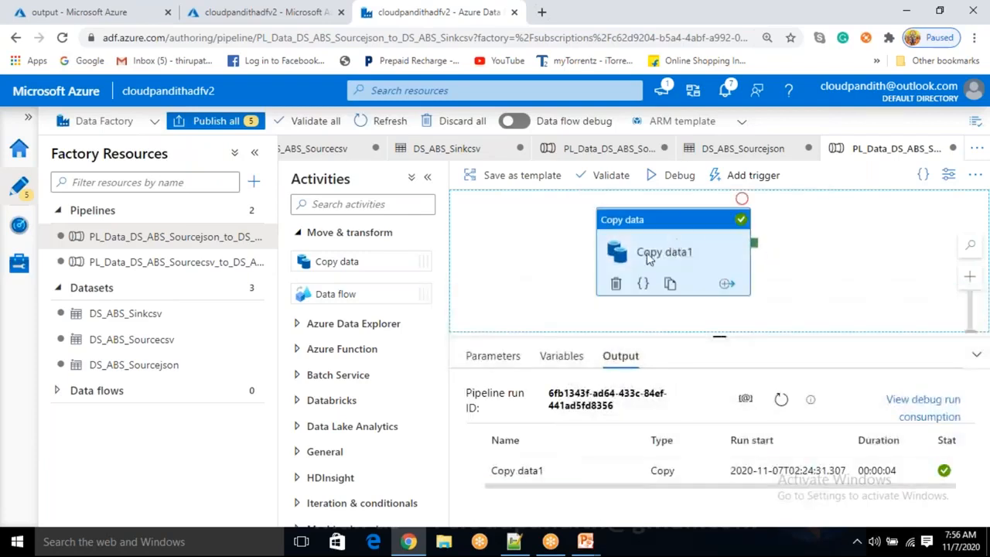
{"action": "left_click", "coordinate": [650, 258]}
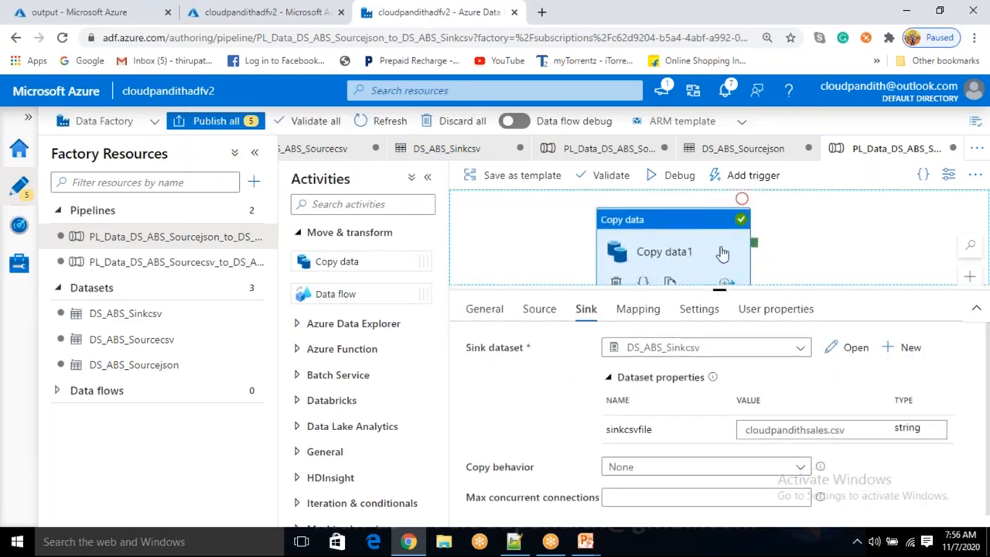
{"action": "left_click", "coordinate": [816, 235]}
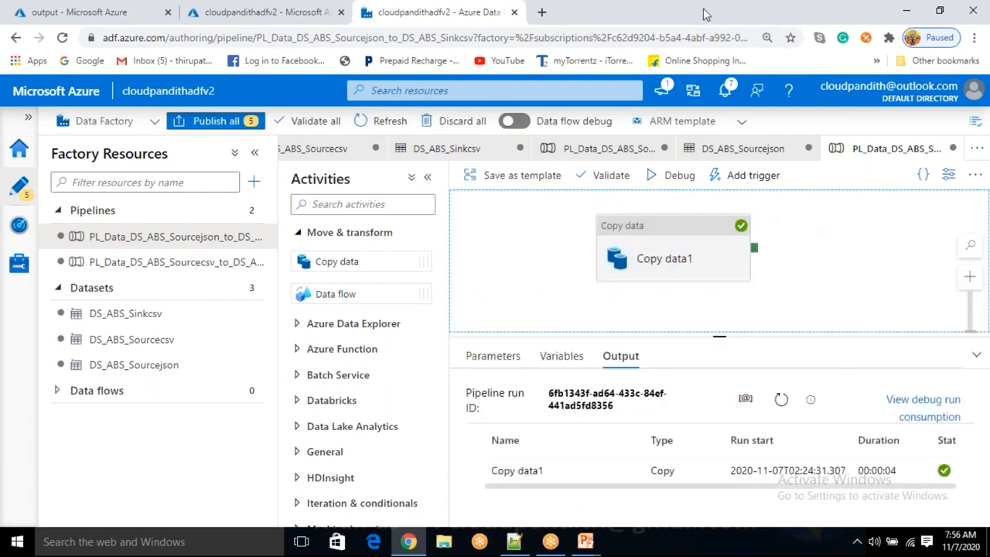
{"action": "key", "text": "alt+Tab"}
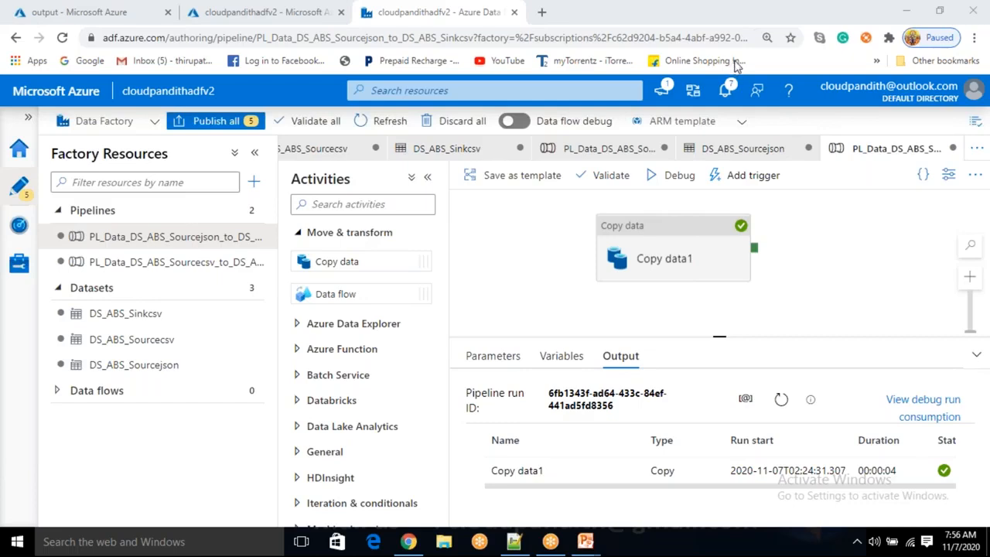
{"action": "left_click", "coordinate": [665, 262]}
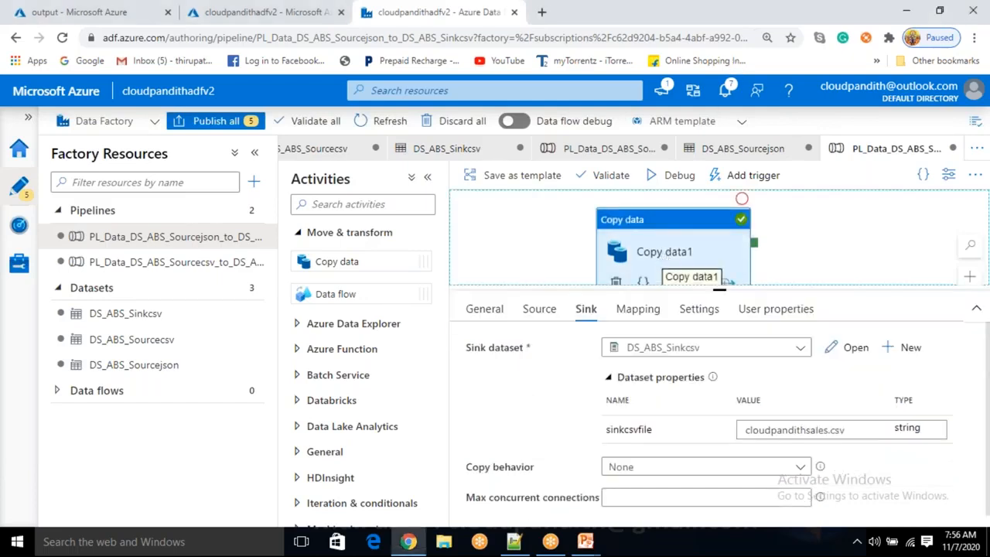
Set the copy activity's sinkcsvfile value to cloudpandithsales without the extension and debug the pipeline
{"action": "left_click", "coordinate": [851, 427]}
{"action": "left_click", "coordinate": [850, 427]}
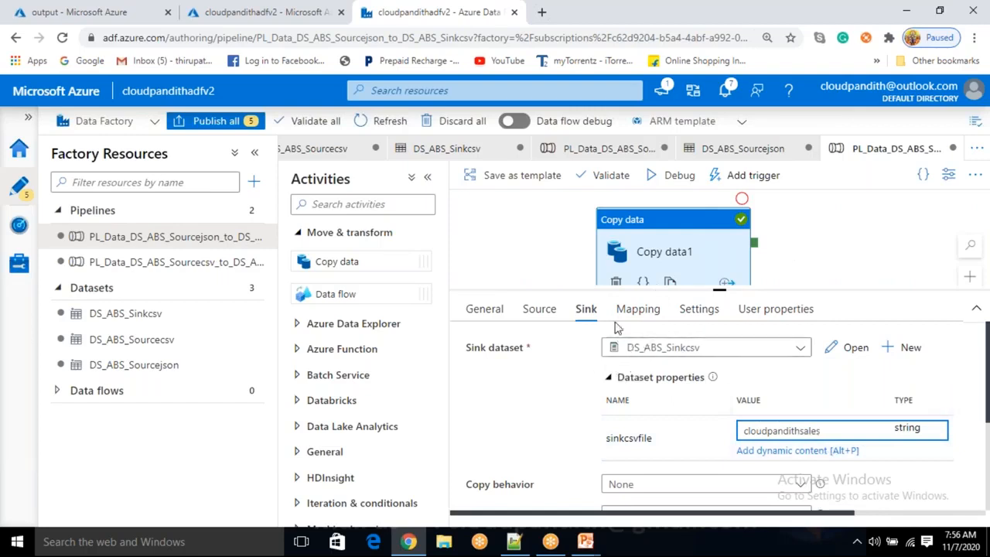
{"action": "left_click", "coordinate": [539, 316]}
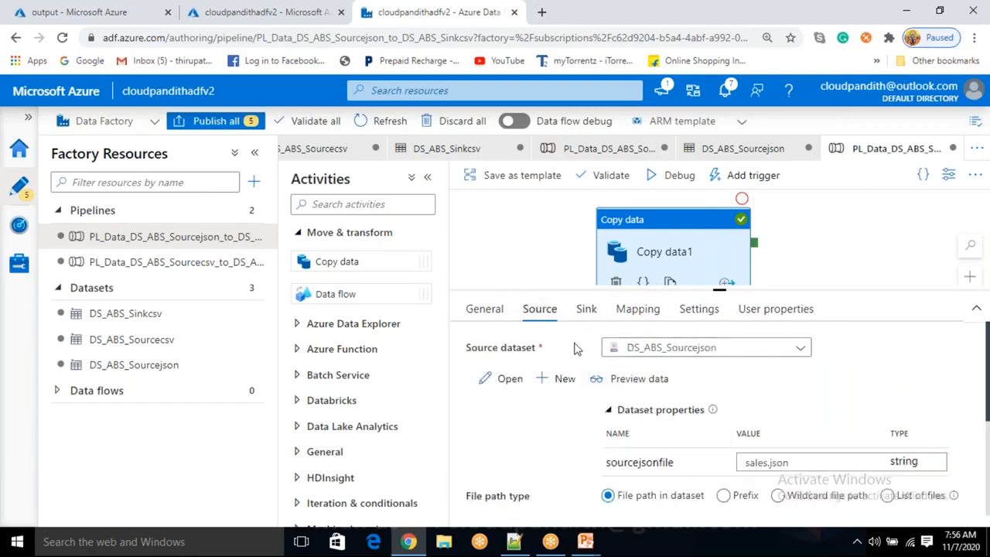
{"action": "left_click", "coordinate": [585, 310]}
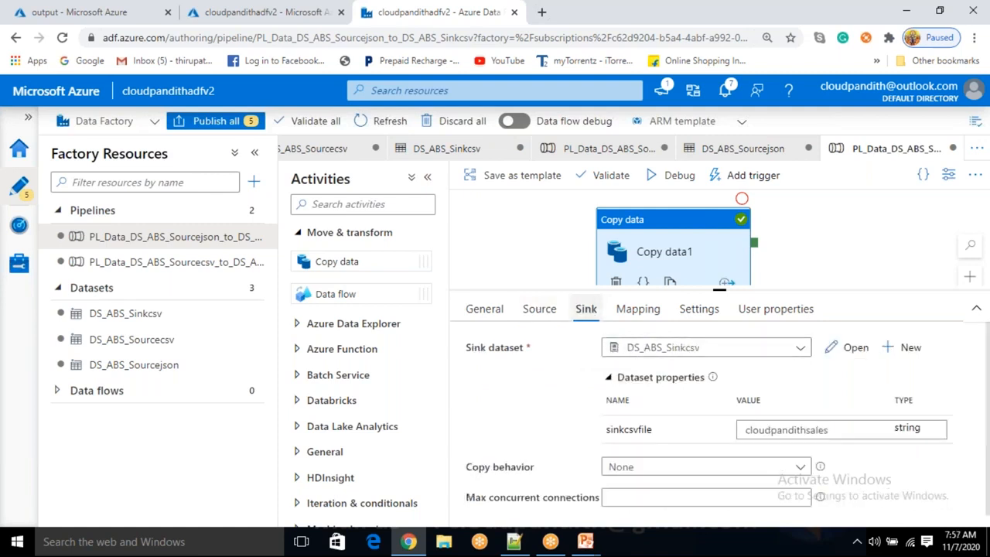
{"action": "left_click", "coordinate": [835, 429]}
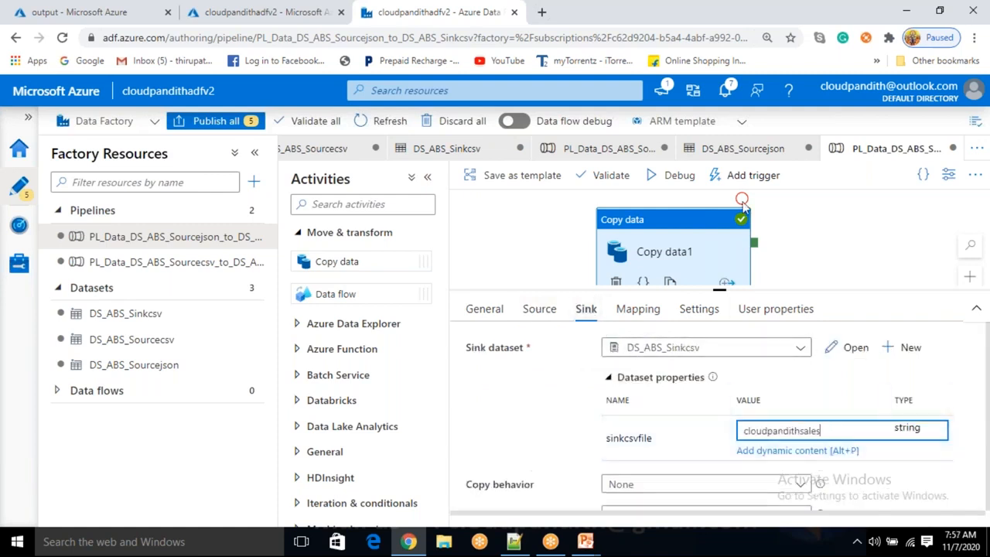
{"action": "left_click", "coordinate": [671, 181]}
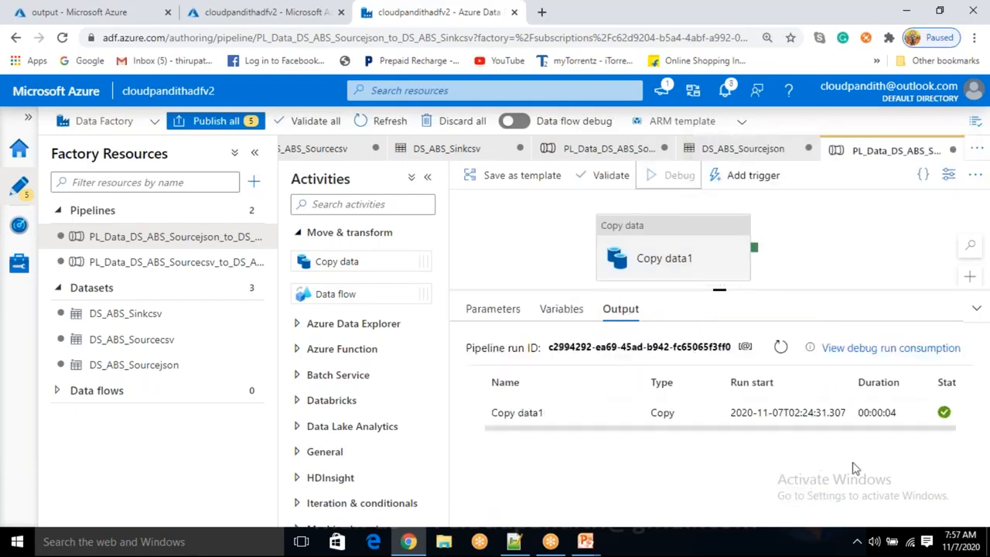
{"action": "left_click", "coordinate": [788, 399]}
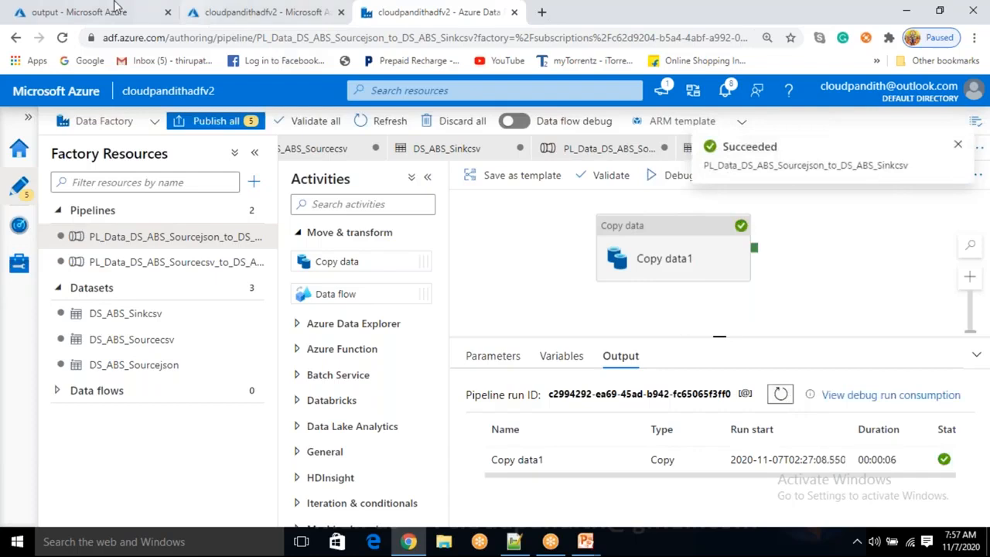
Open the cloudpandithsales blob in the output container and review its contents in the editor
{"action": "left_click", "coordinate": [85, 11]}
{"action": "left_click", "coordinate": [418, 186]}
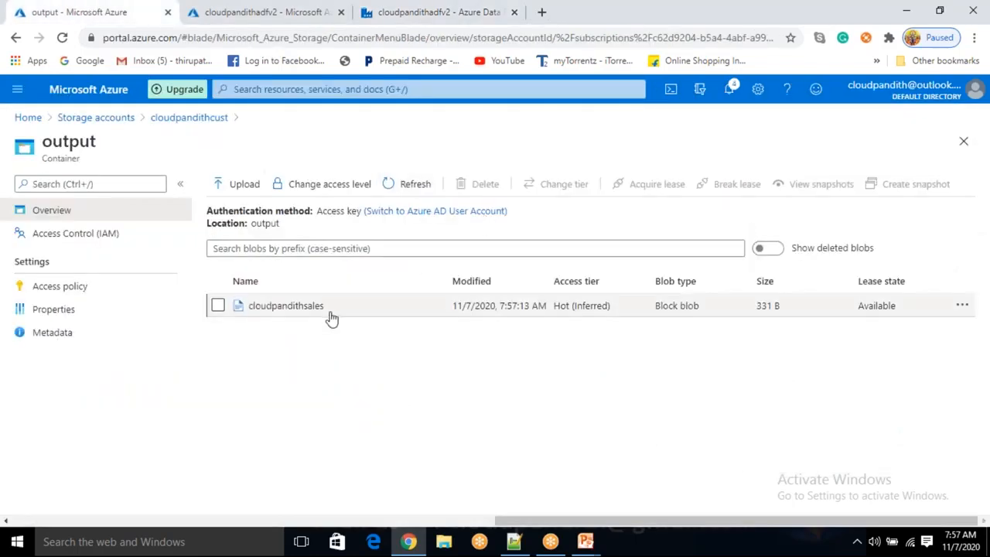
{"action": "left_click", "coordinate": [331, 315]}
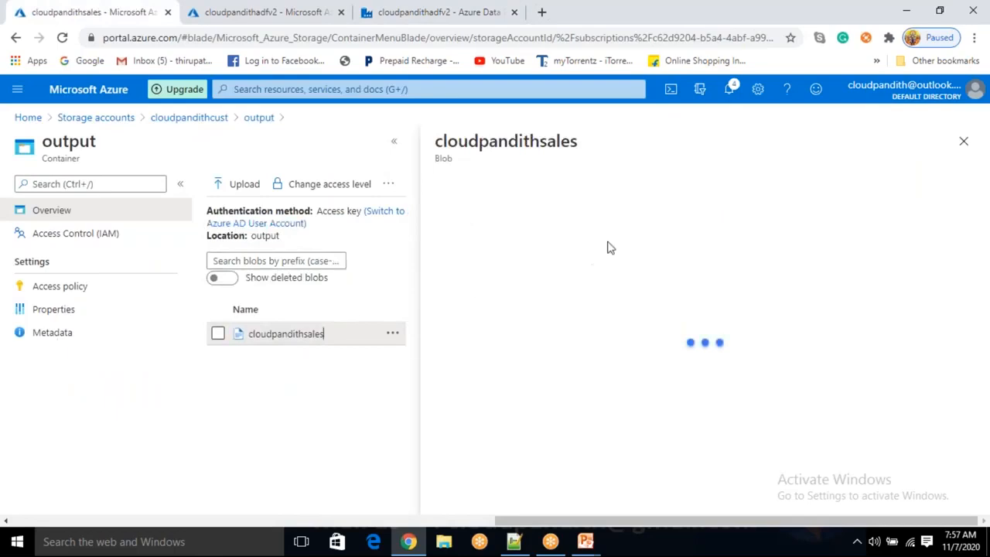
{"action": "left_click", "coordinate": [630, 219]}
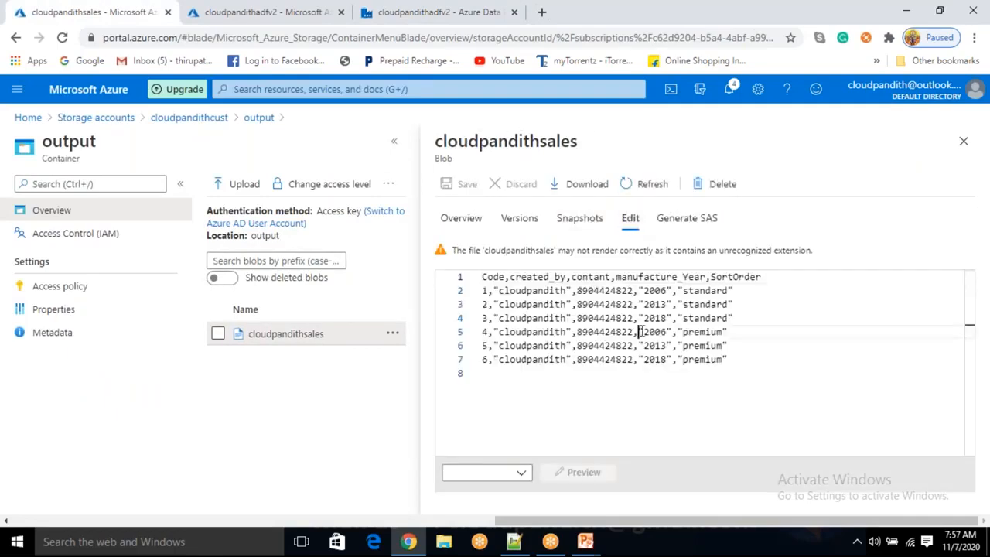
{"action": "left_click_drag", "start_coordinate": [733, 367], "coordinate": [444, 281]}
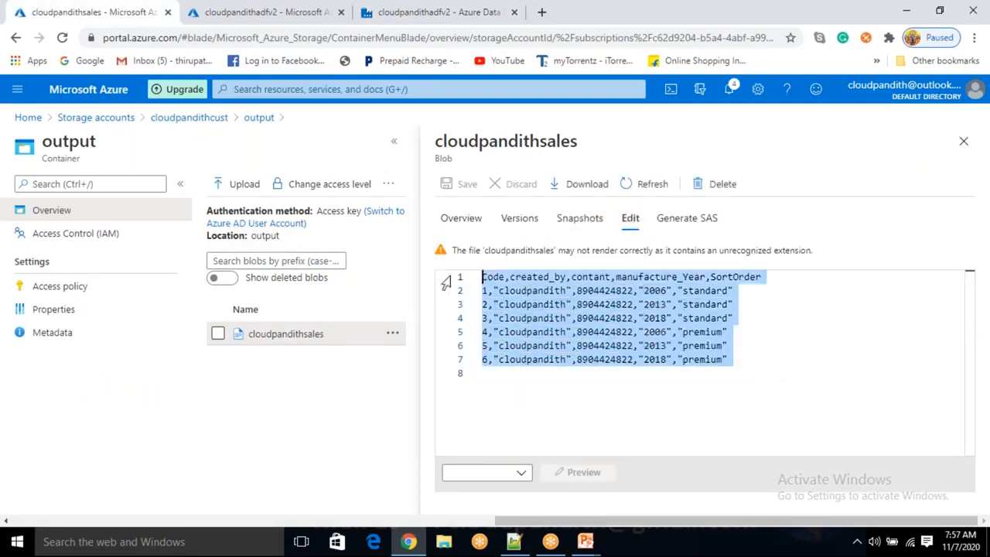
{"action": "left_click", "coordinate": [795, 346]}
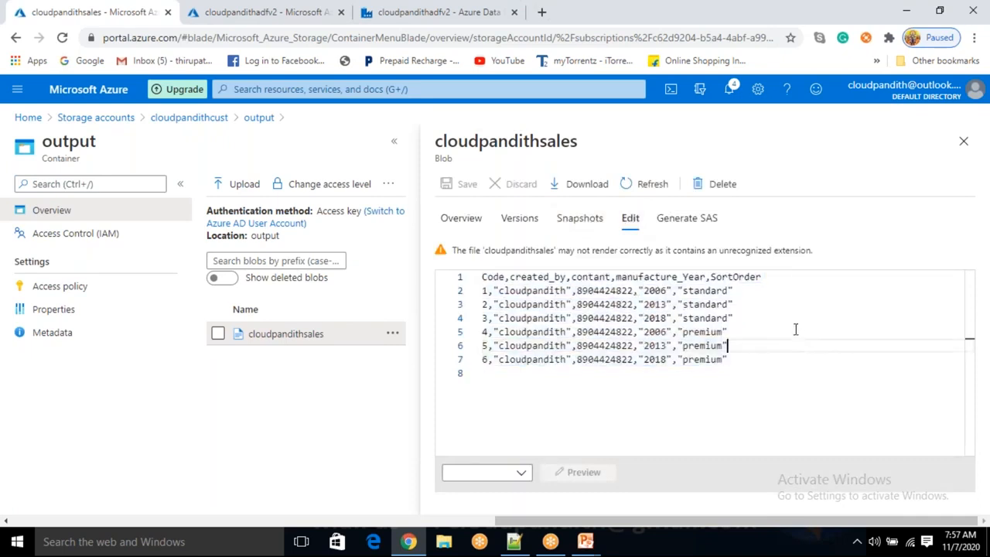
{"action": "left_click", "coordinate": [964, 143]}
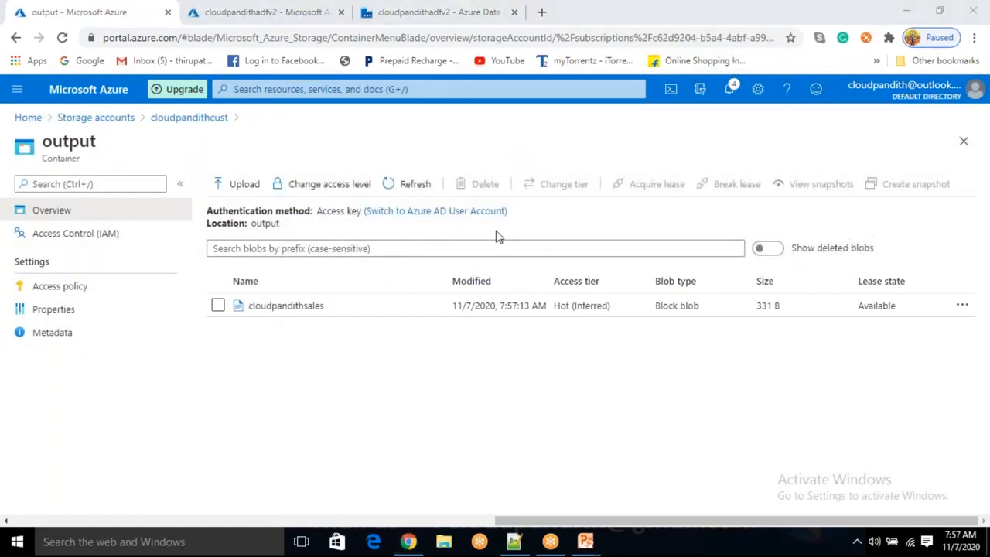
{"action": "left_click", "coordinate": [286, 306]}
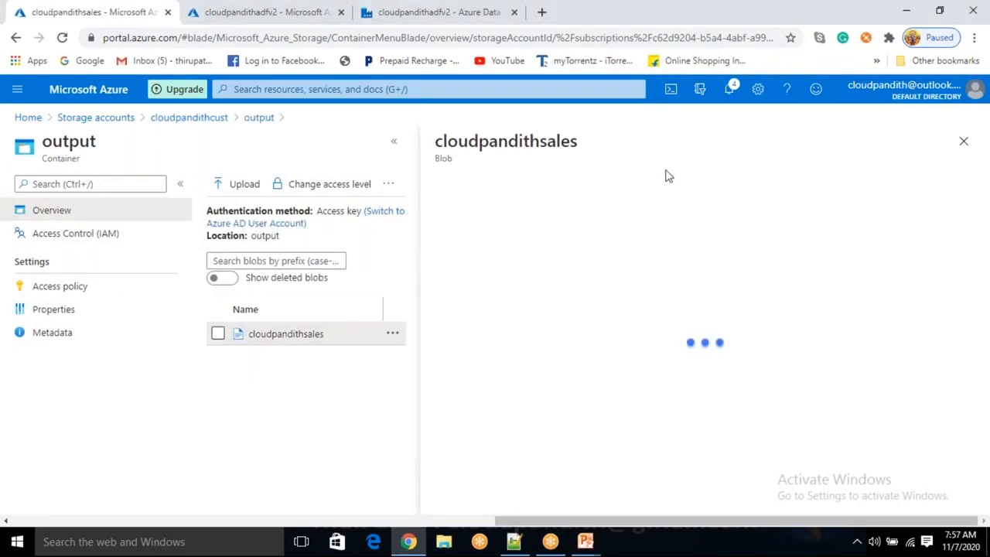
{"action": "left_click", "coordinate": [628, 220]}
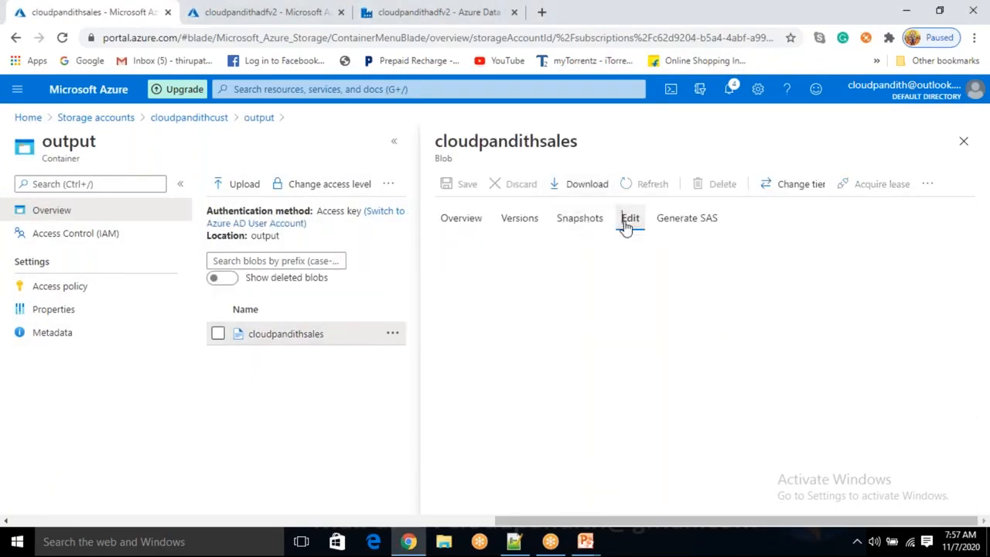
{"action": "left_click_drag", "start_coordinate": [738, 363], "coordinate": [480, 276]}
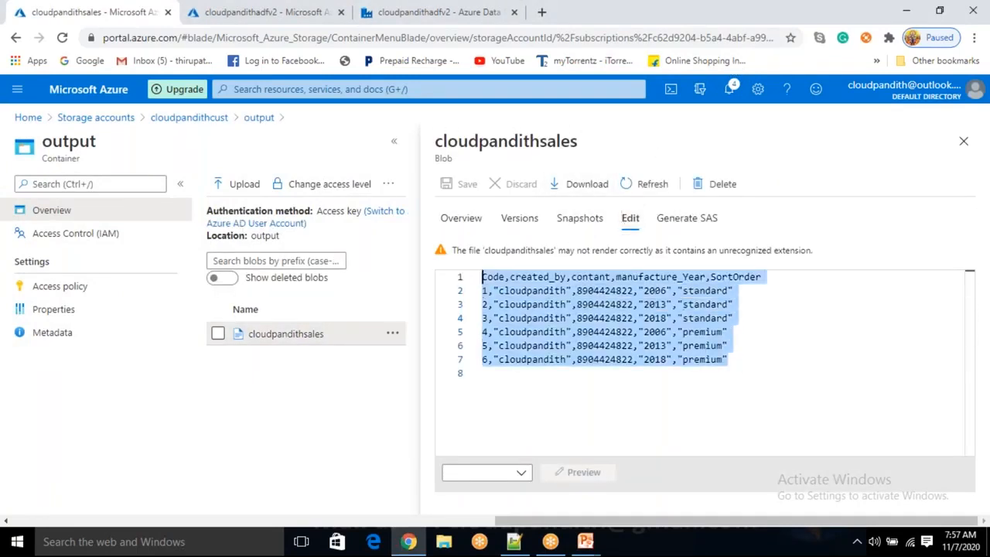
{"action": "left_click", "coordinate": [968, 143]}
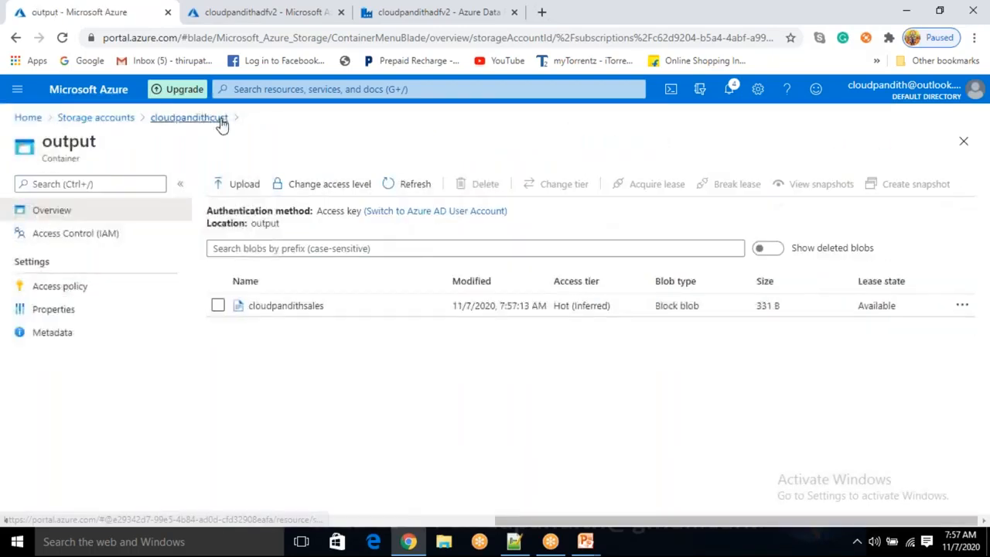
Open the sales.json blob in the input container and review its contents in the editor
{"action": "left_click", "coordinate": [220, 124]}
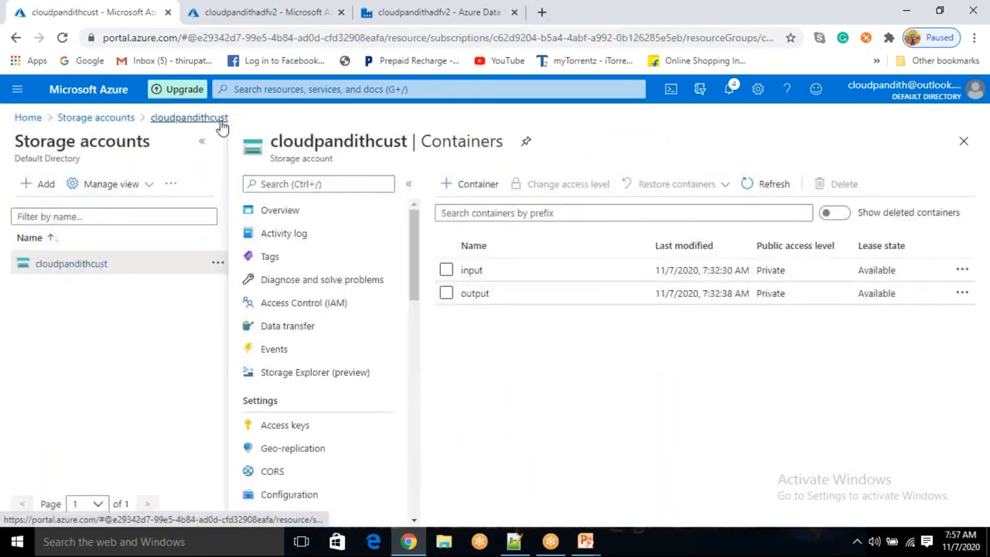
{"action": "left_click", "coordinate": [487, 273]}
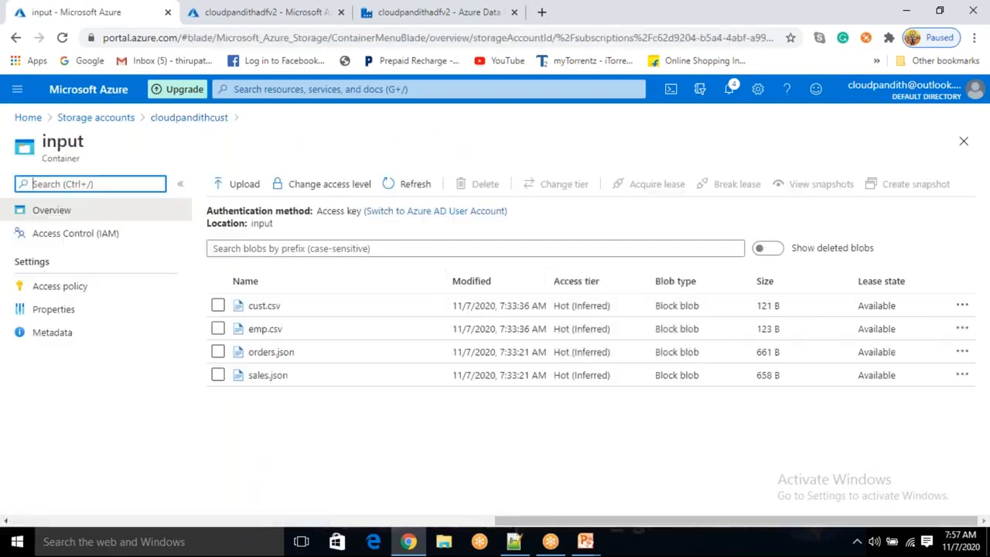
{"action": "left_click", "coordinate": [315, 377]}
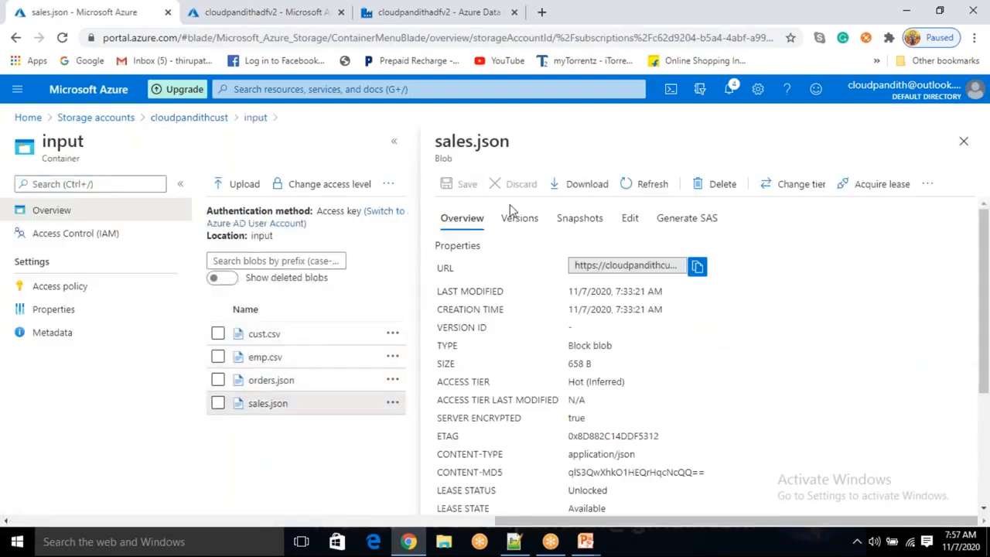
{"action": "left_click", "coordinate": [630, 219]}
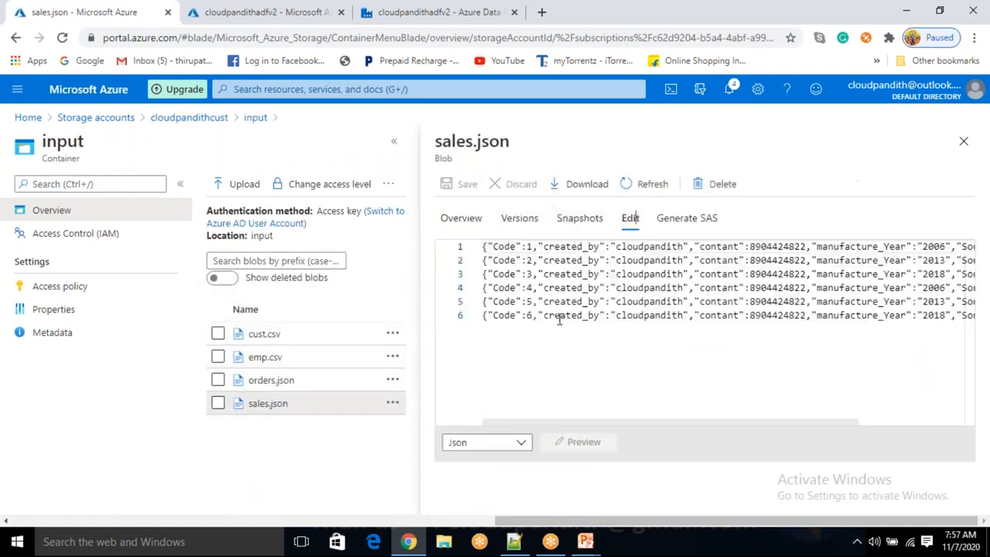
{"action": "left_click_drag", "start_coordinate": [483, 246], "coordinate": [923, 315]}
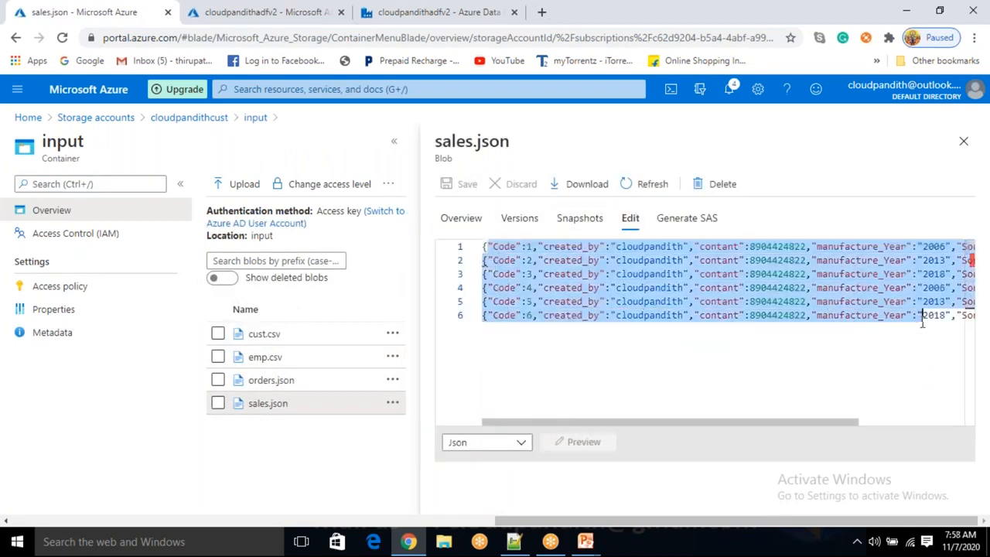
{"action": "left_click", "coordinate": [751, 329]}
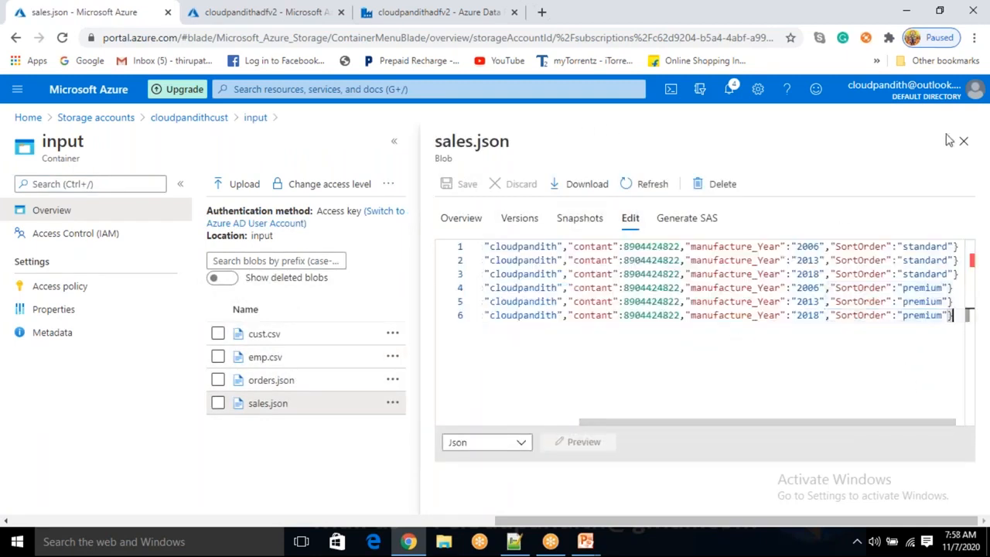
{"action": "left_click", "coordinate": [964, 141]}
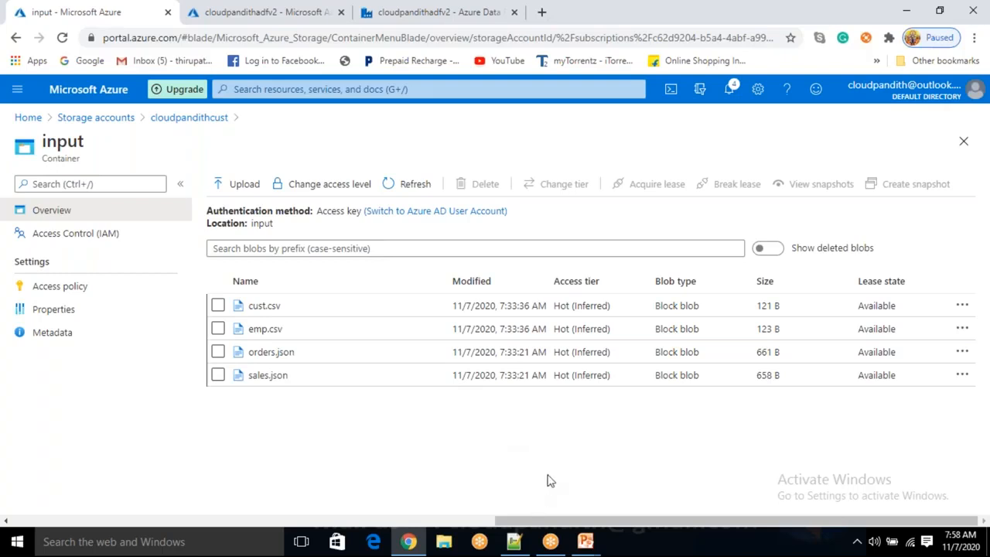
Return to the data factory and create a new pipeline
{"action": "left_click", "coordinate": [735, 60]}
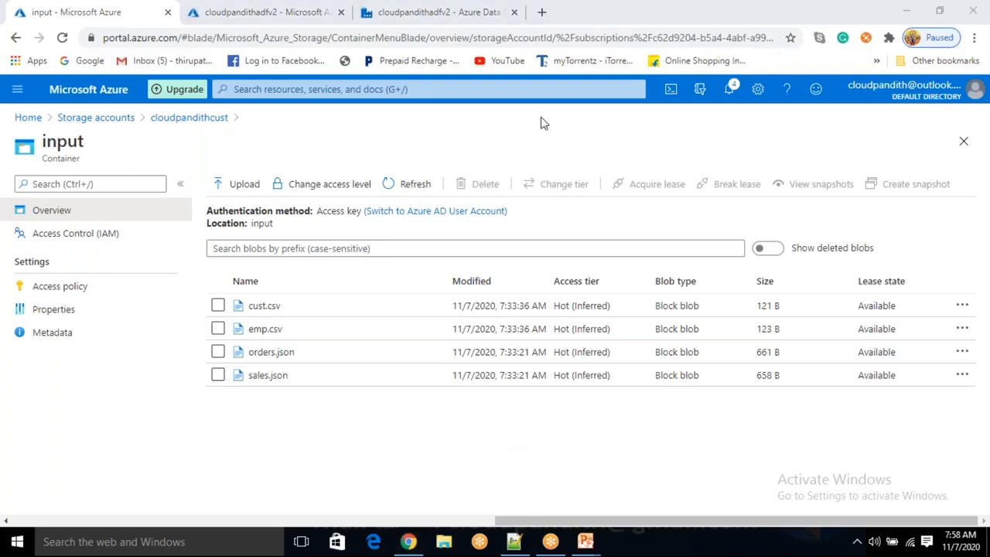
{"action": "left_click", "coordinate": [519, 138]}
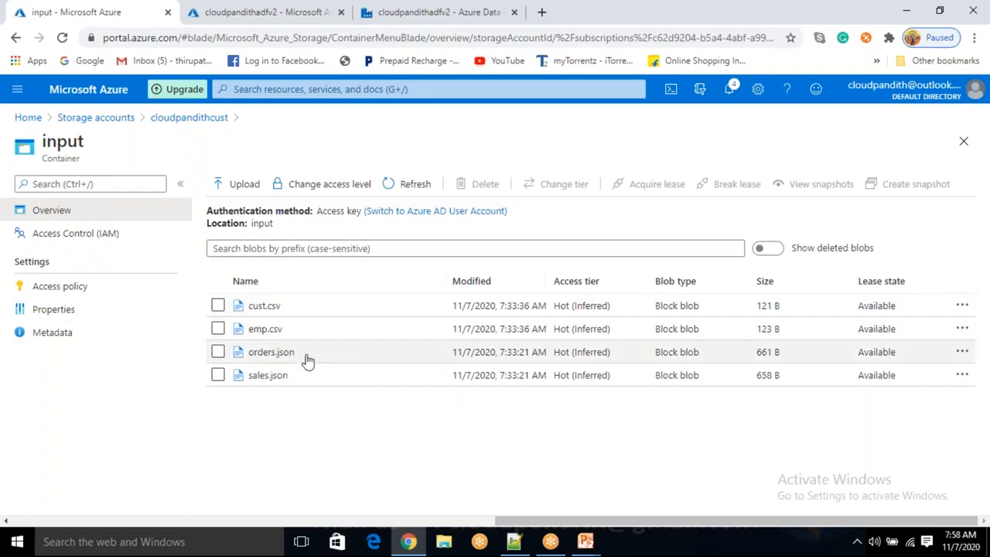
{"action": "left_click", "coordinate": [418, 13]}
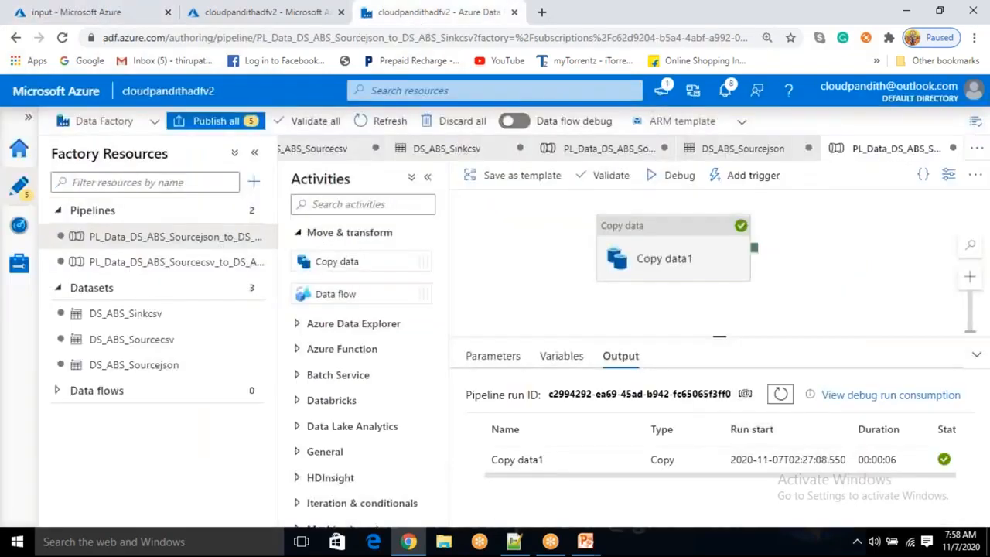
{"action": "left_click", "coordinate": [256, 182]}
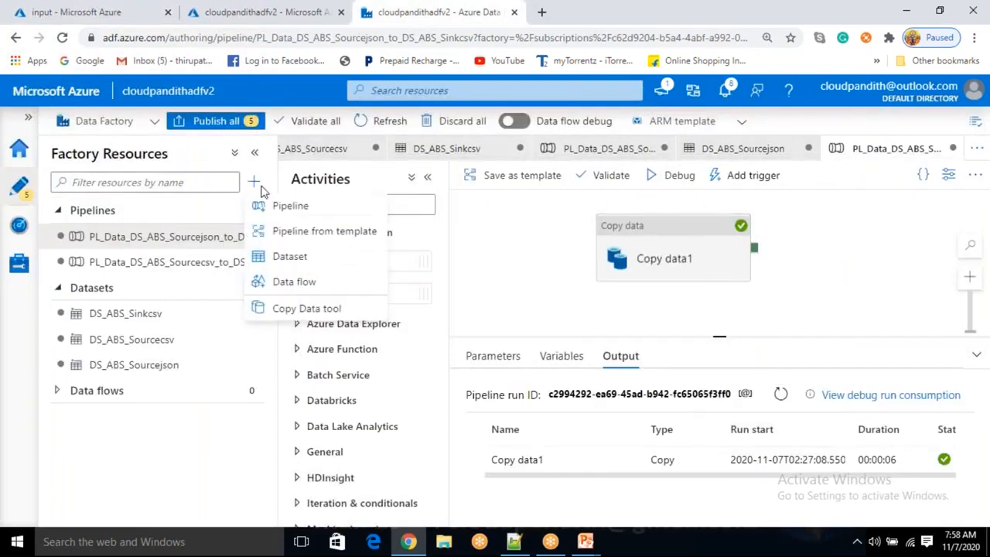
{"action": "left_click", "coordinate": [279, 207]}
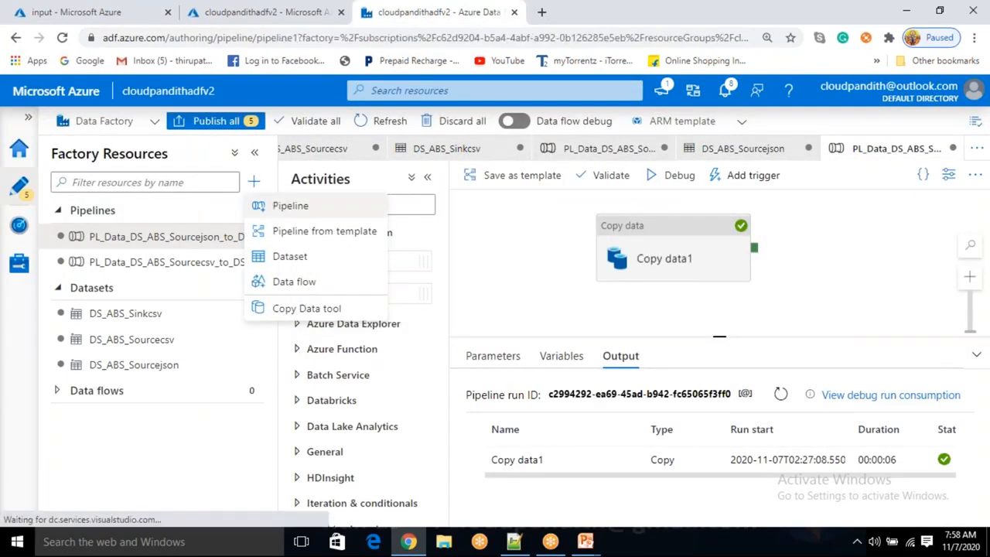
{"action": "mouse_move", "coordinate": [609, 516]}
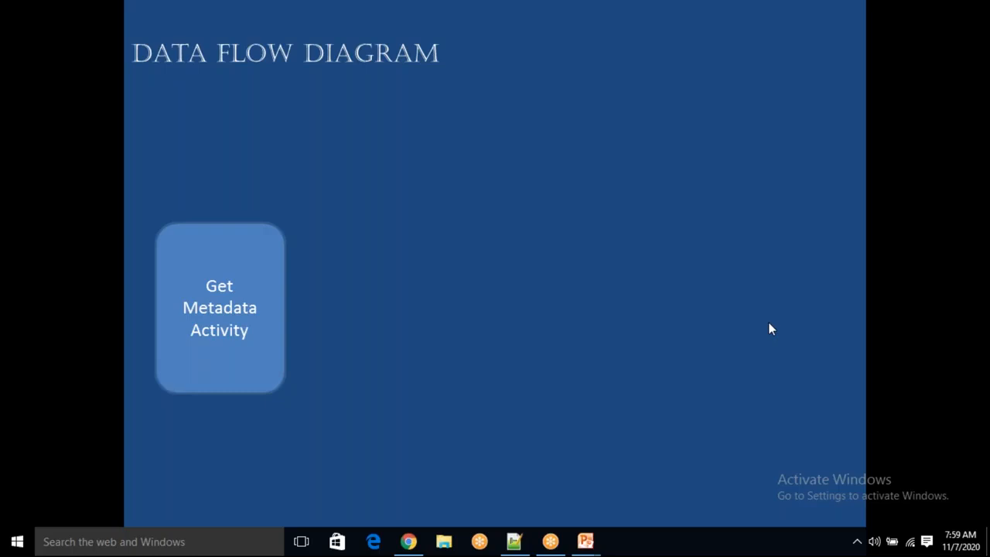
{"action": "left_click", "coordinate": [423, 264]}
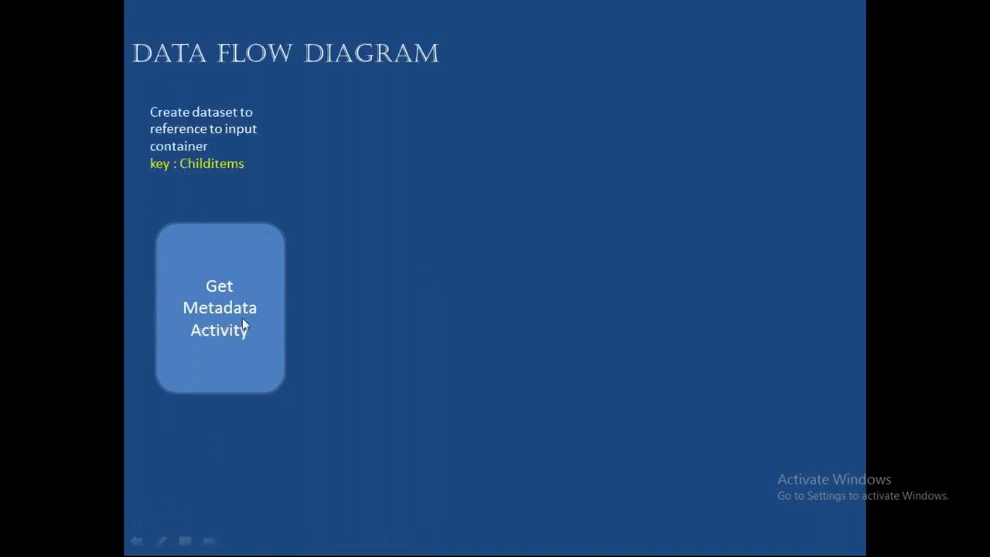
{"action": "key", "text": "alt+Tab"}
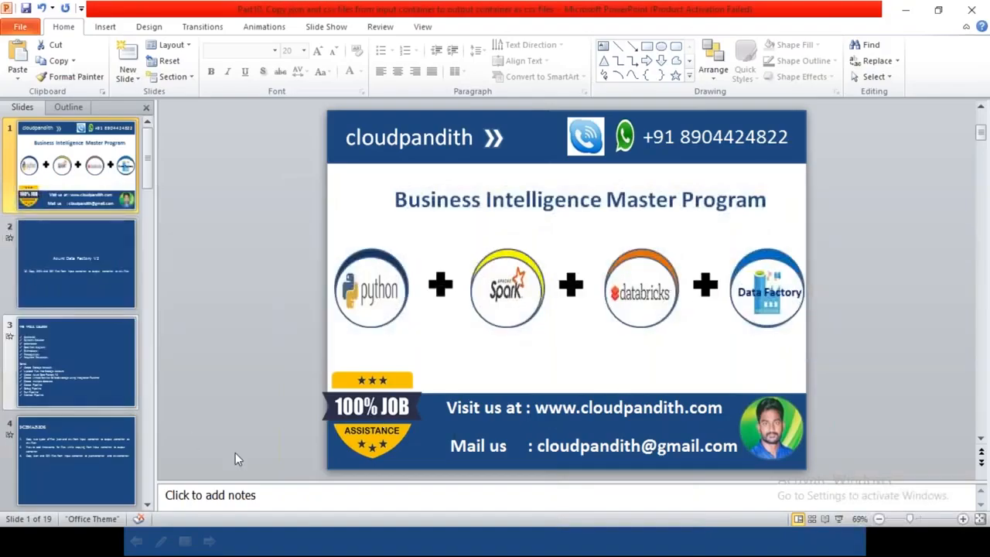
{"action": "key", "text": "super+d"}
Rename the new pipeline as PL_DATA_ds_sourcejson_sourcecsv
{"action": "left_click", "coordinate": [409, 542]}
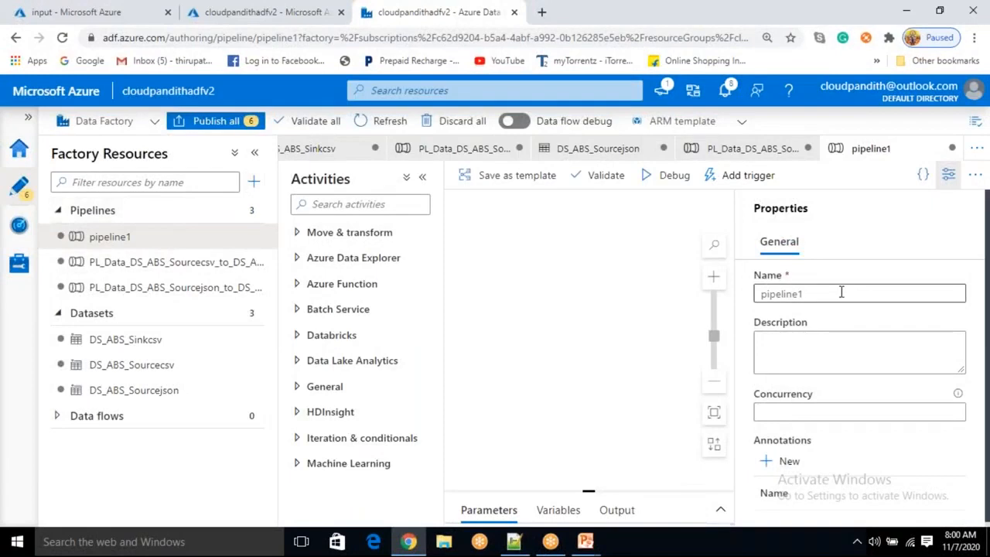
{"action": "double_click", "coordinate": [754, 294]}
{"action": "type", "text": "P"}
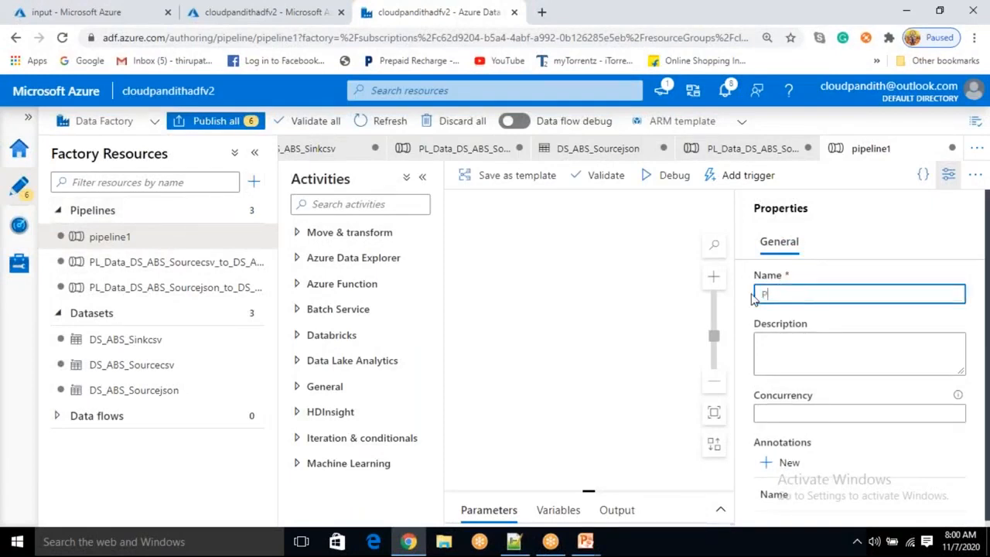
{"action": "type", "text": "L_DATA_"}
{"action": "key", "text": "BackSpace"}
{"action": "key", "text": "BackSpace"}
{"action": "key", "text": "BackSpace"}
{"action": "key", "text": "BackSpace"}
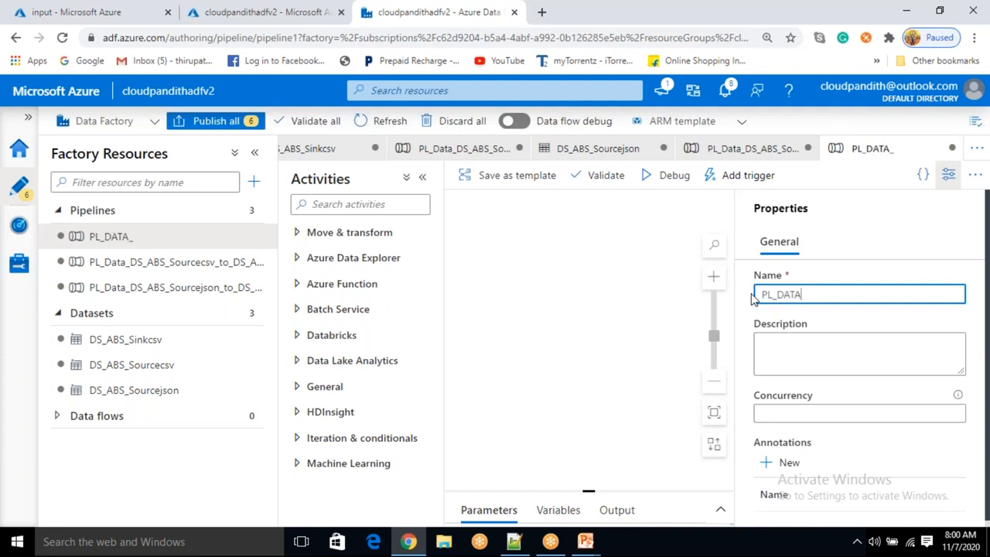
{"action": "type", "text": "ATA_ds_"}
{"action": "key", "text": "BackSpace"}
{"action": "key", "text": "BackSpace"}
{"action": "type", "text": "ds_s"}
{"action": "key", "text": "BackSpace"}
{"action": "key", "text": "BackSpace"}
{"action": "key", "text": "BackSpace"}
{"action": "type", "text": "_ds_sourcejson_source"}
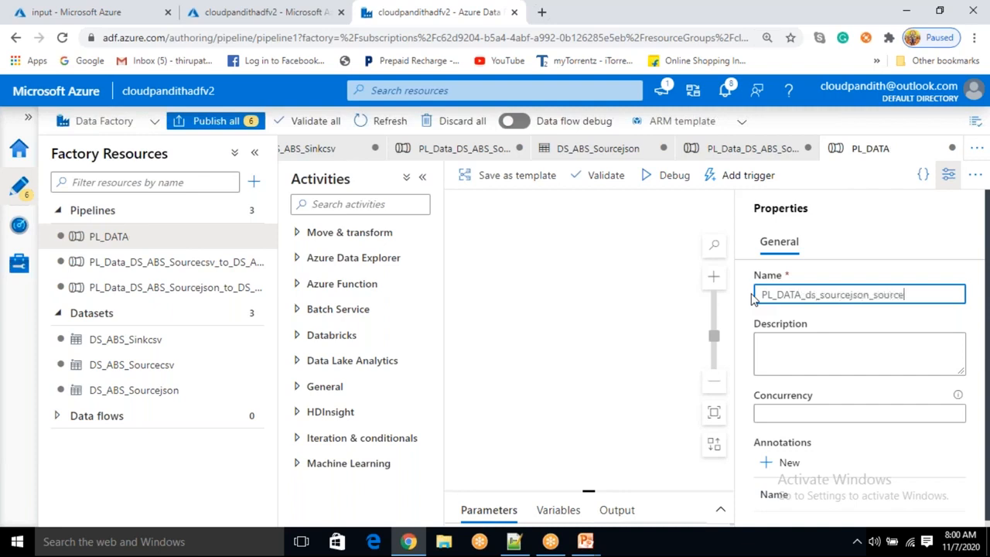
{"action": "type", "text": "csv_to"}
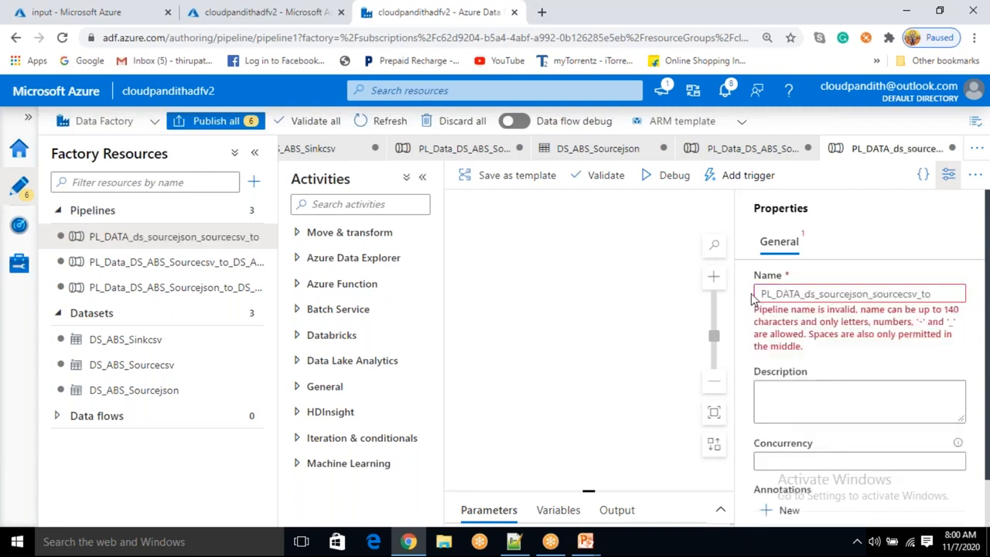
Rename the pipeline as PL_DATA_ds_abs_sourcejson_sourcecsv_to_ds_abs_sinkcsv and close its properties pane
{"action": "key", "text": "BackSpace"}
{"action": "type", "text": "_ds_"}
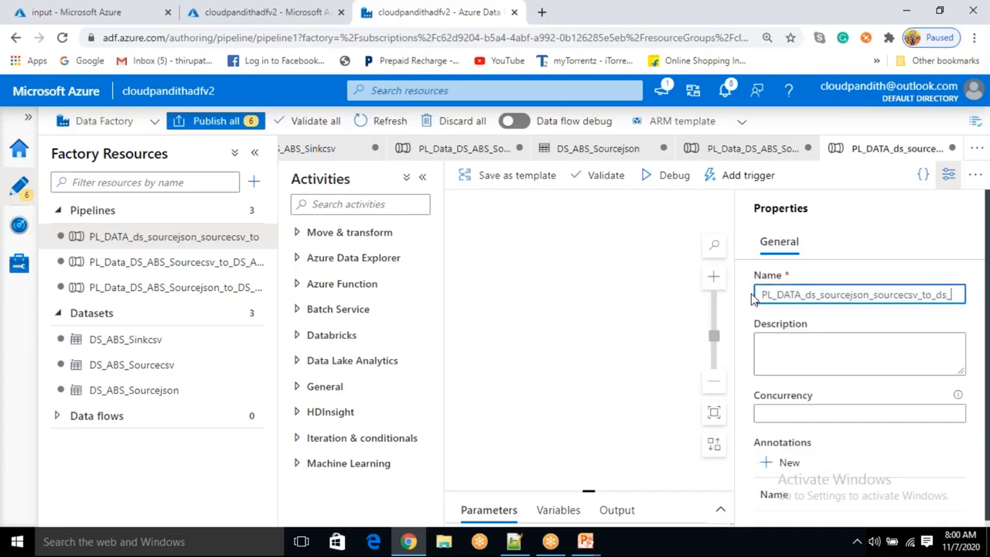
{"action": "type", "text": "sin"}
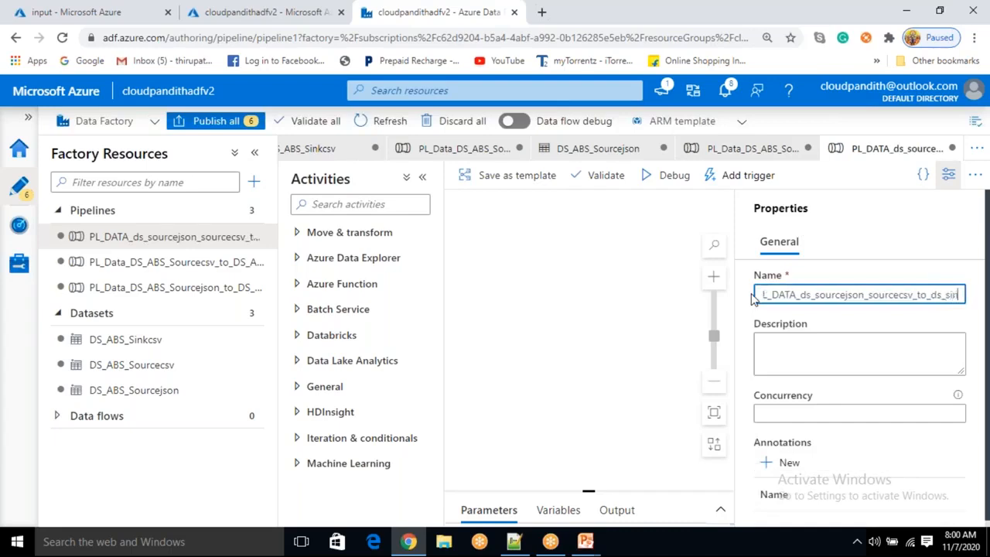
{"action": "type", "text": "kcsv"}
{"action": "key", "text": "Left"}
{"action": "key", "text": "Left"}
{"action": "key", "text": "Left"}
{"action": "key", "text": "Left"}
{"action": "key", "text": "Left"}
{"action": "key", "text": "Left"}
{"action": "key", "text": "Left"}
{"action": "key", "text": "Left"}
{"action": "key", "text": "Left"}
{"action": "key", "text": "Left"}
{"action": "key", "text": "Left"}
{"action": "key", "text": "Left"}
{"action": "key", "text": "Left"}
{"action": "key", "text": "Left"}
{"action": "key", "text": "Left"}
{"action": "key", "text": "Left"}
{"action": "key", "text": "Left"}
{"action": "key", "text": "Left"}
{"action": "key", "text": "Left"}
{"action": "type", "text": "abs_"}
{"action": "key", "text": "Right"}
{"action": "key", "text": "Right"}
{"action": "key", "text": "Right"}
{"action": "key", "text": "Right"}
{"action": "key", "text": "Right"}
{"action": "key", "text": "Right"}
{"action": "key", "text": "Right"}
{"action": "key", "text": "Right"}
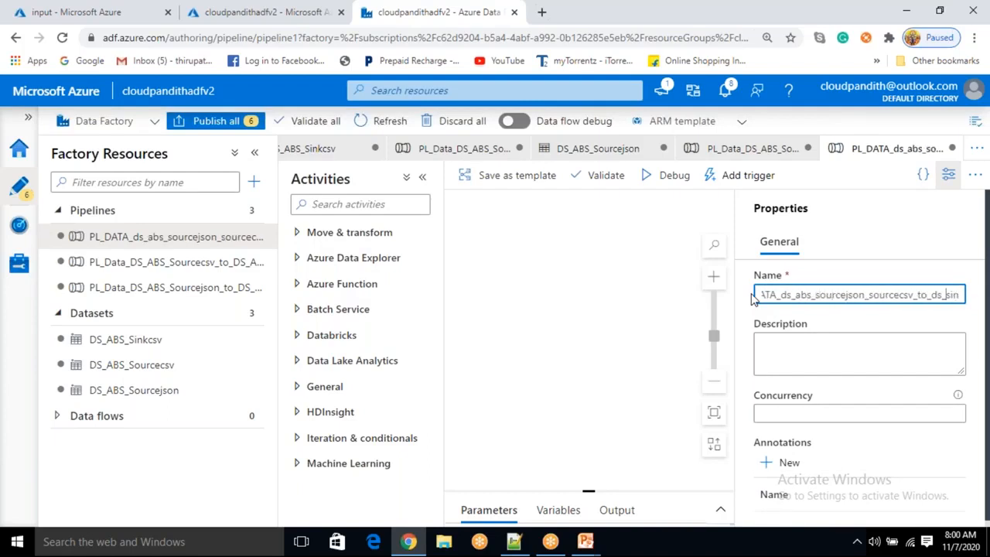
{"action": "type", "text": "_abs_"}
{"action": "key", "text": "Right"}
{"action": "key", "text": "Right"}
{"action": "key", "text": "Right"}
{"action": "key", "text": "Right"}
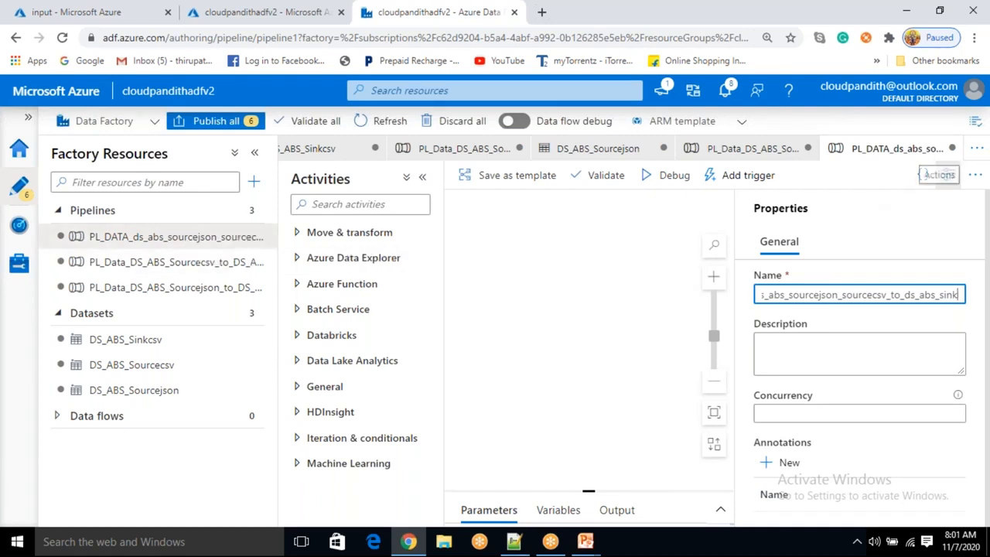
{"action": "left_click", "coordinate": [950, 176]}
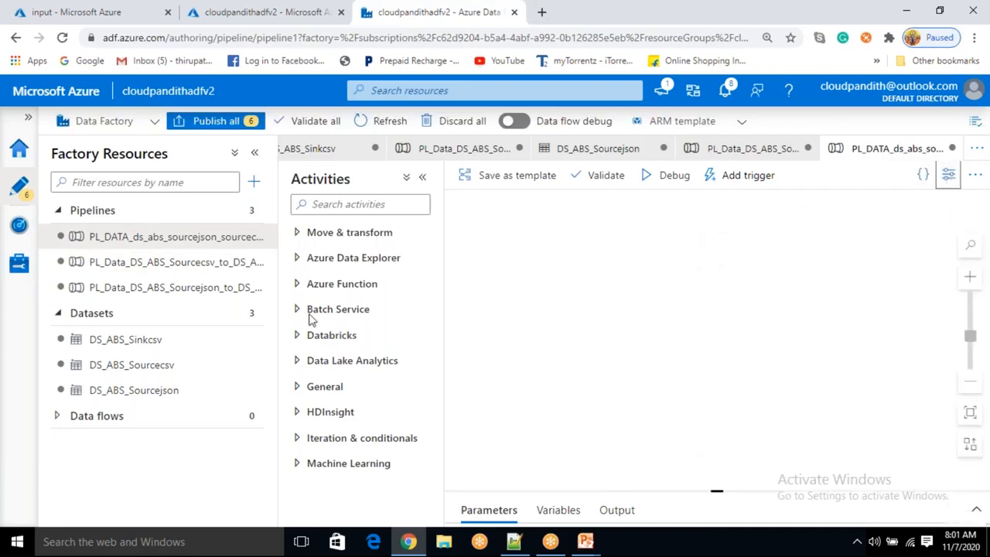
Add a Get Metadata activity from the General activities to the pipeline canvas
{"action": "left_click", "coordinate": [329, 236]}
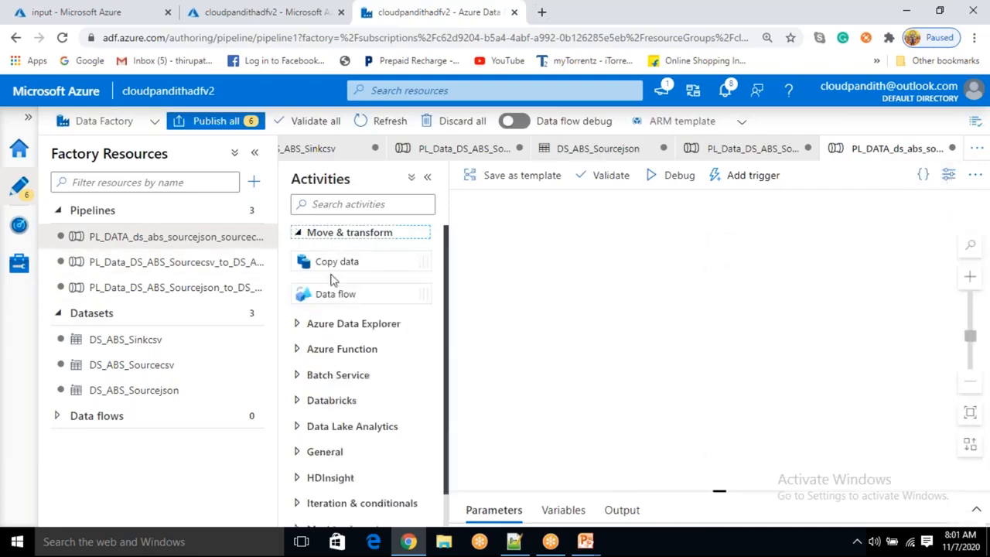
{"action": "scroll", "coordinate": [333, 333], "scroll_direction": "down", "scroll_amount": 1}
{"action": "left_click", "coordinate": [330, 416]}
{"action": "scroll", "coordinate": [333, 403], "scroll_direction": "down", "scroll_amount": 5}
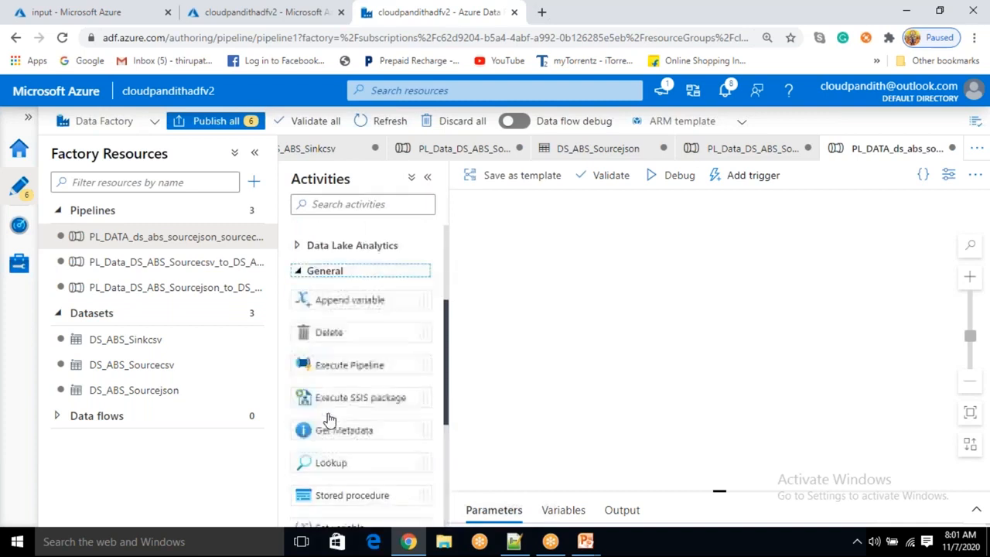
{"action": "left_click_drag", "start_coordinate": [347, 363], "coordinate": [581, 267]}
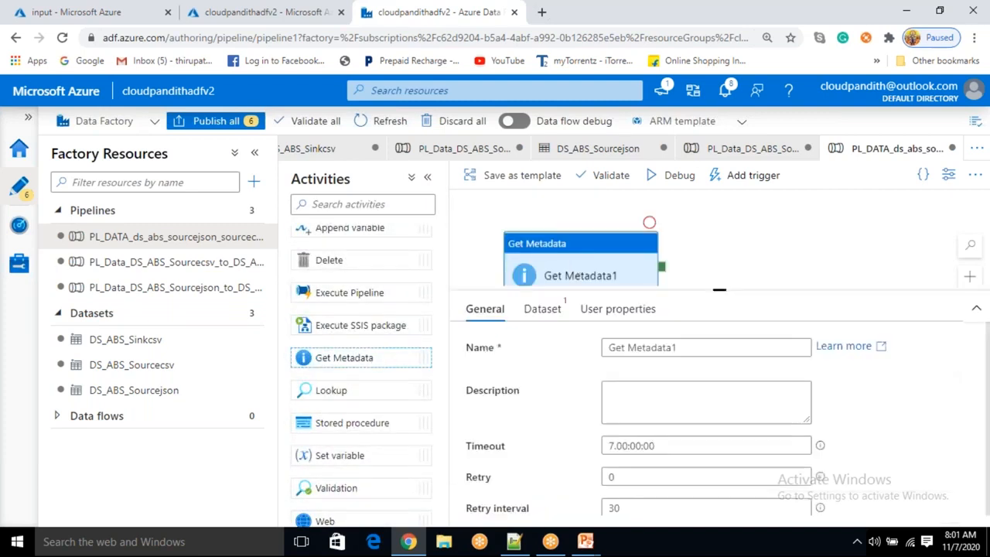
{"action": "left_click", "coordinate": [580, 266]}
Rename the Get Metadata activity as GetMetadata_childitems
{"action": "left_click_drag", "start_coordinate": [719, 294], "coordinate": [716, 358]}
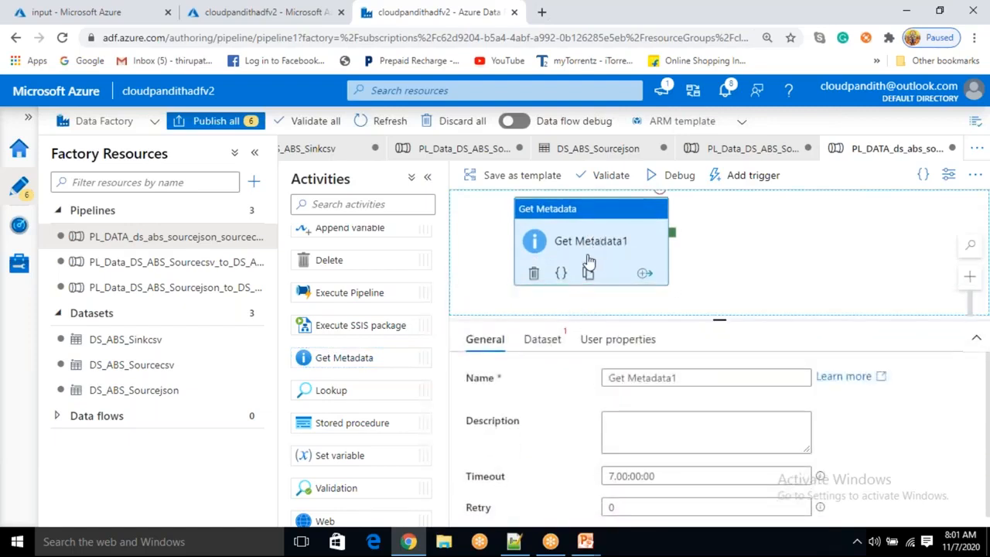
{"action": "left_click_drag", "start_coordinate": [693, 379], "coordinate": [606, 372]}
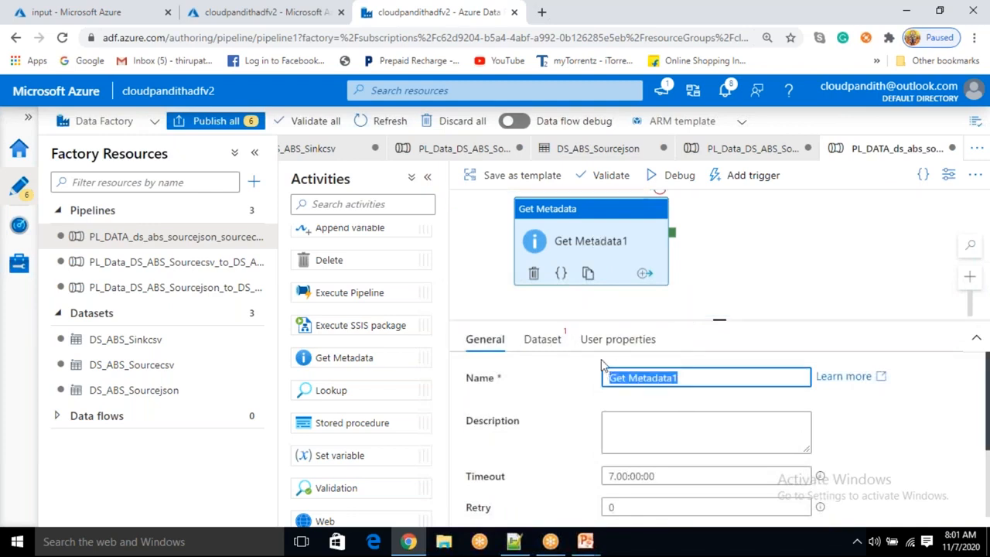
{"action": "key", "text": "BackSpace"}
{"action": "type", "text": "G"}
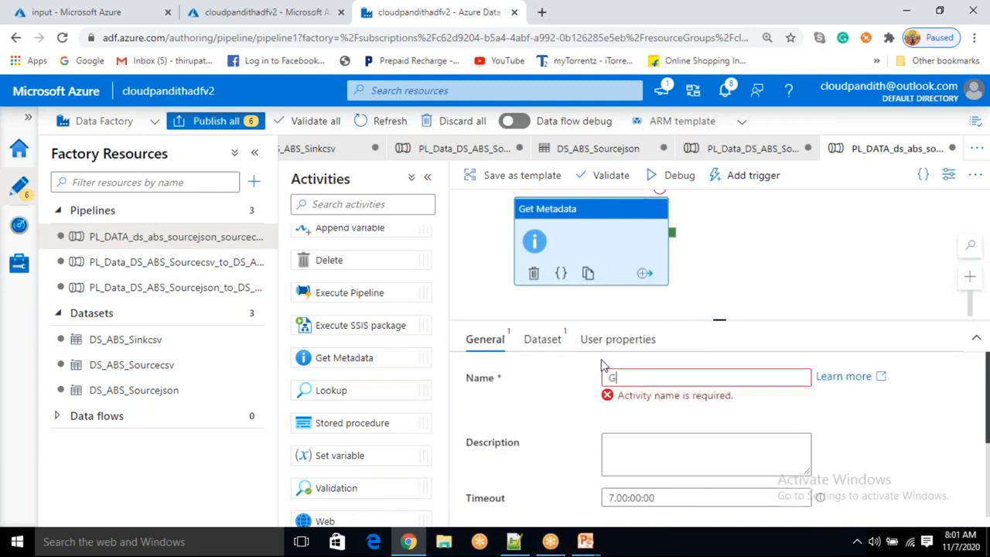
{"action": "type", "text": "etMetadata_"}
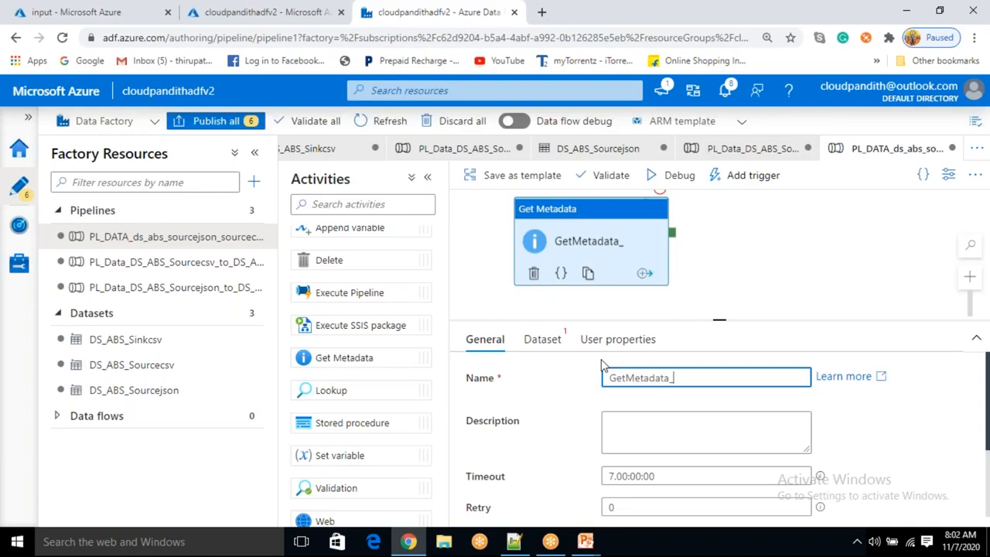
{"action": "type", "text": "childitems"}
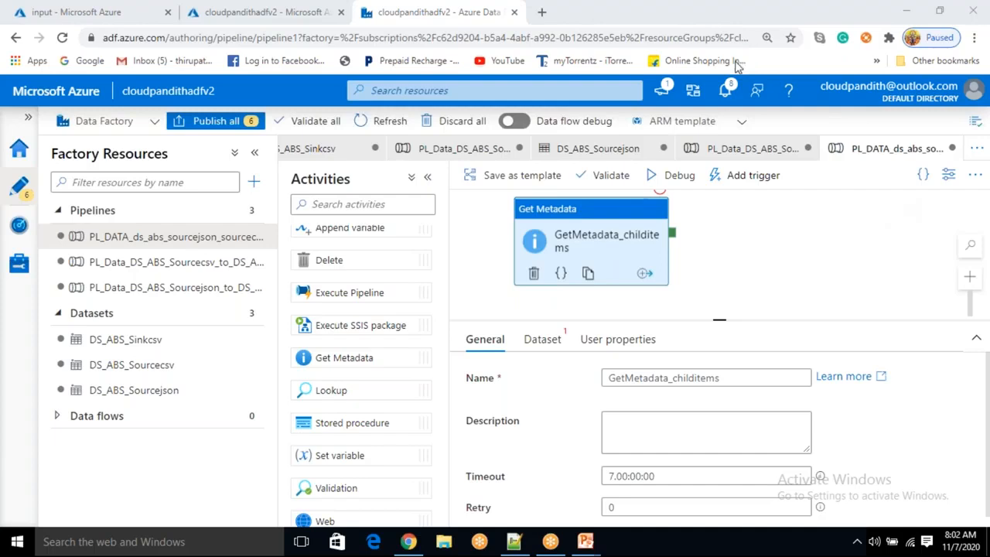
Start creating a new DelimitedText dataset for the Get Metadata activity
{"action": "left_click", "coordinate": [552, 348]}
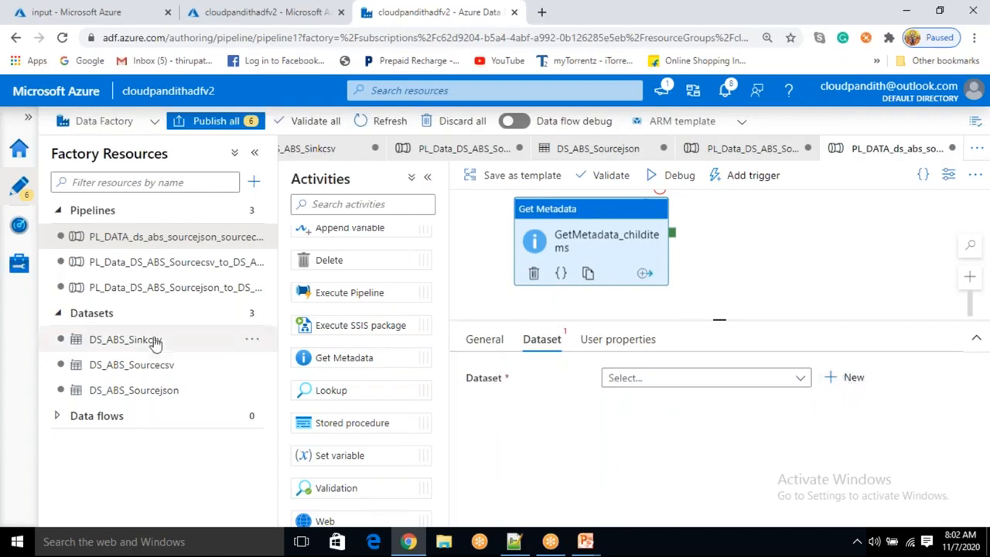
{"action": "left_click", "coordinate": [851, 378]}
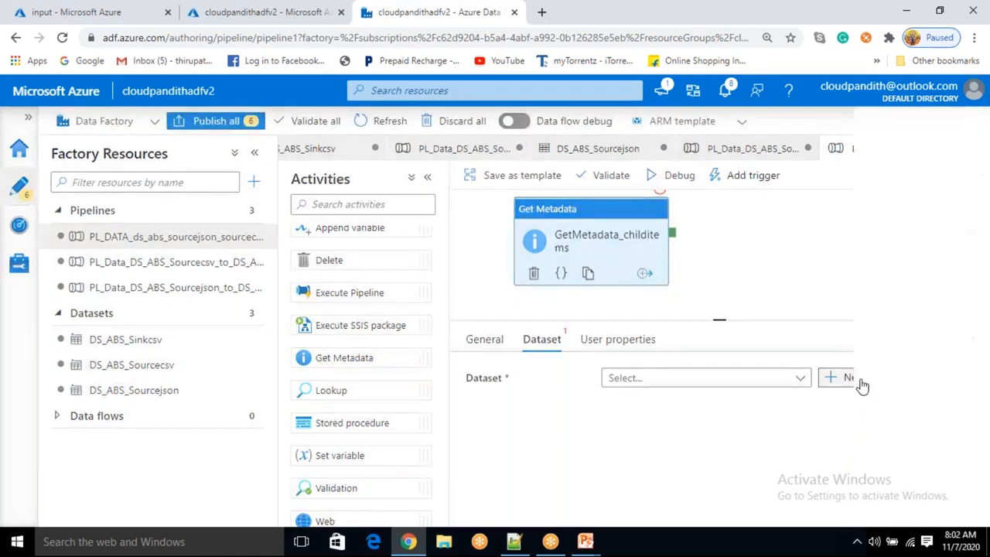
{"action": "left_click", "coordinate": [731, 377]}
{"action": "left_click", "coordinate": [540, 505]}
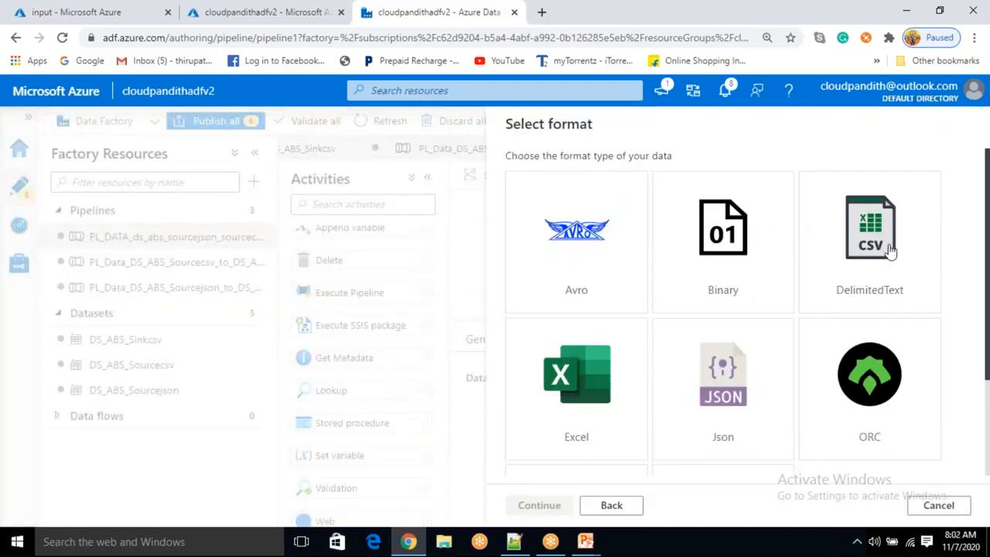
{"action": "left_click", "coordinate": [743, 379]}
{"action": "left_click", "coordinate": [827, 265]}
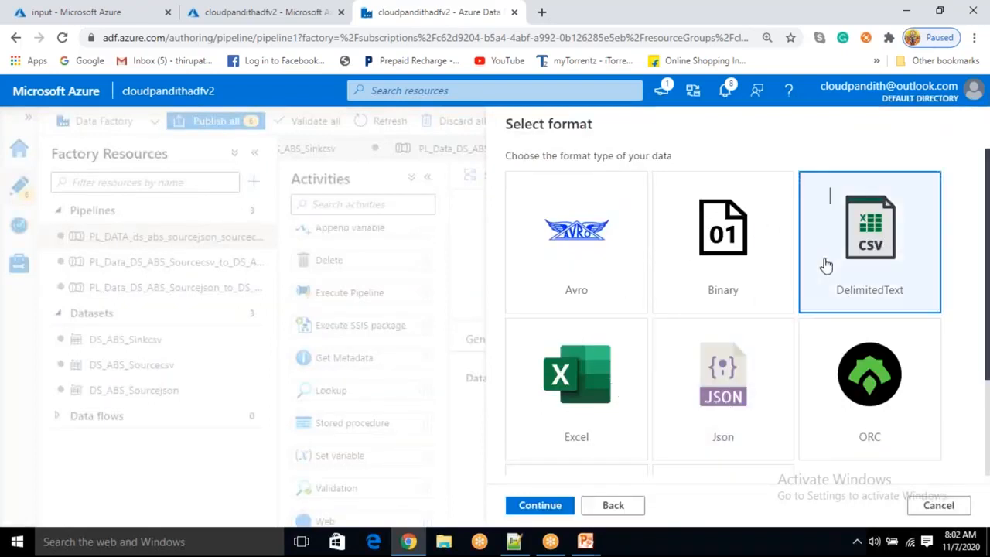
{"action": "left_click", "coordinate": [542, 506]}
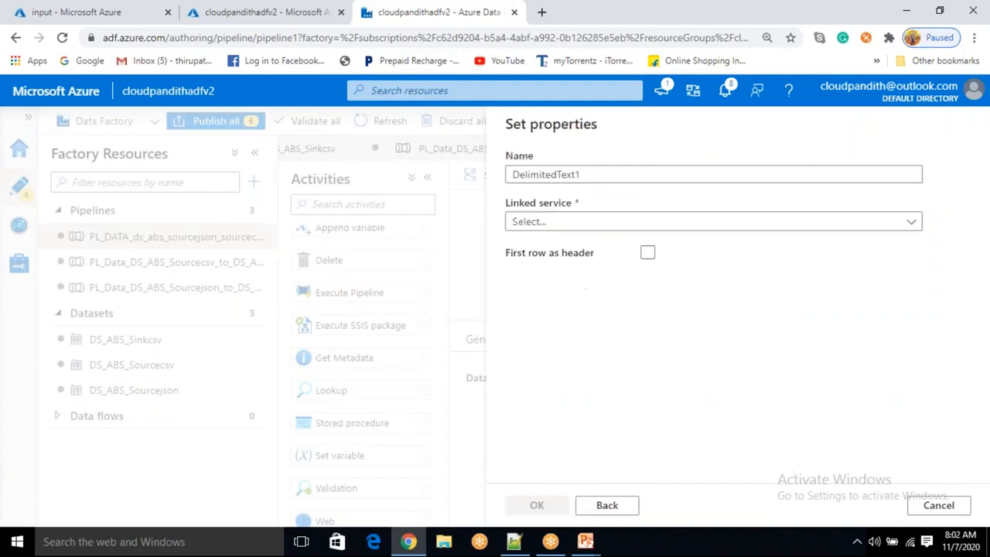
Name the new dataset DS_abs_childitems and select the LS_ABS linked service
{"action": "double_click", "coordinate": [591, 175]}
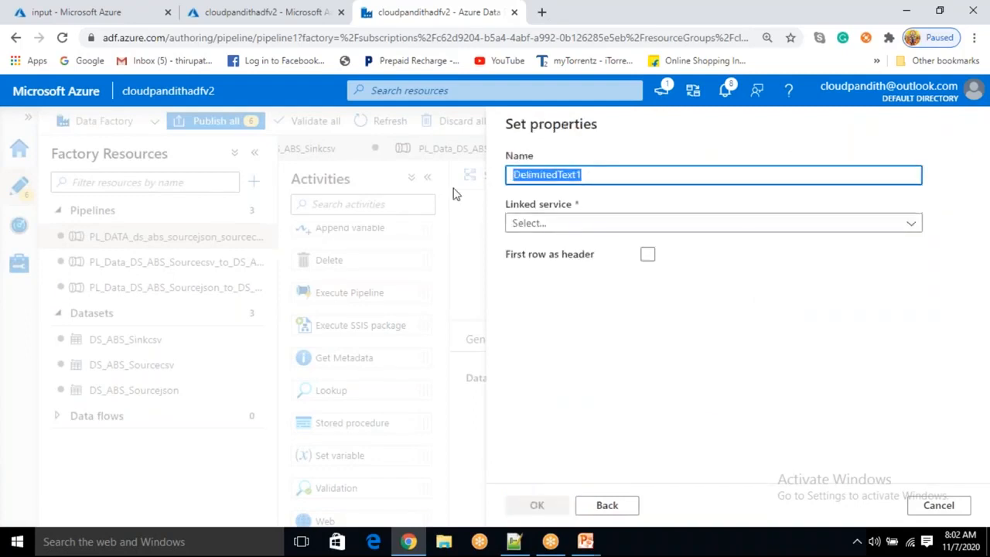
{"action": "key", "text": "BackSpace"}
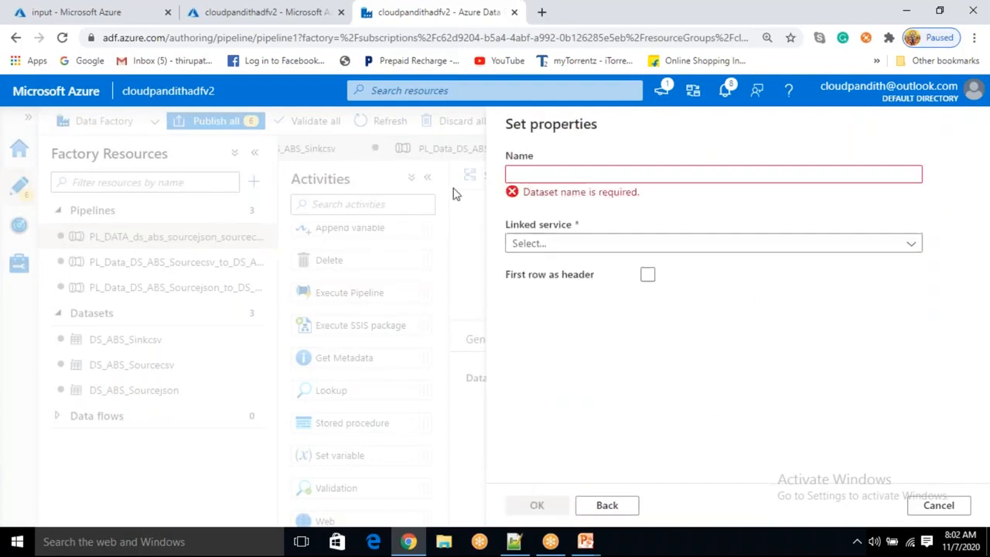
{"action": "type", "text": "DS_"}
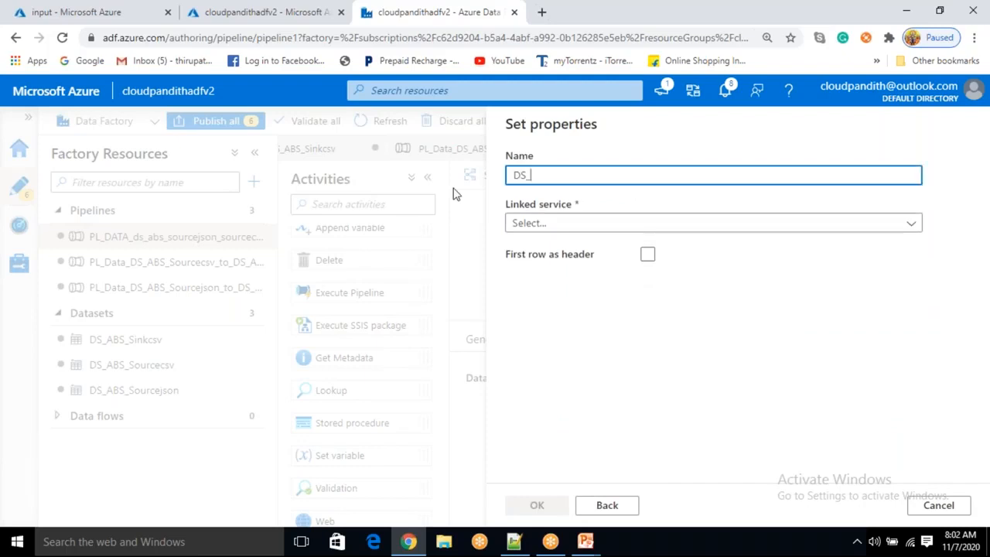
{"action": "type", "text": "abs_so"}
{"action": "key", "text": "BackSpace"}
{"action": "key", "text": "BackSpace"}
{"action": "type", "text": "c"}
{"action": "type", "text": "ld"}
{"action": "left_click", "coordinate": [573, 224]}
{"action": "left_click", "coordinate": [547, 326]}
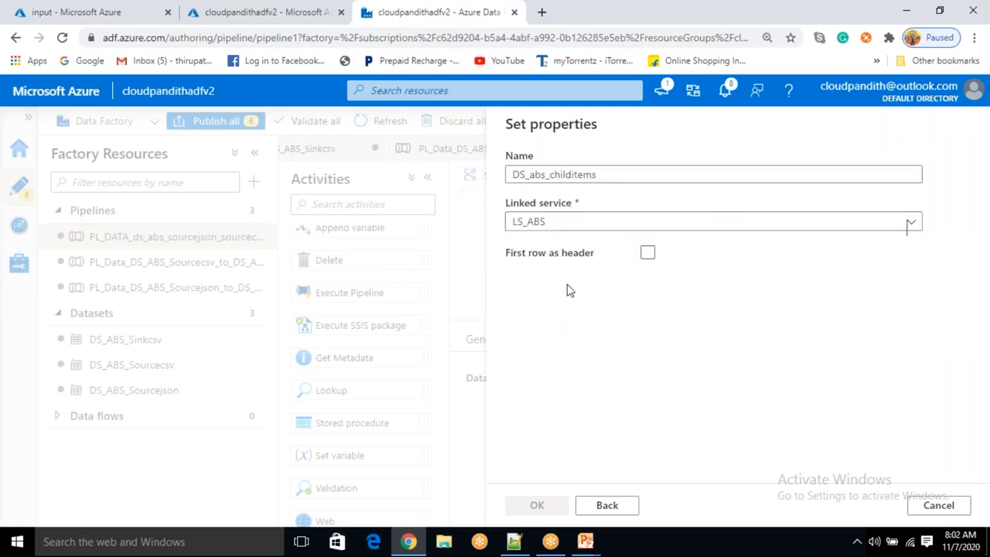
Browse to the input container as the dataset's file path and create the dataset
{"action": "left_click", "coordinate": [934, 265]}
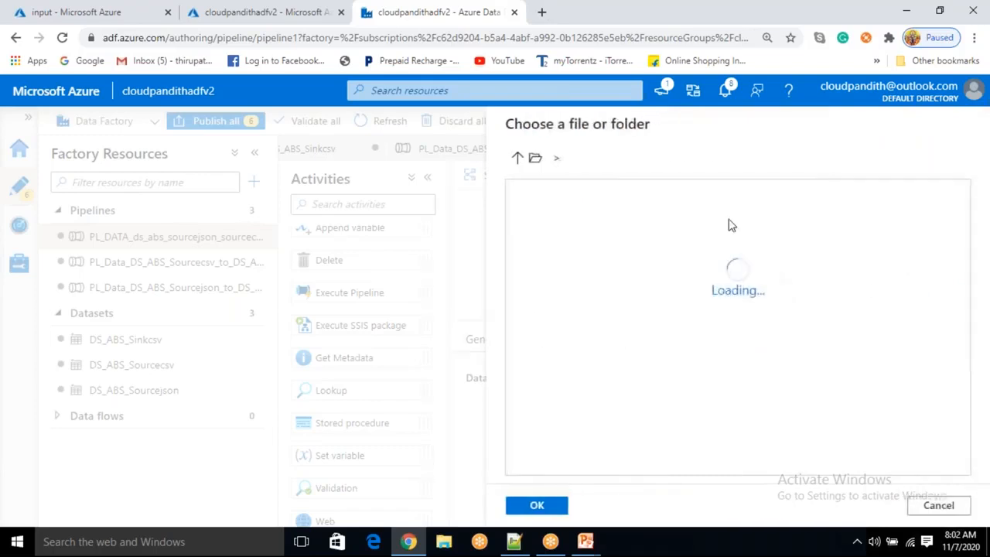
{"action": "double_click", "coordinate": [594, 222]}
{"action": "left_click", "coordinate": [537, 504]}
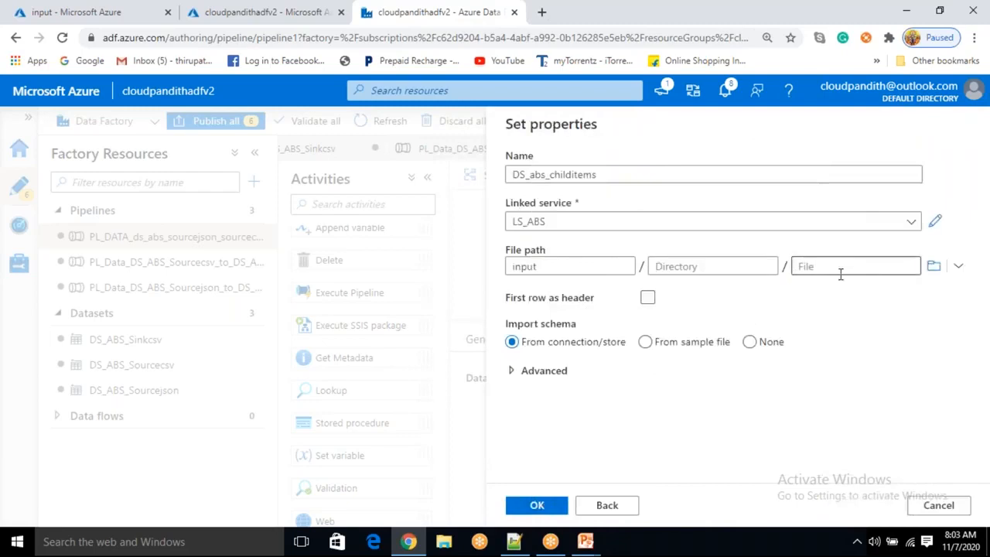
{"action": "left_click", "coordinate": [646, 304]}
{"action": "left_click", "coordinate": [646, 304]}
{"action": "left_click", "coordinate": [539, 508]}
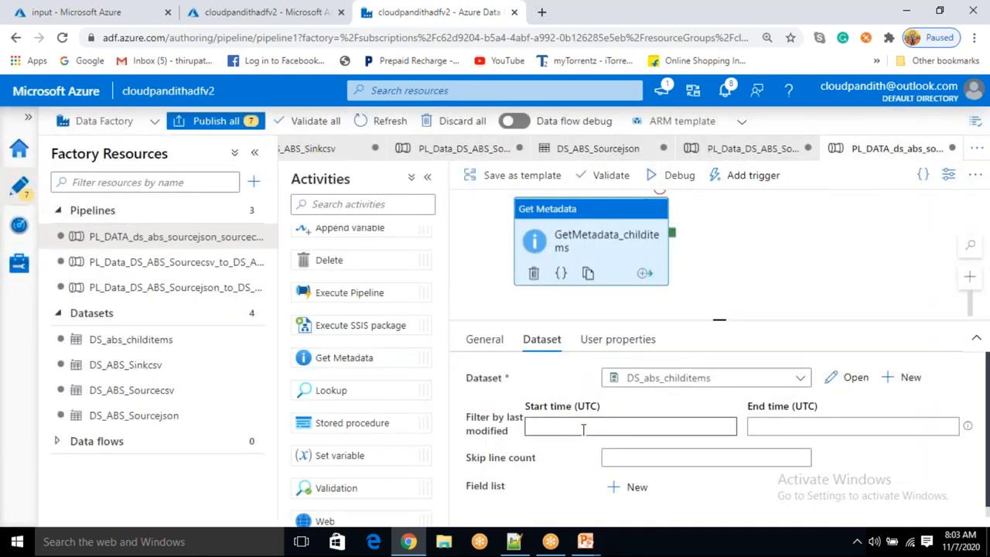
Add Child Items as an argument to the Get Metadata field list
{"action": "scroll", "coordinate": [584, 431], "scroll_direction": "down", "scroll_amount": 2}
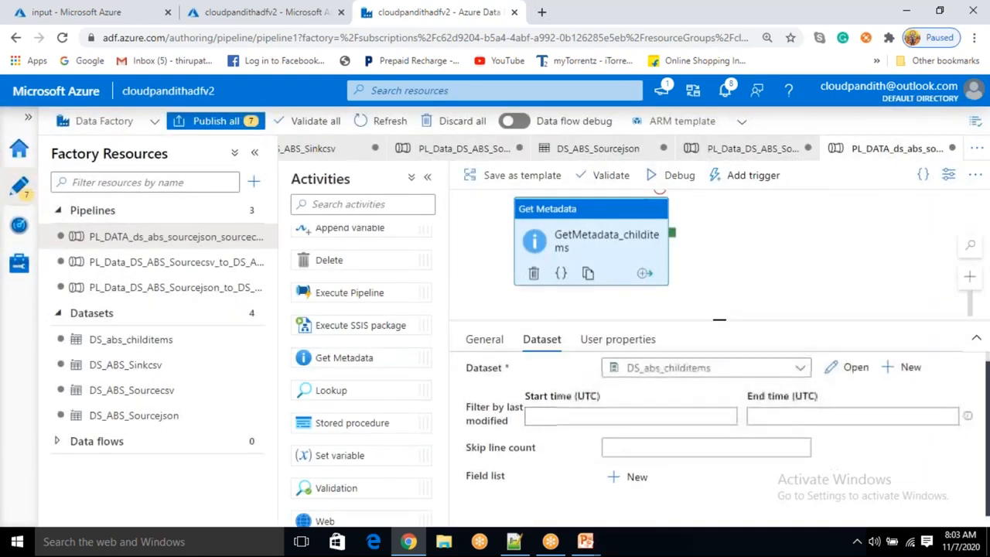
{"action": "left_click", "coordinate": [617, 485]}
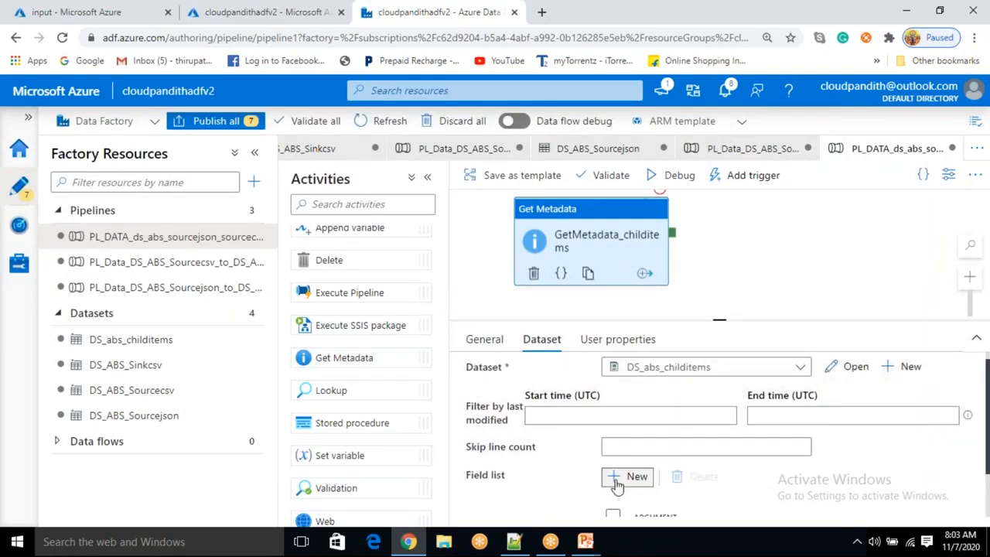
{"action": "left_click", "coordinate": [711, 497]}
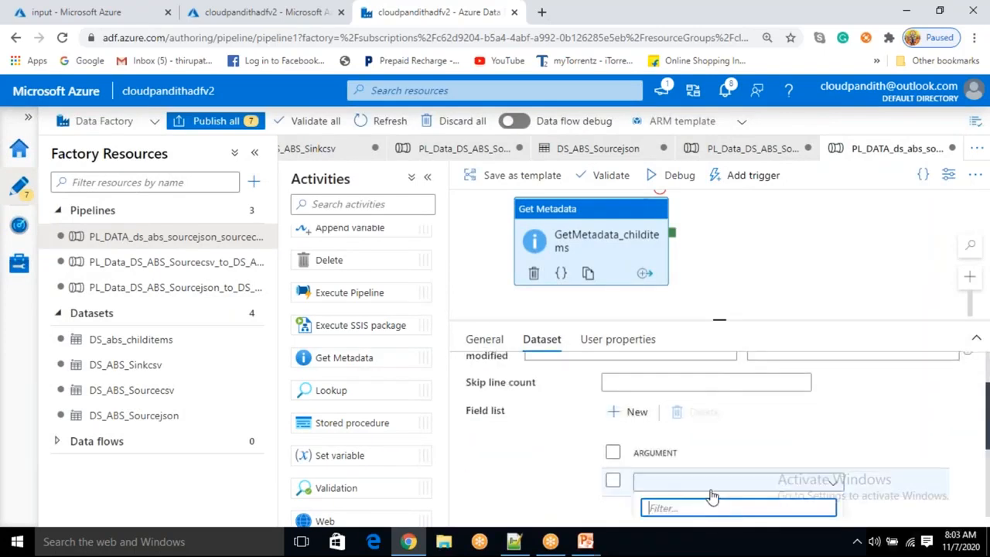
{"action": "left_click", "coordinate": [676, 416]}
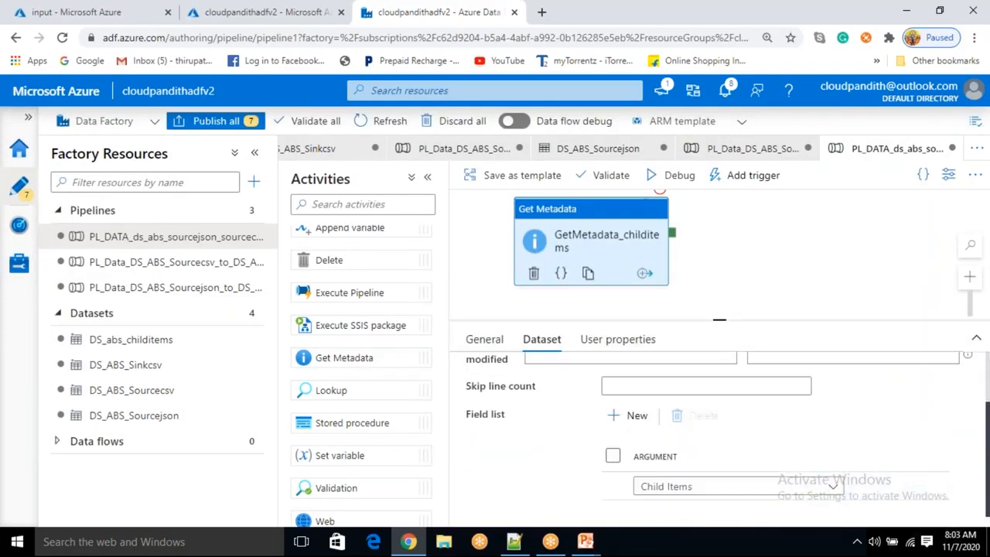
{"action": "left_click", "coordinate": [702, 486]}
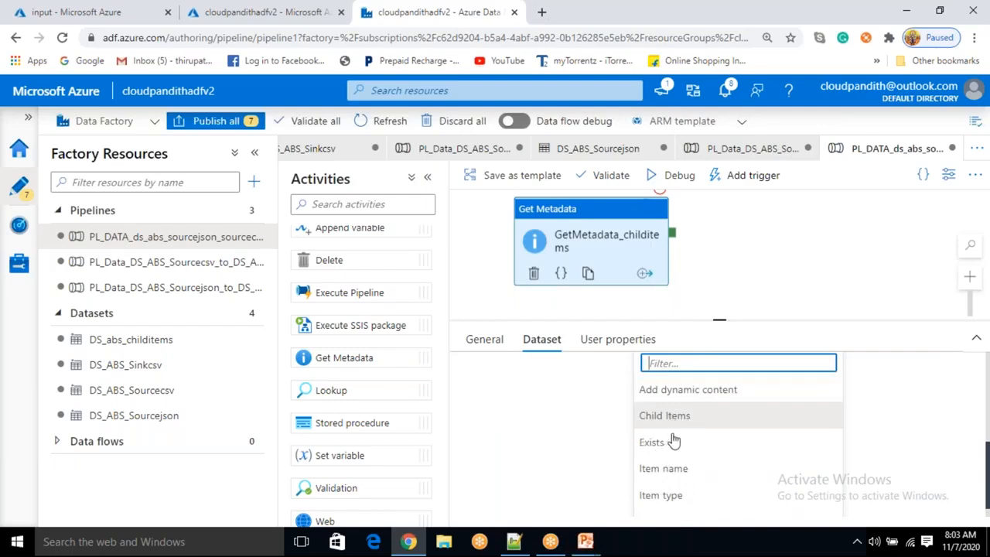
{"action": "scroll", "coordinate": [670, 446], "scroll_direction": "down", "scroll_amount": 1}
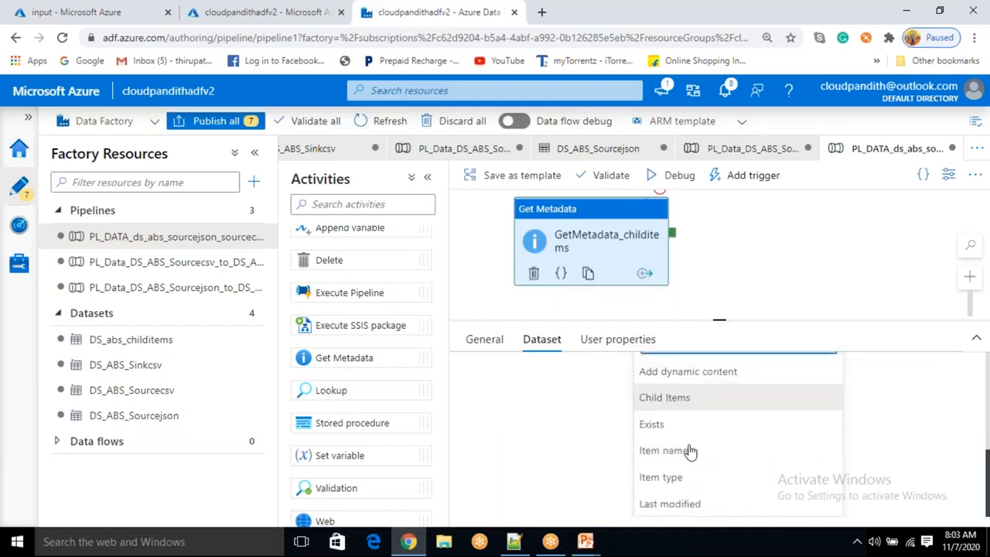
{"action": "left_click", "coordinate": [671, 410]}
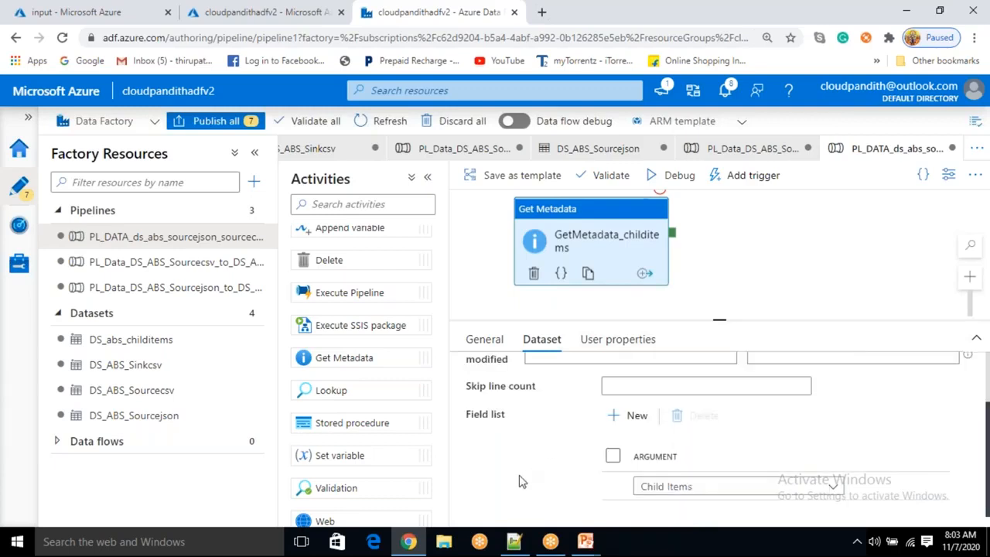
{"action": "scroll", "coordinate": [522, 482], "scroll_direction": "up", "scroll_amount": 1}
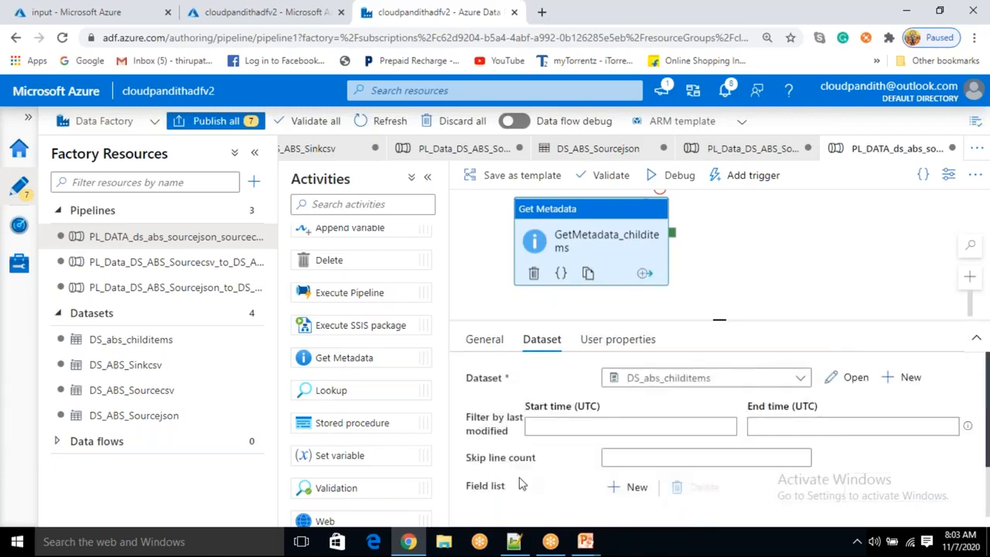
{"action": "left_click", "coordinate": [782, 261]}
{"action": "left_click", "coordinate": [591, 253]}
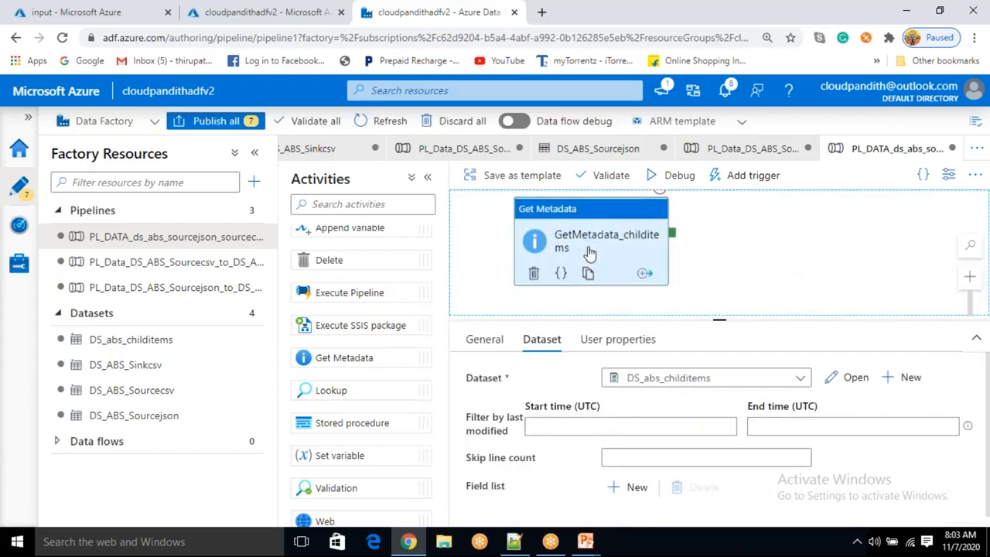
Debug-run the pipeline to test the Get Metadata activity
{"action": "scroll", "coordinate": [647, 464], "scroll_direction": "down", "scroll_amount": 1}
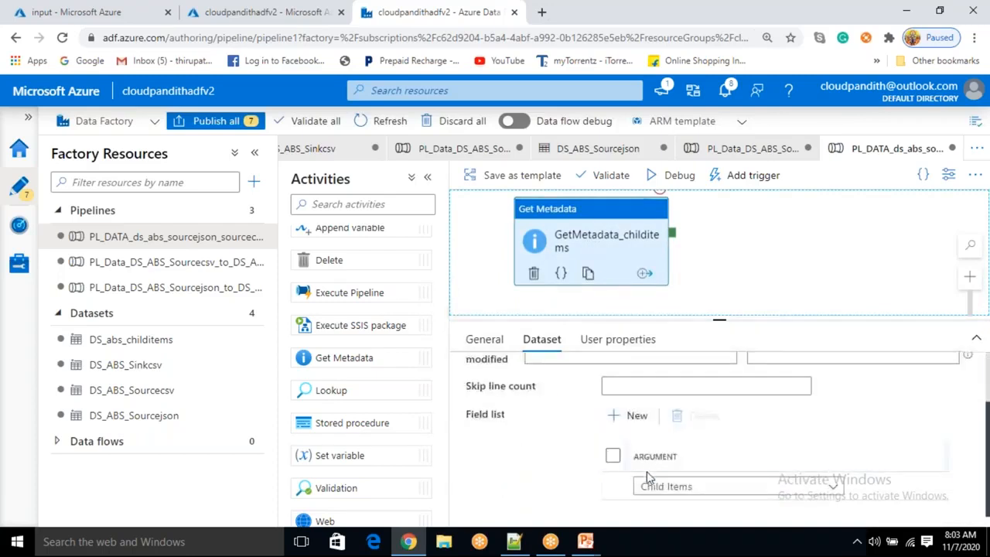
{"action": "left_click_drag", "start_coordinate": [617, 232], "coordinate": [631, 245]}
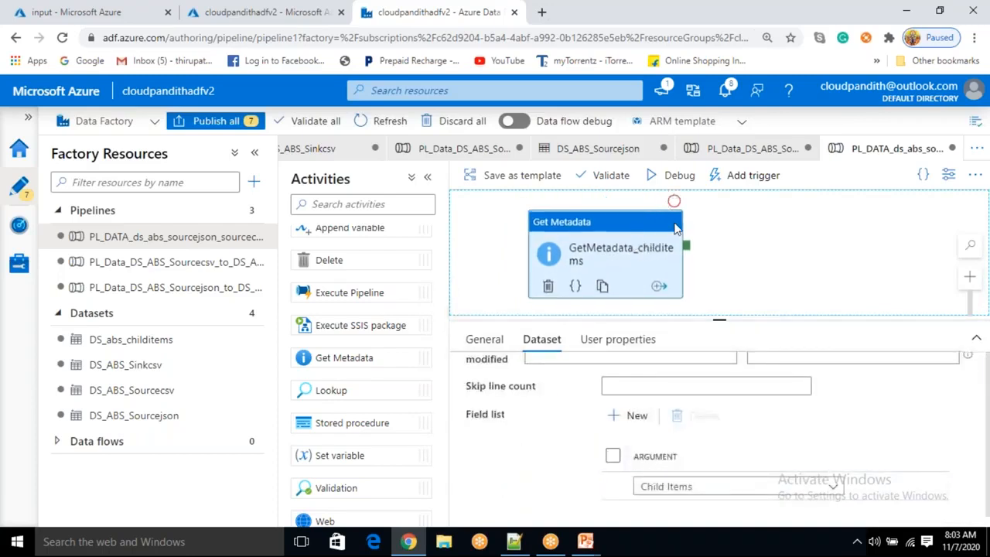
{"action": "left_click", "coordinate": [685, 177]}
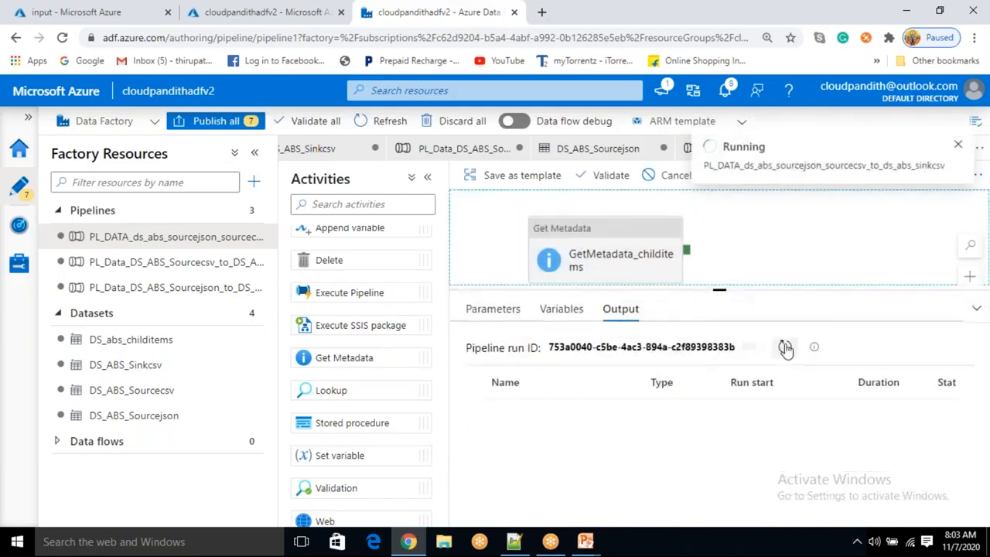
{"action": "left_click", "coordinate": [785, 349]}
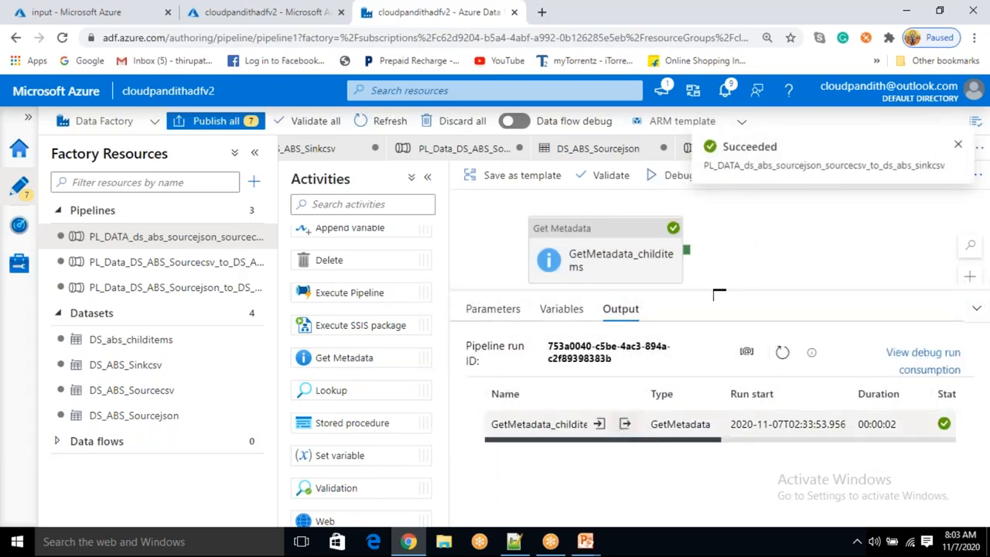
Open the Get Metadata activity's run output and inspect the childItems list
{"action": "left_click", "coordinate": [626, 425]}
{"action": "left_click_drag", "start_coordinate": [468, 239], "coordinate": [490, 240]}
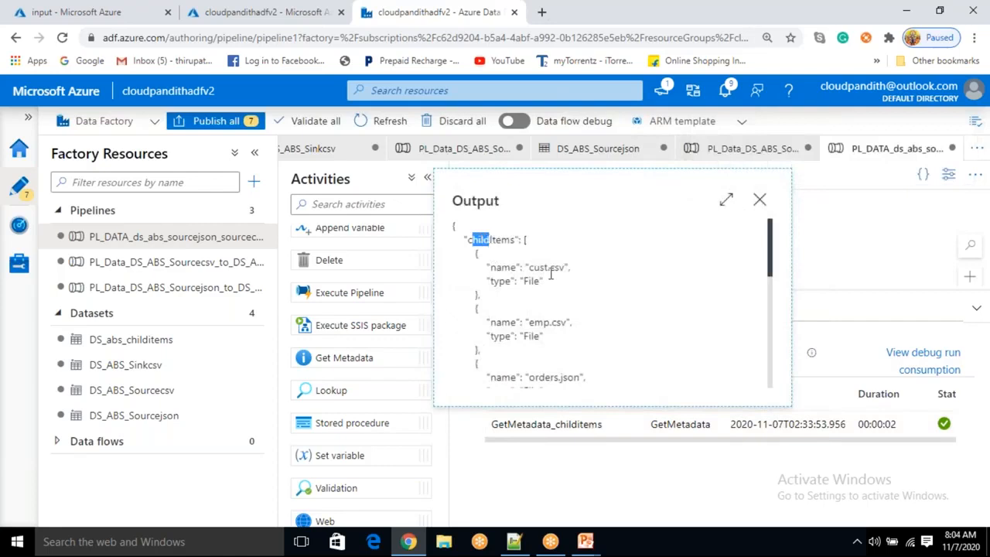
{"action": "left_click_drag", "start_coordinate": [529, 268], "coordinate": [555, 268]}
{"action": "left_click_drag", "start_coordinate": [535, 323], "coordinate": [586, 301]}
{"action": "scroll", "coordinate": [552, 323], "scroll_direction": "down", "scroll_amount": 1}
{"action": "scroll", "coordinate": [551, 323], "scroll_direction": "down", "scroll_amount": 1}
{"action": "left_click_drag", "start_coordinate": [531, 360], "coordinate": [593, 354]}
{"action": "scroll", "coordinate": [593, 340], "scroll_direction": "up", "scroll_amount": 2}
{"action": "double_click", "coordinate": [501, 241]}
{"action": "left_click_drag", "start_coordinate": [470, 257], "coordinate": [534, 327]}
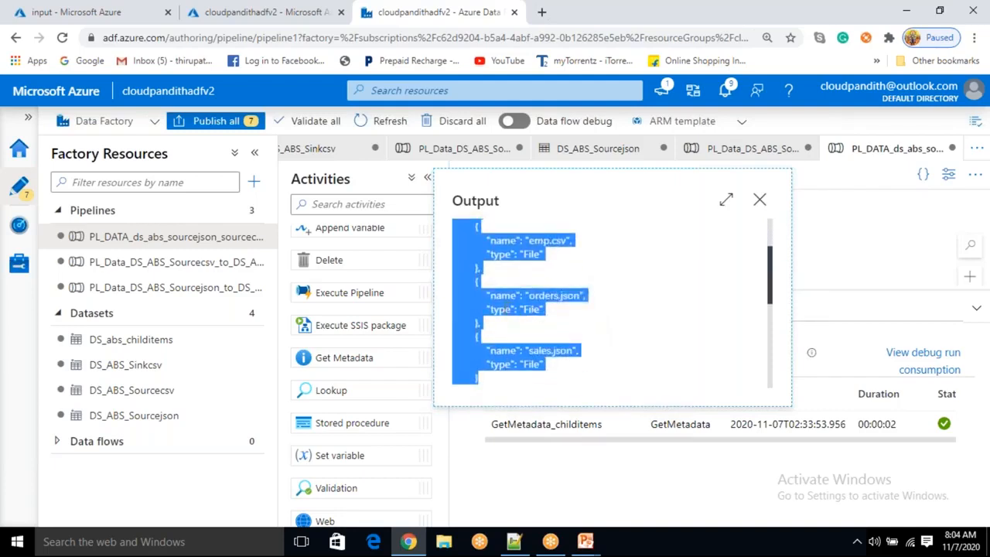
{"action": "left_click", "coordinate": [522, 311]}
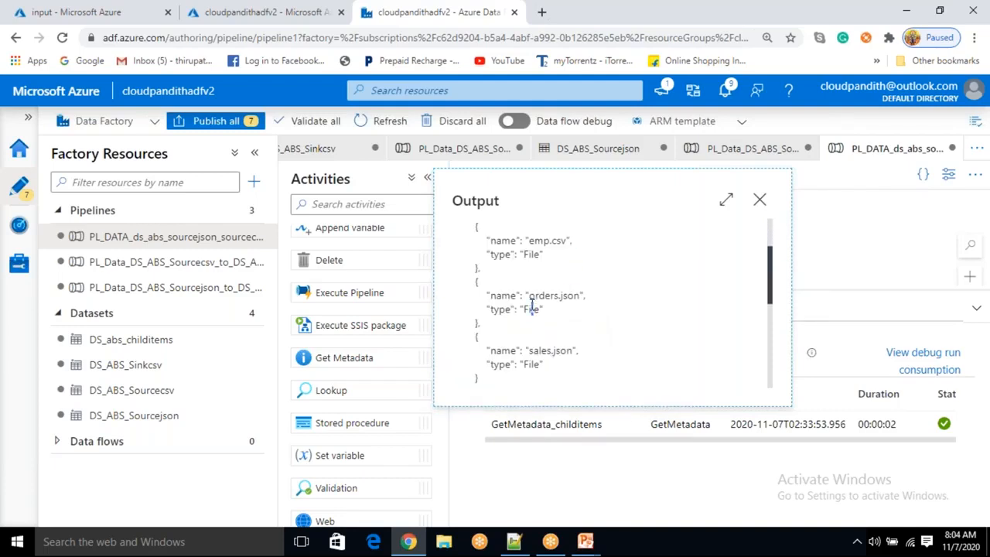
{"action": "double_click", "coordinate": [533, 254]}
{"action": "scroll", "coordinate": [530, 279], "scroll_direction": "up", "scroll_amount": 2}
{"action": "double_click", "coordinate": [534, 272]}
{"action": "double_click", "coordinate": [532, 327]}
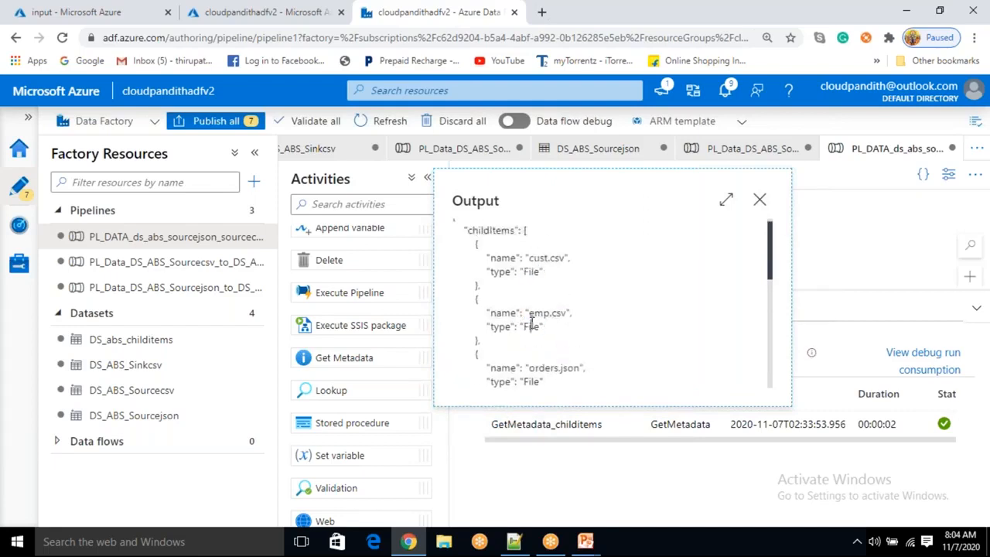
{"action": "triple_click", "coordinate": [528, 382]}
{"action": "left_click", "coordinate": [565, 308]}
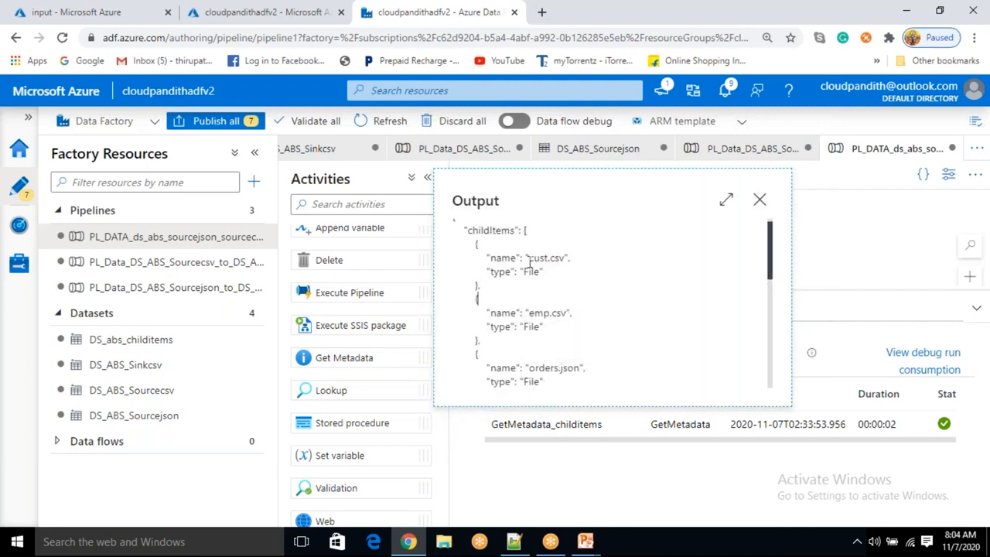
{"action": "double_click", "coordinate": [491, 232]}
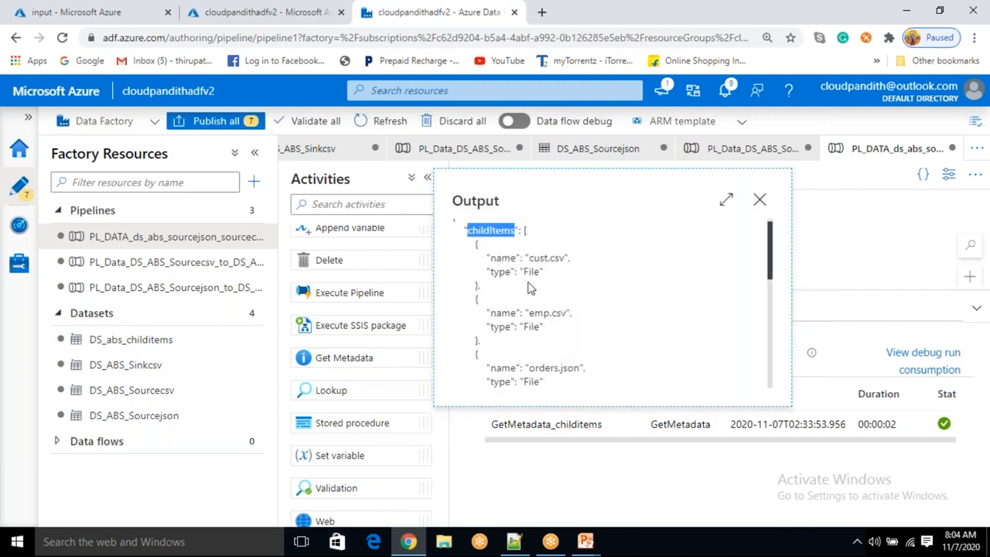
Examine each child item's name and type fields in the output and close the output window
{"action": "left_click_drag", "start_coordinate": [491, 258], "coordinate": [481, 286]}
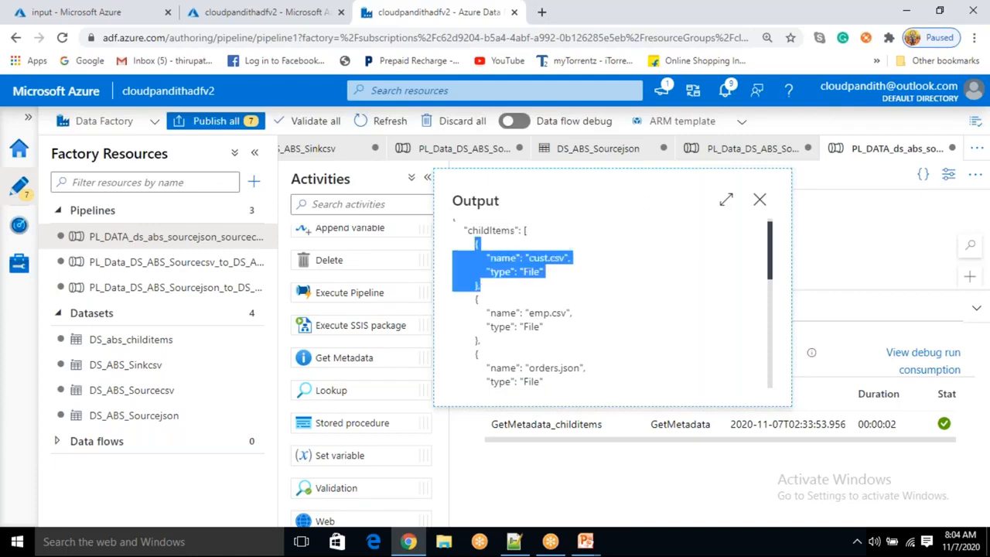
{"action": "left_click", "coordinate": [504, 297]}
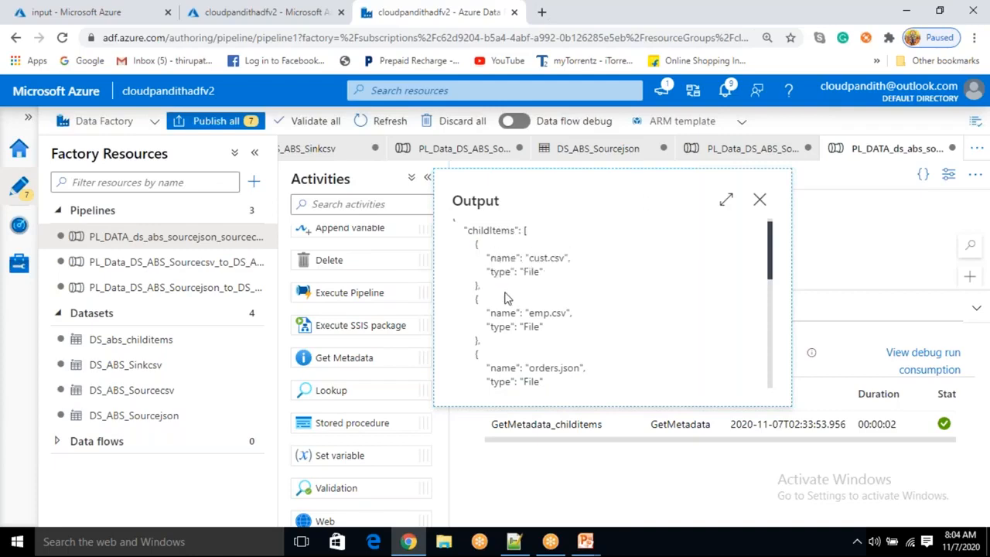
{"action": "double_click", "coordinate": [492, 232]}
{"action": "left_click_drag", "start_coordinate": [525, 230], "coordinate": [534, 378]}
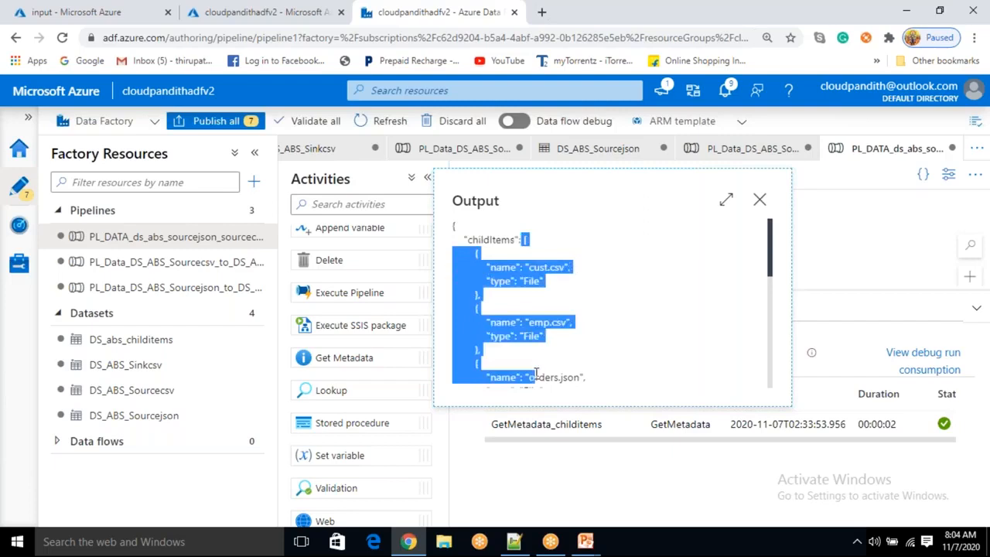
{"action": "double_click", "coordinate": [491, 240]}
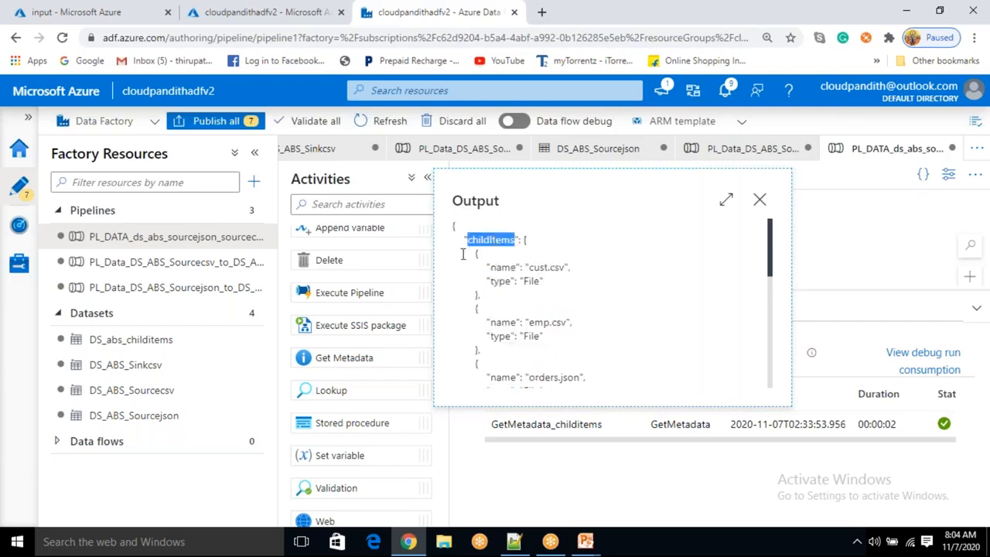
{"action": "left_click_drag", "start_coordinate": [466, 252], "coordinate": [480, 296]}
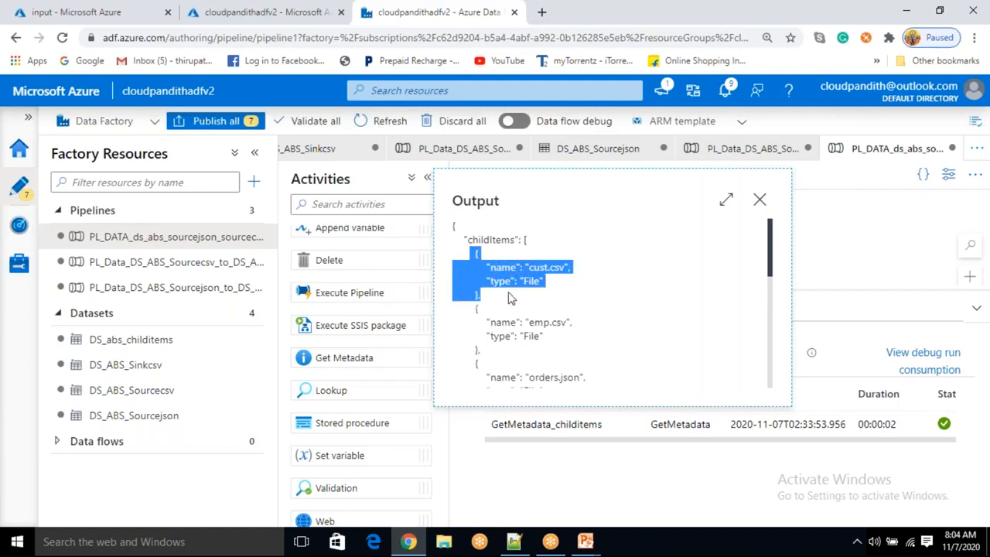
{"action": "left_click_drag", "start_coordinate": [474, 310], "coordinate": [512, 355]}
{"action": "scroll", "coordinate": [480, 304], "scroll_direction": "down", "scroll_amount": 1}
{"action": "left_click_drag", "start_coordinate": [473, 293], "coordinate": [495, 393]}
{"action": "scroll", "coordinate": [524, 288], "scroll_direction": "up", "scroll_amount": 2}
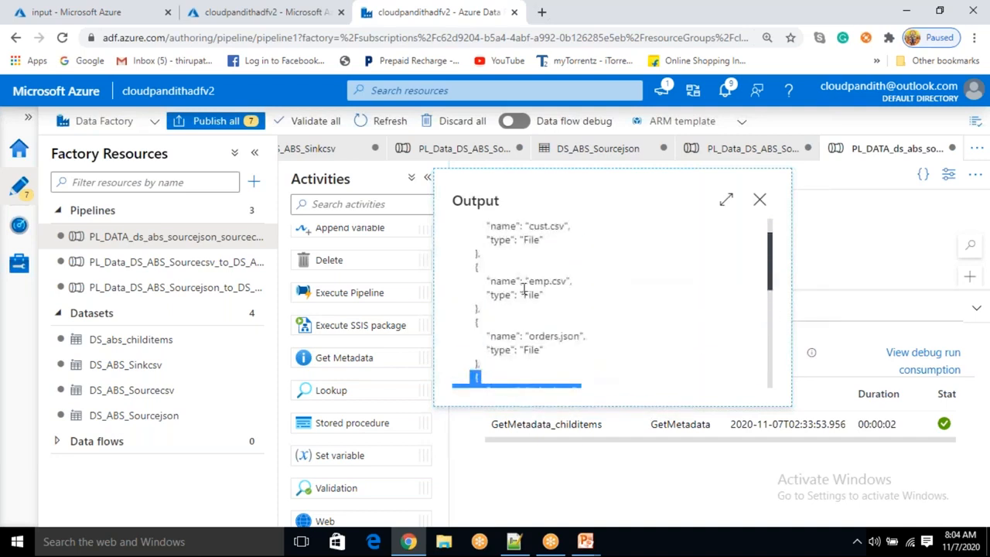
{"action": "scroll", "coordinate": [524, 288], "scroll_direction": "up", "scroll_amount": 1}
{"action": "double_click", "coordinate": [501, 268]}
{"action": "left_click_drag", "start_coordinate": [530, 269], "coordinate": [558, 267]}
{"action": "left_click", "coordinate": [540, 297]}
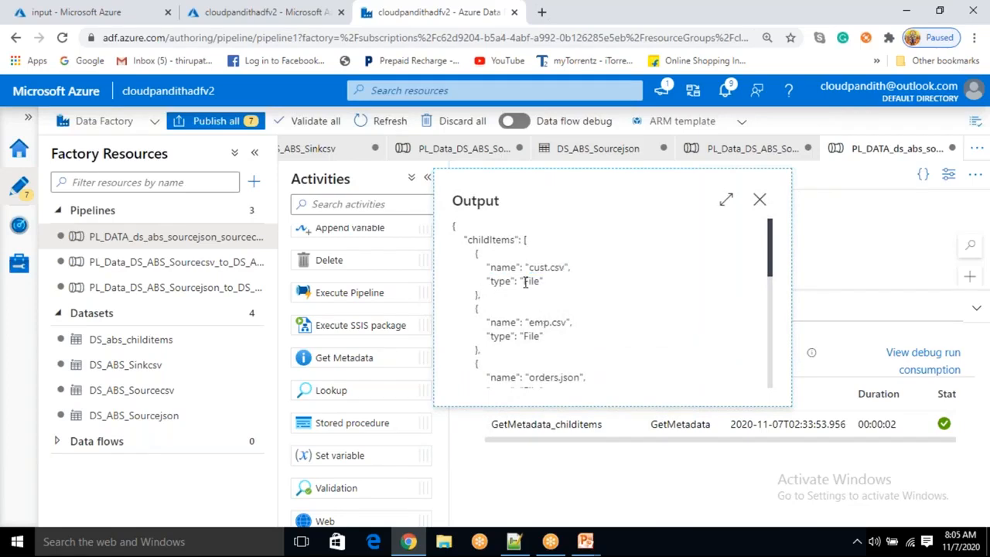
{"action": "left_click_drag", "start_coordinate": [525, 280], "coordinate": [539, 267]}
{"action": "double_click", "coordinate": [533, 281]}
{"action": "left_click", "coordinate": [553, 286]}
{"action": "left_click_drag", "start_coordinate": [469, 256], "coordinate": [494, 354]}
{"action": "left_click", "coordinate": [489, 307]}
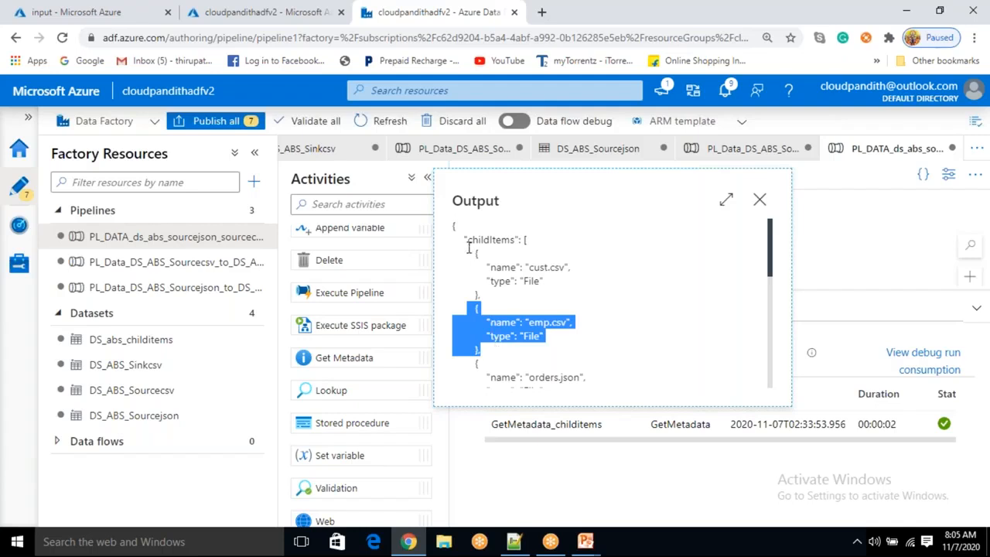
{"action": "left_click", "coordinate": [497, 242]}
{"action": "double_click", "coordinate": [496, 242]}
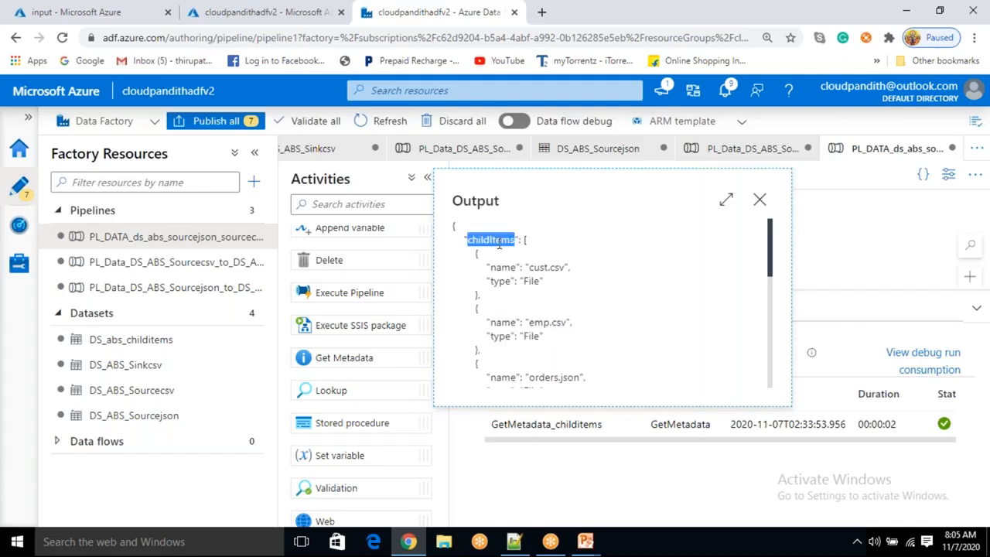
{"action": "double_click", "coordinate": [527, 240]}
{"action": "left_click_drag", "start_coordinate": [530, 246], "coordinate": [572, 336]}
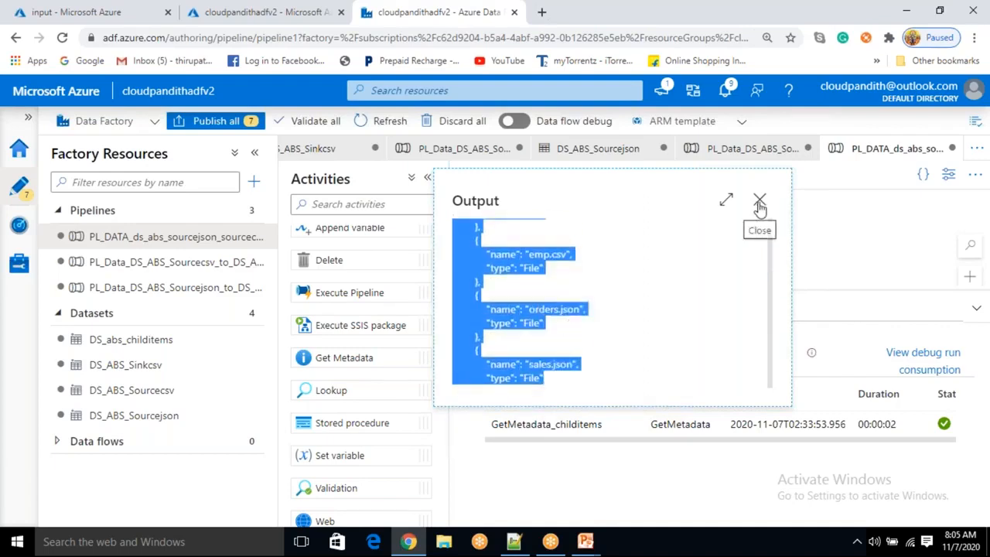
{"action": "left_click", "coordinate": [611, 306]}
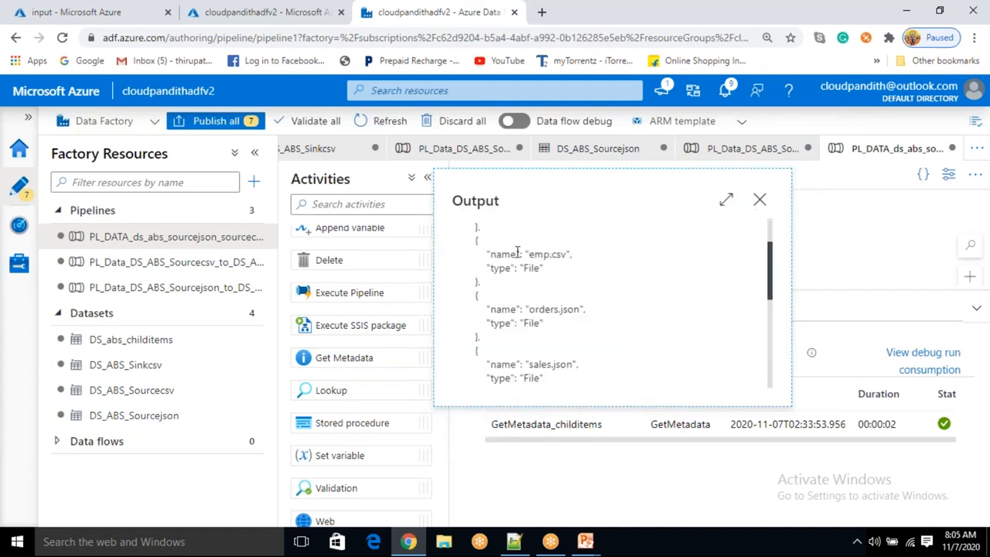
{"action": "scroll", "coordinate": [517, 252], "scroll_direction": "up", "scroll_amount": 2}
{"action": "left_click_drag", "start_coordinate": [525, 239], "coordinate": [535, 362]}
{"action": "left_click", "coordinate": [760, 199]}
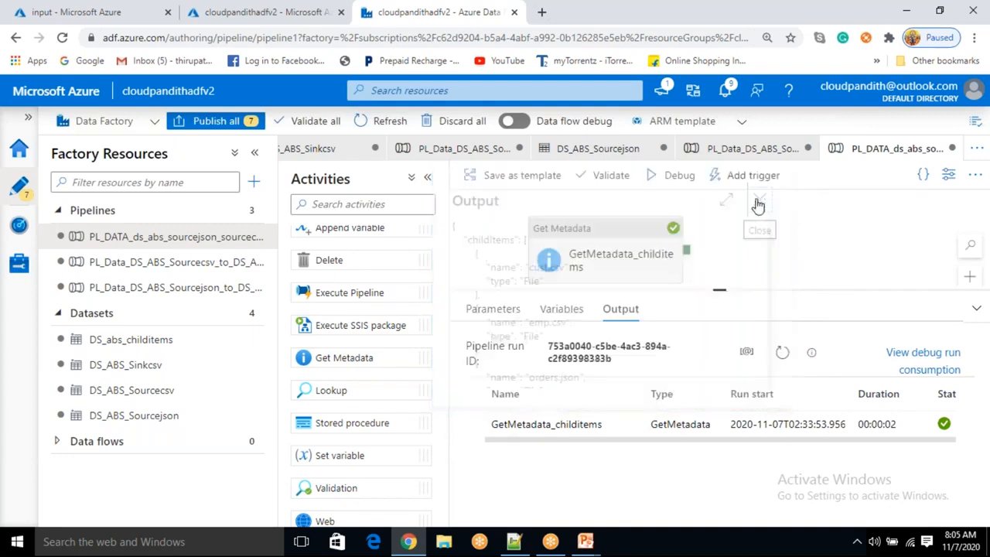
{"action": "left_click", "coordinate": [585, 542]}
{"action": "left_click", "coordinate": [635, 483]}
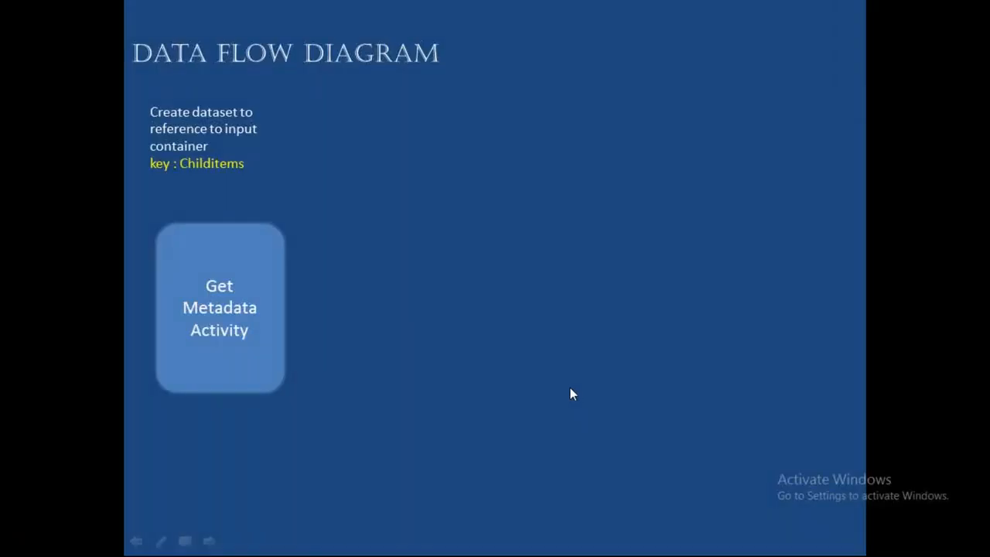
{"action": "left_click", "coordinate": [275, 466]}
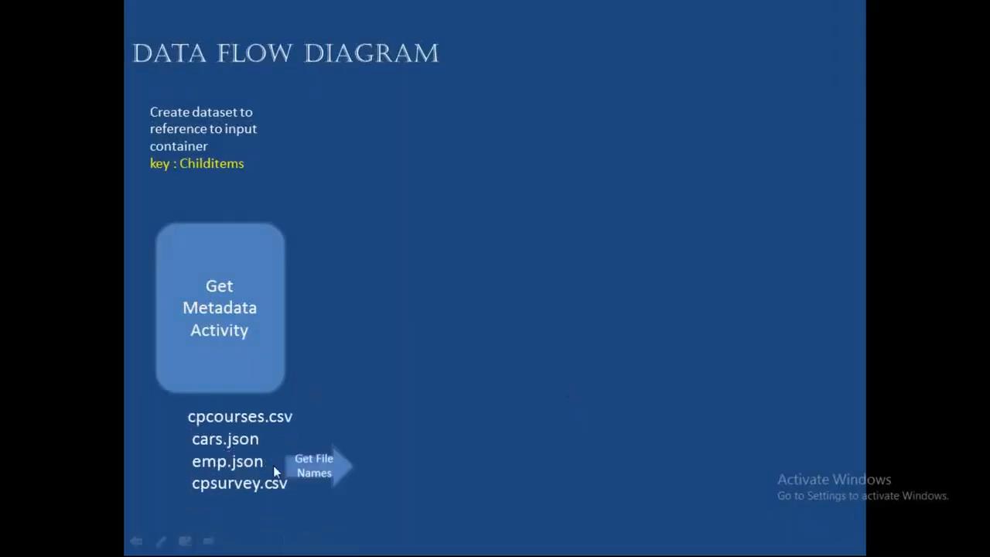
{"action": "left_click", "coordinate": [379, 420]}
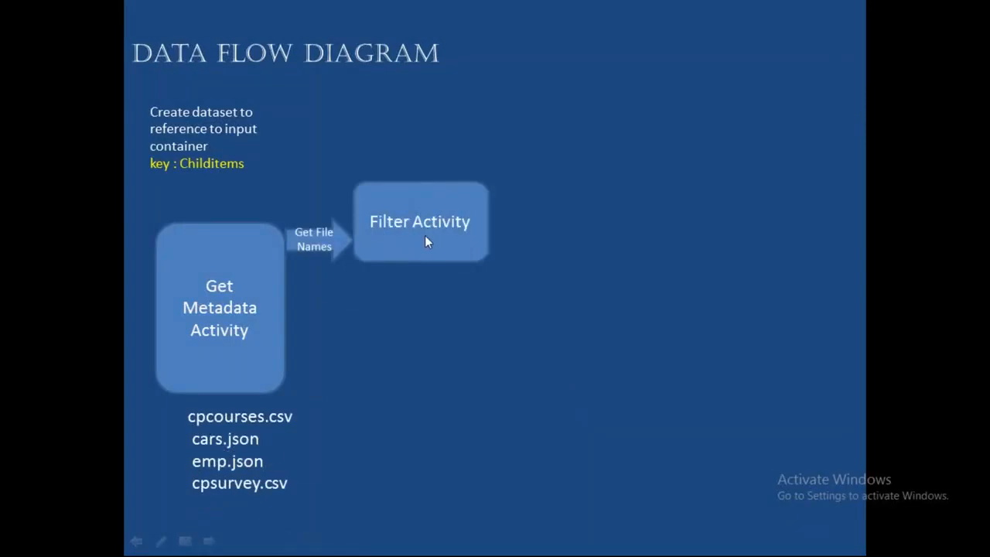
{"action": "left_click", "coordinate": [425, 235]}
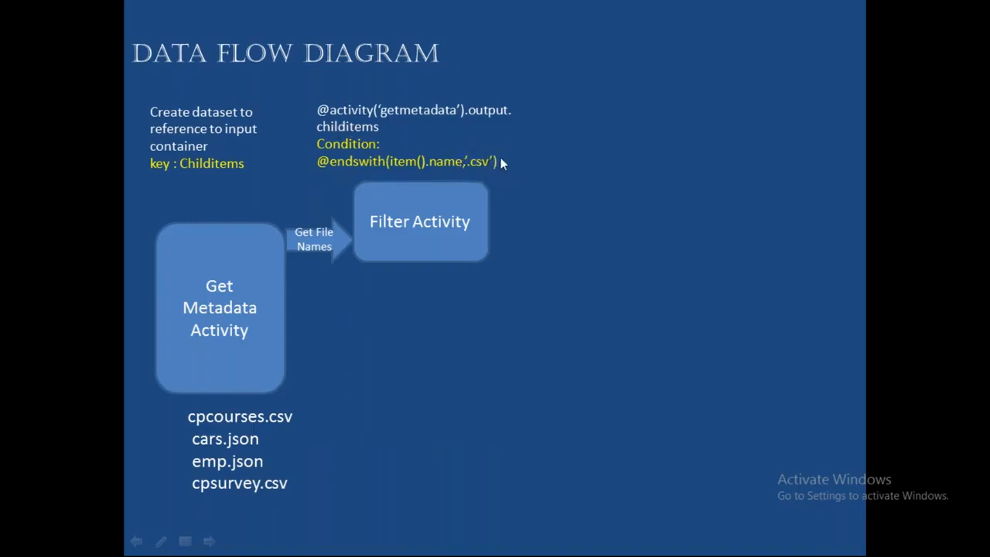
{"action": "left_click", "coordinate": [469, 183]}
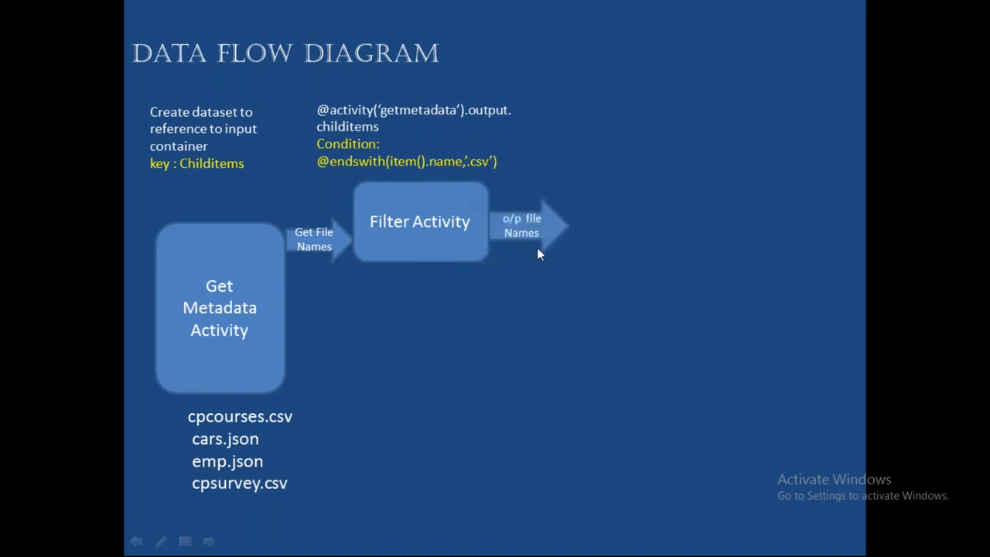
{"action": "key", "text": "alt+Tab"}
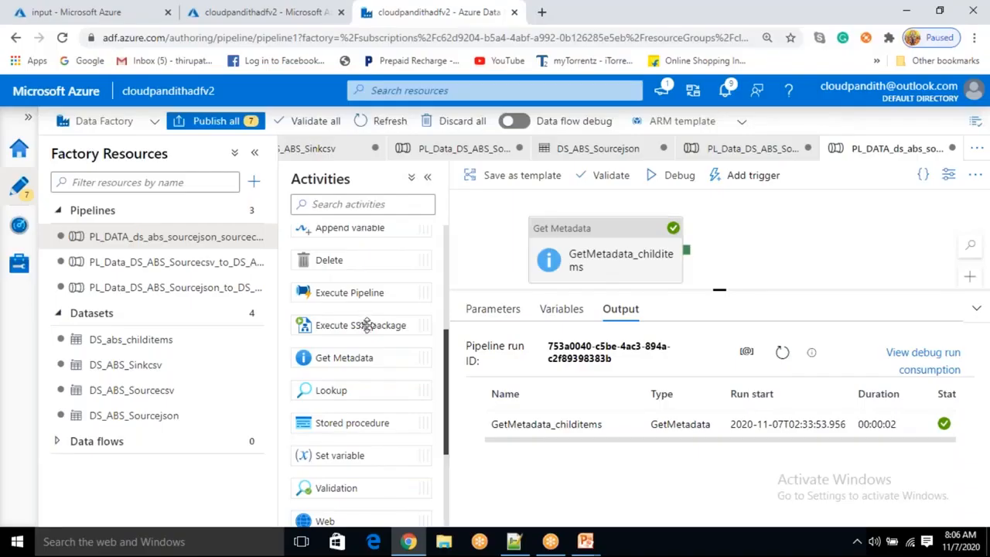
Add a Filter activity to the pipeline canvas beside the Get Metadata activity
{"action": "scroll", "coordinate": [367, 325], "scroll_direction": "up", "scroll_amount": 3}
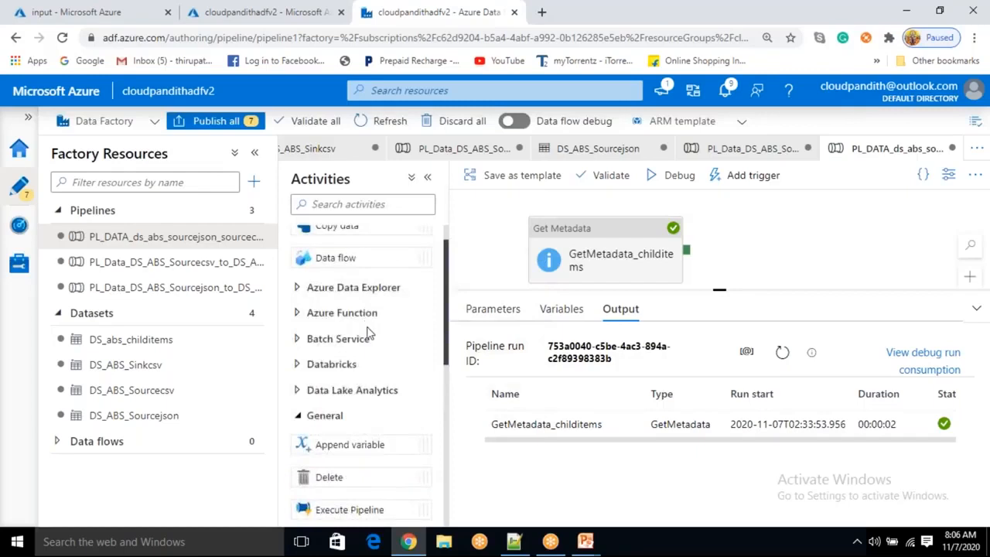
{"action": "scroll", "coordinate": [367, 325], "scroll_direction": "down", "scroll_amount": 4}
{"action": "scroll", "coordinate": [366, 328], "scroll_direction": "down", "scroll_amount": 1}
{"action": "scroll", "coordinate": [339, 475], "scroll_direction": "up", "scroll_amount": 2}
{"action": "scroll", "coordinate": [339, 475], "scroll_direction": "down", "scroll_amount": 2}
{"action": "scroll", "coordinate": [340, 474], "scroll_direction": "down", "scroll_amount": 1}
{"action": "left_click_drag", "start_coordinate": [341, 424], "coordinate": [809, 236]}
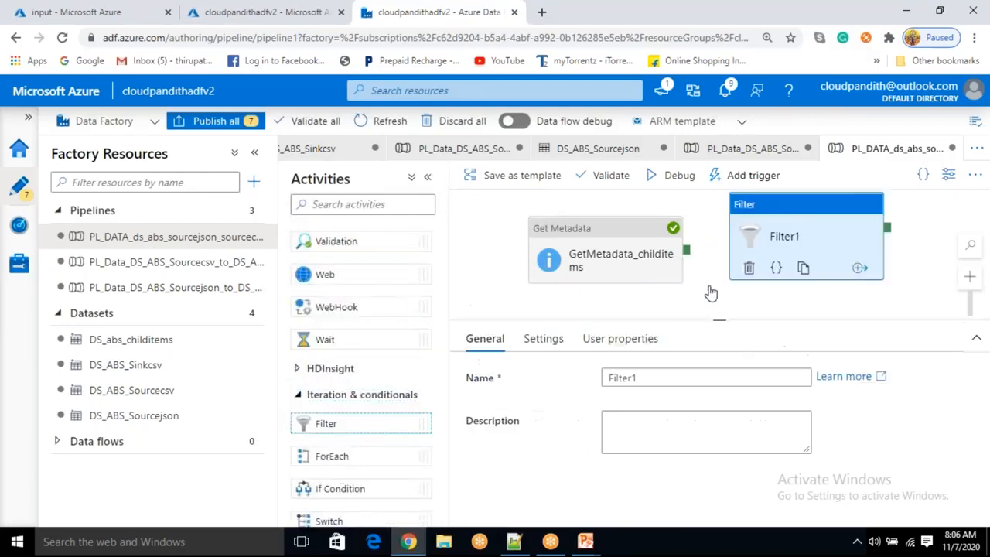
{"action": "left_click_drag", "start_coordinate": [717, 319], "coordinate": [720, 408]}
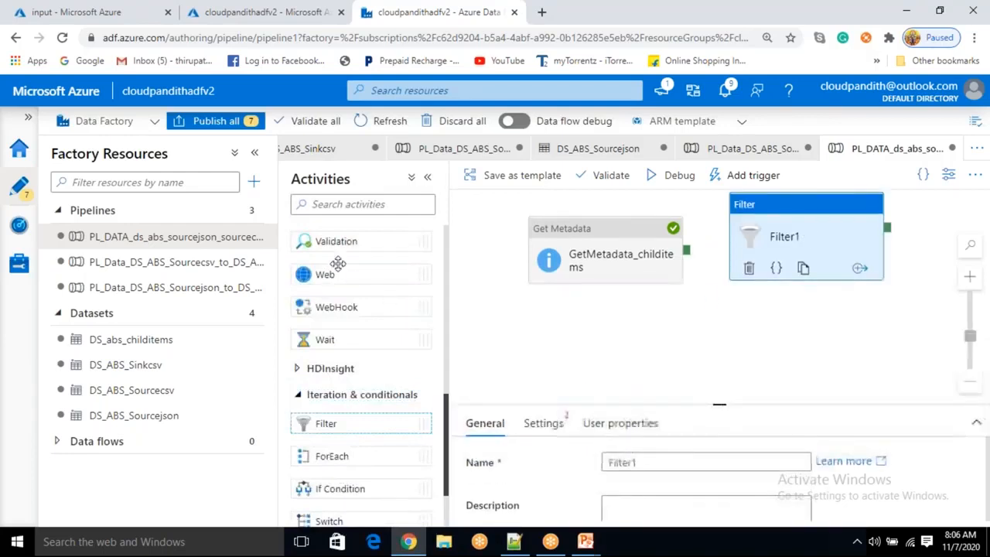
{"action": "left_click", "coordinate": [256, 159]}
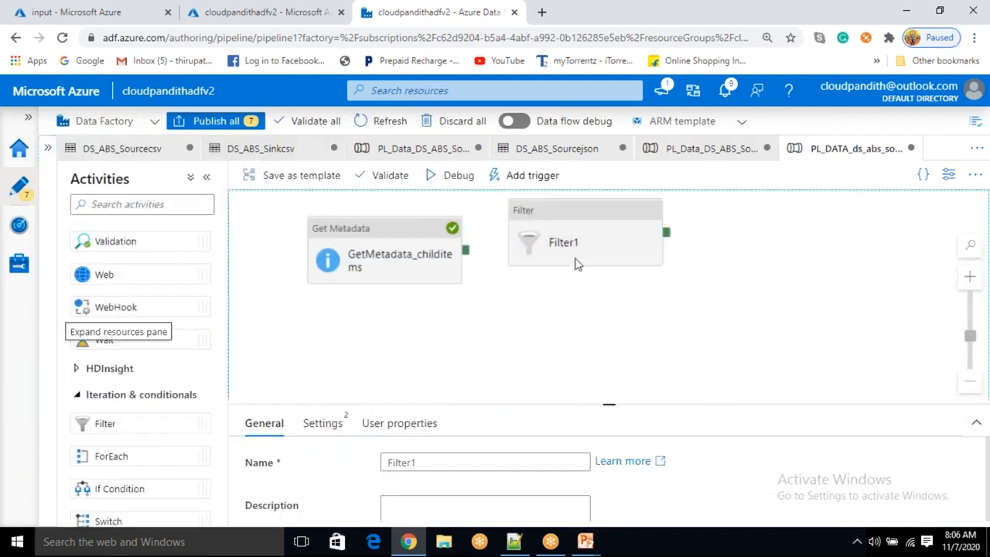
Connect the Get Metadata activity's success output to the Filter activity
{"action": "left_click", "coordinate": [550, 376]}
{"action": "left_click", "coordinate": [559, 234]}
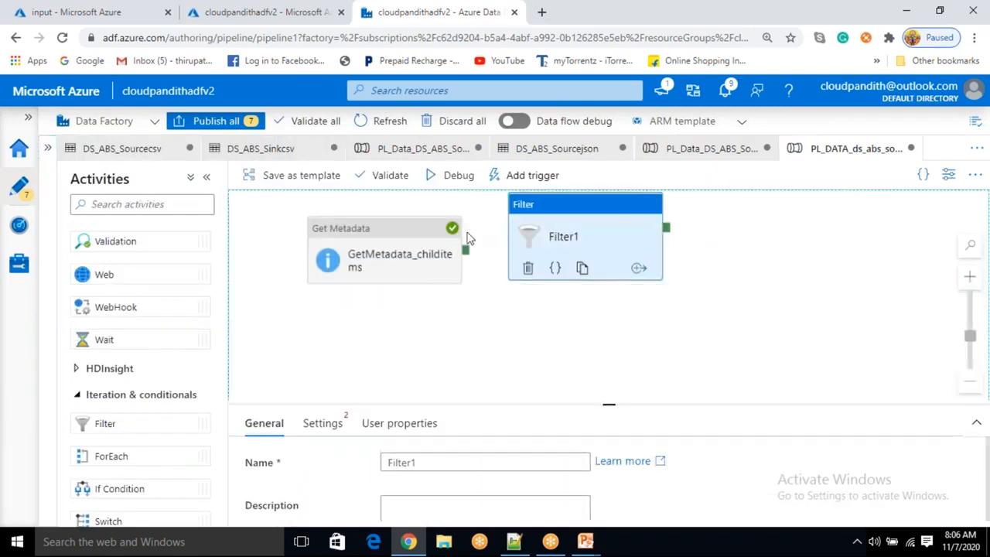
{"action": "left_click_drag", "start_coordinate": [467, 250], "coordinate": [545, 240]}
{"action": "left_click", "coordinate": [578, 233]}
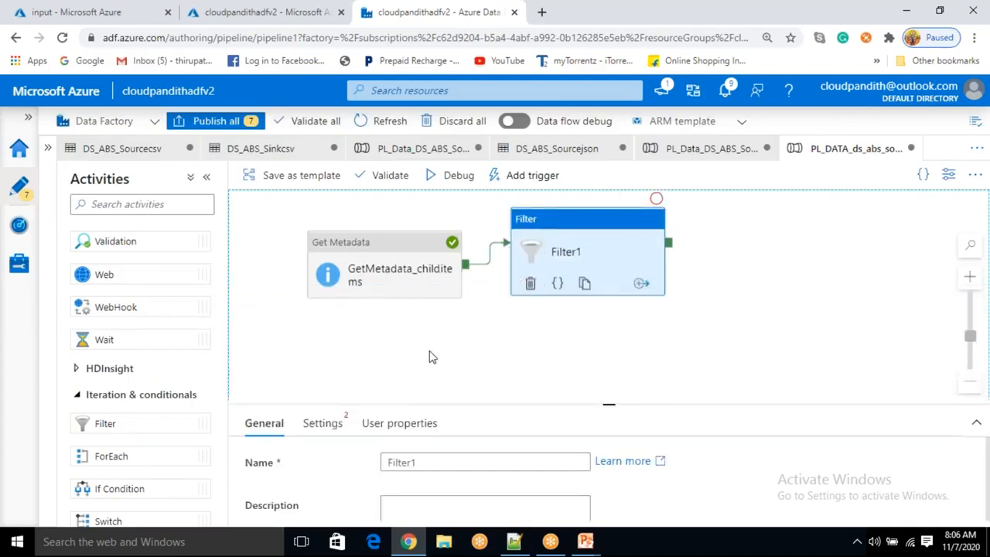
{"action": "left_click_drag", "start_coordinate": [603, 400], "coordinate": [611, 381]}
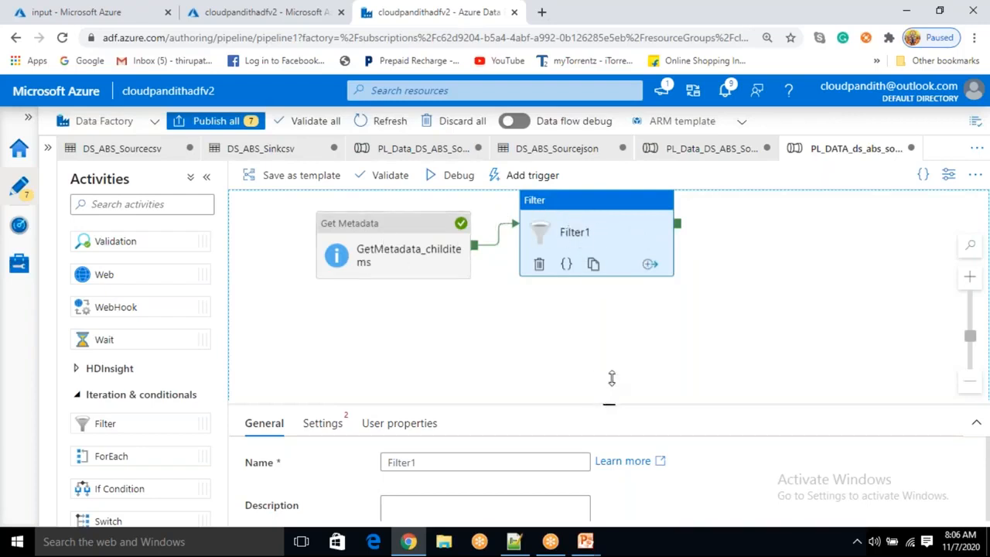
{"action": "left_click_drag", "start_coordinate": [611, 378], "coordinate": [611, 342]}
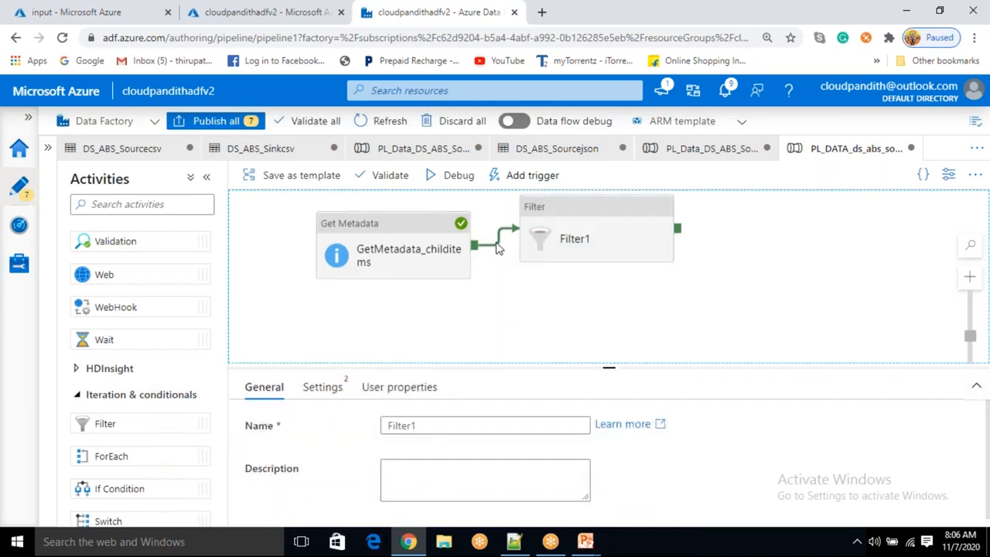
Rename the Filter activity to Filter_childitems
{"action": "right_click", "coordinate": [497, 246]}
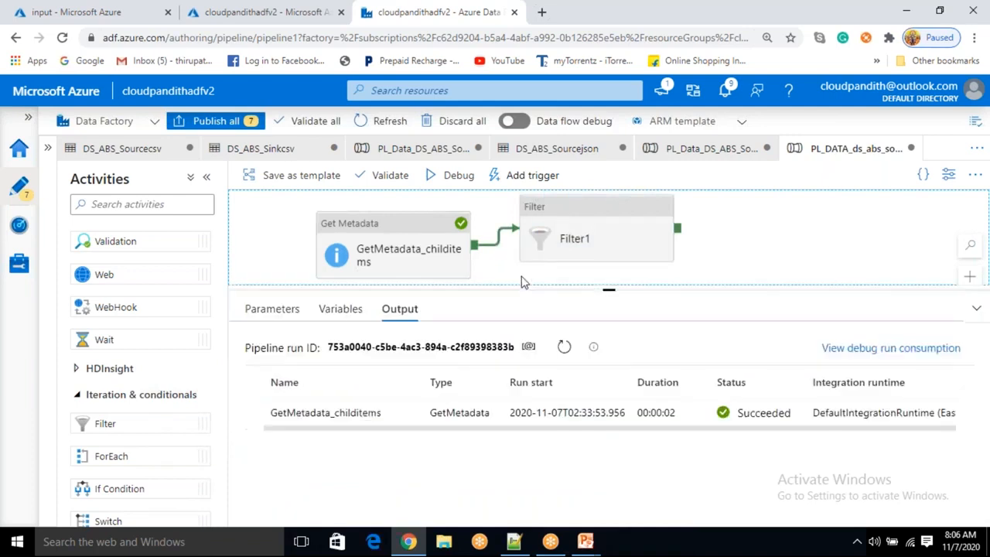
{"action": "left_click", "coordinate": [770, 245]}
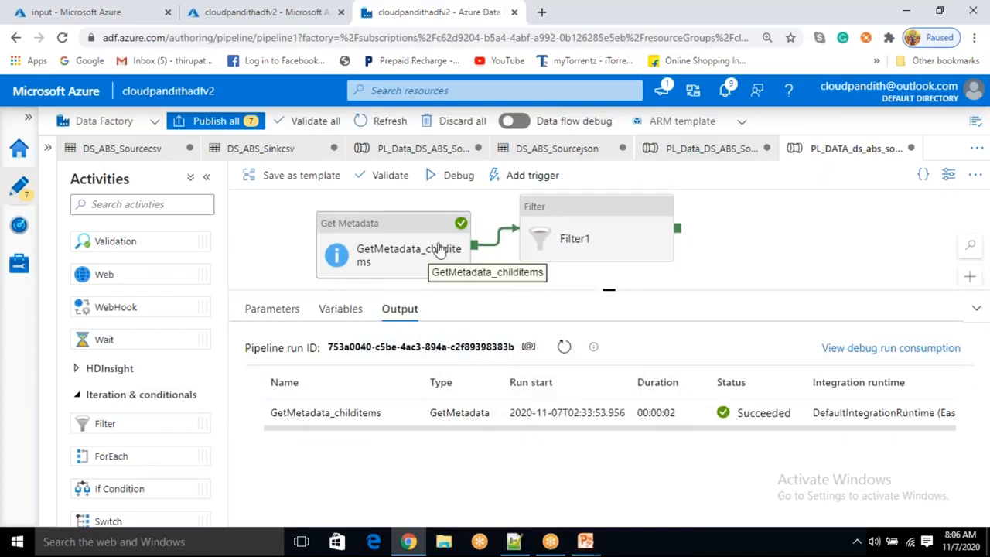
{"action": "left_click", "coordinate": [608, 225]}
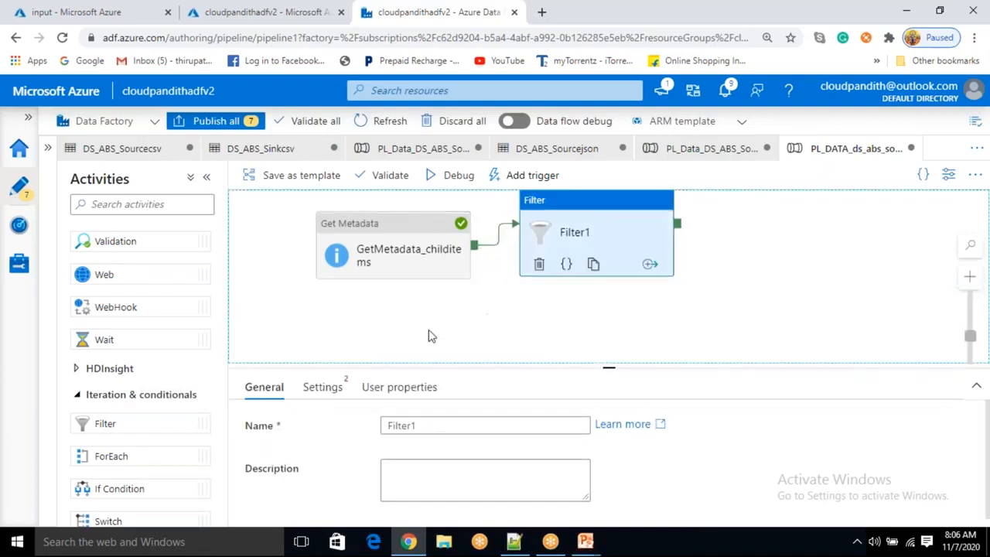
{"action": "left_click", "coordinate": [424, 422]}
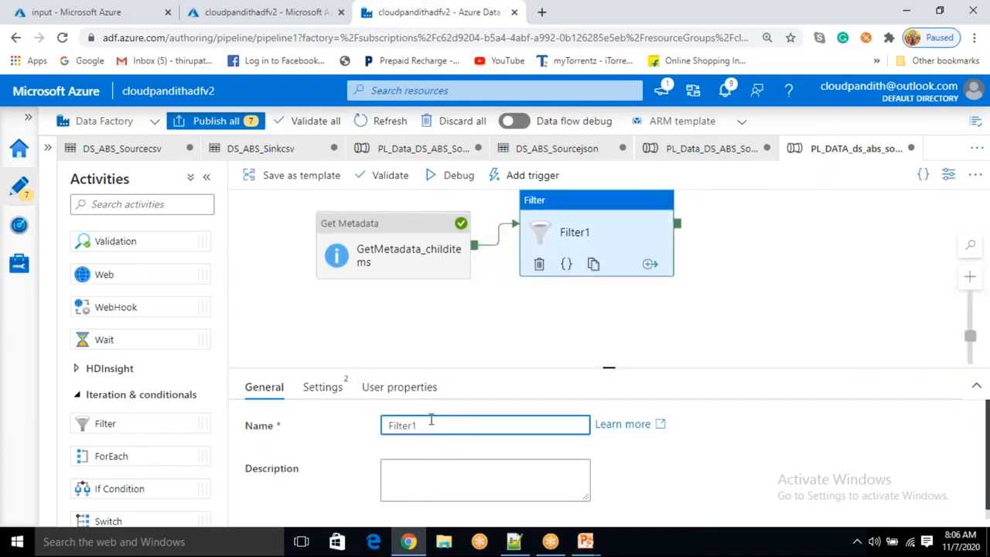
{"action": "type", "text": "_childitems"}
{"action": "left_click", "coordinate": [321, 395]}
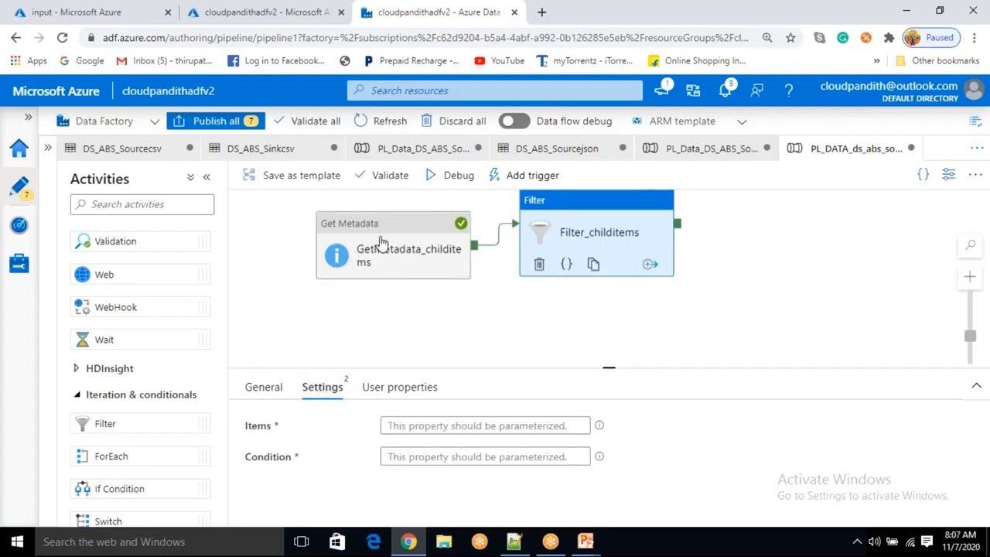
{"action": "left_click", "coordinate": [416, 428]}
{"action": "left_click", "coordinate": [412, 447]}
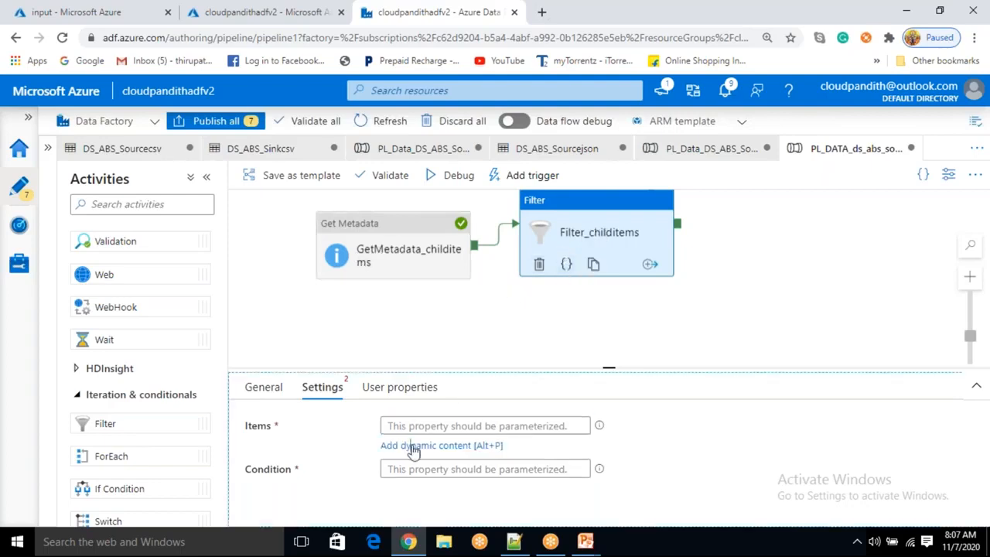
{"action": "scroll", "coordinate": [611, 402], "scroll_direction": "down", "scroll_amount": 10}
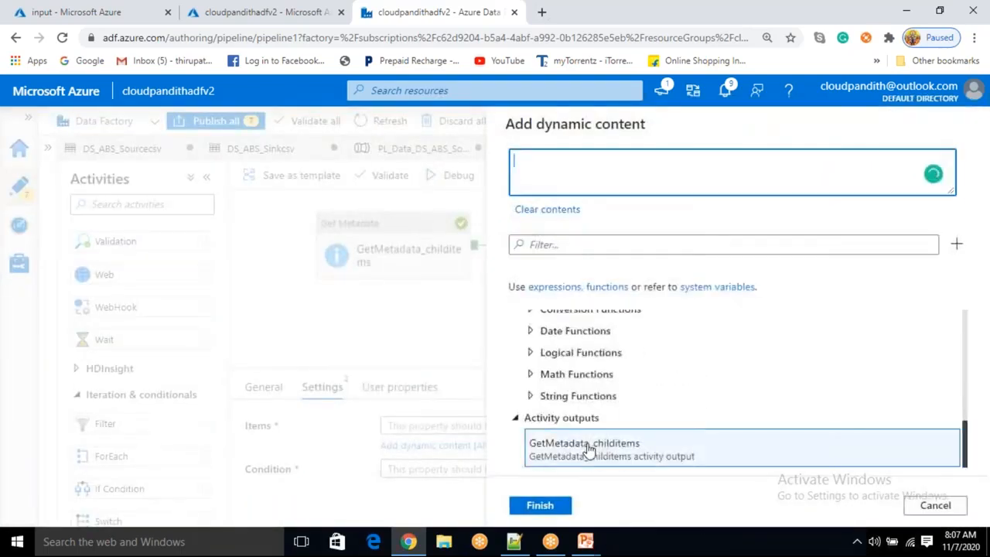
{"action": "left_click", "coordinate": [586, 445]}
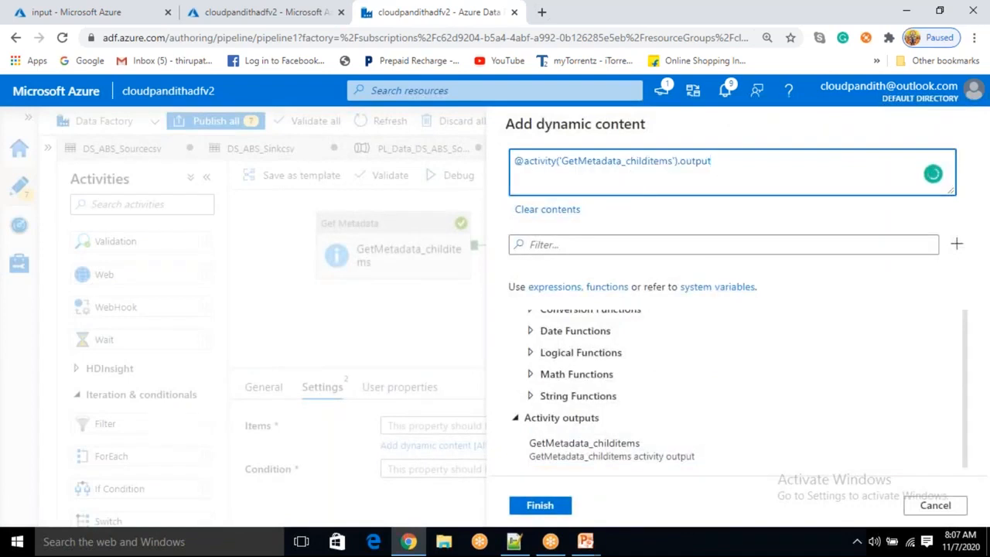
{"action": "type", "text": ".childitems"}
{"action": "left_click", "coordinate": [551, 507]}
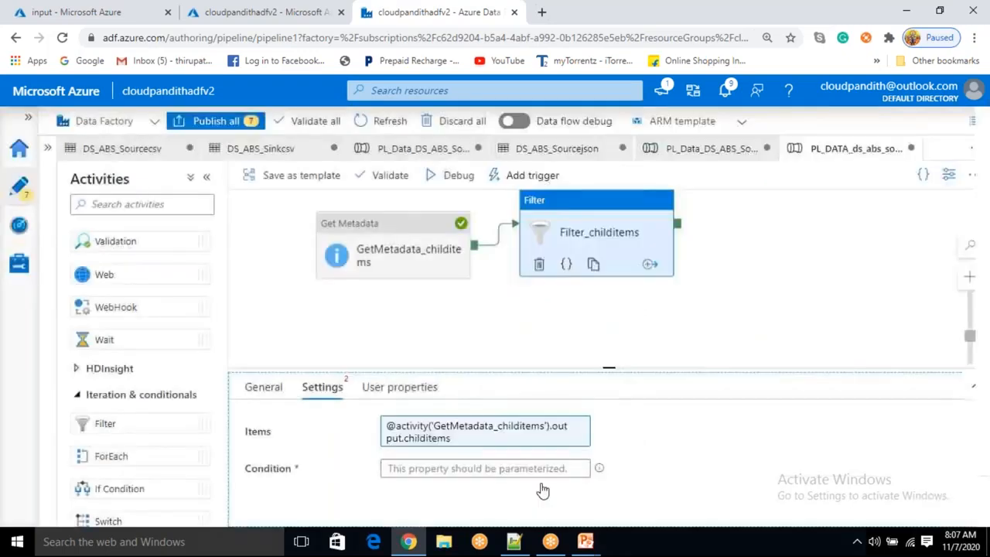
Open dynamic content for the filter's Condition and insert the endswith string function
{"action": "left_click", "coordinate": [415, 470]}
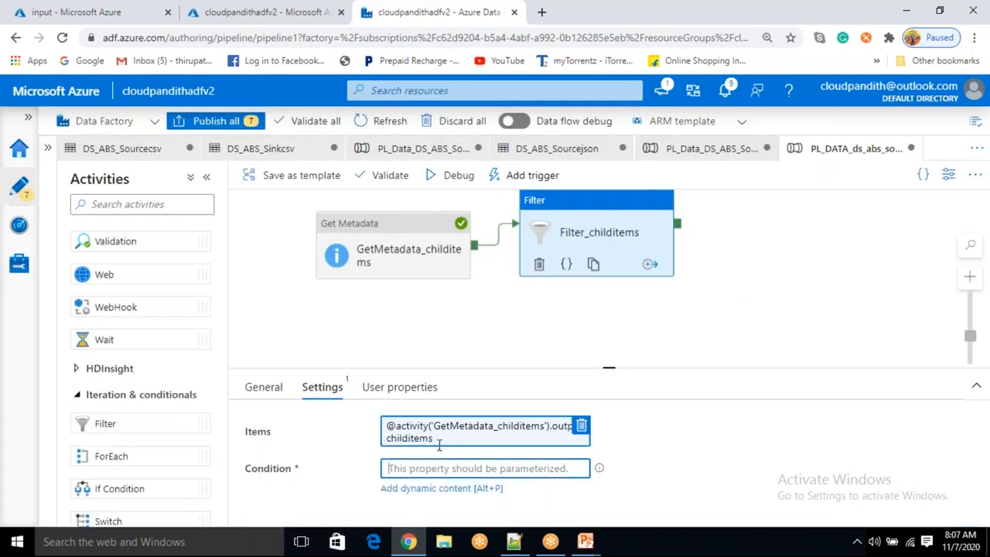
{"action": "left_click", "coordinate": [437, 487]}
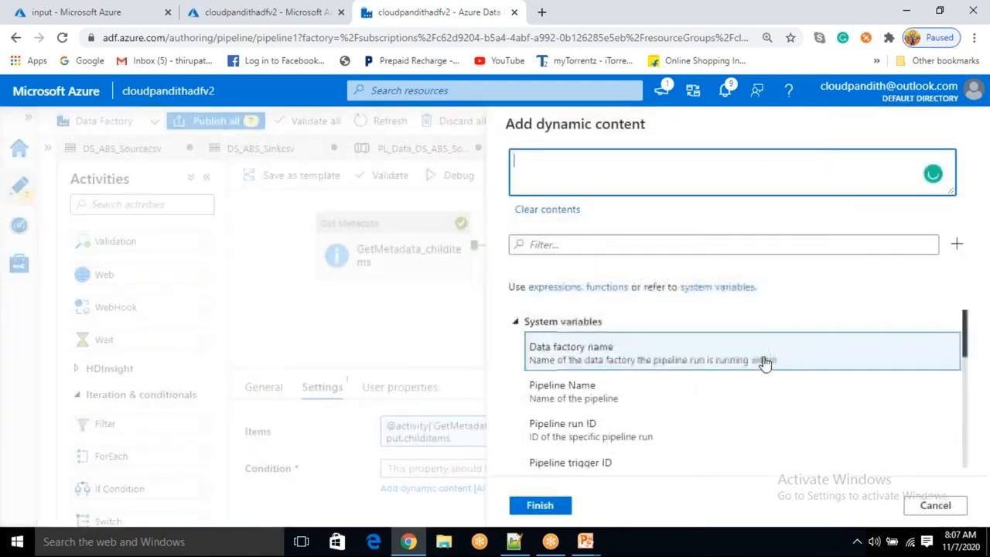
{"action": "scroll", "coordinate": [743, 387], "scroll_direction": "down", "scroll_amount": 10}
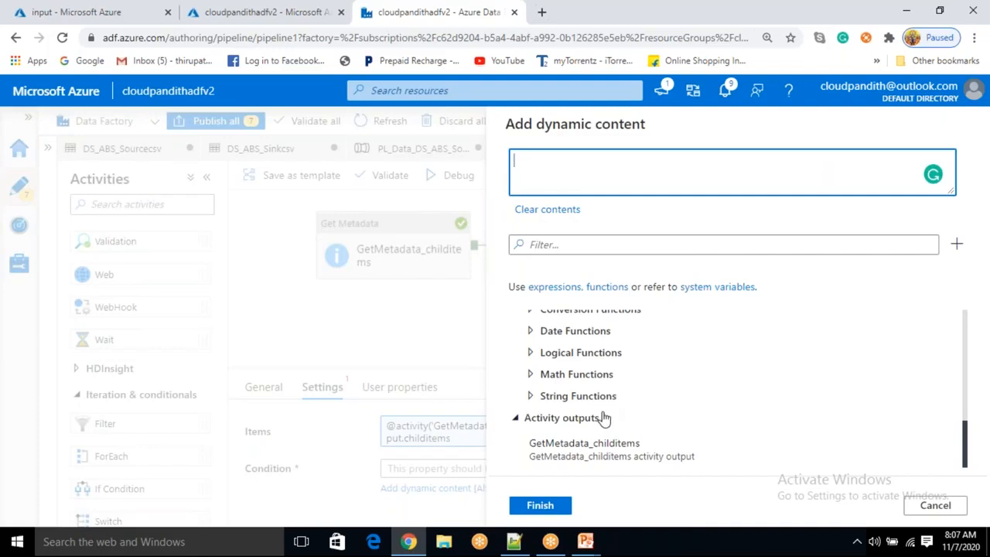
{"action": "scroll", "coordinate": [604, 417], "scroll_direction": "up", "scroll_amount": 5}
{"action": "scroll", "coordinate": [603, 417], "scroll_direction": "down", "scroll_amount": 2}
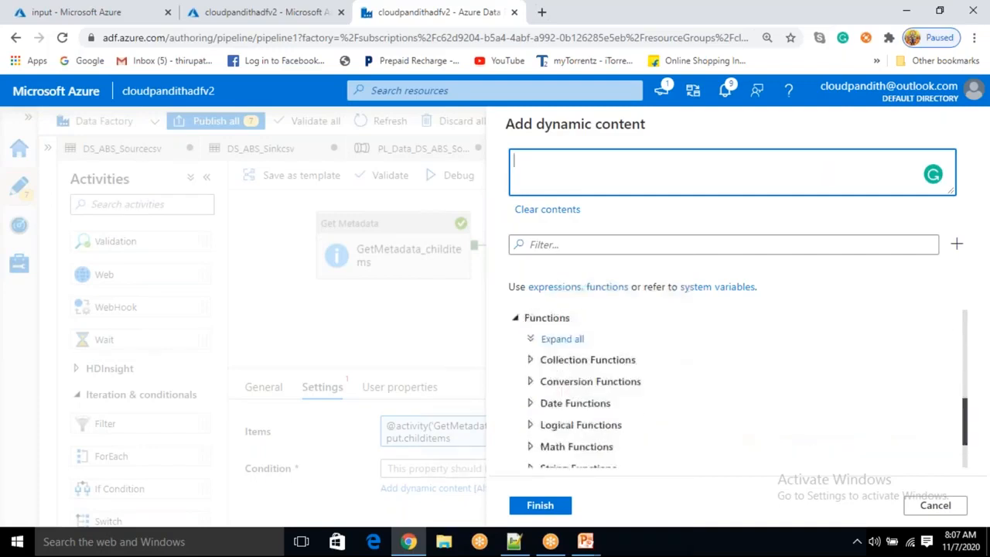
{"action": "scroll", "coordinate": [588, 434], "scroll_direction": "down", "scroll_amount": 2}
{"action": "left_click", "coordinate": [532, 397]}
{"action": "scroll", "coordinate": [596, 364], "scroll_direction": "down", "scroll_amount": 3}
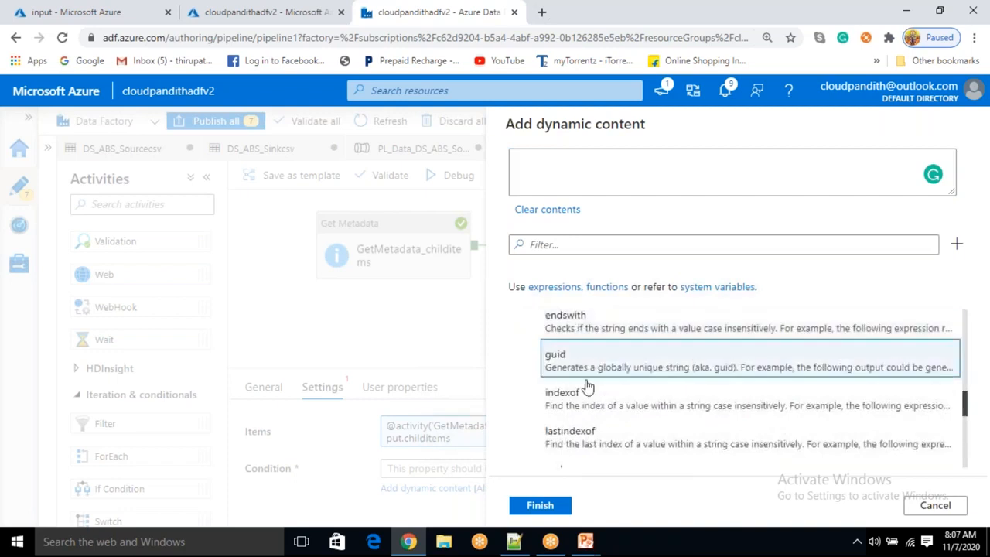
{"action": "scroll", "coordinate": [580, 418], "scroll_direction": "up", "scroll_amount": 2}
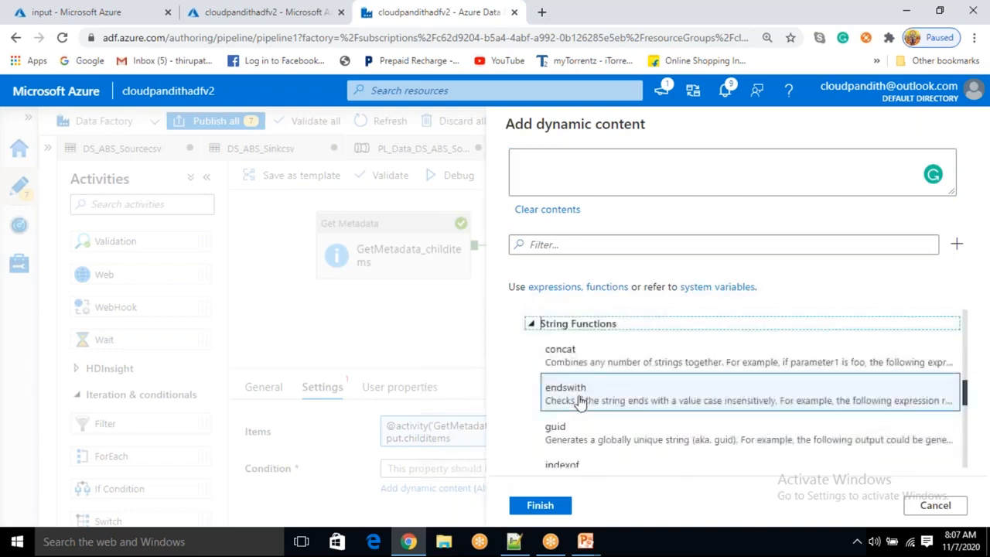
{"action": "left_click", "coordinate": [581, 402]}
{"action": "left_click", "coordinate": [563, 280]}
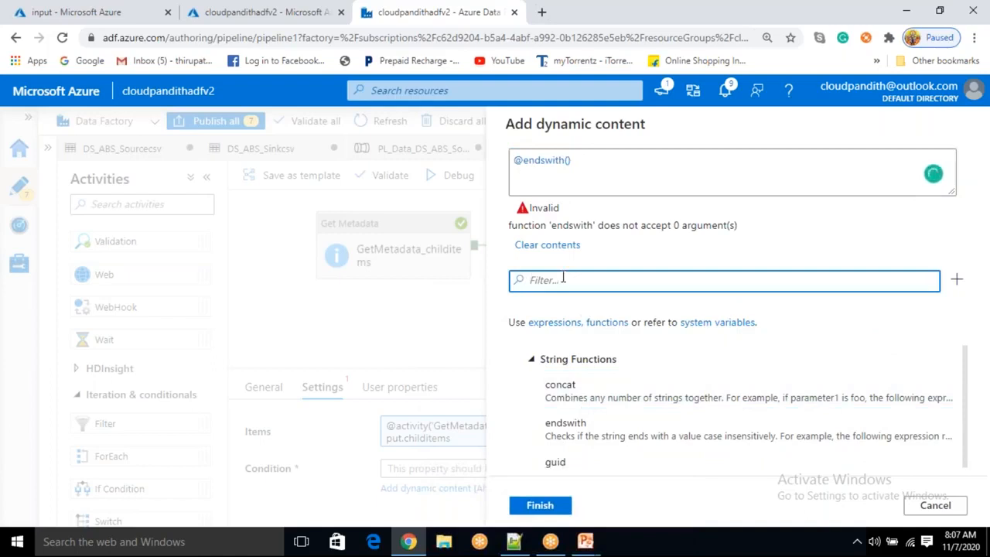
{"action": "scroll", "coordinate": [604, 375], "scroll_direction": "down", "scroll_amount": 5}
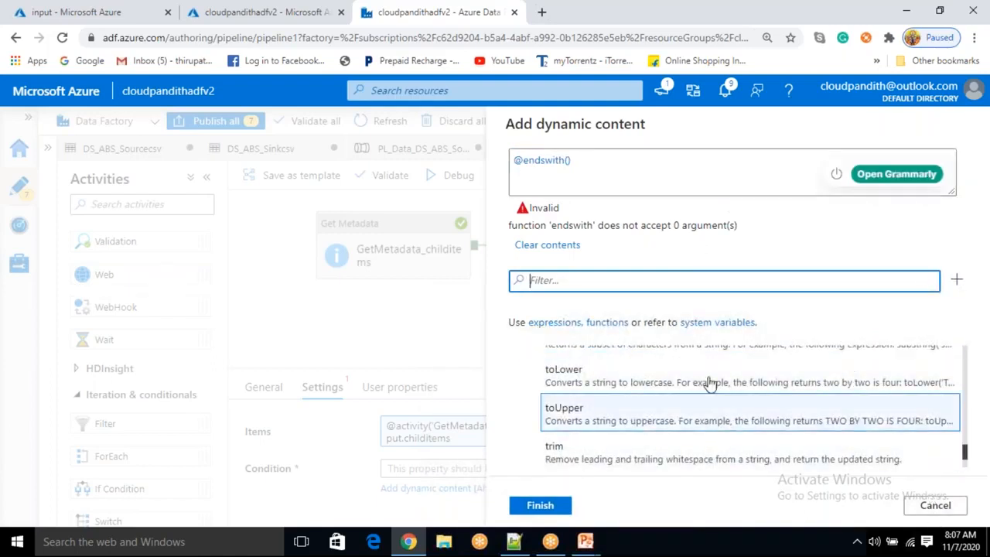
{"action": "left_click", "coordinate": [598, 164]}
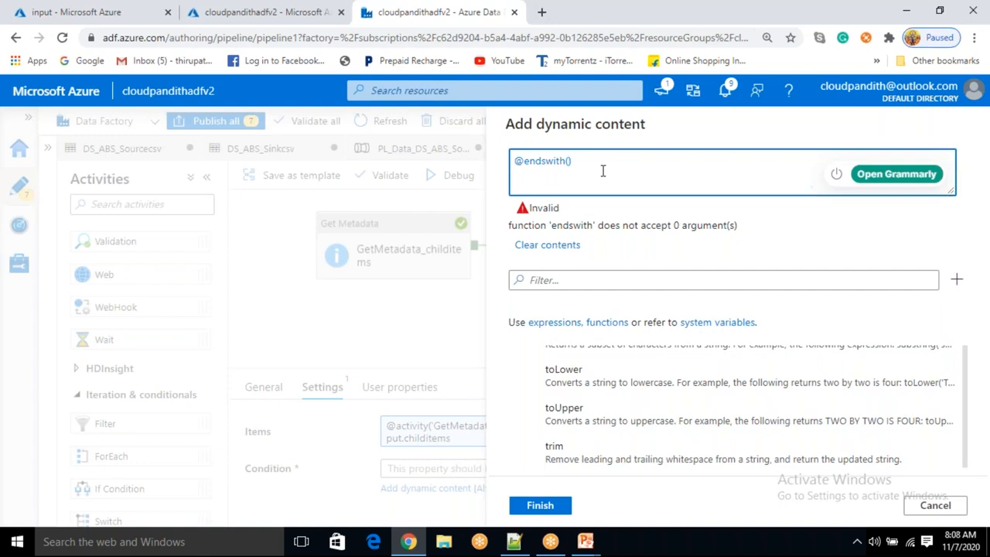
{"action": "type", "text": "item()"}
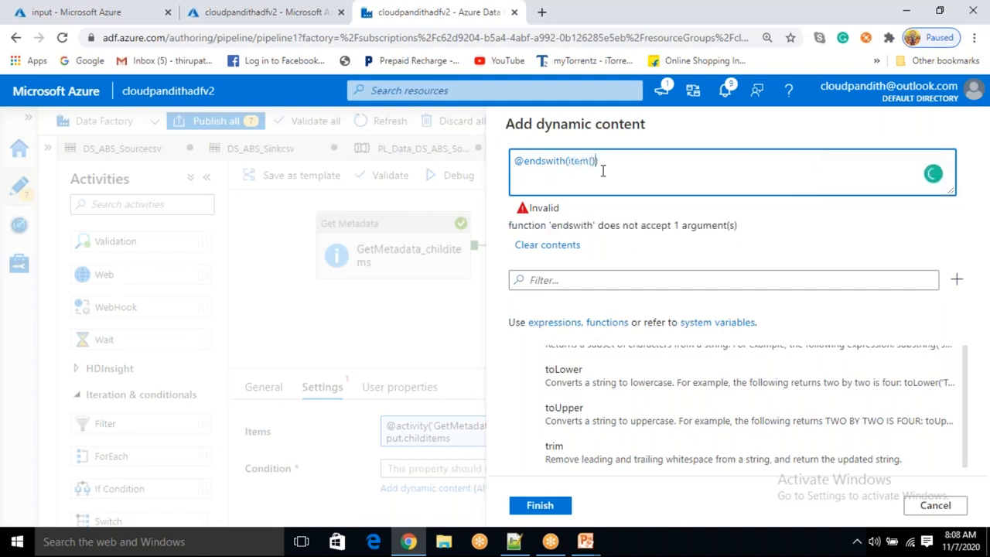
{"action": "type", "text": "."}
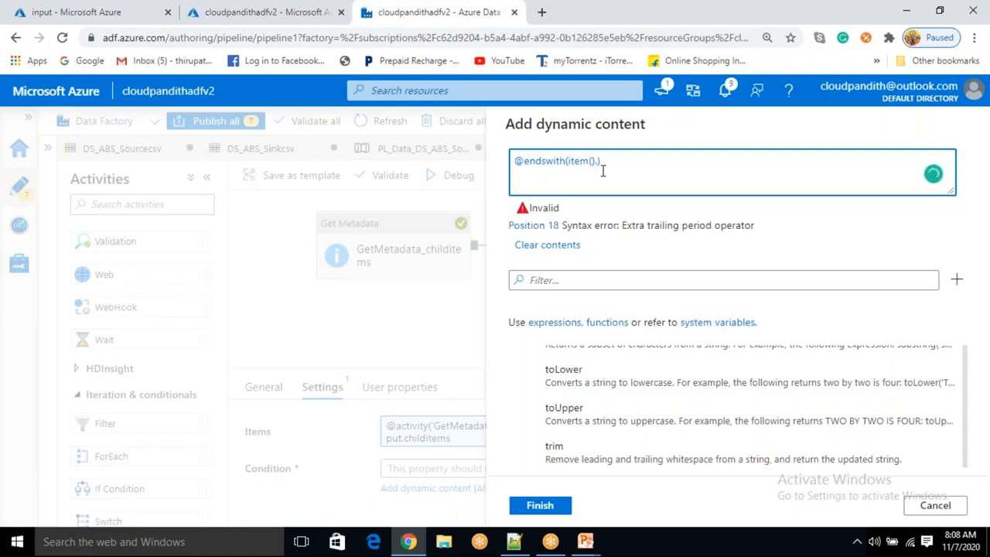
{"action": "type", "text": "n"}
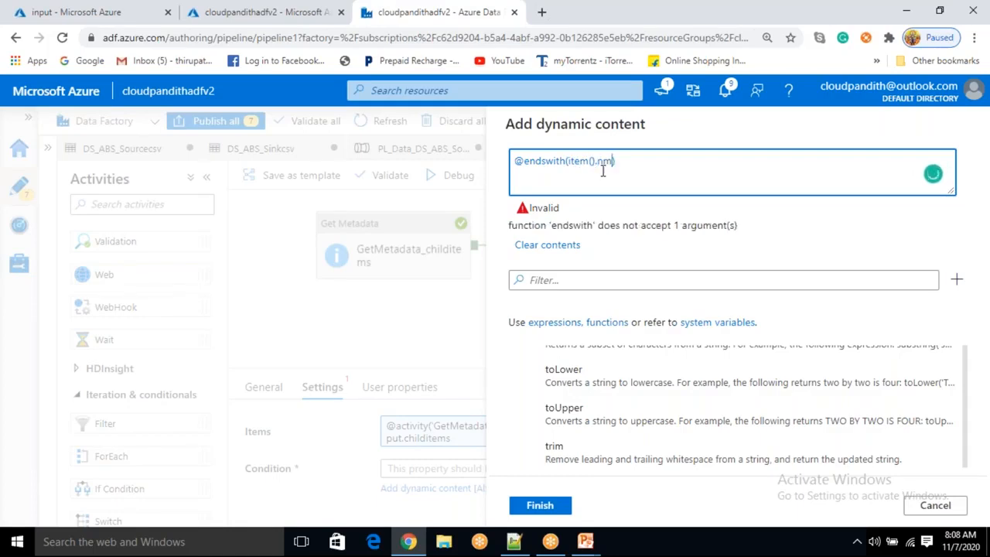
{"action": "type", "text": "ame,''"}
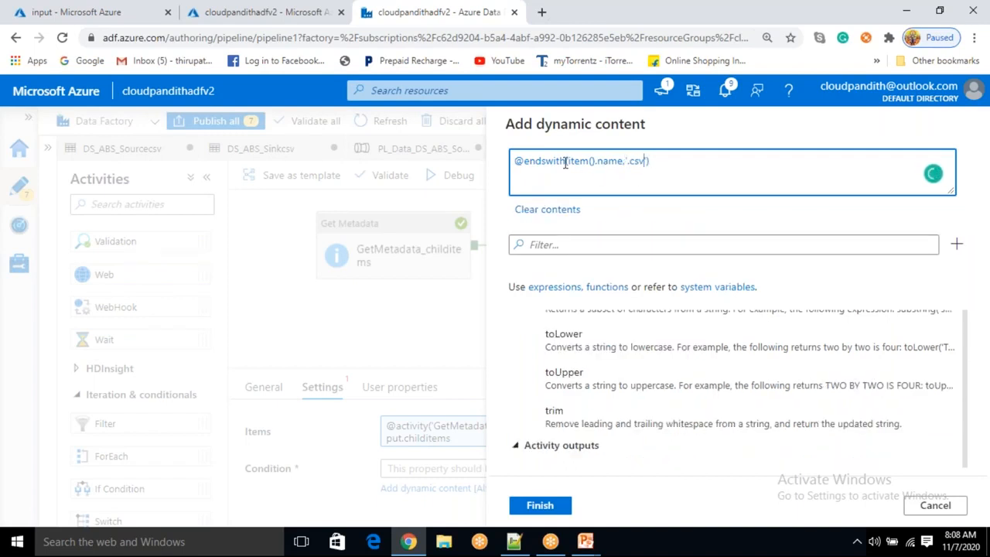
{"action": "left_click_drag", "start_coordinate": [565, 160], "coordinate": [648, 161]}
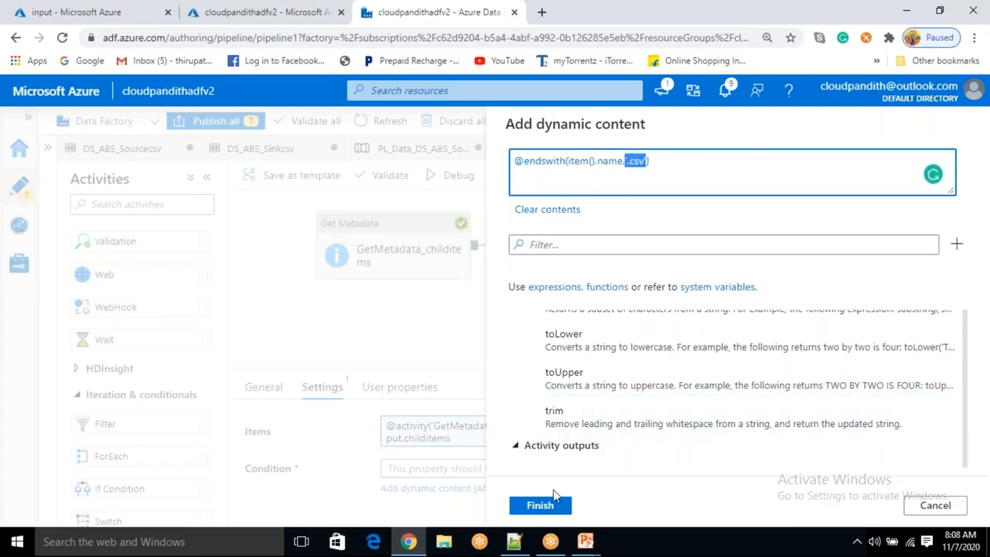
{"action": "left_click", "coordinate": [554, 512]}
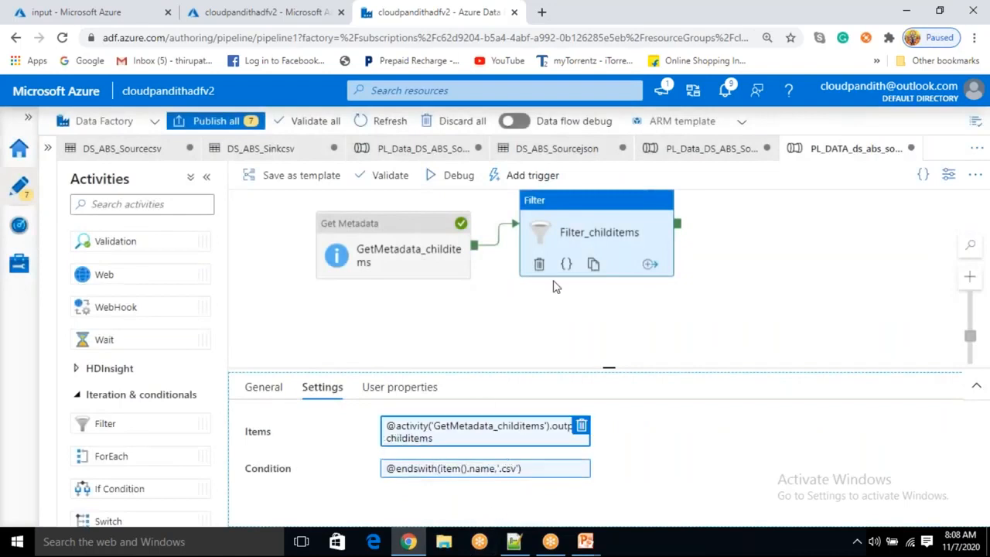
Debug the pipeline, refresh the run status and open the Filter activity's output
{"action": "left_click", "coordinate": [459, 176]}
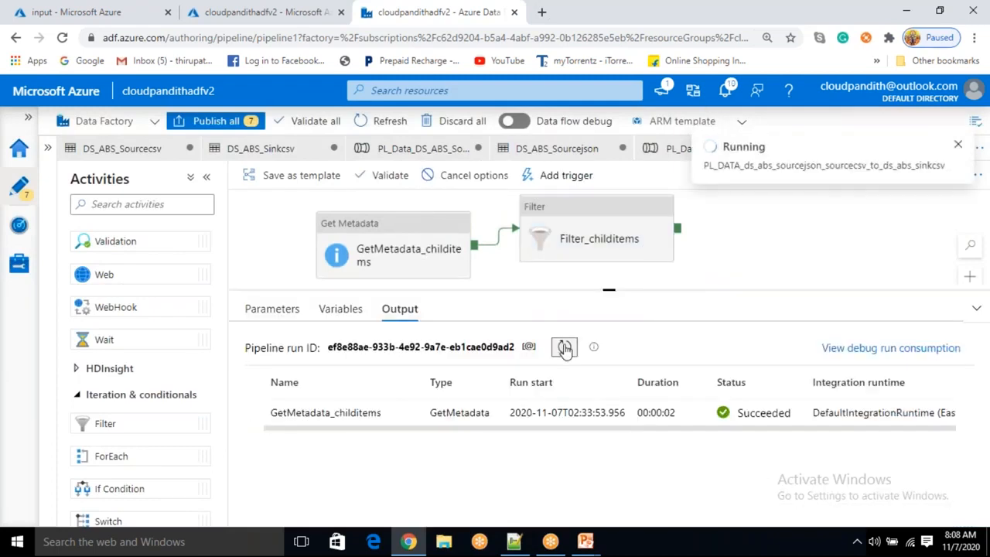
{"action": "left_click", "coordinate": [565, 347]}
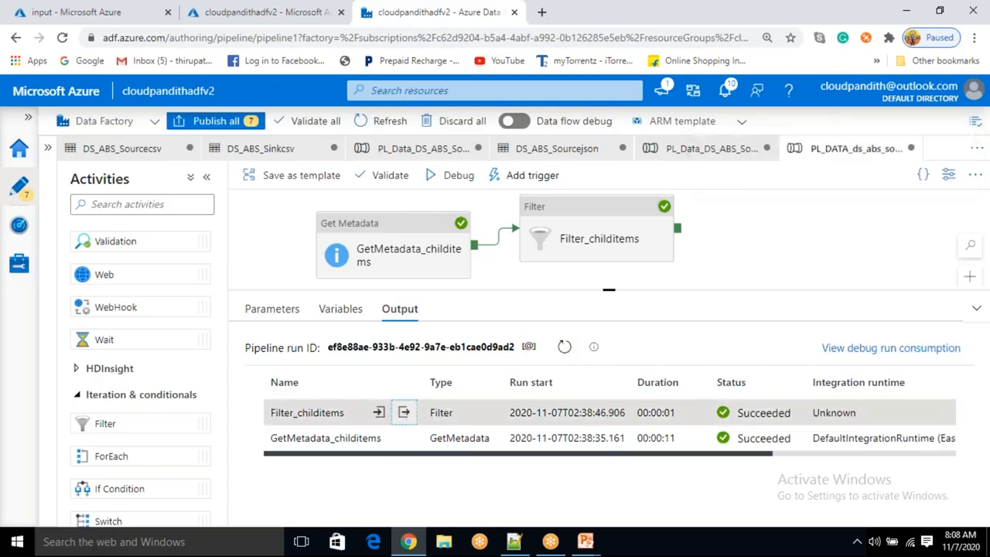
{"action": "left_click", "coordinate": [404, 413]}
Examine the filter output's item counts and the filtered file entries, then close the output window
{"action": "left_click_drag", "start_coordinate": [316, 287], "coordinate": [338, 294]}
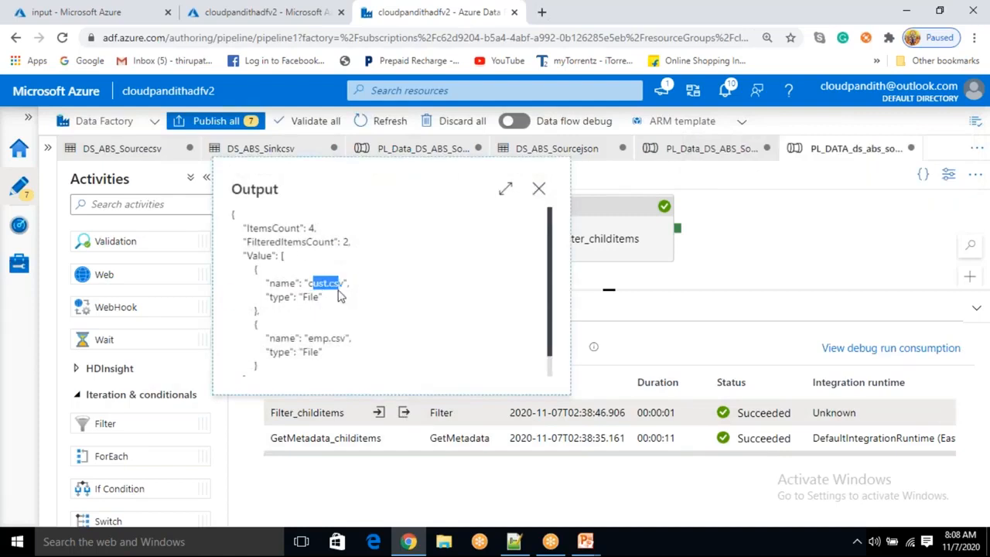
{"action": "left_click_drag", "start_coordinate": [304, 331], "coordinate": [402, 333]}
{"action": "left_click_drag", "start_coordinate": [321, 230], "coordinate": [243, 230]}
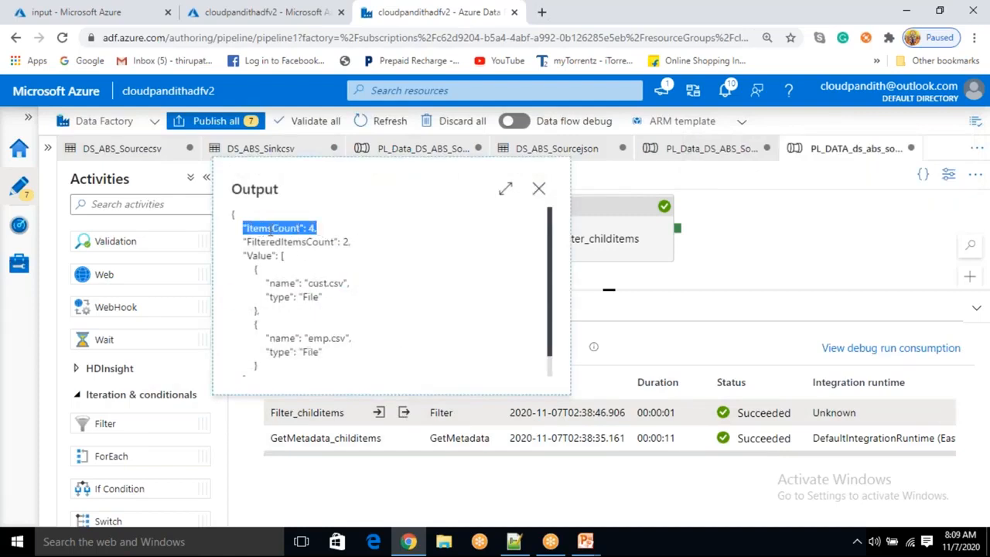
{"action": "left_click_drag", "start_coordinate": [329, 231], "coordinate": [289, 229]}
{"action": "left_click", "coordinate": [352, 243]}
{"action": "left_click_drag", "start_coordinate": [352, 242], "coordinate": [323, 274]}
{"action": "scroll", "coordinate": [354, 272], "scroll_direction": "down", "scroll_amount": 1}
{"action": "left_click_drag", "start_coordinate": [354, 332], "coordinate": [260, 315]}
{"action": "left_click", "coordinate": [416, 345]}
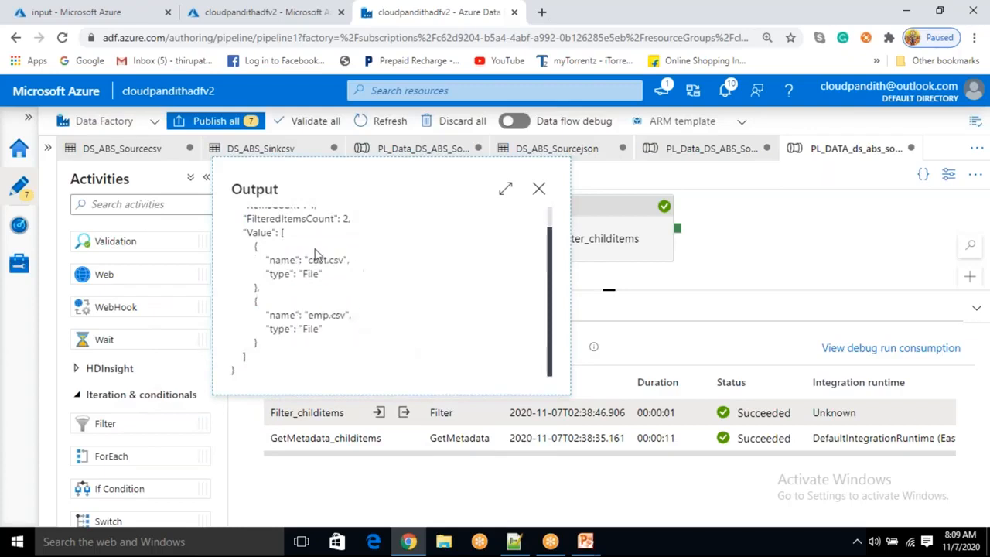
{"action": "left_click_drag", "start_coordinate": [252, 247], "coordinate": [270, 348]}
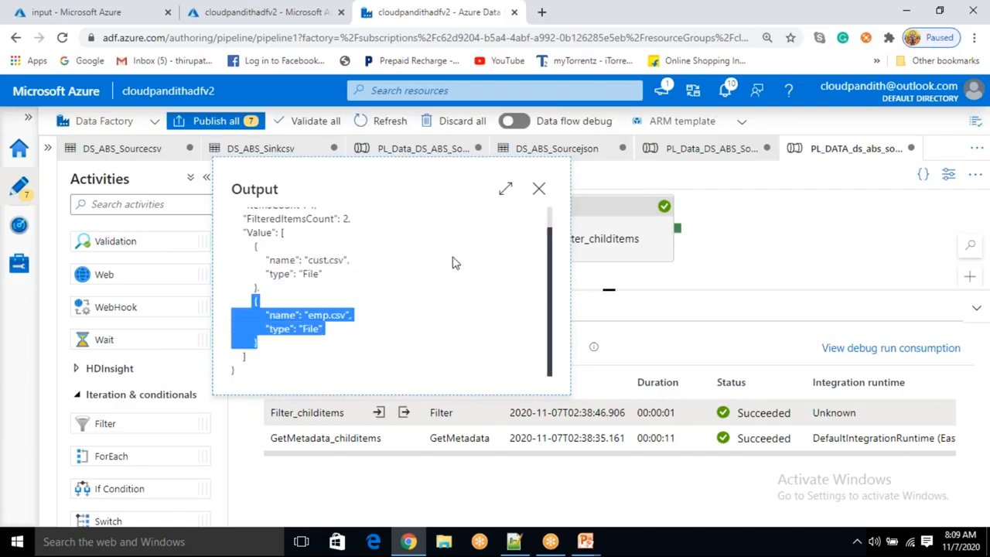
{"action": "mouse_move", "coordinate": [247, 233]}
{"action": "left_mouse_down"}
{"action": "mouse_move", "coordinate": [275, 233]}
{"action": "mouse_move", "coordinate": [246, 344]}
{"action": "mouse_move", "coordinate": [268, 329]}
{"action": "mouse_move", "coordinate": [256, 246]}
{"action": "mouse_move", "coordinate": [268, 348]}
{"action": "mouse_move", "coordinate": [256, 246]}
{"action": "left_mouse_up"}
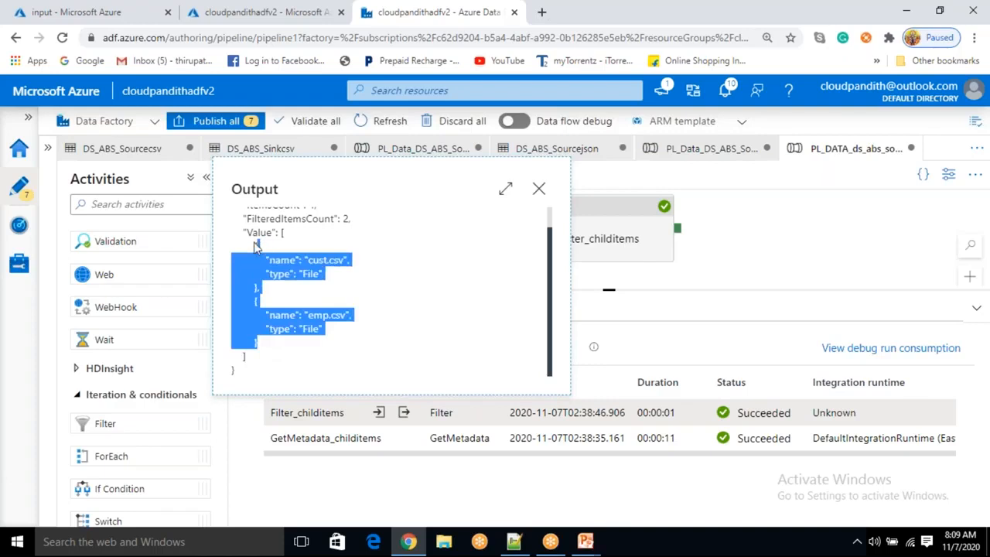
{"action": "left_click", "coordinate": [263, 232]}
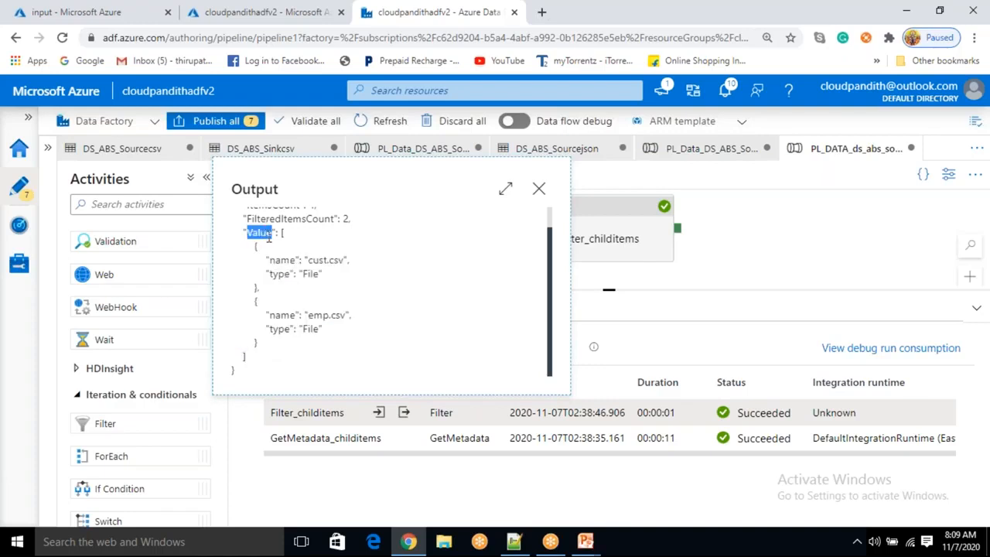
{"action": "left_click_drag", "start_coordinate": [255, 247], "coordinate": [331, 362]}
{"action": "left_click_drag", "start_coordinate": [261, 295], "coordinate": [261, 248]}
{"action": "left_click_drag", "start_coordinate": [276, 341], "coordinate": [257, 300]}
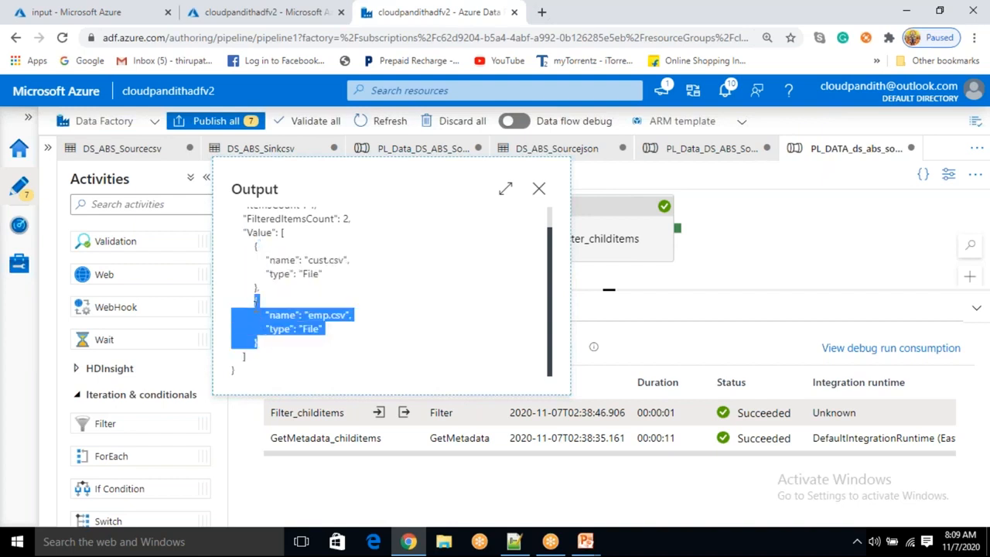
{"action": "left_click", "coordinate": [539, 189]}
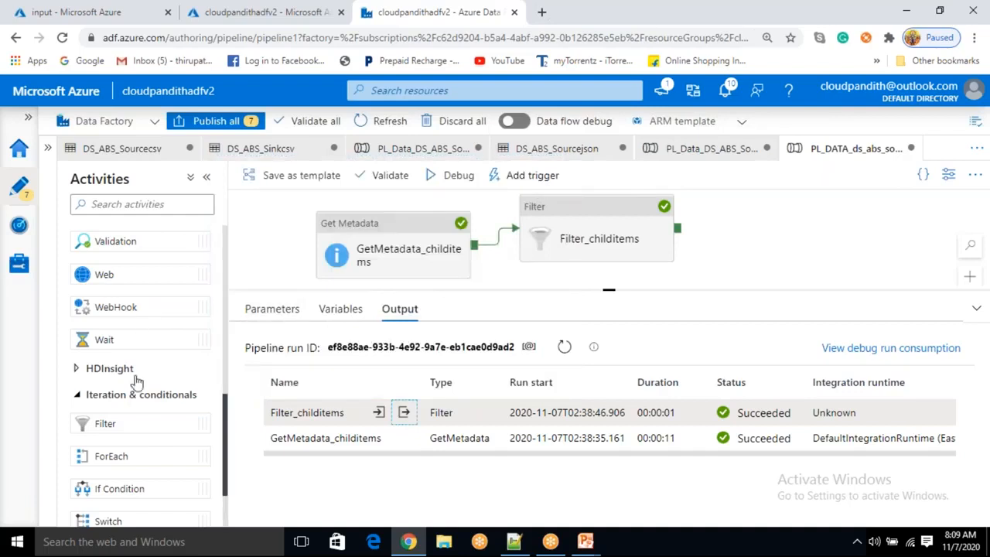
Add a ForEach activity to the canvas beside the Filter activity
{"action": "scroll", "coordinate": [132, 383], "scroll_direction": "down", "scroll_amount": 2}
{"action": "left_click_drag", "start_coordinate": [126, 380], "coordinate": [811, 234]}
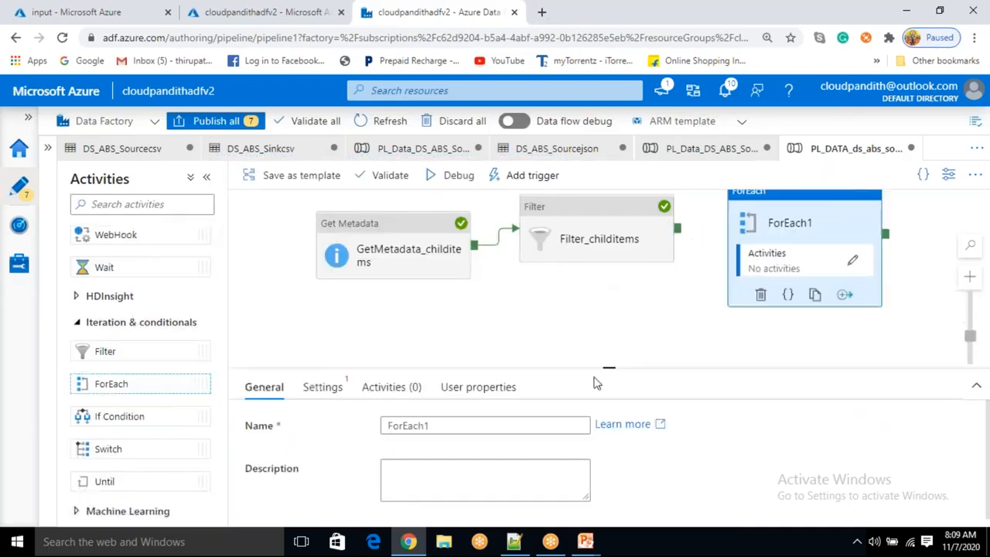
Review the data flow diagram slides describing the ForEach activity's items expression
{"action": "left_click", "coordinate": [587, 547]}
{"action": "left_click", "coordinate": [648, 490]}
{"action": "left_click", "coordinate": [492, 306]}
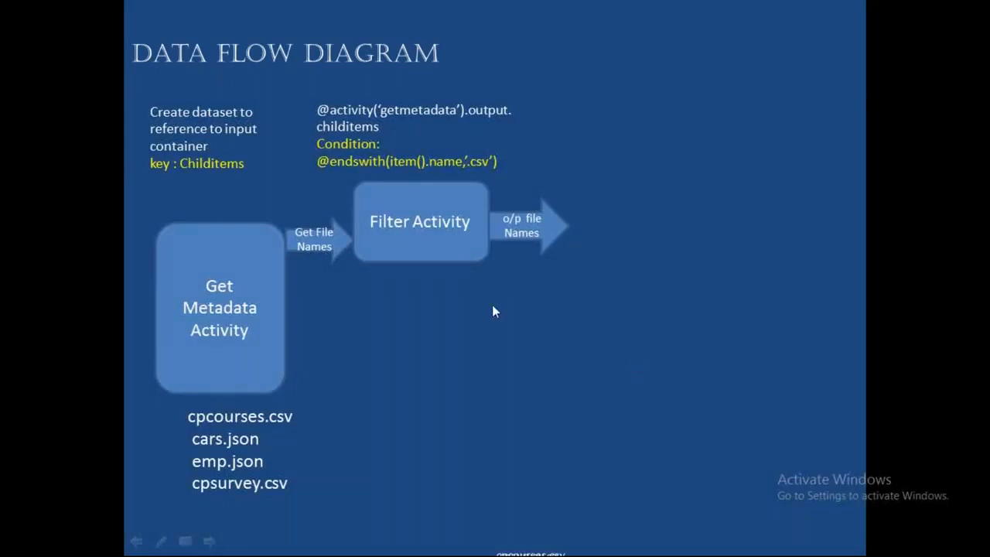
{"action": "left_click", "coordinate": [487, 341]}
{"action": "left_click", "coordinate": [662, 179]}
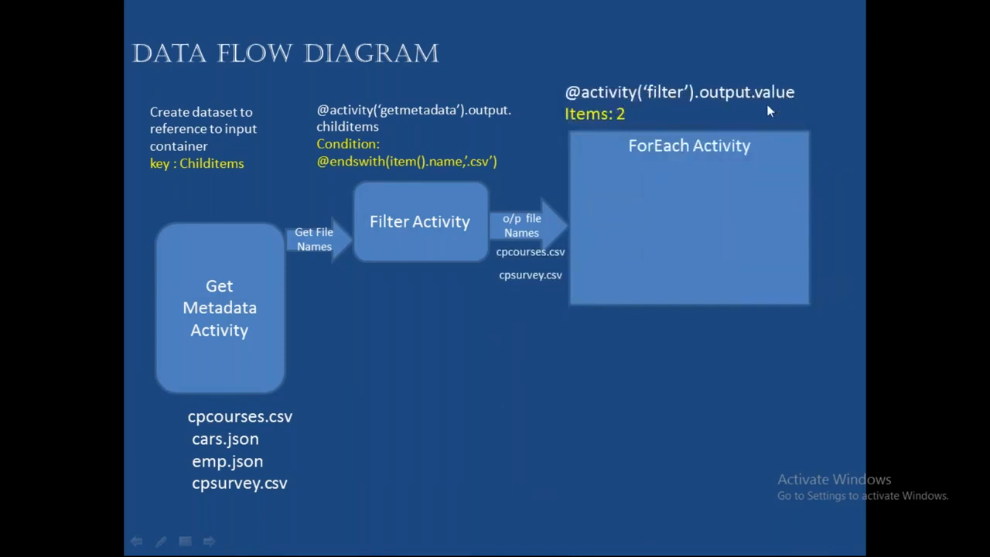
{"action": "key", "text": "alt+Tab"}
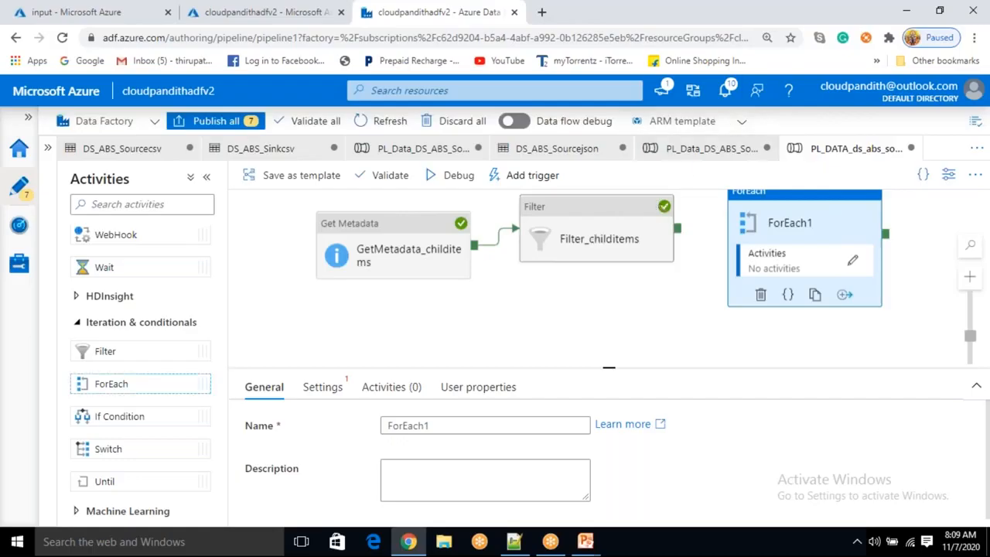
Reopen the Filter activity's debug output and examine its value array, then close the output window
{"action": "left_click", "coordinate": [580, 259]}
{"action": "left_click", "coordinate": [664, 303]}
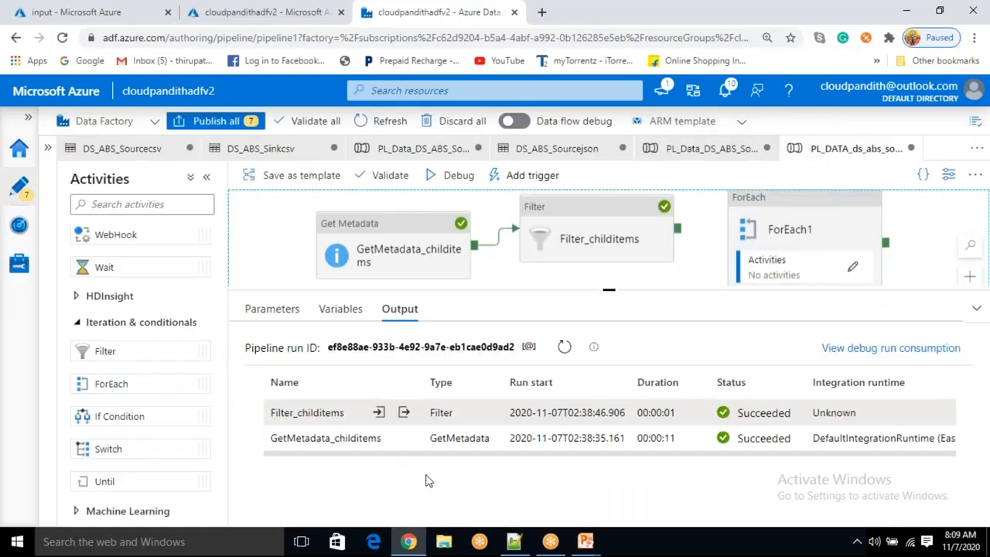
{"action": "left_click", "coordinate": [403, 414]}
{"action": "left_click_drag", "start_coordinate": [255, 269], "coordinate": [323, 300]}
{"action": "double_click", "coordinate": [259, 255]}
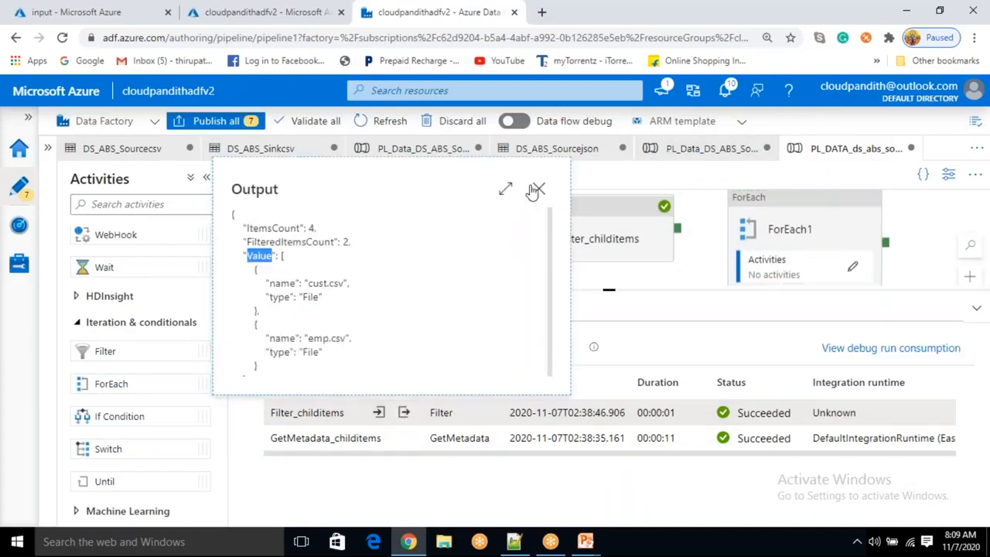
{"action": "left_click", "coordinate": [539, 193]}
Connect the Filter activity to the ForEach activity and rename the ForEach to CsvFileIteration
{"action": "left_click_drag", "start_coordinate": [677, 229], "coordinate": [797, 230]}
{"action": "left_click", "coordinate": [800, 233]}
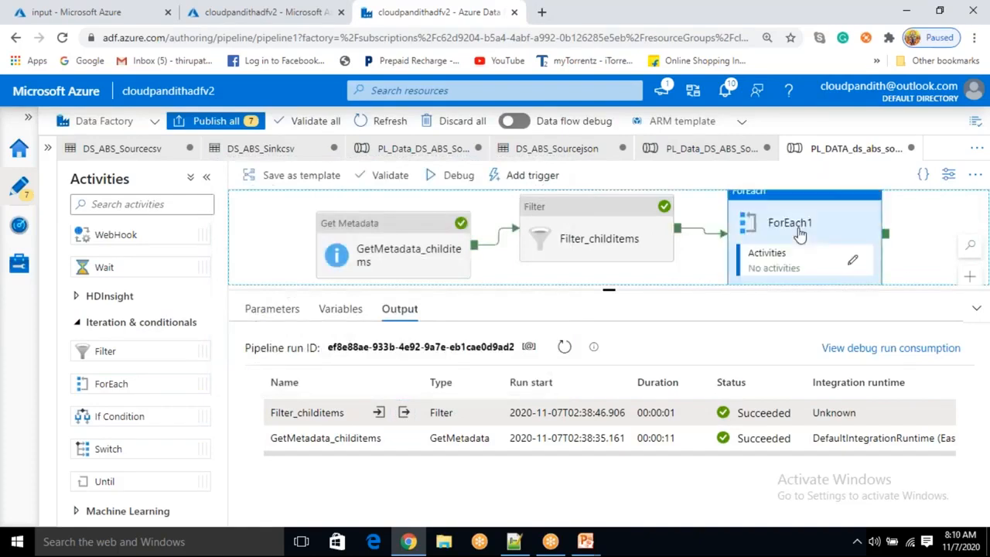
{"action": "left_click", "coordinate": [325, 386]}
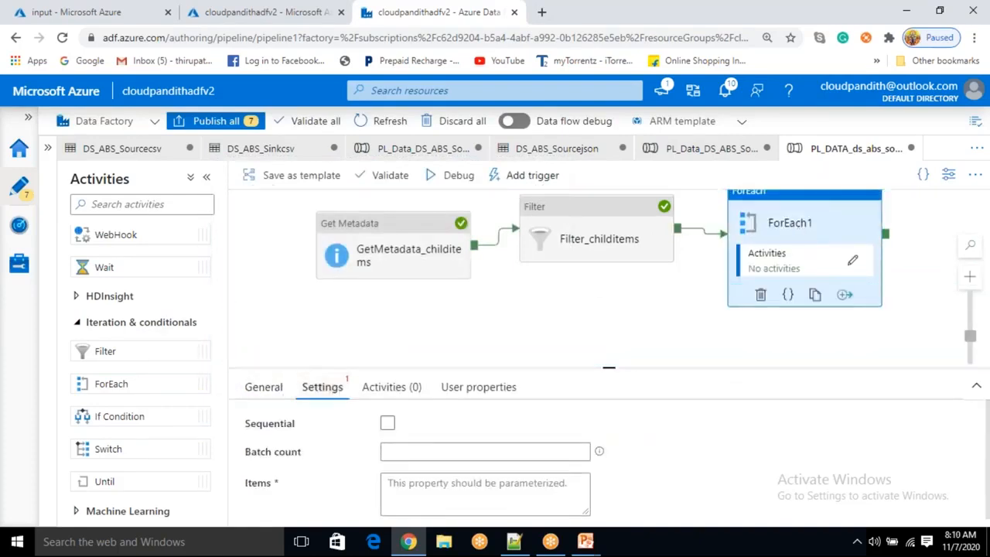
{"action": "left_click", "coordinate": [252, 389]}
{"action": "left_click_drag", "start_coordinate": [434, 426], "coordinate": [364, 430]}
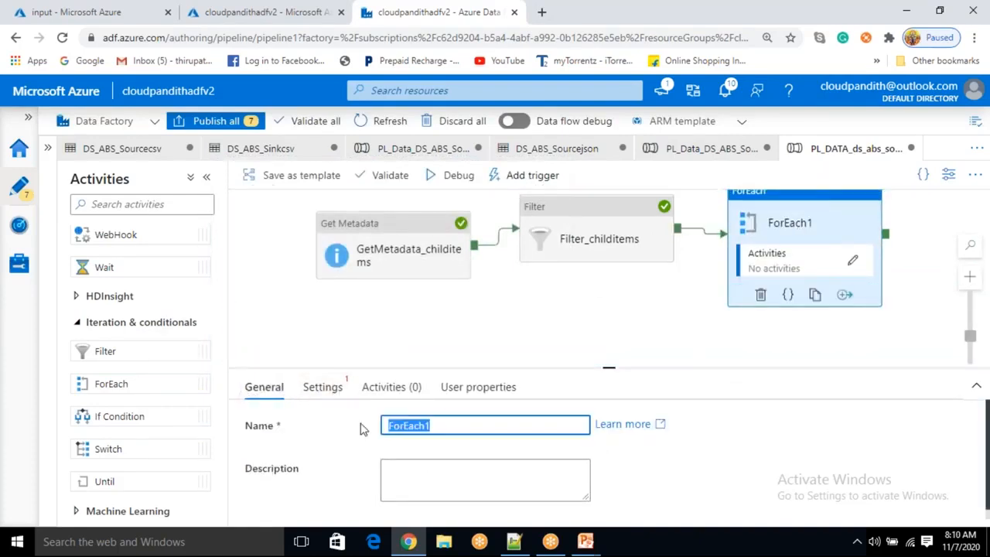
{"action": "key", "text": "BackSpace"}
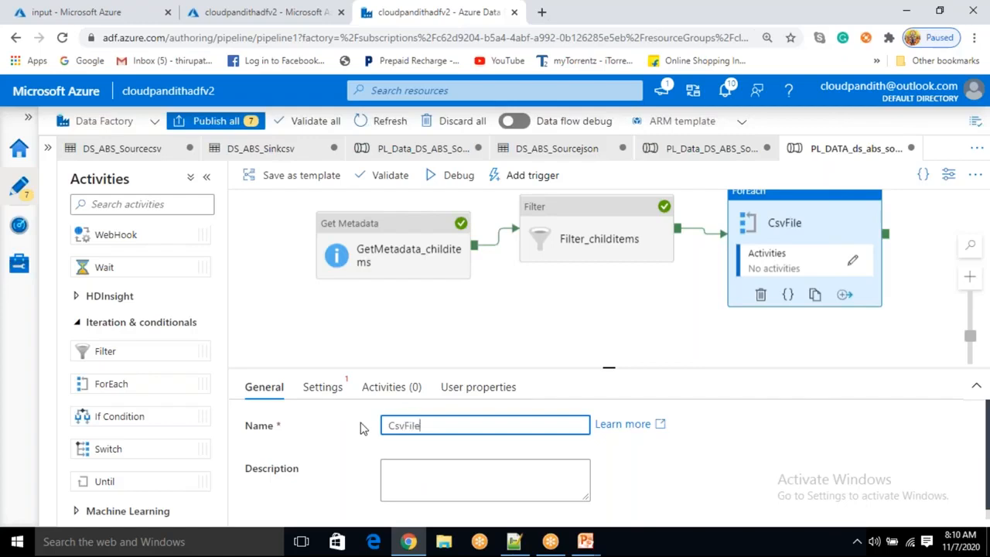
{"action": "type", "text": "Iteration"}
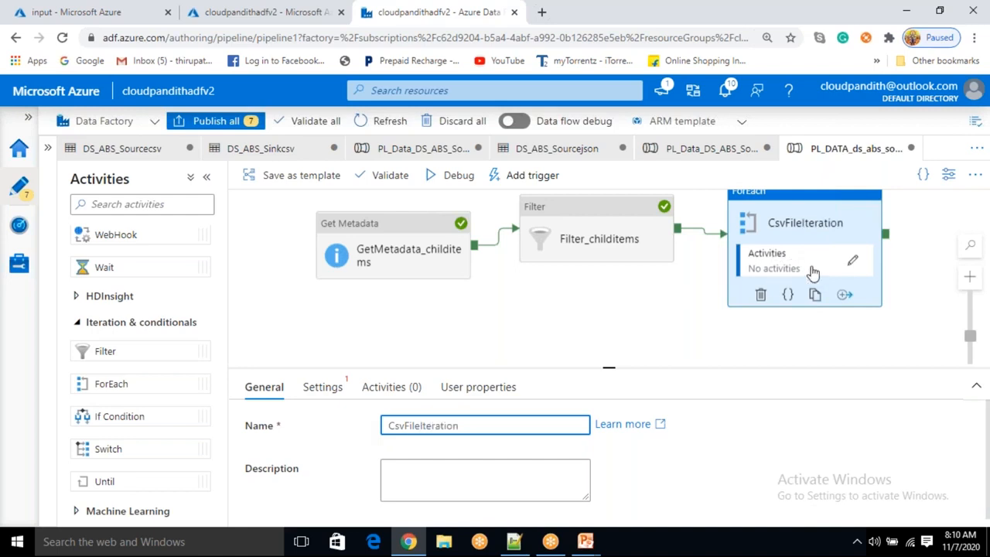
{"action": "left_click", "coordinate": [342, 391]}
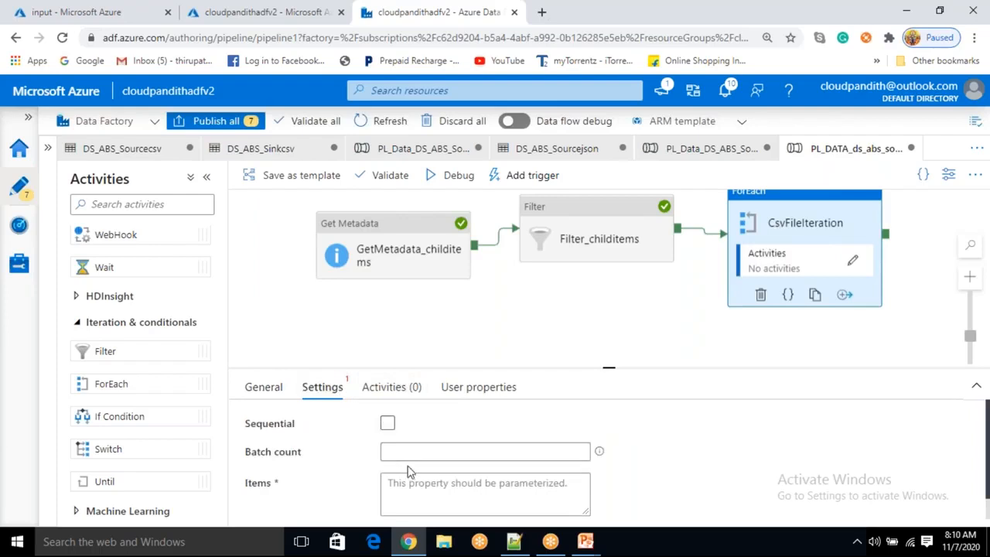
{"action": "left_click", "coordinate": [389, 425]}
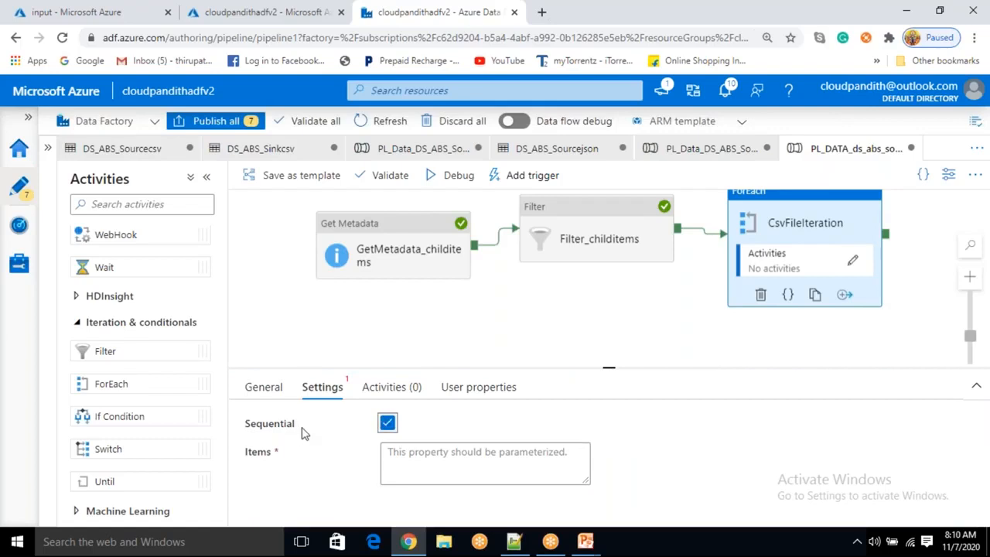
{"action": "left_click", "coordinate": [403, 455]}
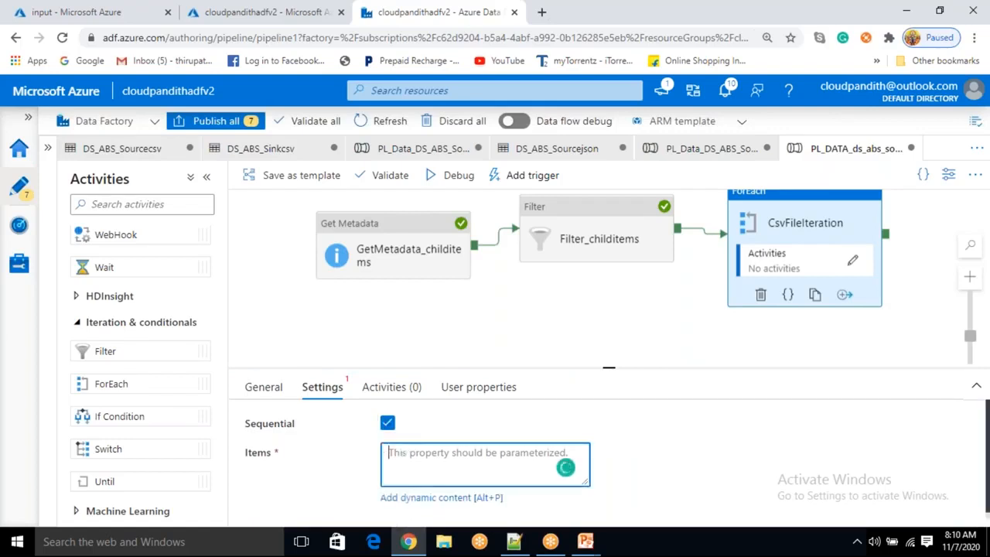
{"action": "left_click", "coordinate": [423, 499]}
{"action": "scroll", "coordinate": [685, 317], "scroll_direction": "down", "scroll_amount": 5}
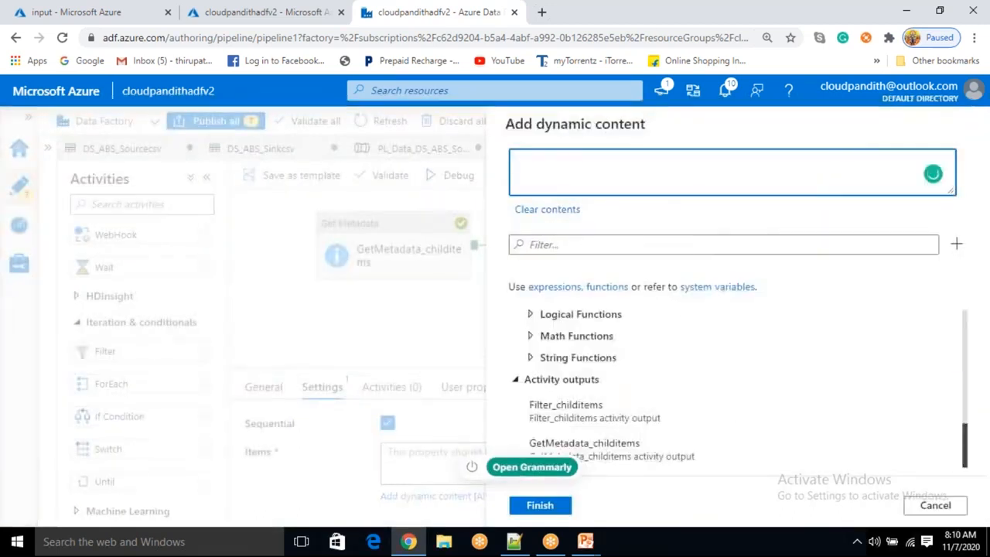
{"action": "left_click", "coordinate": [588, 410]}
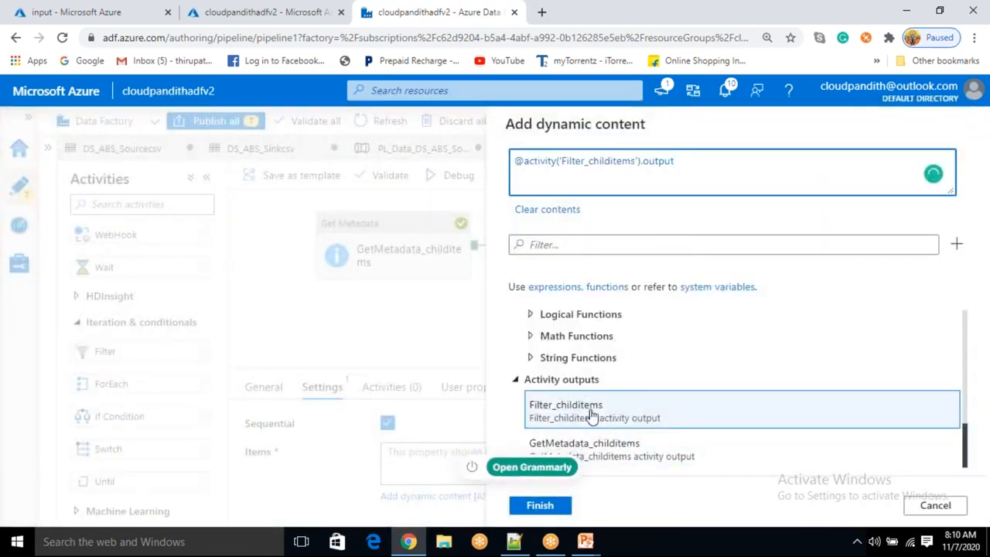
{"action": "type", "text": ".value"}
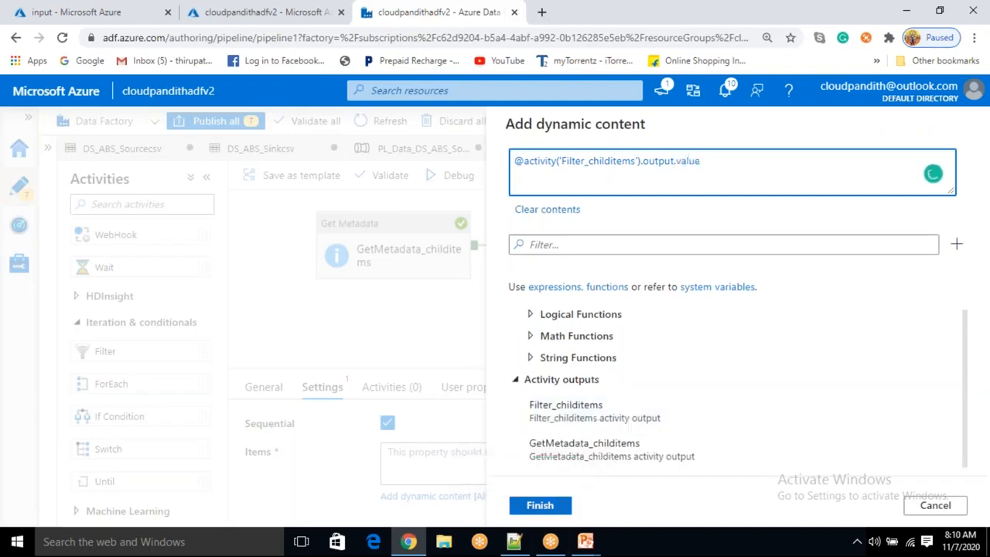
{"action": "mouse_move", "coordinate": [585, 542]}
{"action": "left_click", "coordinate": [652, 487]}
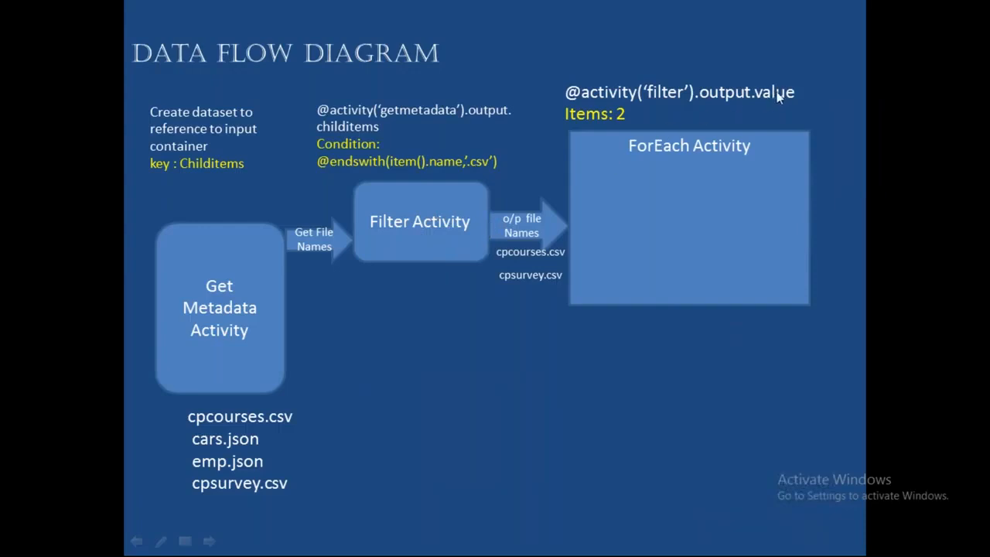
{"action": "key", "text": "alt+Tab"}
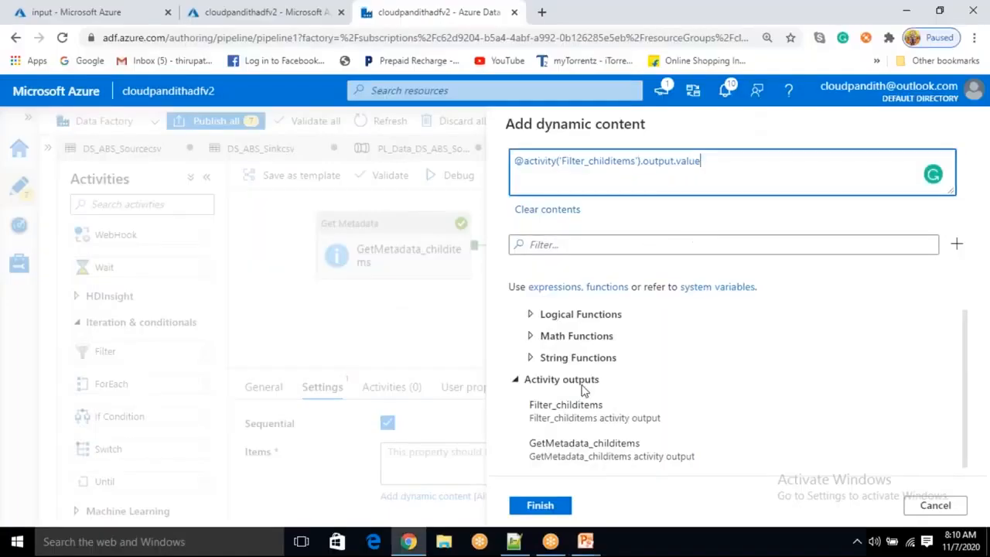
{"action": "left_click", "coordinate": [541, 512]}
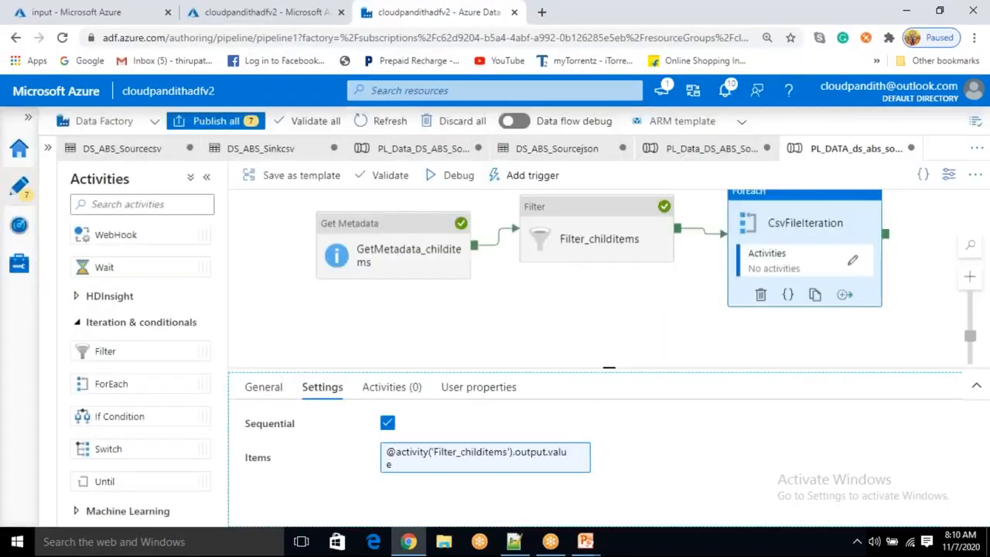
Open the ForEach's inner activities and add a Copy data activity inside it
{"action": "left_click", "coordinate": [854, 263]}
{"action": "scroll", "coordinate": [95, 271], "scroll_direction": "up", "scroll_amount": 8}
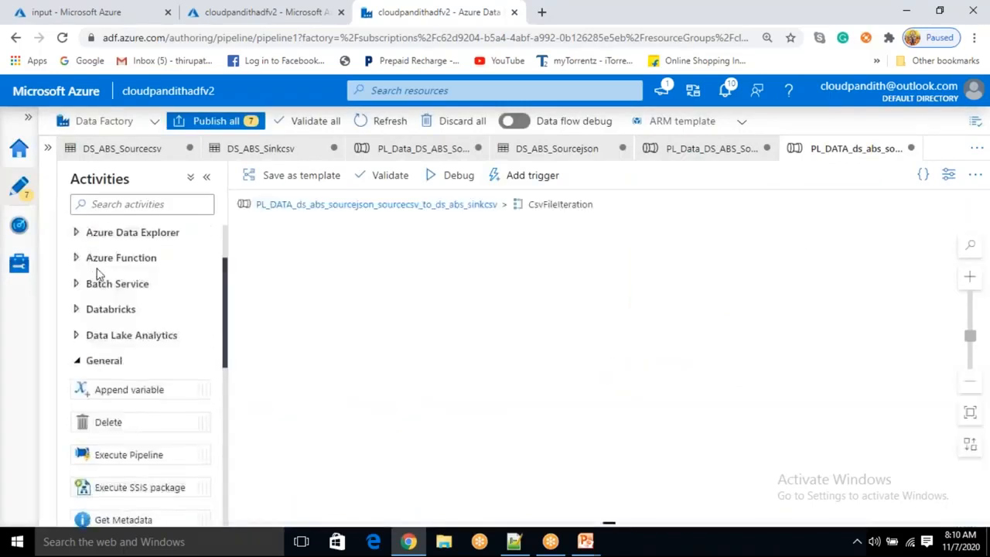
{"action": "left_click_drag", "start_coordinate": [106, 262], "coordinate": [576, 290]}
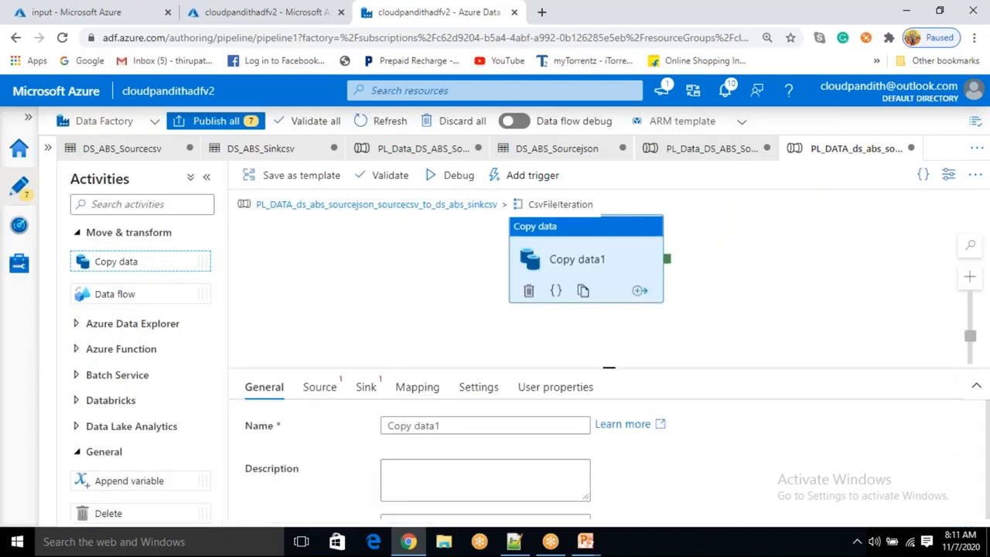
Set the Copy data activity's source dataset to DS_ABS_Sourcecsv and its sink dataset to DS_ABS_Sinkcsv
{"action": "left_click", "coordinate": [325, 387]}
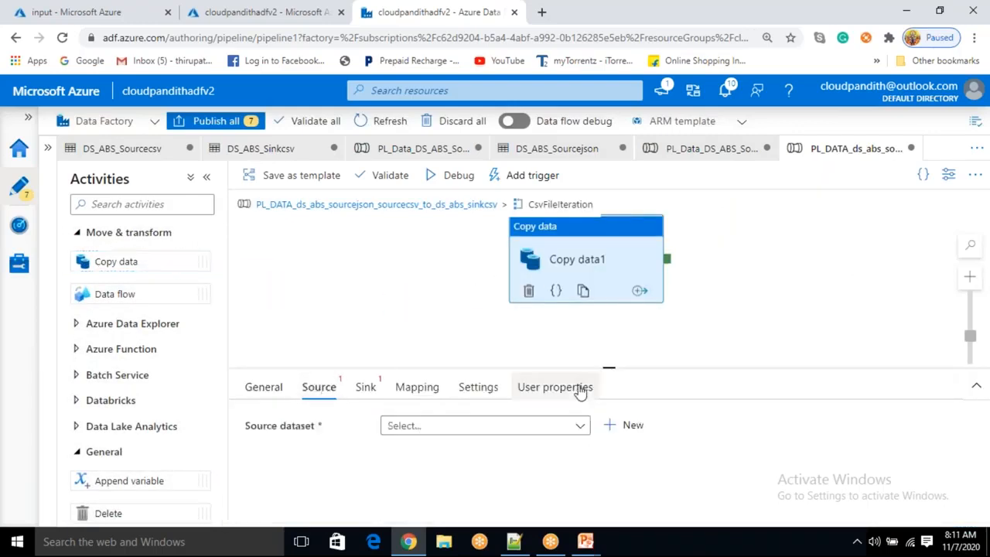
{"action": "left_click_drag", "start_coordinate": [609, 367], "coordinate": [610, 323]}
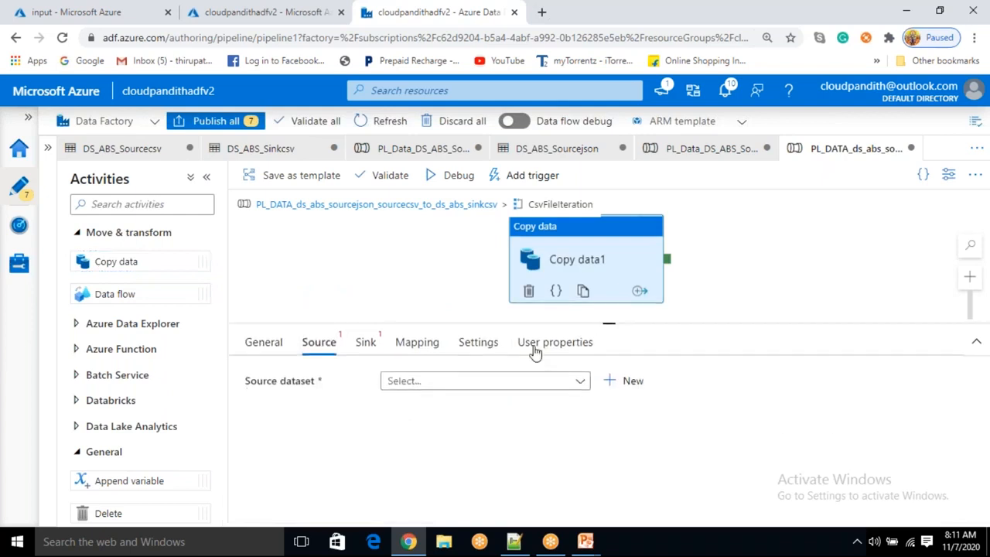
{"action": "left_click", "coordinate": [501, 387]}
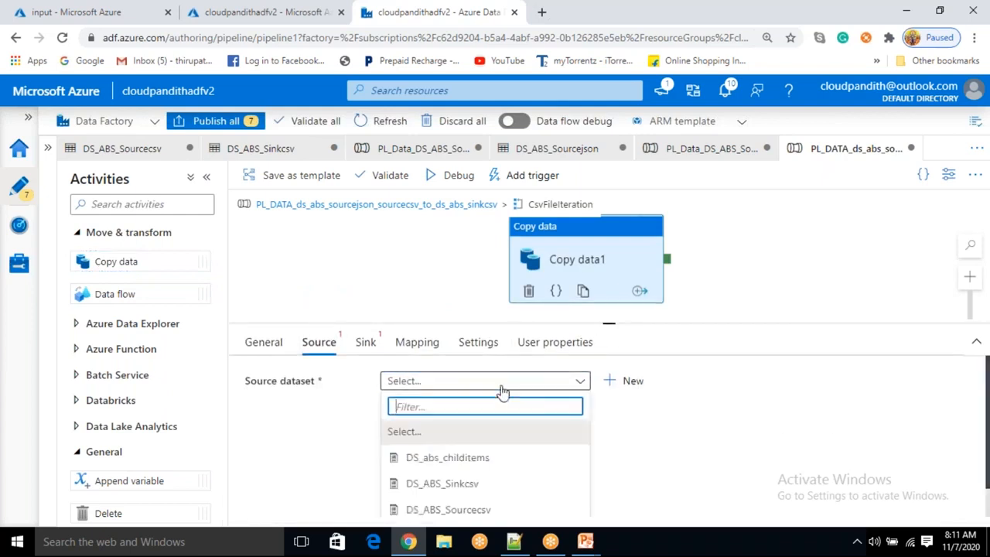
{"action": "left_click", "coordinate": [468, 509]}
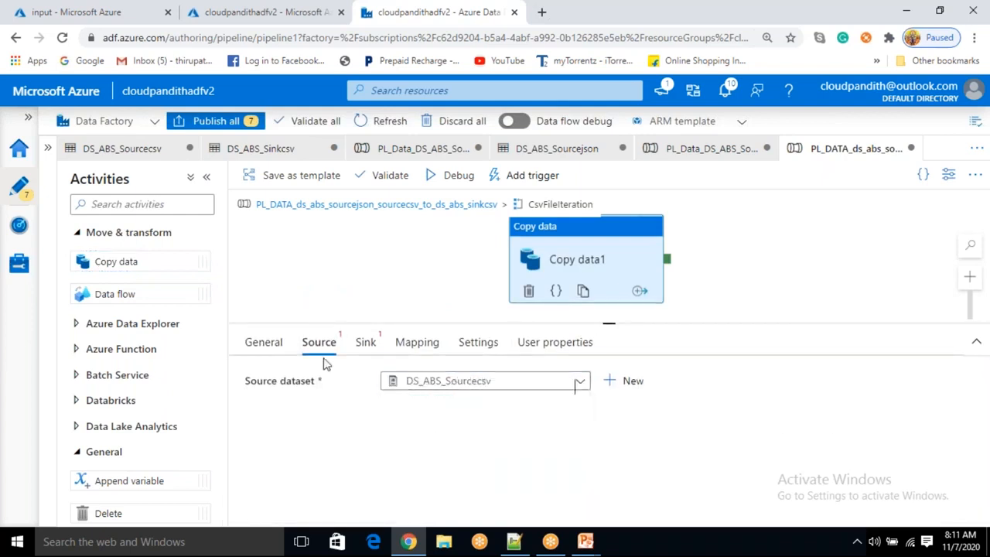
{"action": "left_click", "coordinate": [368, 346]}
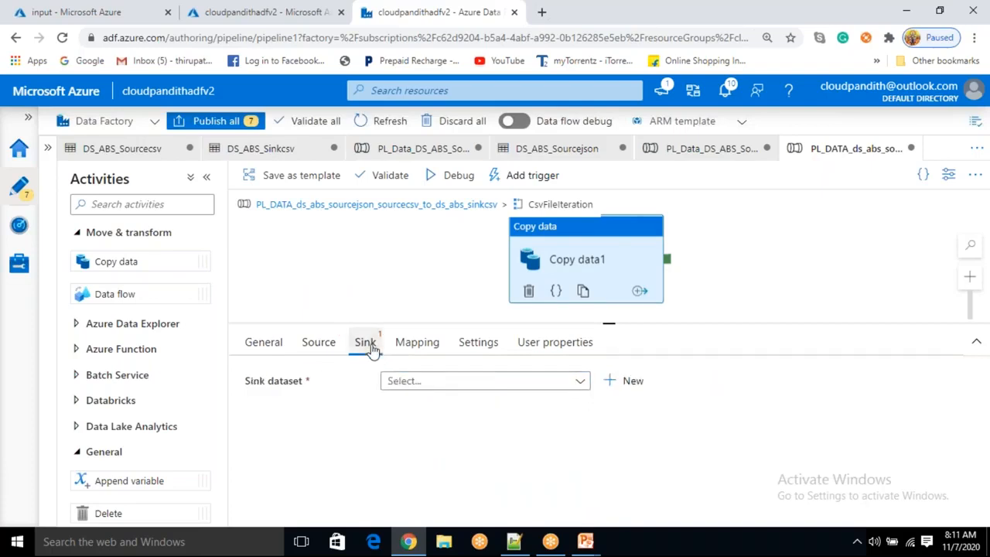
{"action": "left_click", "coordinate": [486, 382]}
{"action": "left_click", "coordinate": [468, 483]}
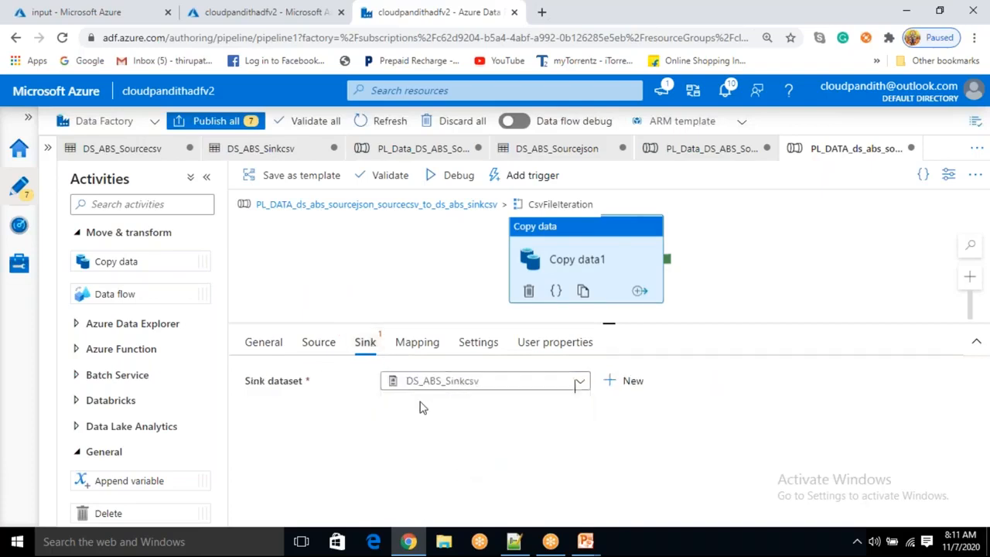
Open the source dataset's sourcecsvfile parameter value for editing
{"action": "left_click", "coordinate": [318, 343]}
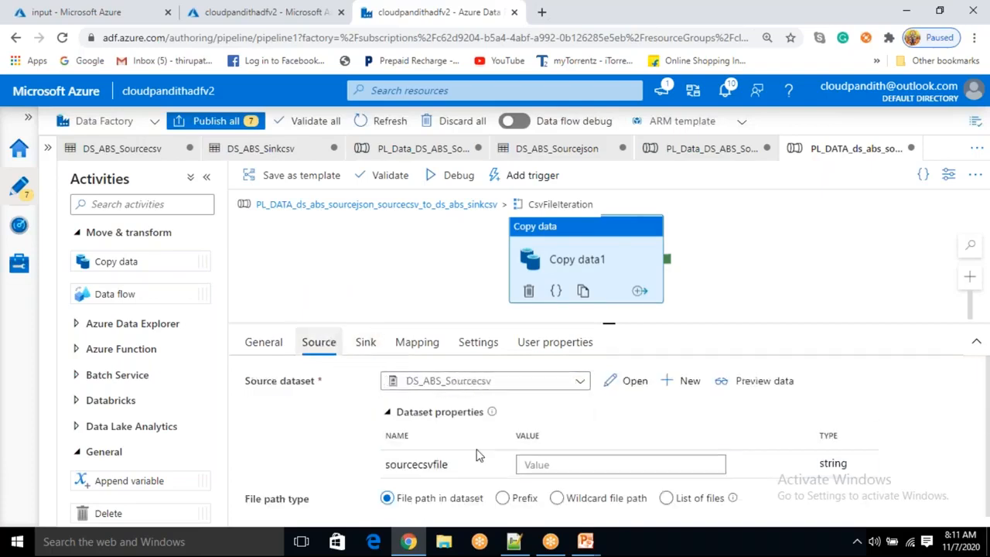
{"action": "left_click", "coordinate": [540, 463]}
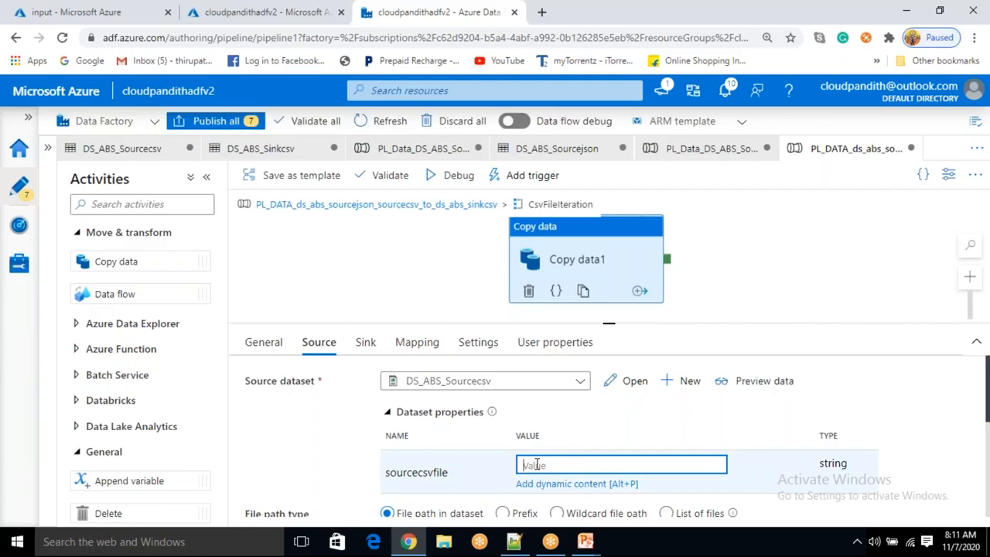
{"action": "type", "text": "@item().name"}
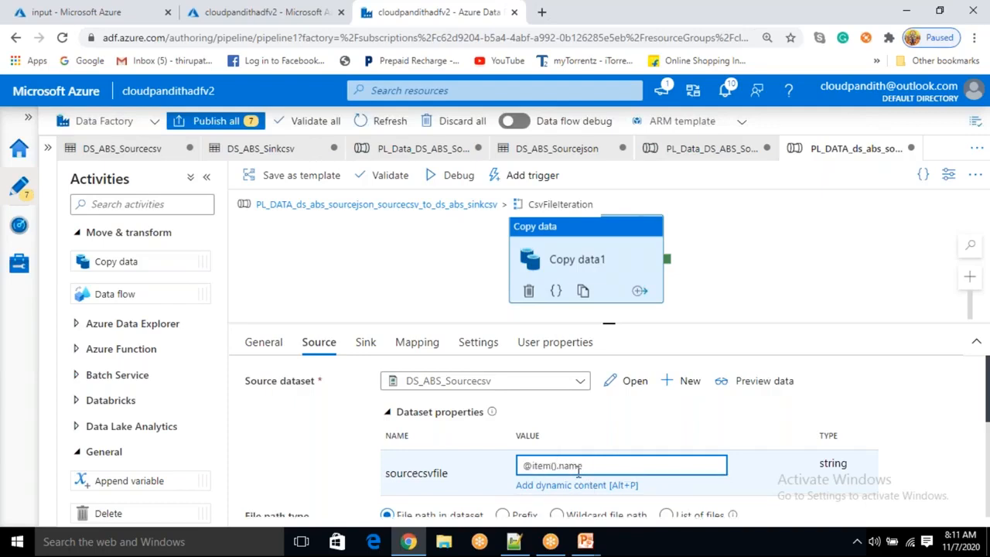
{"action": "double_click", "coordinate": [571, 465]}
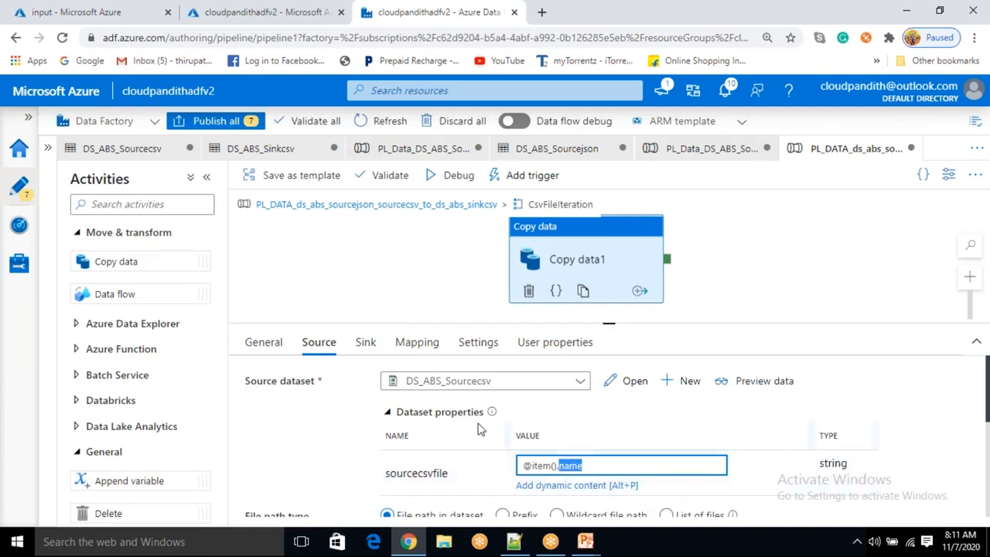
{"action": "left_click", "coordinate": [364, 348]}
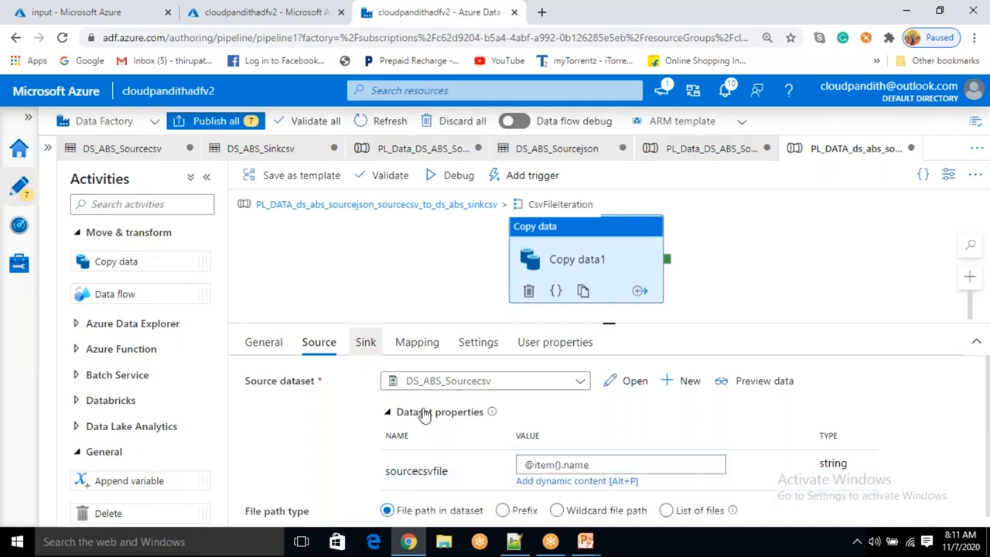
{"action": "left_click", "coordinate": [565, 463]}
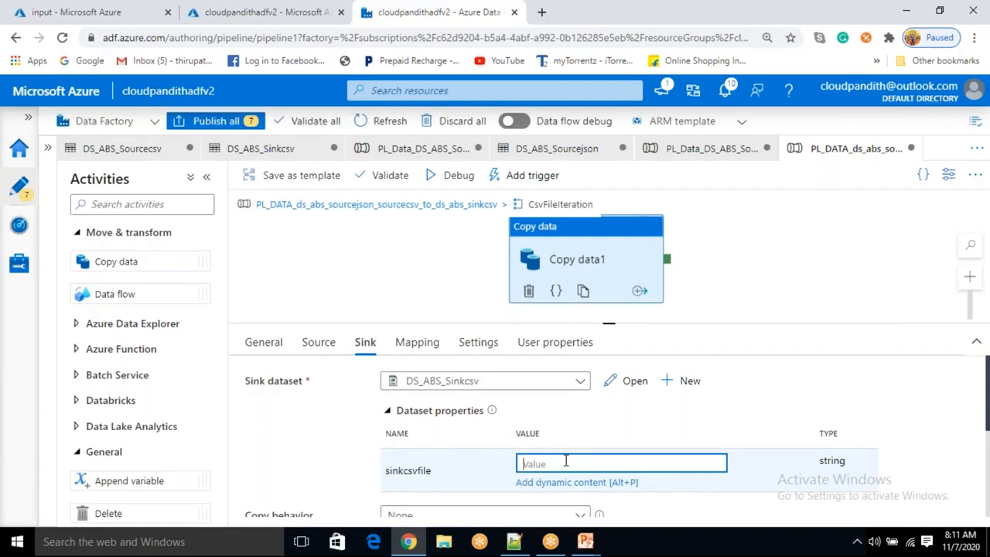
{"action": "type", "text": "@item().name"}
{"action": "left_click", "coordinate": [333, 440]}
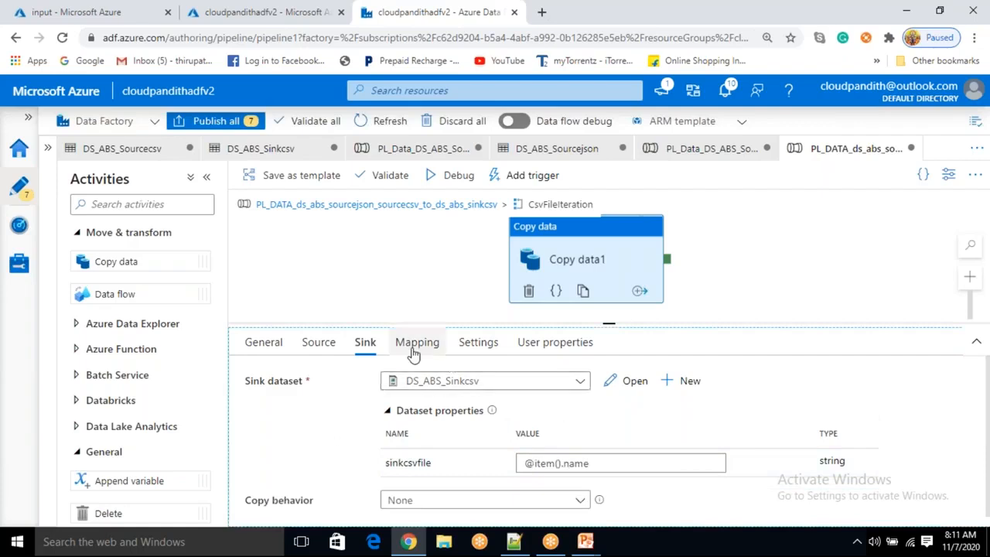
Review the Copy data activity's source and sink parameter values and return to the main pipeline canvas
{"action": "left_click", "coordinate": [325, 349]}
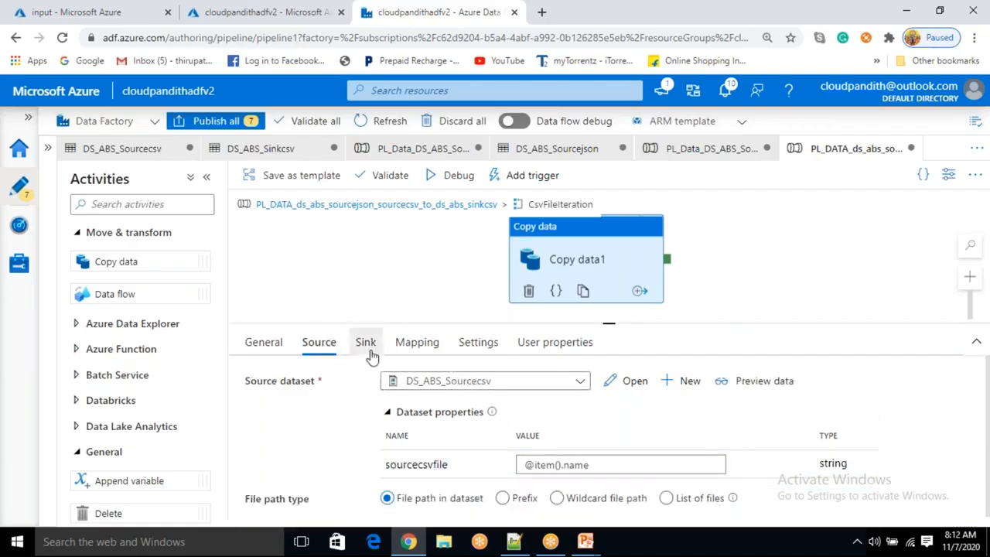
{"action": "left_click", "coordinate": [369, 354]}
{"action": "left_click", "coordinate": [325, 347]}
{"action": "left_click", "coordinate": [366, 348]}
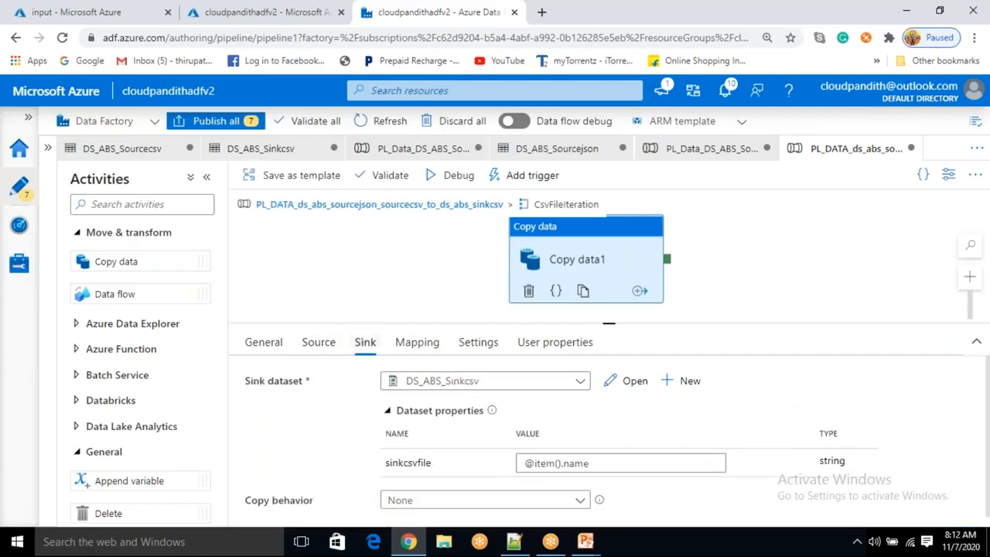
{"action": "left_click", "coordinate": [379, 205]}
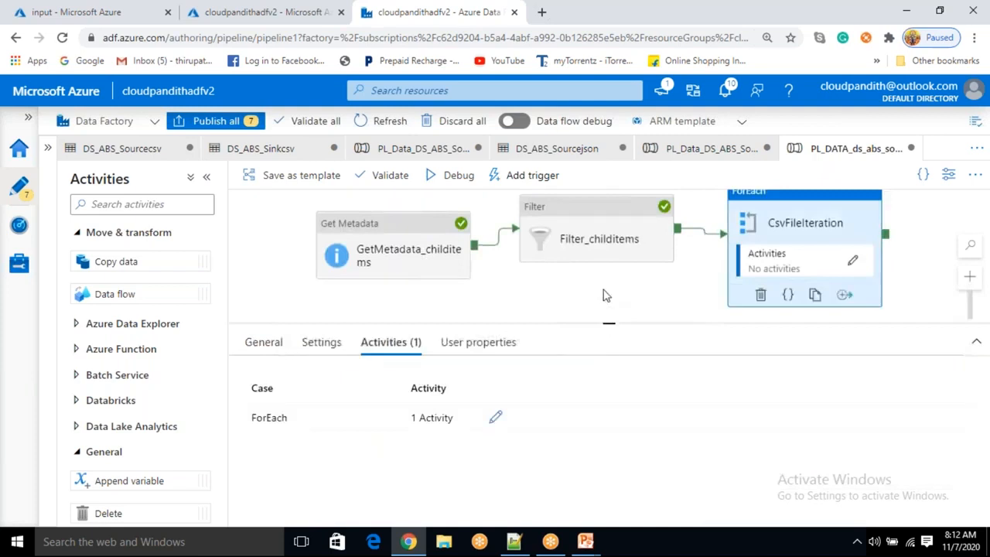
{"action": "mouse_move", "coordinate": [586, 542]}
{"action": "left_click", "coordinate": [665, 472]}
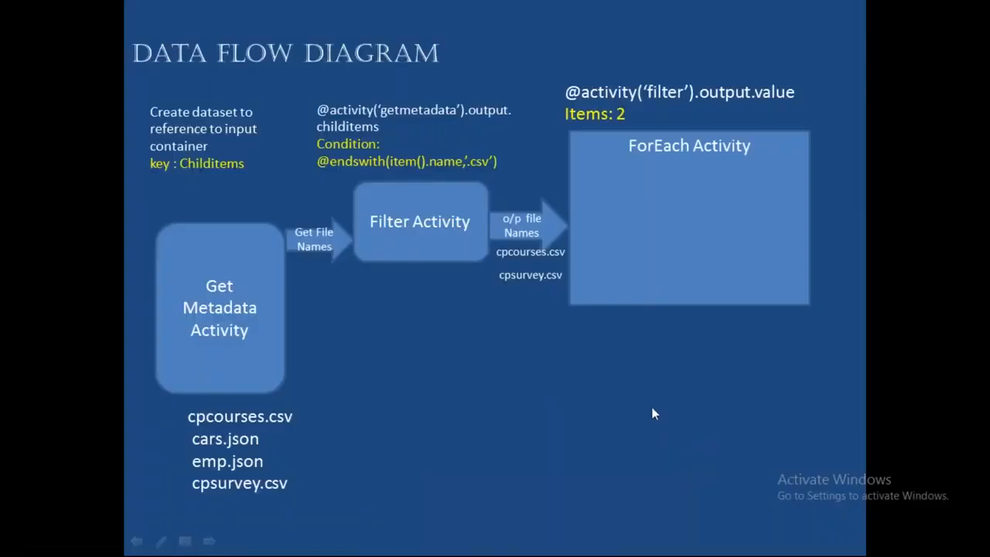
{"action": "left_click", "coordinate": [651, 407]}
{"action": "left_click", "coordinate": [689, 241]}
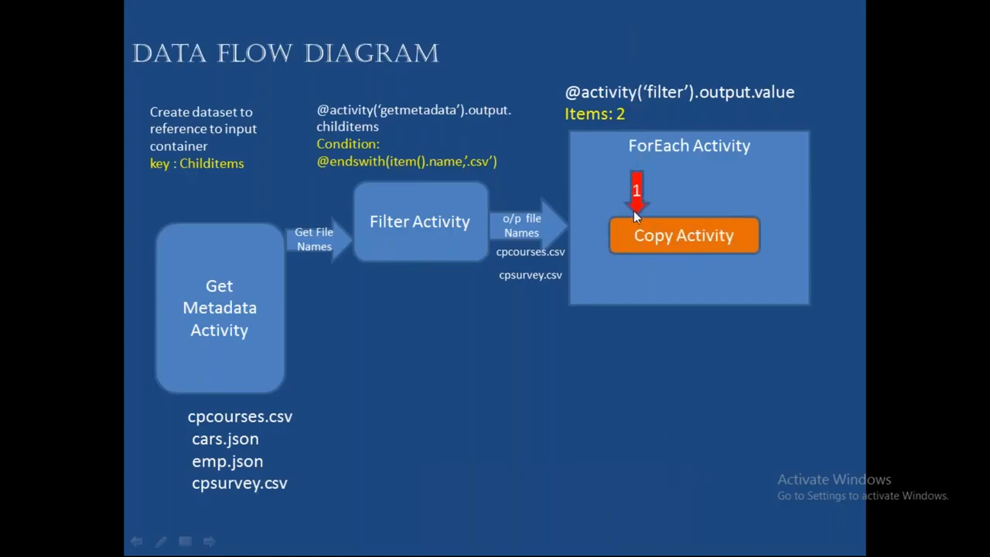
{"action": "left_click", "coordinate": [668, 278]}
{"action": "left_click", "coordinate": [767, 249]}
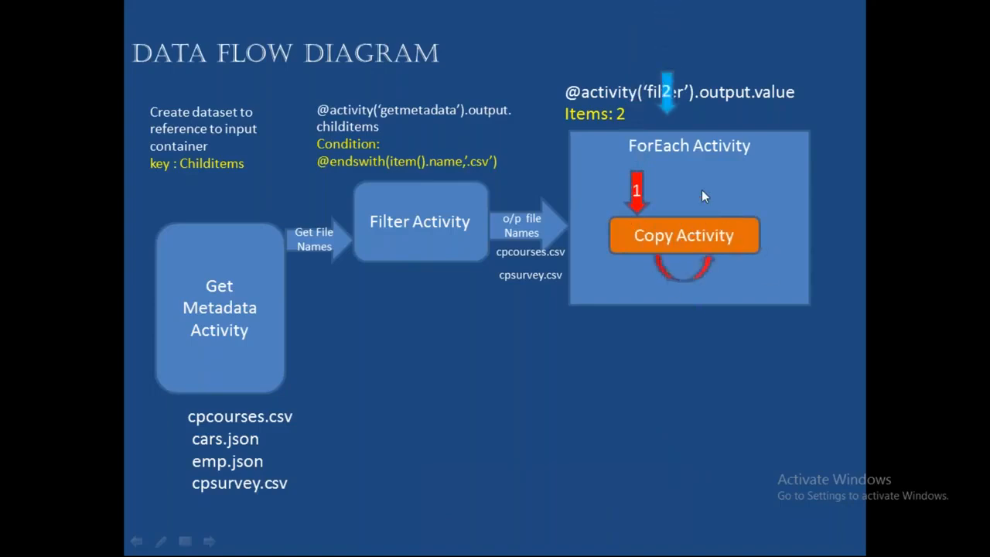
{"action": "left_click", "coordinate": [644, 261]}
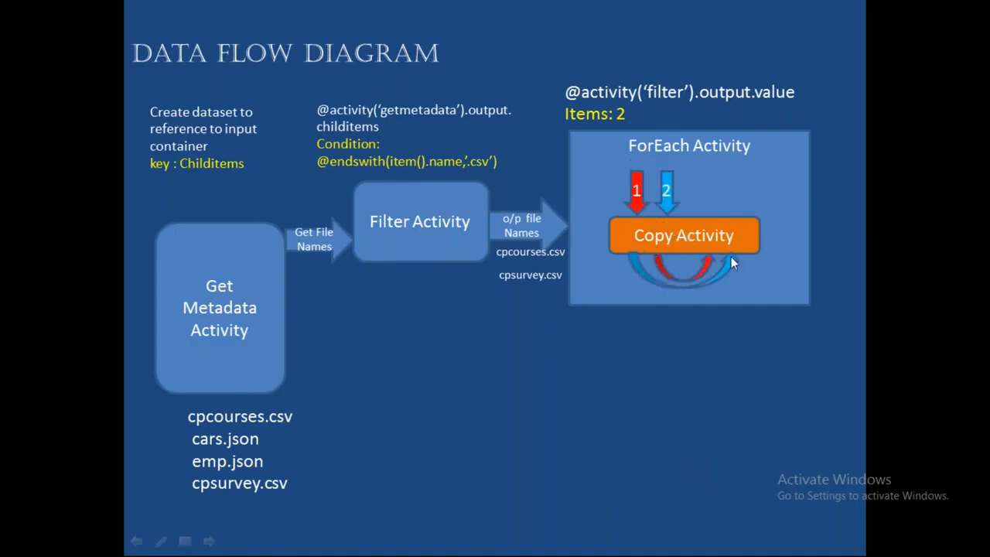
{"action": "left_click", "coordinate": [410, 359]}
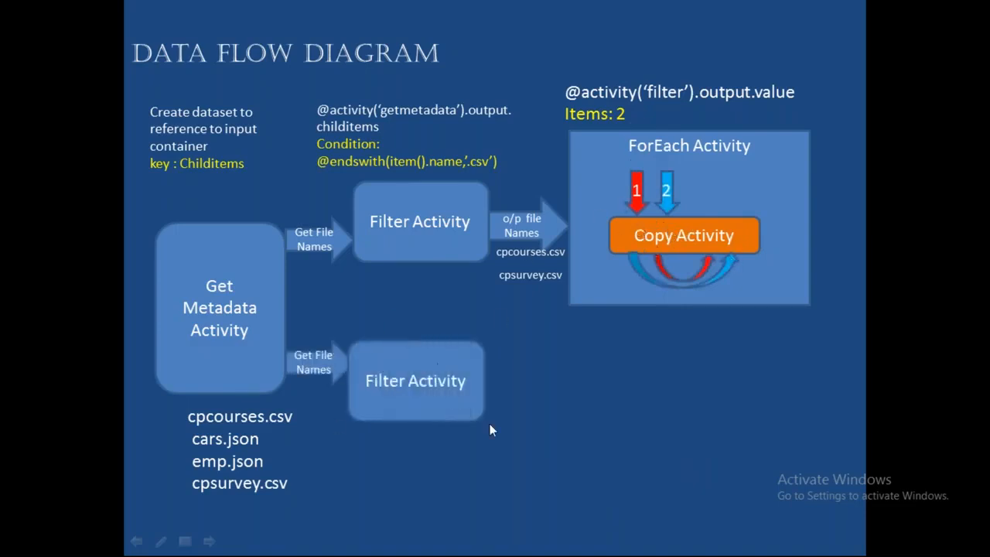
{"action": "left_click", "coordinate": [369, 346]}
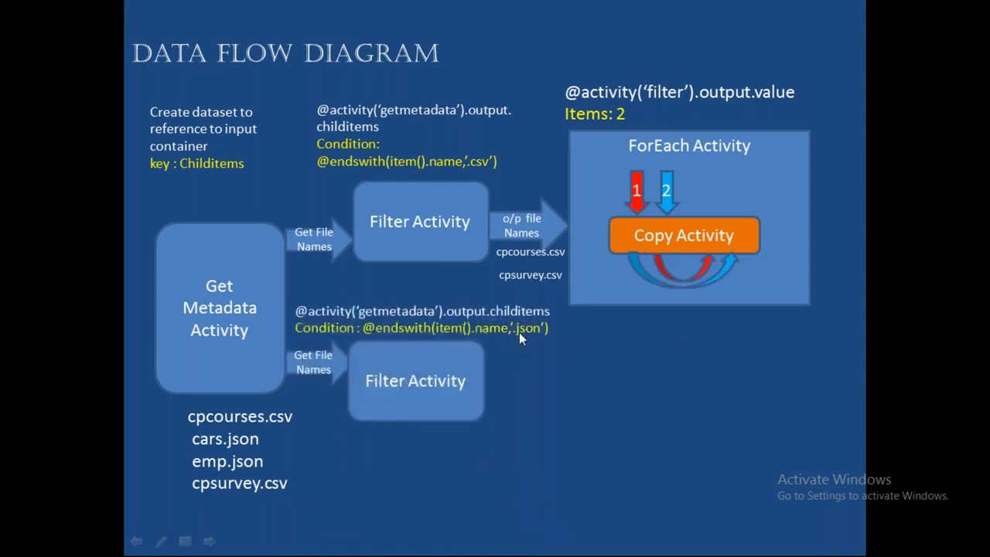
Add a second Filter activity to the pipeline and connect the Get Metadata activity's output to it
{"action": "key", "text": "alt+Tab"}
{"action": "left_click_drag", "start_coordinate": [608, 325], "coordinate": [609, 468]}
{"action": "scroll", "coordinate": [159, 457], "scroll_direction": "down", "scroll_amount": 5}
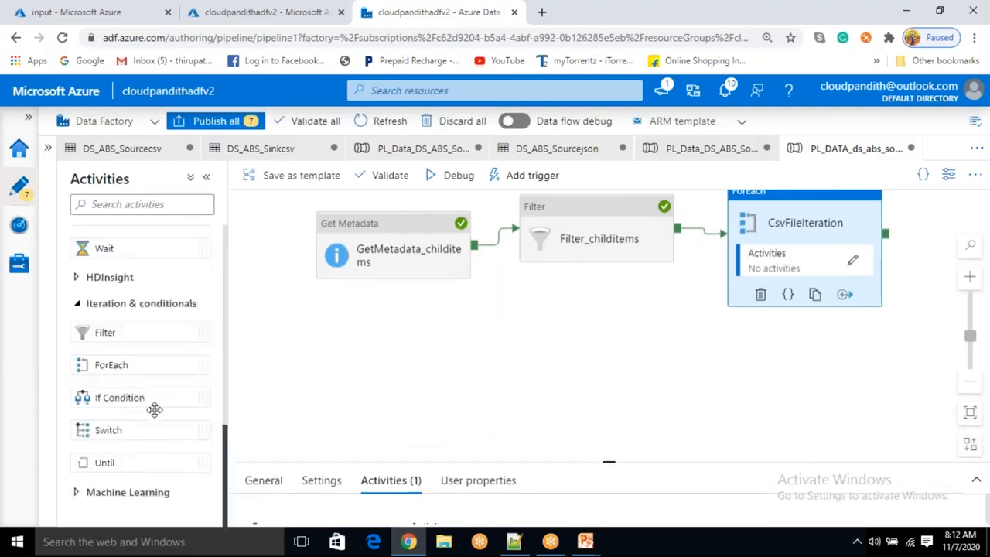
{"action": "left_click_drag", "start_coordinate": [118, 328], "coordinate": [607, 328]}
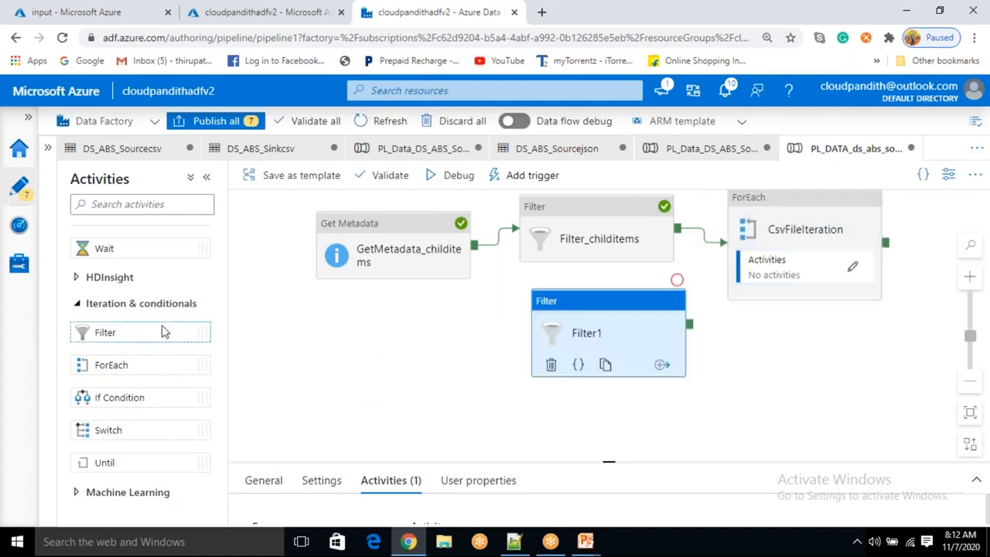
{"action": "left_click_drag", "start_coordinate": [474, 244], "coordinate": [542, 357]}
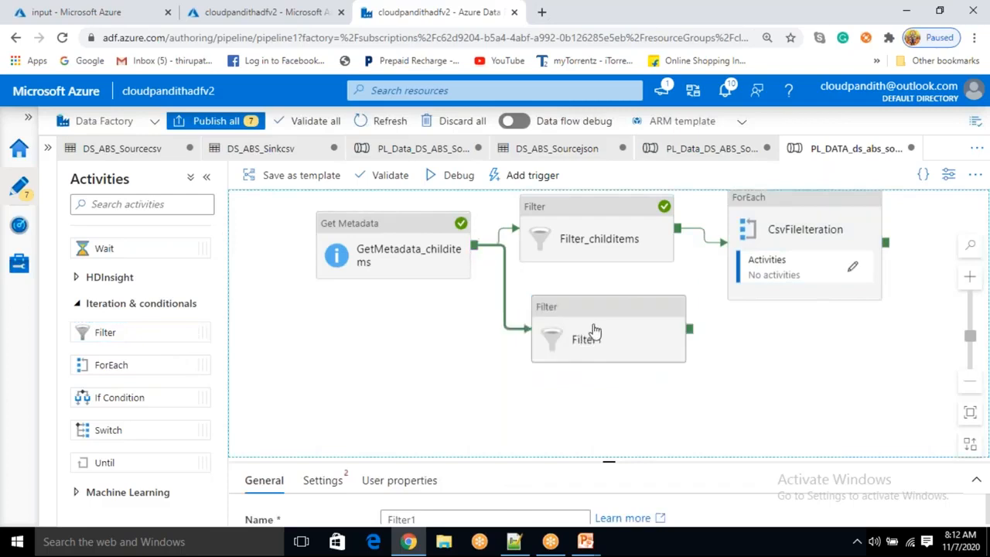
{"action": "left_click", "coordinate": [594, 332]}
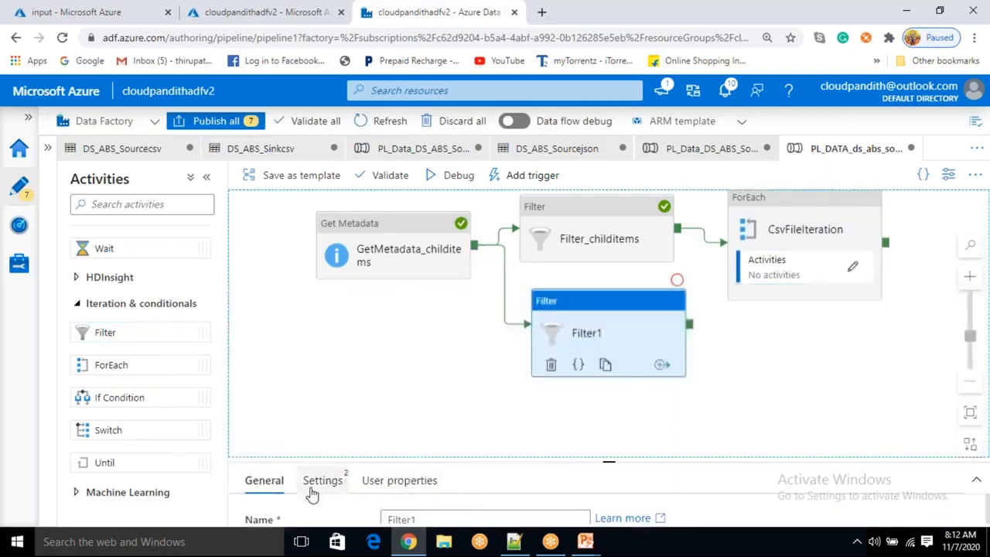
{"action": "left_click_drag", "start_coordinate": [606, 434], "coordinate": [607, 435]}
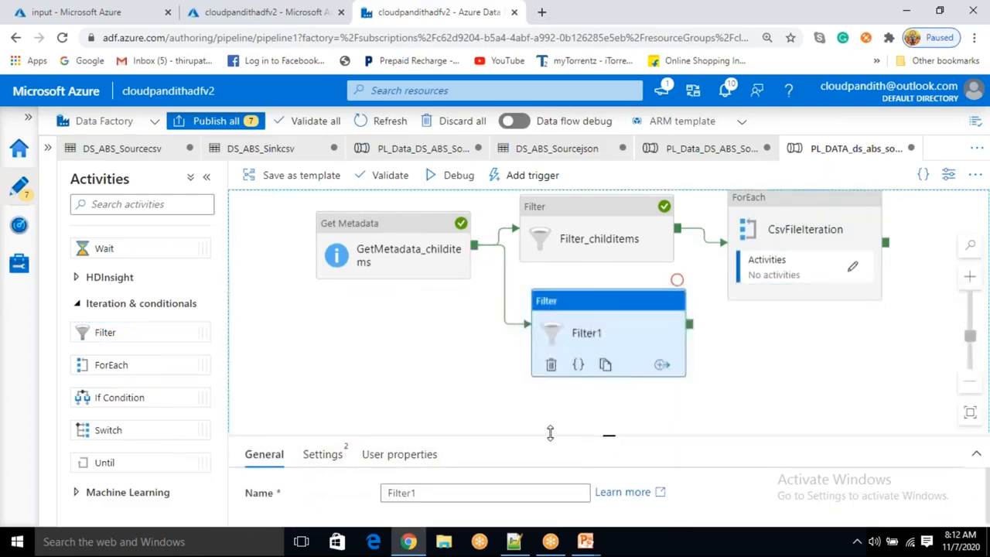
{"action": "left_click", "coordinate": [329, 457]}
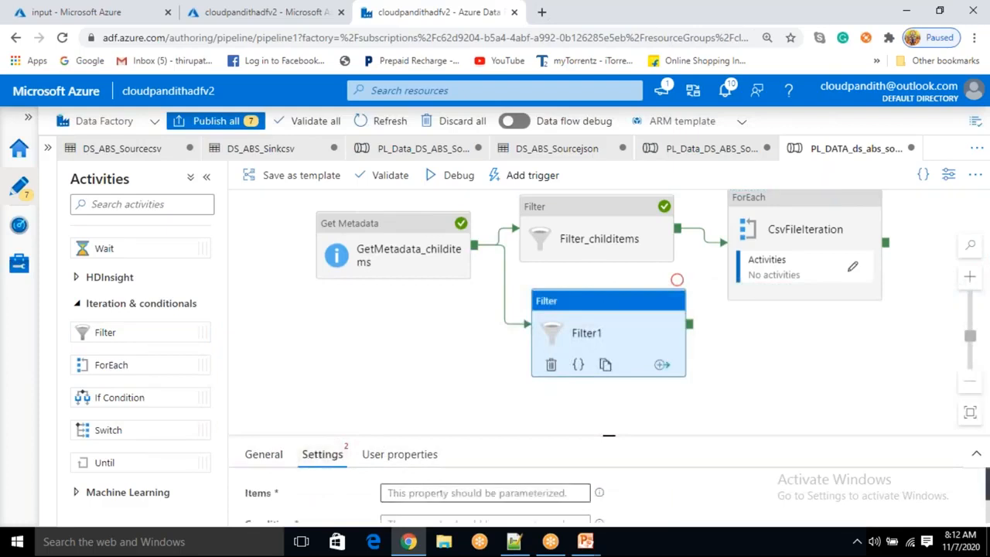
{"action": "left_click_drag", "start_coordinate": [610, 434], "coordinate": [609, 402]}
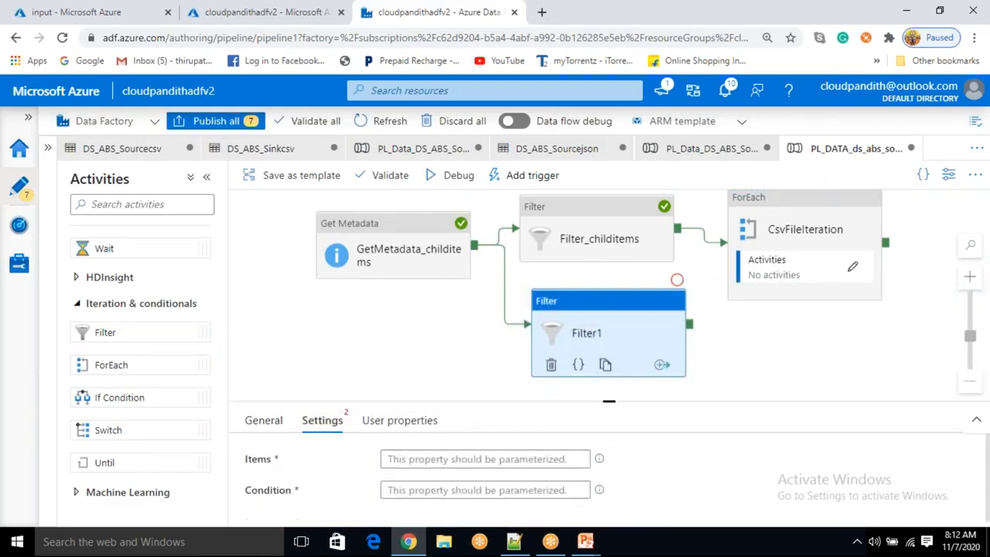
{"action": "left_click", "coordinate": [465, 459]}
{"action": "left_click", "coordinate": [451, 478]}
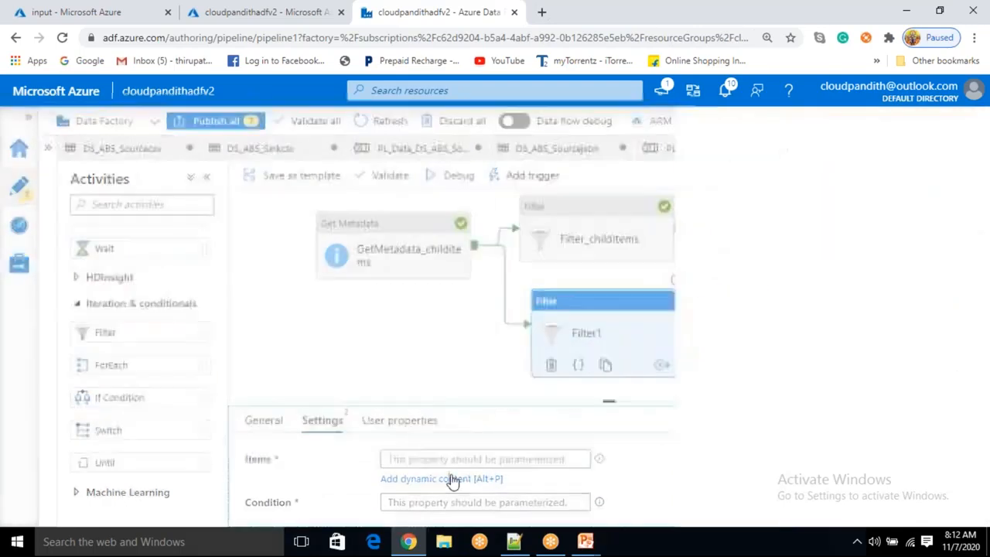
{"action": "scroll", "coordinate": [619, 447], "scroll_direction": "down", "scroll_amount": 5}
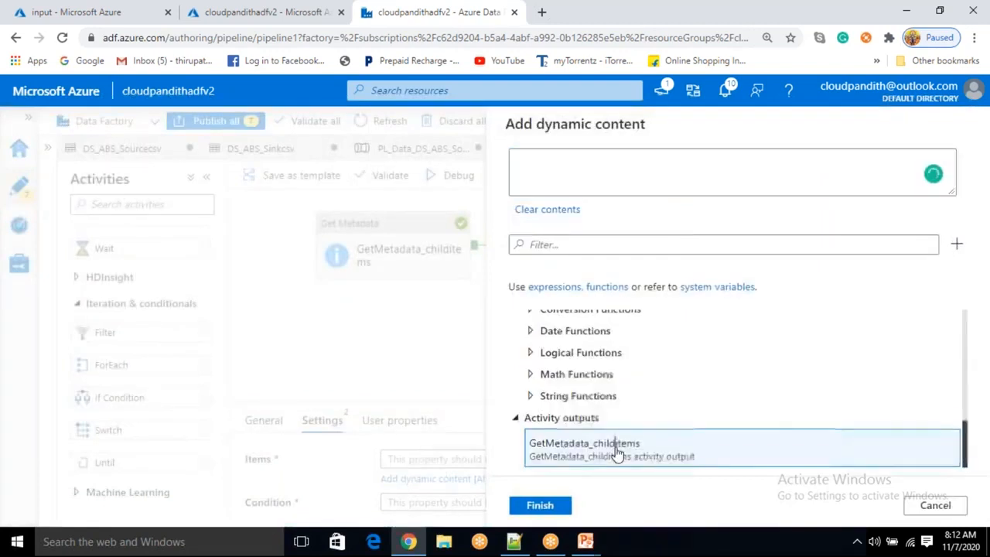
{"action": "left_click", "coordinate": [617, 447]}
{"action": "type", "text": ".ch"}
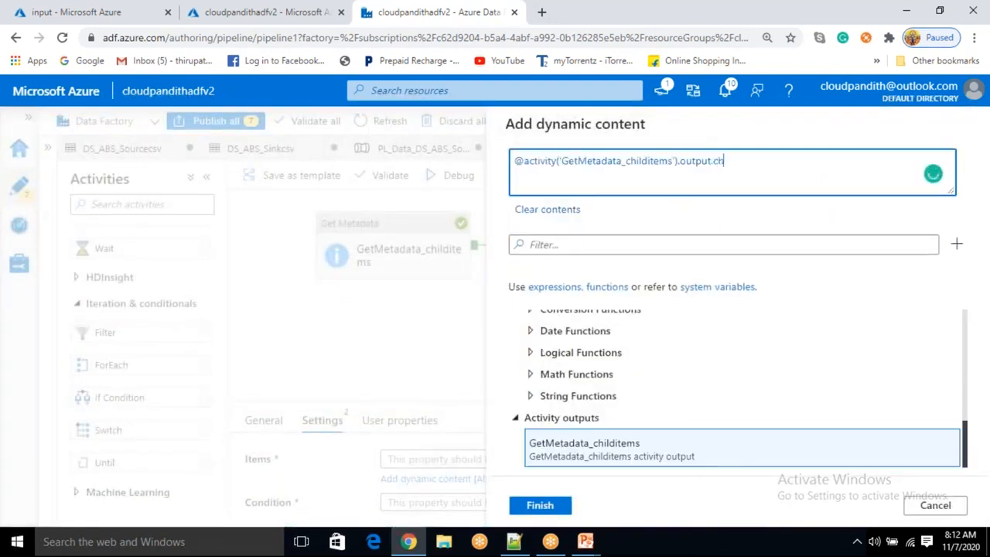
{"action": "type", "text": "ilditems"}
{"action": "left_click", "coordinate": [551, 508]}
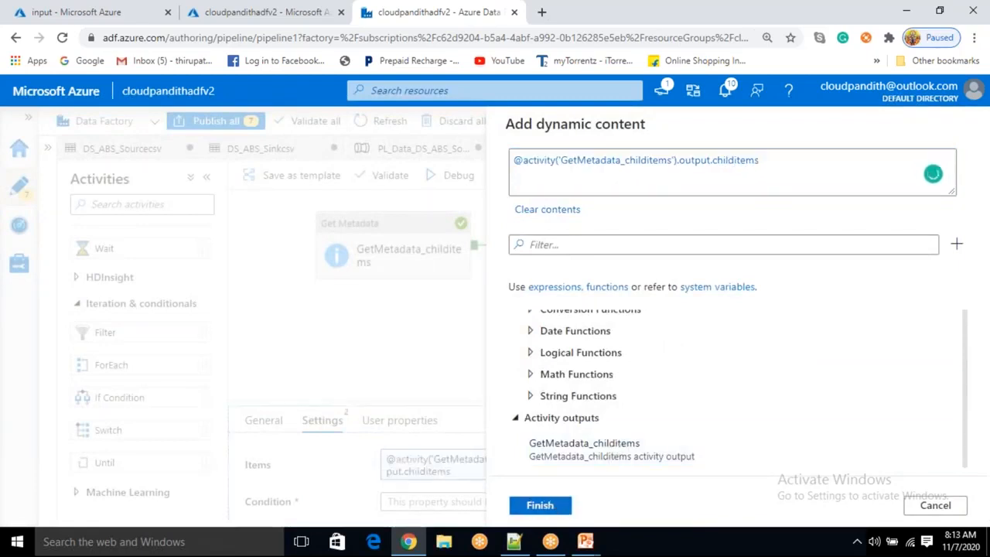
Rename the new Filter activity to Filter_childitems_json
{"action": "left_click", "coordinate": [260, 423]}
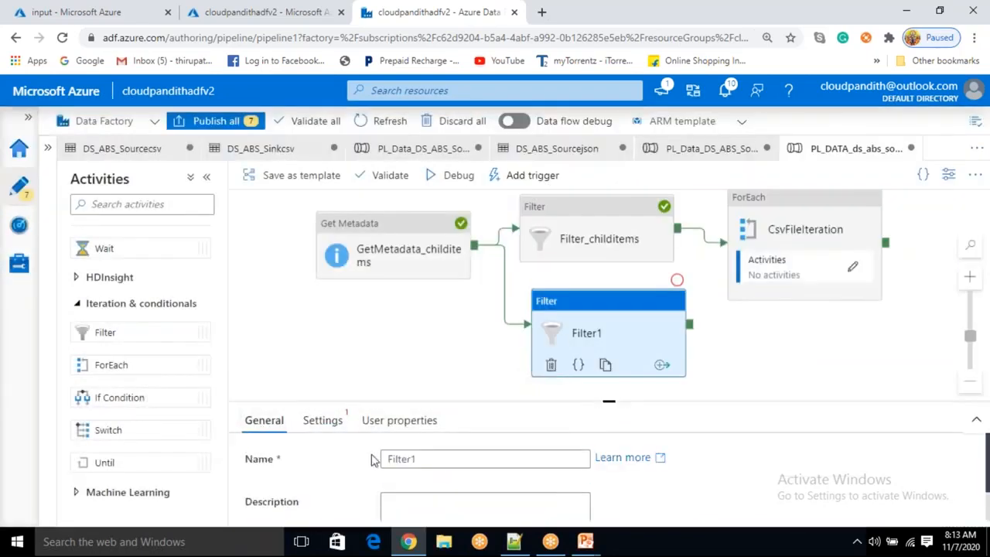
{"action": "left_click", "coordinate": [424, 459]}
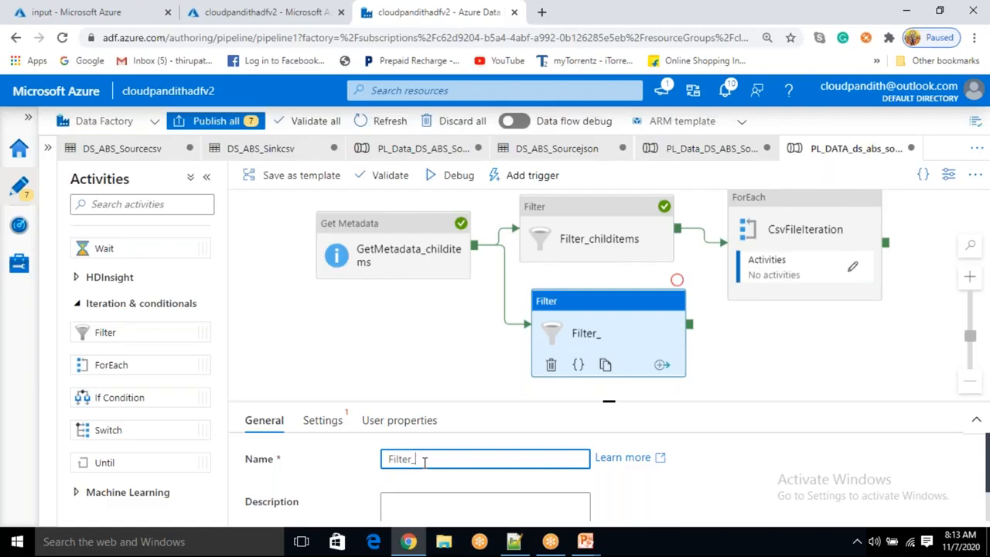
{"action": "type", "text": "_childitems_json"}
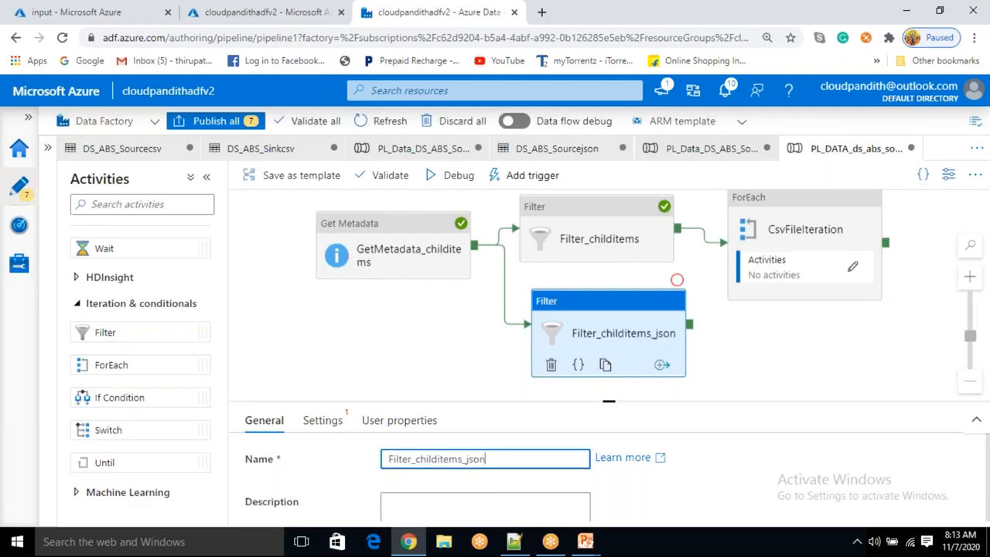
Compare the original Filter_childitems activity's name with the new JSON filter
{"action": "left_click", "coordinate": [615, 242]}
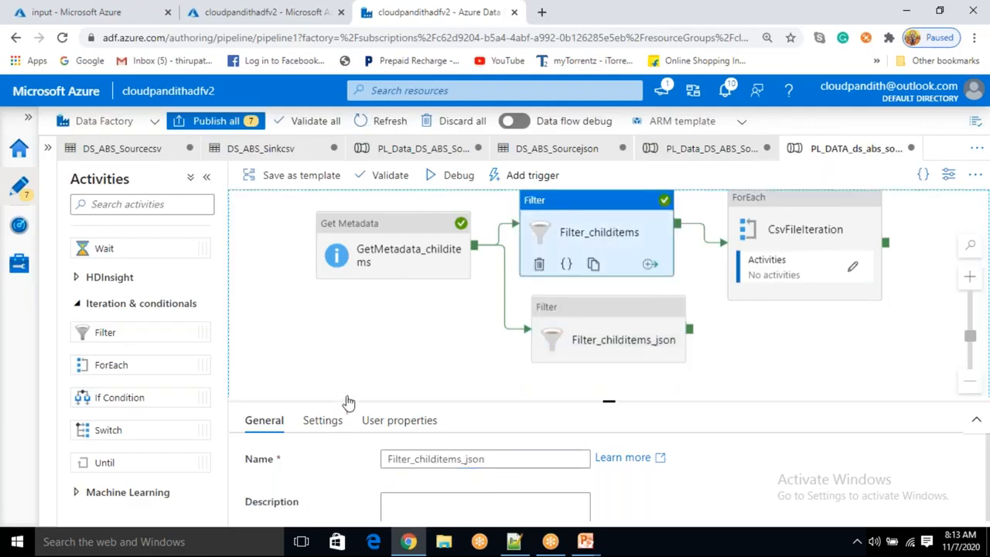
{"action": "left_click", "coordinate": [467, 460]}
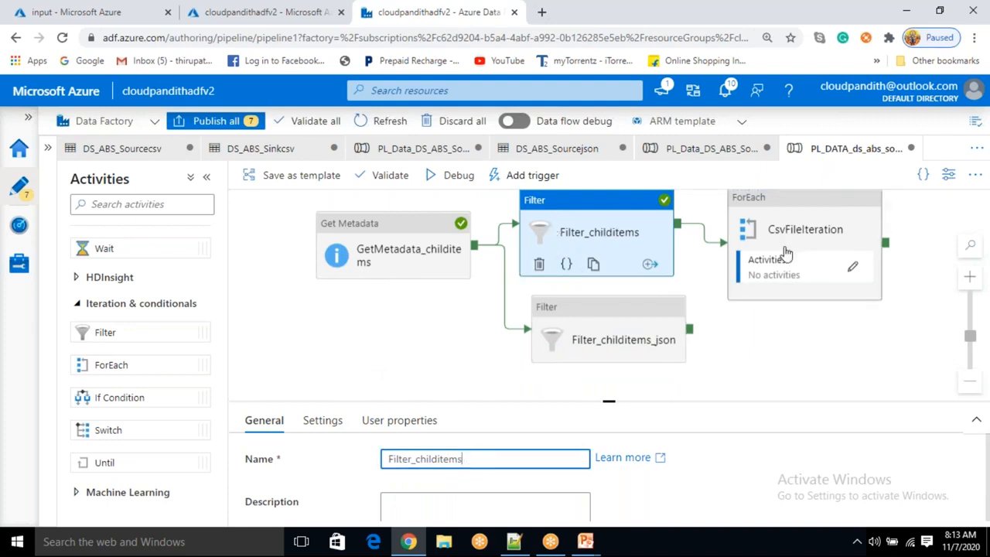
{"action": "left_click", "coordinate": [625, 326]}
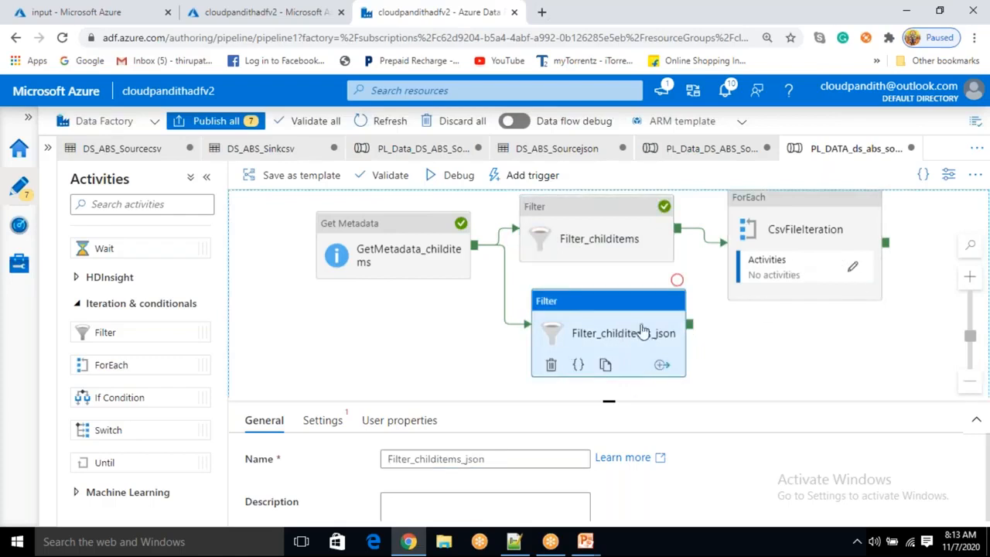
{"action": "left_click", "coordinate": [332, 426]}
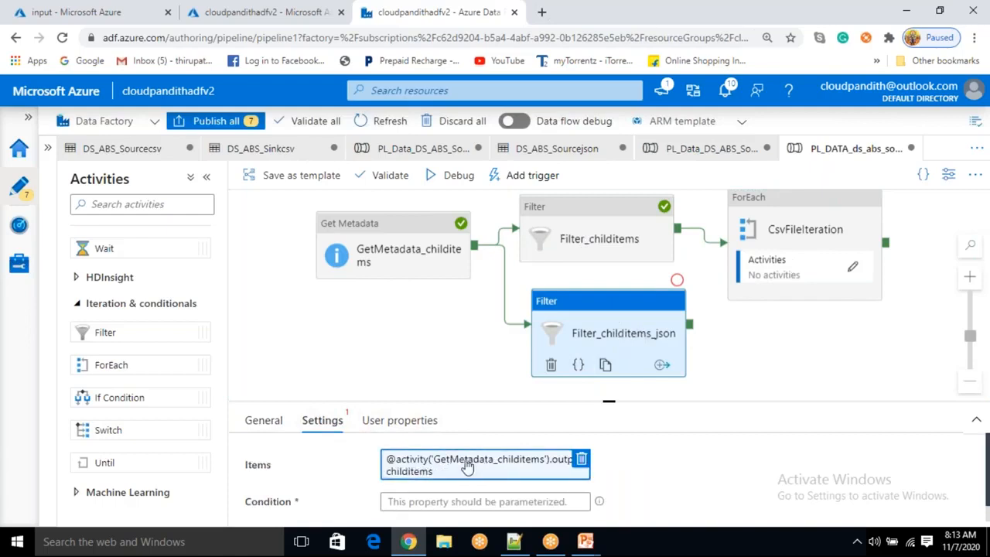
{"action": "left_click", "coordinate": [414, 503]}
{"action": "left_click", "coordinate": [418, 495]}
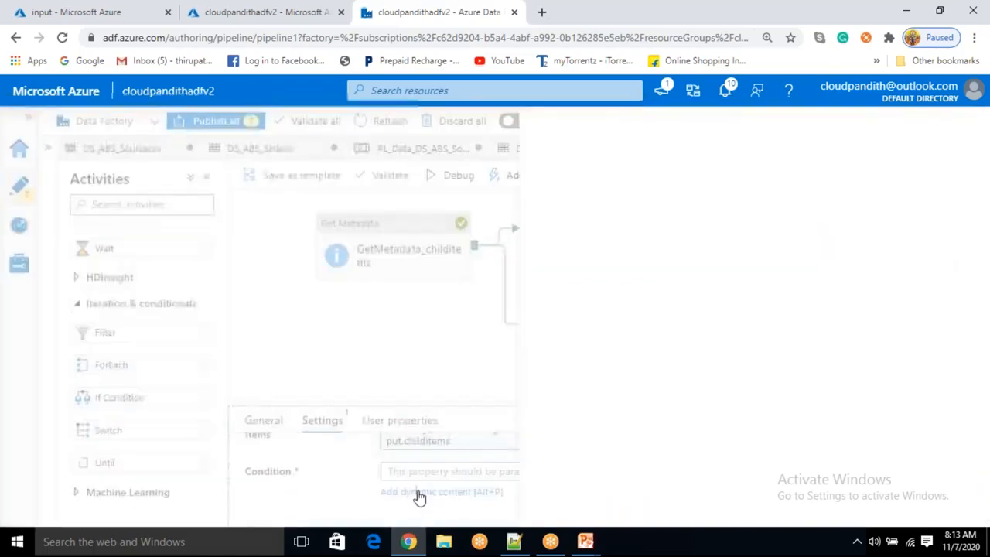
{"action": "scroll", "coordinate": [602, 364], "scroll_direction": "down", "scroll_amount": 3}
{"action": "scroll", "coordinate": [601, 364], "scroll_direction": "down", "scroll_amount": 3}
{"action": "scroll", "coordinate": [571, 369], "scroll_direction": "up", "scroll_amount": 6}
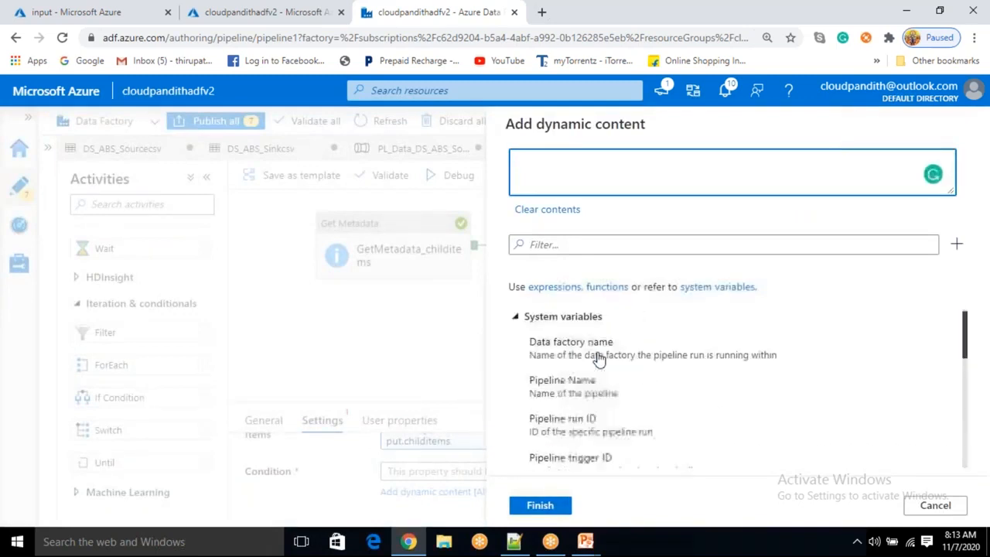
{"action": "left_click", "coordinate": [546, 245]}
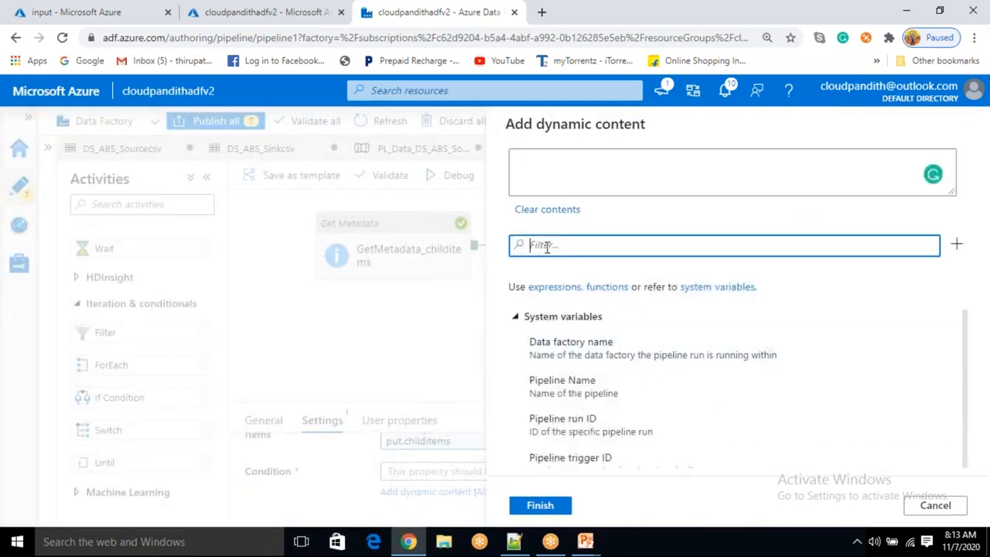
{"action": "scroll", "coordinate": [592, 380], "scroll_direction": "down", "scroll_amount": 6}
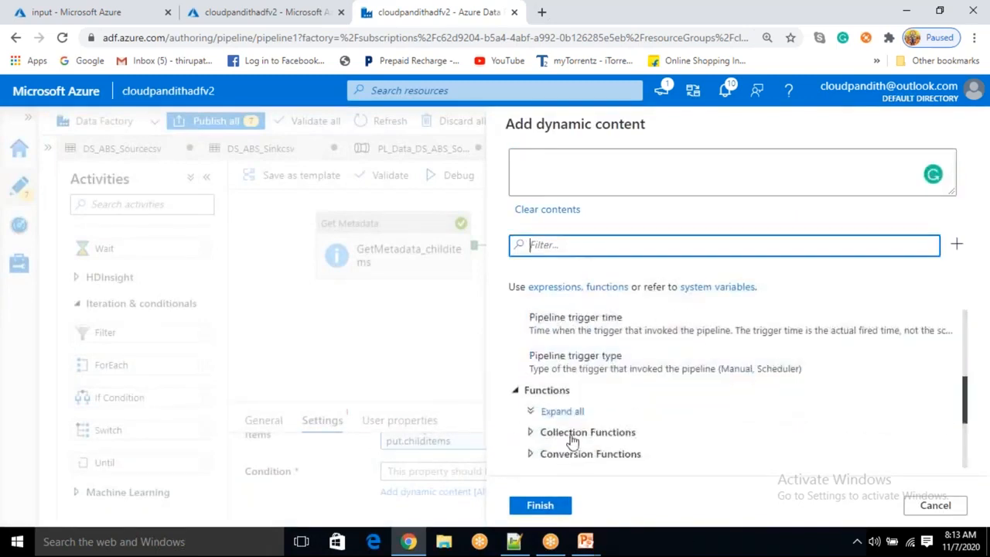
{"action": "left_click", "coordinate": [531, 396]}
{"action": "scroll", "coordinate": [589, 404], "scroll_direction": "down", "scroll_amount": 3}
{"action": "scroll", "coordinate": [589, 408], "scroll_direction": "up", "scroll_amount": 2}
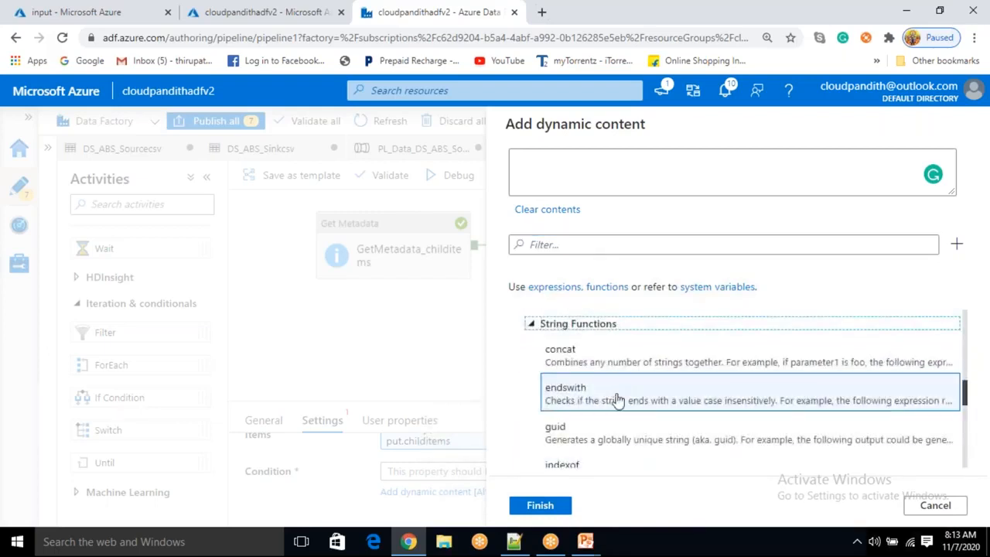
{"action": "left_click", "coordinate": [689, 26]}
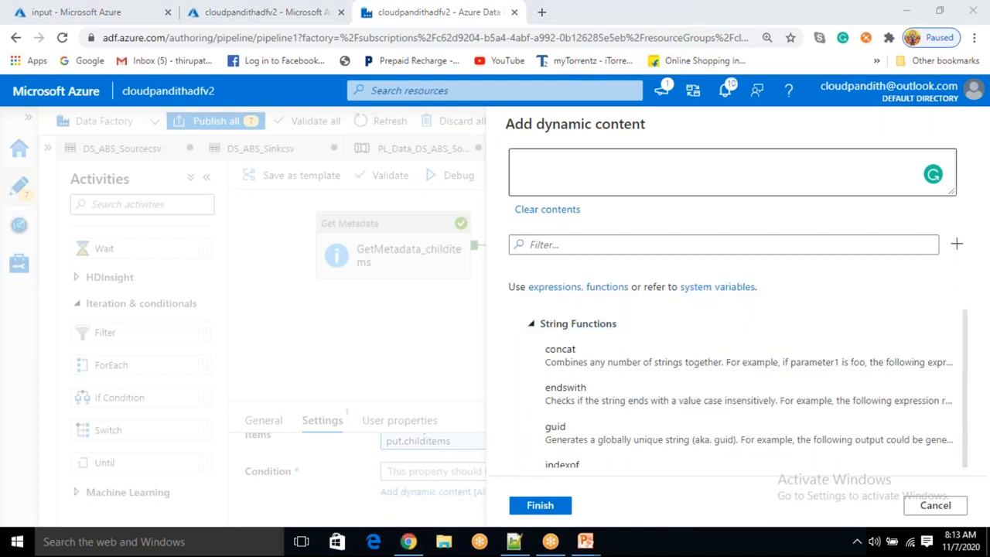
{"action": "left_click", "coordinate": [642, 394]}
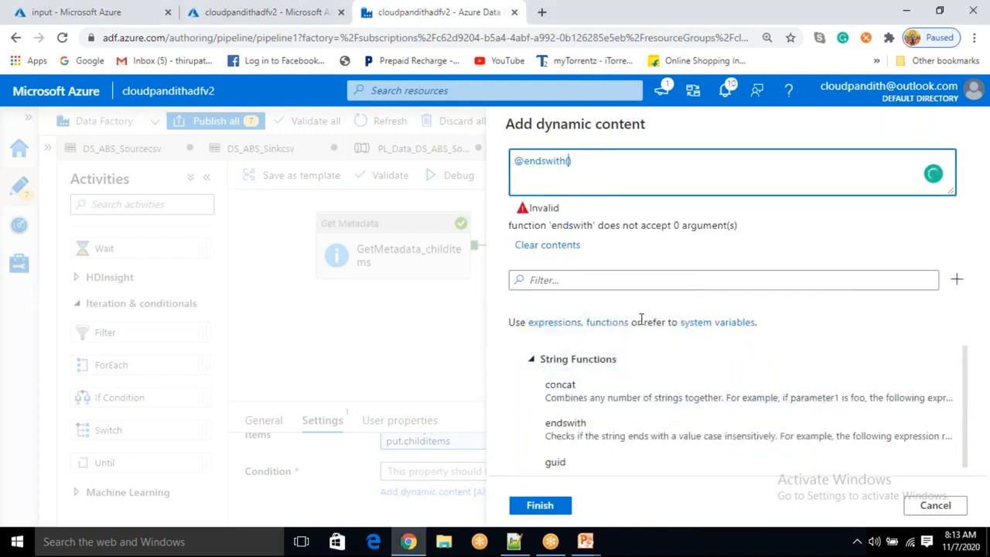
{"action": "type", "text": "@item()"}
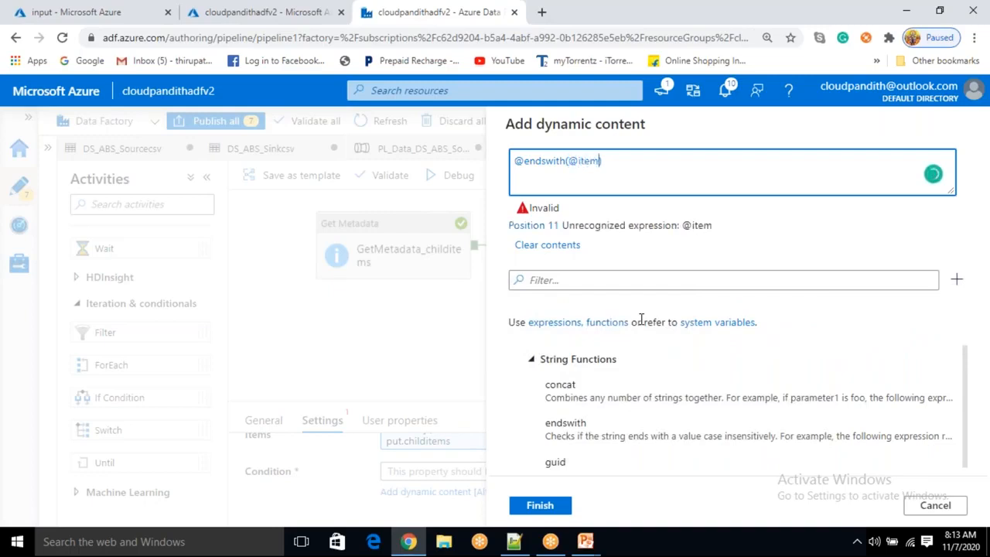
{"action": "type", "text": ".name"}
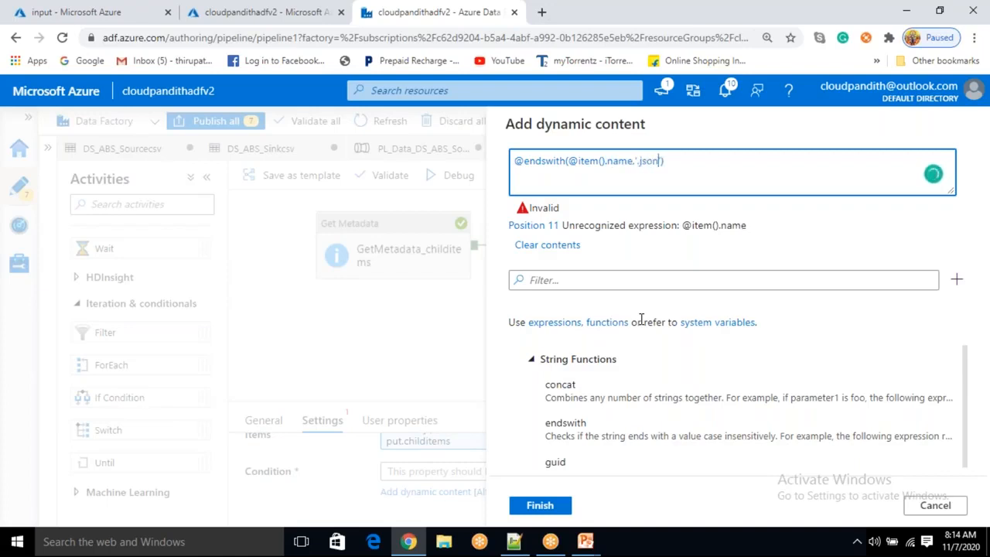
{"action": "type", "text": ",'.json'"}
{"action": "left_click", "coordinate": [574, 161]}
{"action": "key", "text": "BackSpace"}
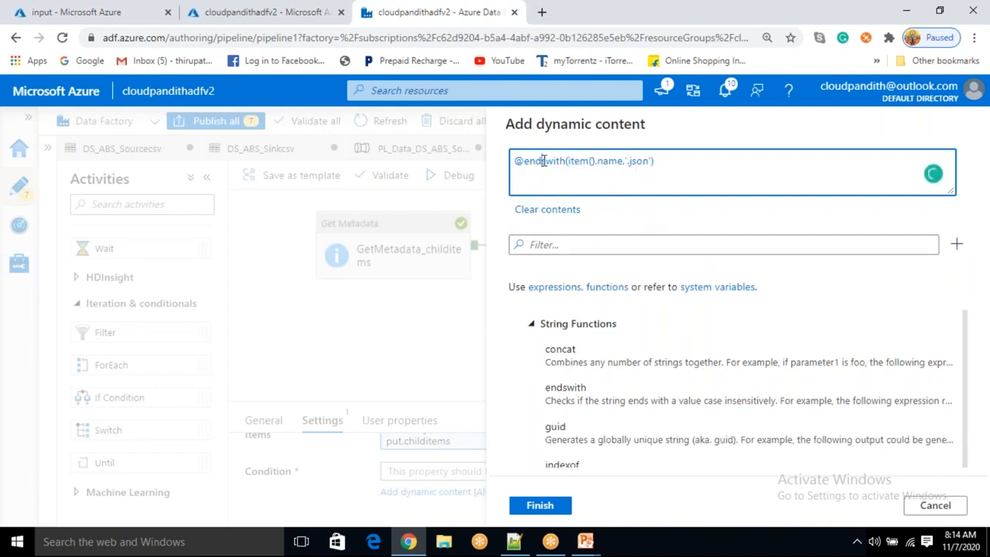
{"action": "double_click", "coordinate": [544, 160]}
{"action": "left_click_drag", "start_coordinate": [570, 161], "coordinate": [613, 155]}
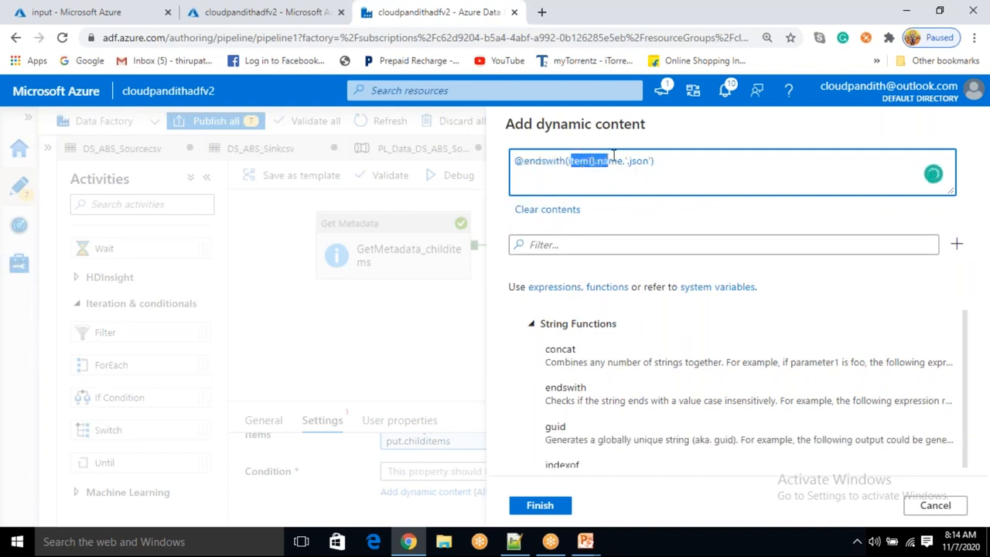
{"action": "left_click", "coordinate": [611, 191]}
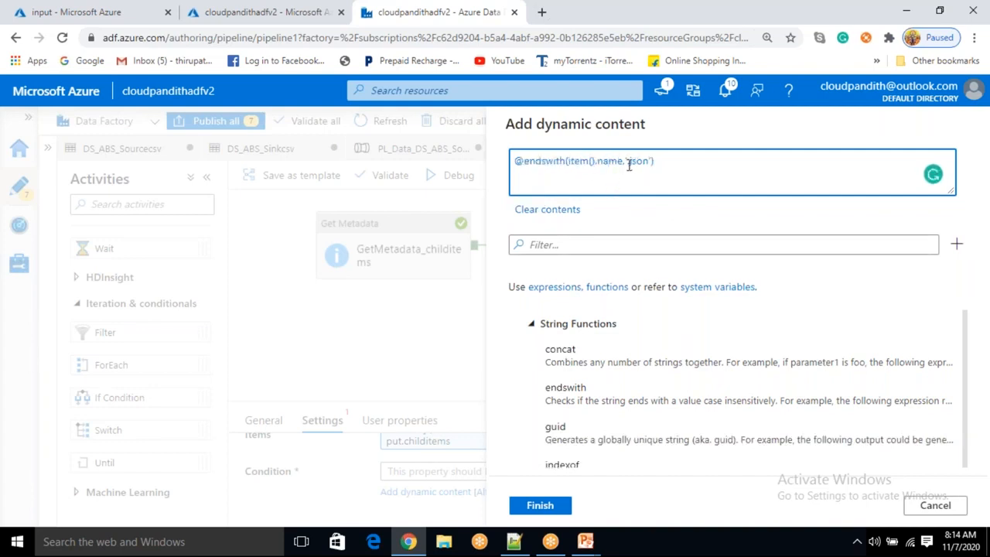
{"action": "left_click_drag", "start_coordinate": [628, 165], "coordinate": [648, 160]}
{"action": "left_click", "coordinate": [656, 162]}
{"action": "left_click_drag", "start_coordinate": [626, 163], "coordinate": [652, 161]}
{"action": "left_click", "coordinate": [552, 507]}
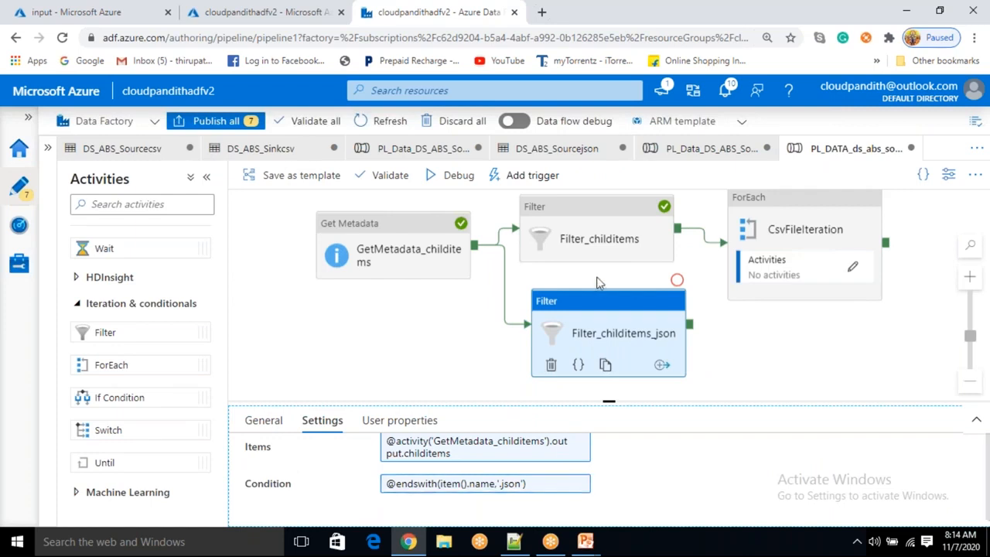
Set a Debug Until breakpoint on Filter_childitems and start a debug run of the pipeline
{"action": "left_click_drag", "start_coordinate": [597, 279], "coordinate": [595, 293]}
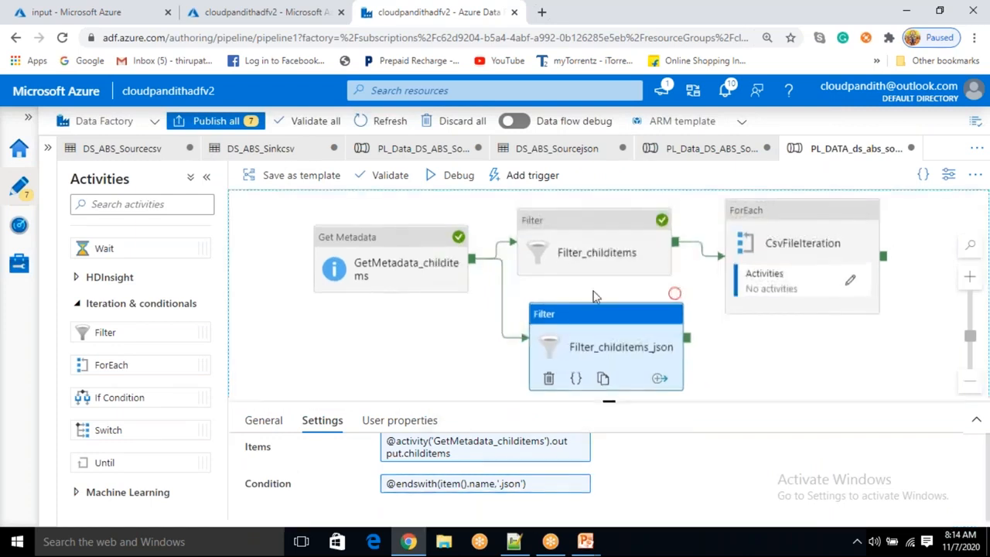
{"action": "left_click", "coordinate": [424, 247]}
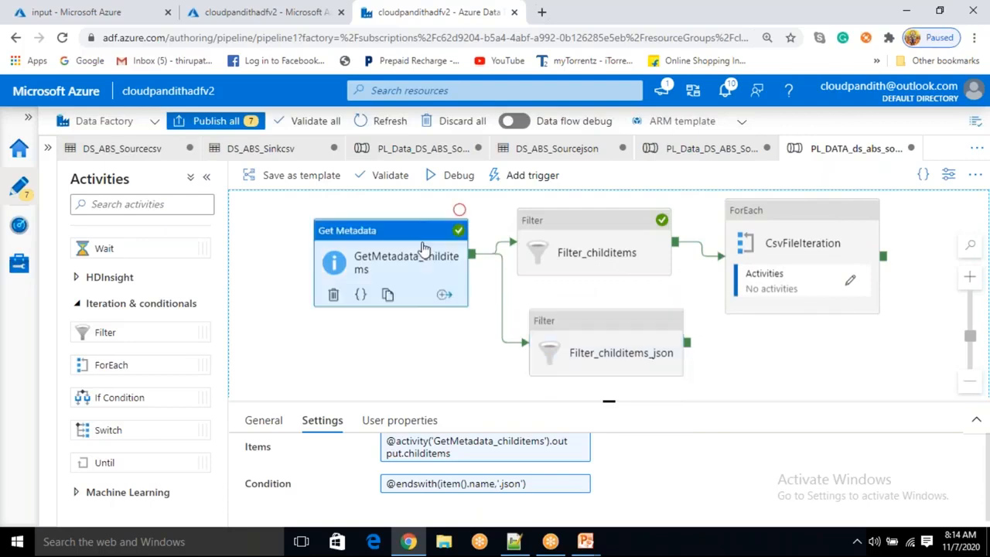
{"action": "left_click", "coordinate": [627, 246]}
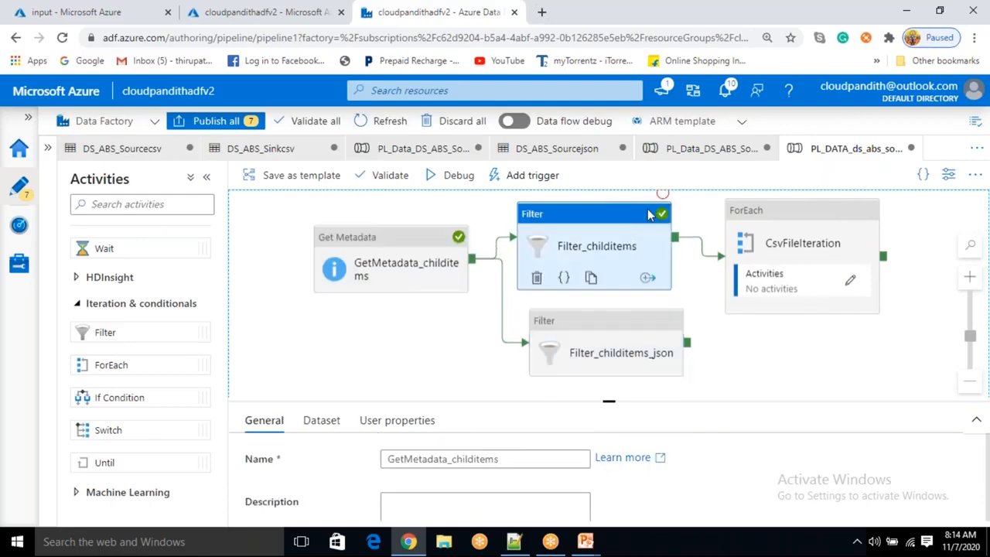
{"action": "left_click", "coordinate": [663, 194]}
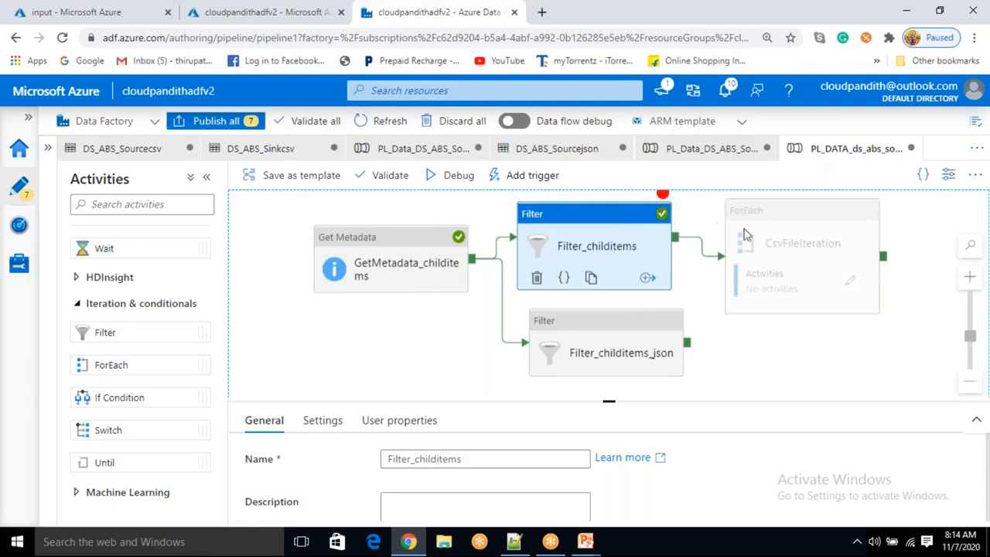
{"action": "left_click", "coordinate": [414, 267]}
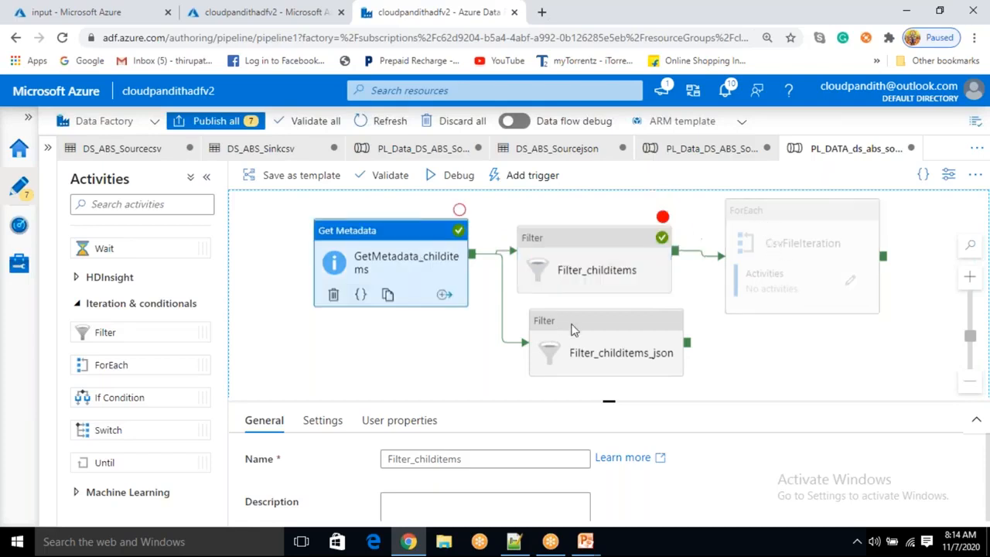
{"action": "left_click", "coordinate": [584, 334]}
{"action": "left_click", "coordinate": [590, 273]}
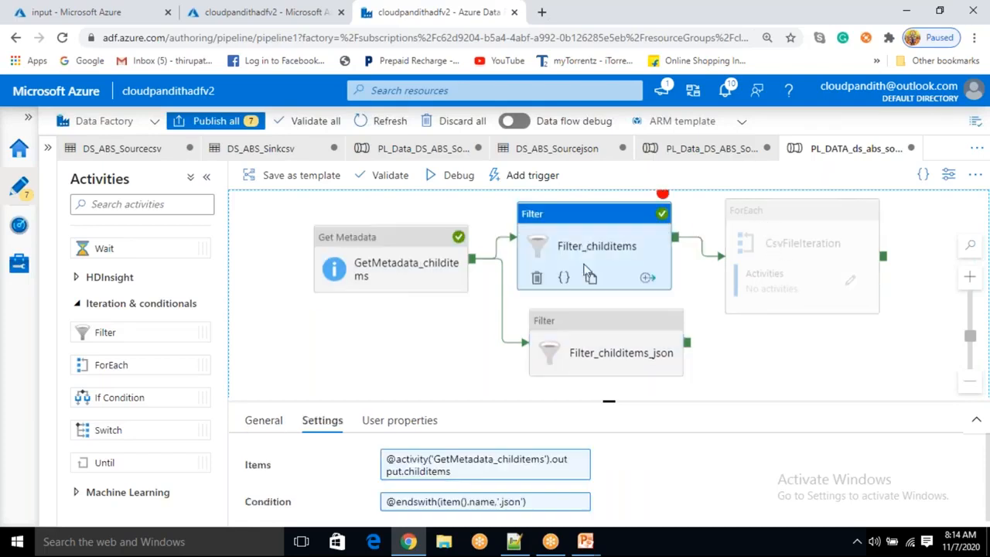
{"action": "left_click", "coordinate": [469, 182]}
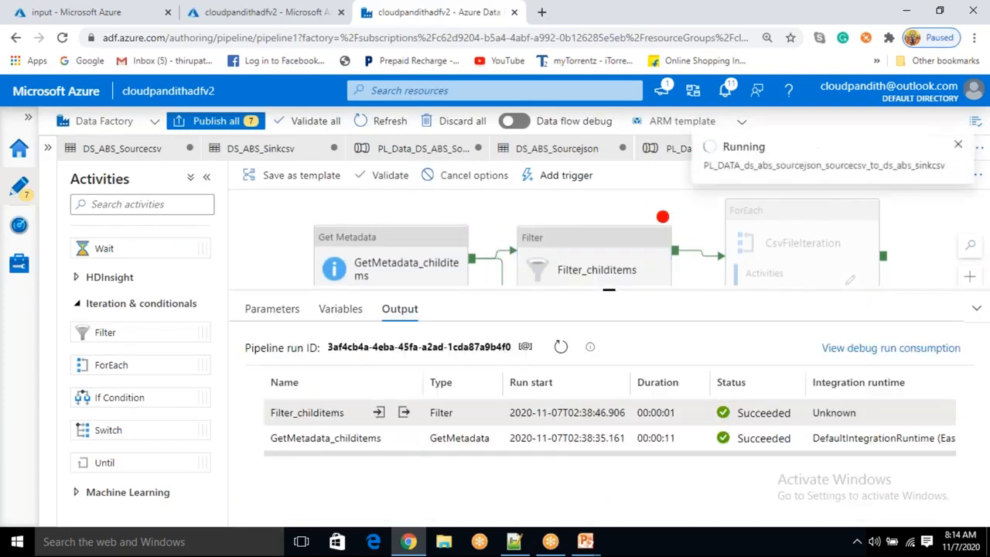
Inspect the outputs of Filter_childitems_json and Filter_childitems in the debug run results
{"action": "double_click", "coordinate": [551, 374]}
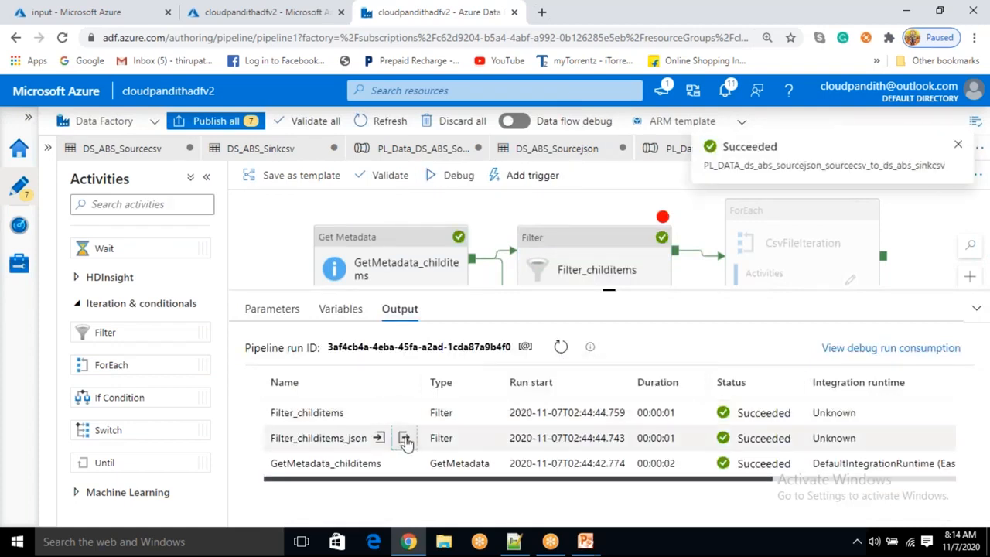
{"action": "left_click", "coordinate": [405, 438]}
{"action": "left_click_drag", "start_coordinate": [318, 308], "coordinate": [323, 324]}
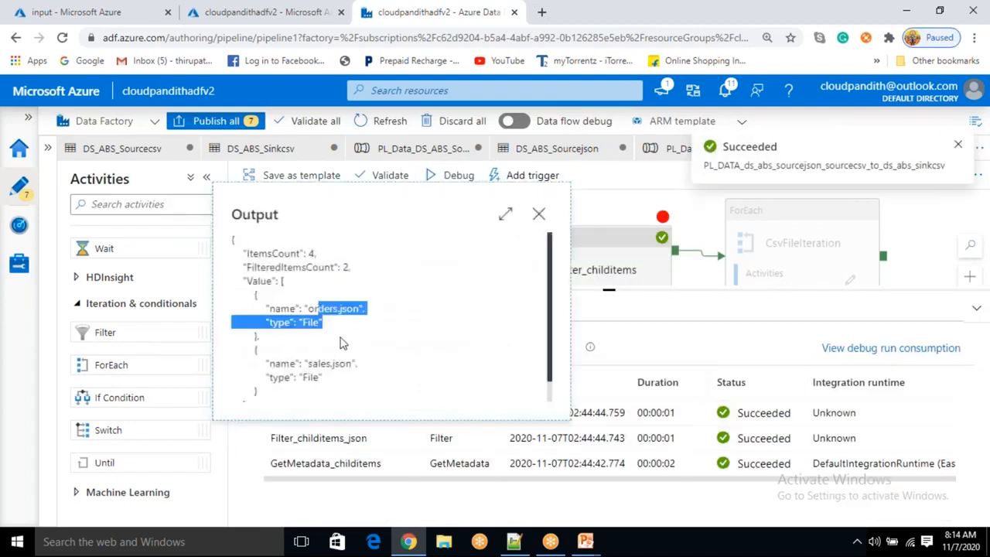
{"action": "left_click_drag", "start_coordinate": [317, 364], "coordinate": [356, 364]}
{"action": "left_click", "coordinate": [541, 219]}
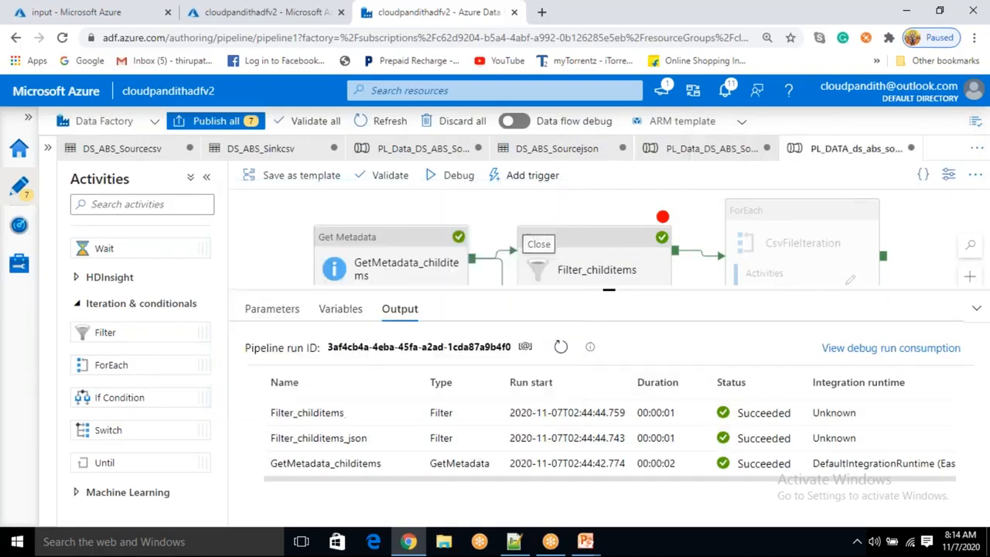
{"action": "left_click", "coordinate": [403, 413]}
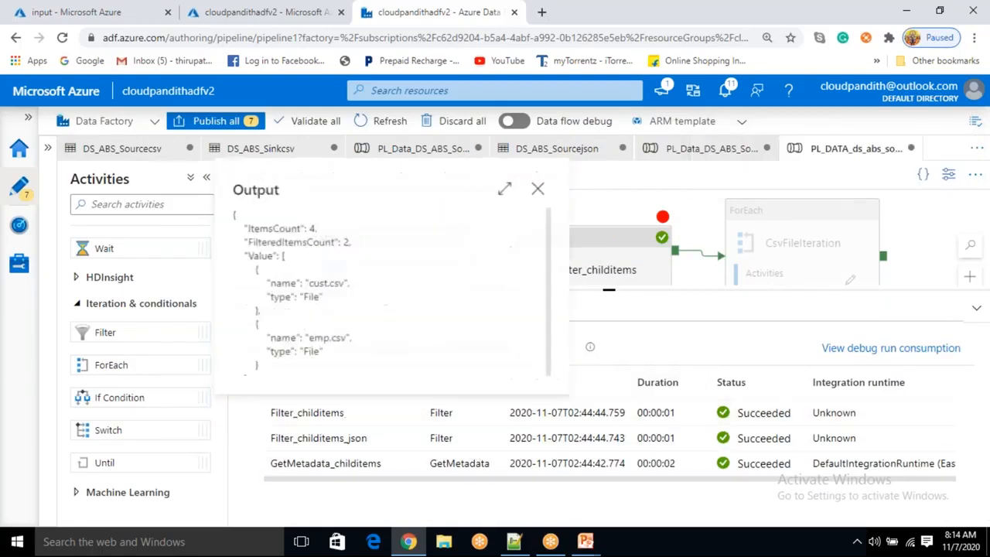
{"action": "left_click_drag", "start_coordinate": [310, 283], "coordinate": [323, 298]}
{"action": "left_click_drag", "start_coordinate": [324, 338], "coordinate": [403, 354]}
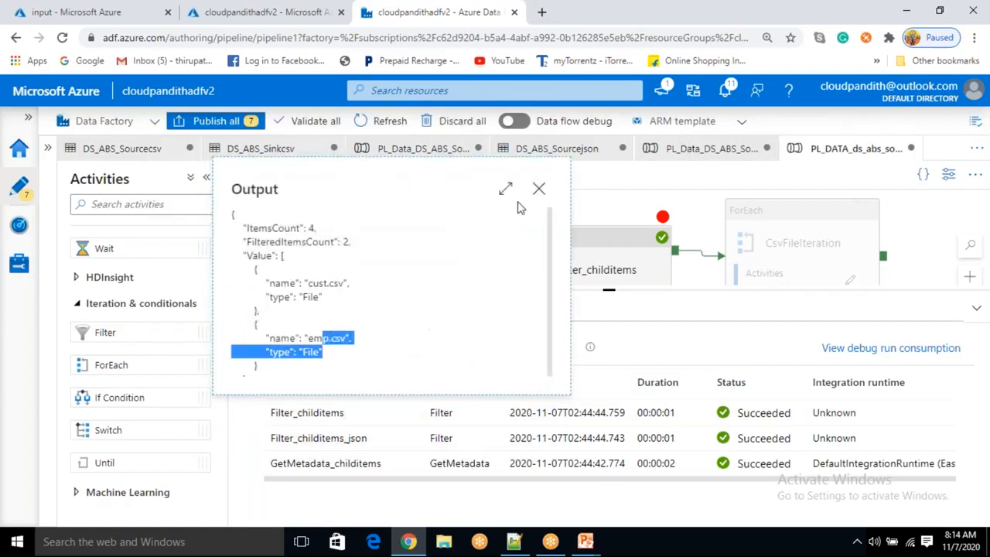
{"action": "left_click", "coordinate": [539, 190]}
{"action": "left_click_drag", "start_coordinate": [611, 298], "coordinate": [610, 415]}
Clear the Filter_childitems breakpoint and add a ForEach activity connected after Filter_childitems_json
{"action": "left_click_drag", "start_coordinate": [658, 223], "coordinate": [667, 201]}
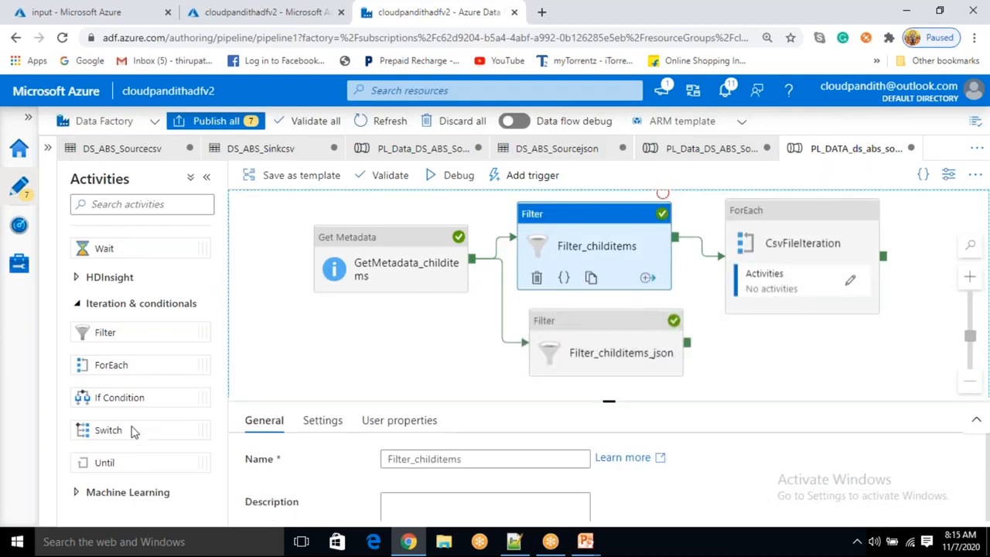
{"action": "left_click_drag", "start_coordinate": [136, 362], "coordinate": [844, 350]}
{"action": "left_click_drag", "start_coordinate": [612, 401], "coordinate": [624, 480]}
{"action": "left_click_drag", "start_coordinate": [689, 343], "coordinate": [774, 371]}
{"action": "left_click", "coordinate": [829, 371]}
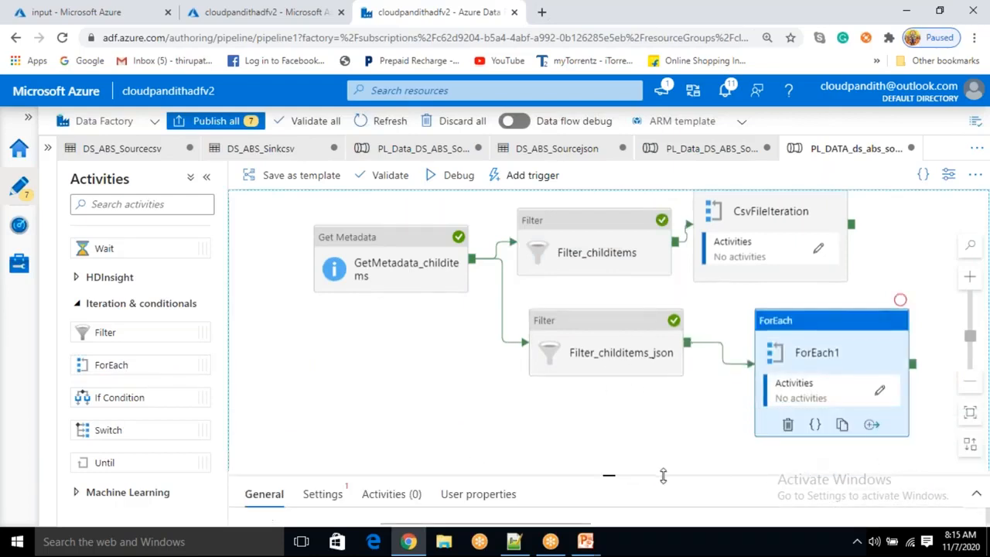
{"action": "left_click_drag", "start_coordinate": [604, 465], "coordinate": [599, 391]}
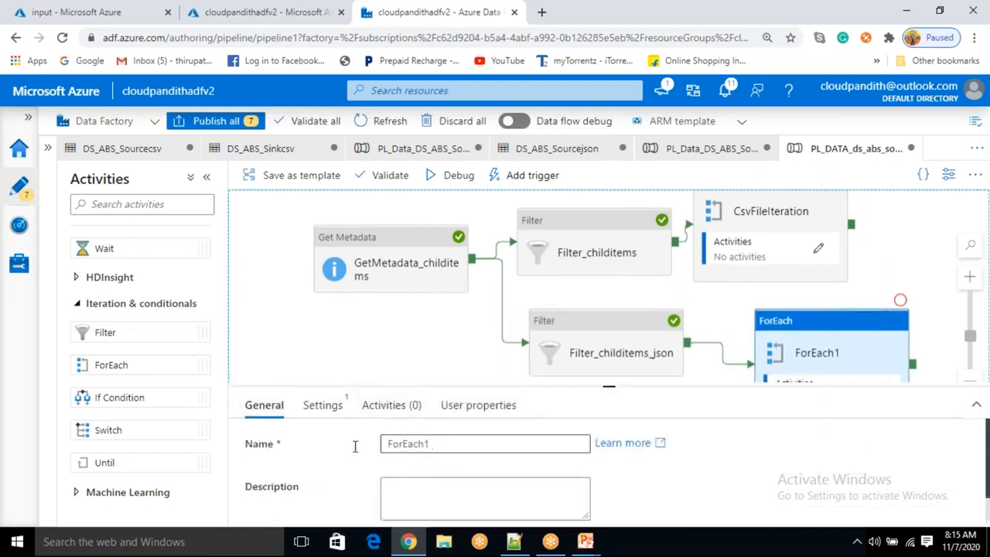
Rename the new ForEach to JsonFileIteration and enable Sequential in its settings
{"action": "left_click_drag", "start_coordinate": [433, 445], "coordinate": [331, 446]}
{"action": "type", "text": "Json"}
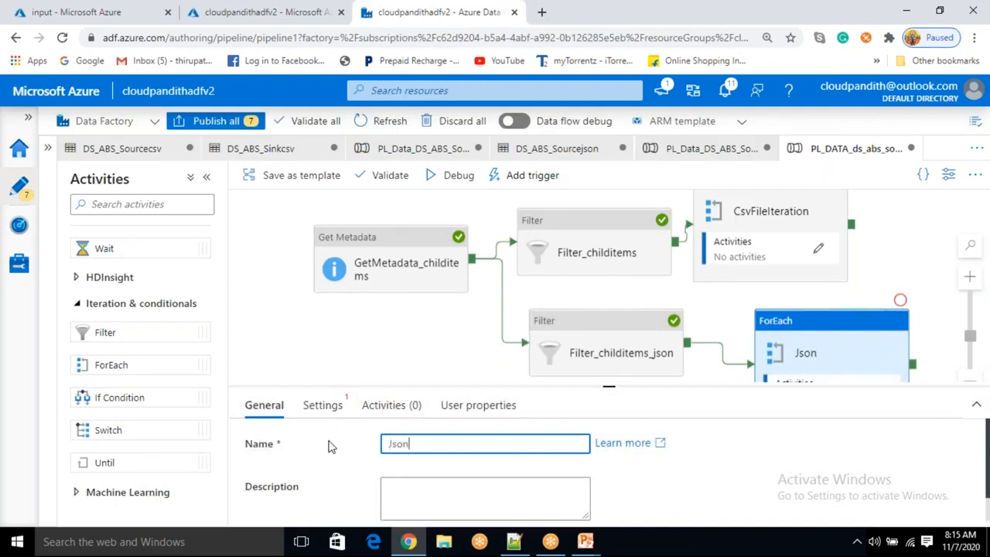
{"action": "type", "text": "FileItreration"}
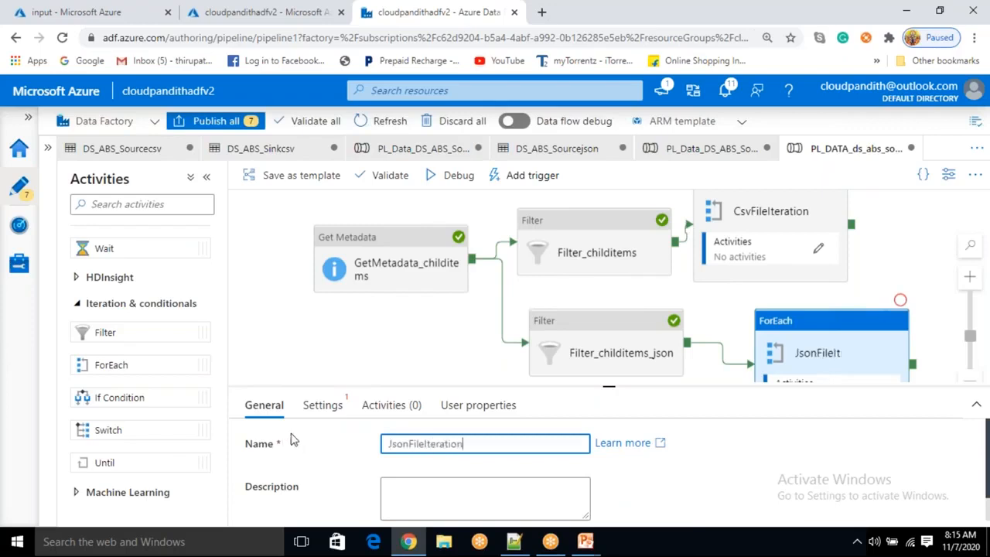
{"action": "left_click", "coordinate": [340, 408]}
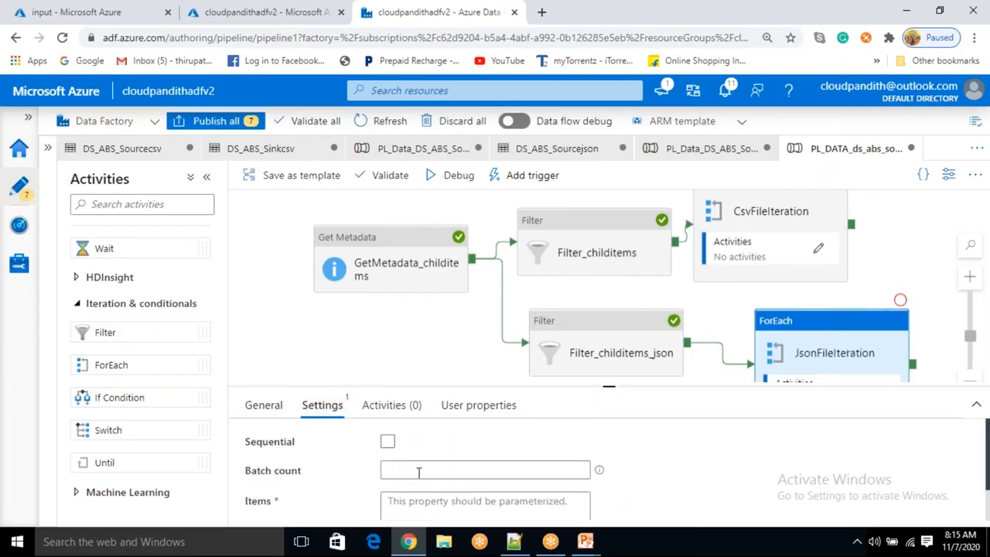
{"action": "left_click", "coordinate": [387, 441]}
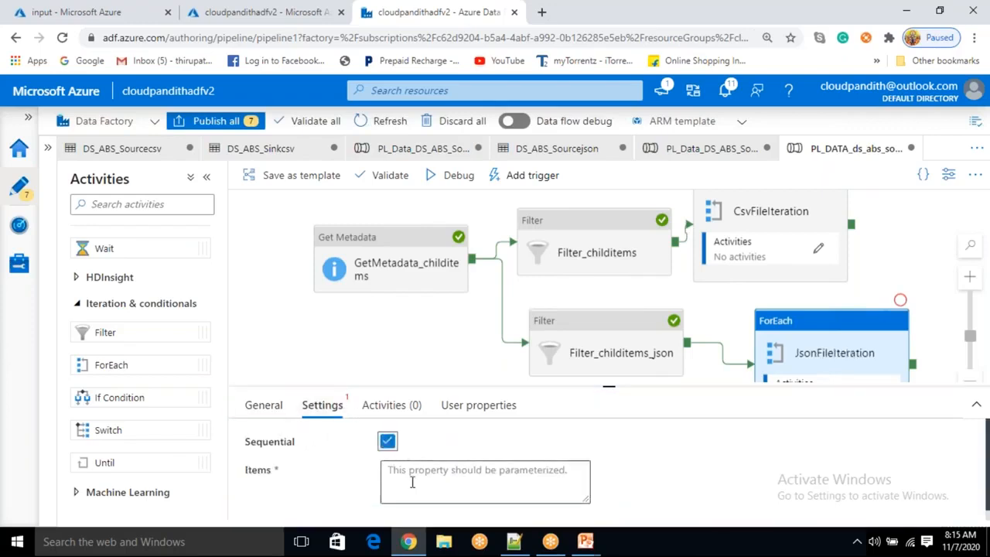
{"action": "left_click", "coordinate": [412, 482]}
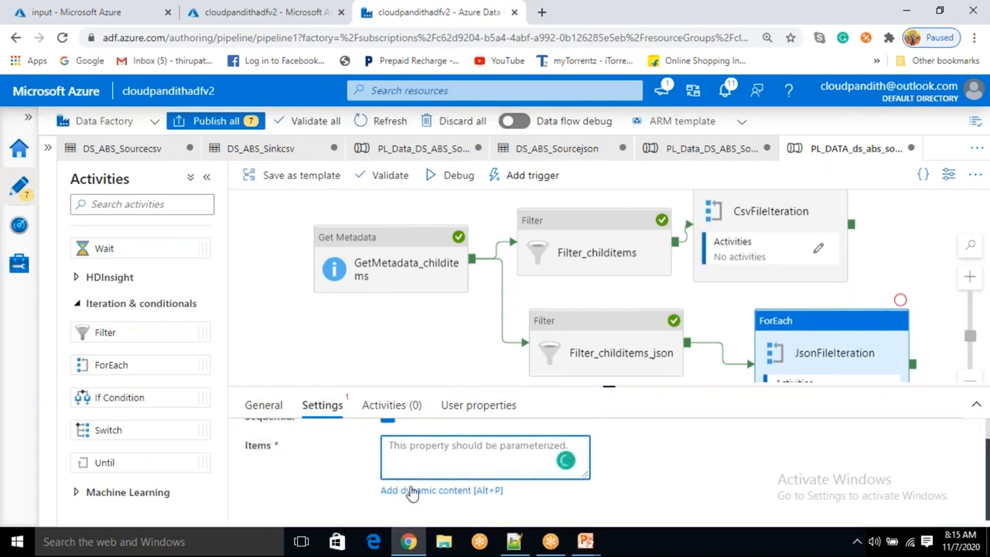
{"action": "left_click", "coordinate": [413, 490]}
{"action": "scroll", "coordinate": [567, 387], "scroll_direction": "down", "scroll_amount": 10}
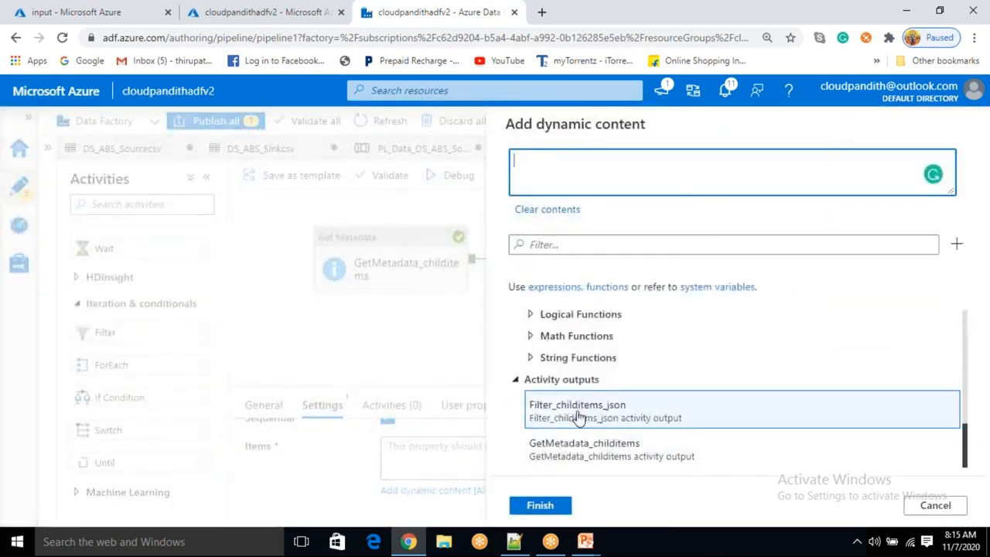
{"action": "left_click", "coordinate": [579, 414]}
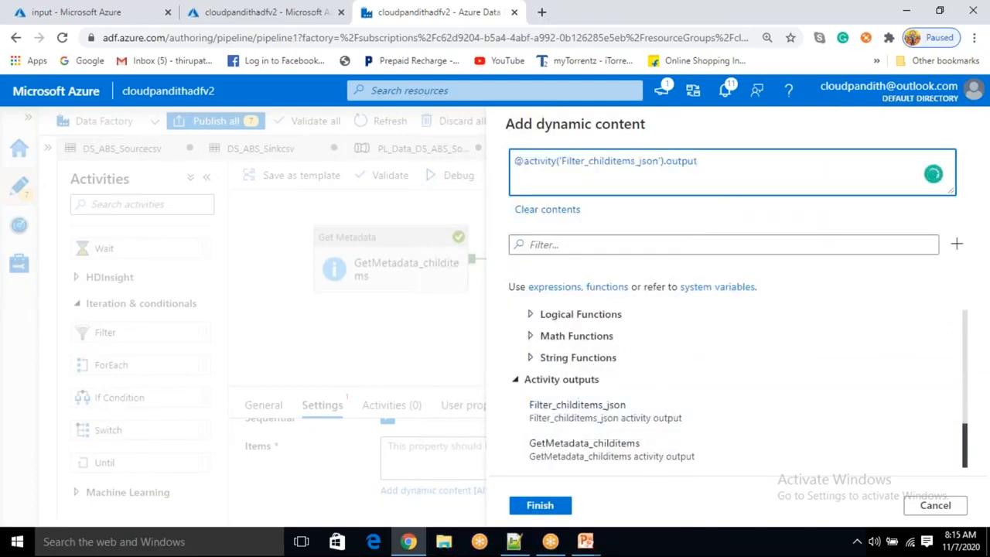
{"action": "type", "text": ".value"}
{"action": "left_click", "coordinate": [557, 506]}
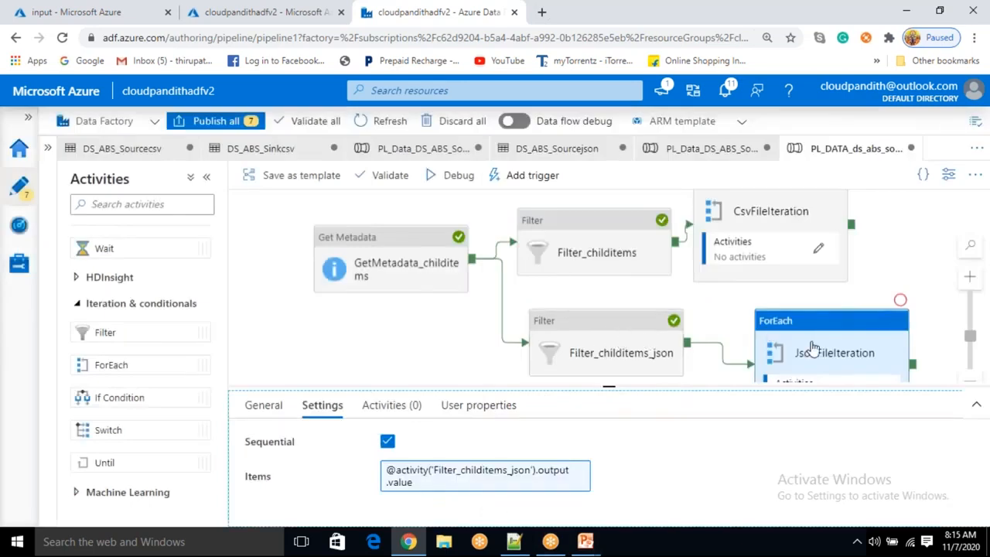
Inspect the Filter_childitems_json output in the debug run results, examining the file names in its value array
{"action": "left_click", "coordinate": [894, 271]}
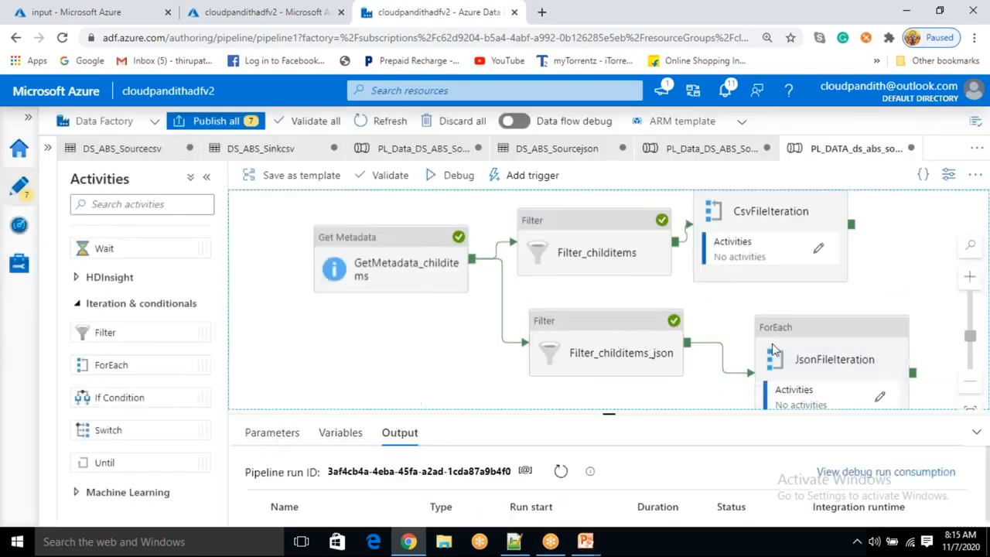
{"action": "left_click_drag", "start_coordinate": [594, 413], "coordinate": [594, 363]}
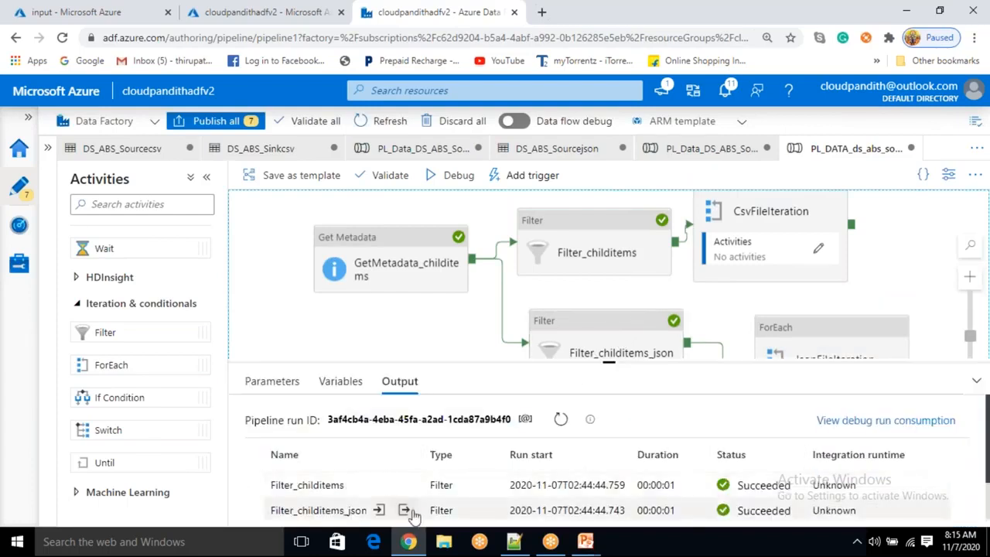
{"action": "left_click", "coordinate": [404, 510]}
{"action": "left_click_drag", "start_coordinate": [254, 373], "coordinate": [236, 472]}
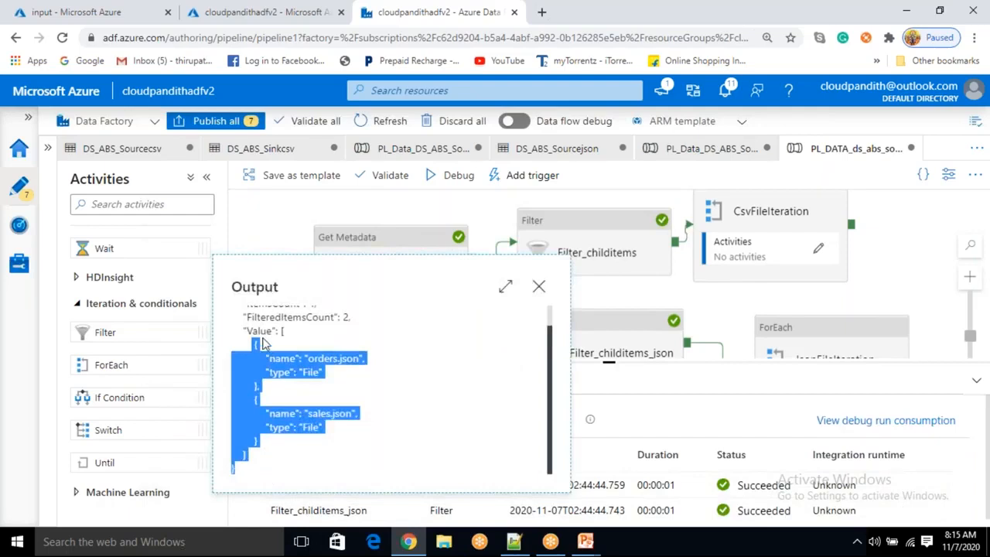
{"action": "double_click", "coordinate": [260, 332]}
{"action": "left_click", "coordinate": [337, 386]}
{"action": "left_click_drag", "start_coordinate": [308, 357], "coordinate": [352, 356]}
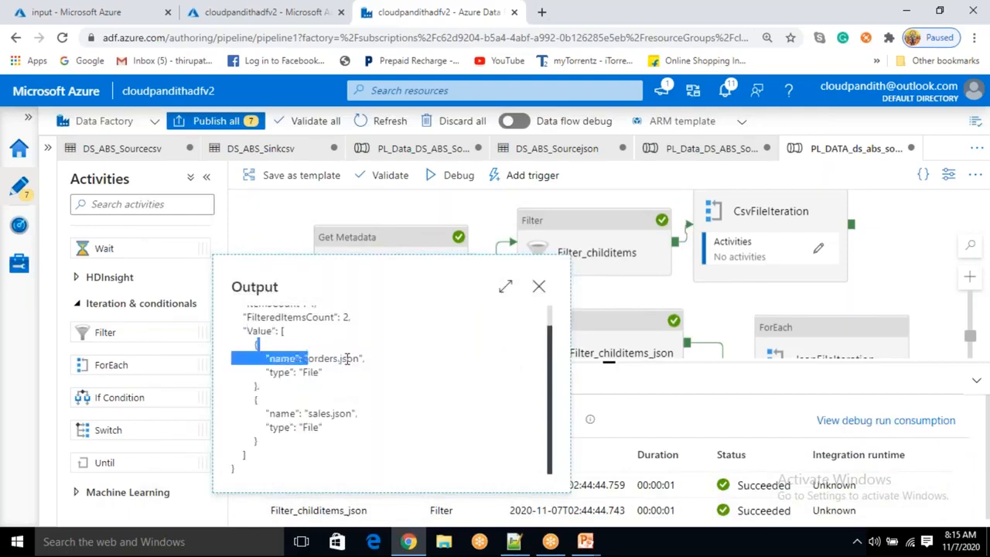
{"action": "left_click_drag", "start_coordinate": [310, 418], "coordinate": [356, 415]}
{"action": "left_click", "coordinate": [539, 286]}
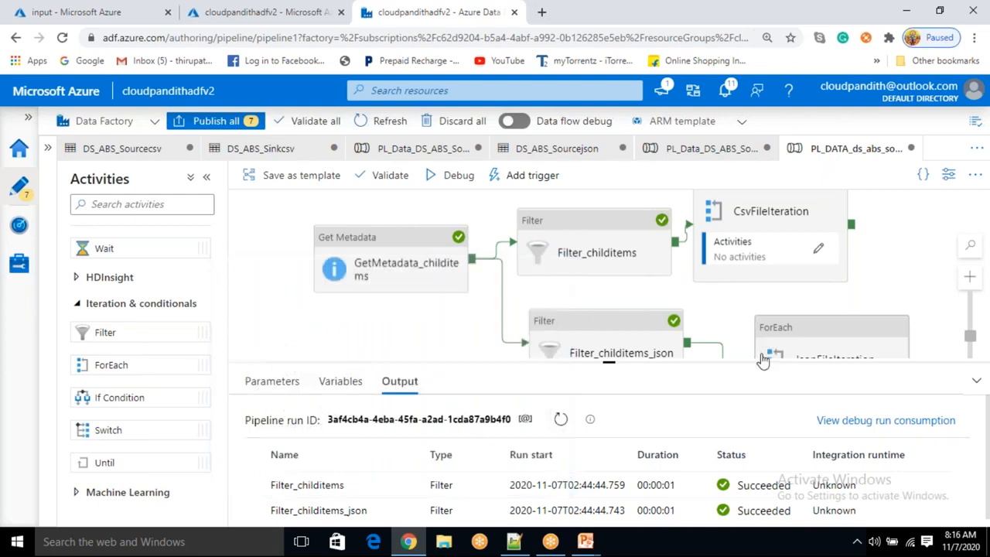
Open the JsonFileIteration inner activities and add a Copy data activity inside it
{"action": "left_click", "coordinate": [787, 348]}
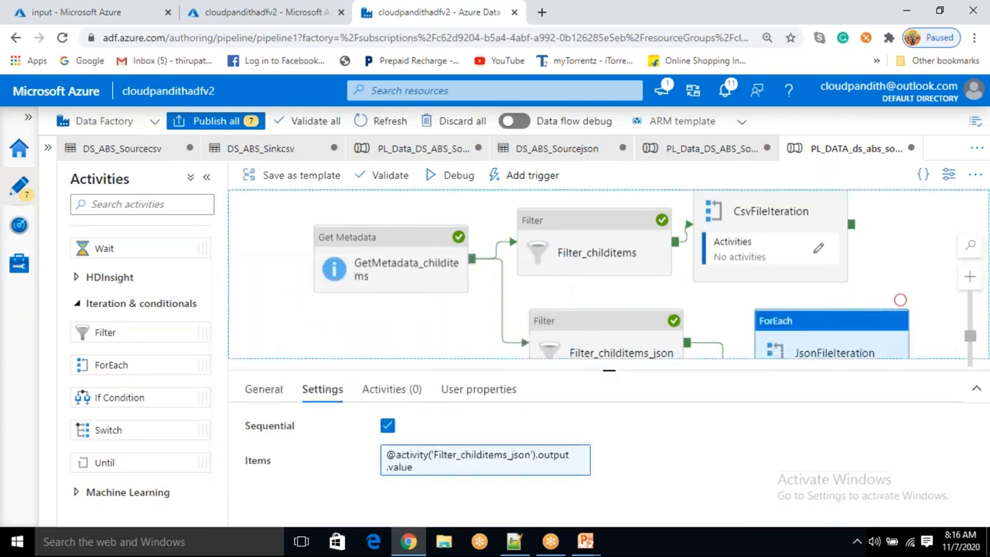
{"action": "left_click", "coordinate": [389, 404]}
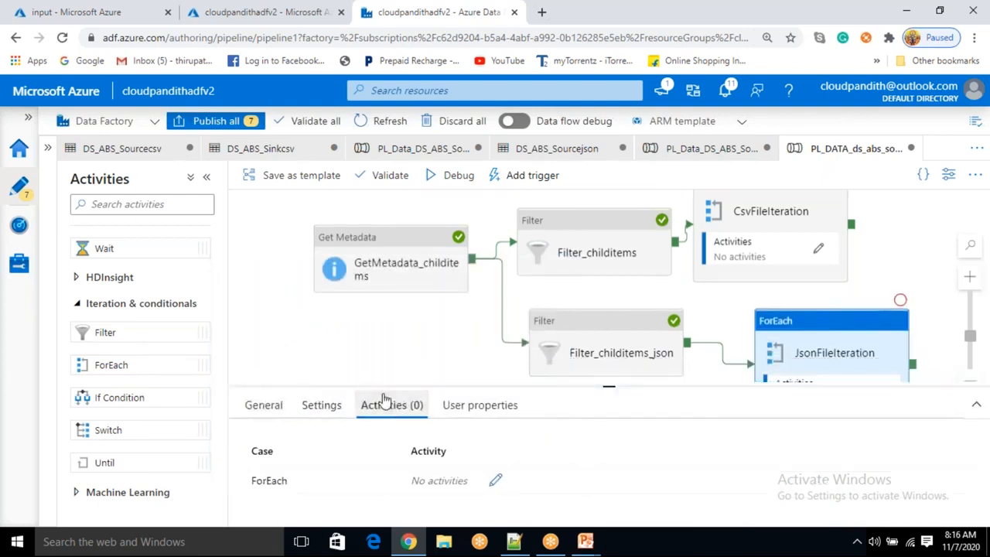
{"action": "left_click", "coordinate": [496, 481]}
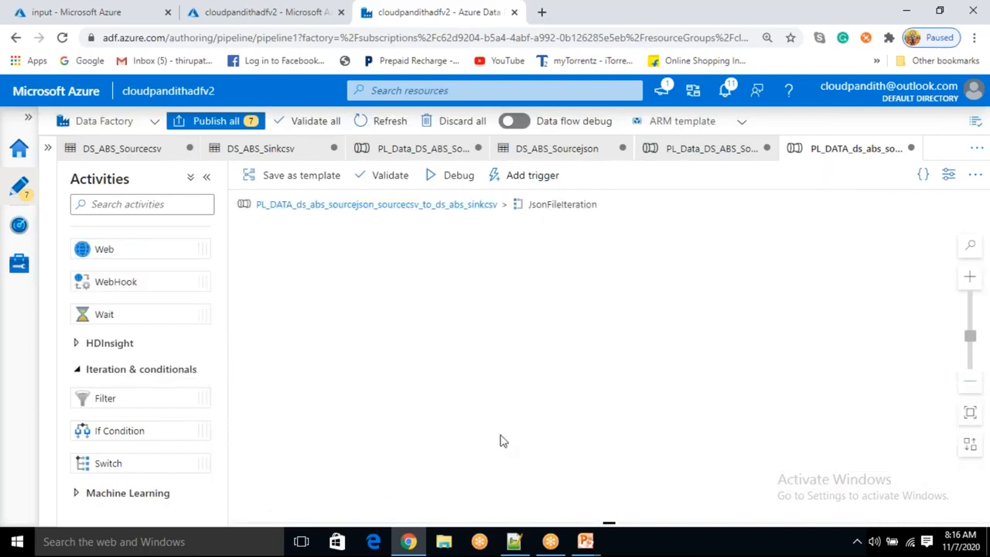
{"action": "scroll", "coordinate": [103, 364], "scroll_direction": "up", "scroll_amount": 1}
{"action": "scroll", "coordinate": [108, 331], "scroll_direction": "up", "scroll_amount": 1}
{"action": "left_click_drag", "start_coordinate": [126, 261], "coordinate": [566, 288]}
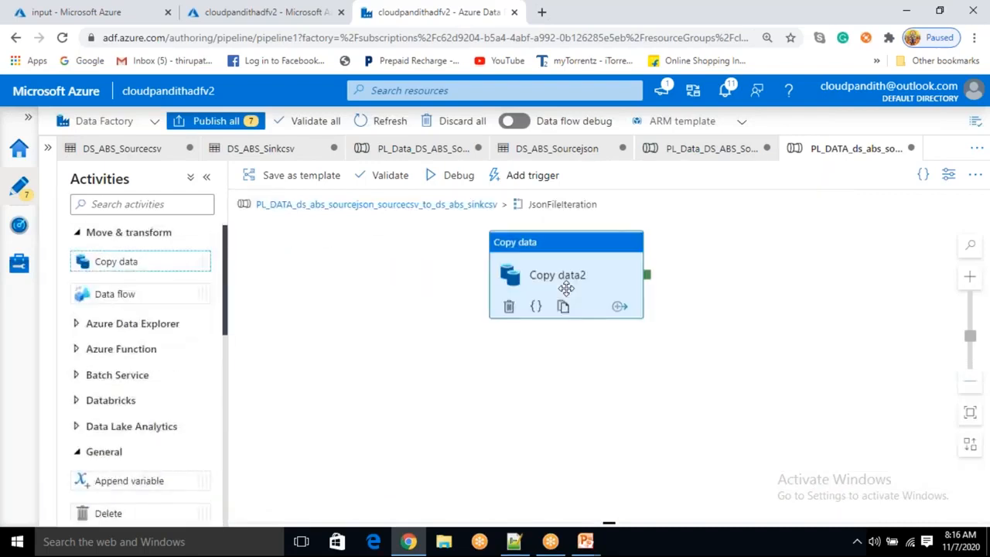
Set the Copy data activity's source dataset to DS_ABS_Sourcejson
{"action": "left_click", "coordinate": [319, 408]}
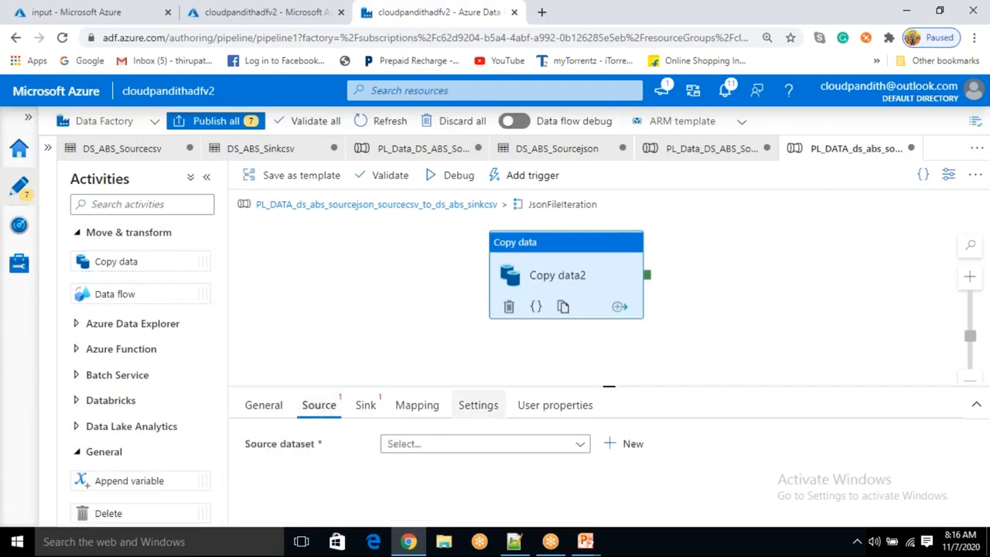
{"action": "left_click_drag", "start_coordinate": [610, 385], "coordinate": [609, 346]}
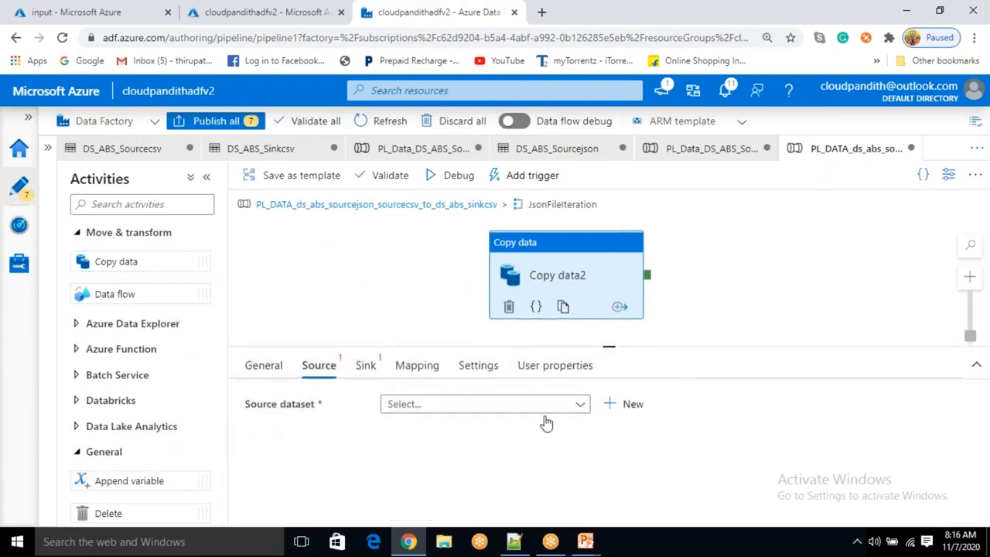
{"action": "left_click", "coordinate": [548, 409]}
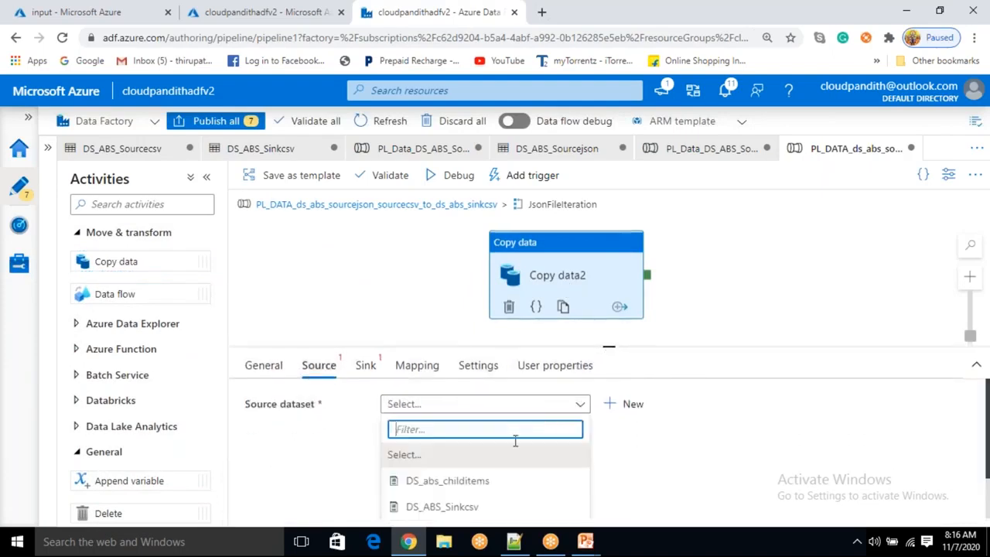
{"action": "scroll", "coordinate": [470, 510], "scroll_direction": "down", "scroll_amount": 1}
{"action": "left_click", "coordinate": [469, 503]}
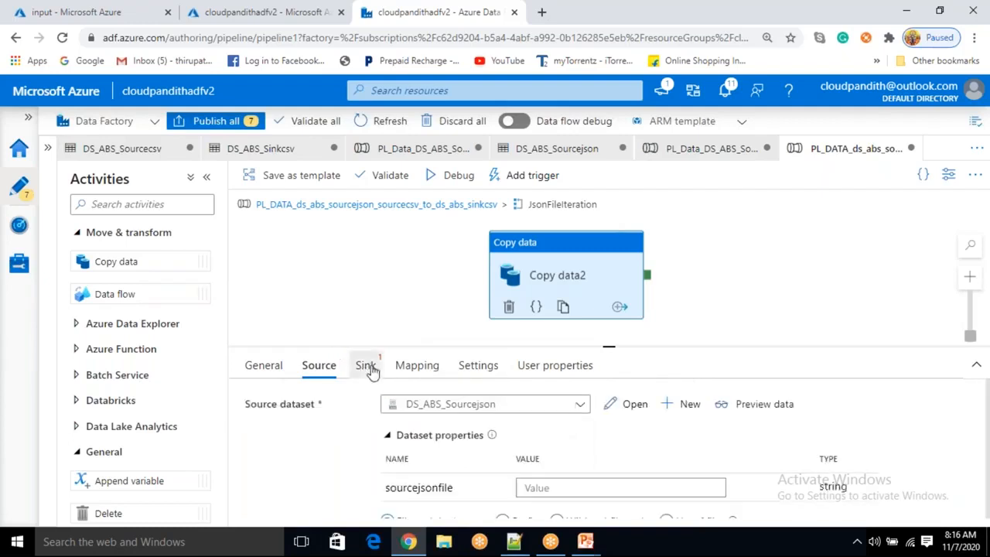
Set the Copy data activity's sink dataset to DS_ABS_Sinkcsv
{"action": "left_click", "coordinate": [367, 368]}
{"action": "left_click", "coordinate": [464, 407]}
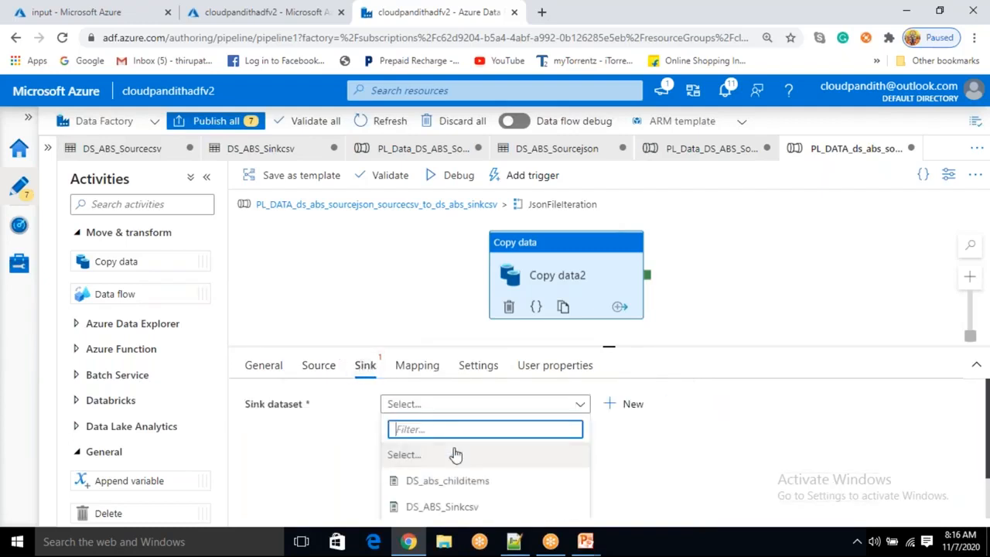
{"action": "scroll", "coordinate": [454, 475], "scroll_direction": "down", "scroll_amount": 1}
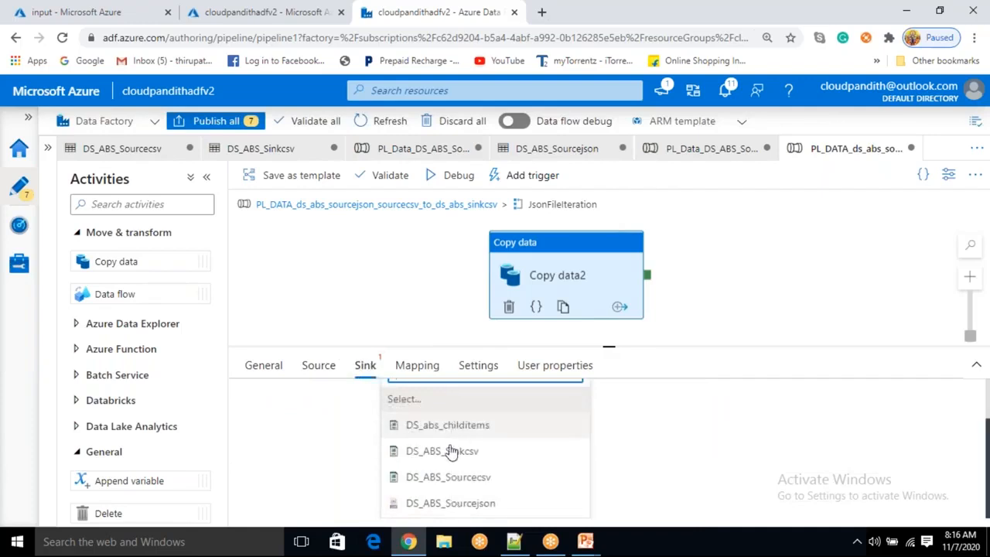
{"action": "left_click", "coordinate": [449, 459]}
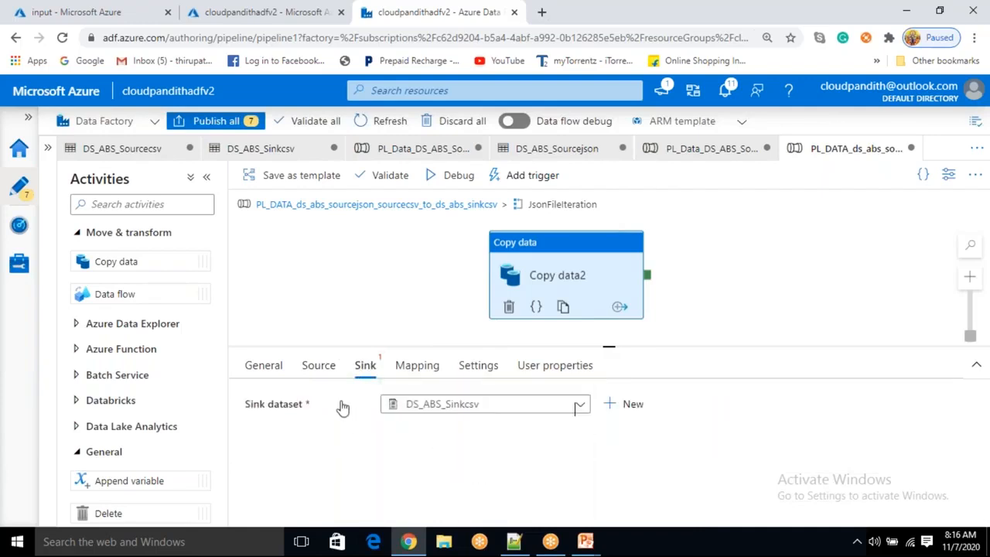
{"action": "left_click", "coordinate": [326, 370]}
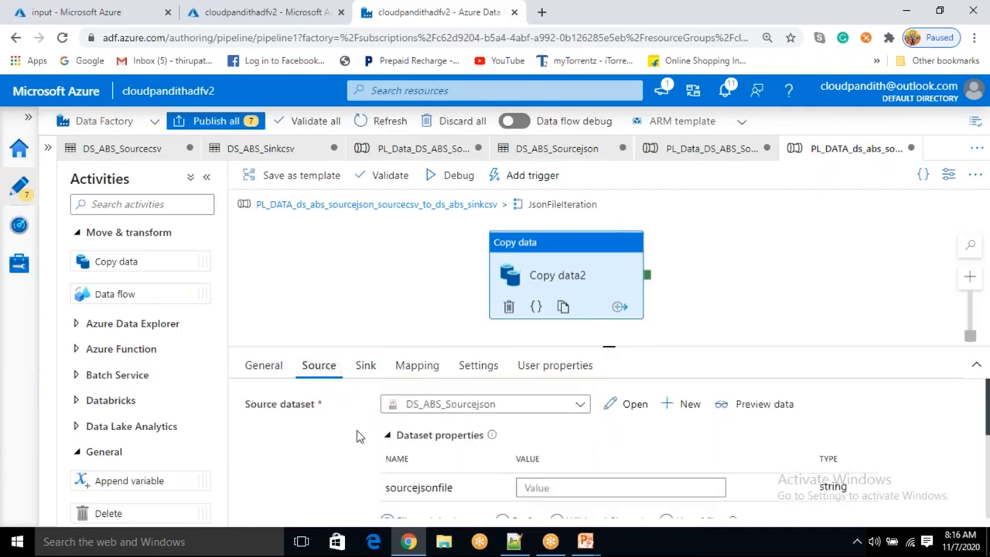
{"action": "left_click", "coordinate": [534, 486]}
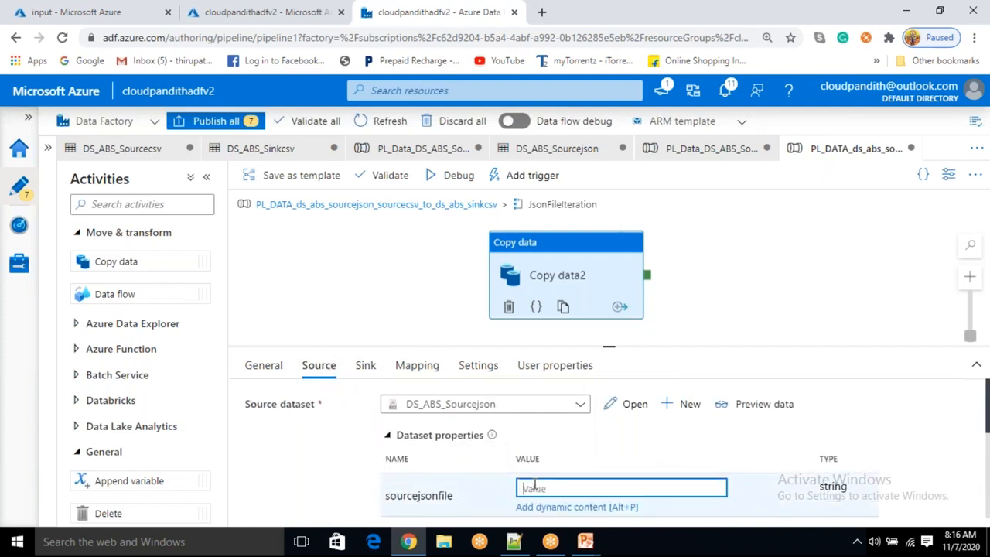
{"action": "type", "text": "@item().name"}
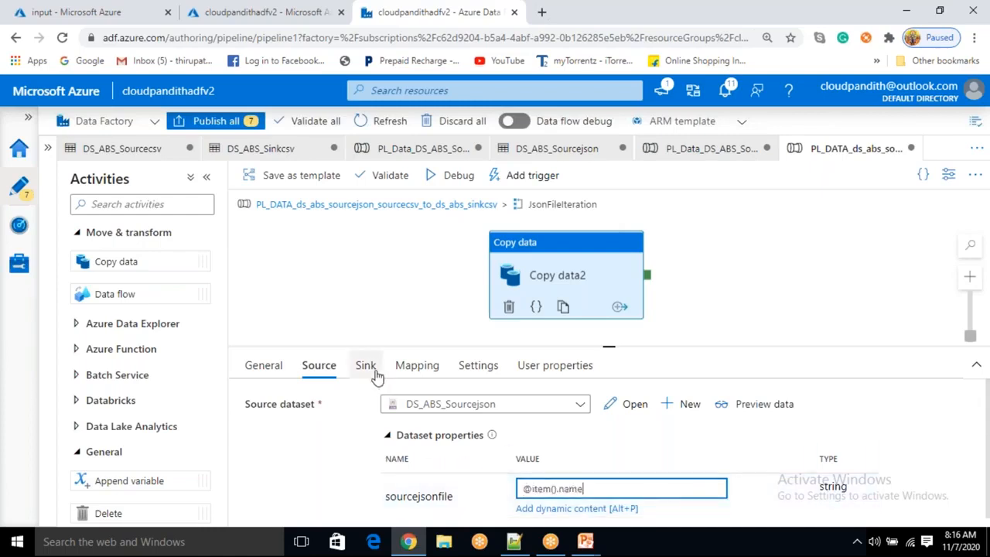
{"action": "left_click", "coordinate": [366, 367]}
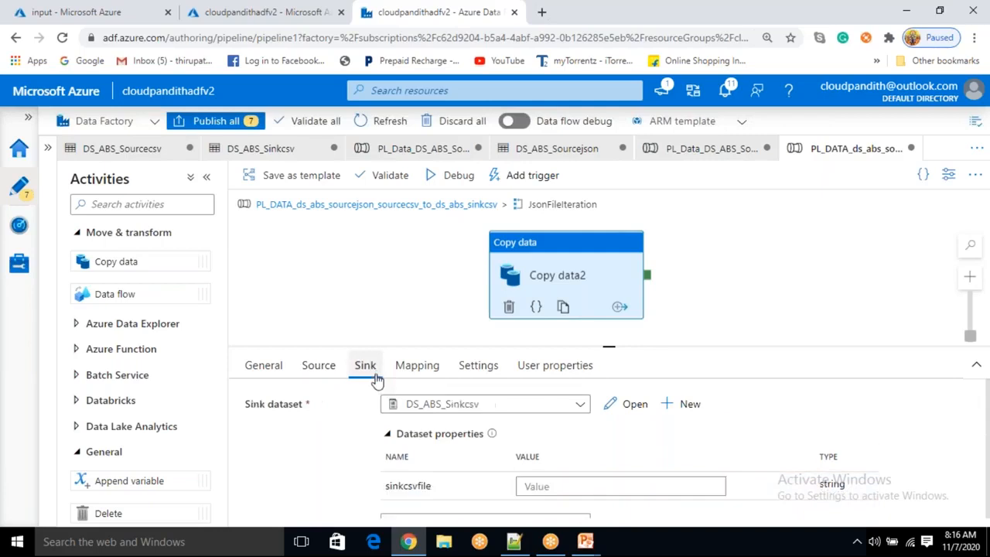
{"action": "left_click", "coordinate": [552, 487]}
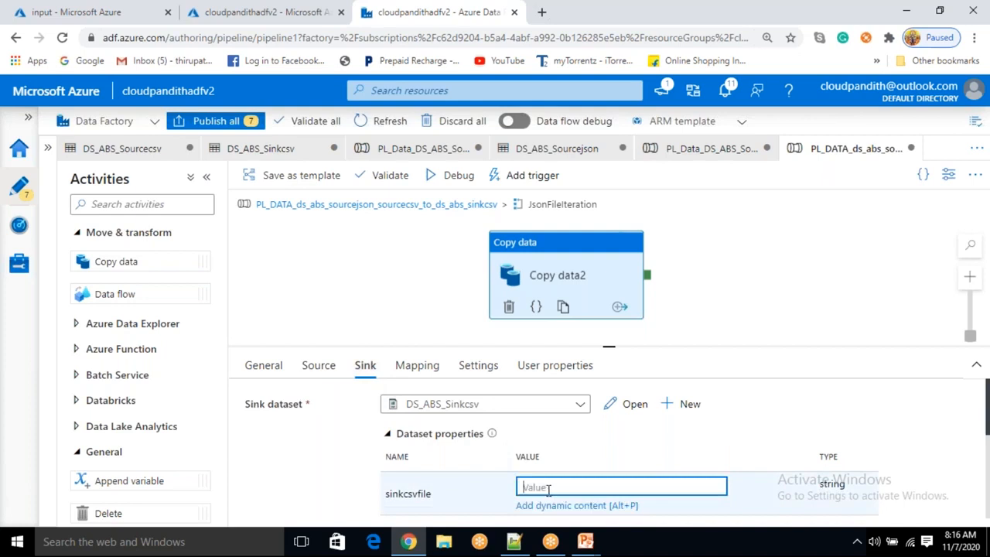
{"action": "left_click", "coordinate": [126, 11]}
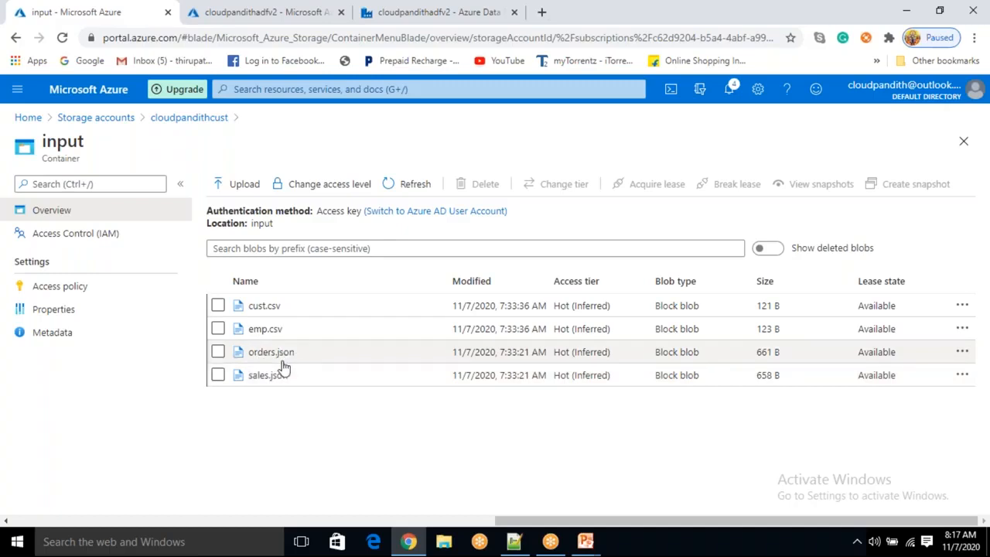
{"action": "left_click", "coordinate": [417, 19]}
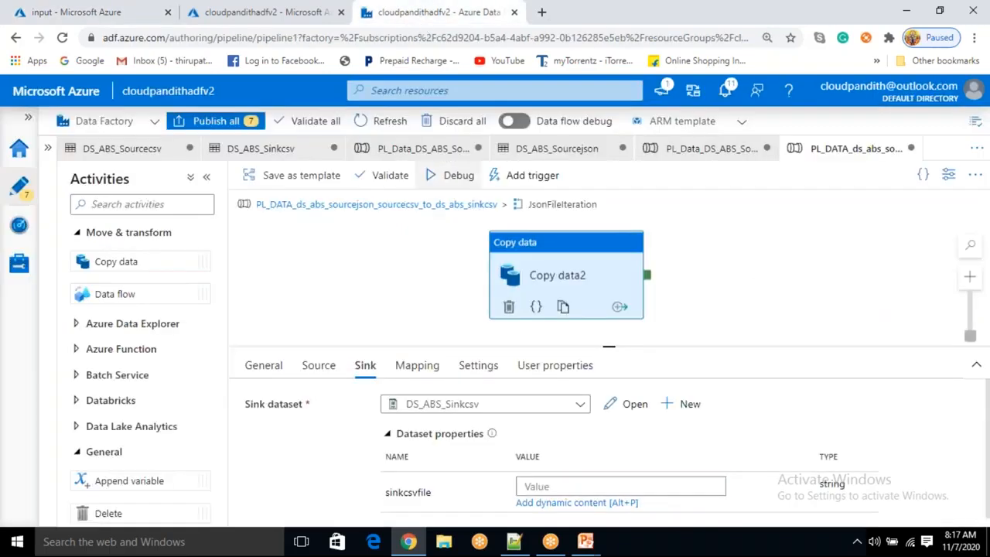
{"action": "left_click", "coordinate": [532, 485]}
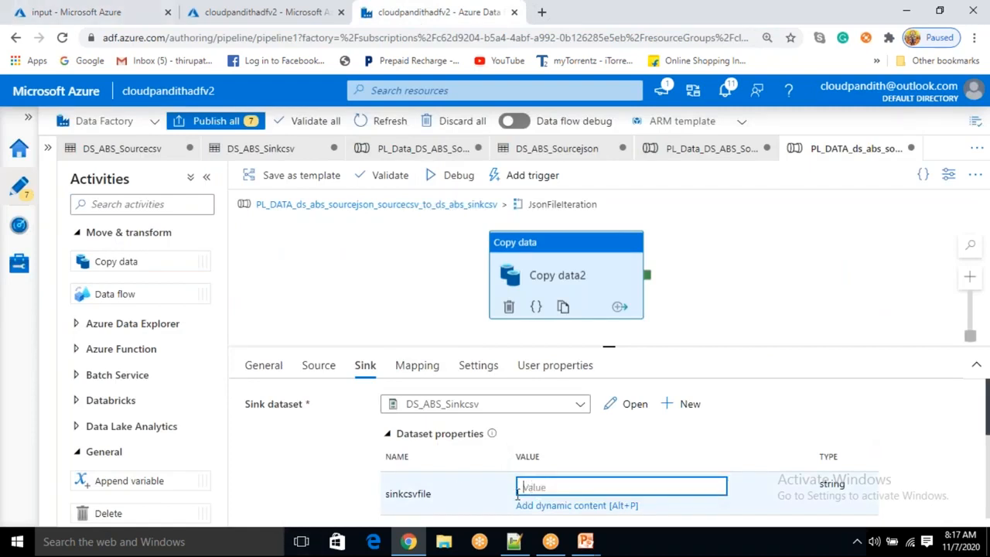
{"action": "type", "text": "@item().name"}
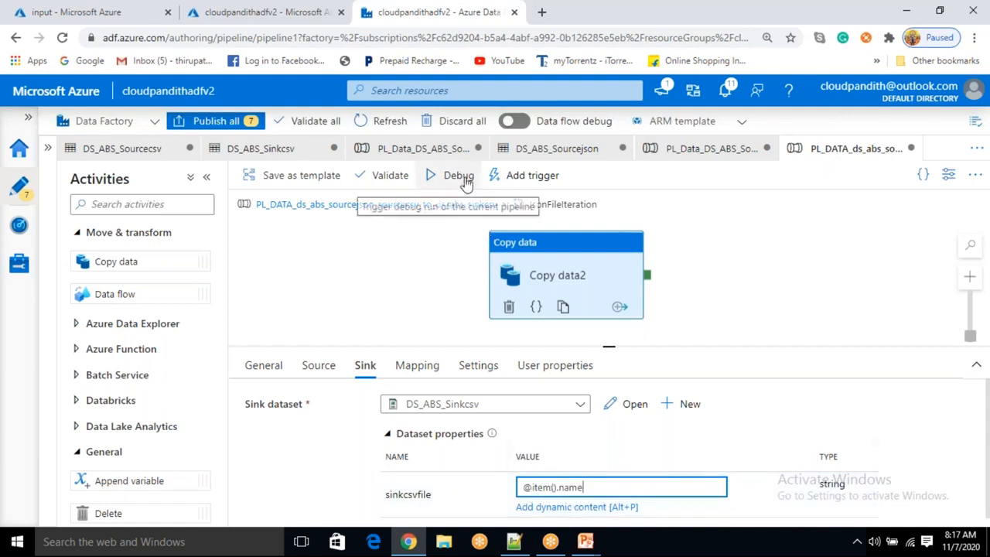
Delete the existing blob from the output container of the storage account
{"action": "left_click", "coordinate": [62, 9]}
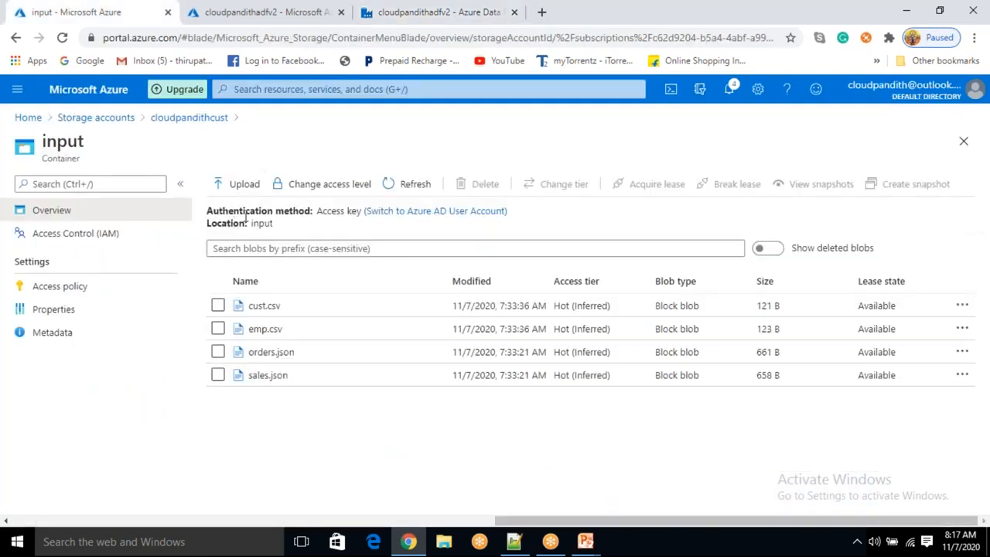
{"action": "left_click", "coordinate": [199, 120]}
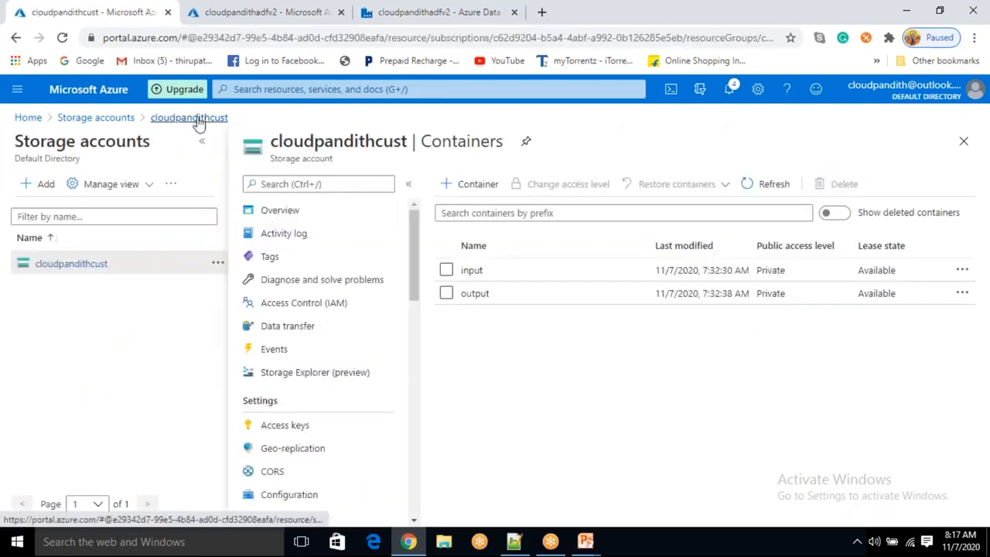
{"action": "left_click", "coordinate": [472, 294]}
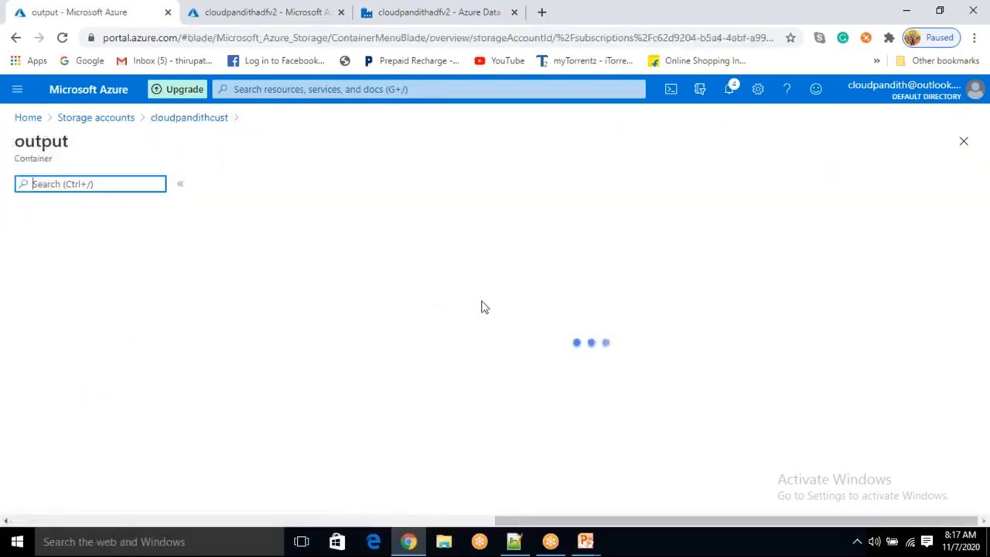
{"action": "left_click", "coordinate": [217, 305]}
{"action": "left_click", "coordinate": [466, 189]}
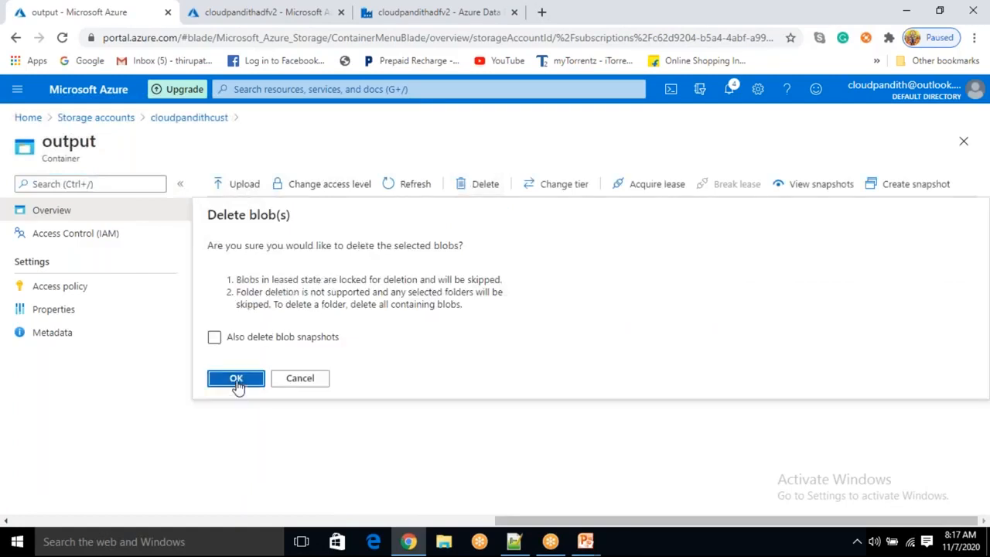
{"action": "left_click", "coordinate": [236, 380]}
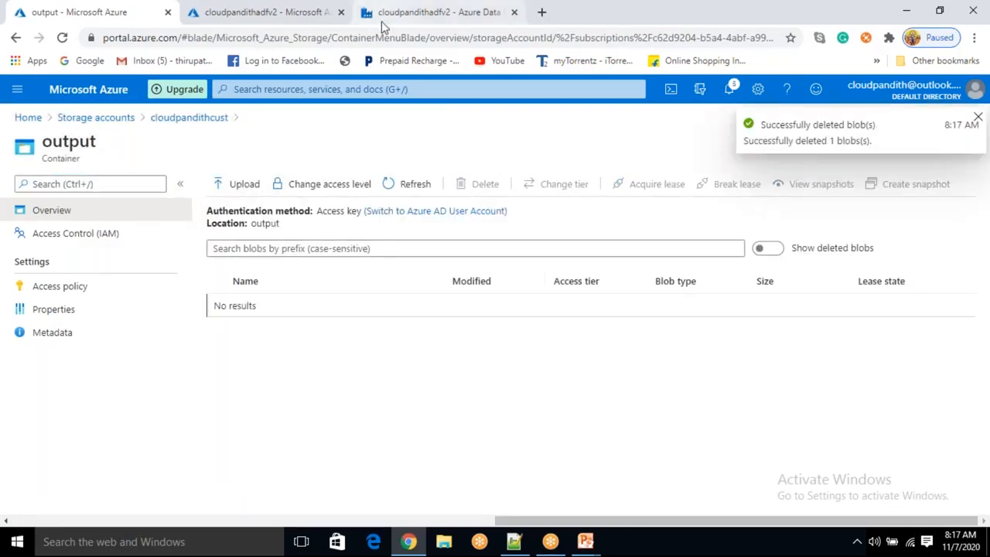
Start a debug run of the pipeline in Data Factory
{"action": "left_click", "coordinate": [381, 21]}
{"action": "left_click", "coordinate": [467, 181]}
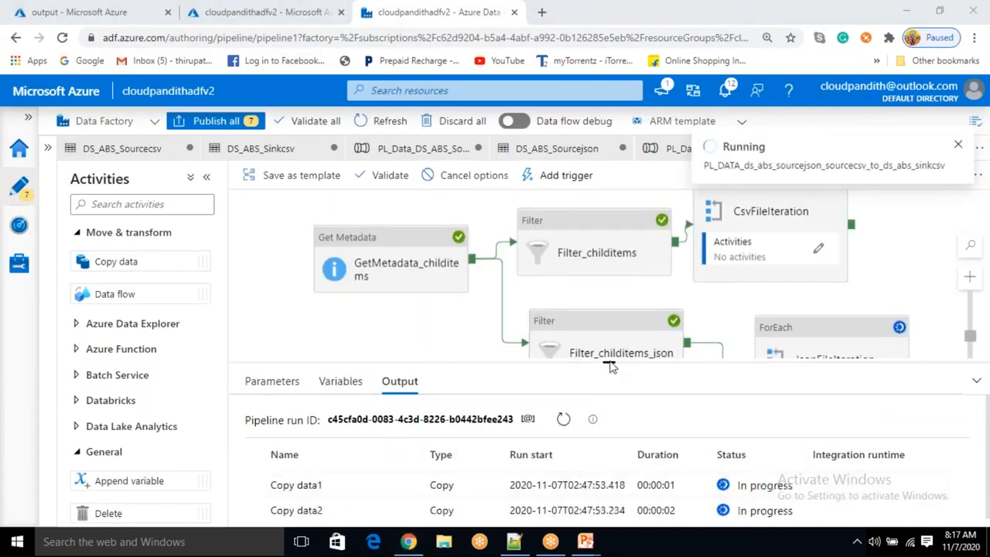
Monitor the debug run's activity statuses in the pipeline output pane
{"action": "left_click_drag", "start_coordinate": [609, 360], "coordinate": [609, 322]}
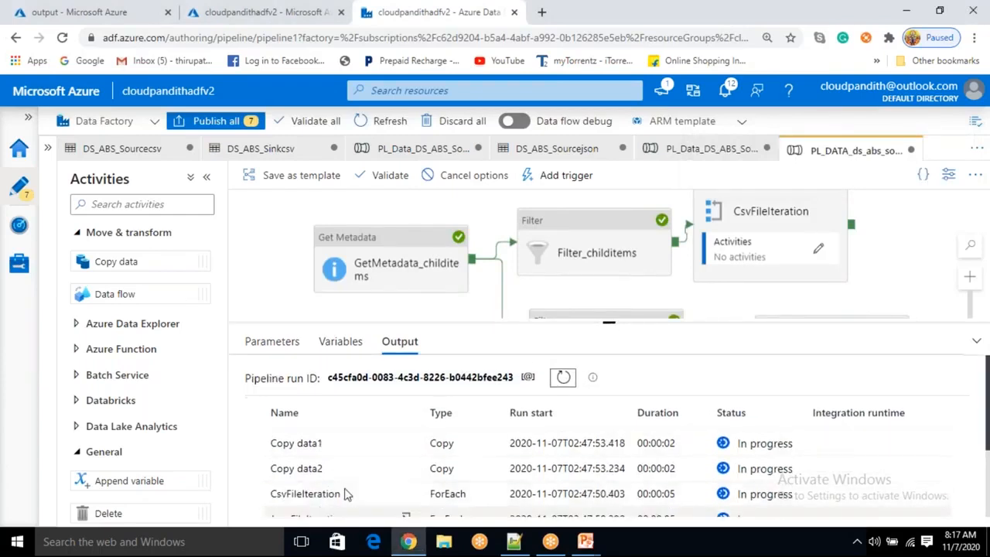
{"action": "scroll", "coordinate": [364, 479], "scroll_direction": "down", "scroll_amount": 2}
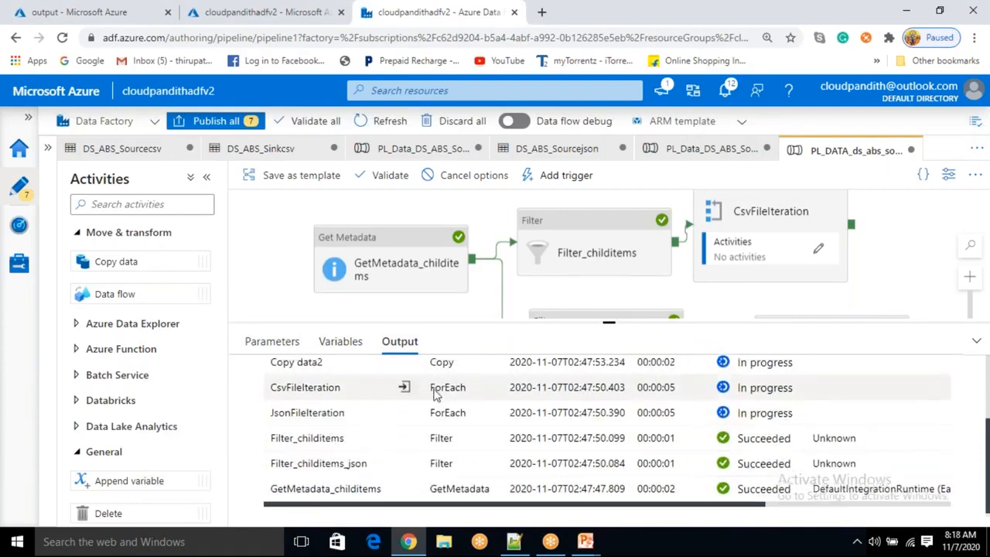
{"action": "scroll", "coordinate": [413, 383], "scroll_direction": "up", "scroll_amount": 3}
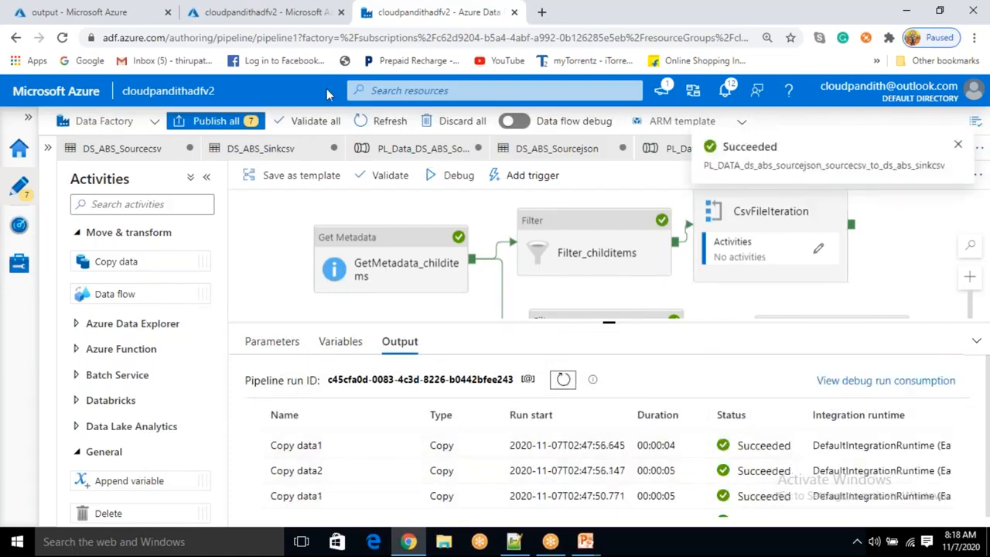
Open the orders.json blob in the output container and view its contents in the editor
{"action": "left_click", "coordinate": [128, 11]}
{"action": "left_click", "coordinate": [410, 185]}
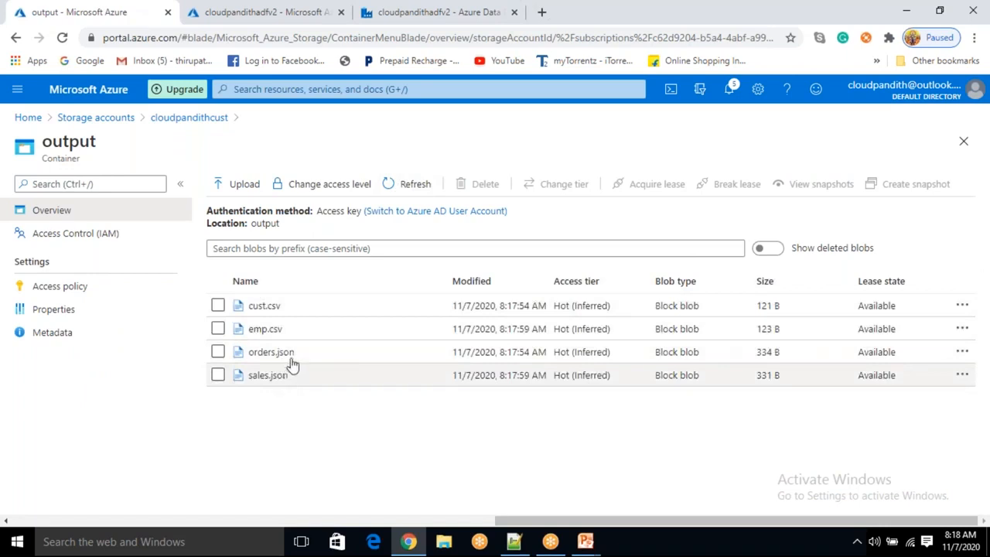
{"action": "left_click", "coordinate": [271, 352]}
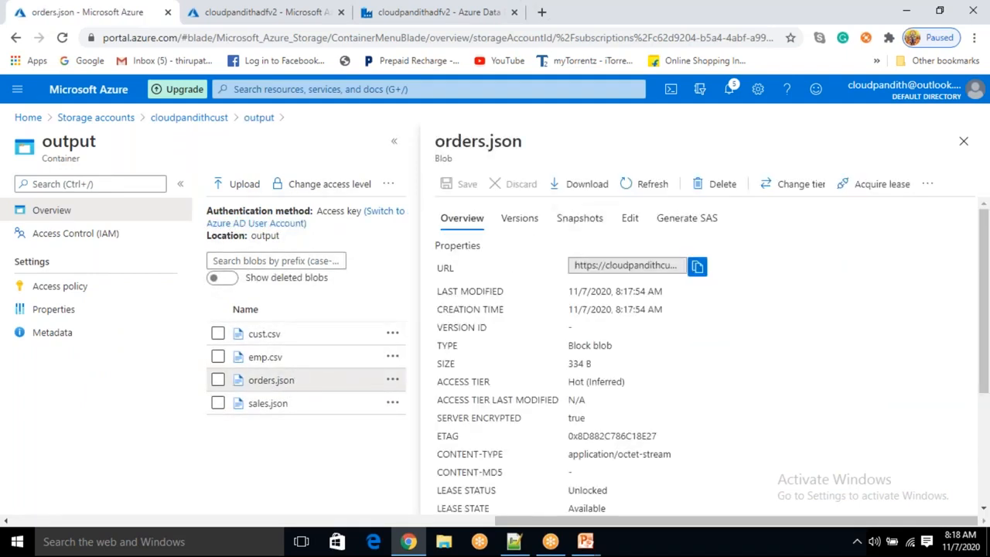
{"action": "left_click", "coordinate": [625, 219]}
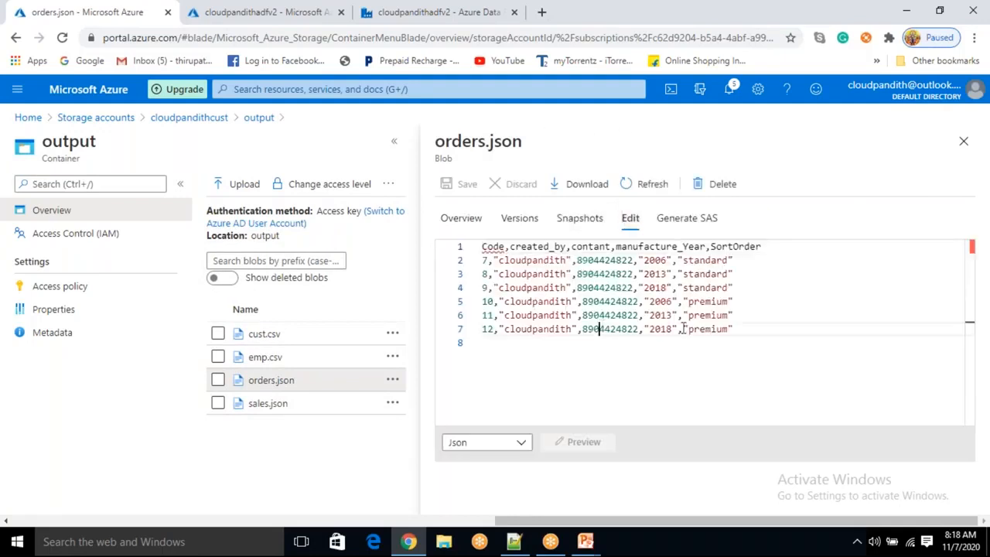
{"action": "left_click_drag", "start_coordinate": [745, 331], "coordinate": [483, 247]}
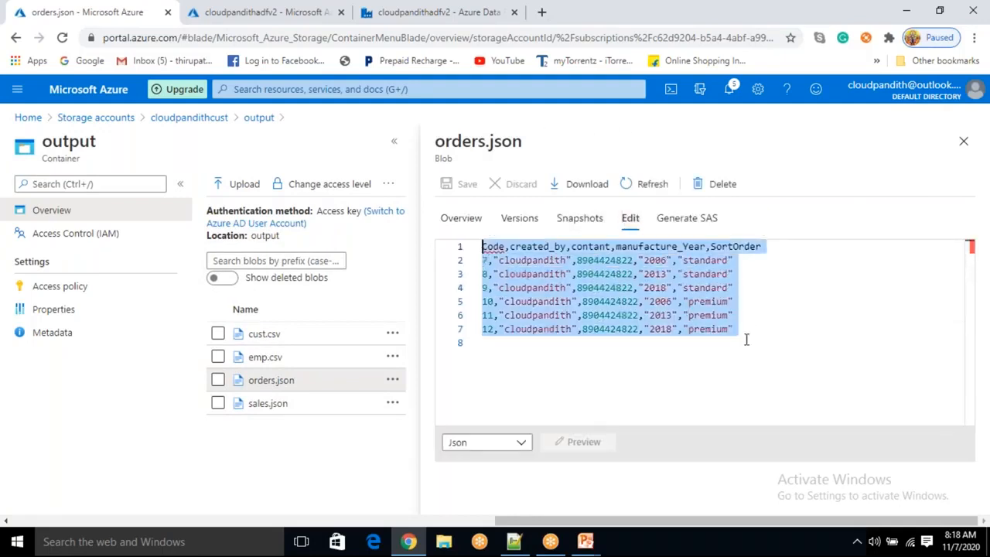
{"action": "left_click", "coordinate": [766, 336]}
Open the sales.json blob in the output container and view its contents in the editor
{"action": "left_click", "coordinate": [964, 141]}
{"action": "left_click", "coordinate": [301, 379]}
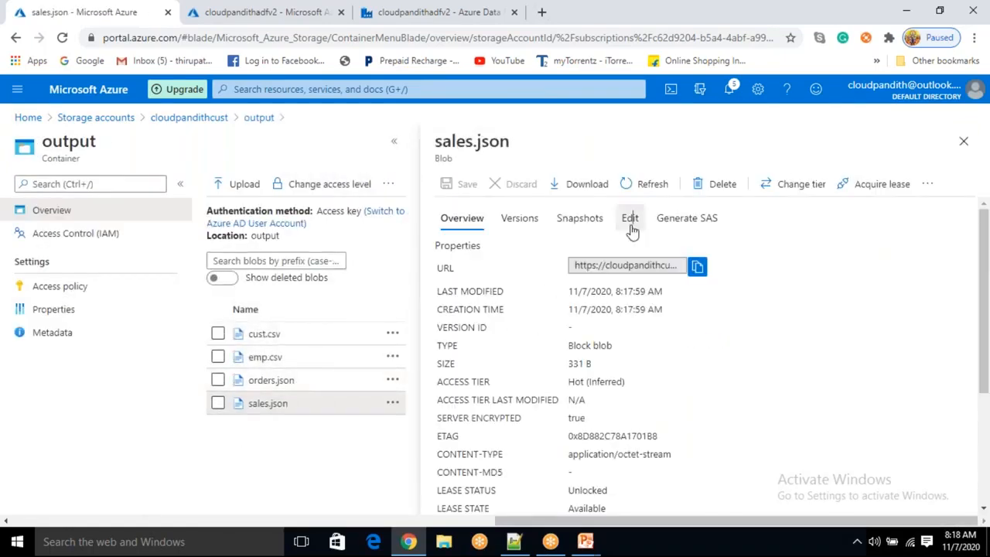
{"action": "left_click", "coordinate": [630, 218]}
{"action": "left_click_drag", "start_coordinate": [760, 340], "coordinate": [473, 260]}
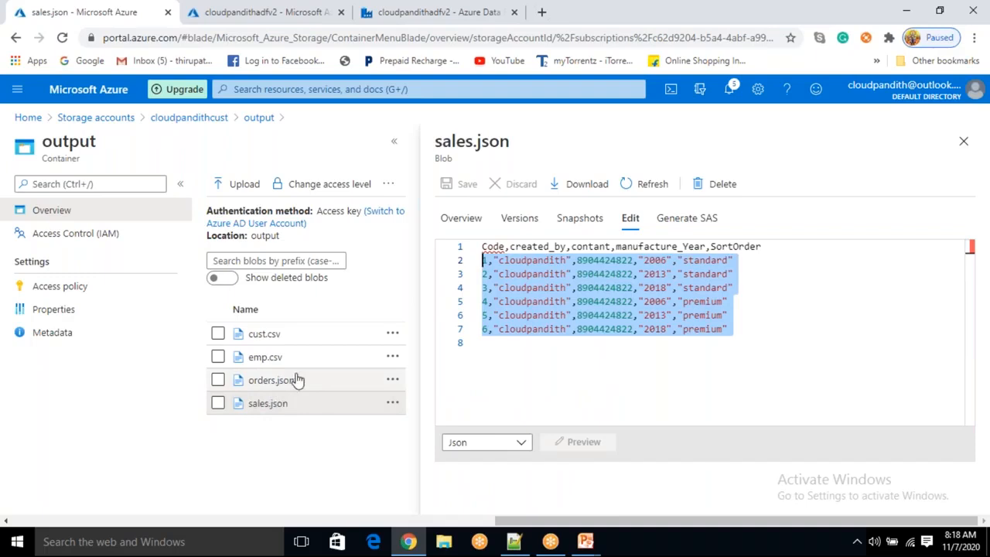
{"action": "left_click", "coordinate": [963, 143]}
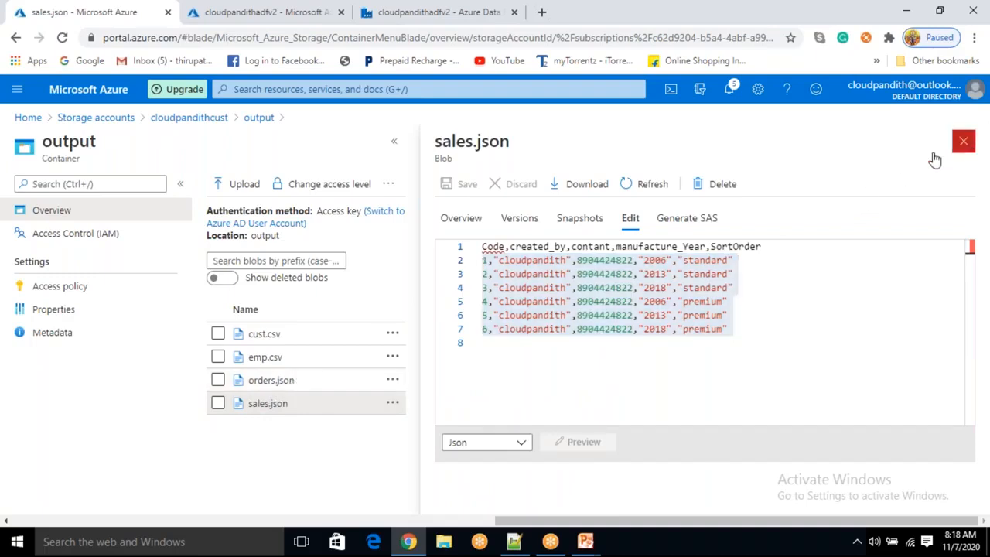
Delete all four blobs from the output container
{"action": "left_click", "coordinate": [217, 306]}
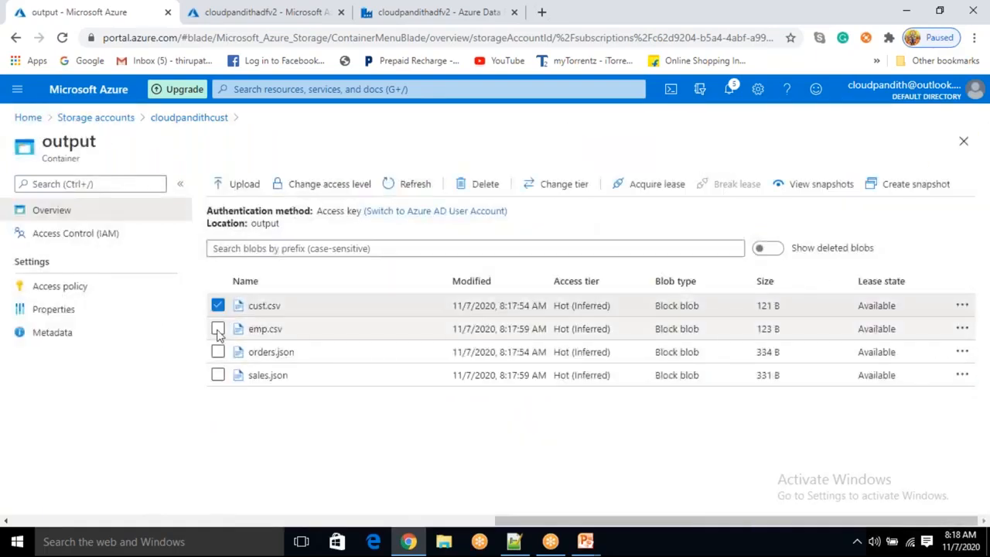
{"action": "left_click", "coordinate": [218, 329]}
{"action": "left_click", "coordinate": [217, 352]}
{"action": "left_click", "coordinate": [217, 375]}
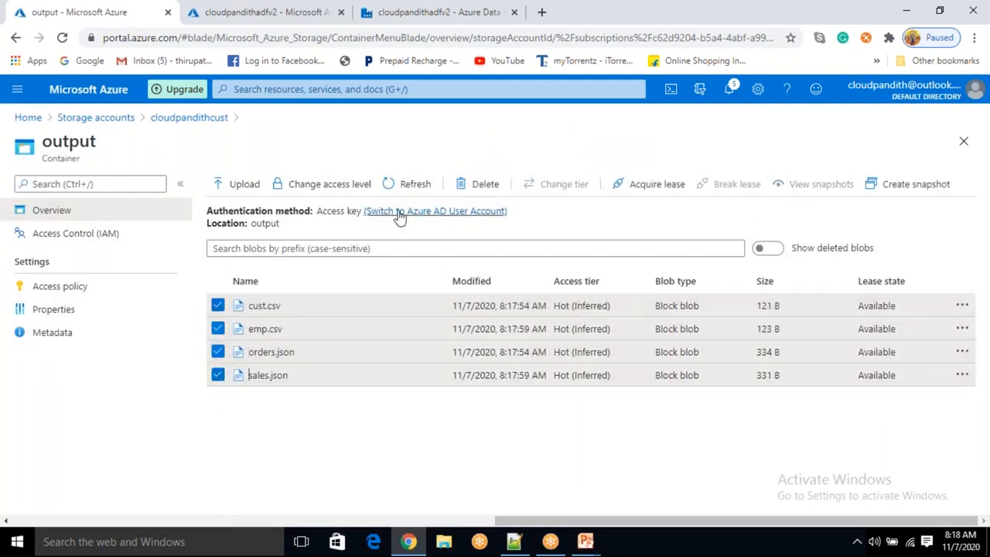
{"action": "left_click", "coordinate": [477, 184]}
{"action": "left_click", "coordinate": [236, 379]}
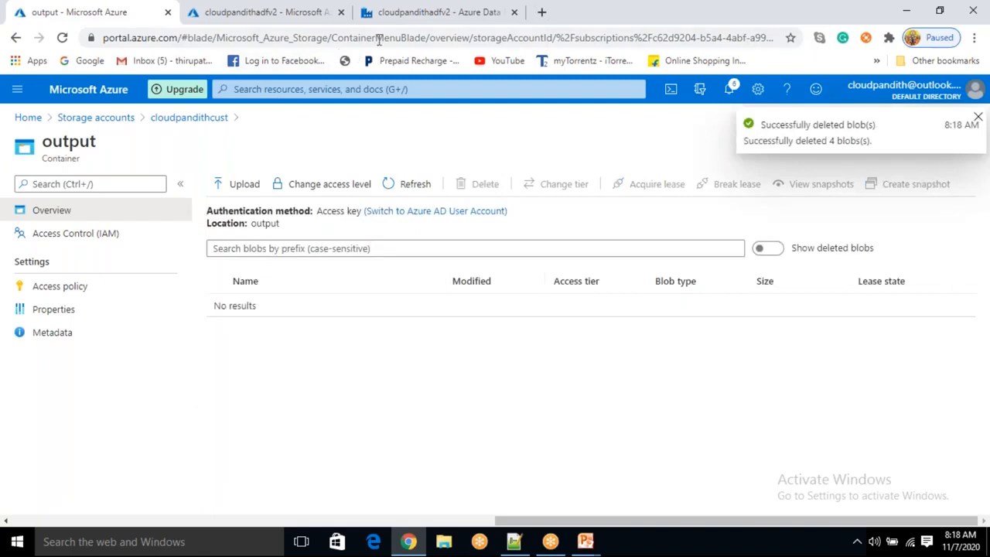
Open the sink settings of the copy activity inside the JsonFileIteration loop
{"action": "left_click", "coordinate": [395, 21]}
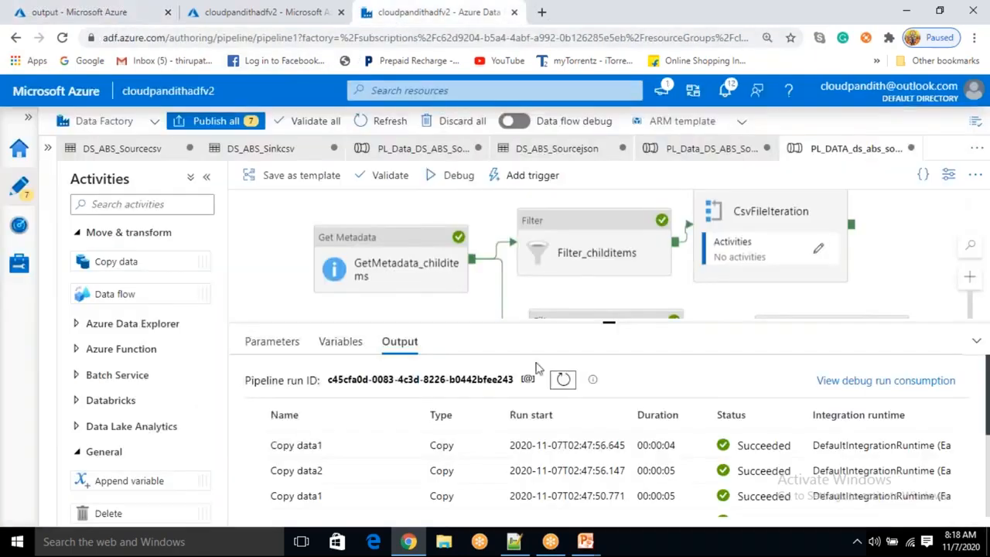
{"action": "left_click_drag", "start_coordinate": [683, 284], "coordinate": [569, 239]}
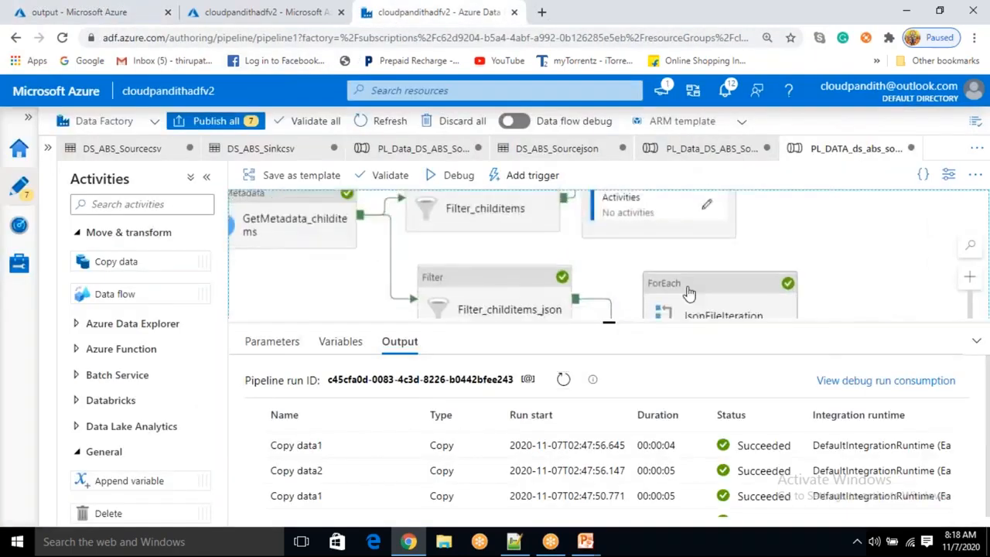
{"action": "left_click", "coordinate": [689, 292]}
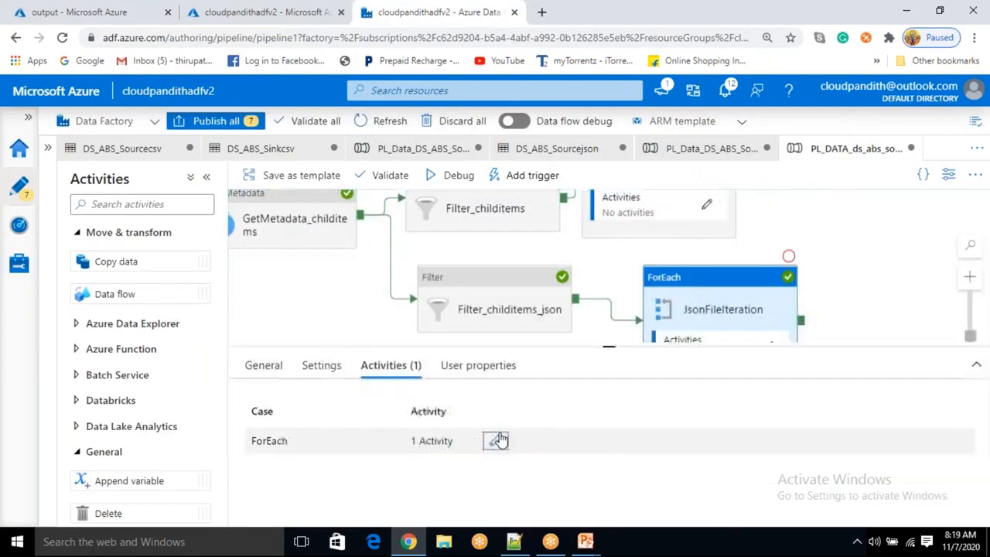
{"action": "left_click", "coordinate": [496, 441]}
{"action": "left_click", "coordinate": [594, 236]}
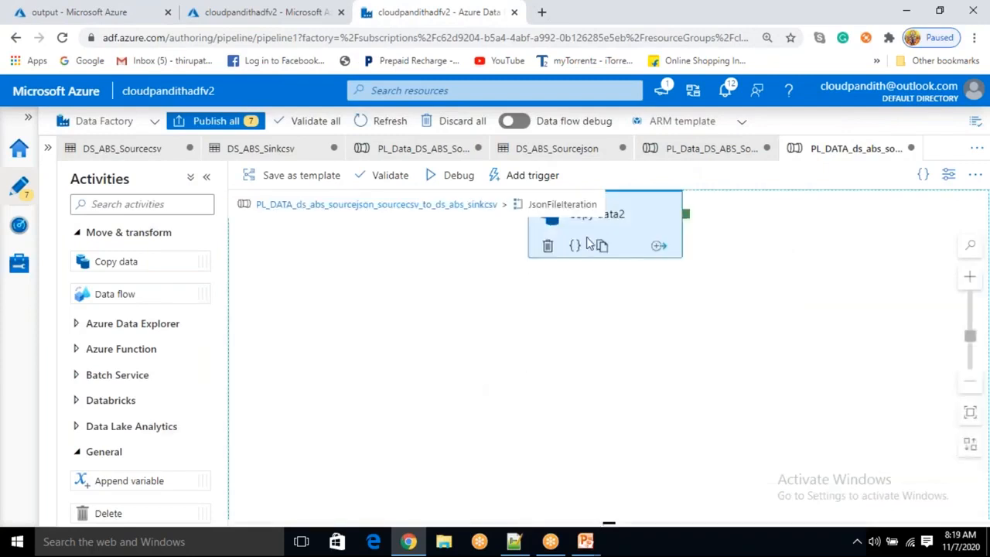
{"action": "left_click", "coordinate": [327, 366]}
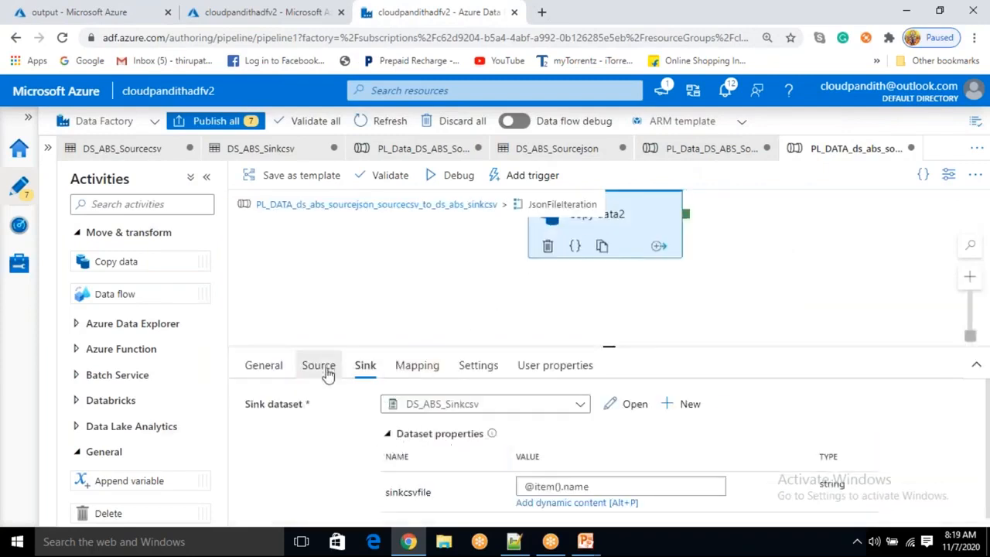
{"action": "left_click", "coordinate": [365, 365]}
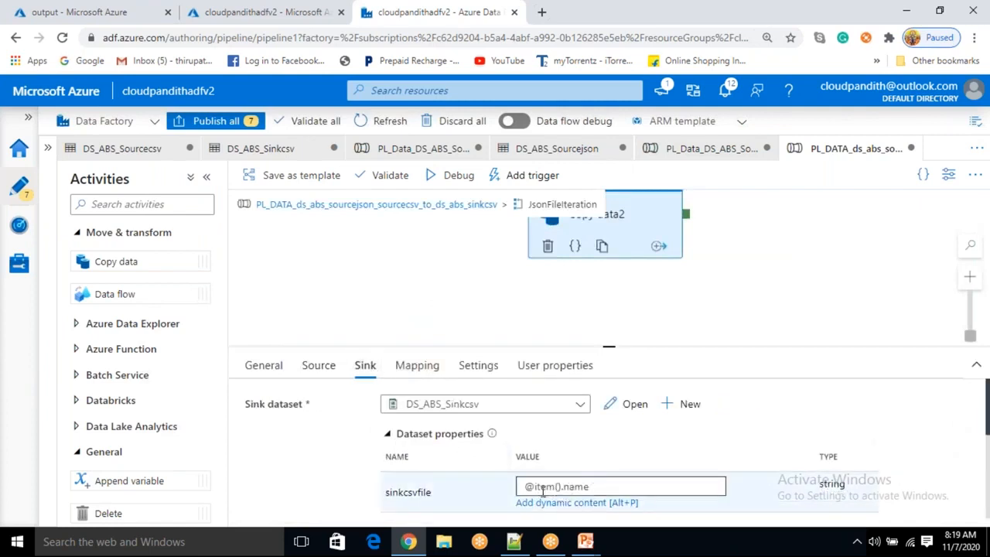
{"action": "left_click", "coordinate": [542, 489]}
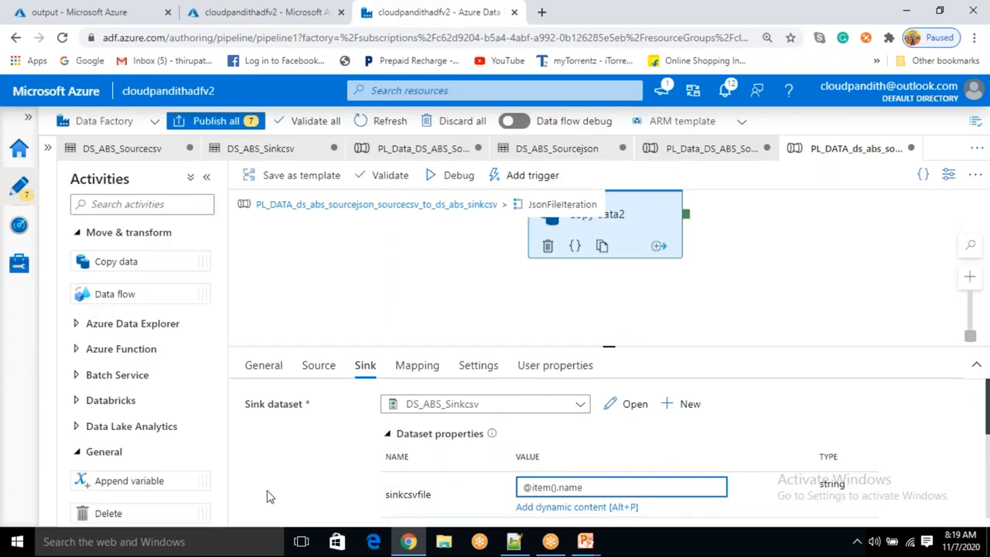
{"action": "left_click", "coordinate": [572, 507]}
{"action": "left_click", "coordinate": [552, 246]}
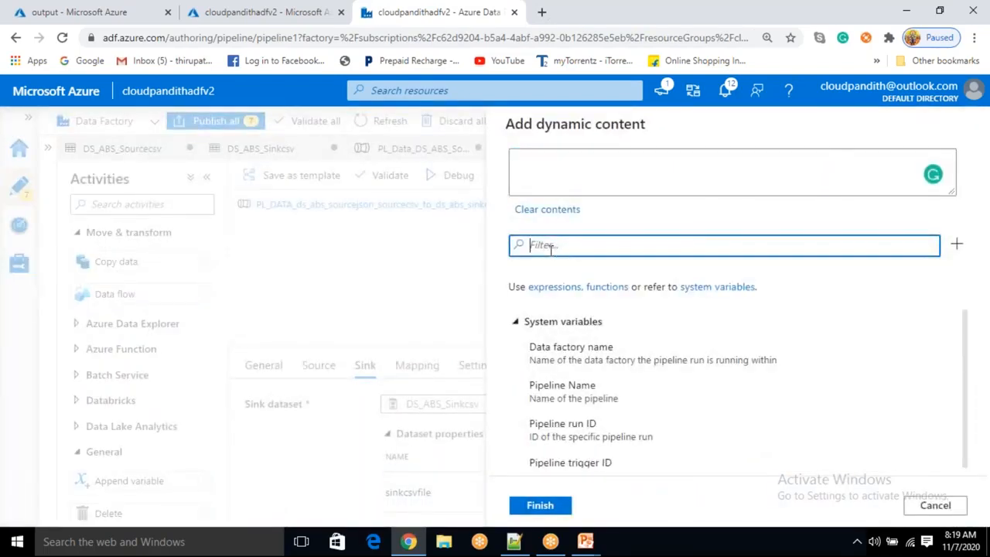
{"action": "type", "text": "replace"}
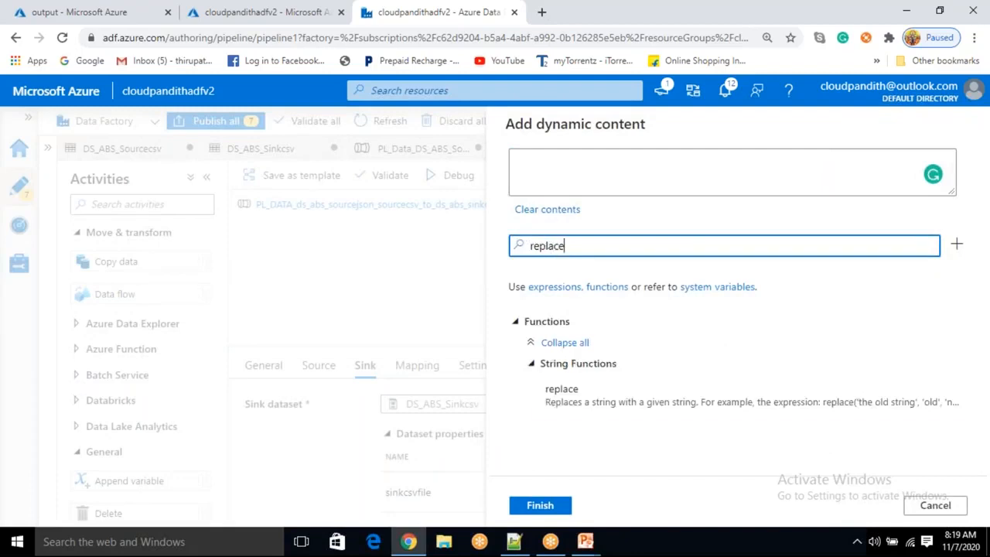
{"action": "left_click", "coordinate": [593, 399]}
{"action": "type", "text": "@i"}
{"action": "key", "text": "BackSpace"}
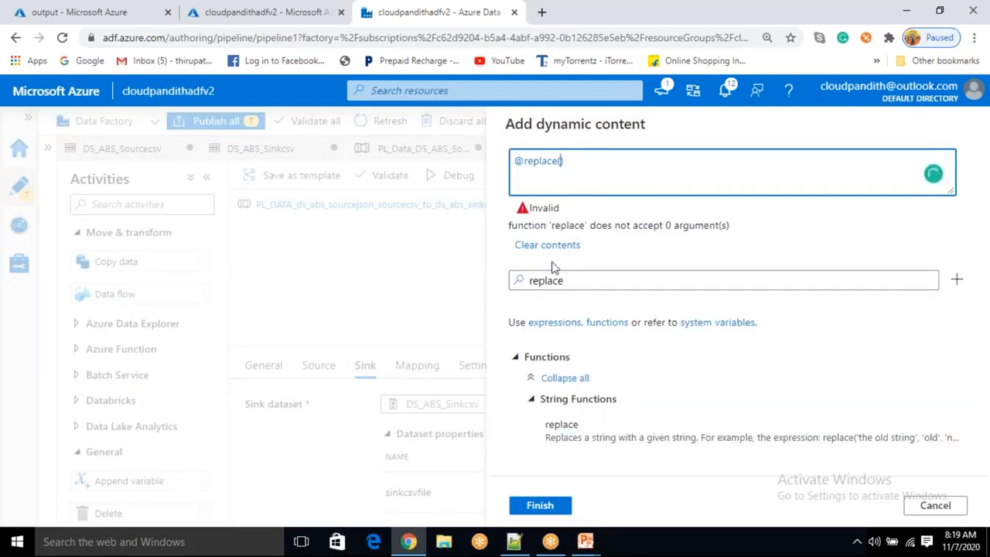
{"action": "type", "text": "item"}
{"action": "type", "text": "().name,"}
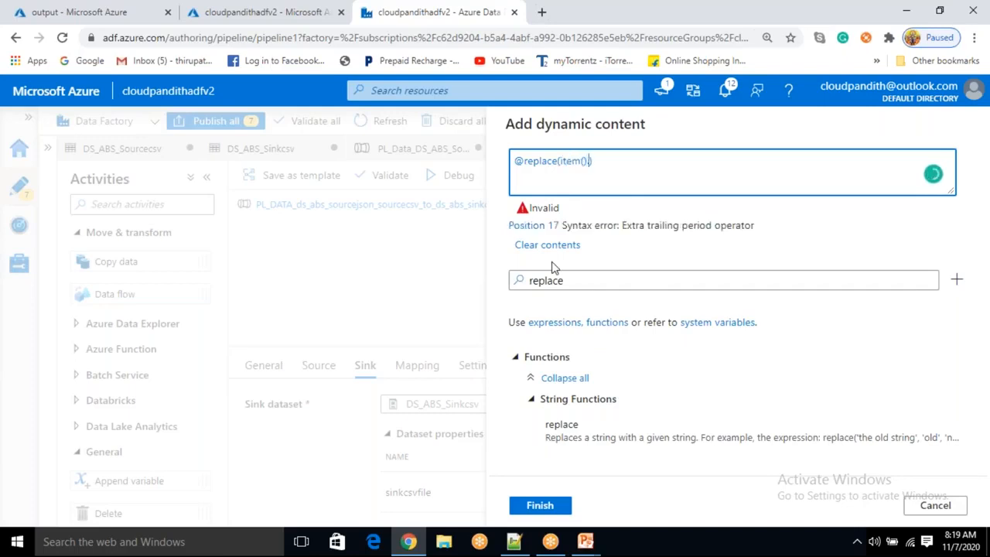
{"action": "type", "text": "''"}
{"action": "type", "text": ".json"}
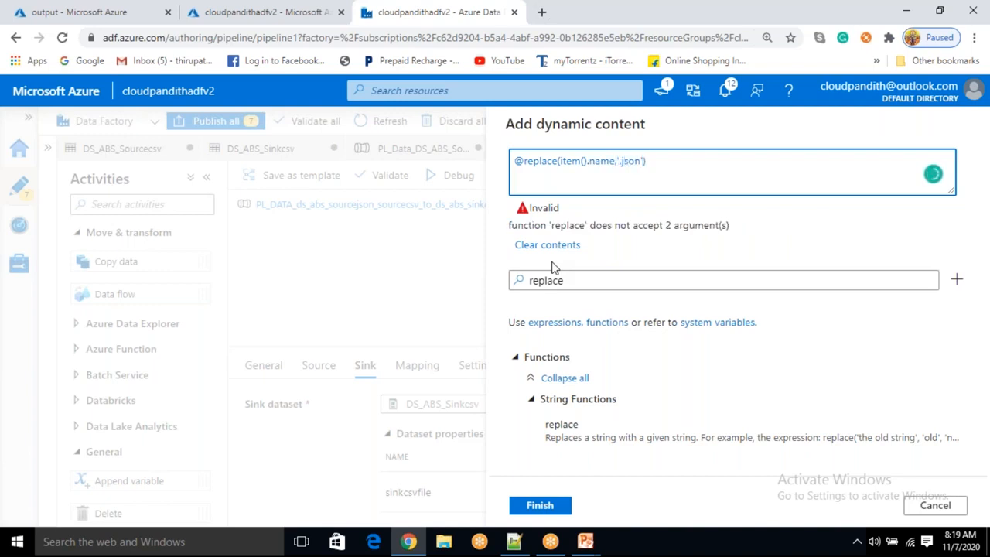
{"action": "type", "text": ",''.csv"}
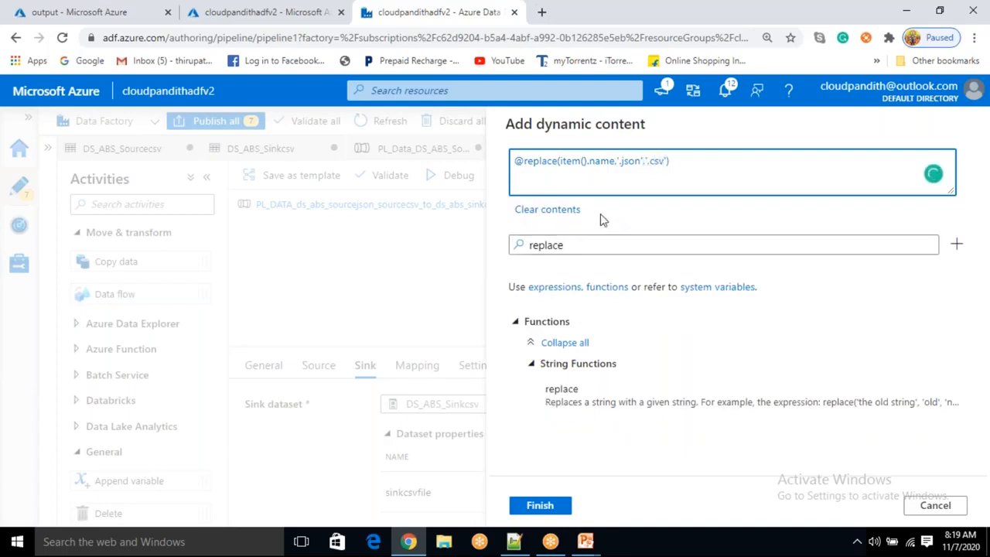
{"action": "left_click", "coordinate": [542, 506]}
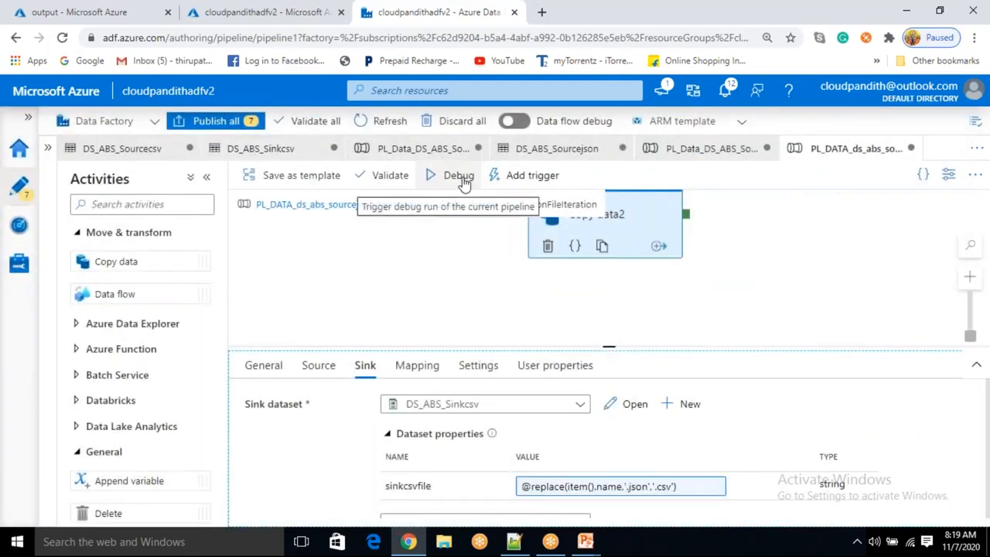
Rerun the pipeline in debug mode and refresh the output container
{"action": "left_click", "coordinate": [460, 178]}
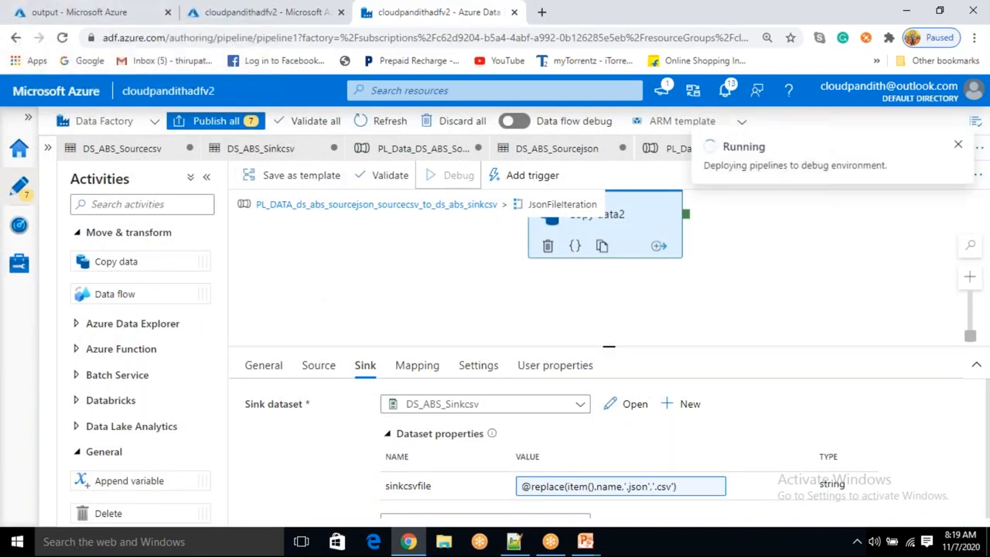
{"action": "left_click", "coordinate": [100, 12]}
{"action": "left_click", "coordinate": [415, 185]}
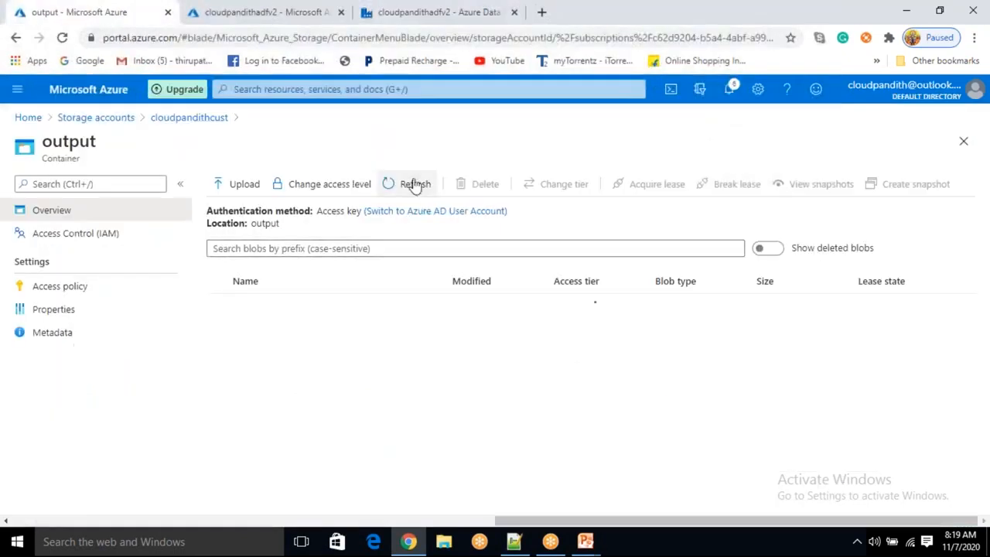
Monitor the debug run's activity statuses and refresh the output container's blob list
{"action": "left_click", "coordinate": [432, 16]}
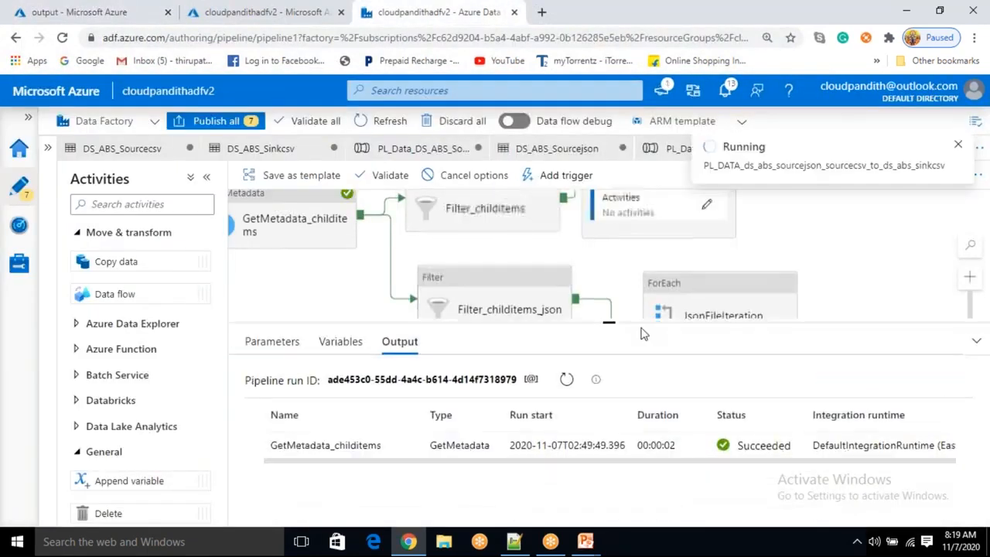
{"action": "left_click", "coordinate": [566, 382]}
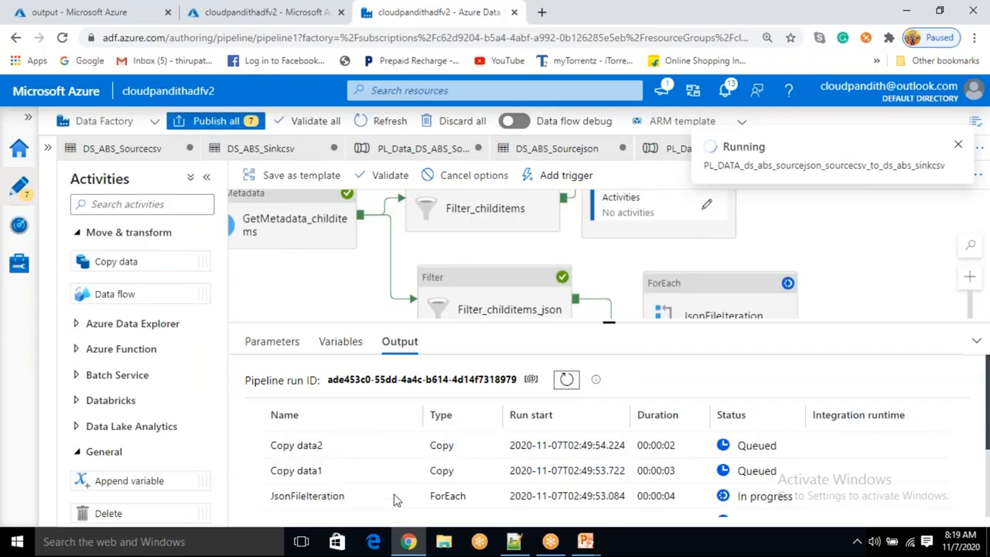
{"action": "scroll", "coordinate": [333, 464], "scroll_direction": "down", "scroll_amount": 4}
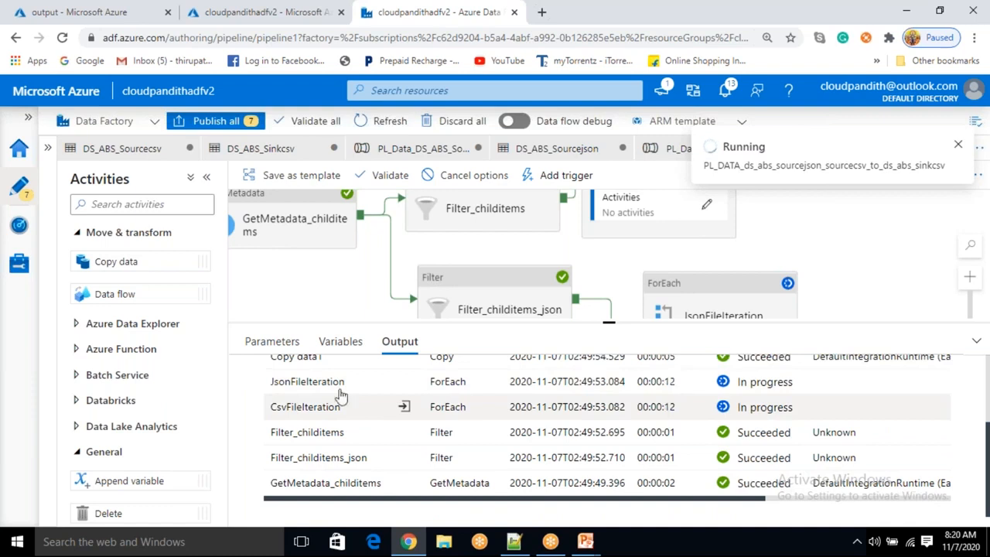
{"action": "scroll", "coordinate": [313, 464], "scroll_direction": "up", "scroll_amount": 3}
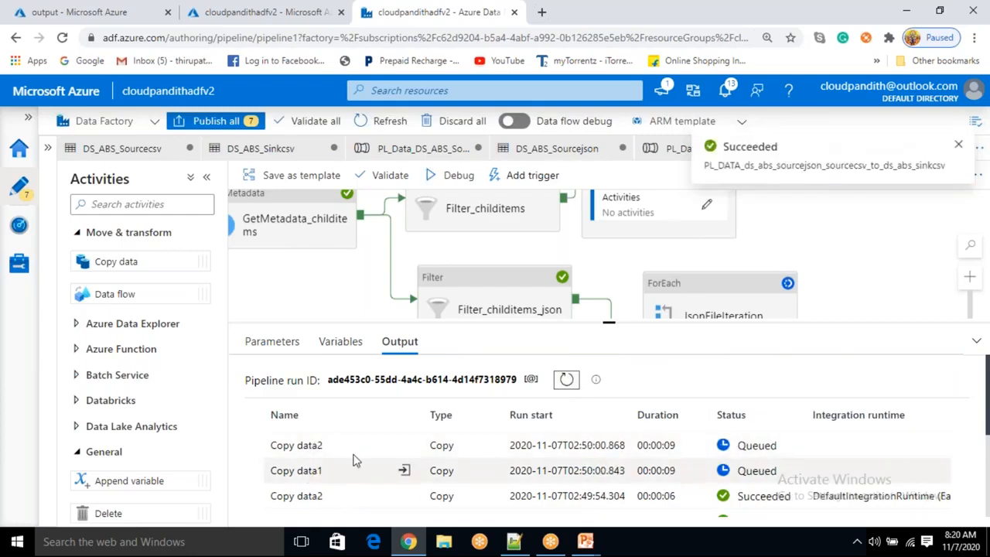
{"action": "scroll", "coordinate": [310, 445], "scroll_direction": "down", "scroll_amount": 1}
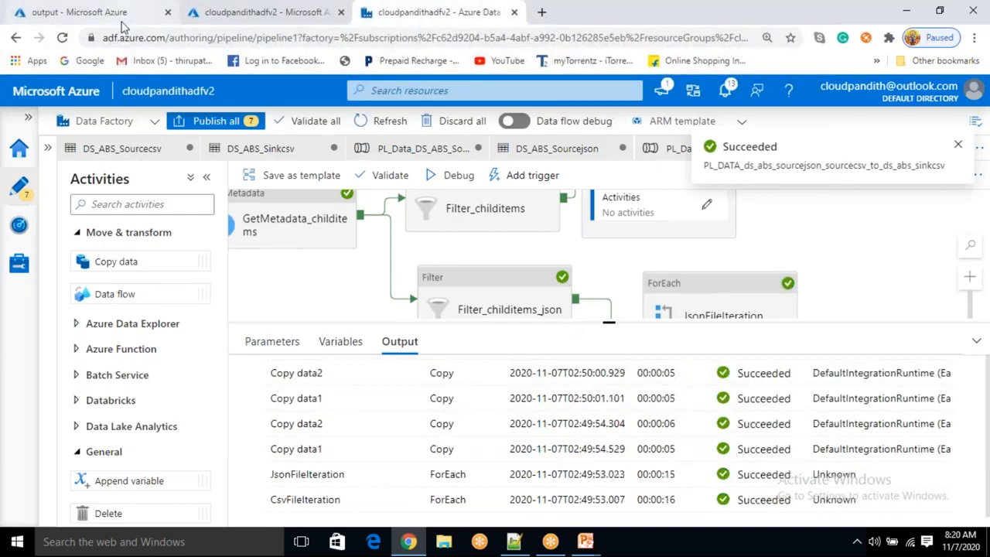
{"action": "left_click", "coordinate": [78, 11]}
{"action": "left_click", "coordinate": [413, 188]}
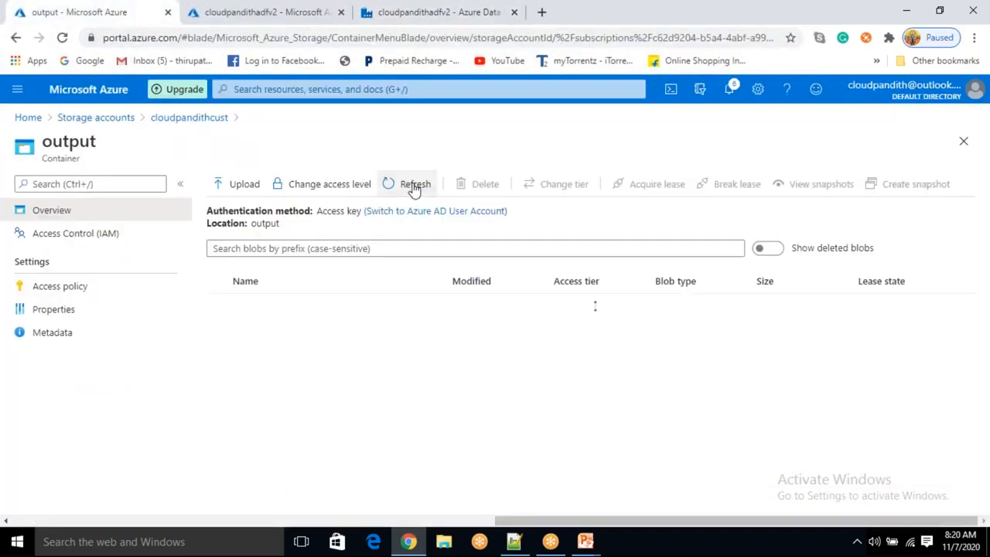
Open the sales.csv blob in the output container and view its contents in the editor
{"action": "left_click", "coordinate": [300, 385]}
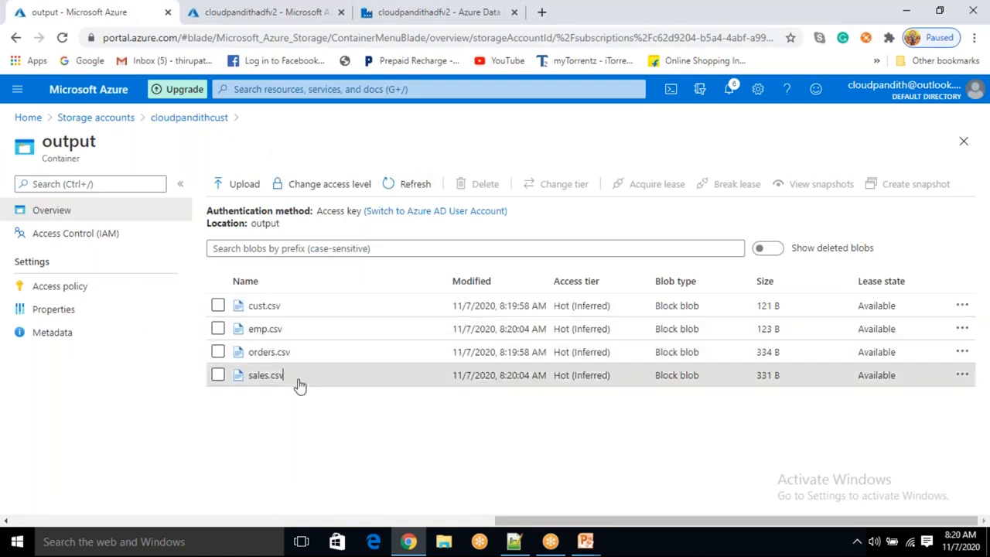
{"action": "left_click", "coordinate": [630, 218]}
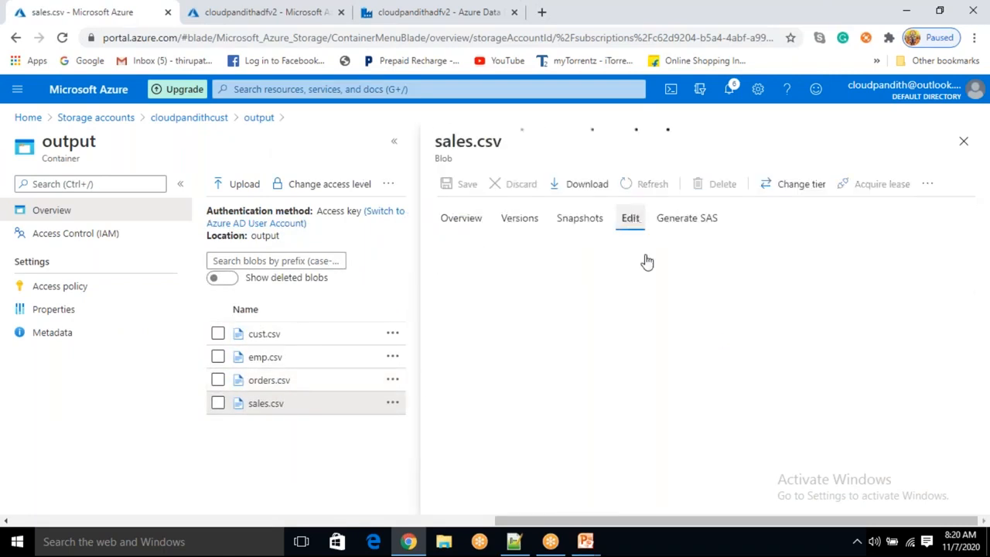
{"action": "left_click_drag", "start_coordinate": [731, 330], "coordinate": [481, 246]}
{"action": "left_click", "coordinate": [537, 360]}
{"action": "left_click", "coordinate": [967, 144]}
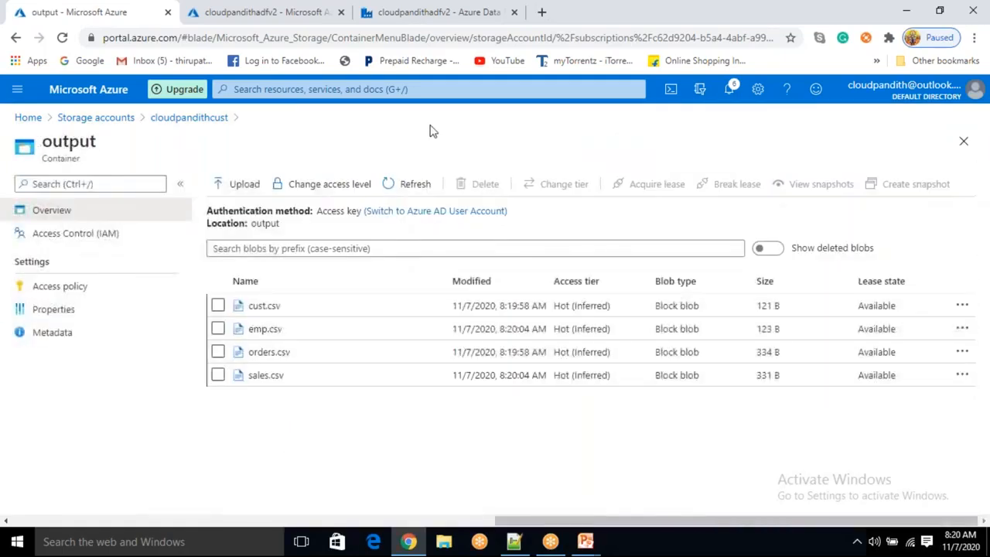
{"action": "left_click", "coordinate": [460, 21]}
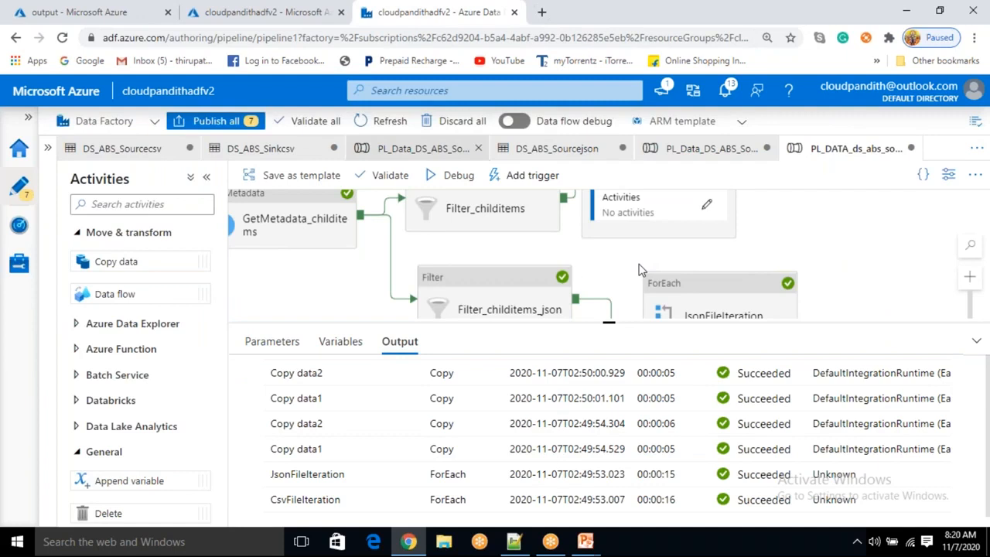
{"action": "left_click_drag", "start_coordinate": [609, 324], "coordinate": [609, 414]}
{"action": "left_click_drag", "start_coordinate": [406, 348], "coordinate": [468, 381]}
{"action": "left_click_drag", "start_coordinate": [424, 331], "coordinate": [418, 354]}
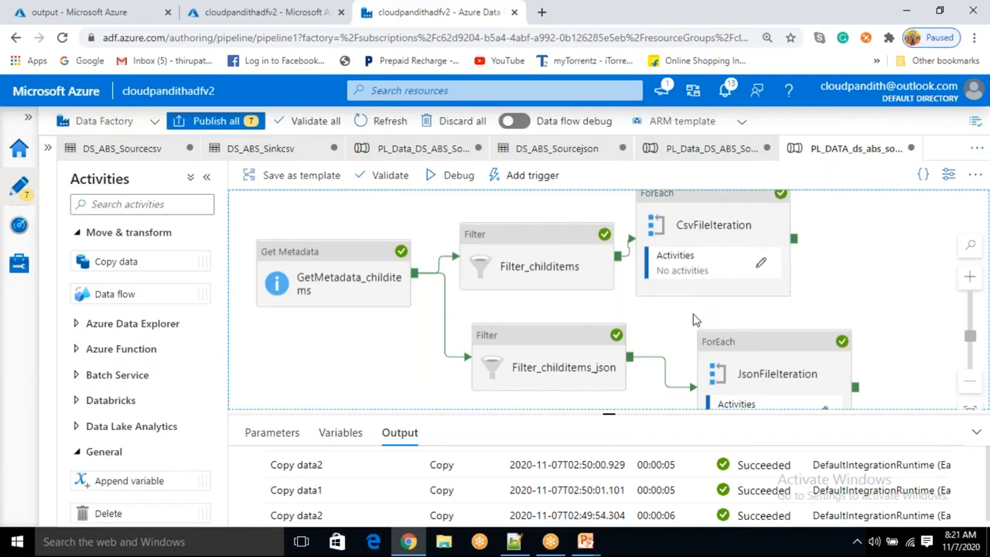
{"action": "left_click_drag", "start_coordinate": [696, 318], "coordinate": [688, 311]}
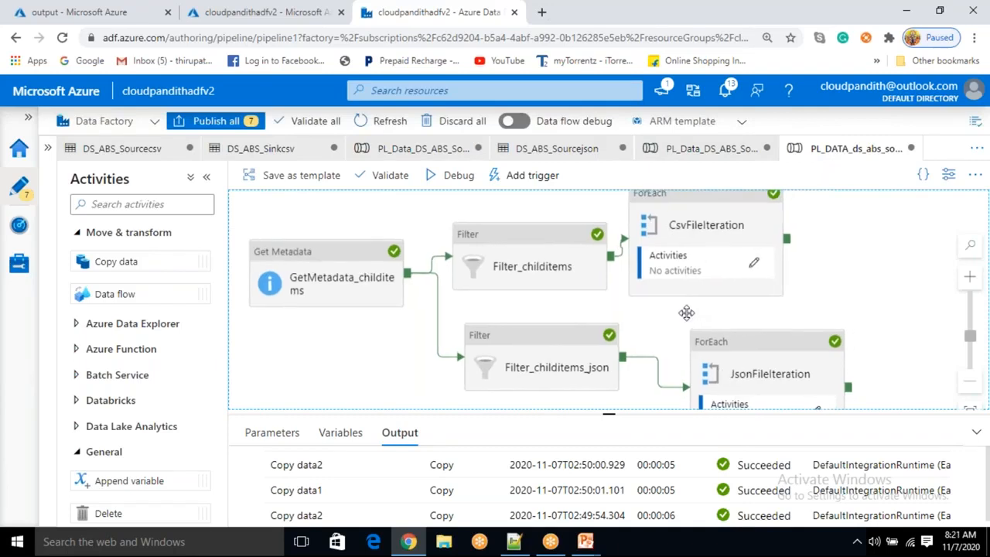
{"action": "left_click", "coordinate": [693, 23]}
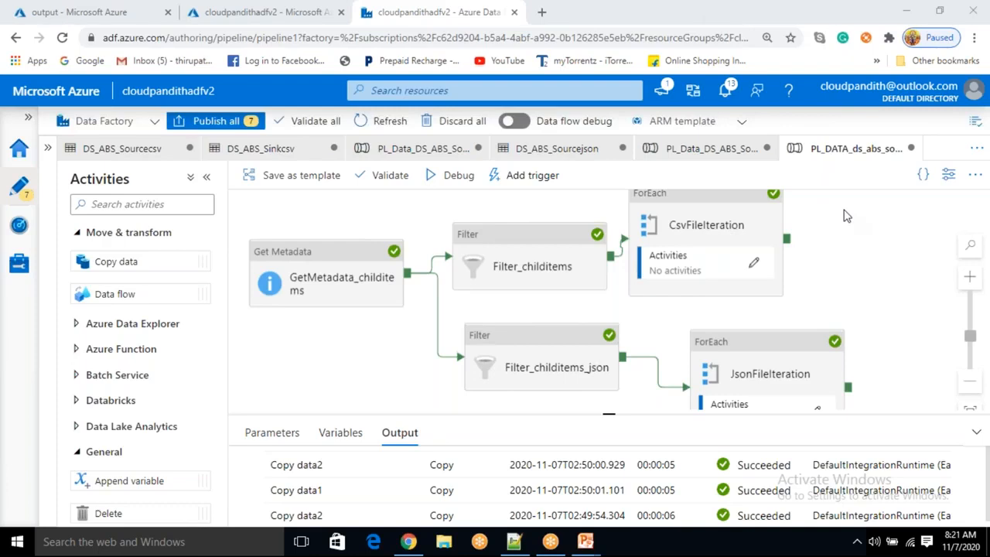
Switch to Notepad++ and write the example line for i in [1,2,3,4] in metadata.csv
{"action": "left_click", "coordinate": [517, 542]}
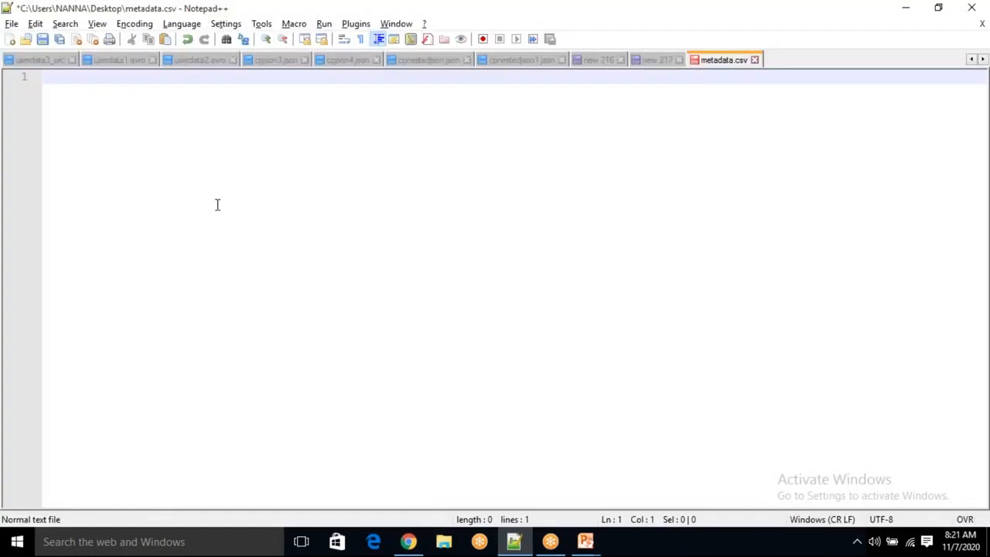
{"action": "type", "text": "for i in [1,2,34"}
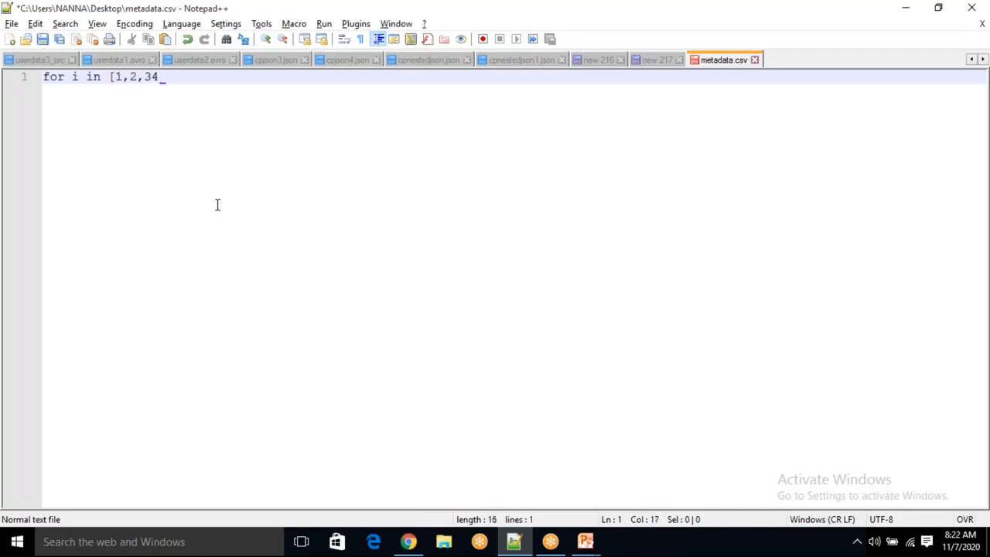
{"action": "key", "text": "BackSpace"}
{"action": "type", "text": ",4]"}
{"action": "key", "text": "Return"}
{"action": "key", "text": "Return"}
Write the C-style loop header for(int i=0;i<10;i++){ on a new line with an indented body
{"action": "type", "text": "for"}
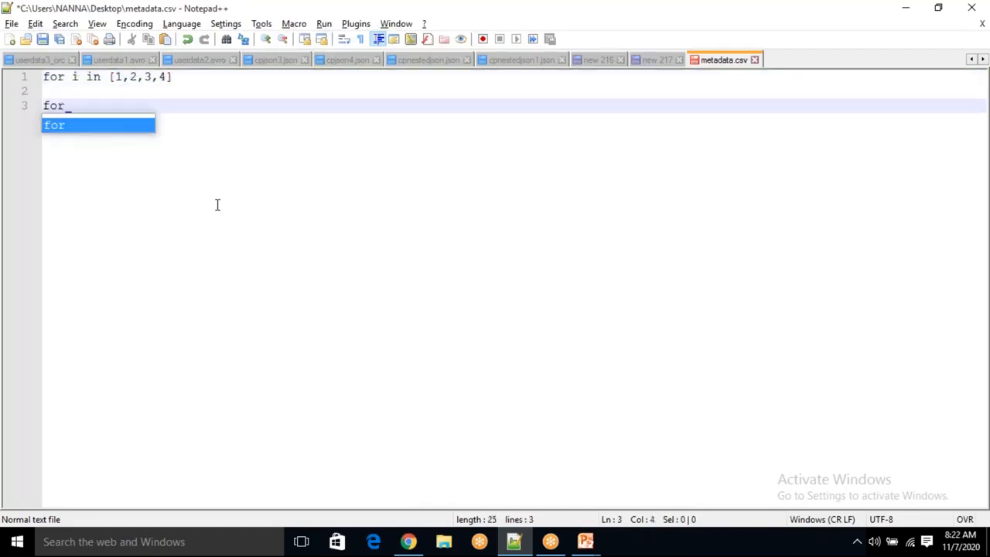
{"action": "type", "text": "(int i"}
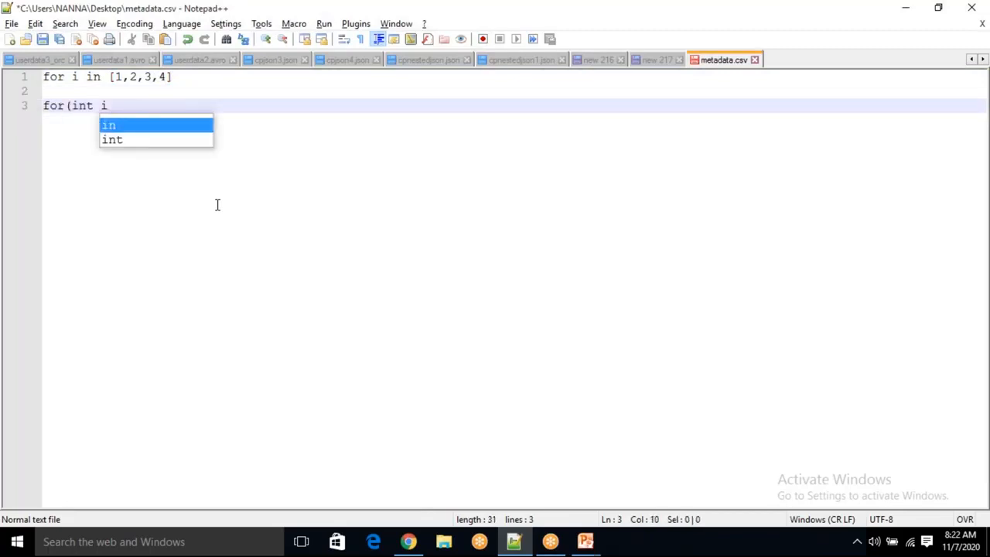
{"action": "type", "text": "=0;i<1="}
{"action": "key", "text": "BackSpace"}
{"action": "key", "text": "Insert"}
{"action": "type", "text": "0;"}
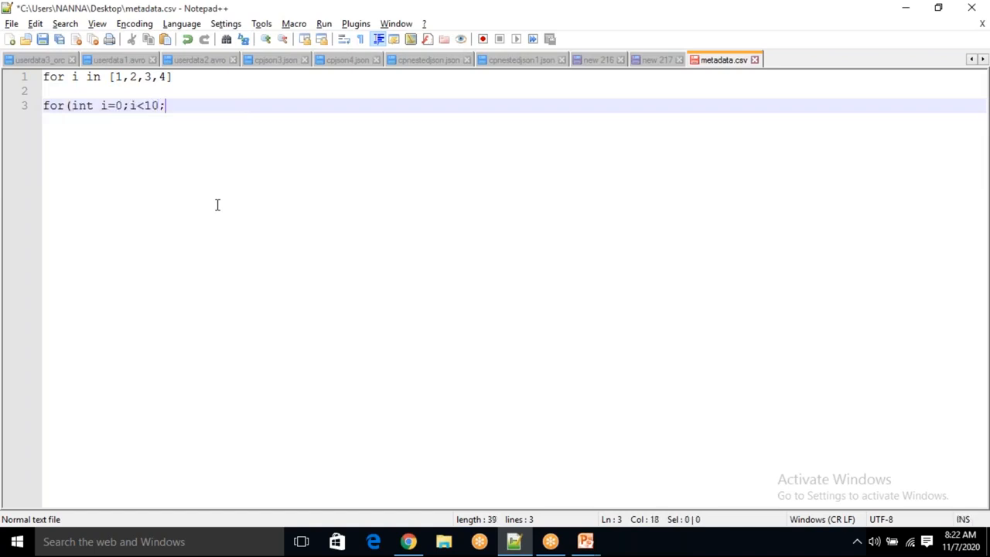
{"action": "type", "text": "i++ ){"}
{"action": "key", "text": "Return"}
{"action": "key", "text": "Tab"}
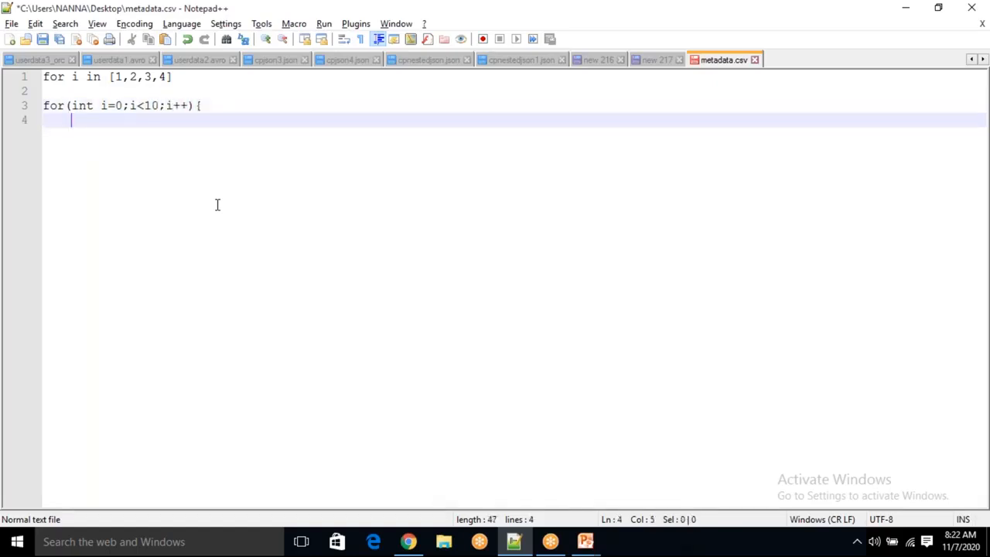
Close the loop with a brace and add blank lines below it
{"action": "left_click_drag", "start_coordinate": [100, 105], "coordinate": [115, 106]}
{"action": "left_click", "coordinate": [127, 133]}
{"action": "type", "text": "}"}
{"action": "key", "text": "Left"}
{"action": "key", "text": "Return"}
{"action": "key", "text": "Up"}
{"action": "key", "text": "Down"}
{"action": "key", "text": "End"}
{"action": "key", "text": "Return"}
{"action": "key", "text": "Return"}
{"action": "key", "text": "Return"}
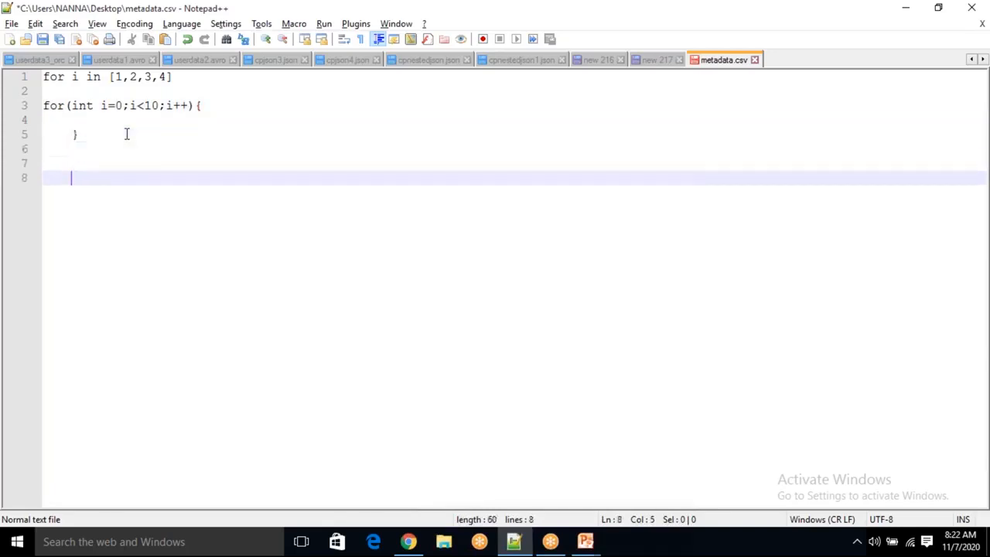
{"action": "key", "text": "BackSpace"}
{"action": "key", "text": "BackSpace"}
{"action": "key", "text": "BackSpace"}
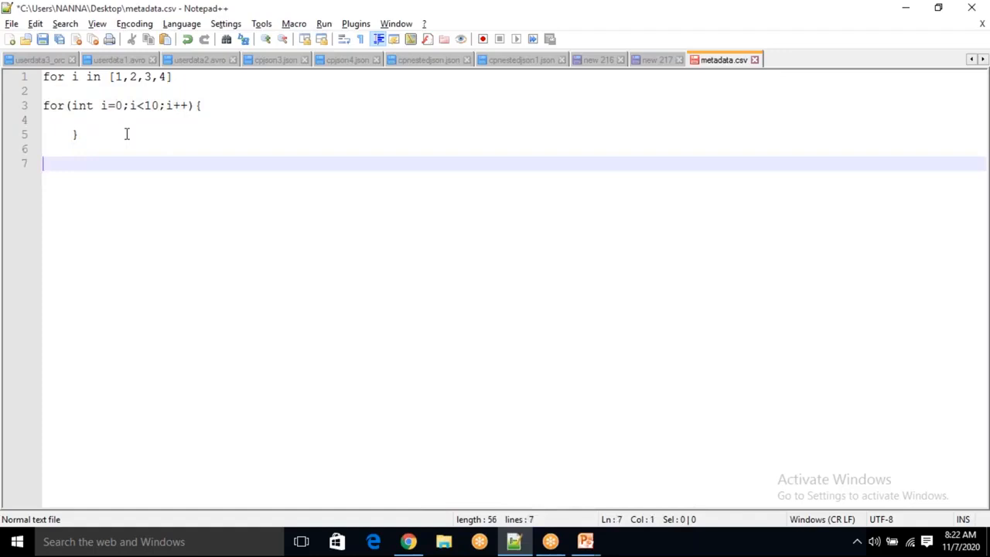
{"action": "key", "text": "alt+Tab"}
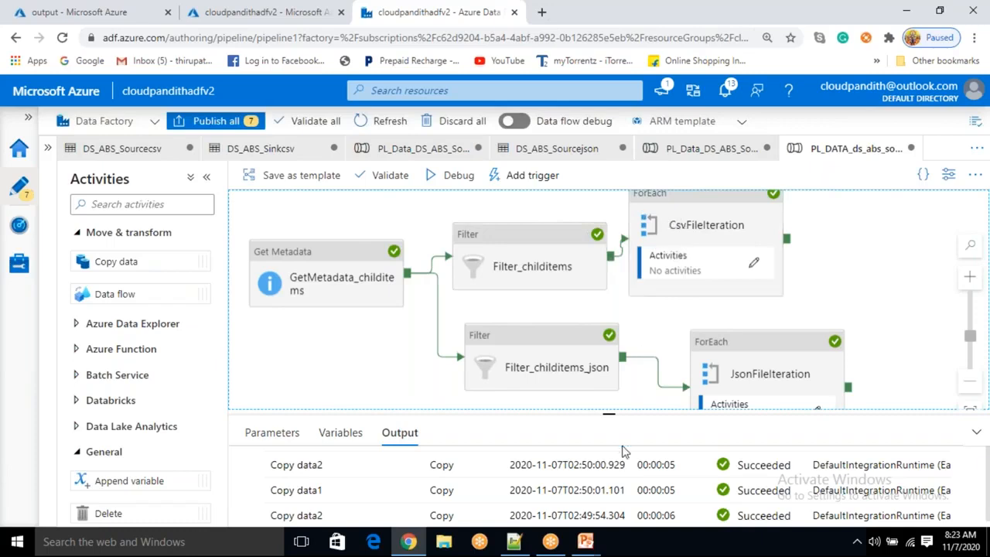
Delete the for i in [1,2,3,4] line, keeping only the C-style loop
{"action": "left_click", "coordinate": [514, 542]}
{"action": "left_click_drag", "start_coordinate": [115, 77], "coordinate": [43, 77]}
{"action": "left_click", "coordinate": [190, 89]}
{"action": "key", "text": "BackSpace"}
{"action": "left_click_drag", "start_coordinate": [158, 105], "coordinate": [144, 105]}
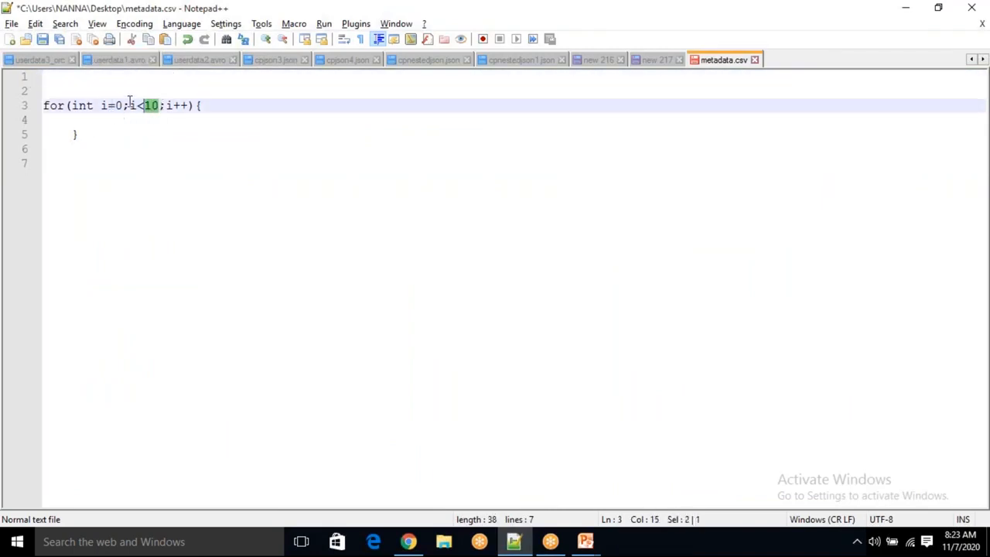
{"action": "left_click", "coordinate": [95, 116]}
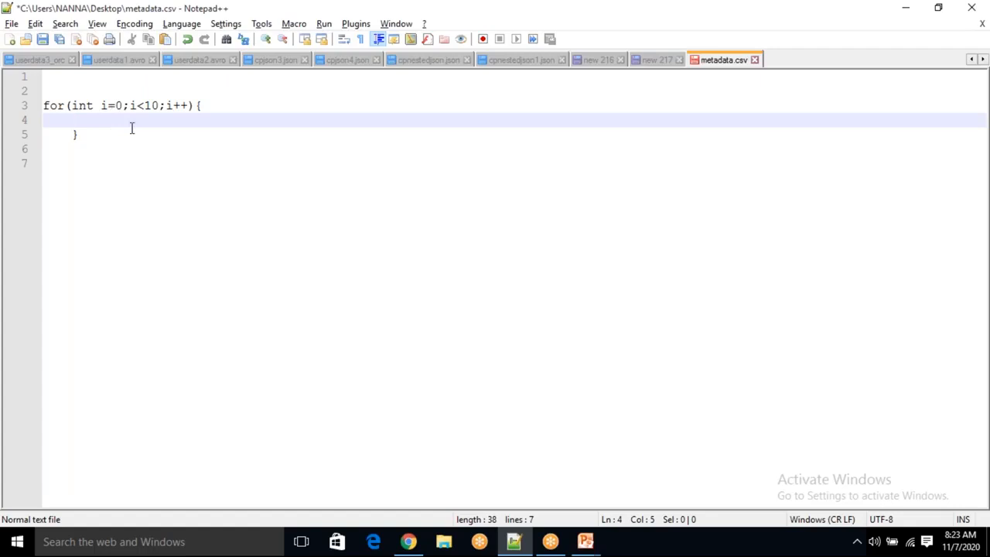
{"action": "key", "text": "alt+Tab"}
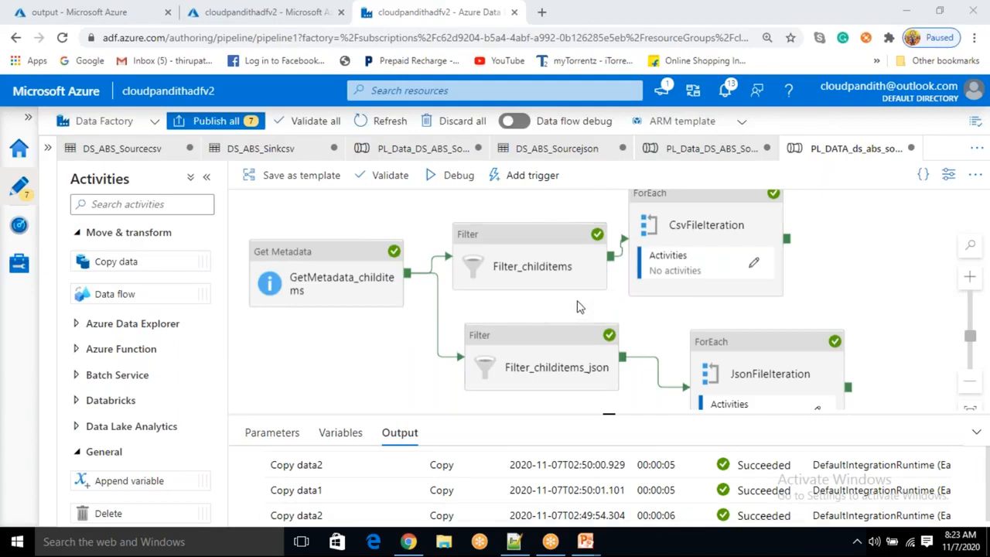
{"action": "left_click_drag", "start_coordinate": [598, 297], "coordinate": [502, 297]}
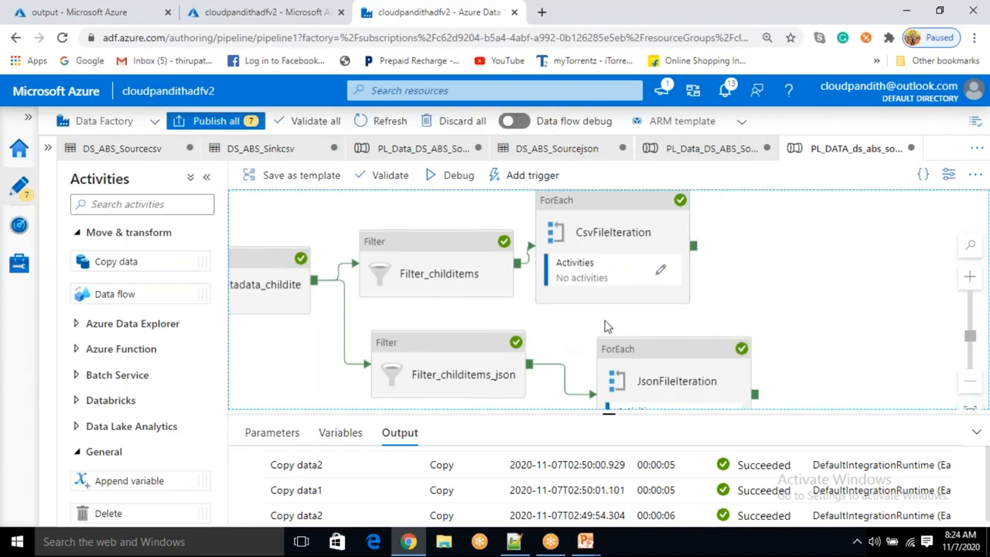
{"action": "left_click_drag", "start_coordinate": [603, 321], "coordinate": [623, 307]}
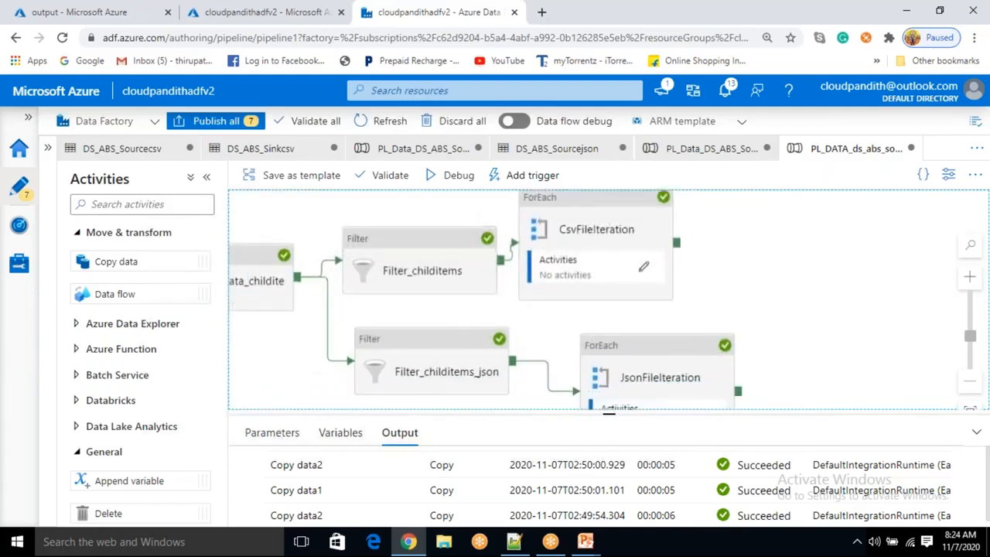
{"action": "left_click_drag", "start_coordinate": [477, 315], "coordinate": [520, 324]}
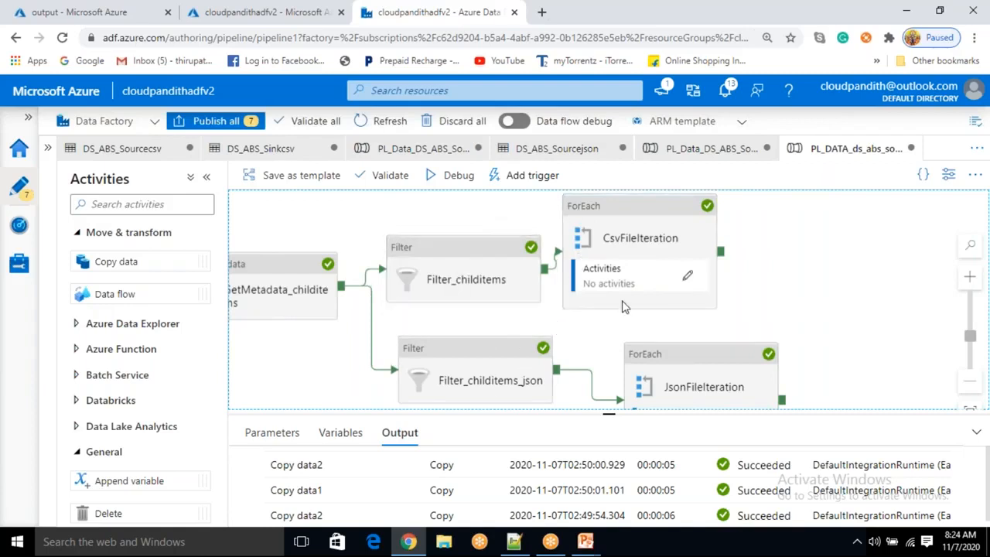
{"action": "left_click_drag", "start_coordinate": [595, 331], "coordinate": [532, 316]}
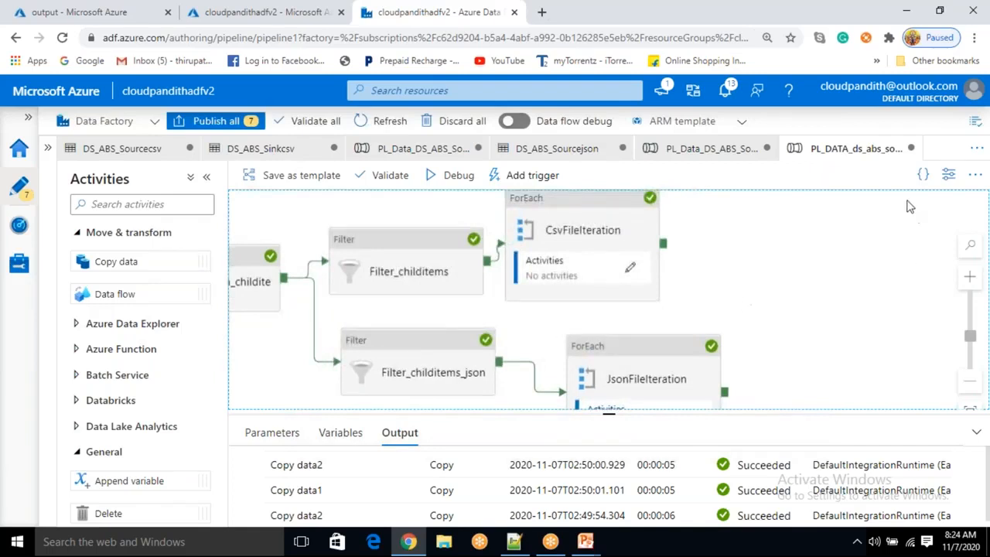
{"action": "left_click", "coordinate": [841, 213]}
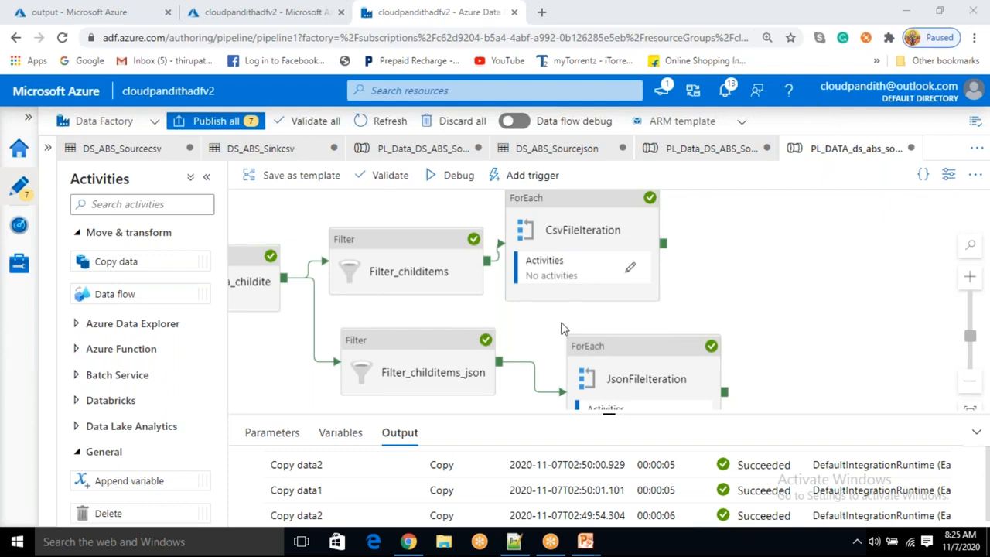
Select all four CSV blobs in the output container
{"action": "left_click", "coordinate": [127, 11]}
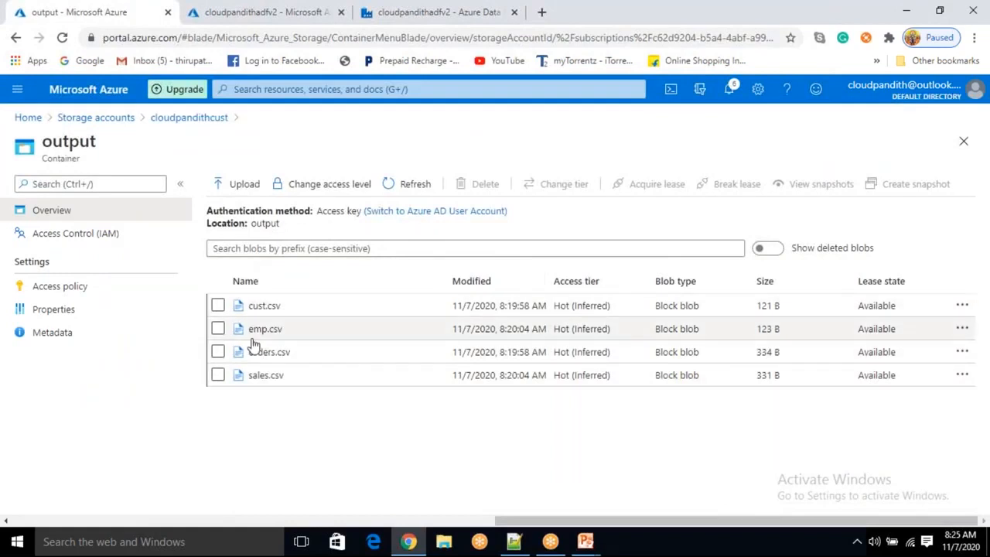
{"action": "left_click", "coordinate": [220, 308]}
{"action": "left_click", "coordinate": [219, 332]}
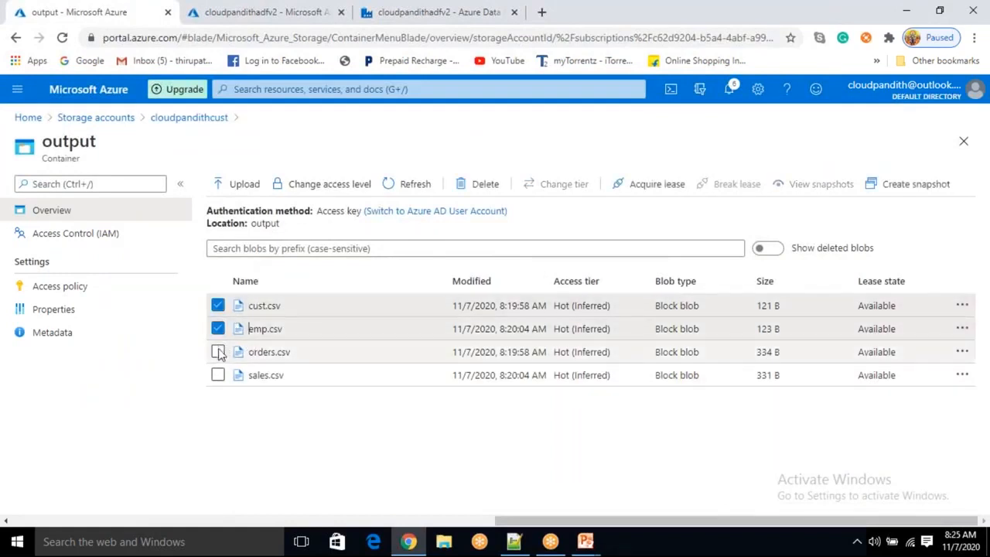
{"action": "left_click", "coordinate": [218, 352]}
{"action": "left_click", "coordinate": [219, 376]}
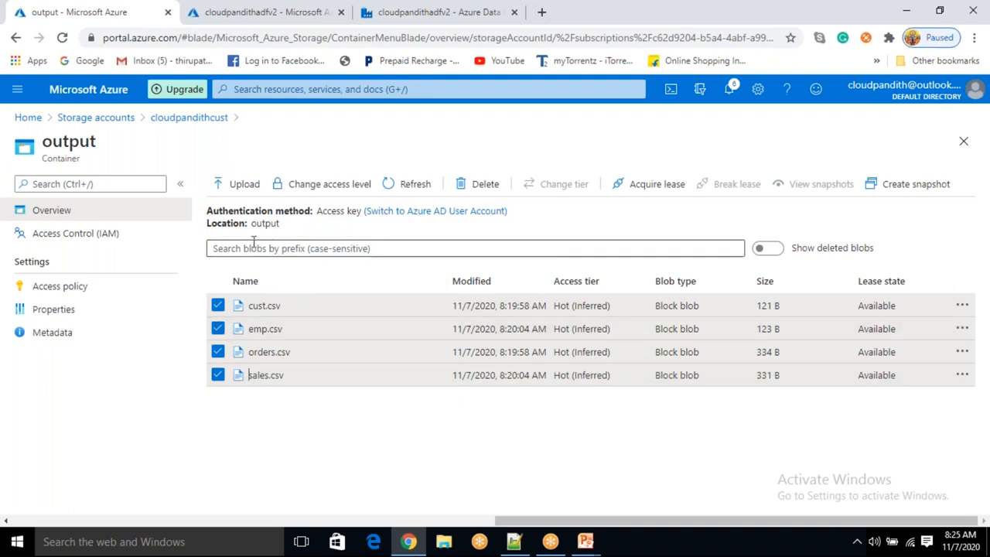
Create a new private container named csv in the cloudpandithcust storage account
{"action": "left_click", "coordinate": [202, 120]}
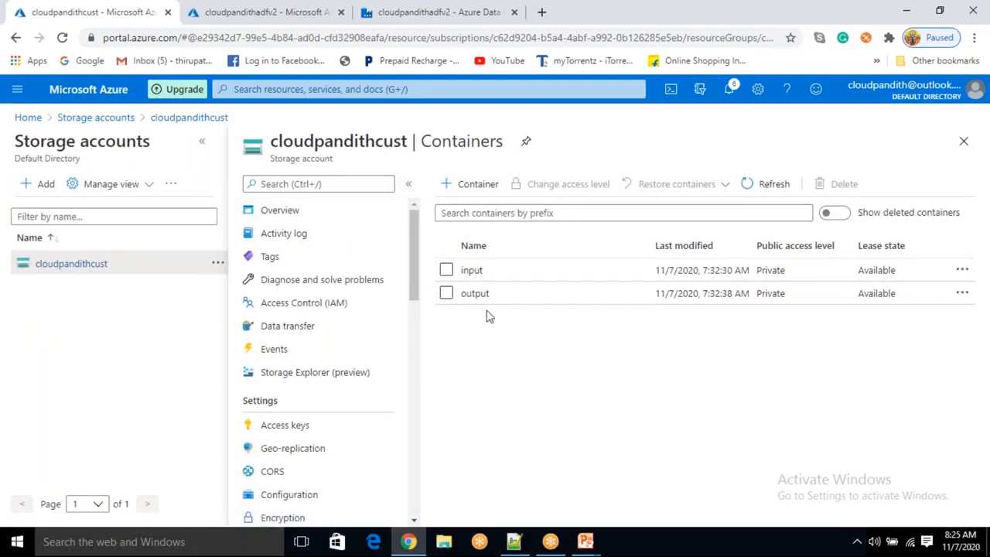
{"action": "left_click", "coordinate": [468, 185]}
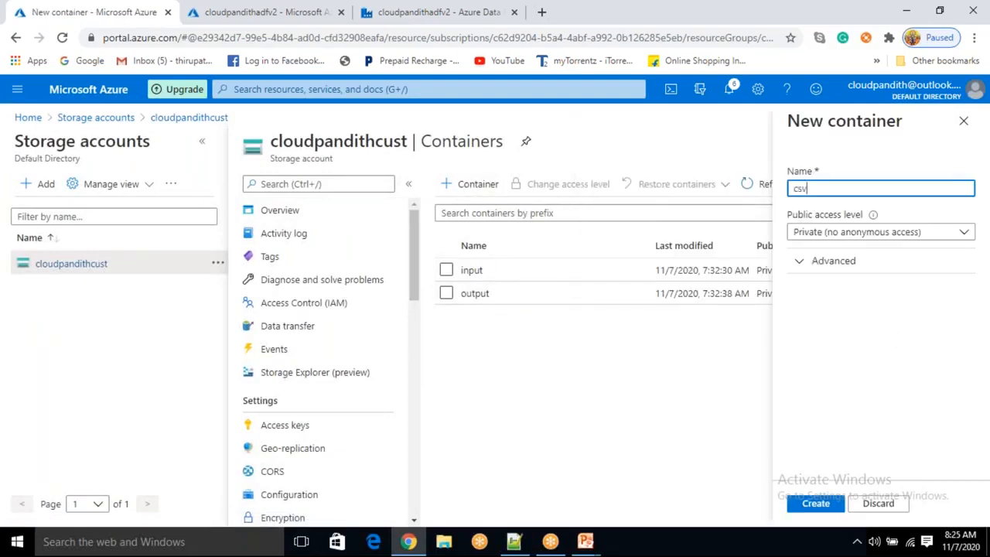
{"action": "left_click", "coordinate": [821, 509]}
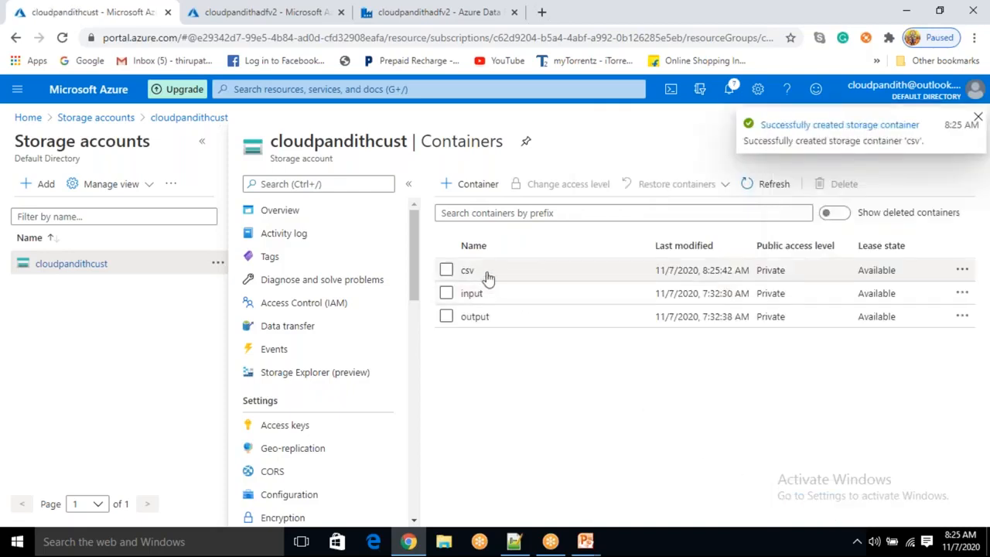
Create another private container named json in the same storage account
{"action": "left_click", "coordinate": [474, 189]}
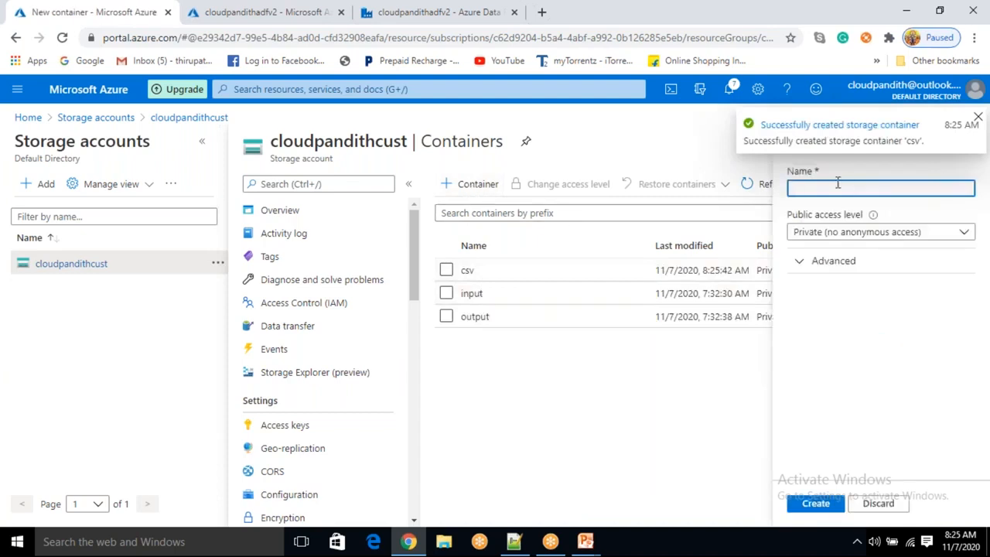
{"action": "type", "text": "json"}
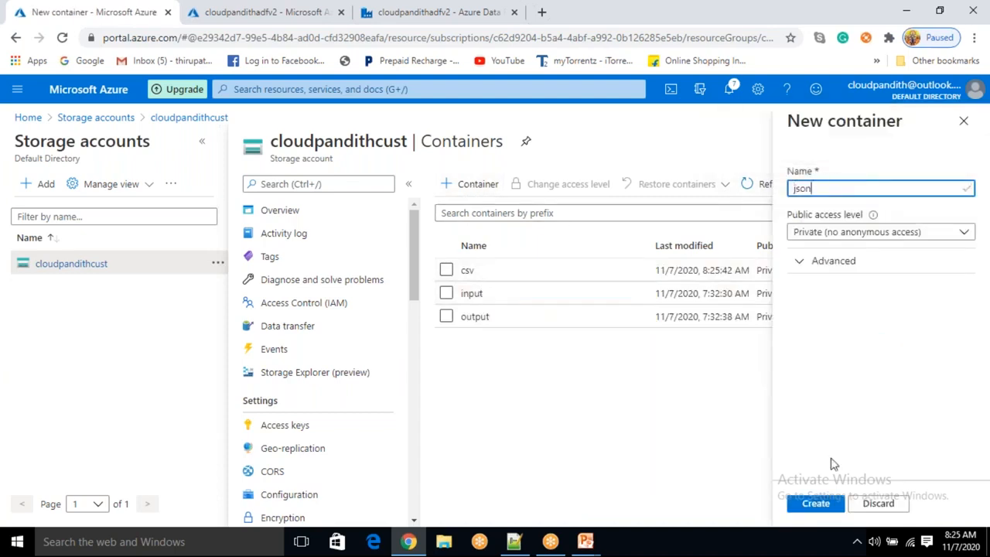
{"action": "left_click", "coordinate": [816, 503]}
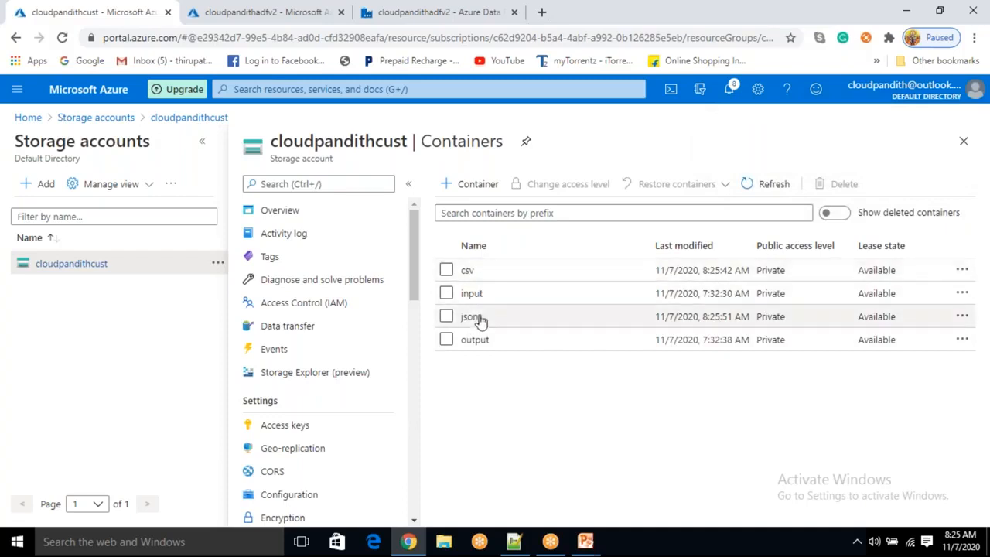
{"action": "left_click", "coordinate": [437, 23]}
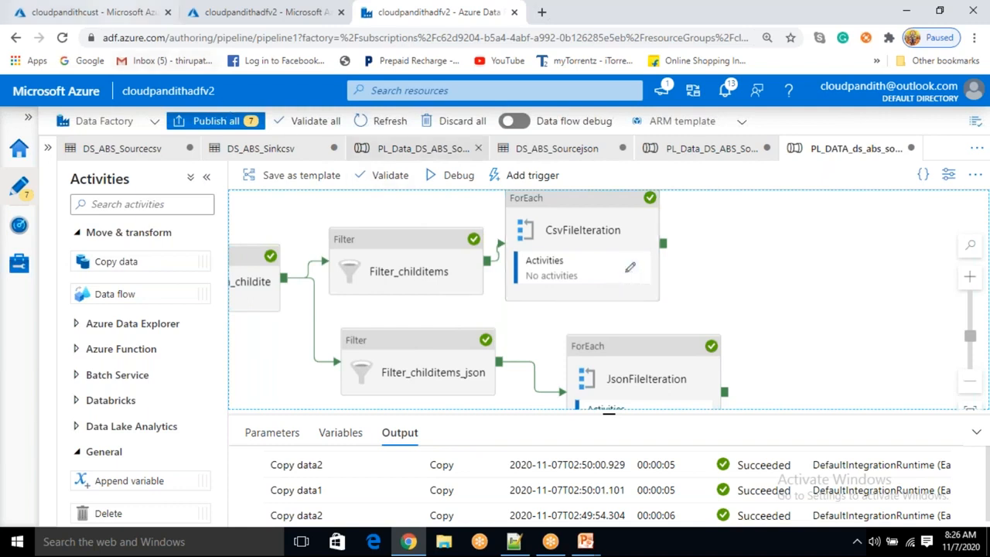
{"action": "left_click", "coordinate": [120, 13]}
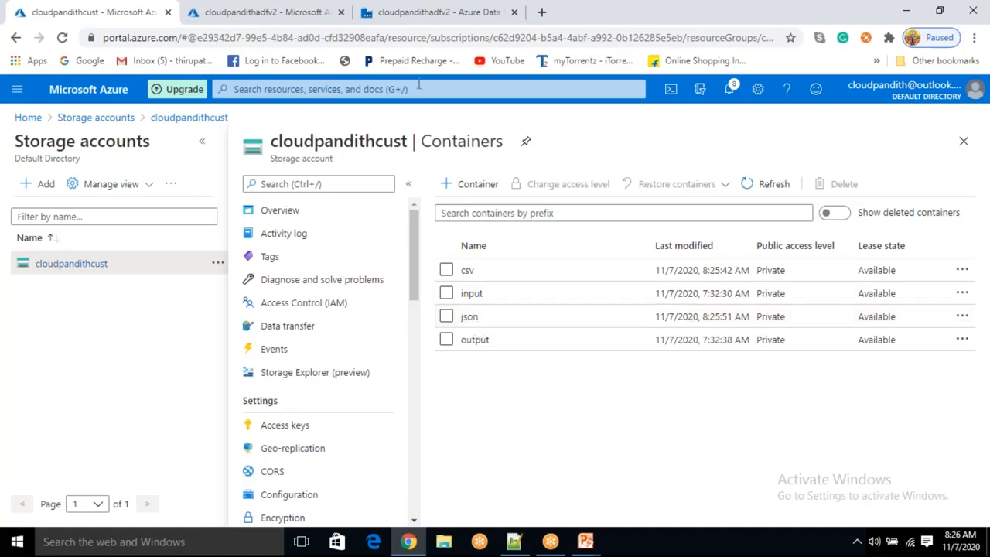
Inspect the file path of the sink dataset used by the CSV loop's copy activity and return to the pipeline
{"action": "left_click", "coordinate": [414, 17]}
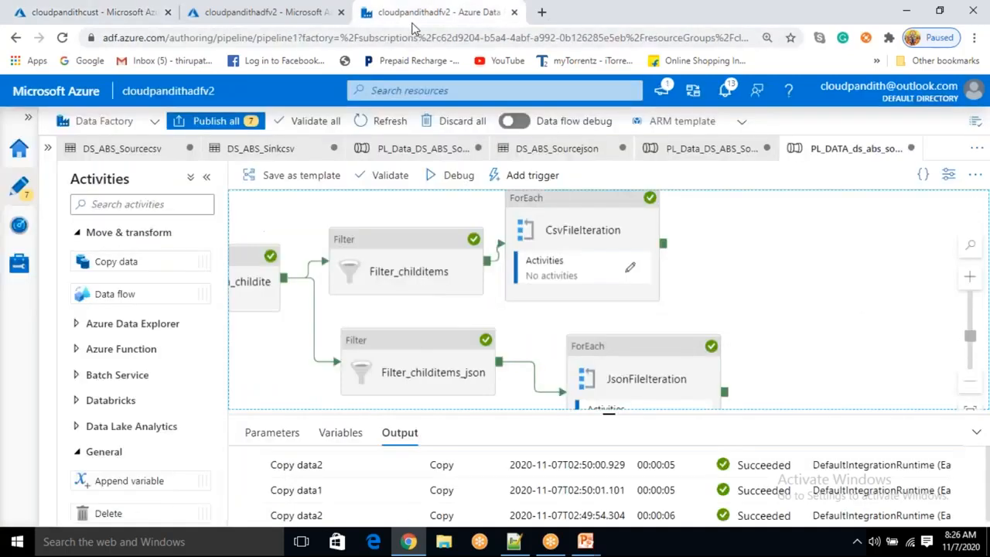
{"action": "left_click", "coordinate": [631, 271]}
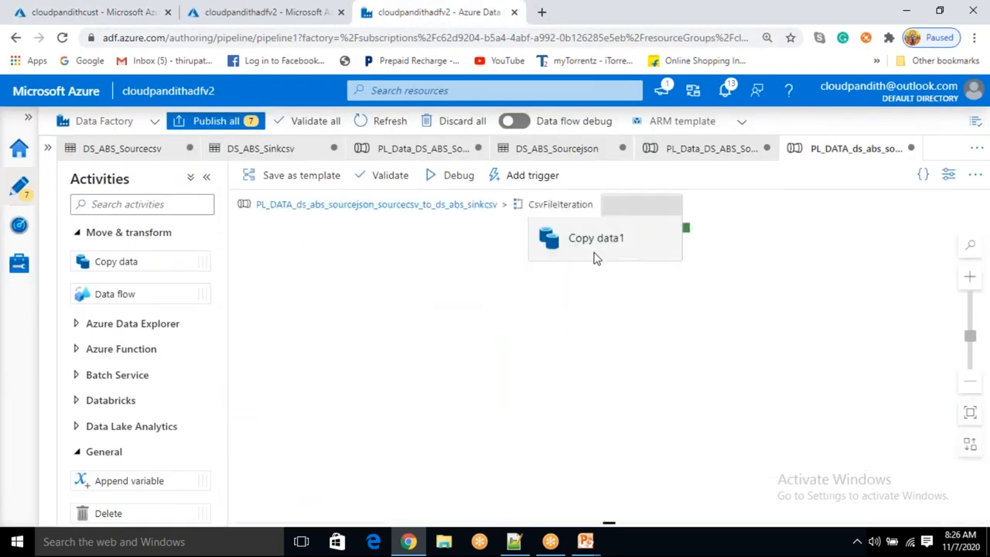
{"action": "left_click", "coordinate": [610, 272]}
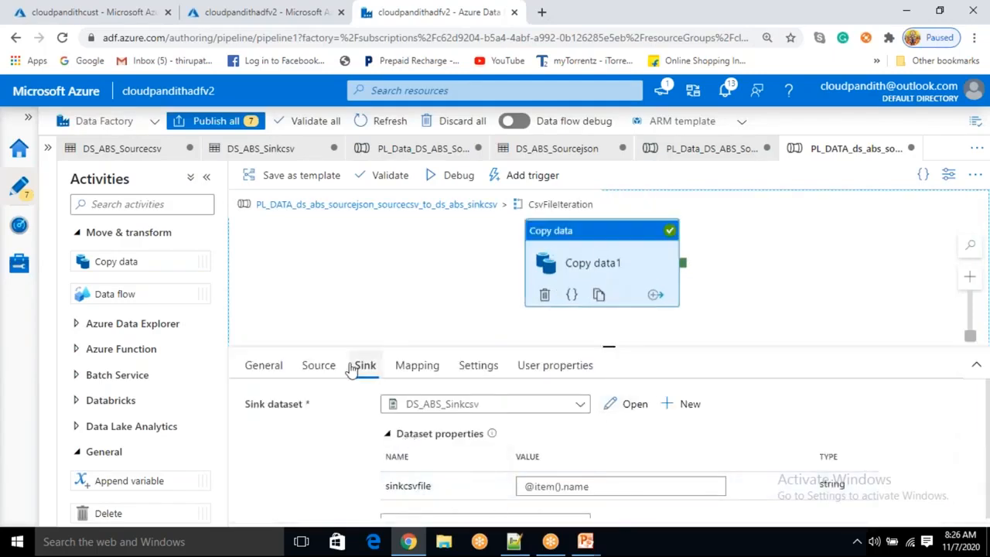
{"action": "left_click", "coordinate": [632, 410]}
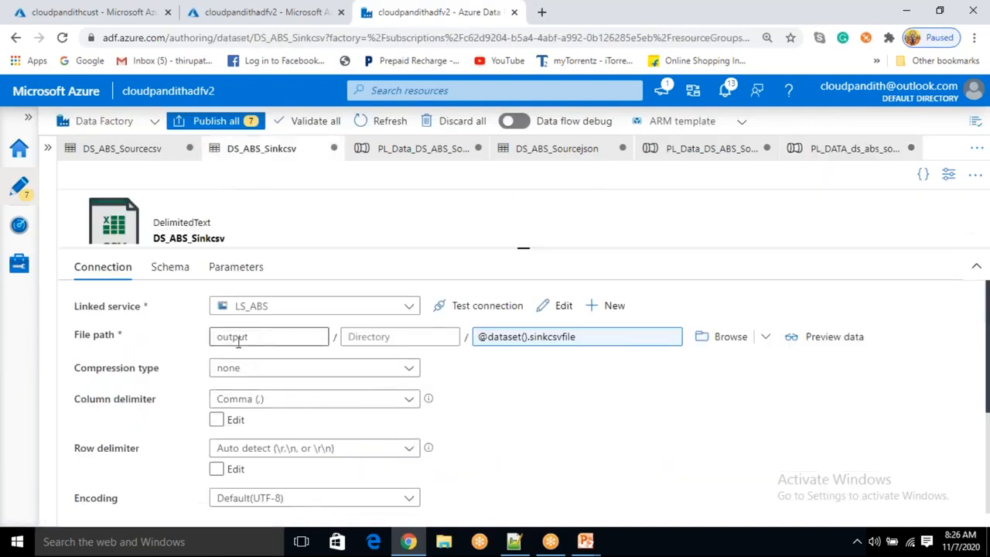
{"action": "double_click", "coordinate": [246, 340]}
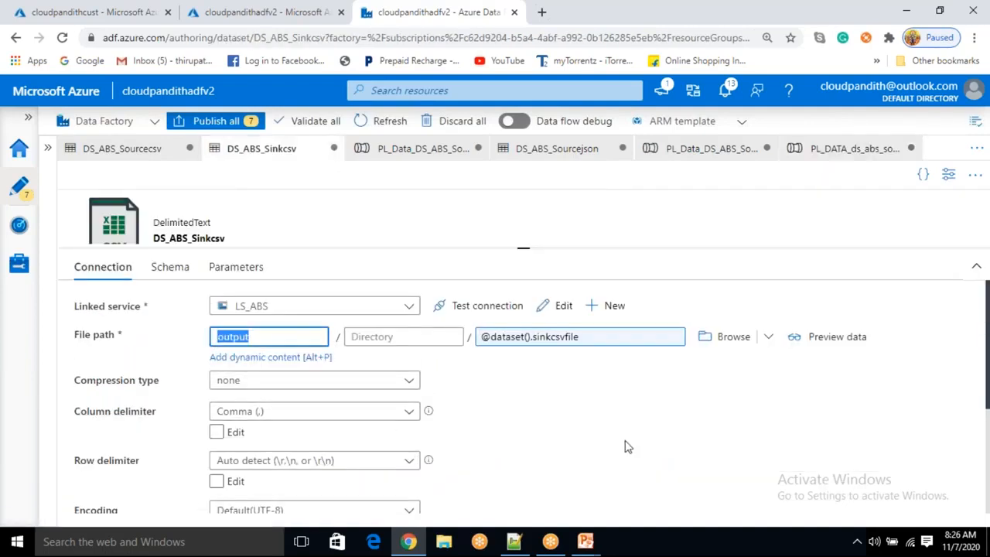
{"action": "left_click", "coordinate": [262, 337]}
{"action": "left_click", "coordinate": [20, 190]}
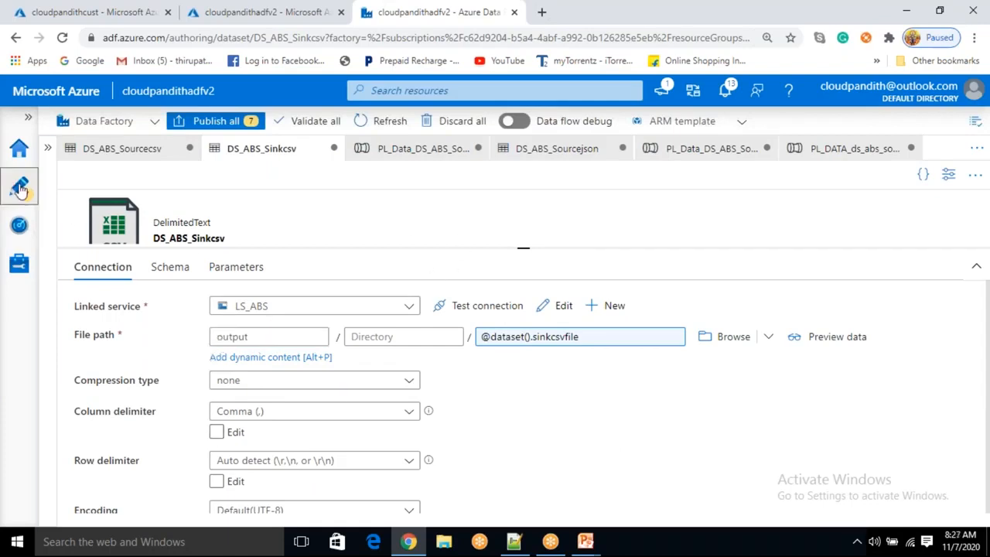
{"action": "left_click", "coordinate": [48, 149]}
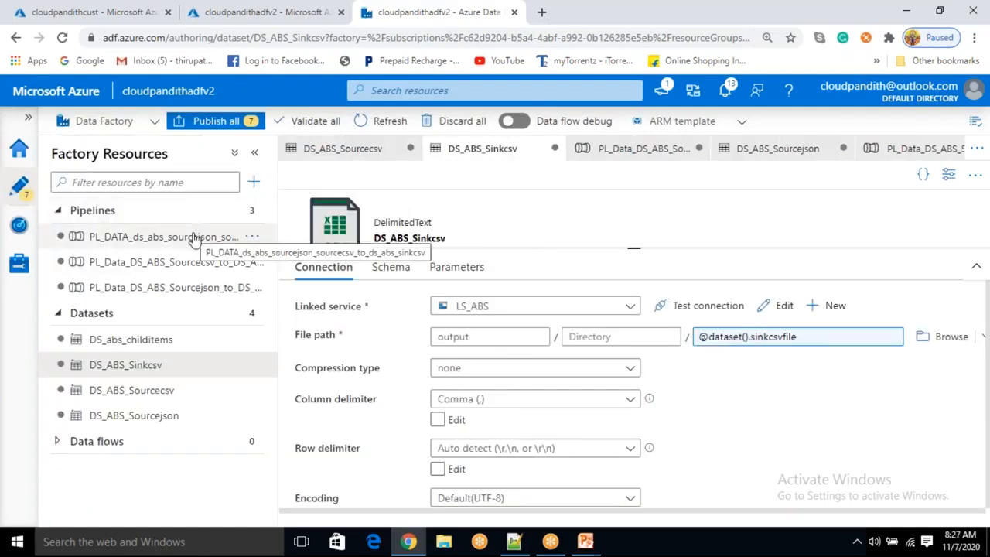
{"action": "left_click", "coordinate": [197, 239]}
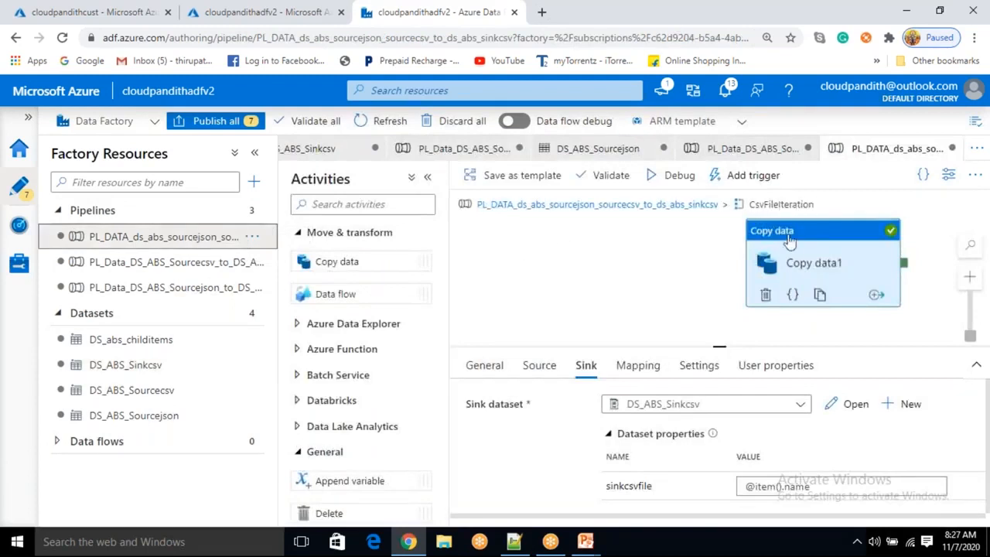
Start a new Azure Blob Storage sink dataset in DelimitedText format for the CSV copy activity
{"action": "left_click_drag", "start_coordinate": [792, 263], "coordinate": [732, 269]}
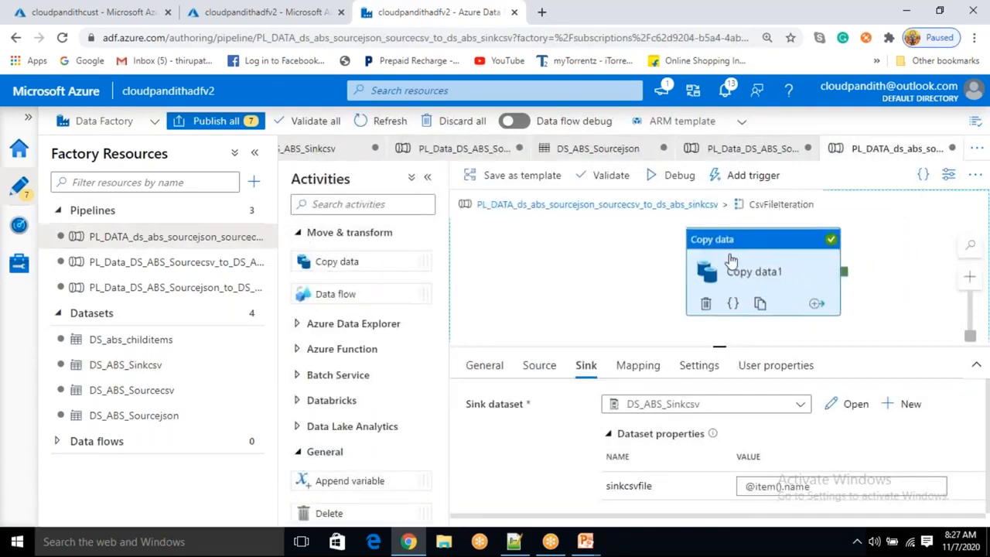
{"action": "left_click", "coordinate": [899, 413]}
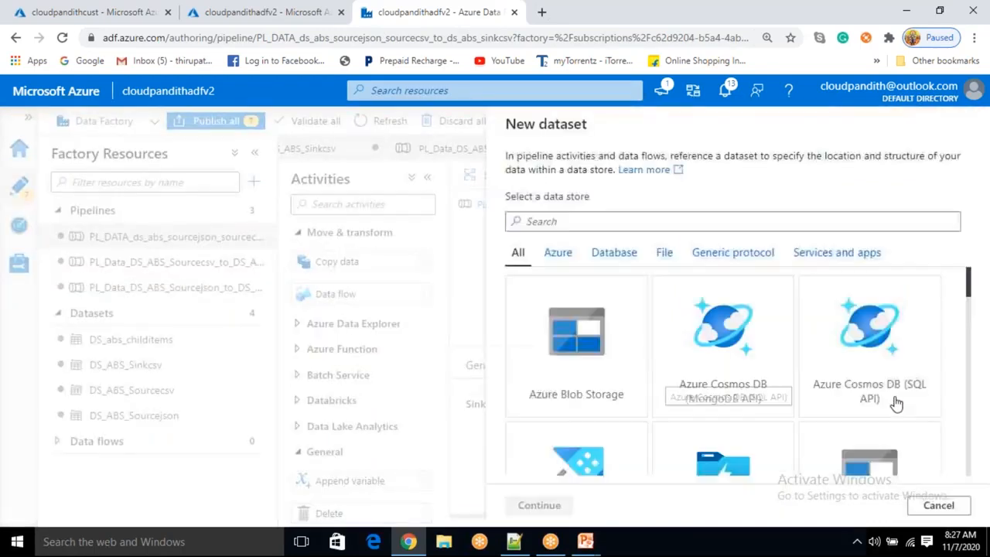
{"action": "left_click", "coordinate": [585, 340]}
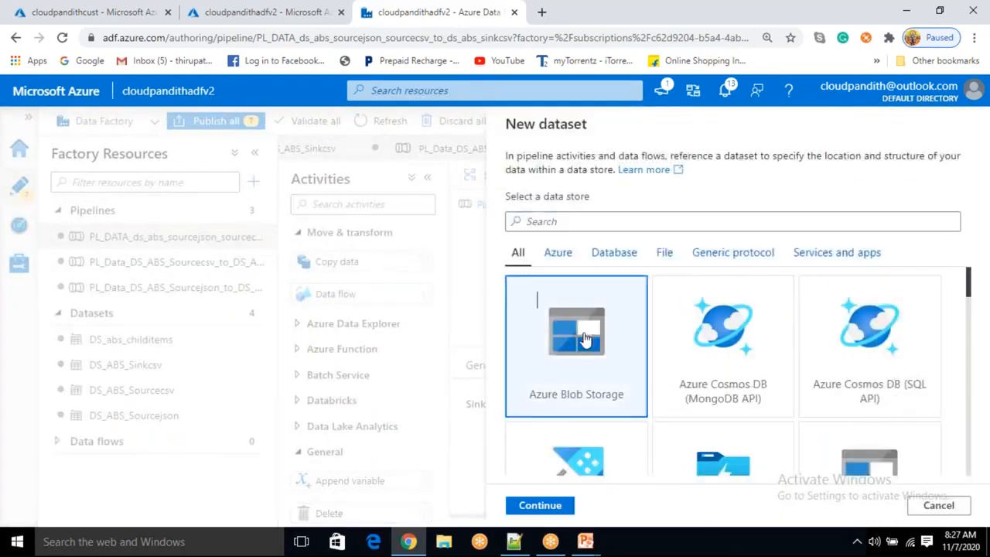
{"action": "left_click", "coordinate": [541, 506]}
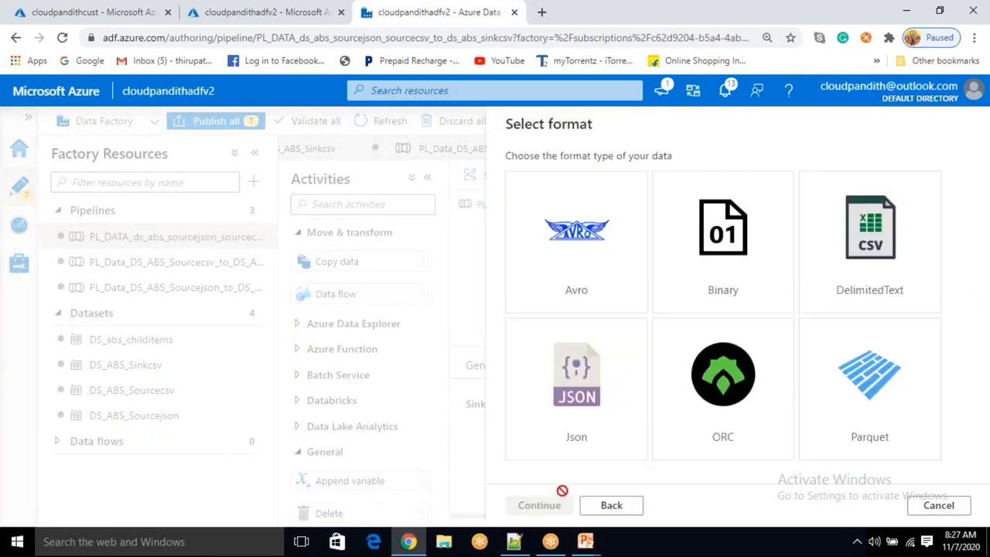
{"action": "left_click", "coordinate": [869, 265]}
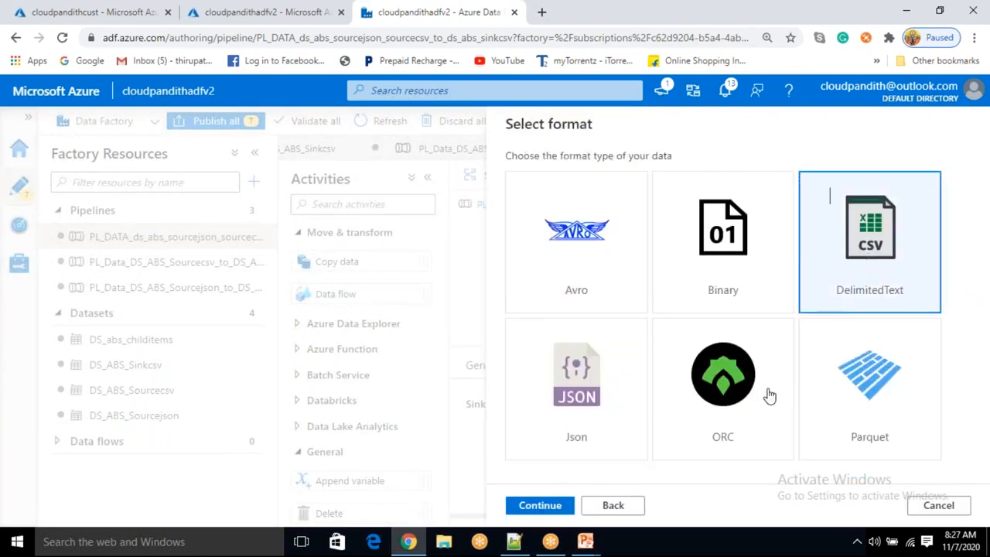
{"action": "left_click", "coordinate": [545, 504]}
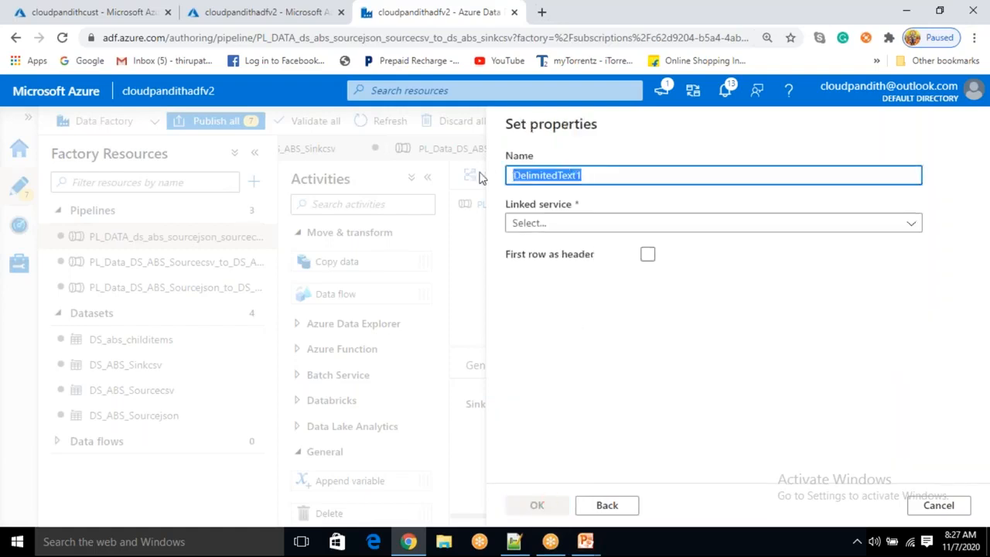
Name the new dataset DS_ABS_sinkcsv_latest and link it to the LS_ABS linked service
{"action": "key", "text": "BackSpace"}
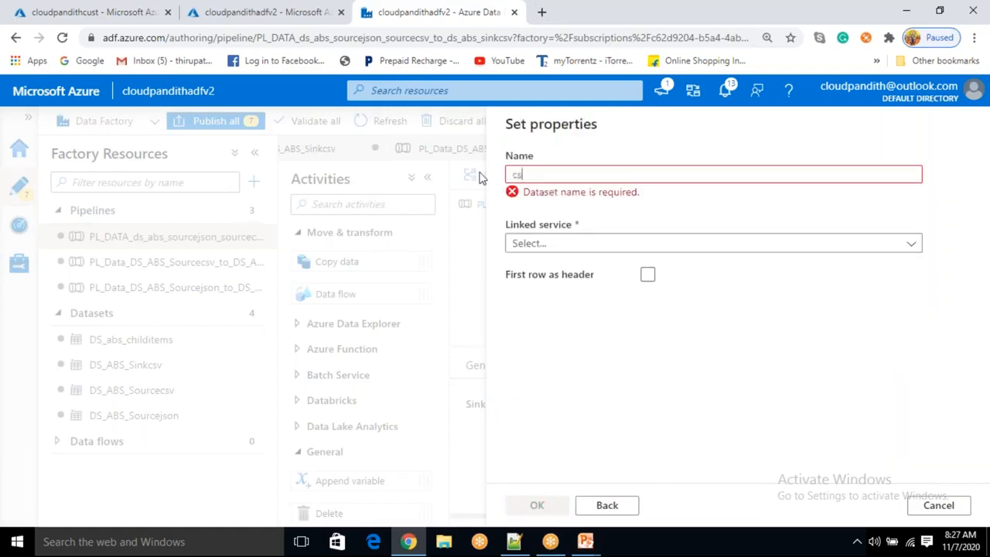
{"action": "key", "text": "BackSpace"}
{"action": "key", "text": "BackSpace"}
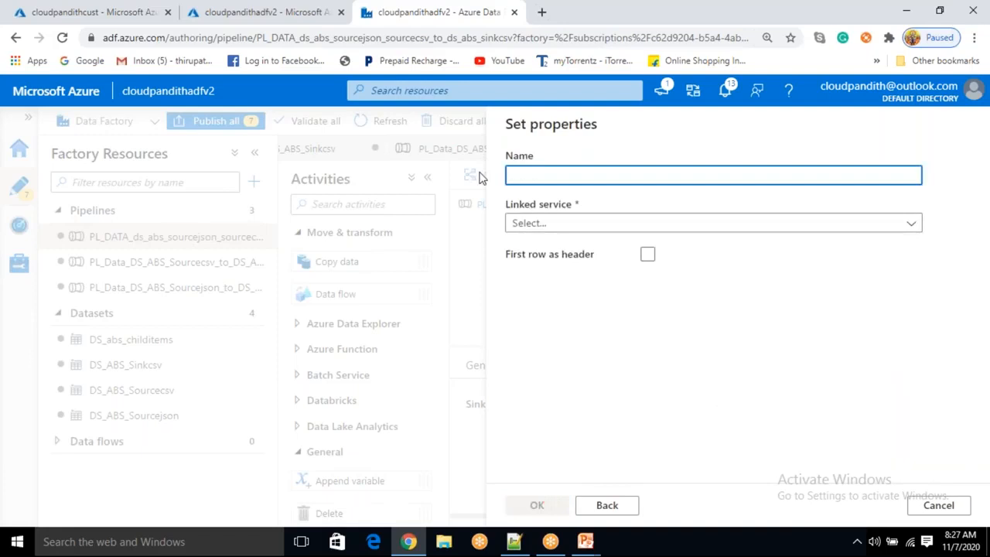
{"action": "type", "text": "DS_ABD"}
{"action": "type", "text": "csvfile"}
{"action": "type", "text": "sinkcsv"}
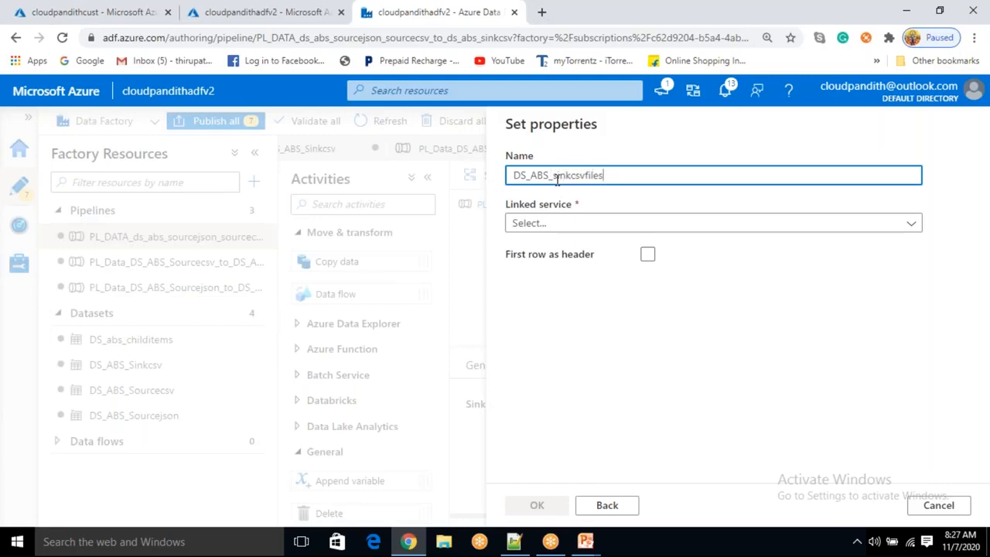
{"action": "type", "text": "_latest"}
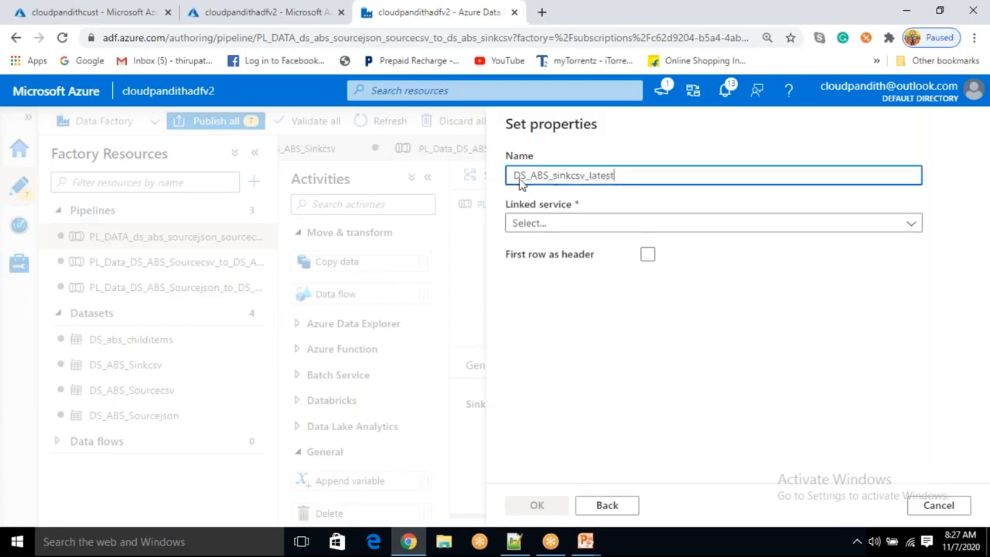
{"action": "left_click", "coordinate": [587, 222]}
{"action": "left_click", "coordinate": [537, 325]}
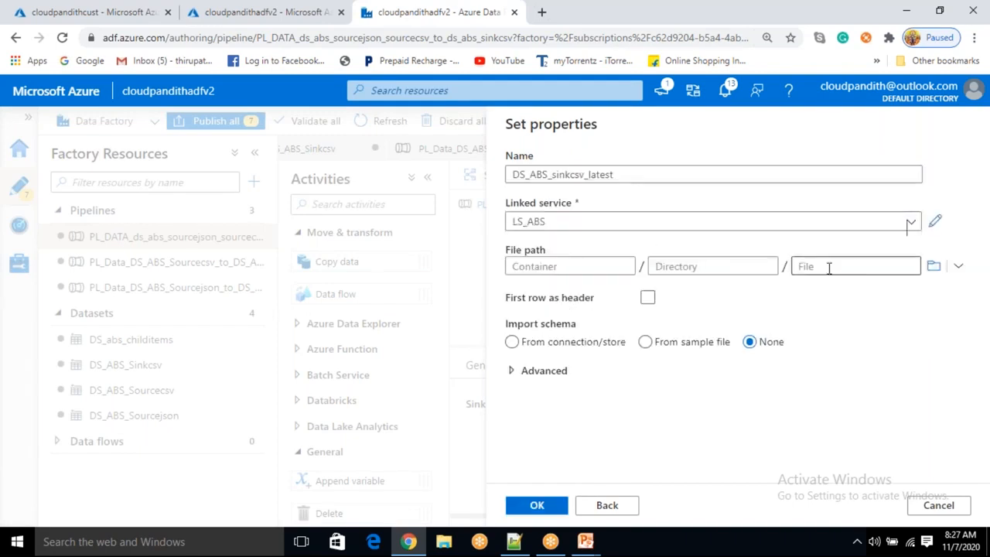
Set the dataset's container to csv, enable first row as header, and create the dataset
{"action": "left_click", "coordinate": [934, 265]}
{"action": "left_click", "coordinate": [583, 219]}
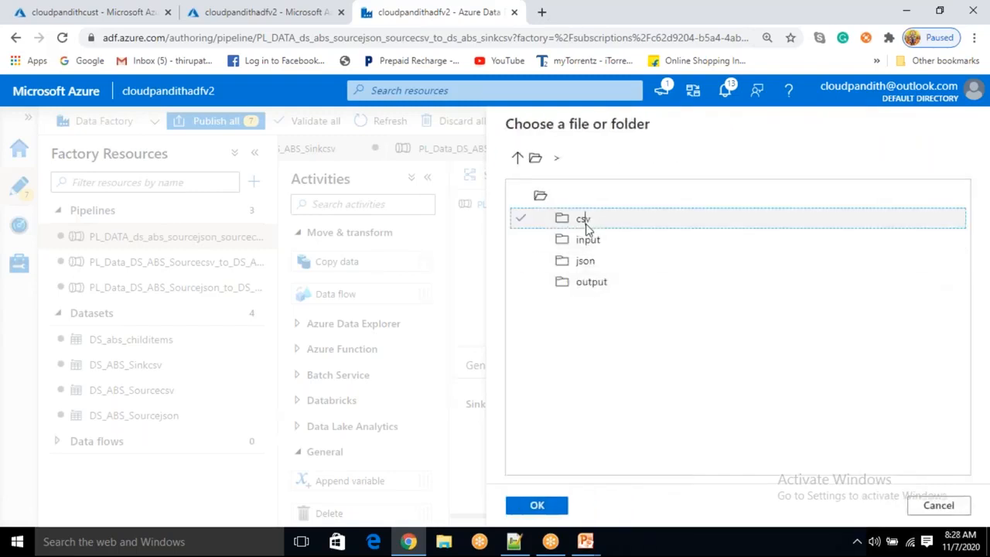
{"action": "left_click", "coordinate": [537, 505]}
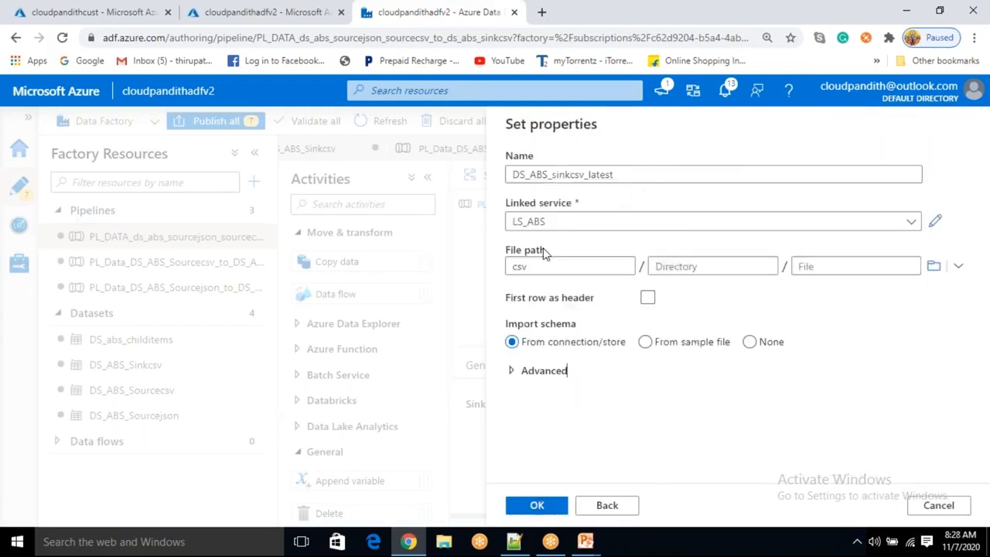
{"action": "left_click", "coordinate": [647, 298]}
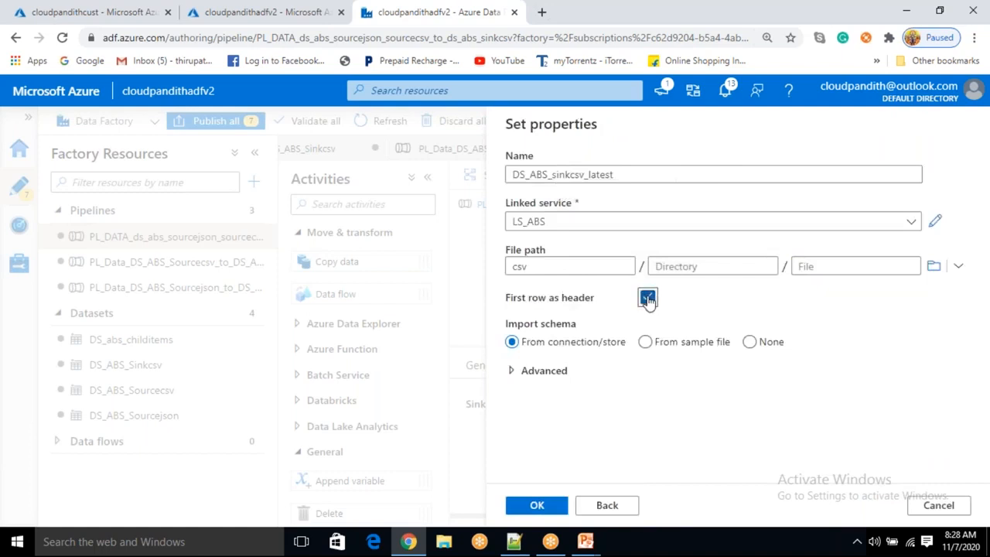
{"action": "left_click", "coordinate": [554, 508]}
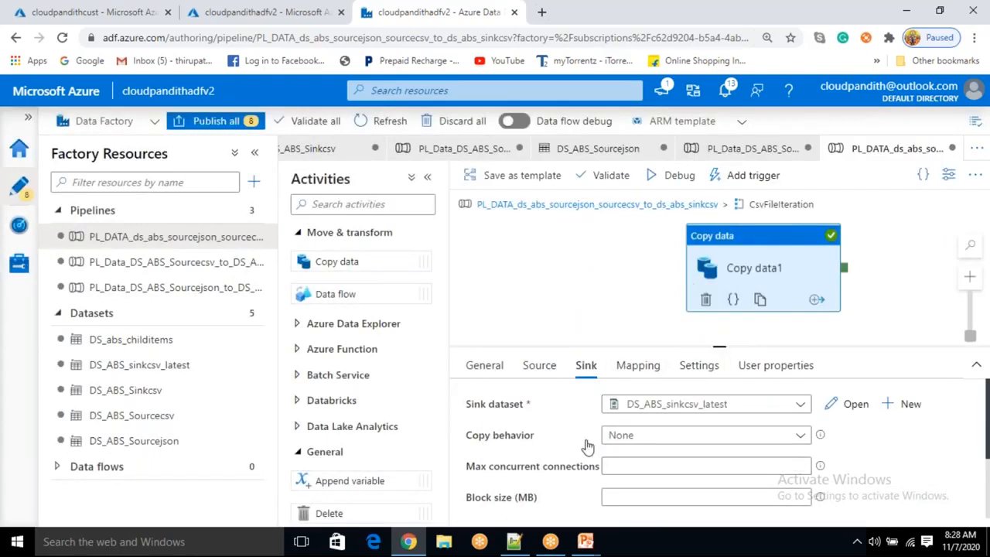
Open the new sink dataset and add a string parameter named sinkfile
{"action": "left_click", "coordinate": [851, 410]}
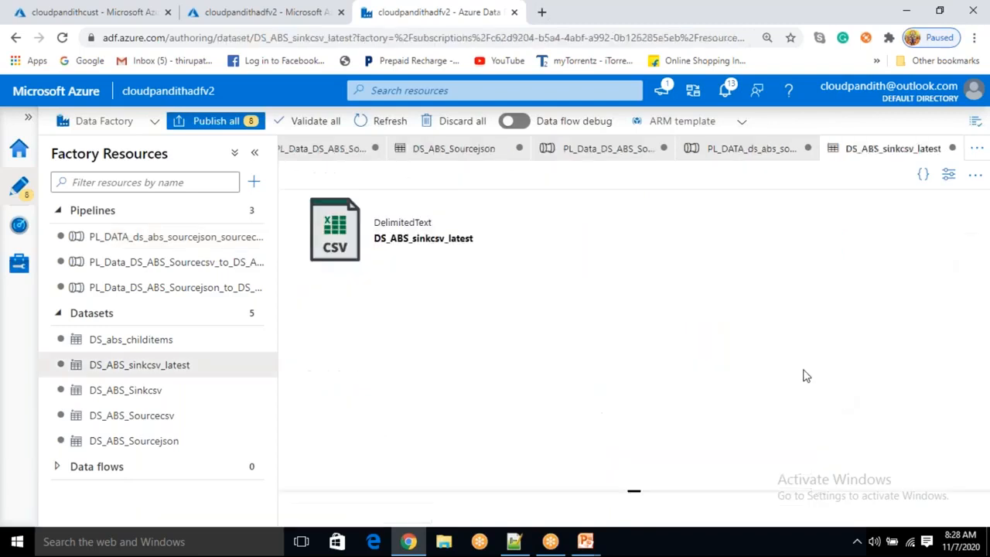
{"action": "left_click", "coordinate": [456, 213]}
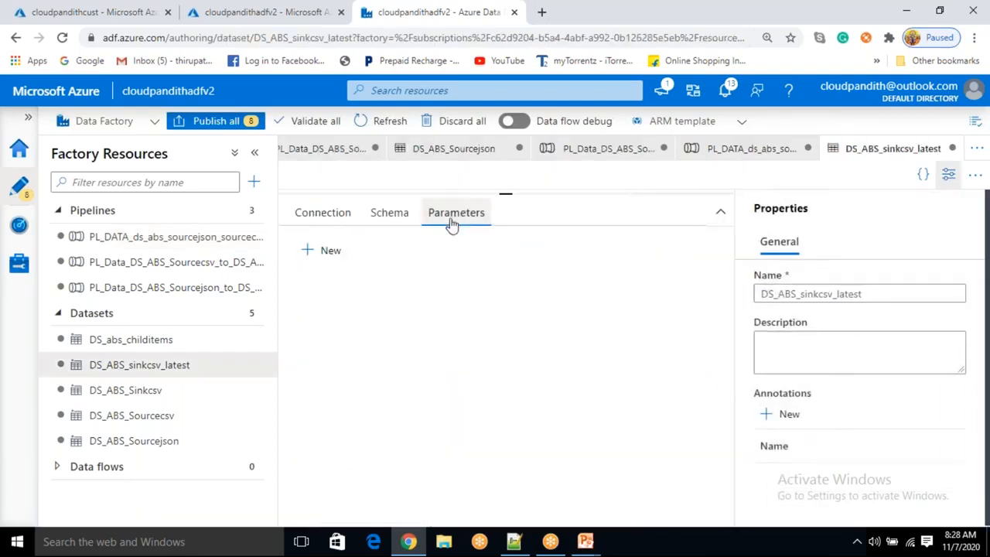
{"action": "left_click", "coordinate": [332, 252]}
{"action": "left_click", "coordinate": [373, 315]}
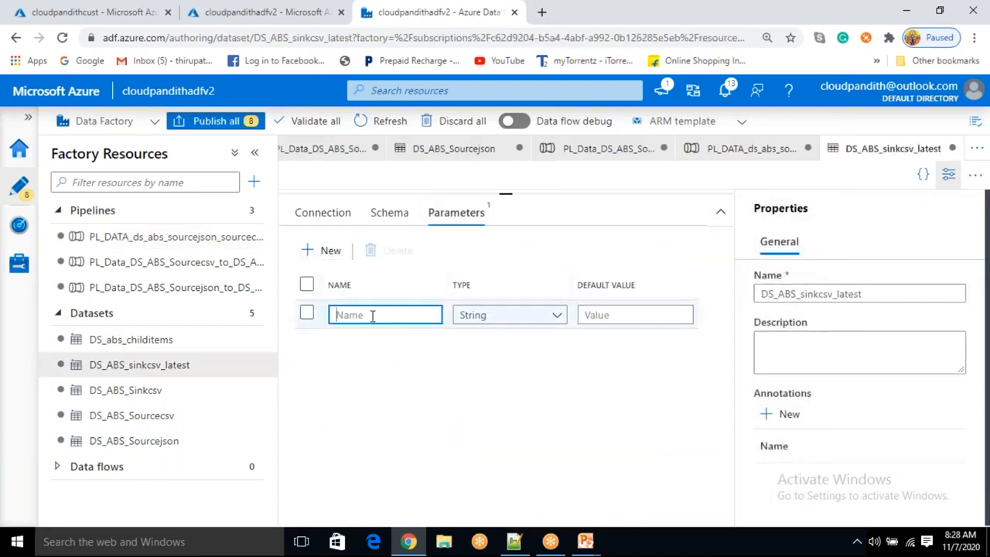
{"action": "type", "text": "sinkfile"}
{"action": "left_click", "coordinate": [311, 213]}
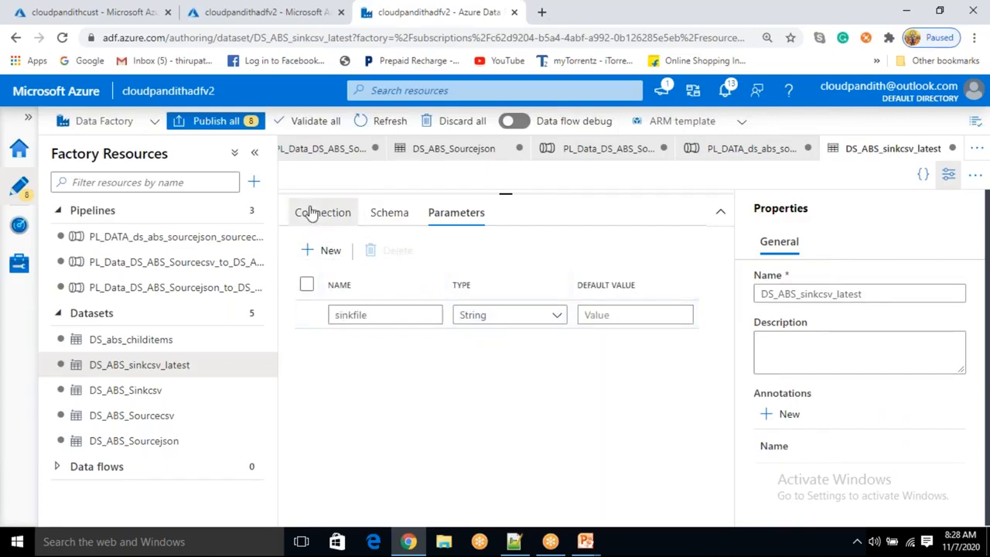
{"action": "left_click", "coordinate": [705, 301]}
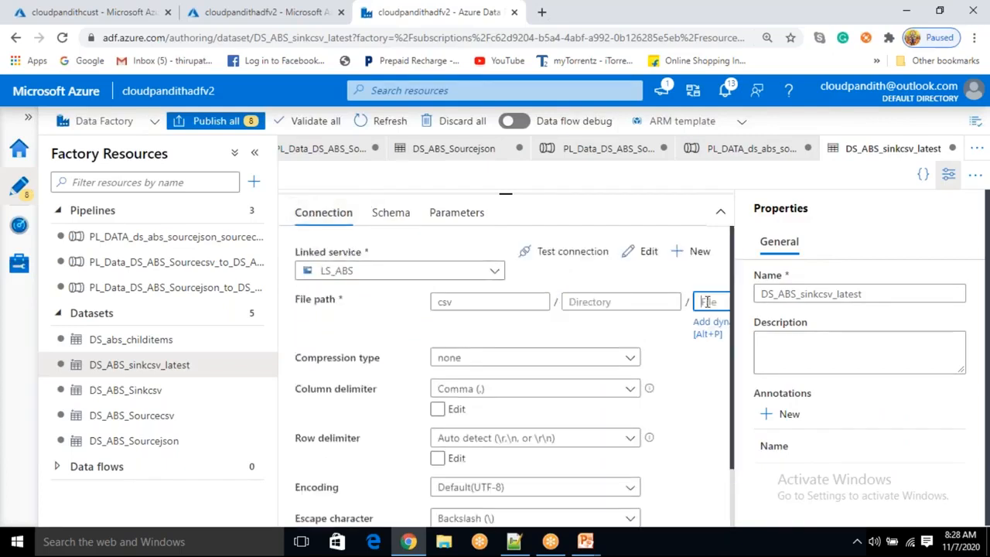
{"action": "left_click", "coordinate": [713, 328]}
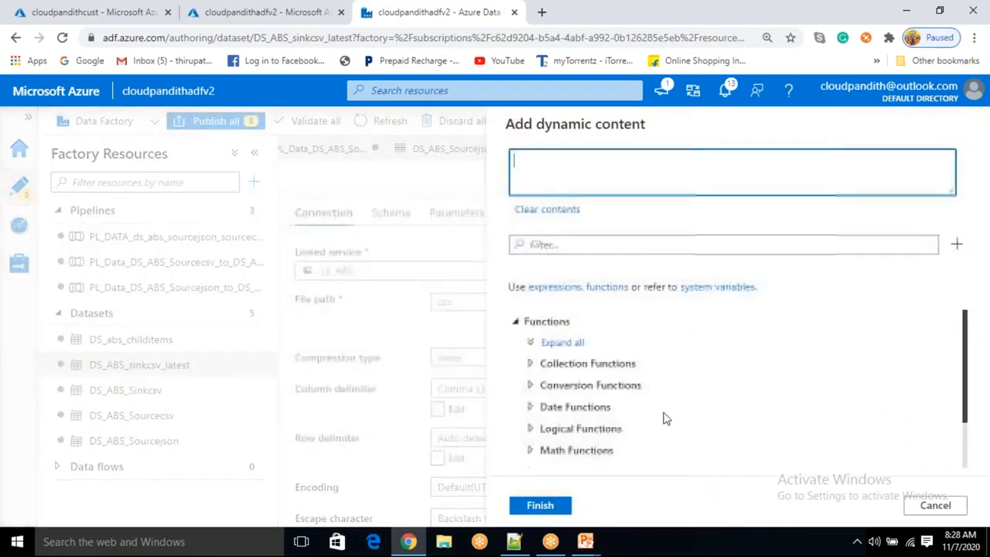
{"action": "scroll", "coordinate": [663, 419], "scroll_direction": "down", "scroll_amount": 2}
{"action": "left_click", "coordinate": [580, 464]}
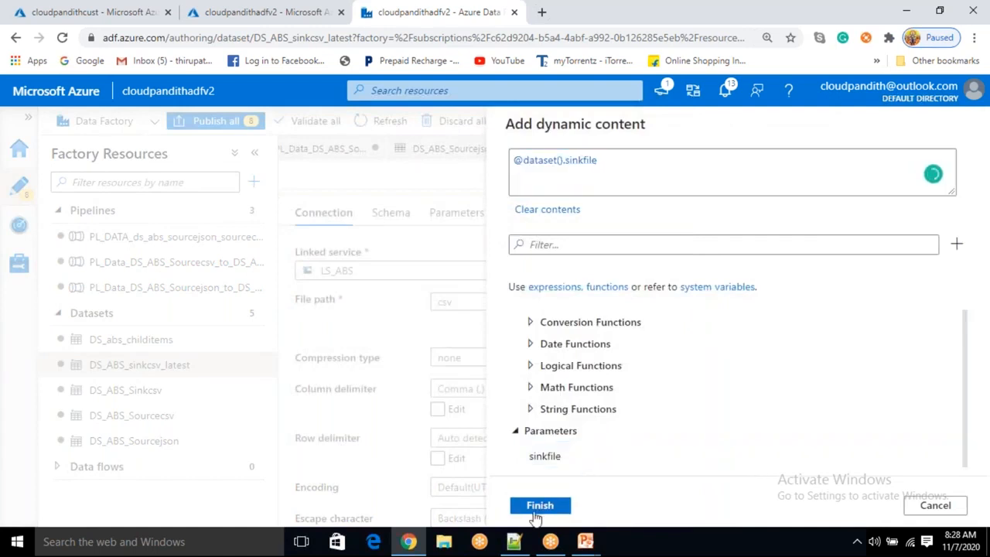
{"action": "left_click", "coordinate": [535, 513]}
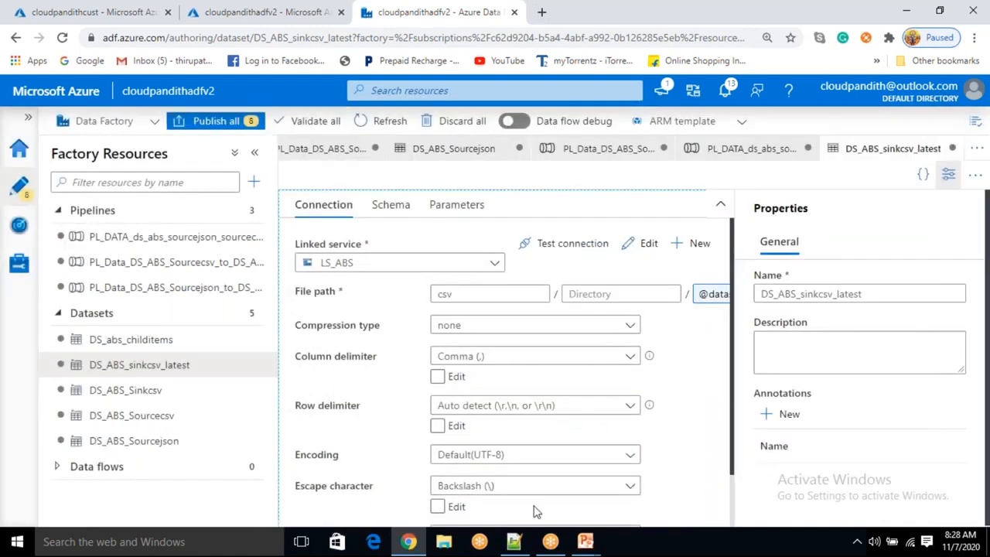
{"action": "left_click", "coordinate": [948, 174]}
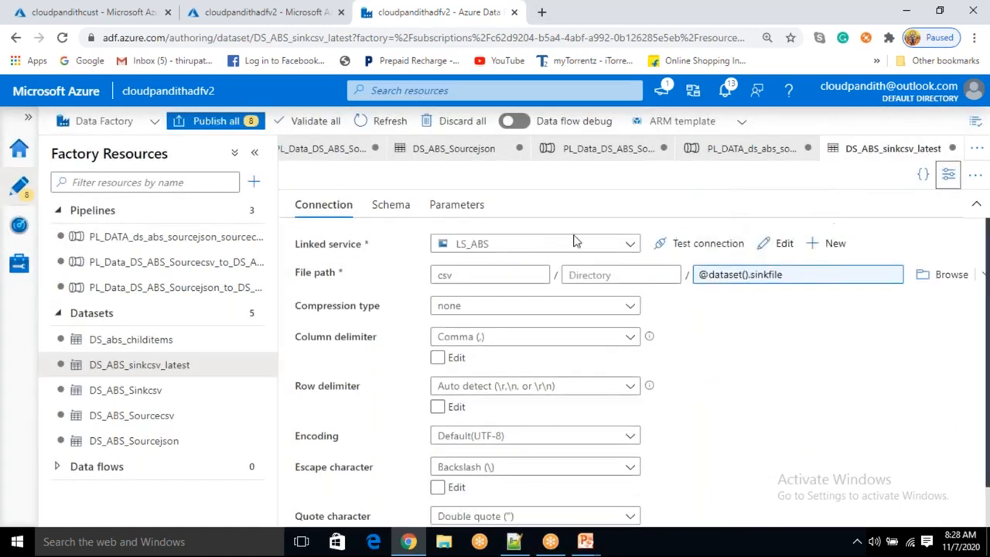
Return to the pipeline and review the copy activity's source dataset properties
{"action": "left_click", "coordinate": [210, 237]}
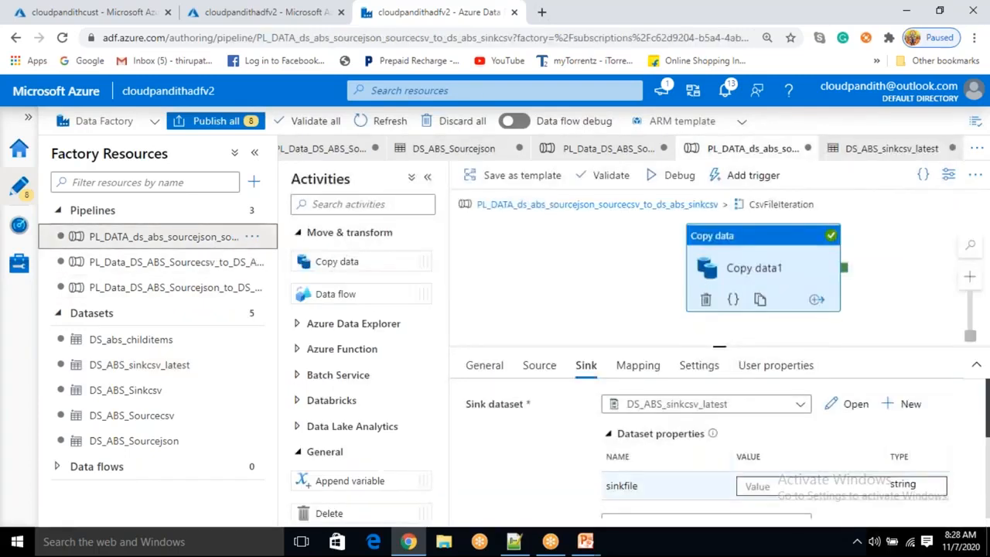
{"action": "left_click", "coordinate": [539, 366]}
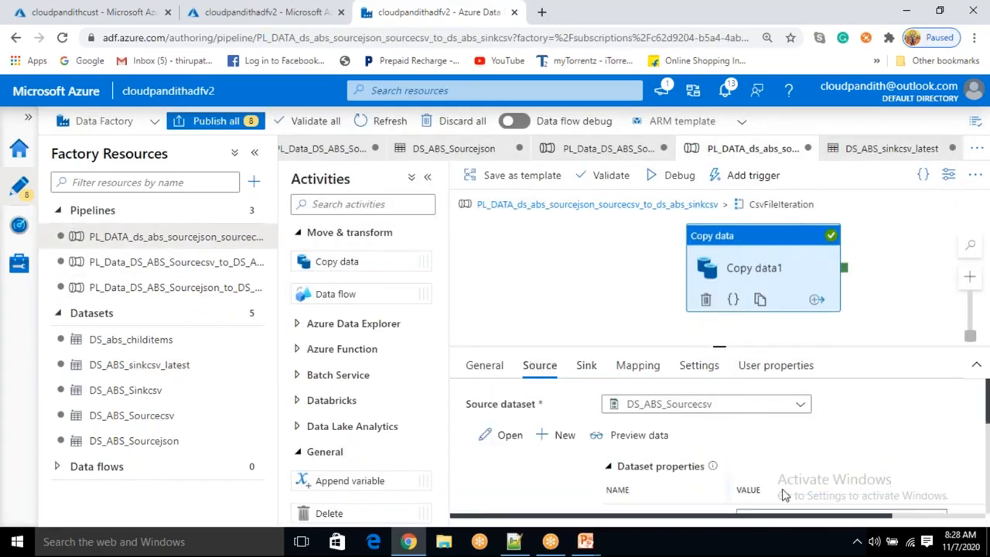
{"action": "scroll", "coordinate": [729, 466], "scroll_direction": "down", "scroll_amount": 2}
{"action": "scroll", "coordinate": [715, 426], "scroll_direction": "up", "scroll_amount": 1}
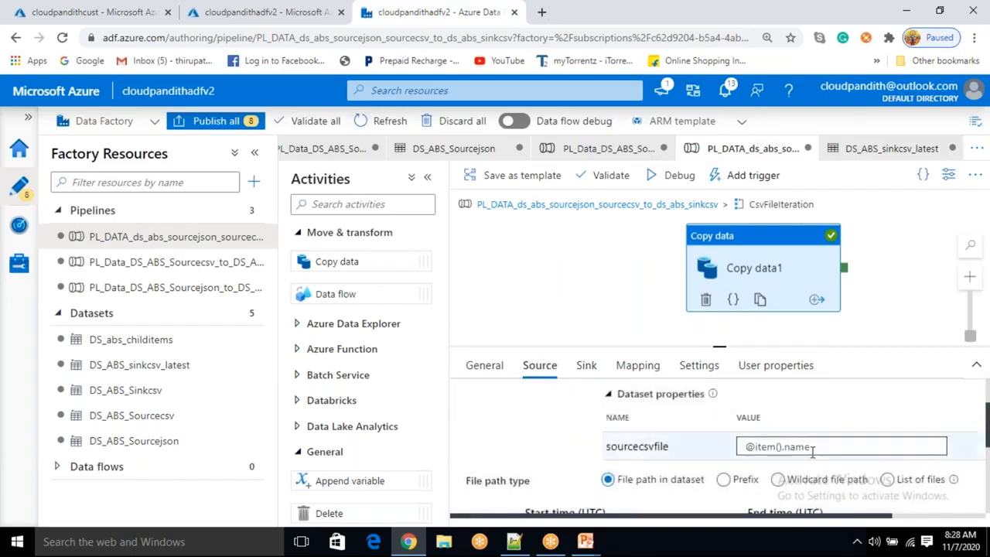
{"action": "double_click", "coordinate": [799, 446]}
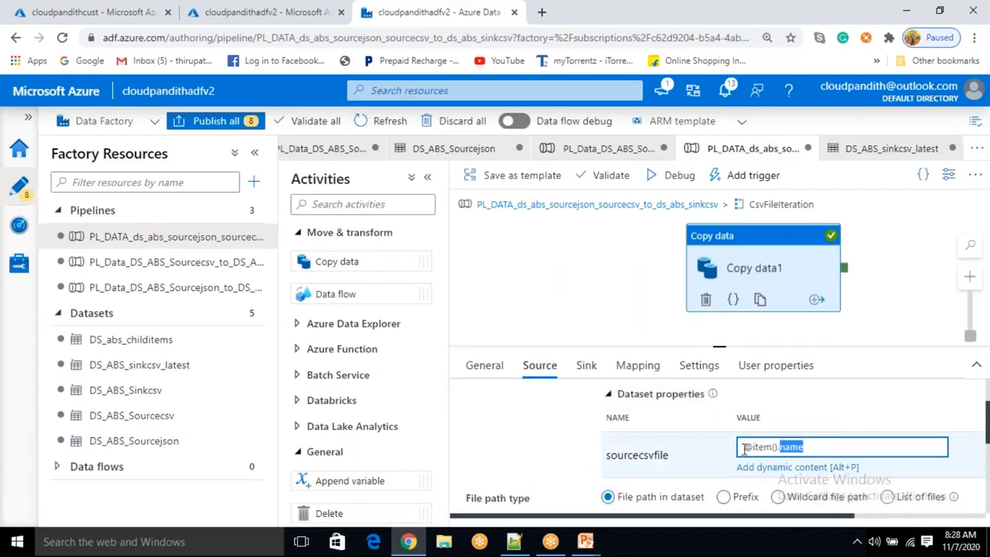
{"action": "left_click", "coordinate": [586, 368]}
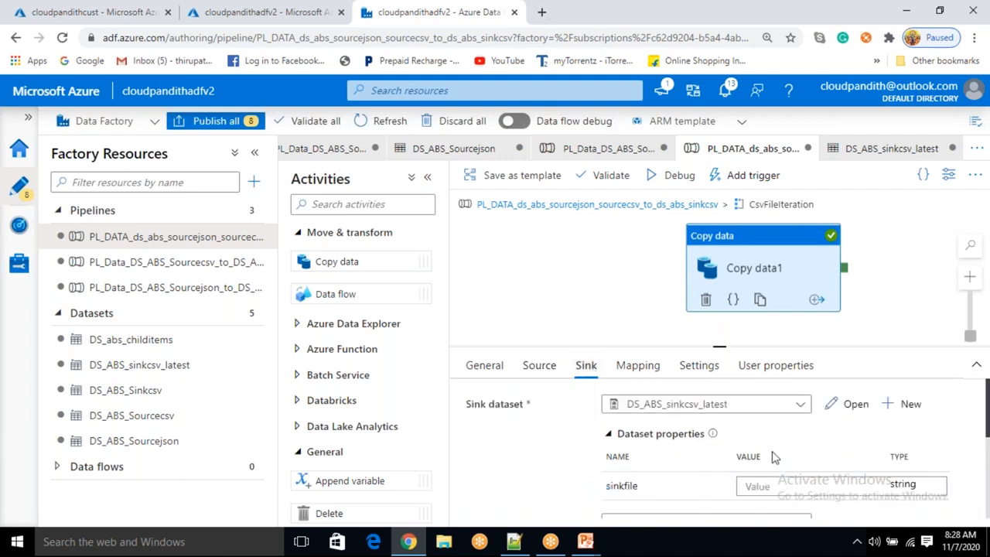
{"action": "left_click", "coordinate": [772, 486]}
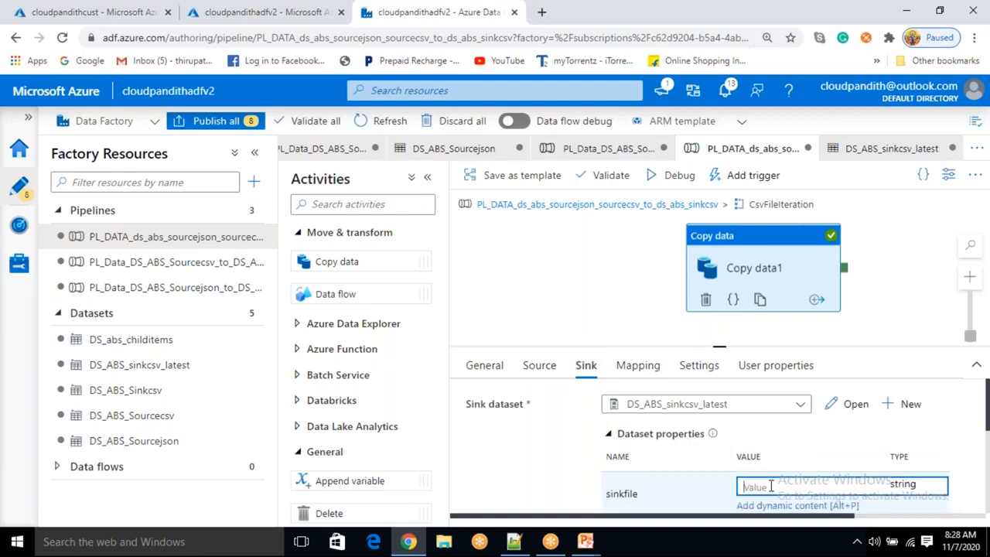
{"action": "type", "text": "@item().s"}
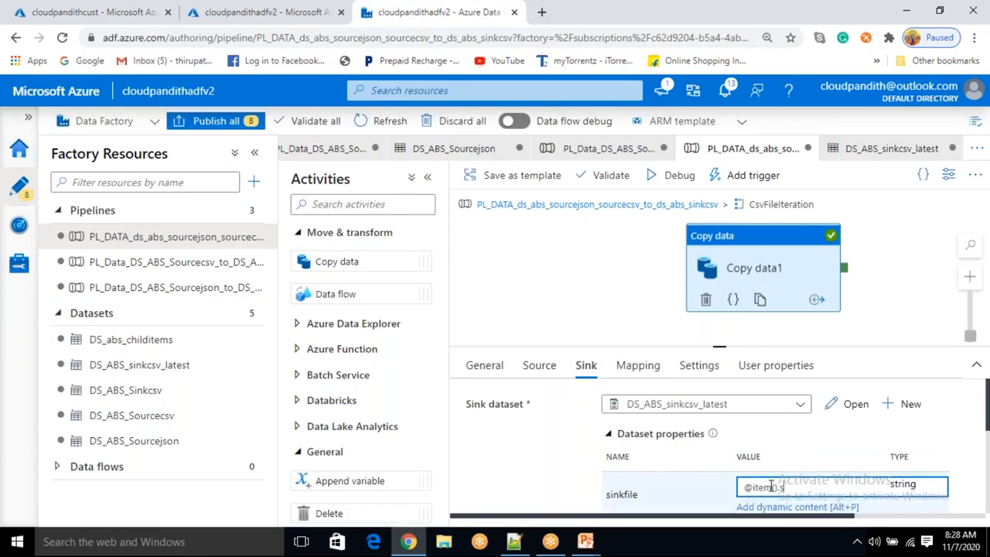
{"action": "key", "text": "BackSpace"}
{"action": "type", "text": "name"}
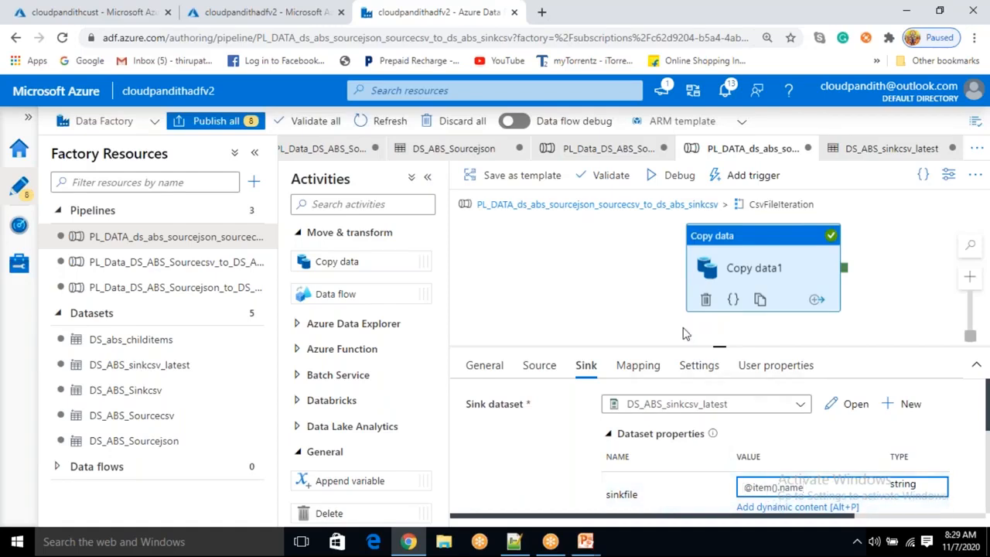
Open the copy activity inside the JsonFileIteration loop and start a new Azure Blob Storage sink dataset in Json format
{"action": "left_click", "coordinate": [687, 214]}
{"action": "left_click", "coordinate": [735, 280]}
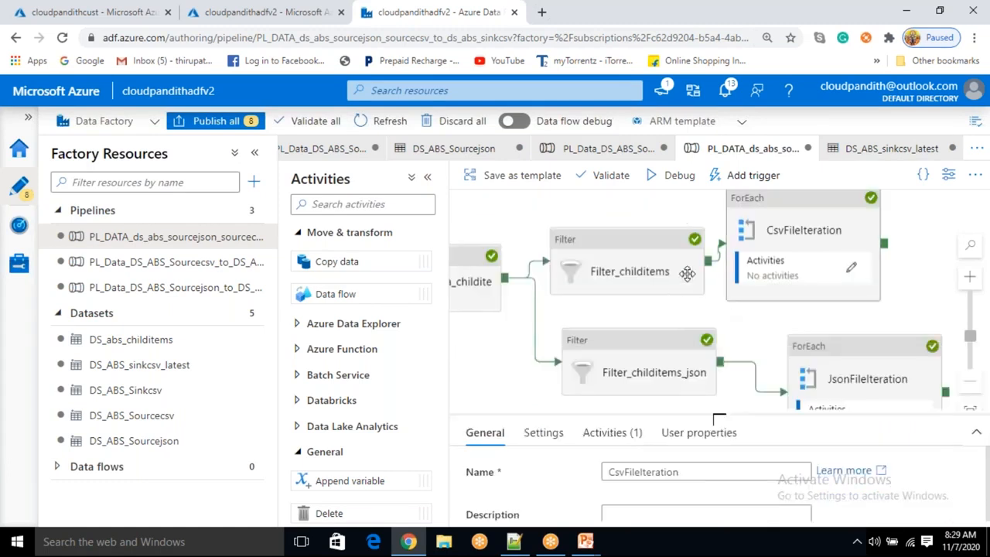
{"action": "left_click", "coordinate": [805, 316]}
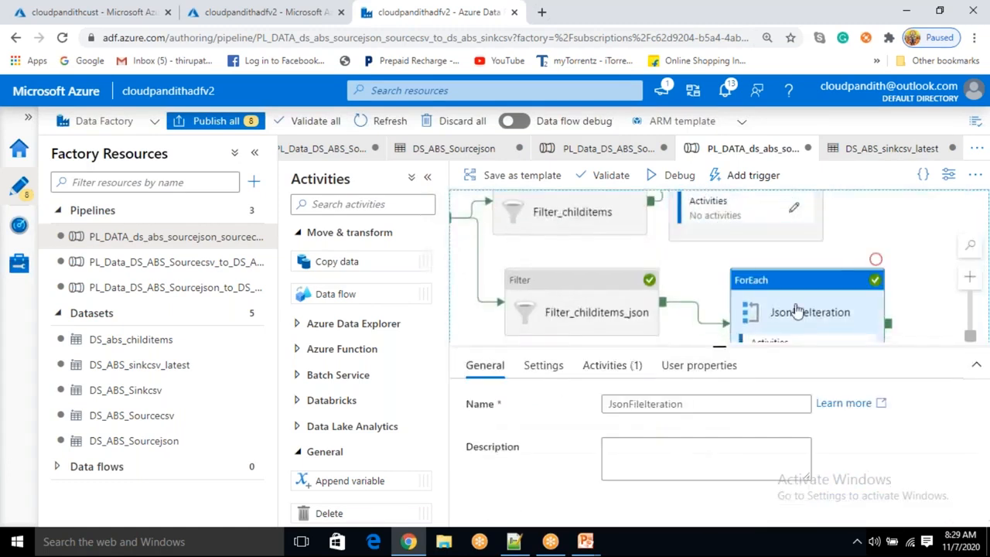
{"action": "left_click", "coordinate": [611, 369]}
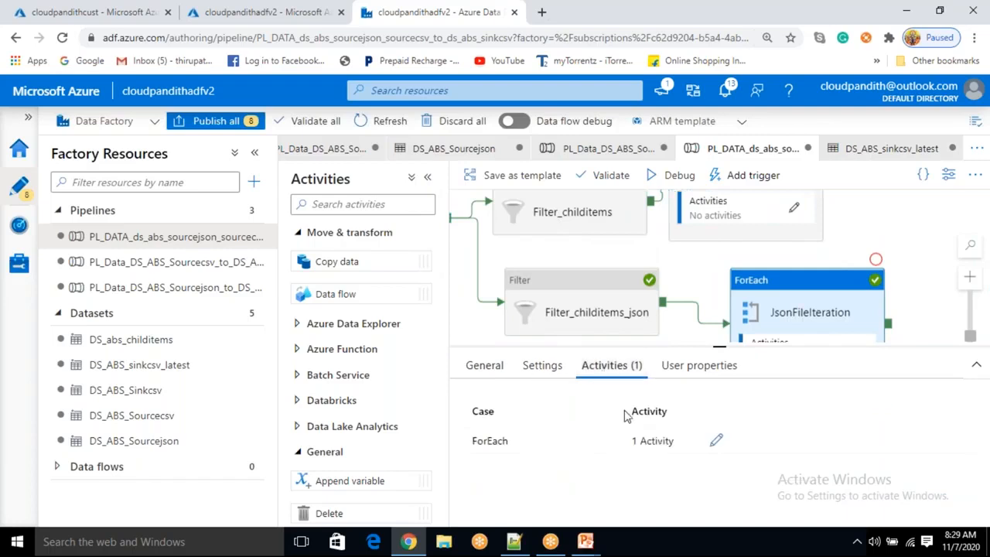
{"action": "left_click", "coordinate": [713, 441]}
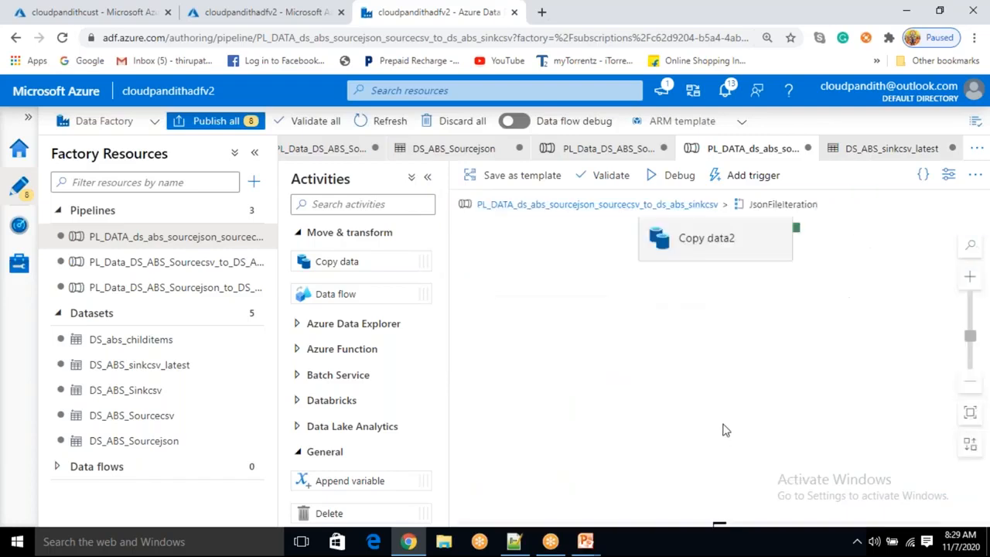
{"action": "left_click", "coordinate": [721, 250]}
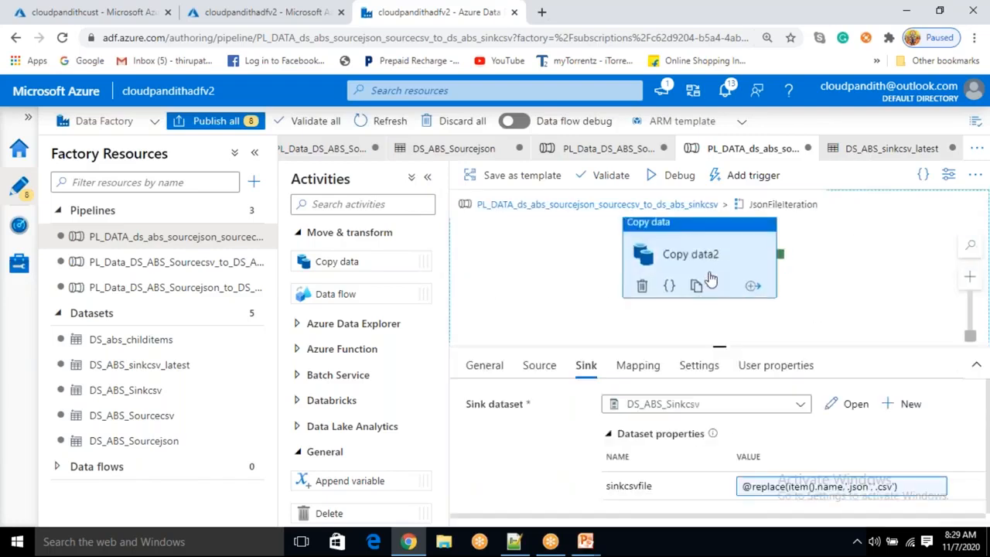
{"action": "left_click", "coordinate": [910, 408]}
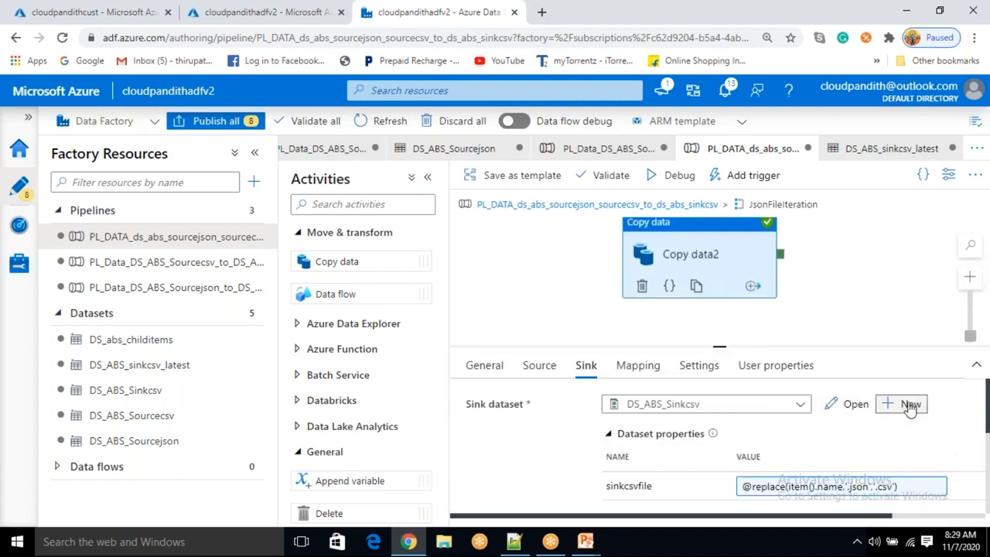
{"action": "left_click", "coordinate": [594, 387]}
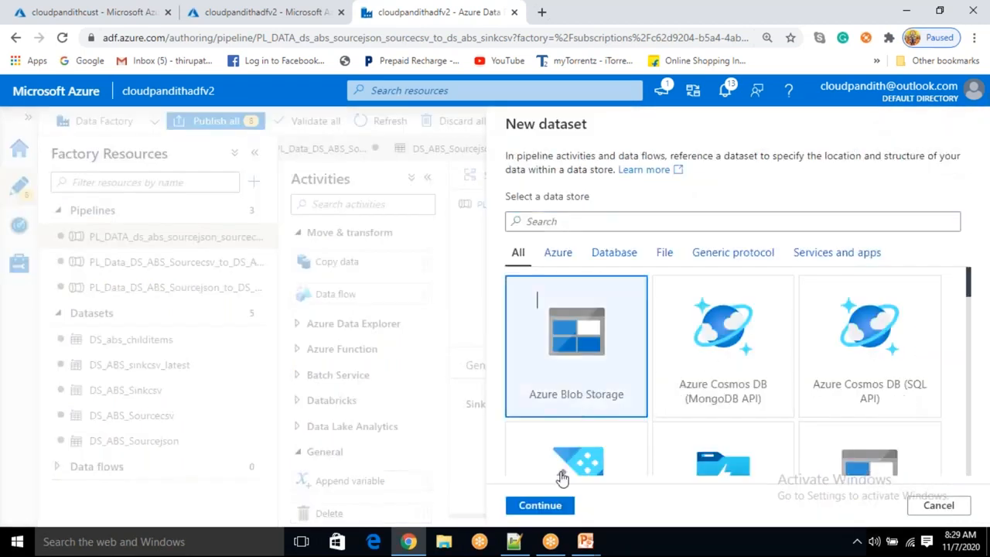
{"action": "left_click", "coordinate": [540, 507]}
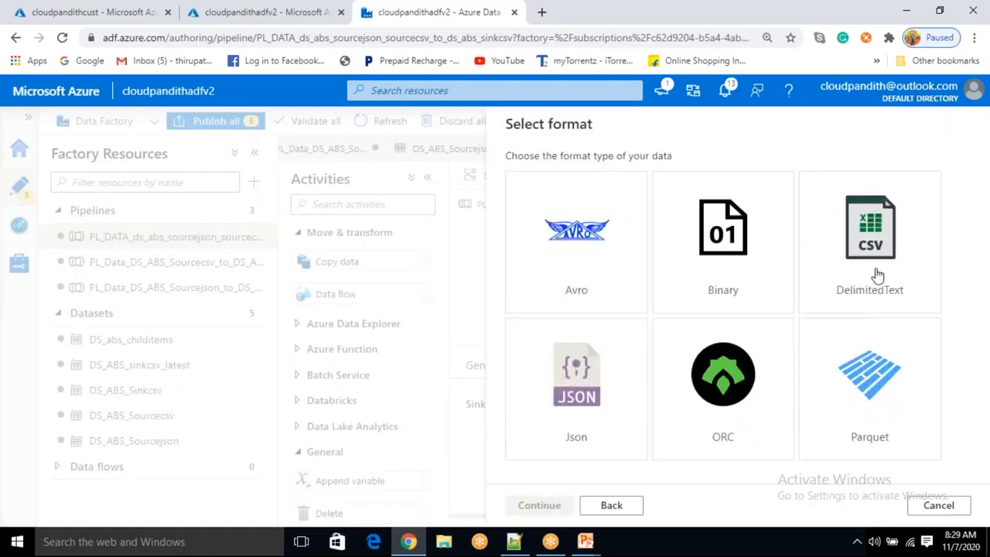
{"action": "left_click", "coordinate": [567, 397]}
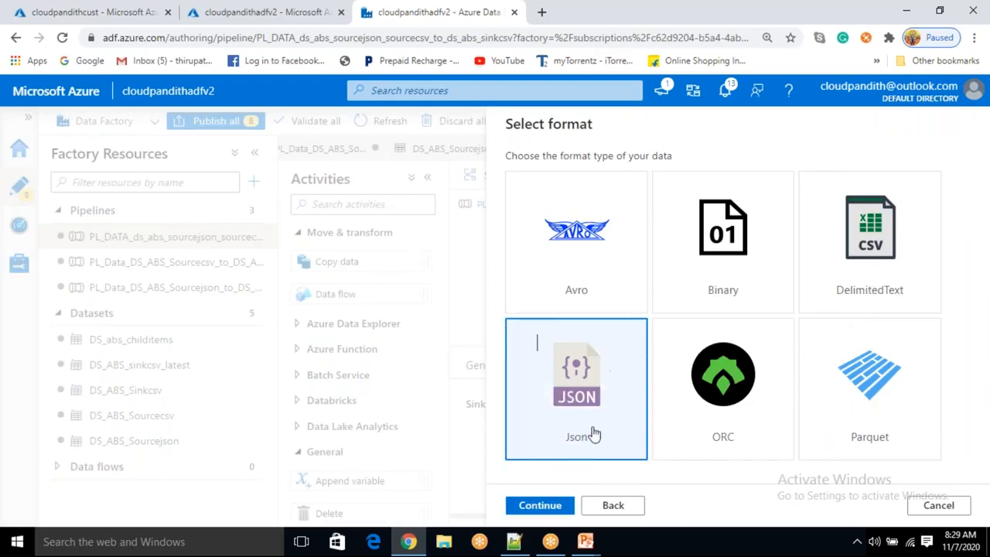
{"action": "left_click", "coordinate": [553, 508]}
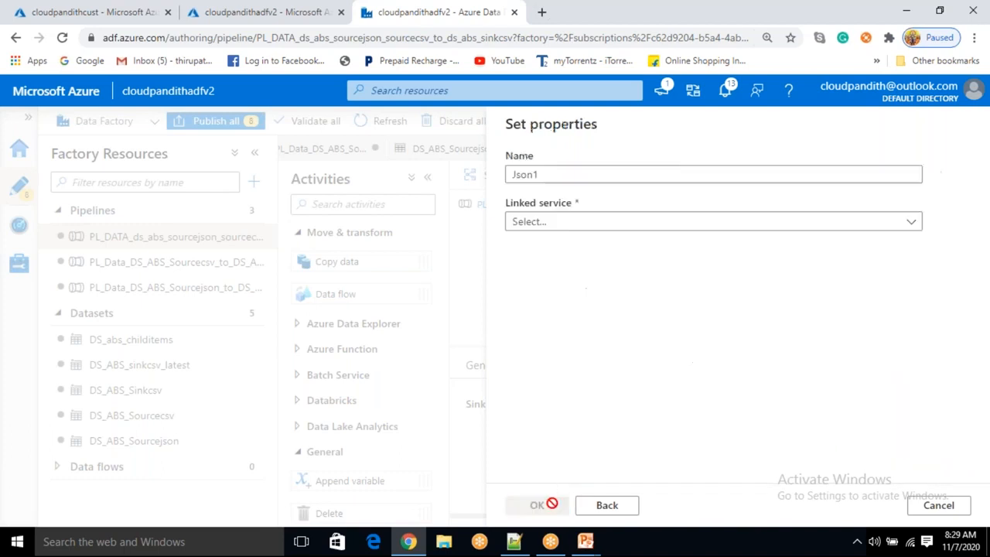
Name the dataset DS_ABS_Sinkjson_latest, link it to LS_ABS, set its container to json, and create it
{"action": "left_click_drag", "start_coordinate": [581, 177], "coordinate": [477, 186]}
{"action": "key", "text": "BackSpace"}
{"action": "type", "text": "DS_ABS_Sinkj"}
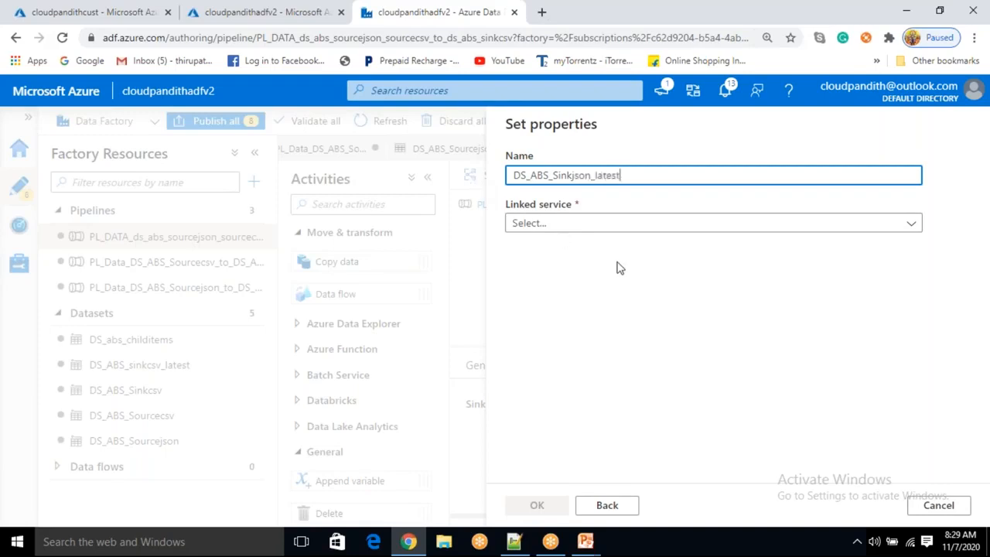
{"action": "left_click", "coordinate": [623, 229]}
{"action": "left_click", "coordinate": [588, 325]}
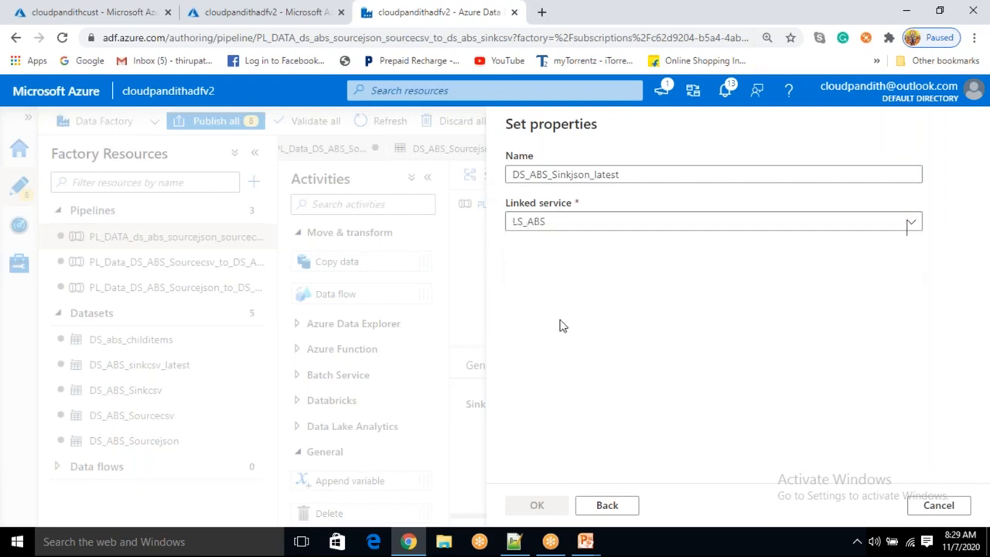
{"action": "left_click", "coordinate": [933, 265]}
{"action": "left_click", "coordinate": [572, 263]}
{"action": "left_click", "coordinate": [577, 267]}
{"action": "left_click", "coordinate": [537, 505]}
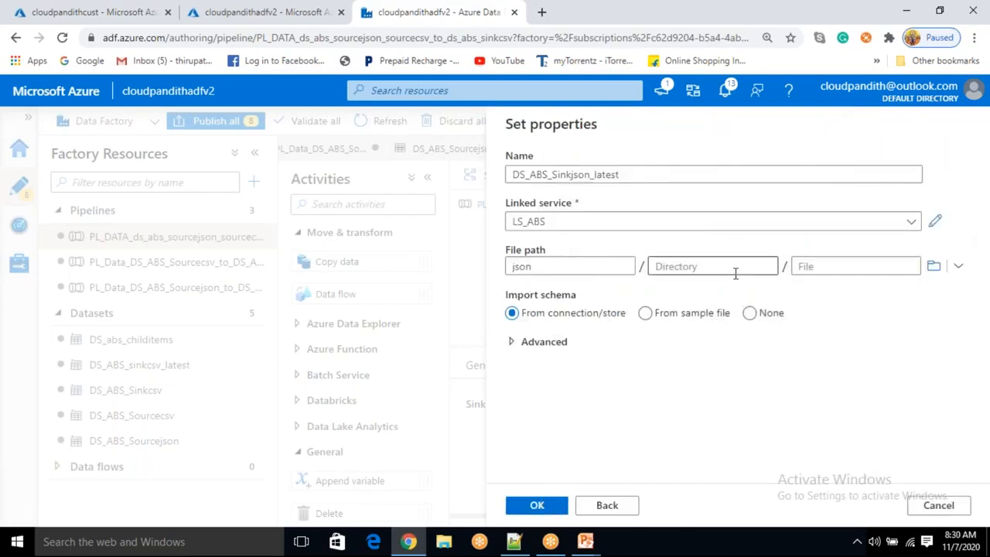
{"action": "left_click", "coordinate": [550, 505]}
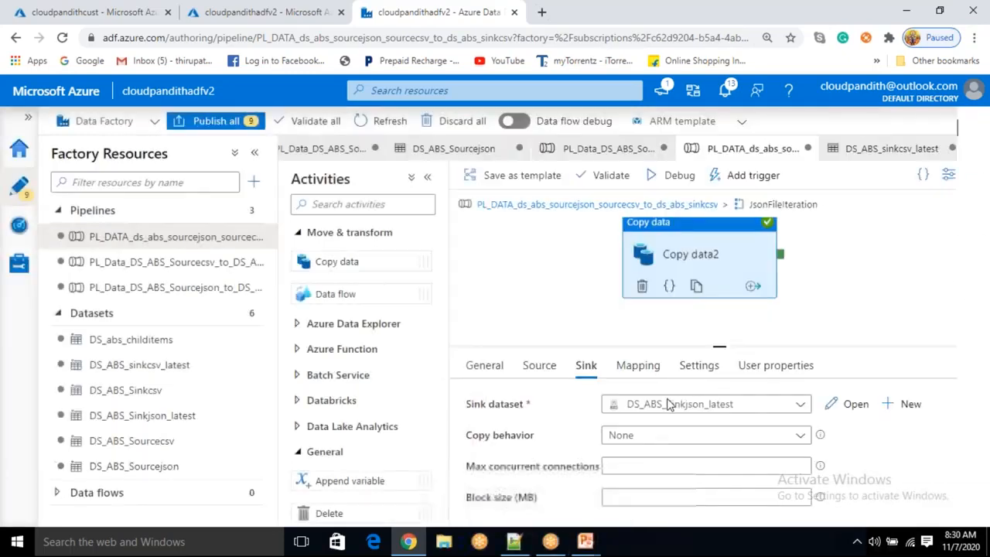
Open the new sink dataset and add a string parameter named sinkjsonfile
{"action": "left_click", "coordinate": [854, 409]}
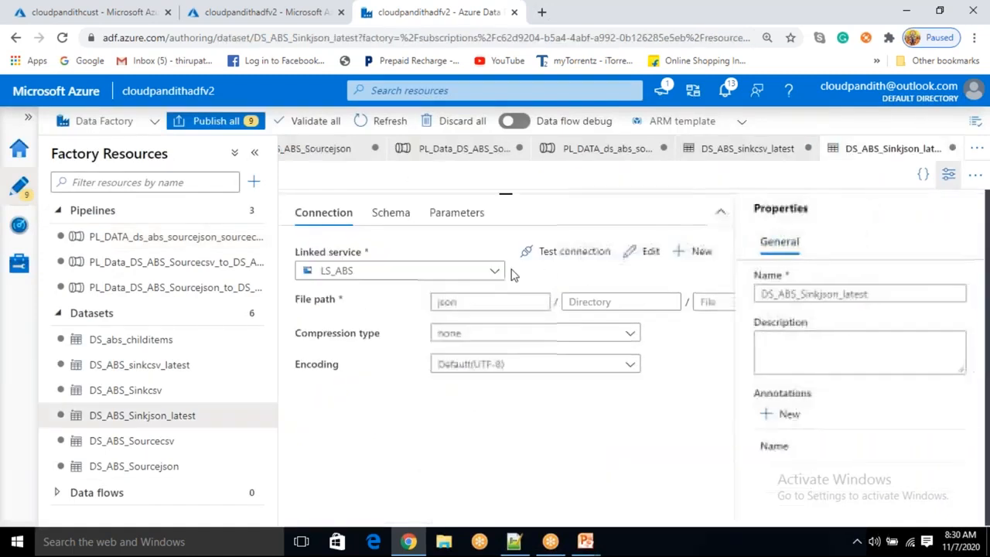
{"action": "left_click", "coordinate": [457, 213]}
{"action": "left_click", "coordinate": [325, 255]}
{"action": "left_click", "coordinate": [362, 314]}
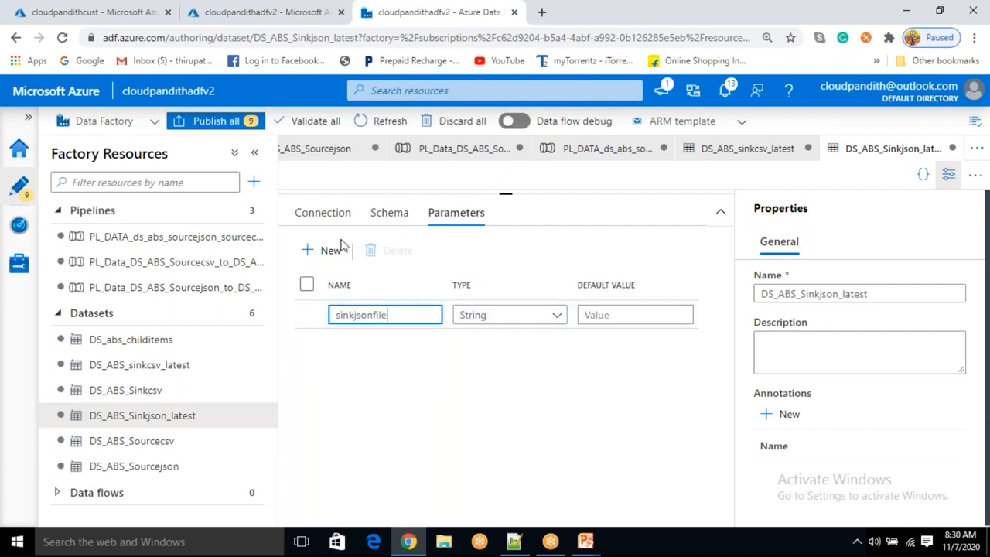
Set the dataset's file name to the dynamic content referencing the sinkjsonfile parameter
{"action": "left_click", "coordinate": [347, 210]}
{"action": "left_click", "coordinate": [709, 303]}
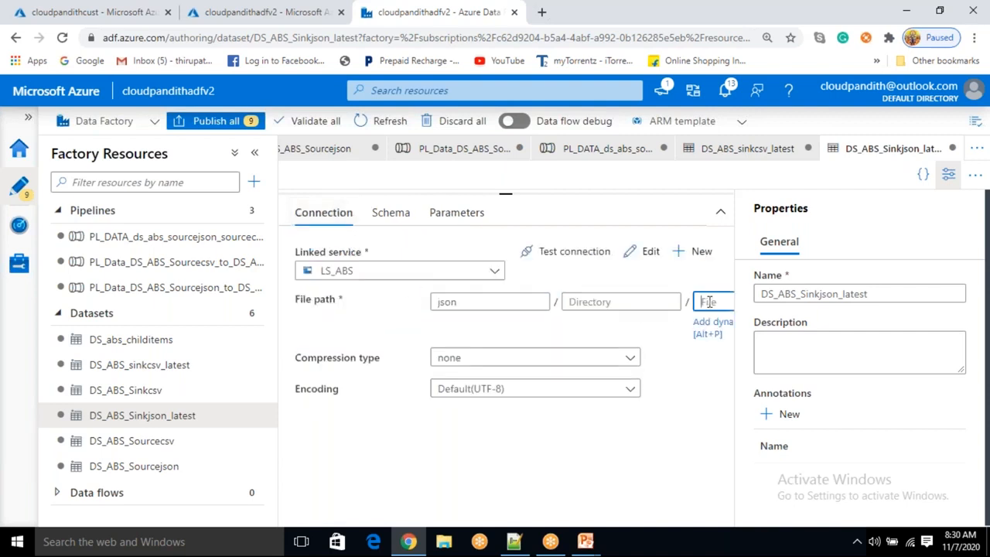
{"action": "left_click", "coordinate": [707, 328]}
{"action": "scroll", "coordinate": [762, 394], "scroll_direction": "down", "scroll_amount": 2}
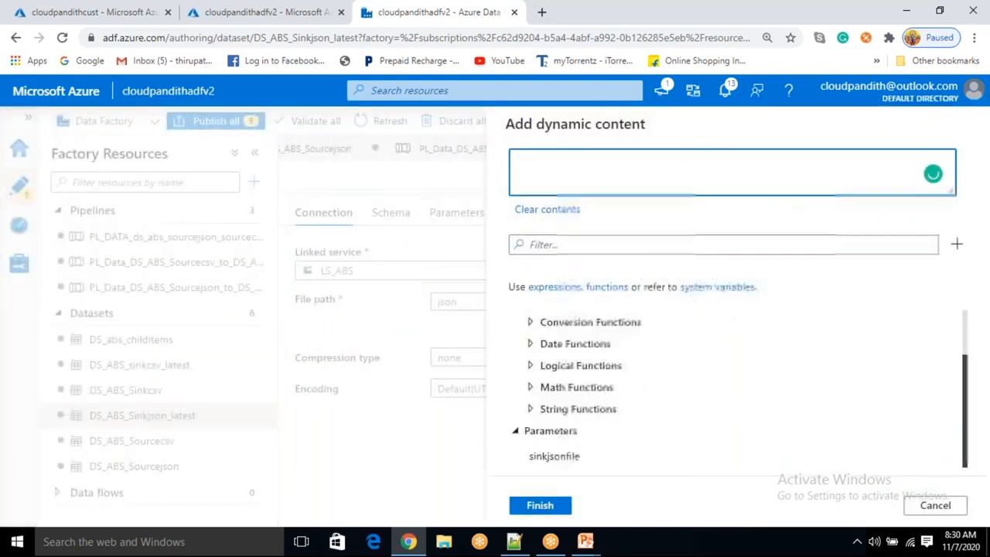
{"action": "left_click", "coordinate": [586, 454]}
{"action": "left_click", "coordinate": [540, 506]}
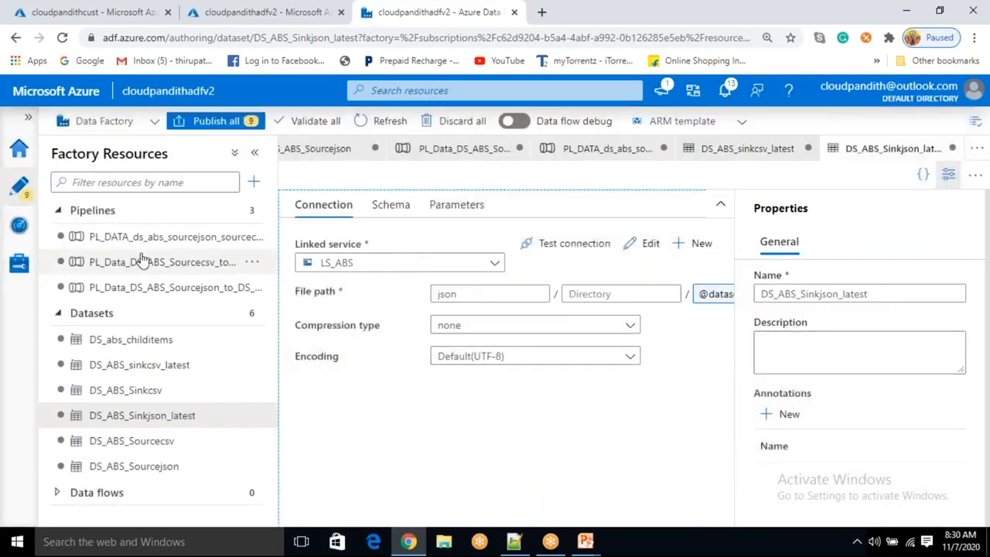
{"action": "left_click", "coordinate": [68, 237]}
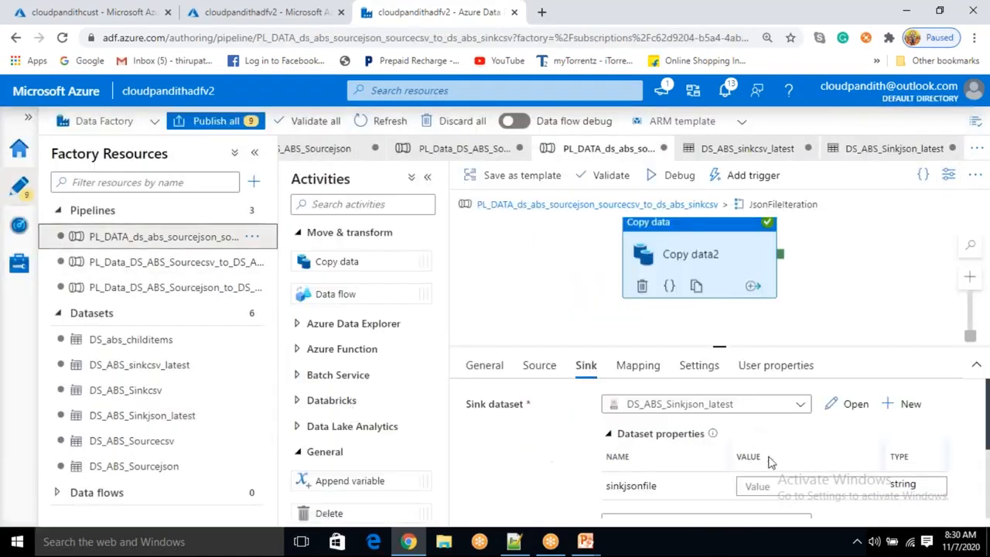
{"action": "left_click", "coordinate": [764, 487]}
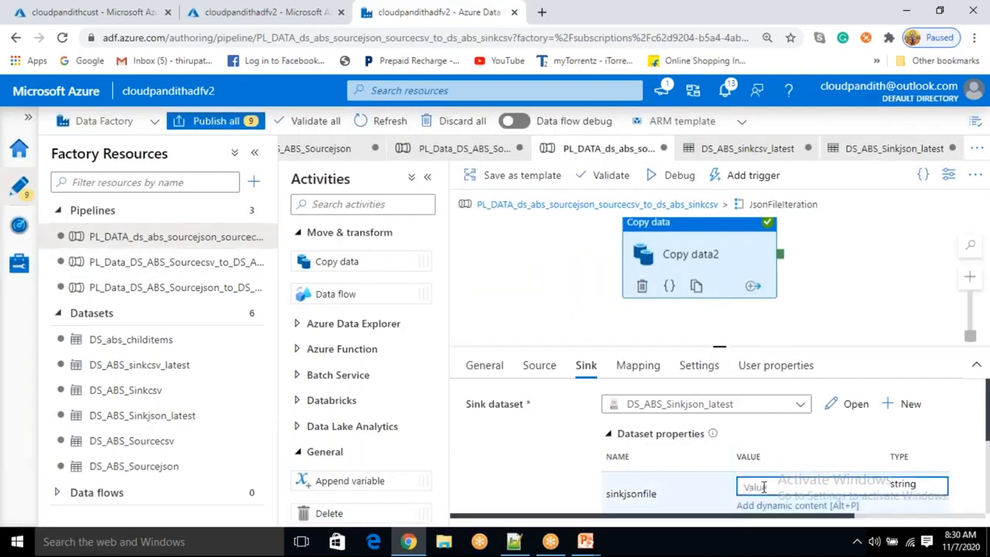
{"action": "type", "text": "@item"}
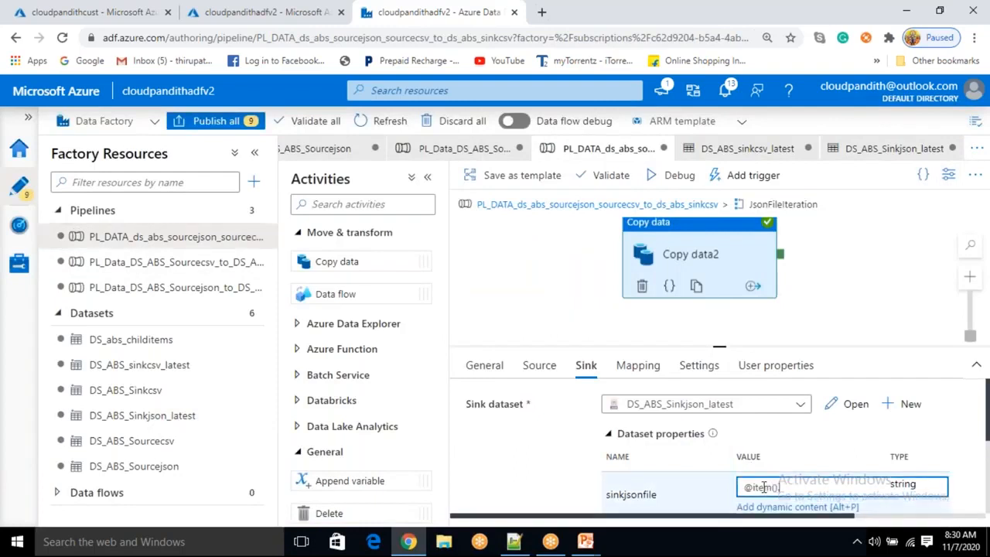
{"action": "type", "text": "().name"}
{"action": "left_click", "coordinate": [735, 28]}
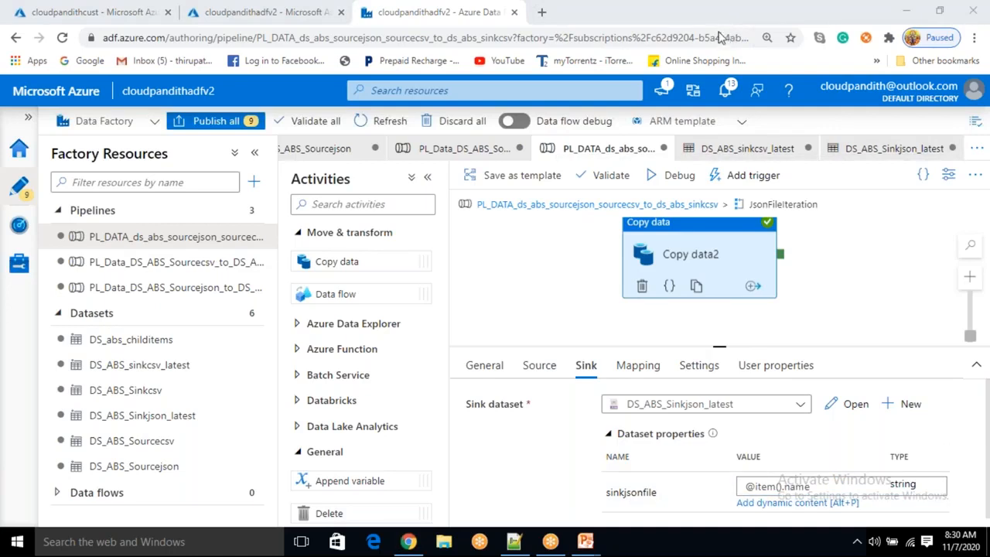
Debug the pipeline and refresh the run output to monitor the activity statuses
{"action": "left_click", "coordinate": [684, 179]}
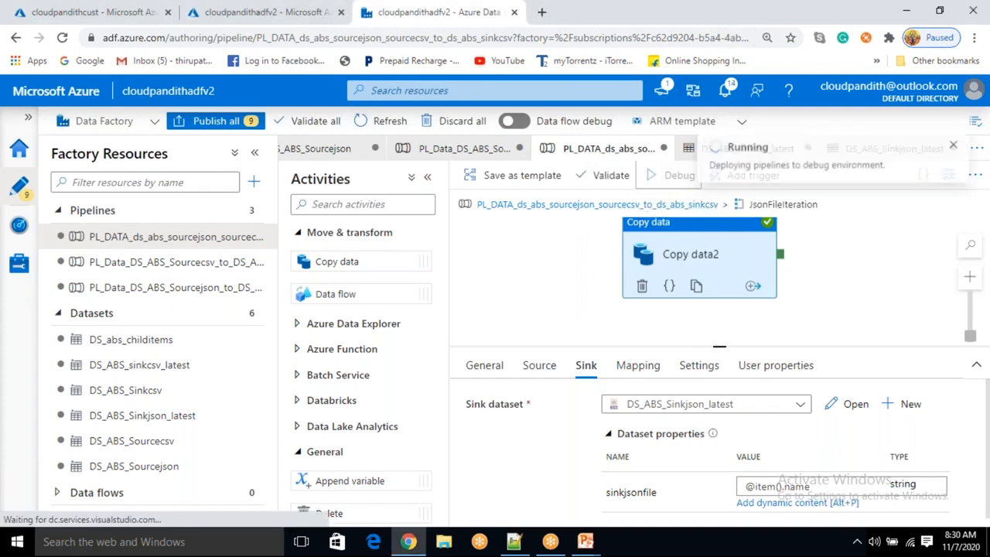
{"action": "left_click", "coordinate": [91, 12]}
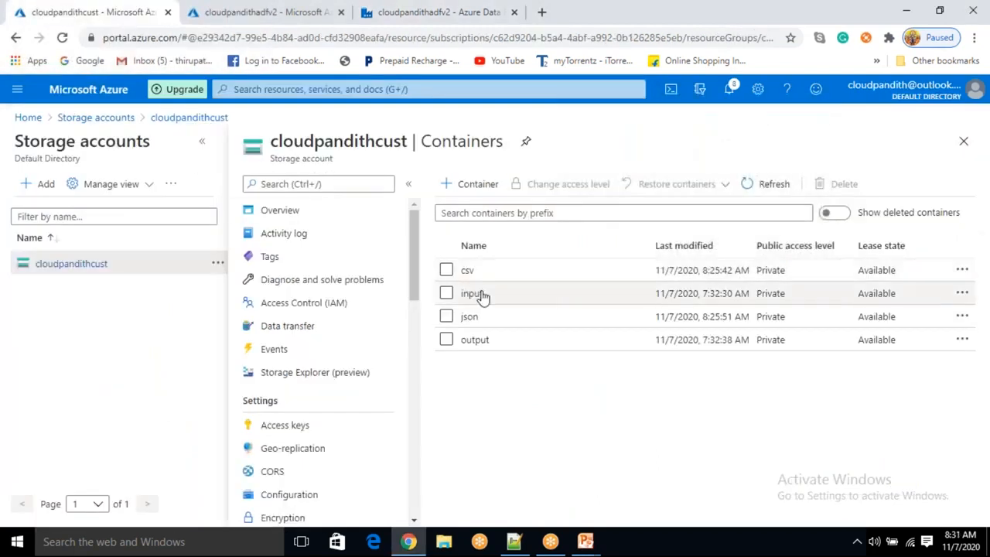
{"action": "left_click", "coordinate": [412, 19]}
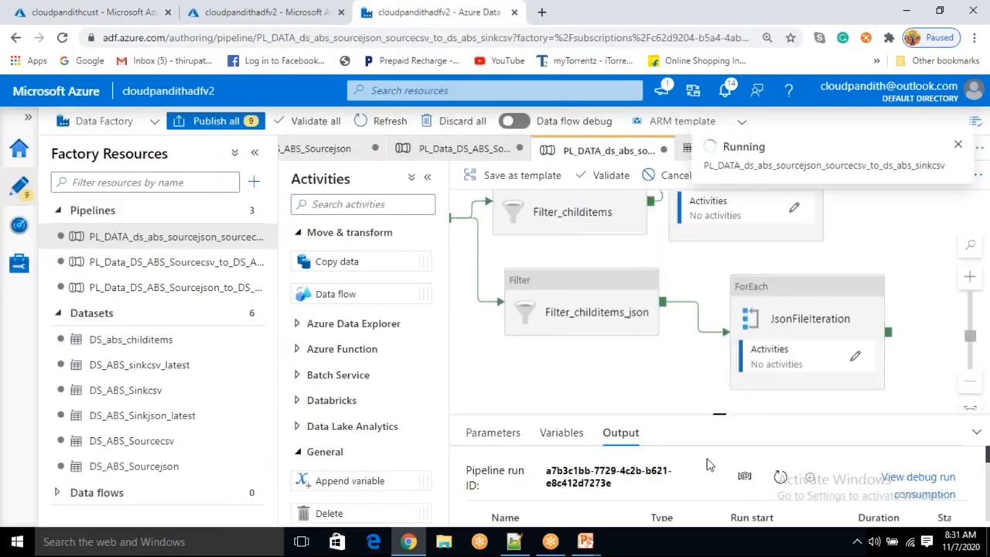
{"action": "left_click_drag", "start_coordinate": [720, 419], "coordinate": [674, 246]}
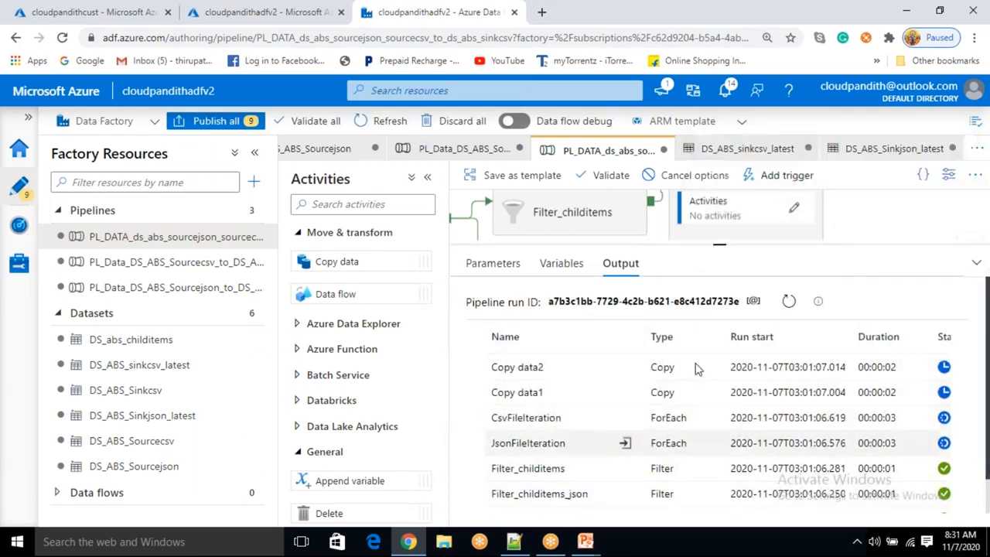
{"action": "left_click", "coordinate": [789, 306]}
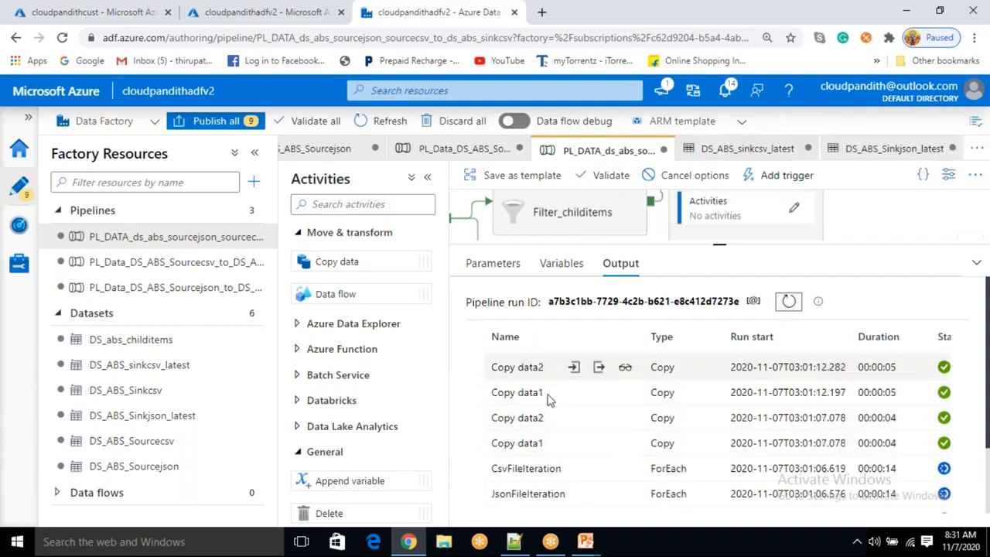
{"action": "left_click", "coordinate": [787, 300]}
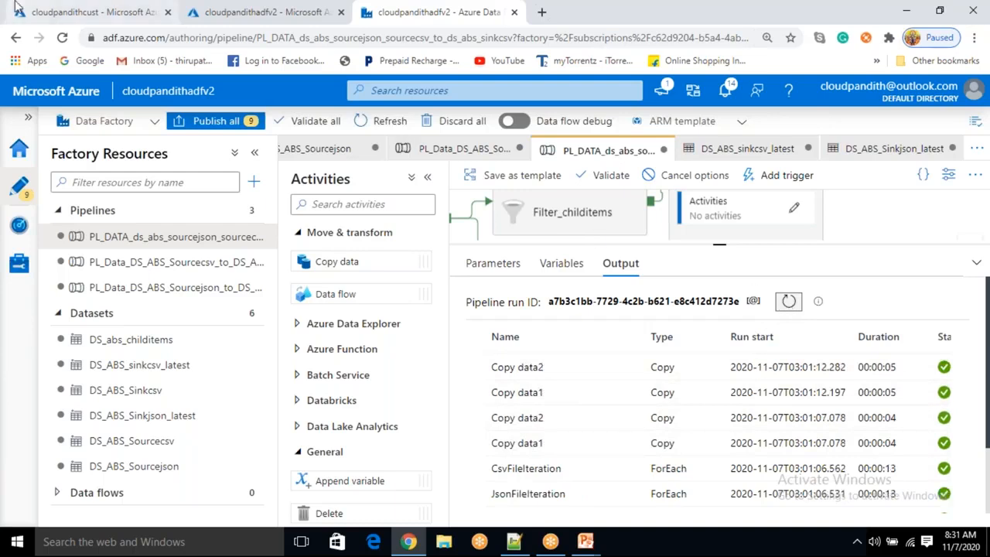
{"action": "left_click", "coordinate": [47, 12]}
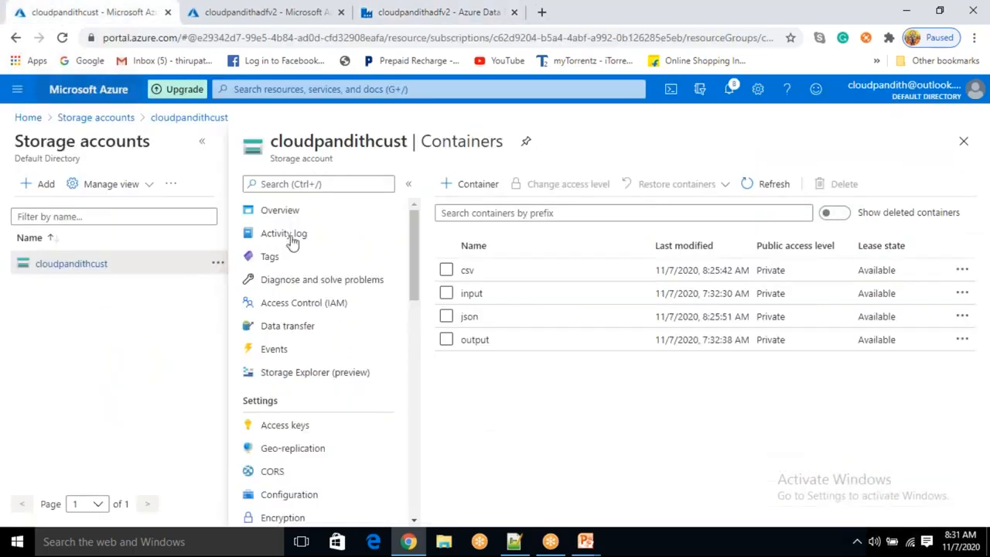
Browse the csv and json containers in the storage account and view the contents of orders.json
{"action": "left_click", "coordinate": [506, 272]}
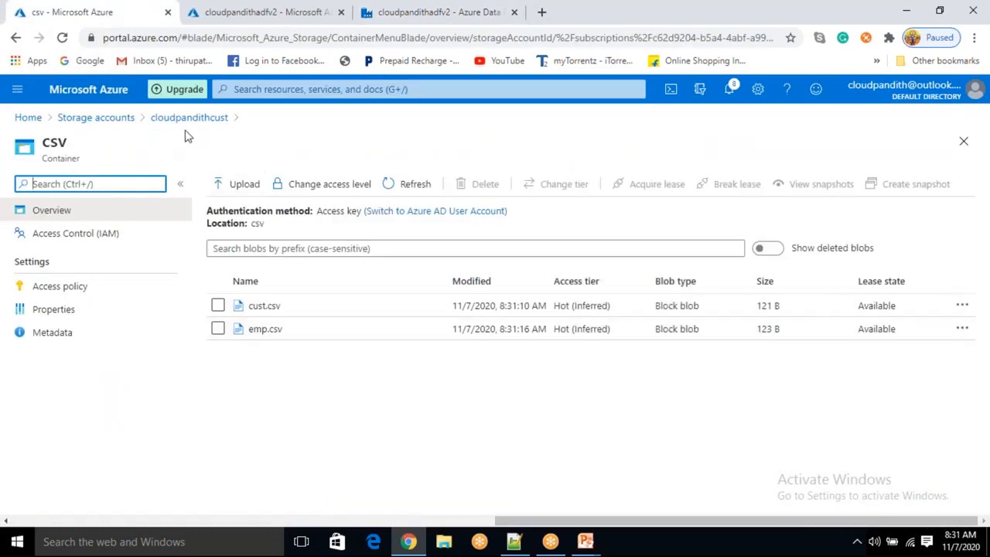
{"action": "left_click", "coordinate": [192, 118]}
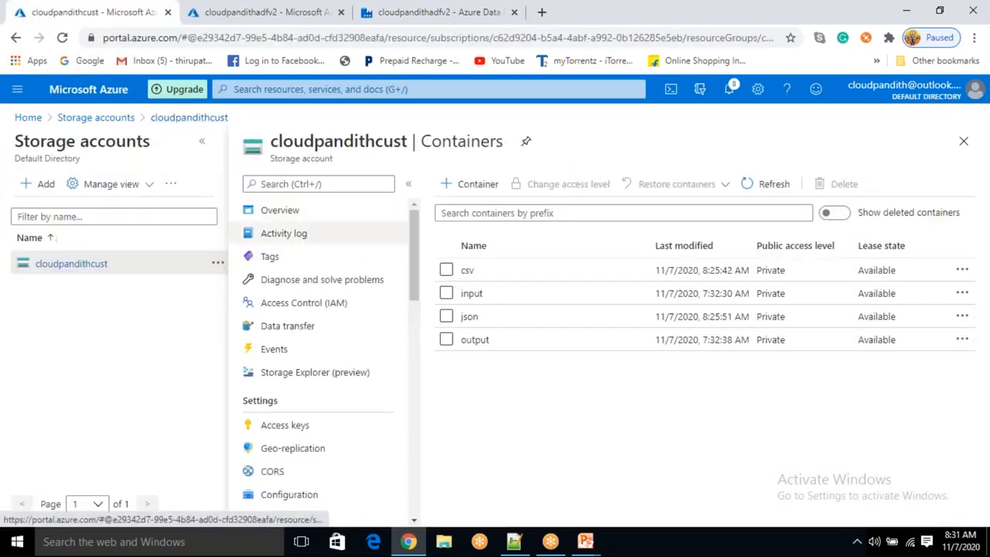
{"action": "left_click", "coordinate": [506, 318]}
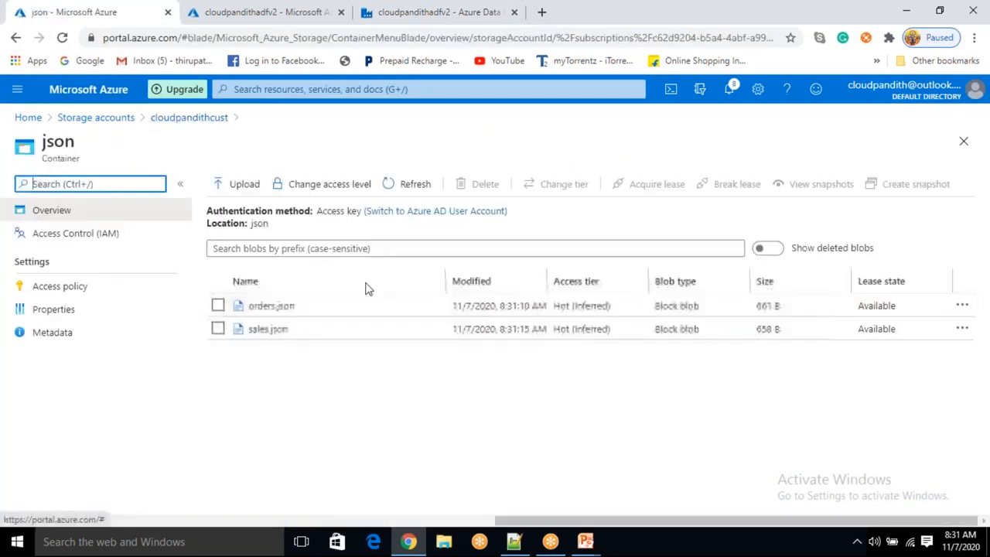
{"action": "left_click", "coordinate": [270, 306]}
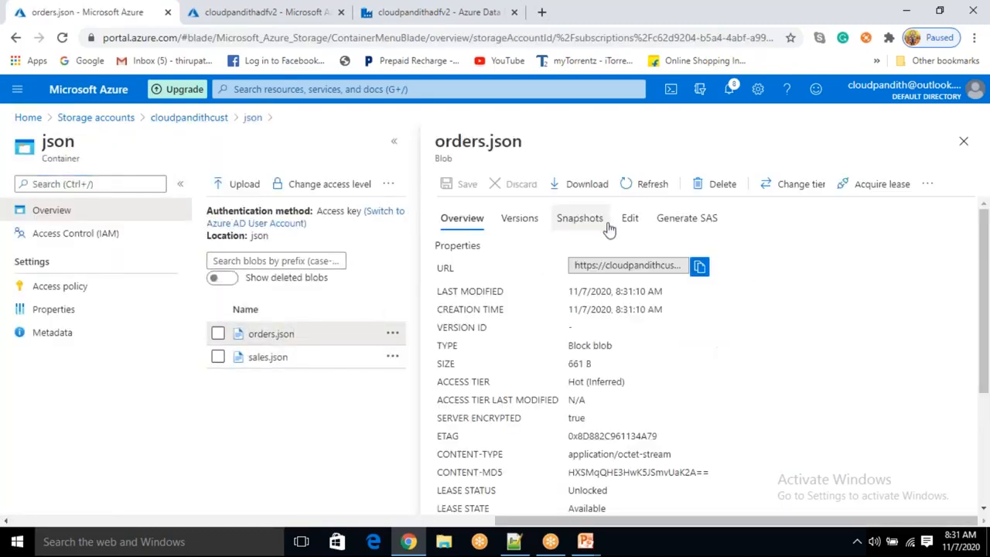
{"action": "left_click", "coordinate": [630, 218]}
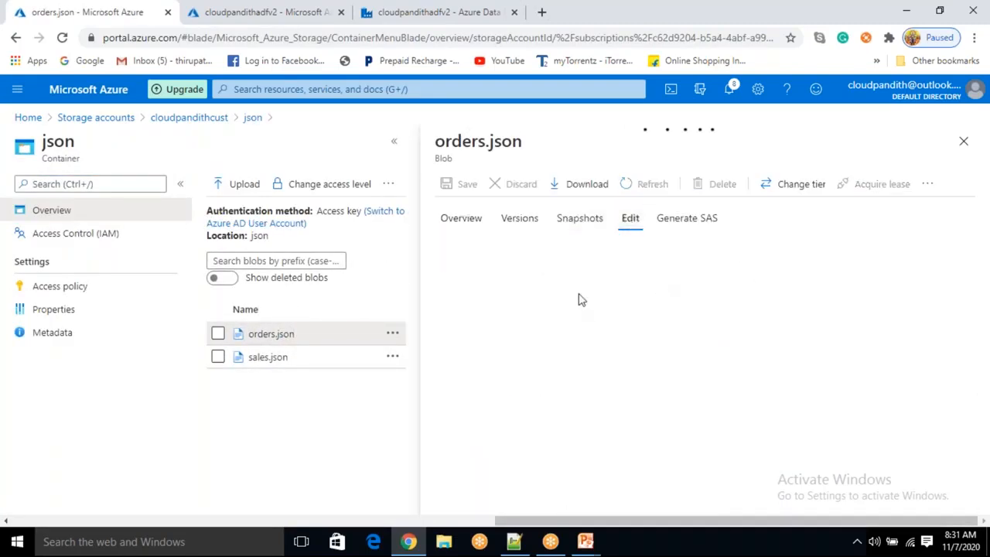
{"action": "left_click_drag", "start_coordinate": [533, 271], "coordinate": [605, 315]}
{"action": "left_click", "coordinate": [964, 141]}
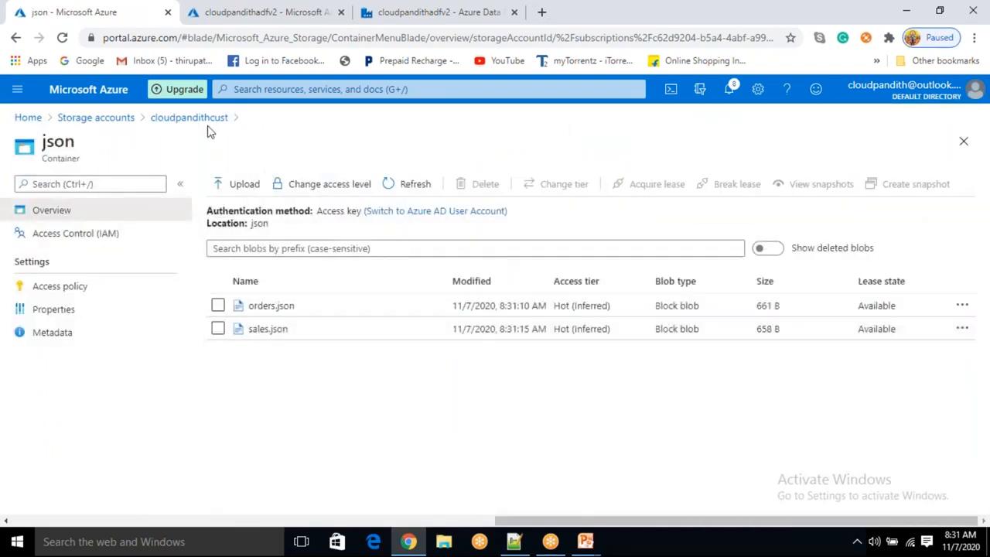
Open emp.csv in the csv container and review its contents in the editor
{"action": "left_click", "coordinate": [189, 117]}
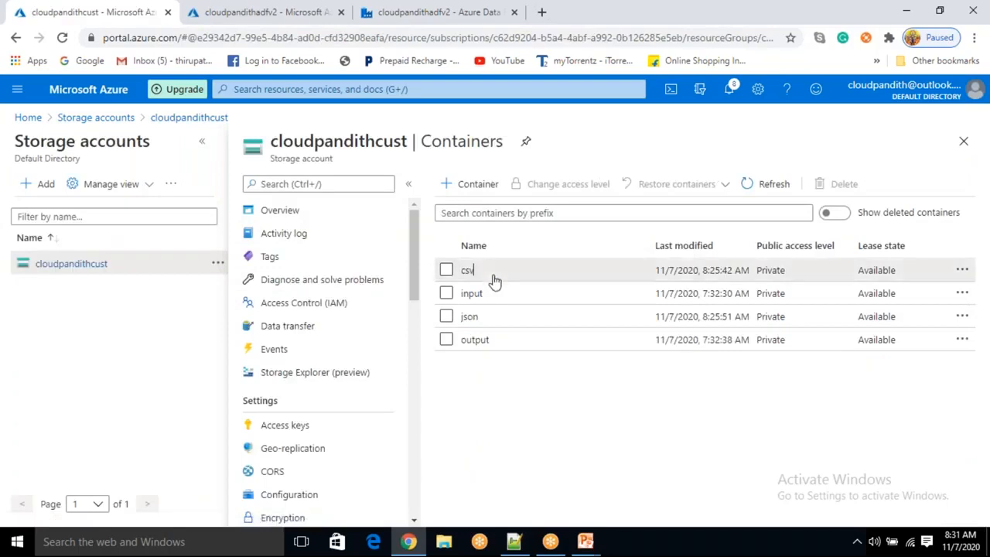
{"action": "left_click", "coordinate": [487, 271]}
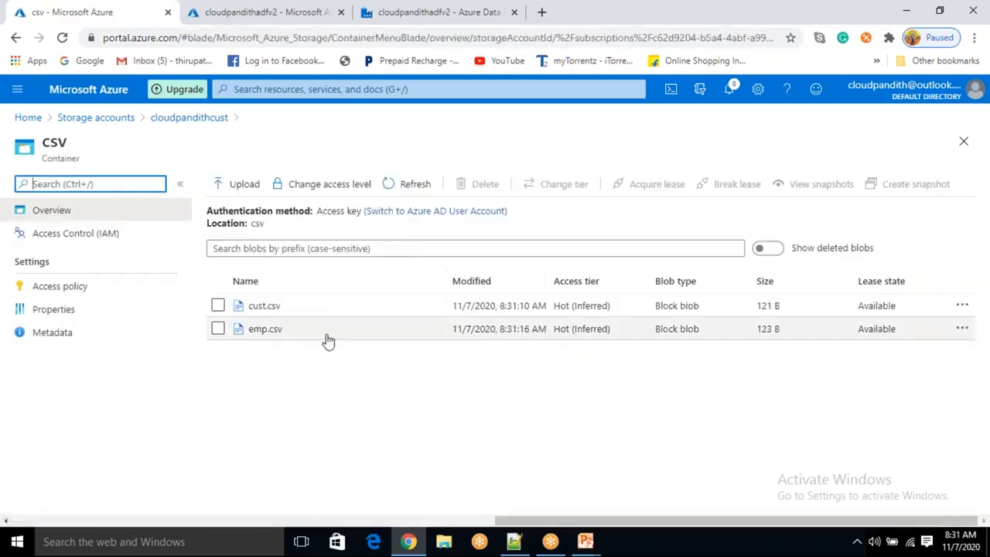
{"action": "left_click", "coordinate": [326, 341]}
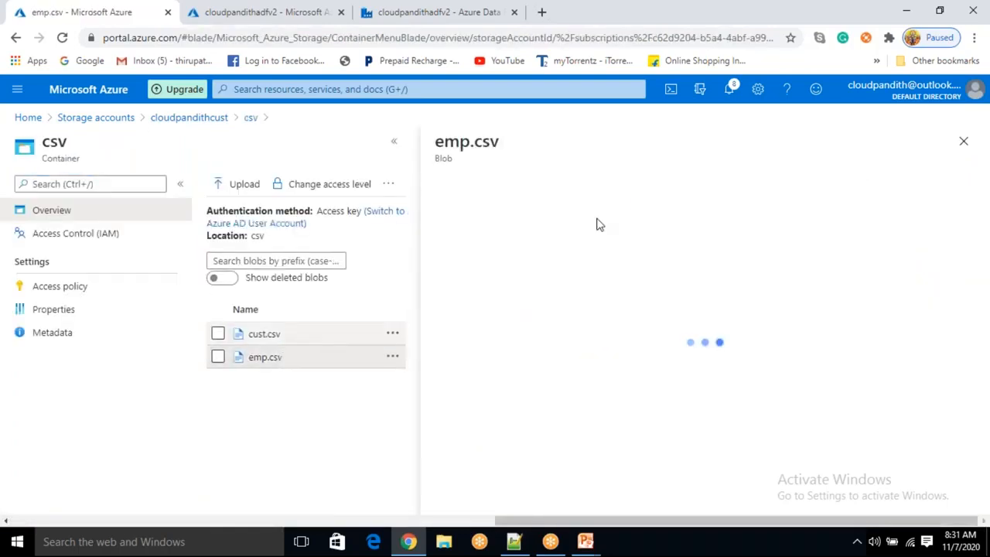
{"action": "left_click", "coordinate": [629, 218]}
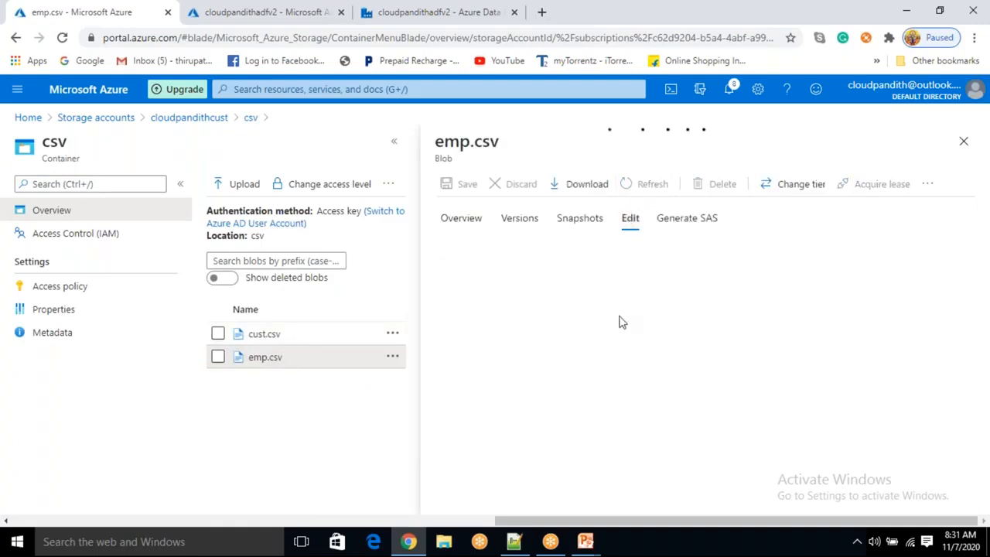
{"action": "left_click_drag", "start_coordinate": [620, 316], "coordinate": [482, 248]}
{"action": "left_click", "coordinate": [752, 326]}
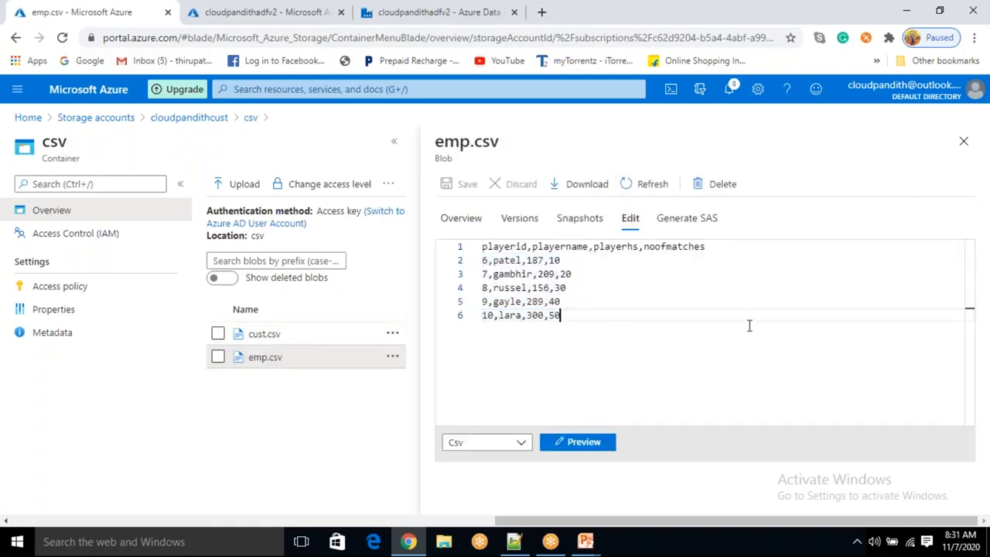
{"action": "left_click", "coordinate": [964, 141]}
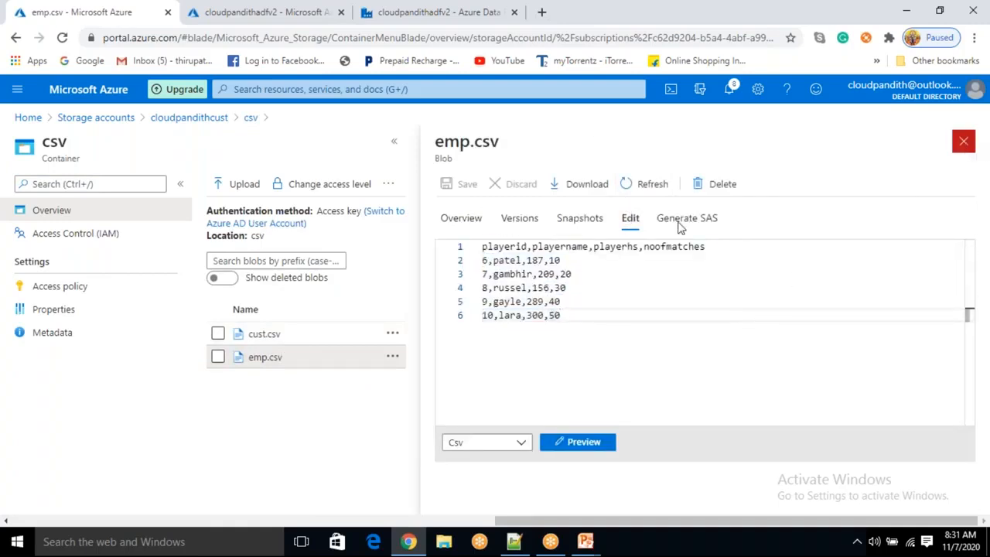
Select the csv and json containers in the storage account and delete them
{"action": "left_click", "coordinate": [189, 118]}
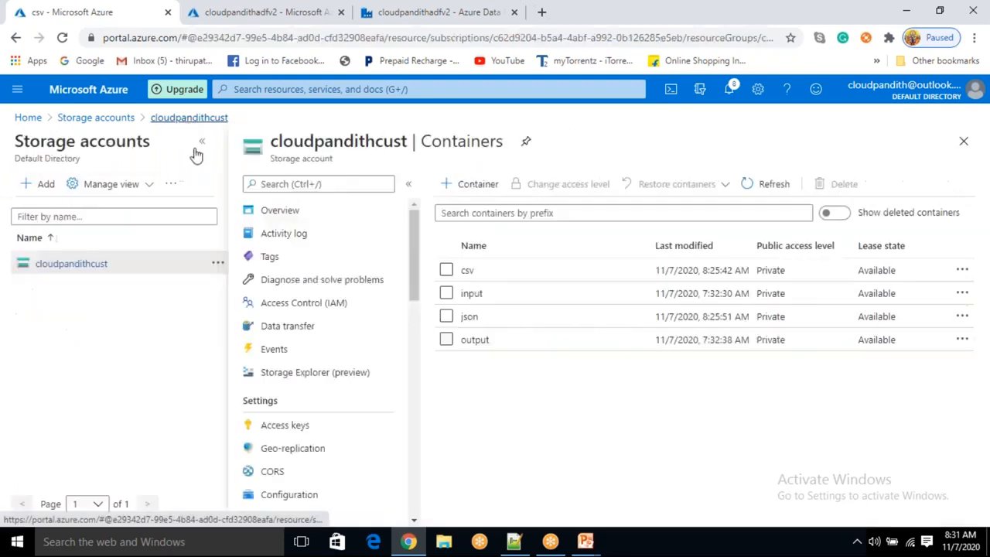
{"action": "left_click", "coordinate": [447, 270]}
{"action": "left_click", "coordinate": [447, 317]}
{"action": "left_click", "coordinate": [828, 184]}
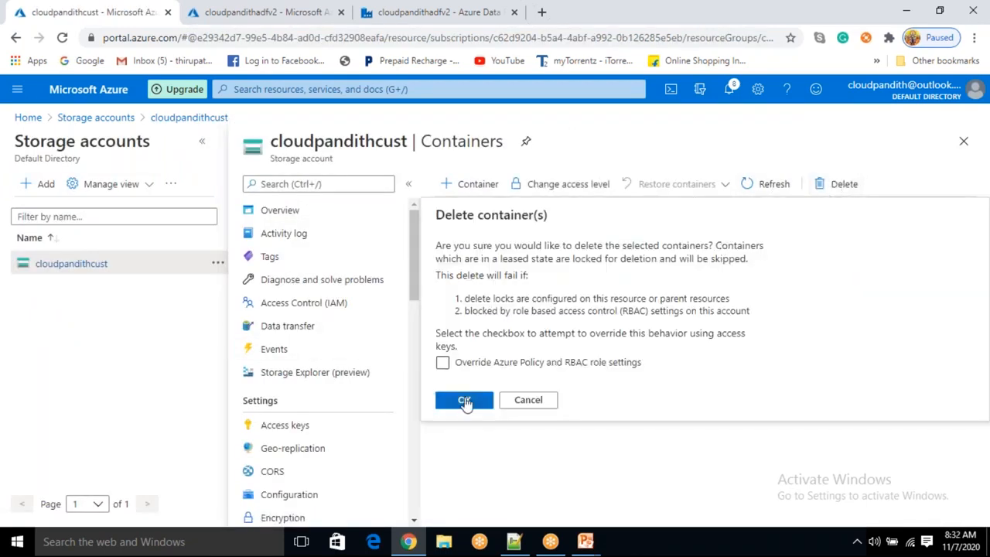
{"action": "left_click", "coordinate": [464, 400]}
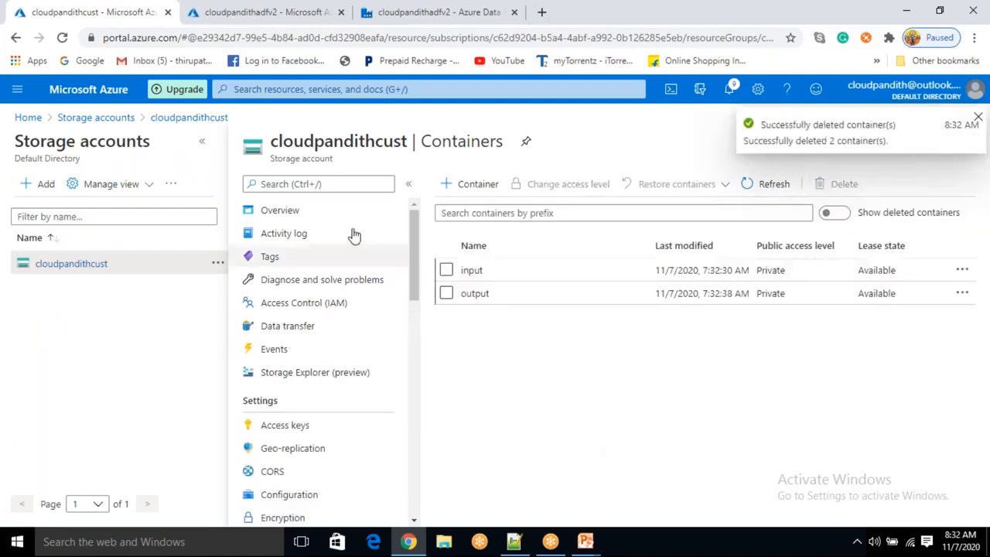
In Data Factory, open Copy data1 inside CsvFileIteration and start editing the sink's sinkfile parameter as dynamic content
{"action": "left_click", "coordinate": [417, 14]}
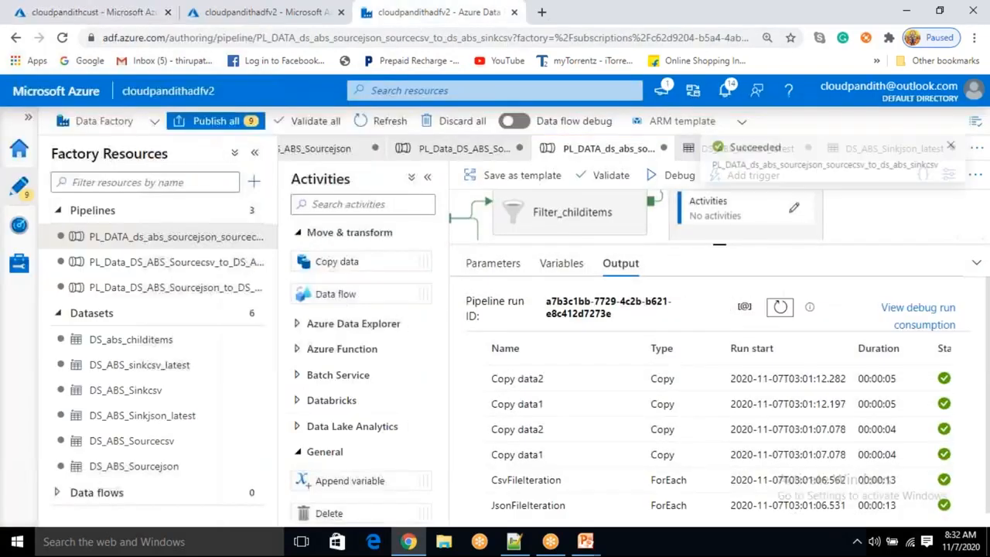
{"action": "left_click", "coordinate": [721, 246]}
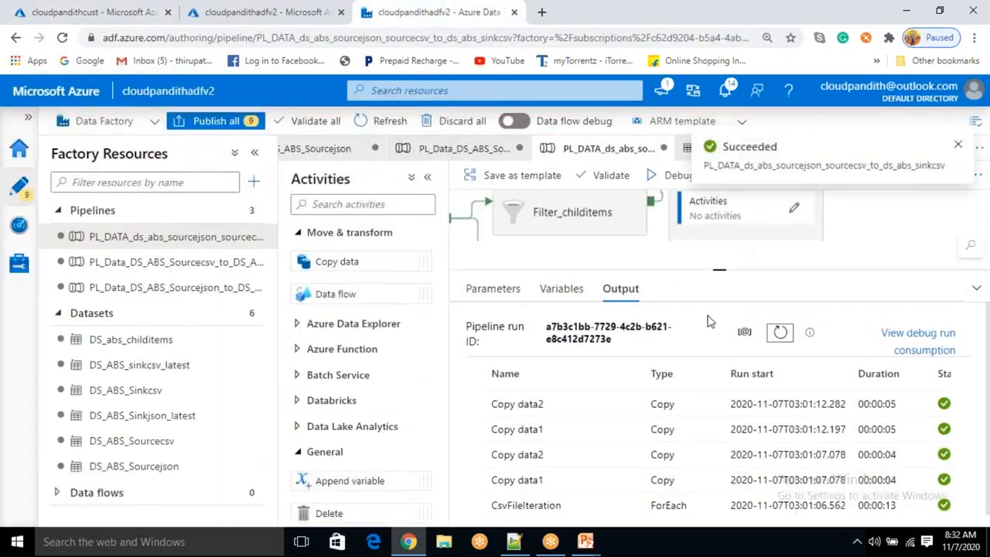
{"action": "left_click", "coordinate": [794, 207]}
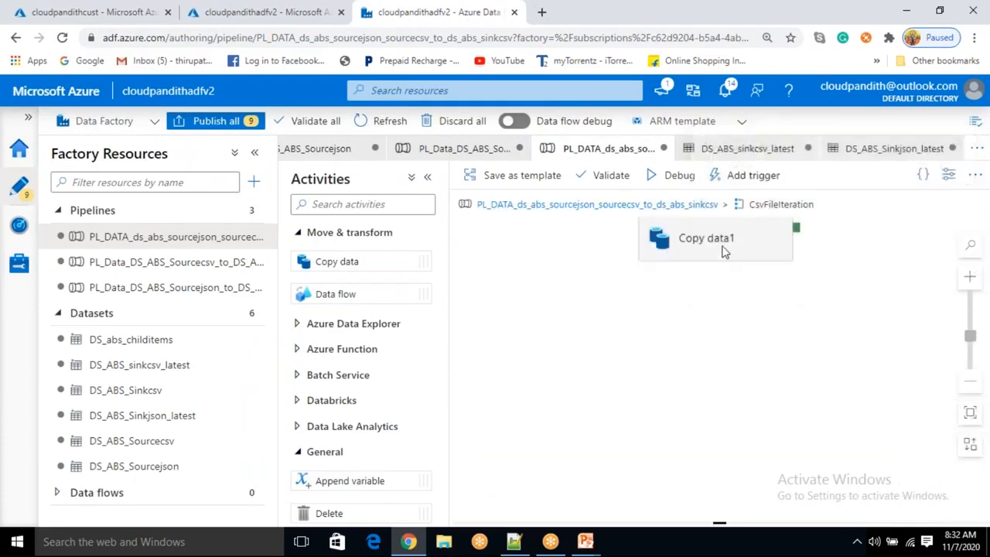
{"action": "left_click", "coordinate": [720, 249]}
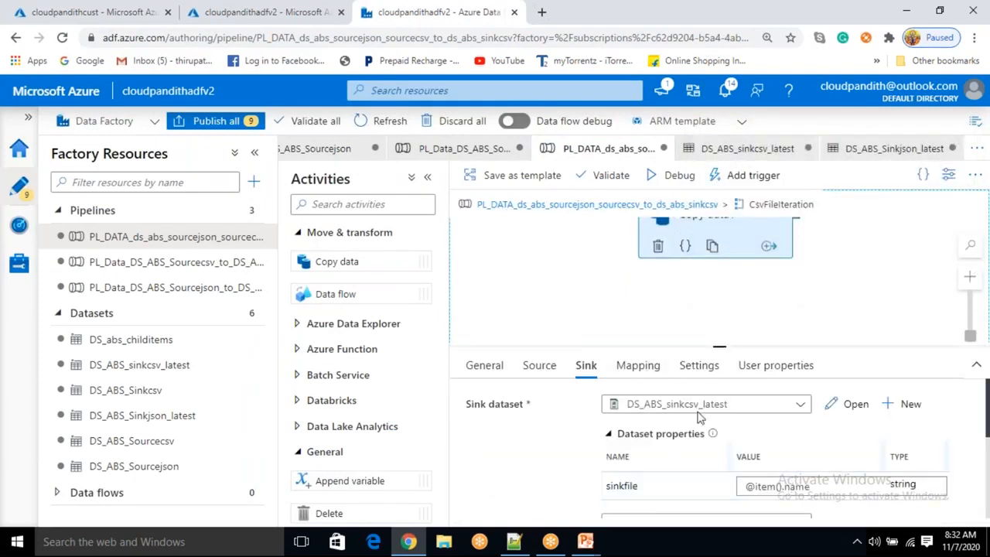
{"action": "left_click", "coordinate": [825, 487]}
{"action": "left_click", "coordinate": [800, 503]}
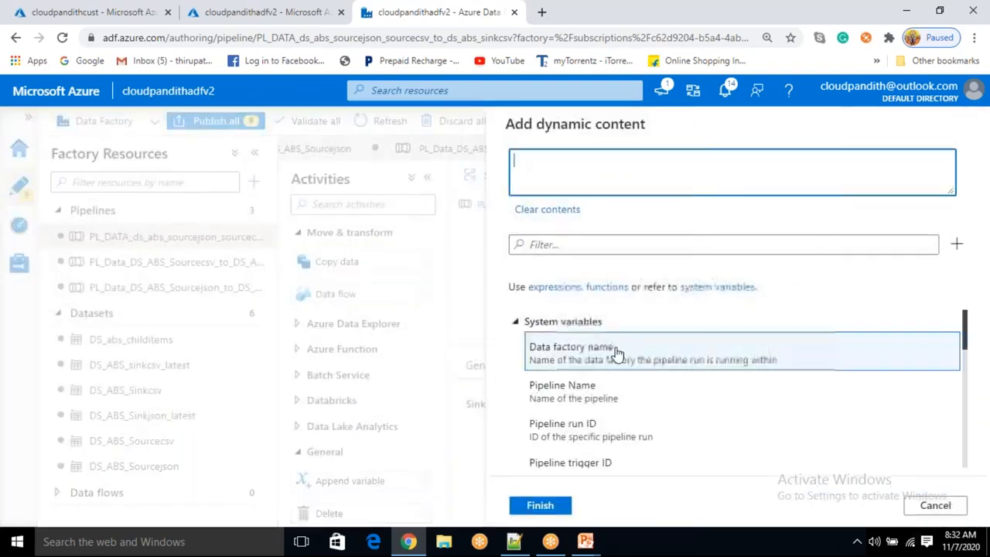
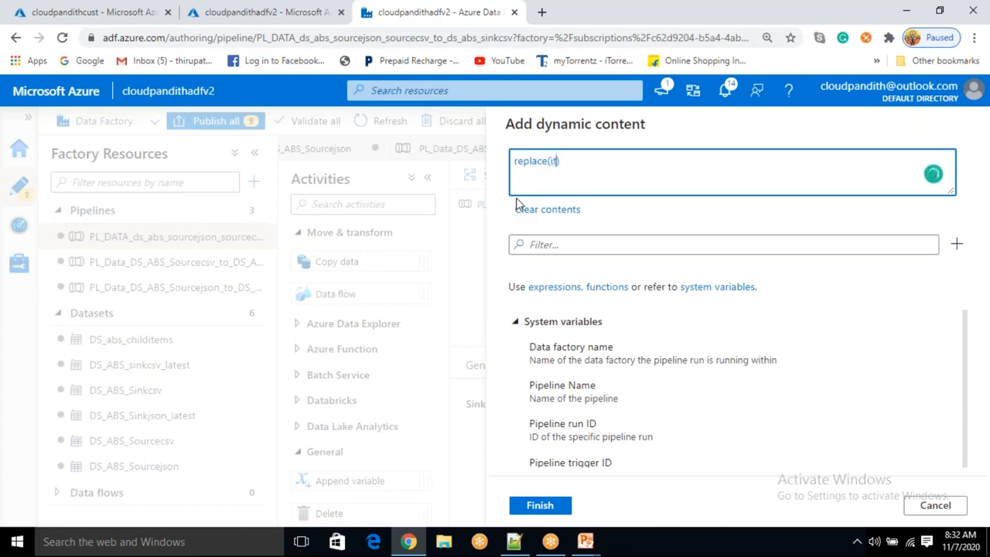
{"action": "type", "text": "()"}
{"action": "type", "text": ".name"}
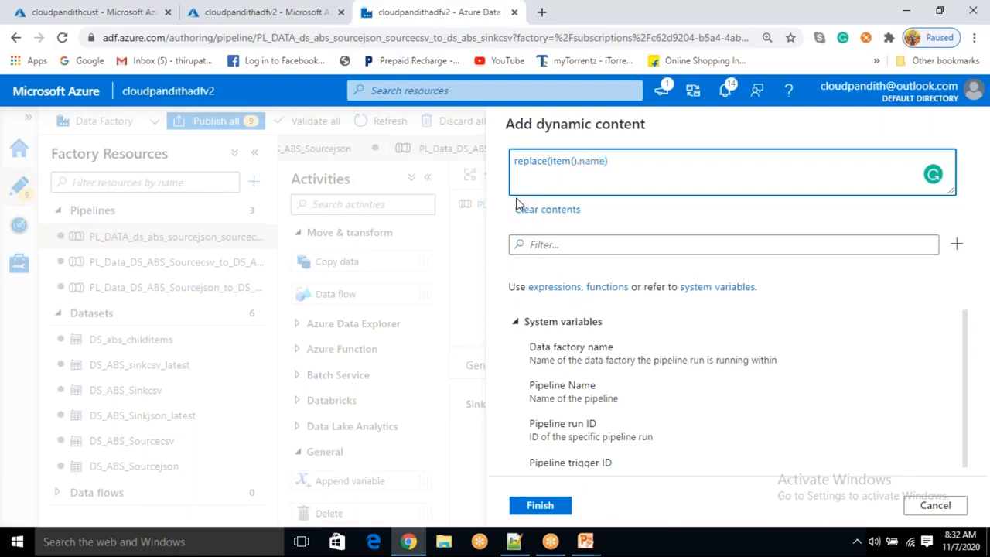
{"action": "type", "text": ",'"}
{"action": "type", "text": ".csv'"}
{"action": "type", "text": ",'"}
{"action": "type", "text": "')"}
{"action": "type", "text": ",'"}
{"action": "type", "text": "_"}
{"action": "type", "text": "'"}
{"action": "type", "text": "@concat"}
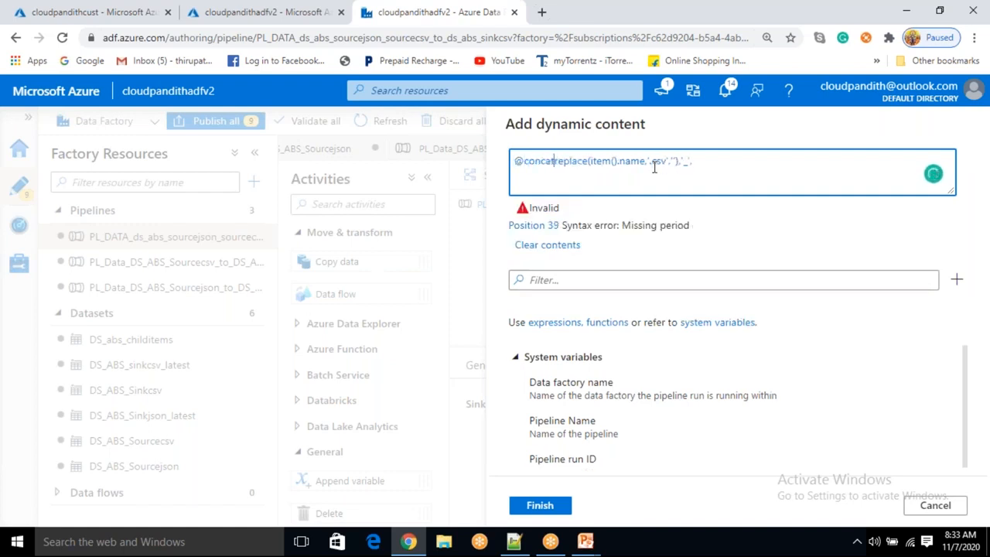
{"action": "type", "text": "("}
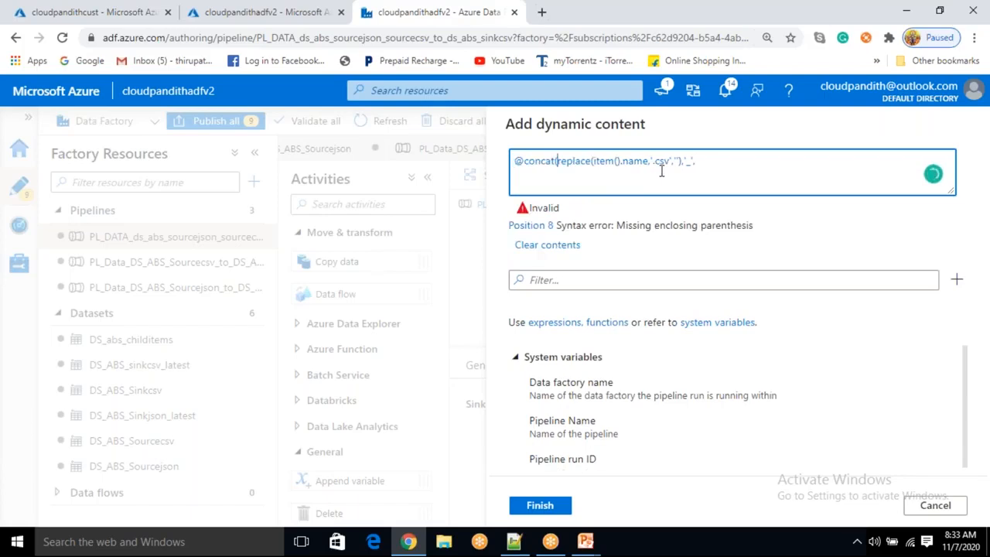
Fix the opening parenthesis after concat and append formatDateTime(utcnow()) found through the function filter
{"action": "left_click_drag", "start_coordinate": [681, 162], "coordinate": [622, 161]}
{"action": "left_click", "coordinate": [600, 172]}
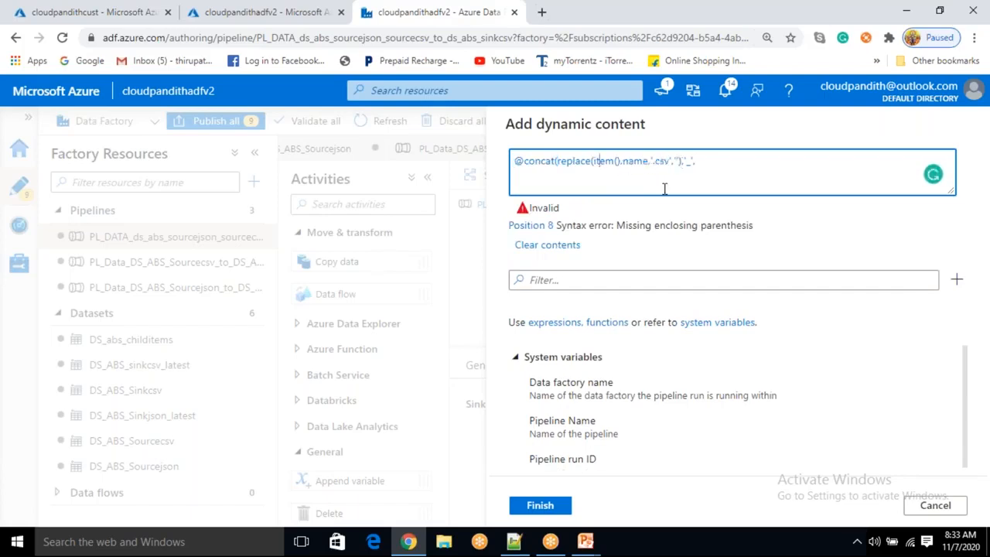
{"action": "left_click", "coordinate": [703, 165]}
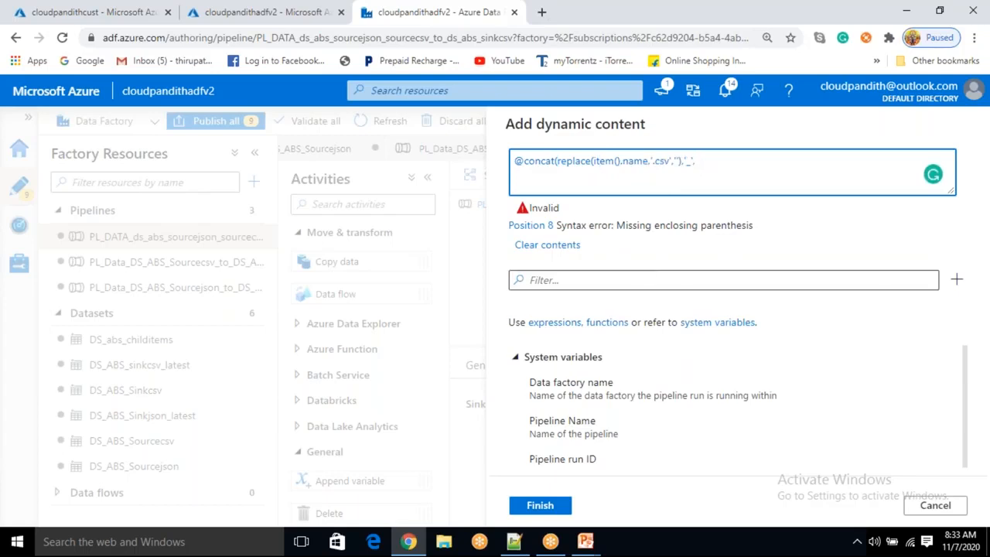
{"action": "left_click", "coordinate": [638, 280]}
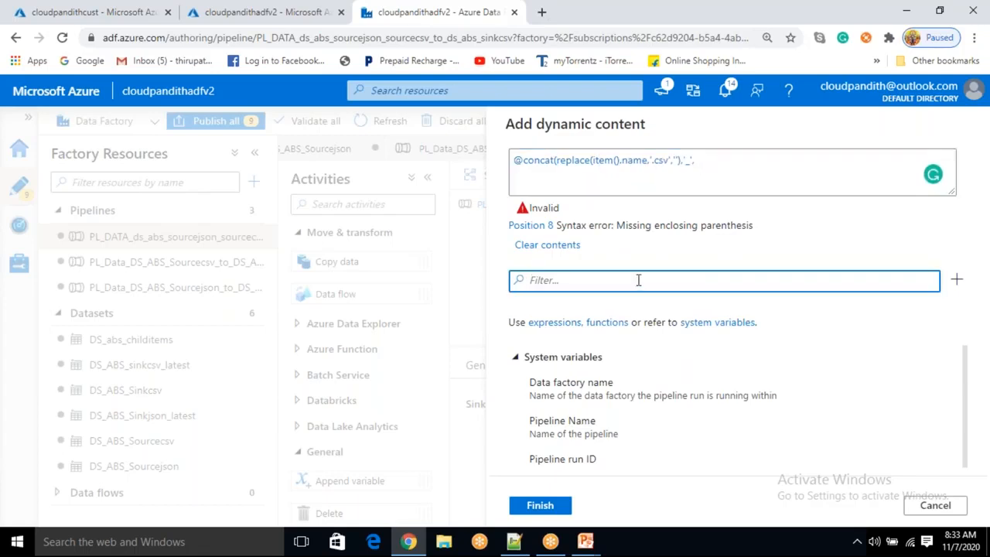
{"action": "type", "text": "format"}
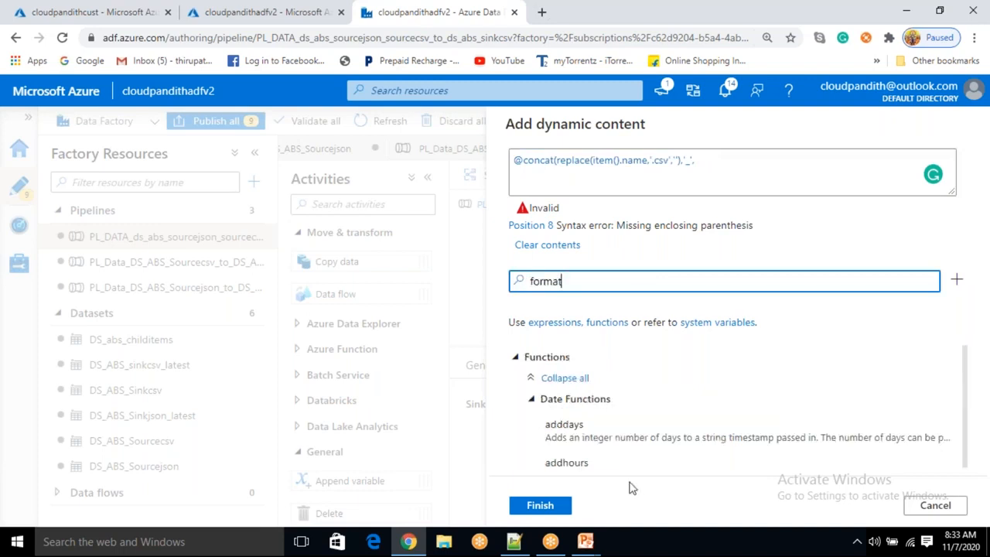
{"action": "scroll", "coordinate": [630, 487], "scroll_direction": "down", "scroll_amount": 3}
{"action": "left_click", "coordinate": [615, 449]}
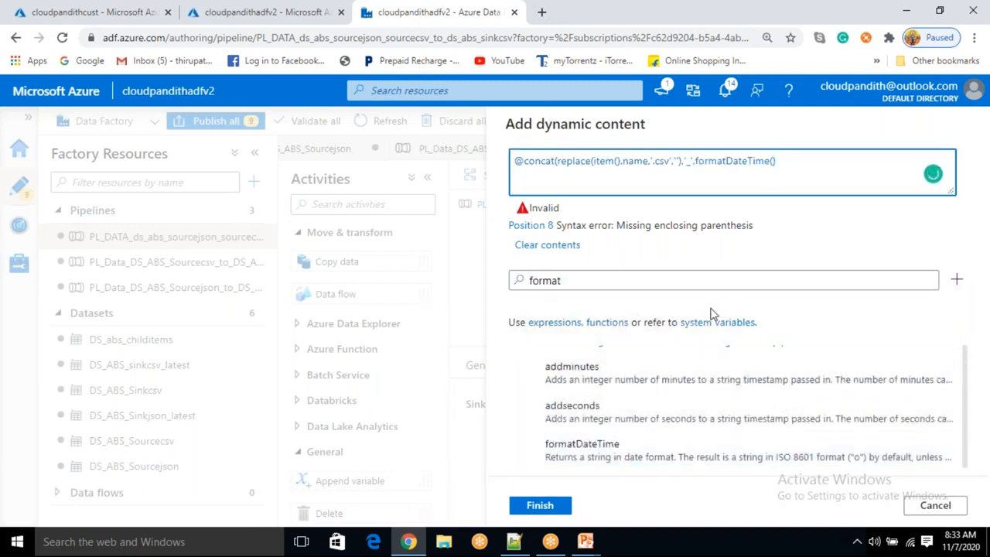
{"action": "left_click_drag", "start_coordinate": [596, 281], "coordinate": [522, 281]}
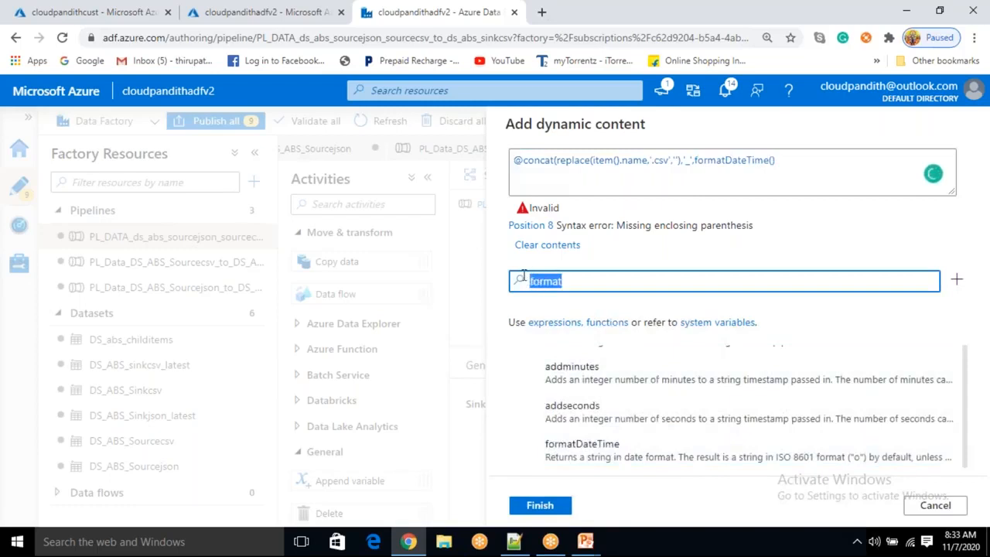
{"action": "key", "text": "BackSpace"}
{"action": "type", "text": "utc"}
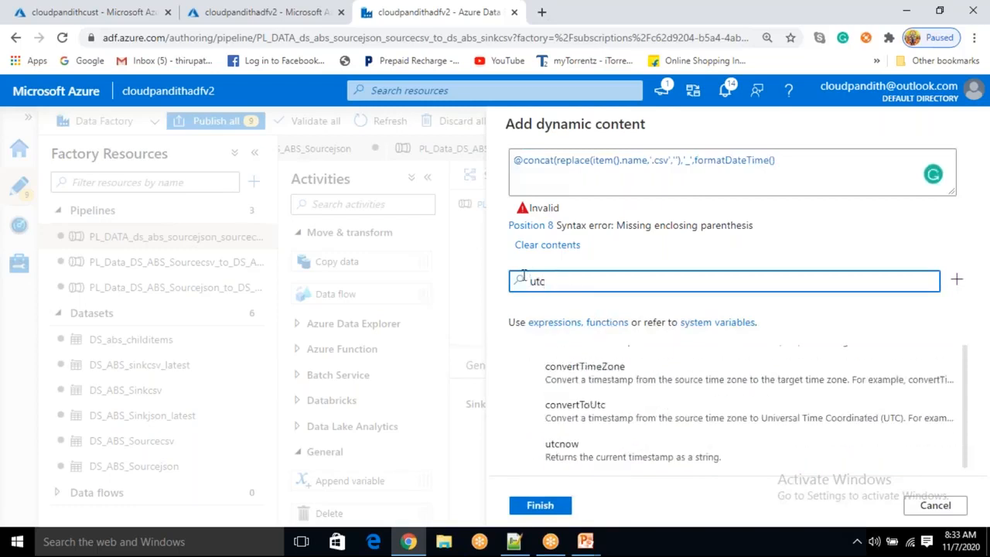
{"action": "left_click", "coordinate": [611, 440]}
{"action": "type", "text": ")"}
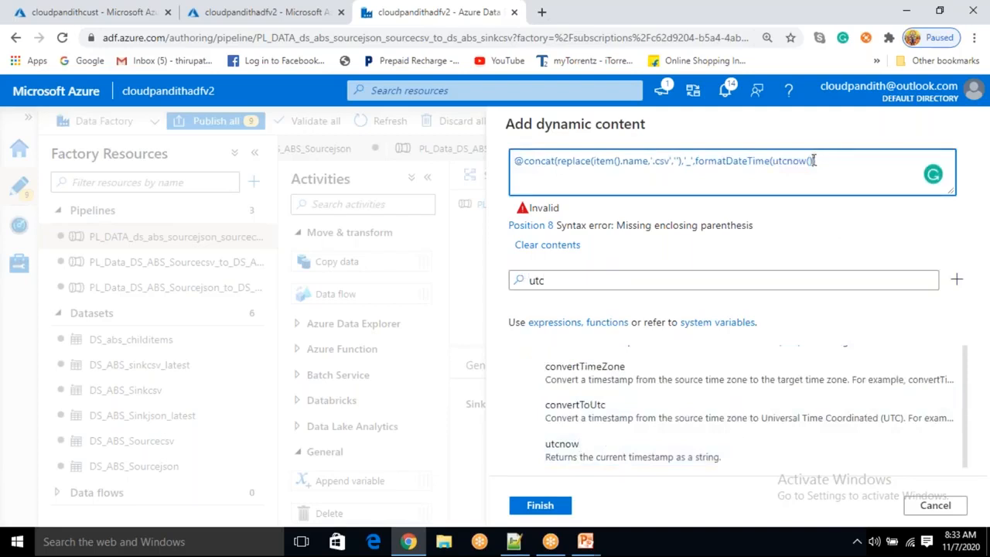
{"action": "type", "text": ",'yyyy_MM_dd"}
Add the date format 'yyyy_MM_dd' to formatDateTime and finish the concat with the '.csv' extension
{"action": "key", "text": "Right"}
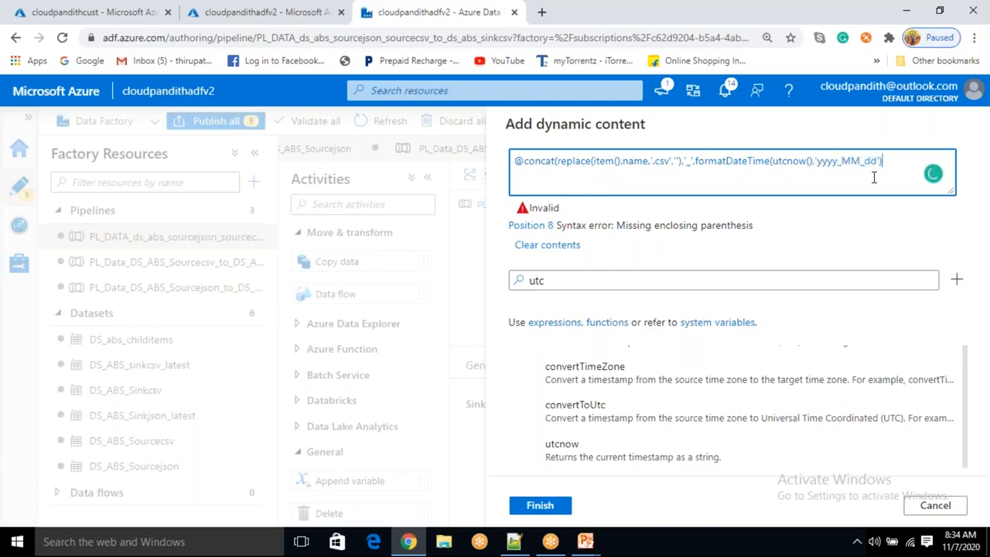
{"action": "type", "text": ",'.csv')"}
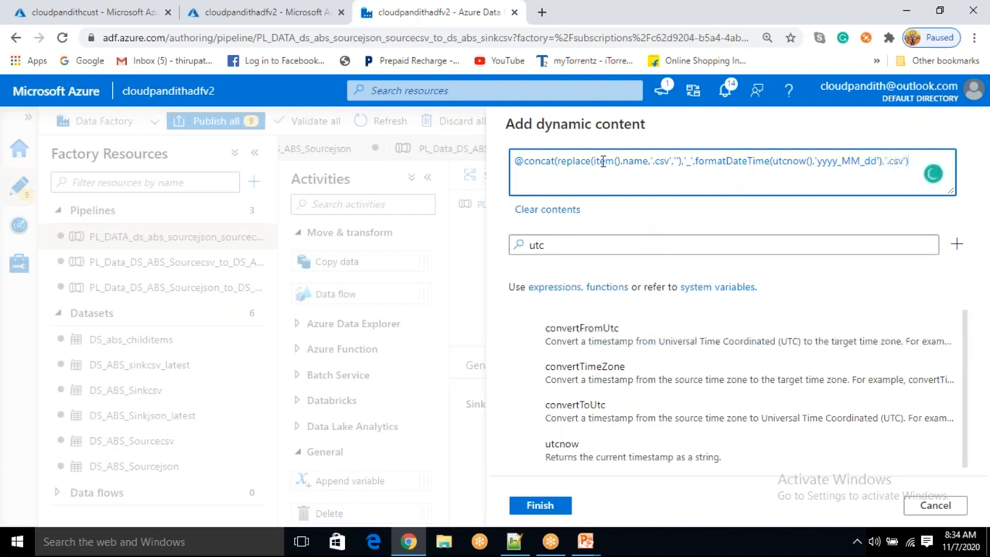
Insert the missing comma between the '_' argument and formatDateTime in the expression
{"action": "left_click_drag", "start_coordinate": [595, 162], "coordinate": [678, 158]}
{"action": "left_click", "coordinate": [677, 160]}
{"action": "left_click", "coordinate": [694, 163]}
{"action": "key", "text": "BackSpace"}
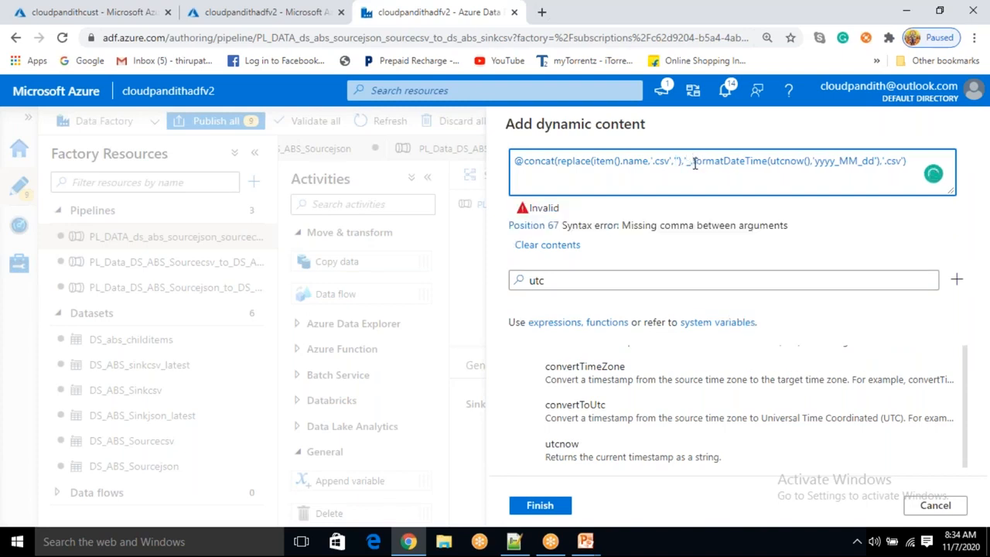
{"action": "type", "text": ","}
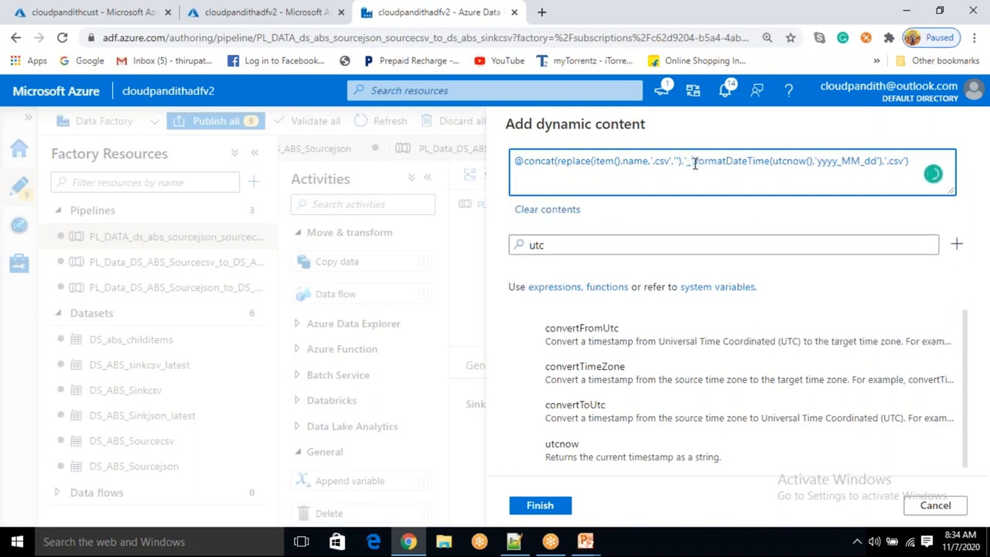
Copy the complete expression and apply it as the sinkfile value
{"action": "left_click_drag", "start_coordinate": [684, 163], "coordinate": [687, 162]}
{"action": "left_click", "coordinate": [697, 164]}
{"action": "left_click_drag", "start_coordinate": [816, 161], "coordinate": [880, 160]}
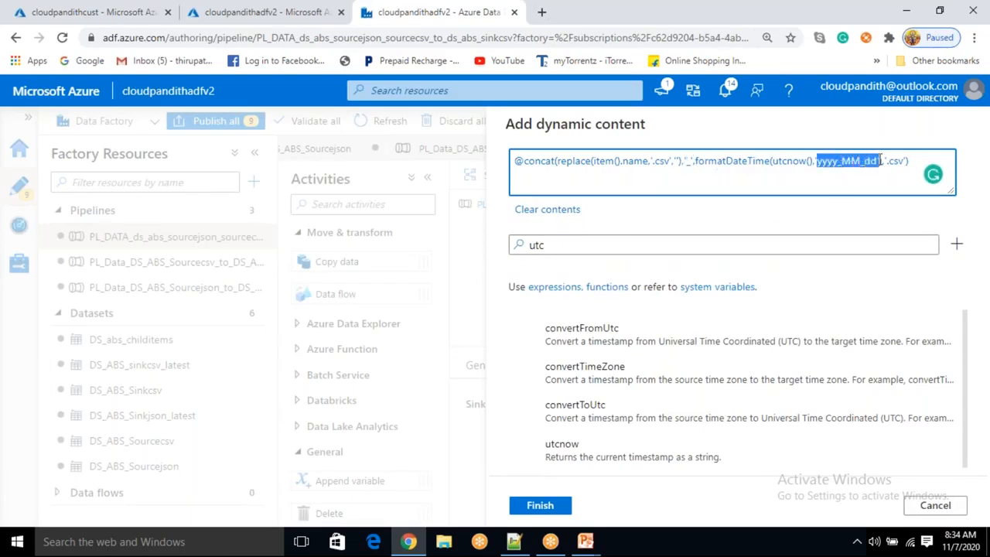
{"action": "double_click", "coordinate": [788, 161]}
{"action": "left_click_drag", "start_coordinate": [723, 161], "coordinate": [516, 165]}
{"action": "double_click", "coordinate": [796, 161]}
{"action": "left_click", "coordinate": [868, 176]}
{"action": "left_click", "coordinate": [918, 160]}
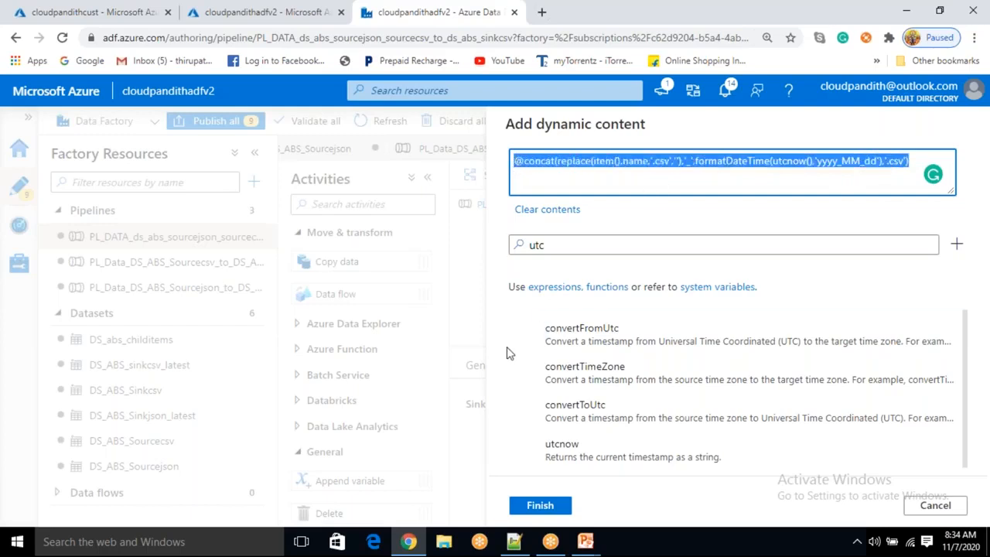
{"action": "left_click", "coordinate": [653, 172]}
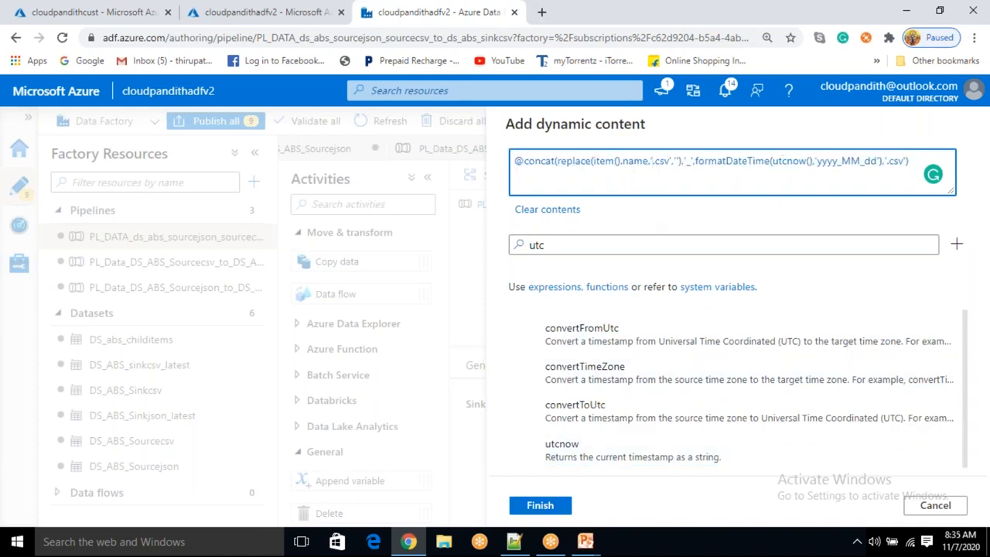
{"action": "left_click", "coordinate": [540, 510]}
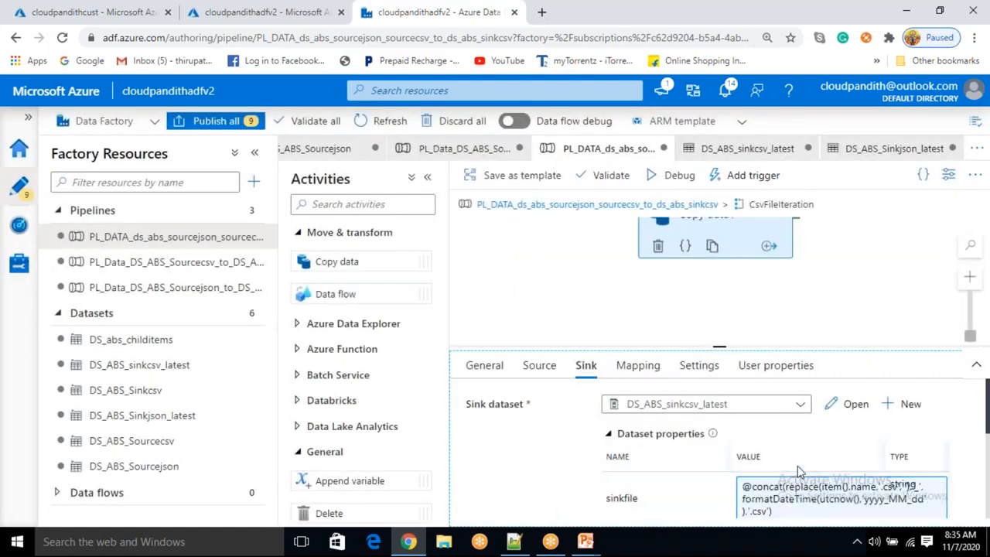
Review the sinkfile value and move between the pipeline canvas and the ForEach activities
{"action": "scroll", "coordinate": [669, 500], "scroll_direction": "down", "scroll_amount": 1}
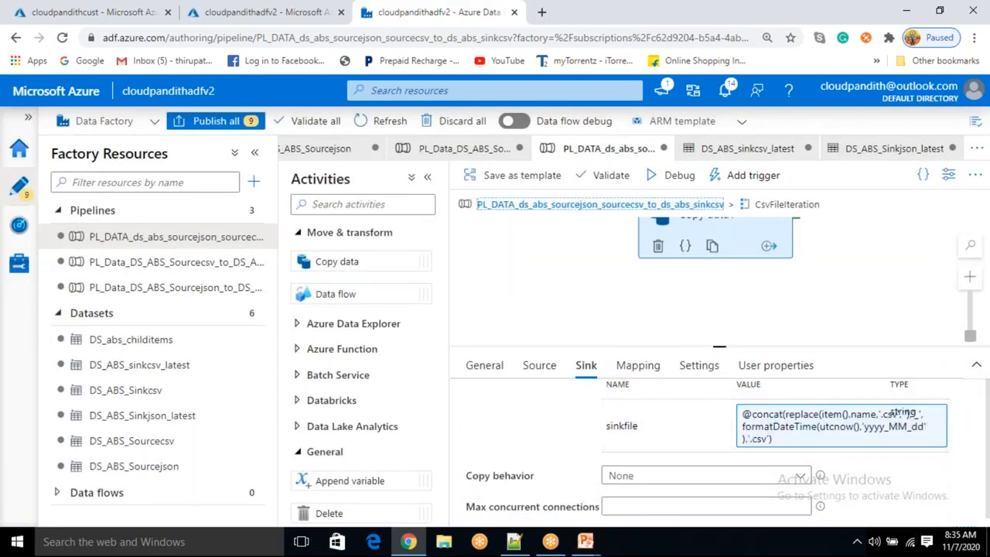
{"action": "left_click", "coordinate": [642, 204]}
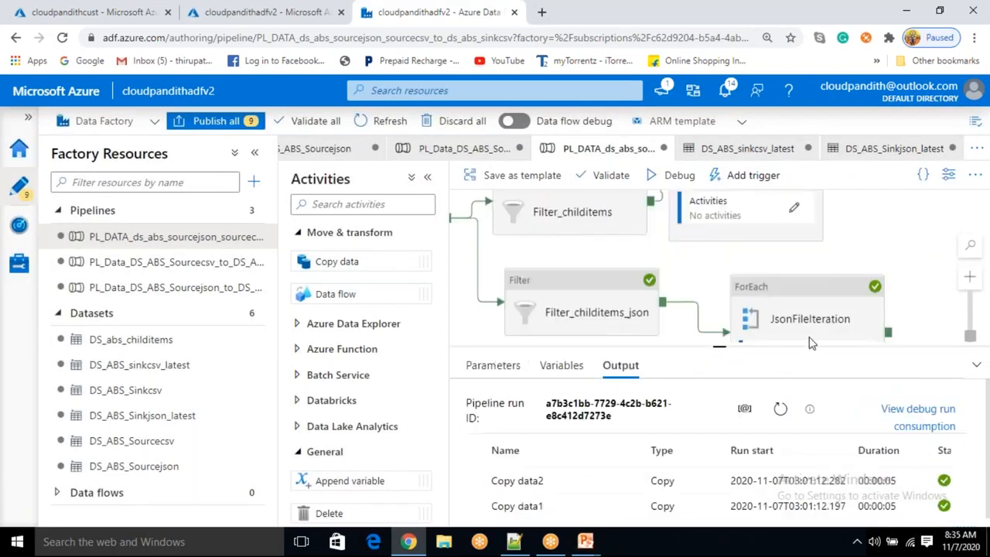
{"action": "left_click", "coordinate": [811, 313]}
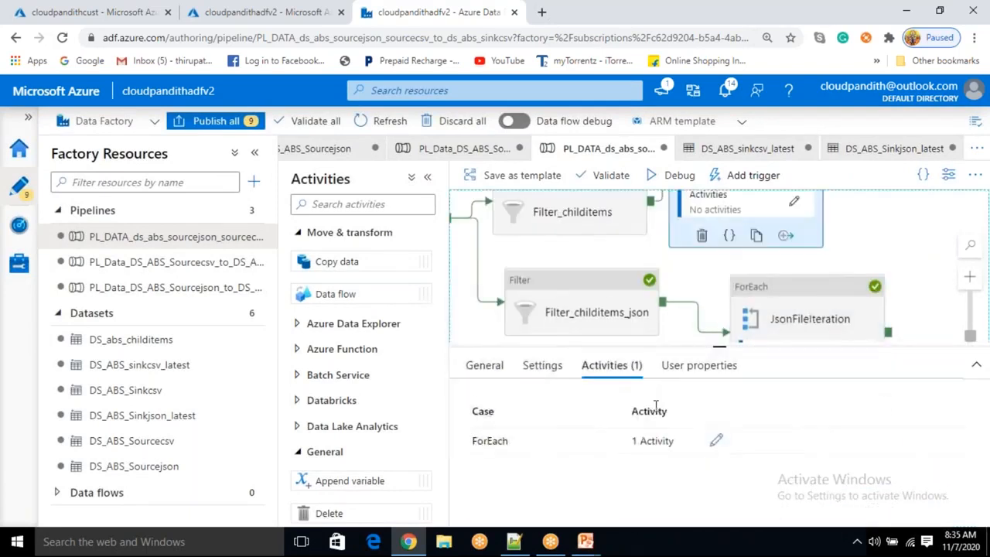
{"action": "left_click", "coordinate": [719, 441]}
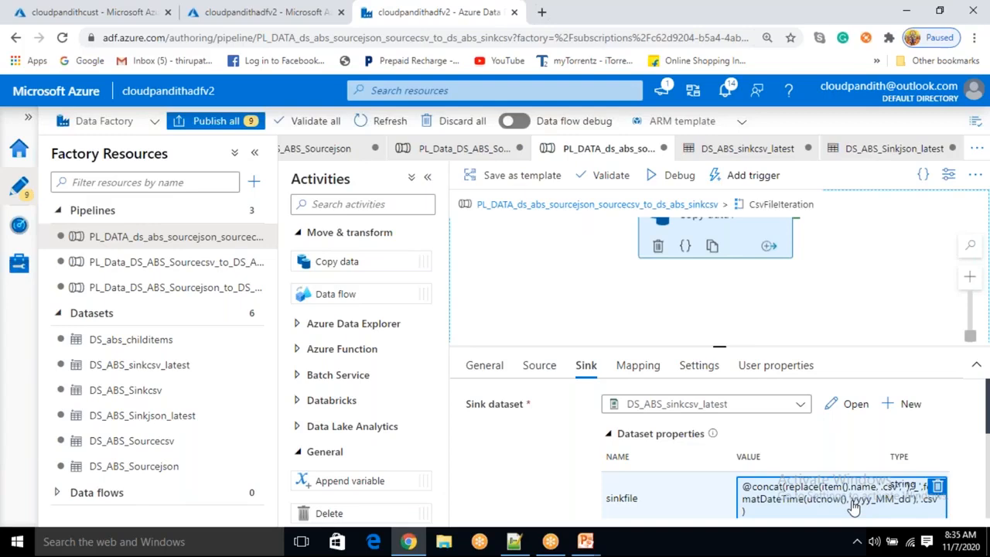
{"action": "left_click", "coordinate": [631, 206]}
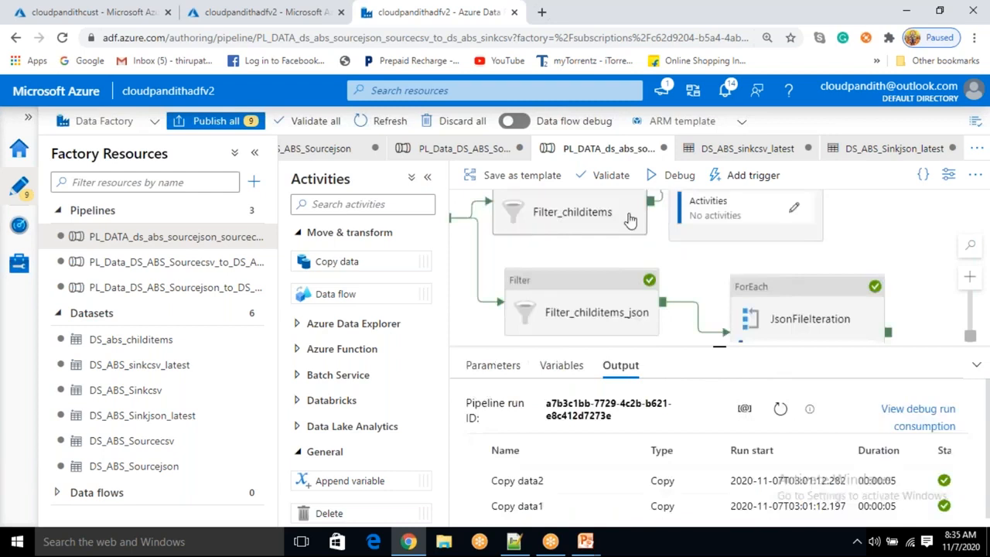
{"action": "left_click", "coordinate": [774, 322]}
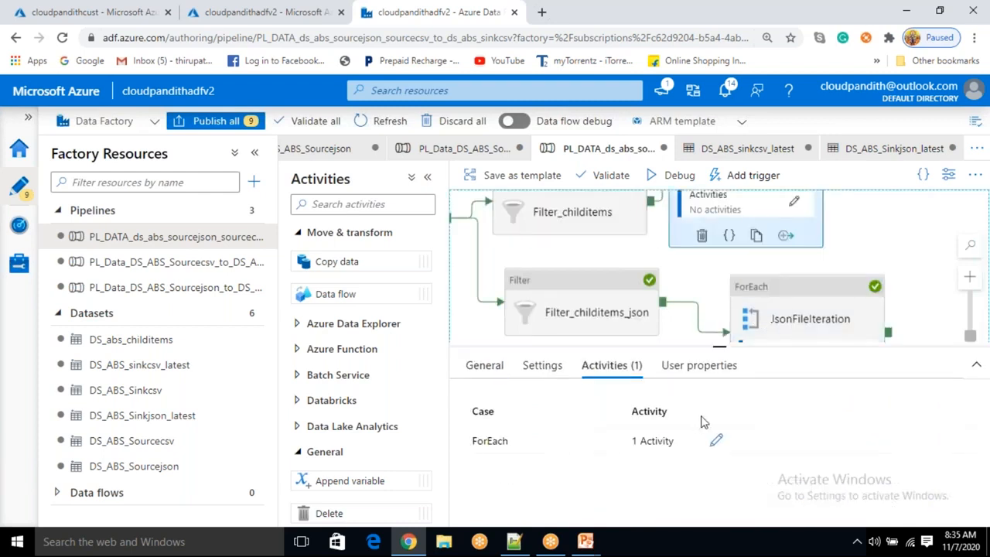
{"action": "left_click", "coordinate": [715, 440]}
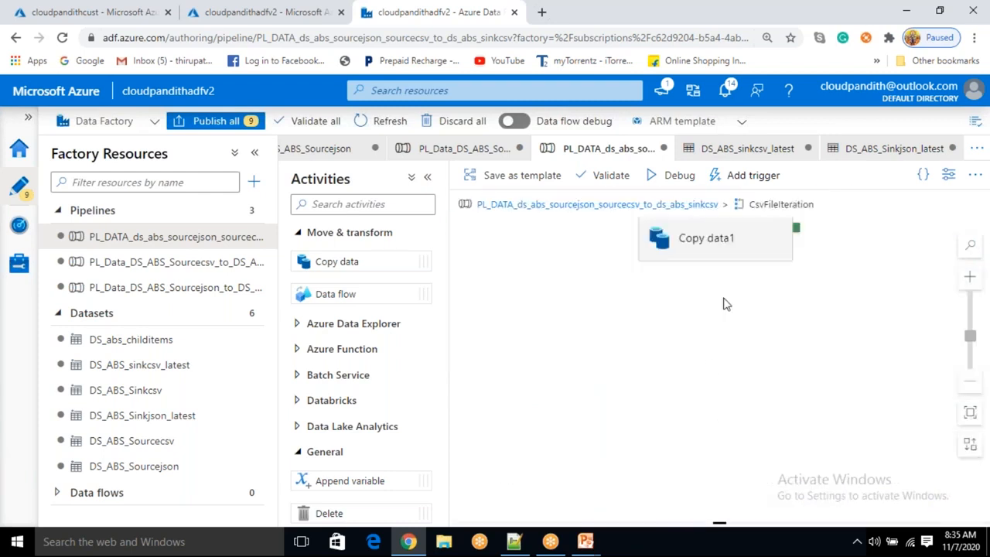
{"action": "left_click", "coordinate": [696, 237]}
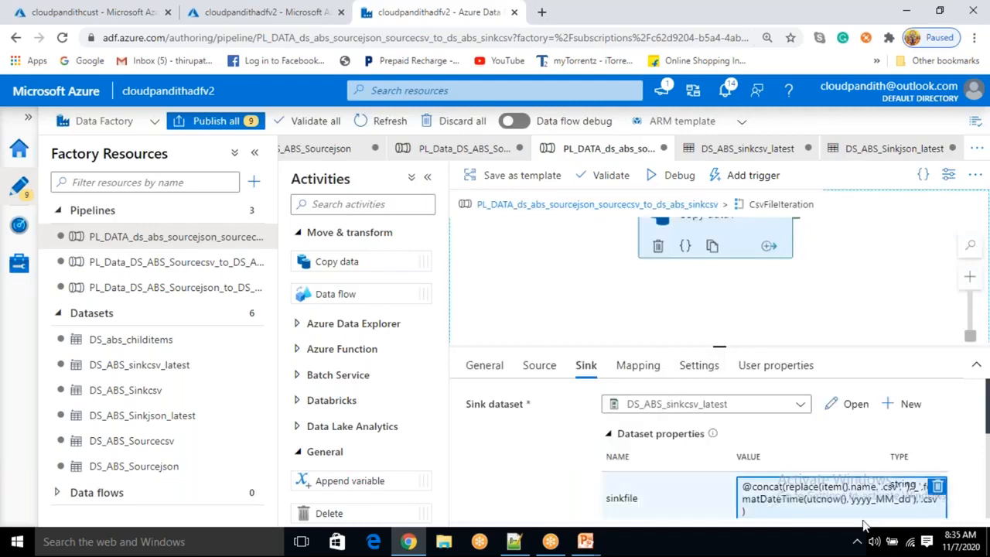
{"action": "left_click", "coordinate": [663, 206]}
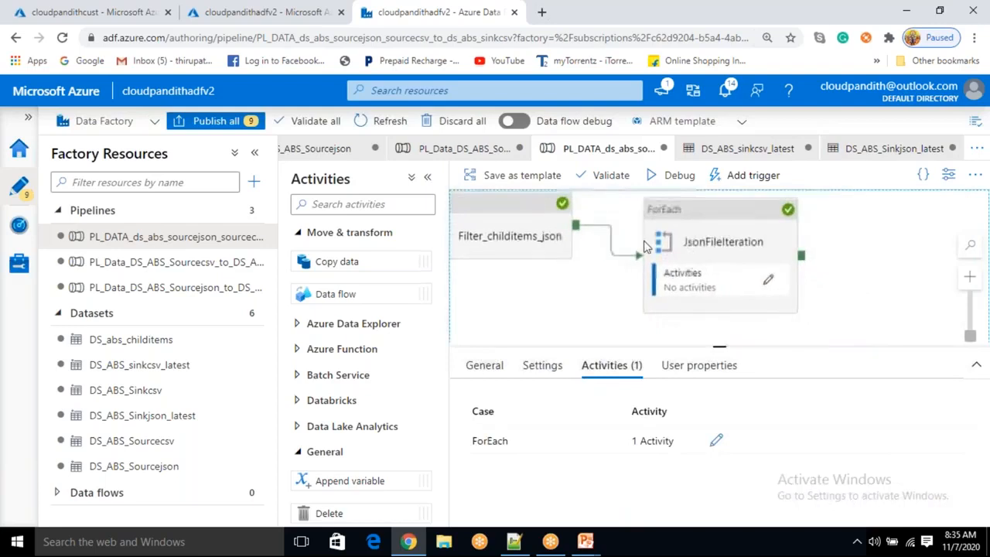
Open the copy activity inside JsonFileIteration and start editing the sink's sinkjsonfile parameter as dynamic content
{"action": "left_click", "coordinate": [767, 284]}
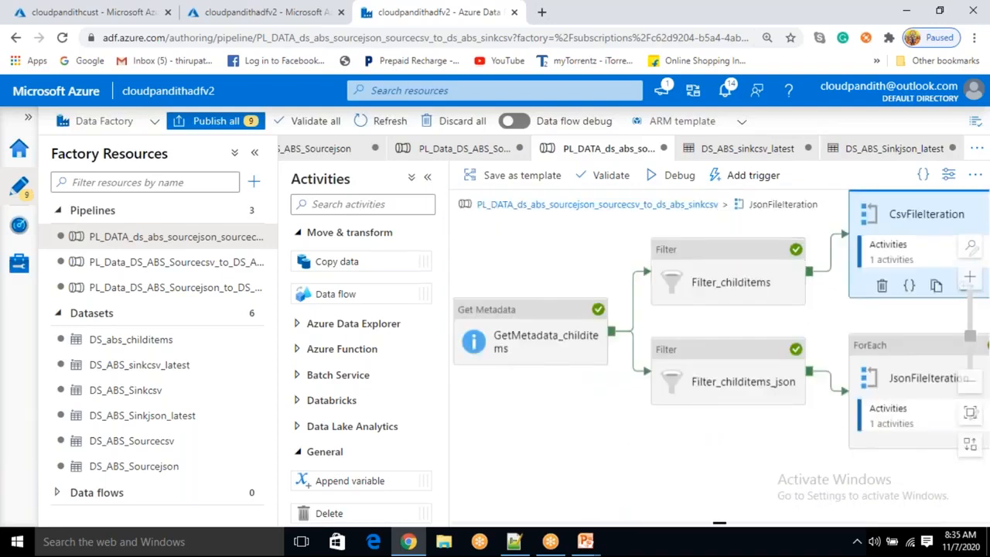
{"action": "left_click", "coordinate": [727, 238]}
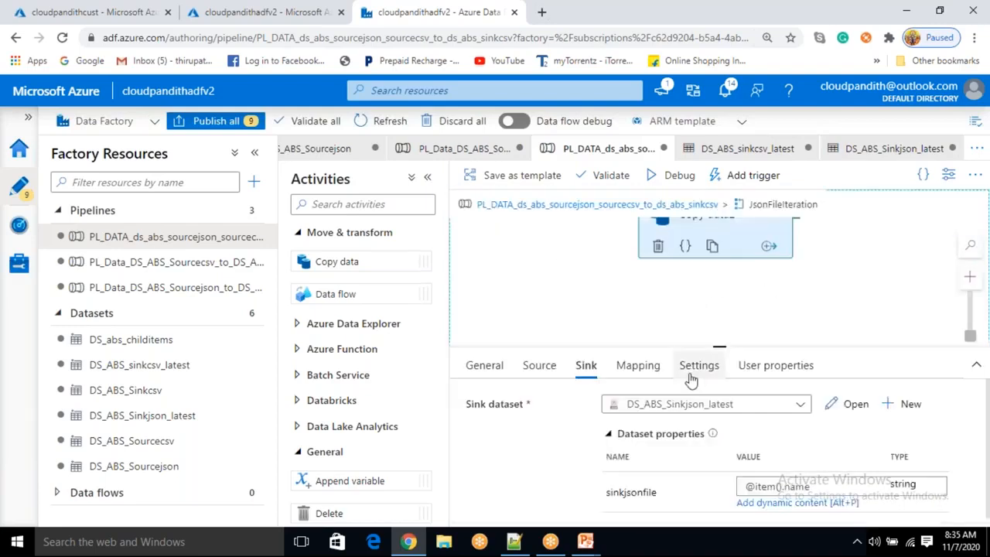
{"action": "left_click", "coordinate": [821, 488]}
{"action": "left_click", "coordinate": [797, 508]}
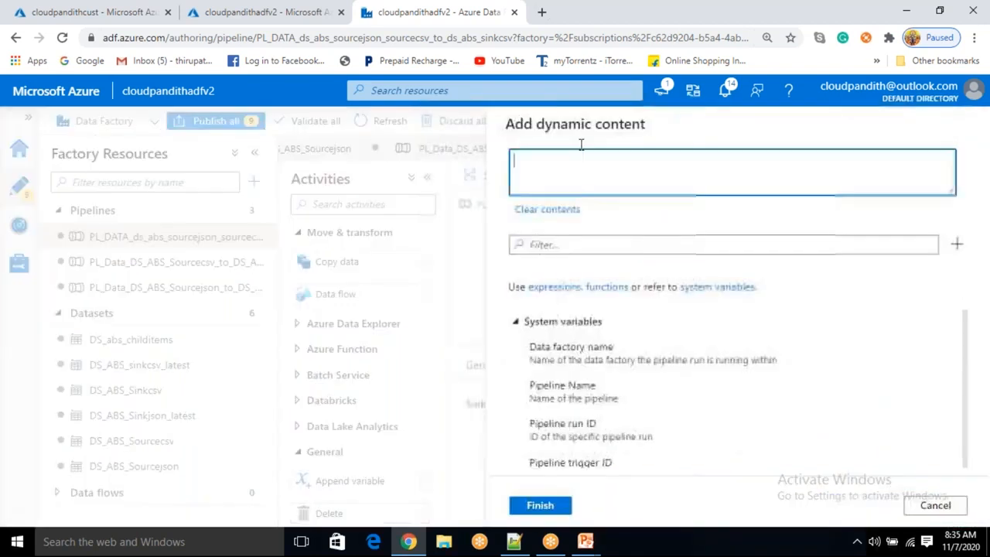
Paste the copied expression and change the replaced extension from '.csv' to '.json'
{"action": "key", "text": "ctrl+v"}
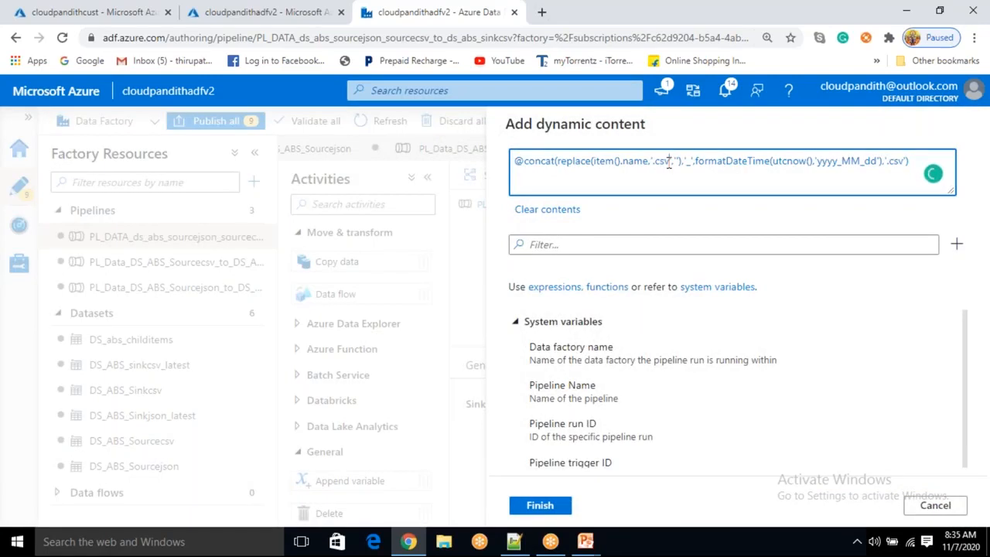
{"action": "key", "text": "BackSpace"}
{"action": "key", "text": "BackSpace"}
{"action": "key", "text": "BackSpace"}
{"action": "type", "text": "json"}
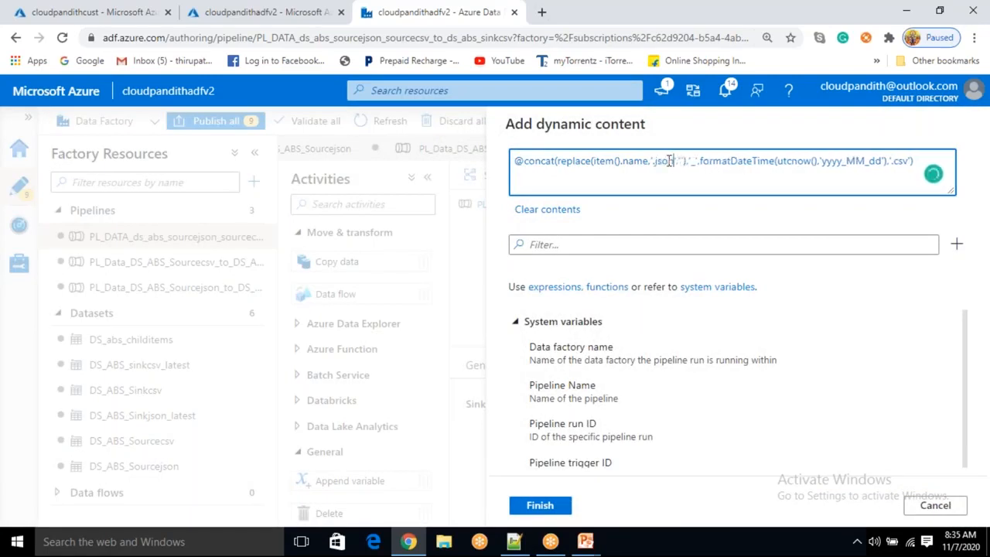
Change the file extension at the end of the sinkjsonfile expression to '.json'
{"action": "left_click_drag", "start_coordinate": [613, 161], "coordinate": [679, 161]}
{"action": "type", "text": ",''"}
{"action": "left_click_drag", "start_coordinate": [691, 163], "coordinate": [697, 162]}
{"action": "left_click_drag", "start_coordinate": [823, 161], "coordinate": [874, 159]}
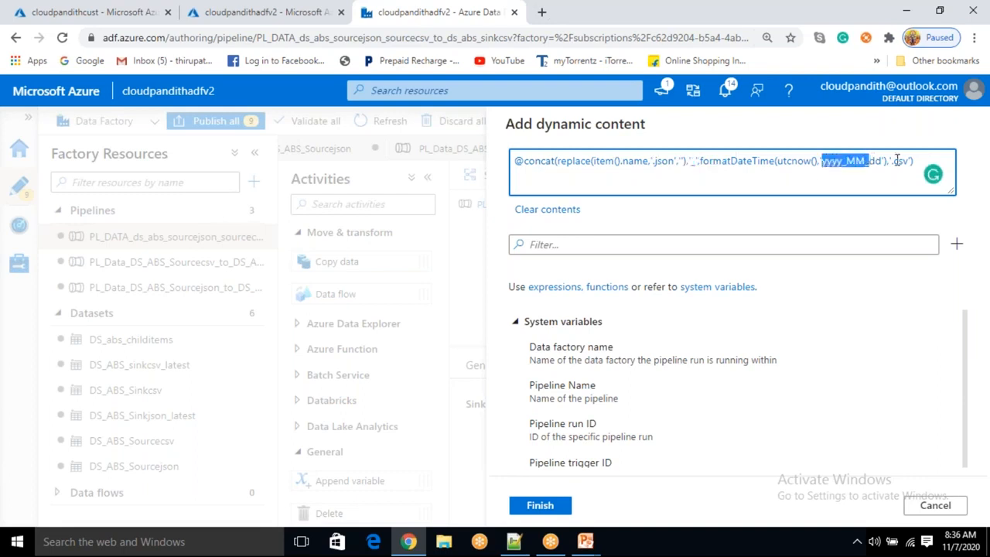
{"action": "left_click_drag", "start_coordinate": [894, 161], "coordinate": [912, 161]}
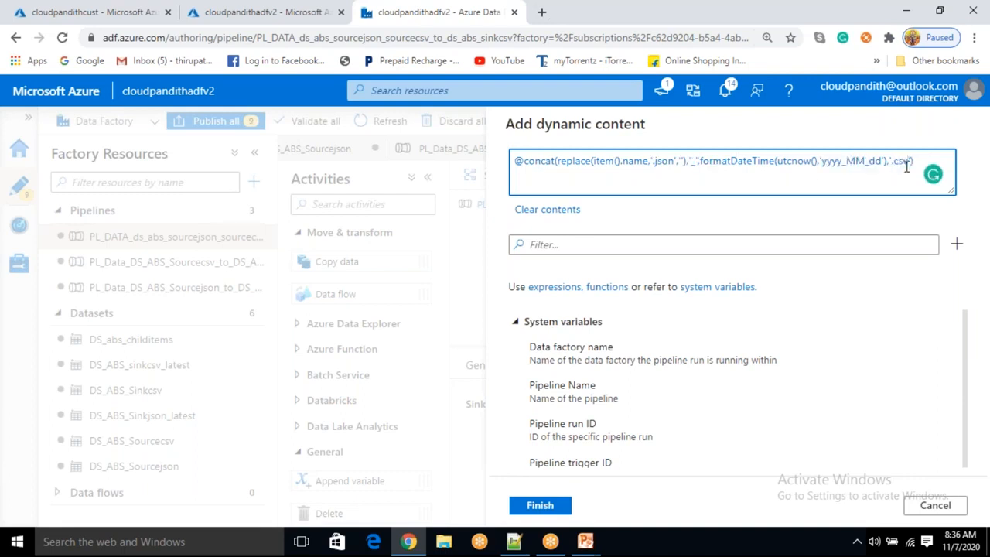
{"action": "key", "text": "BackSpace"}
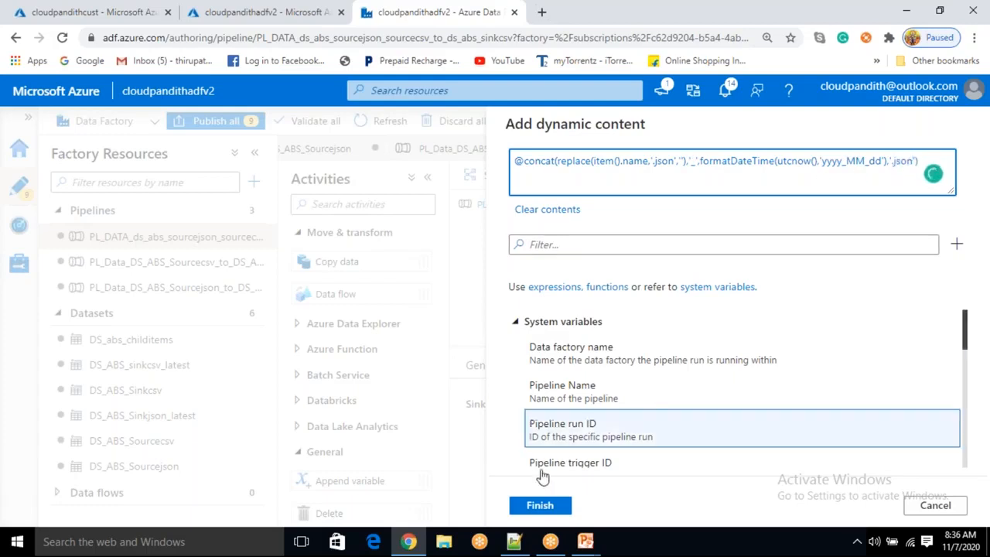
Apply the edited sinkjsonfile expression and start a debug run of the pipeline
{"action": "left_click", "coordinate": [550, 506]}
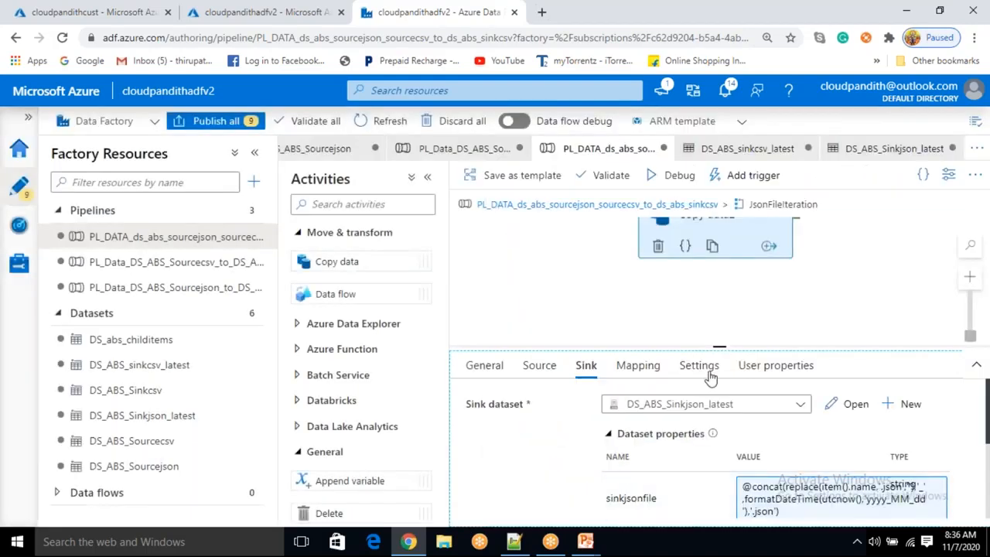
{"action": "left_click", "coordinate": [680, 179]}
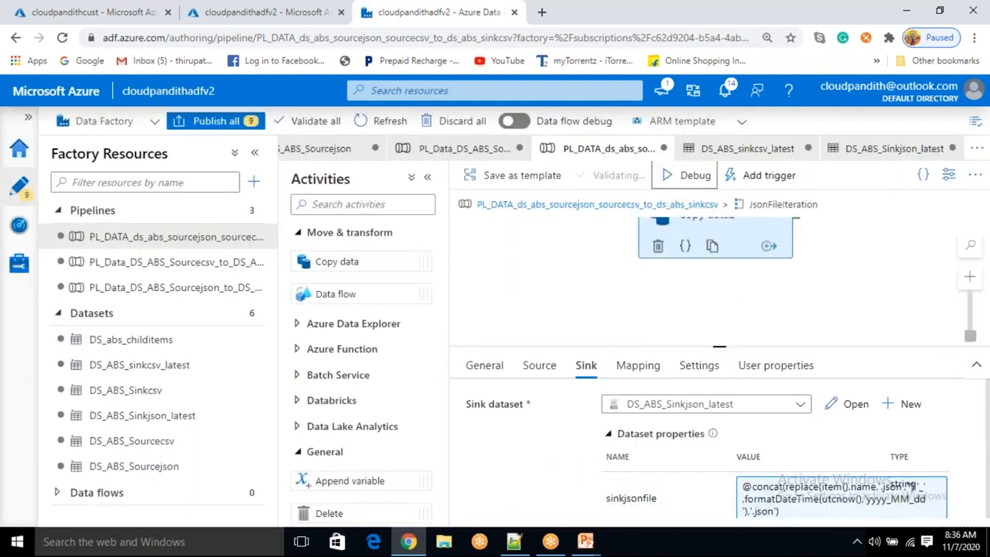
Switch to the storage account's containers list and refresh it
{"action": "left_click", "coordinate": [92, 12]}
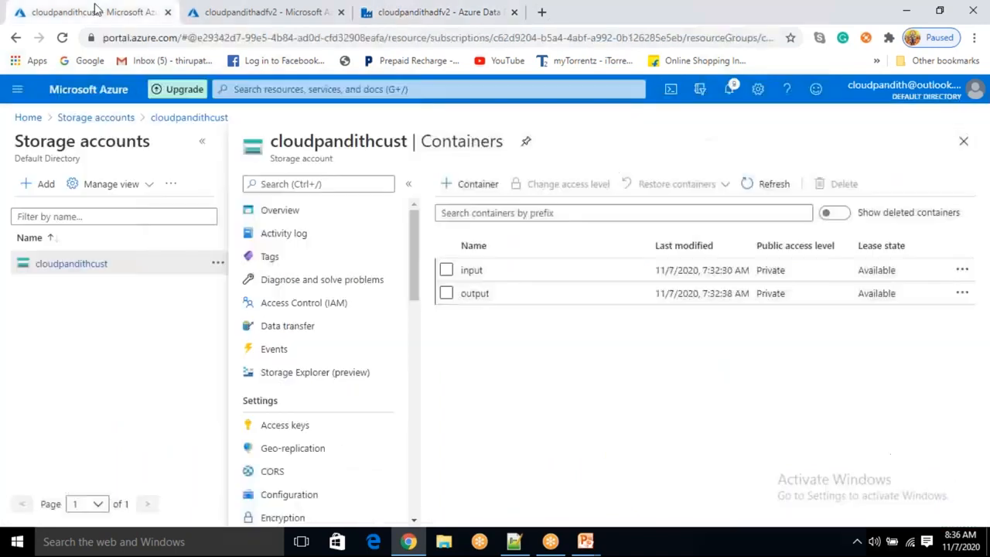
{"action": "left_click", "coordinate": [772, 186]}
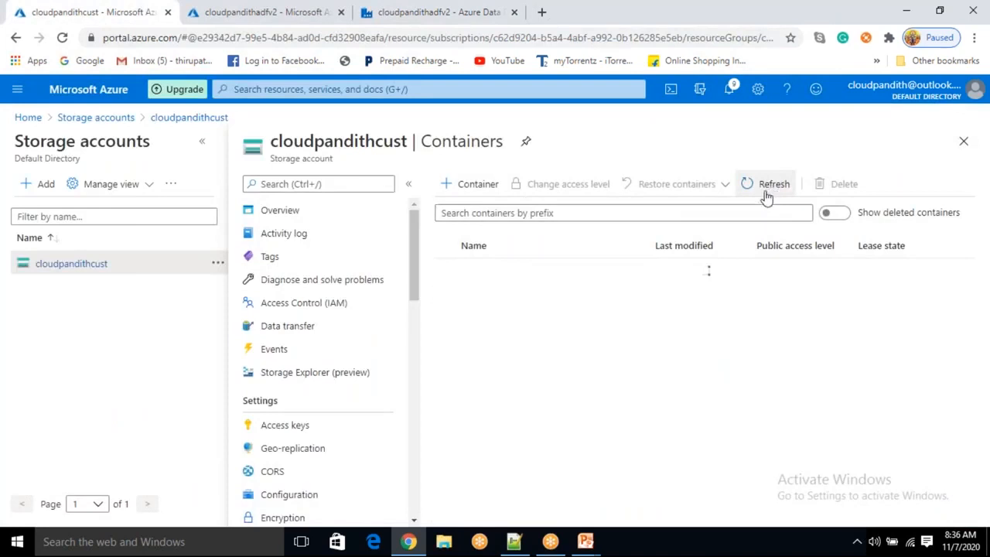
{"action": "left_click", "coordinate": [766, 197]}
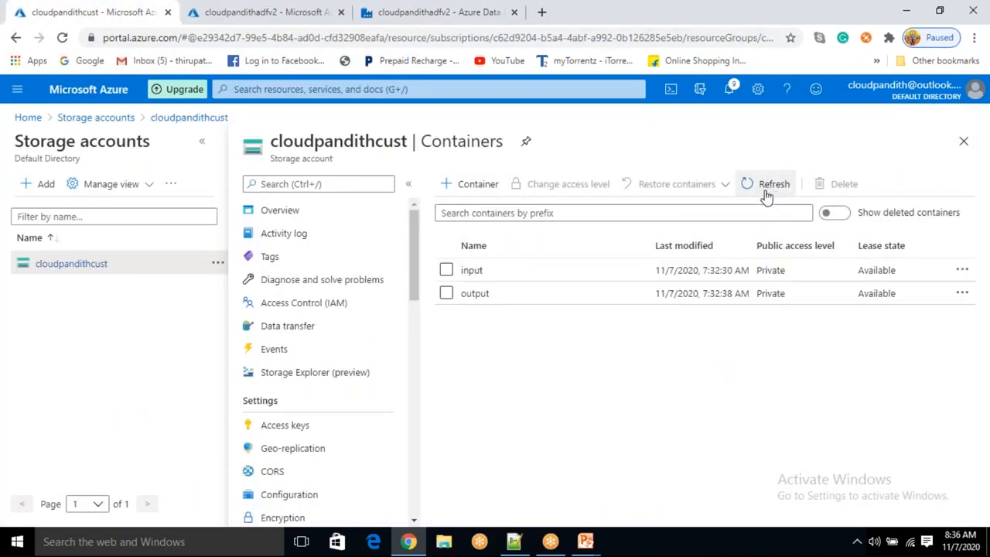
{"action": "left_click", "coordinate": [766, 195]}
{"action": "left_click", "coordinate": [769, 194]}
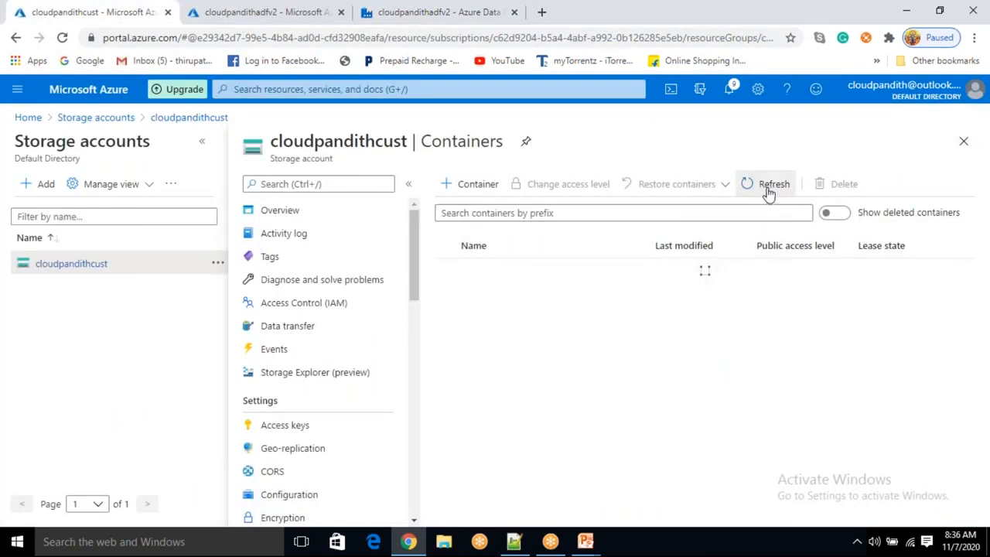
{"action": "left_click", "coordinate": [768, 194]}
Open the csv container, refresh its file list, and return to the containers list
{"action": "left_click", "coordinate": [467, 268]}
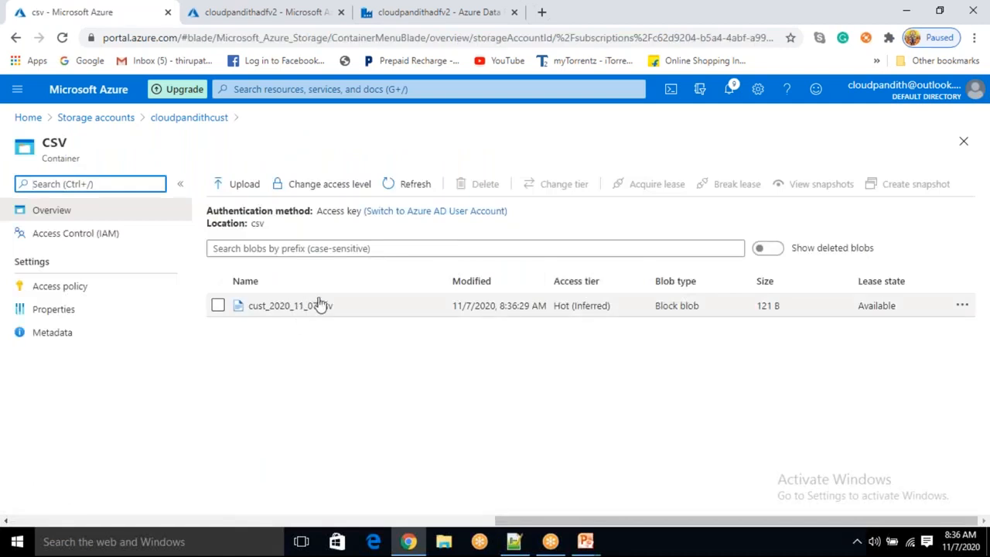
{"action": "left_click", "coordinate": [397, 186]}
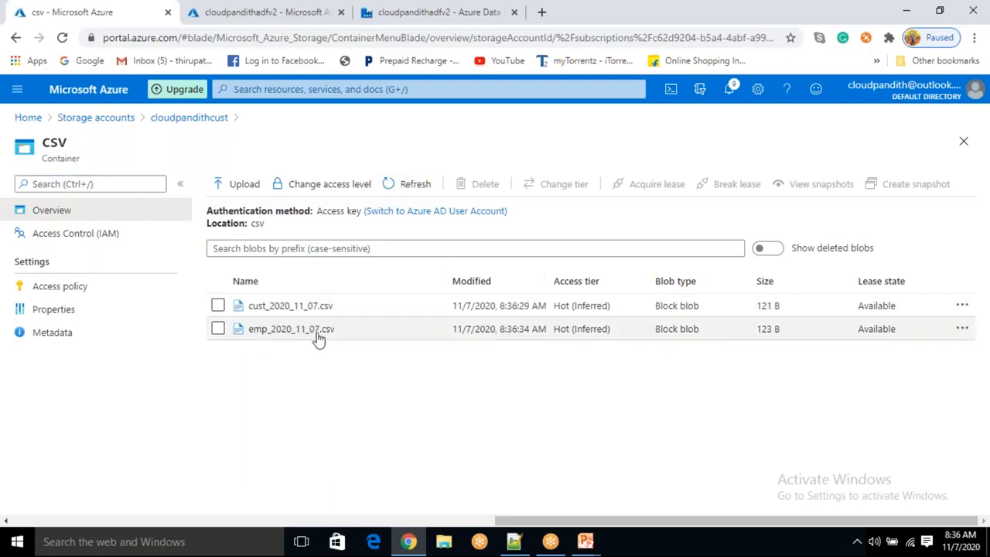
{"action": "left_click", "coordinate": [207, 126]}
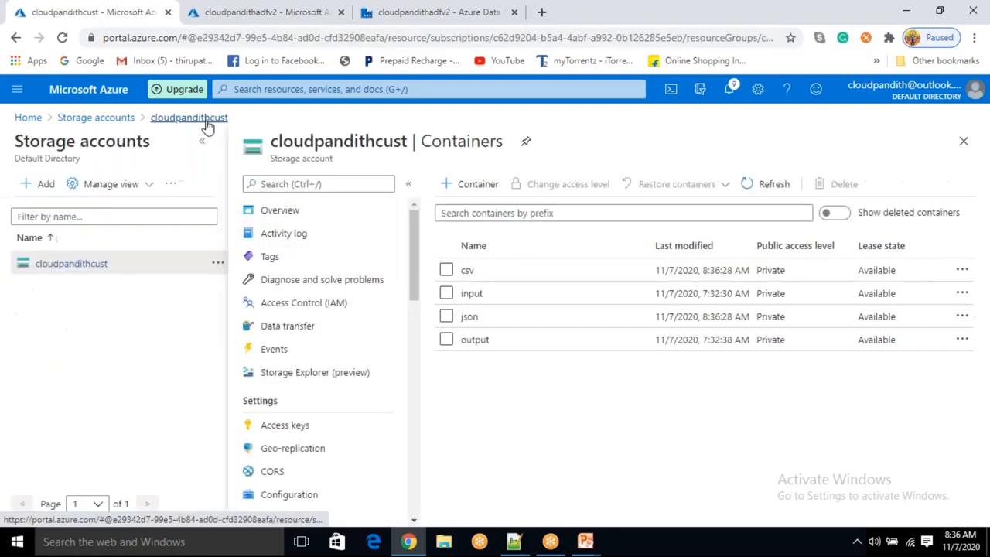
Open the json container and review the copied files
{"action": "left_click", "coordinate": [483, 314]}
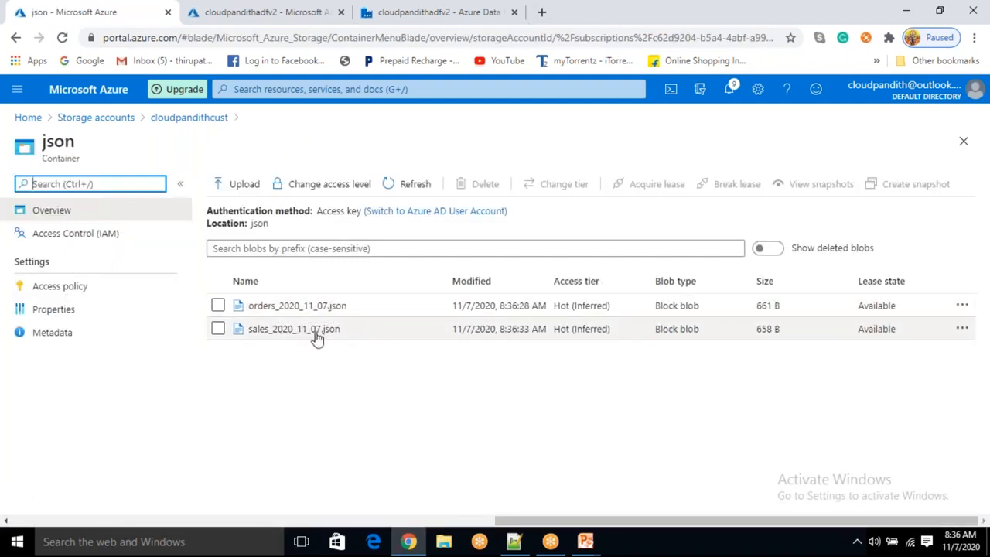
{"action": "left_click", "coordinate": [394, 386]}
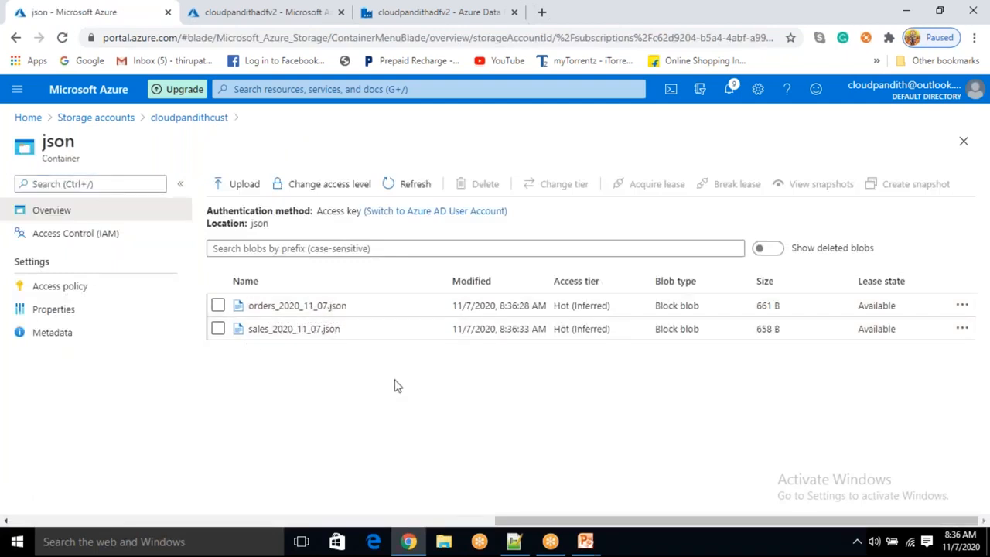
{"action": "left_click", "coordinate": [691, 23]}
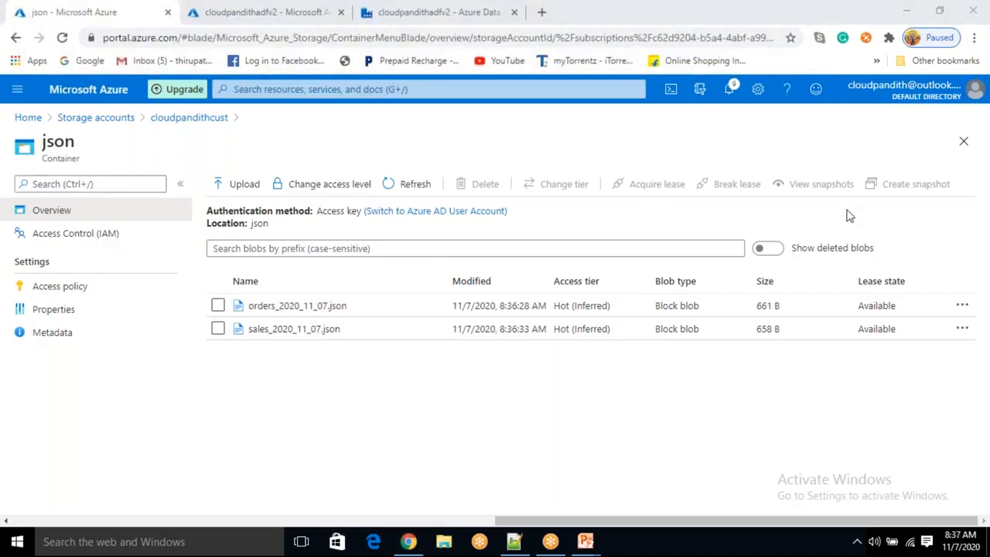
Return to the Data Factory pipeline and examine the debug run's output on the canvas
{"action": "left_click", "coordinate": [438, 14]}
{"action": "left_click_drag", "start_coordinate": [606, 294], "coordinate": [542, 328]}
{"action": "left_click_drag", "start_coordinate": [581, 221], "coordinate": [466, 256]}
{"action": "left_click_drag", "start_coordinate": [642, 225], "coordinate": [554, 259]}
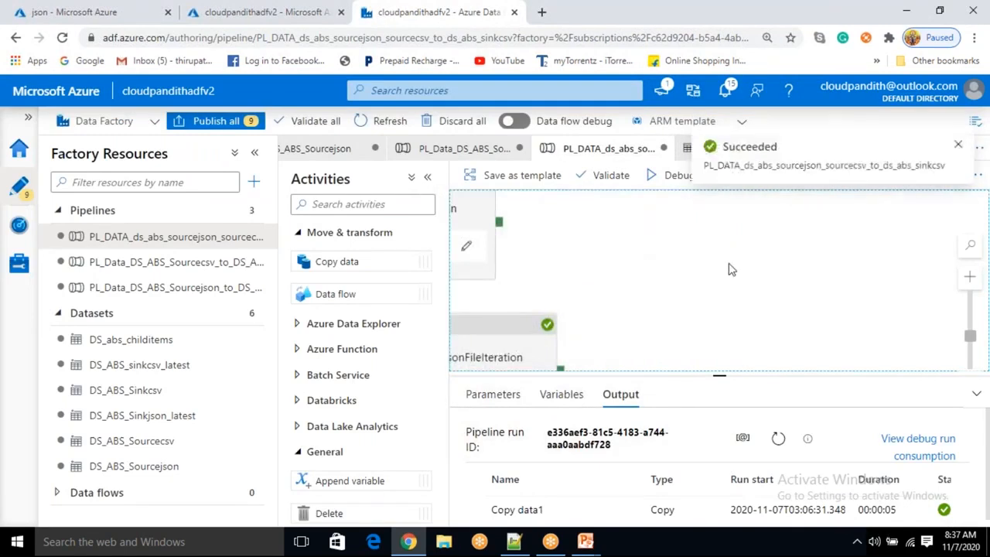
{"action": "key", "text": "alt+Tab"}
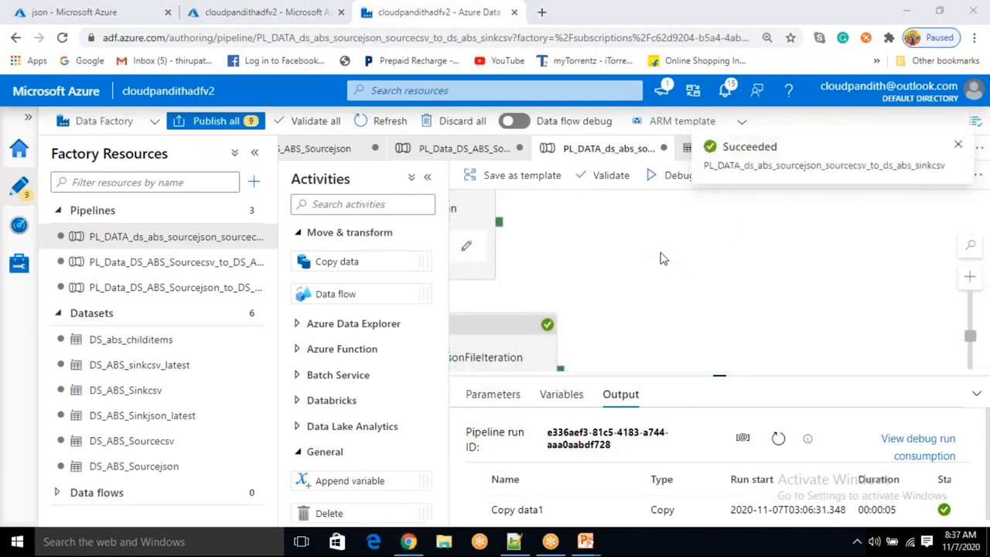